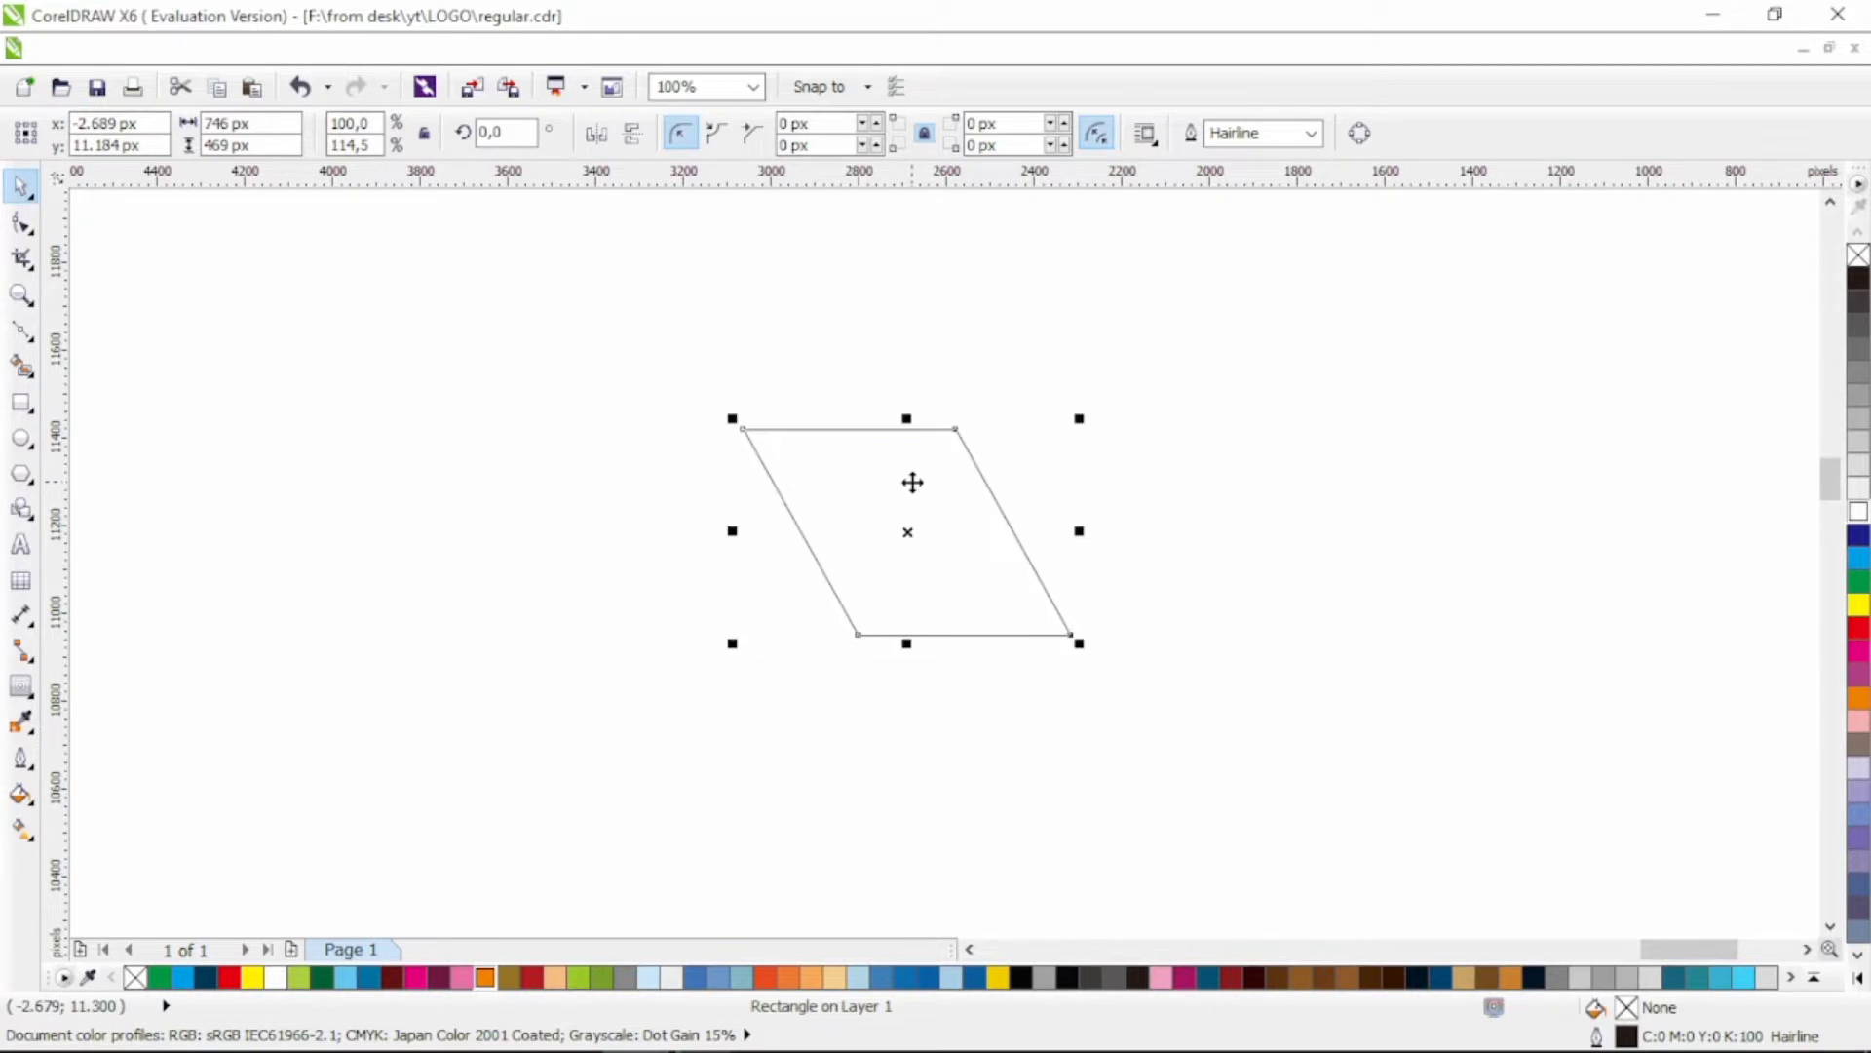
Step: Duplicate the parallelogram to its left and mirror the copy horizontally
left_click_drag(911, 459, 632, 461)
right_click(633, 461)
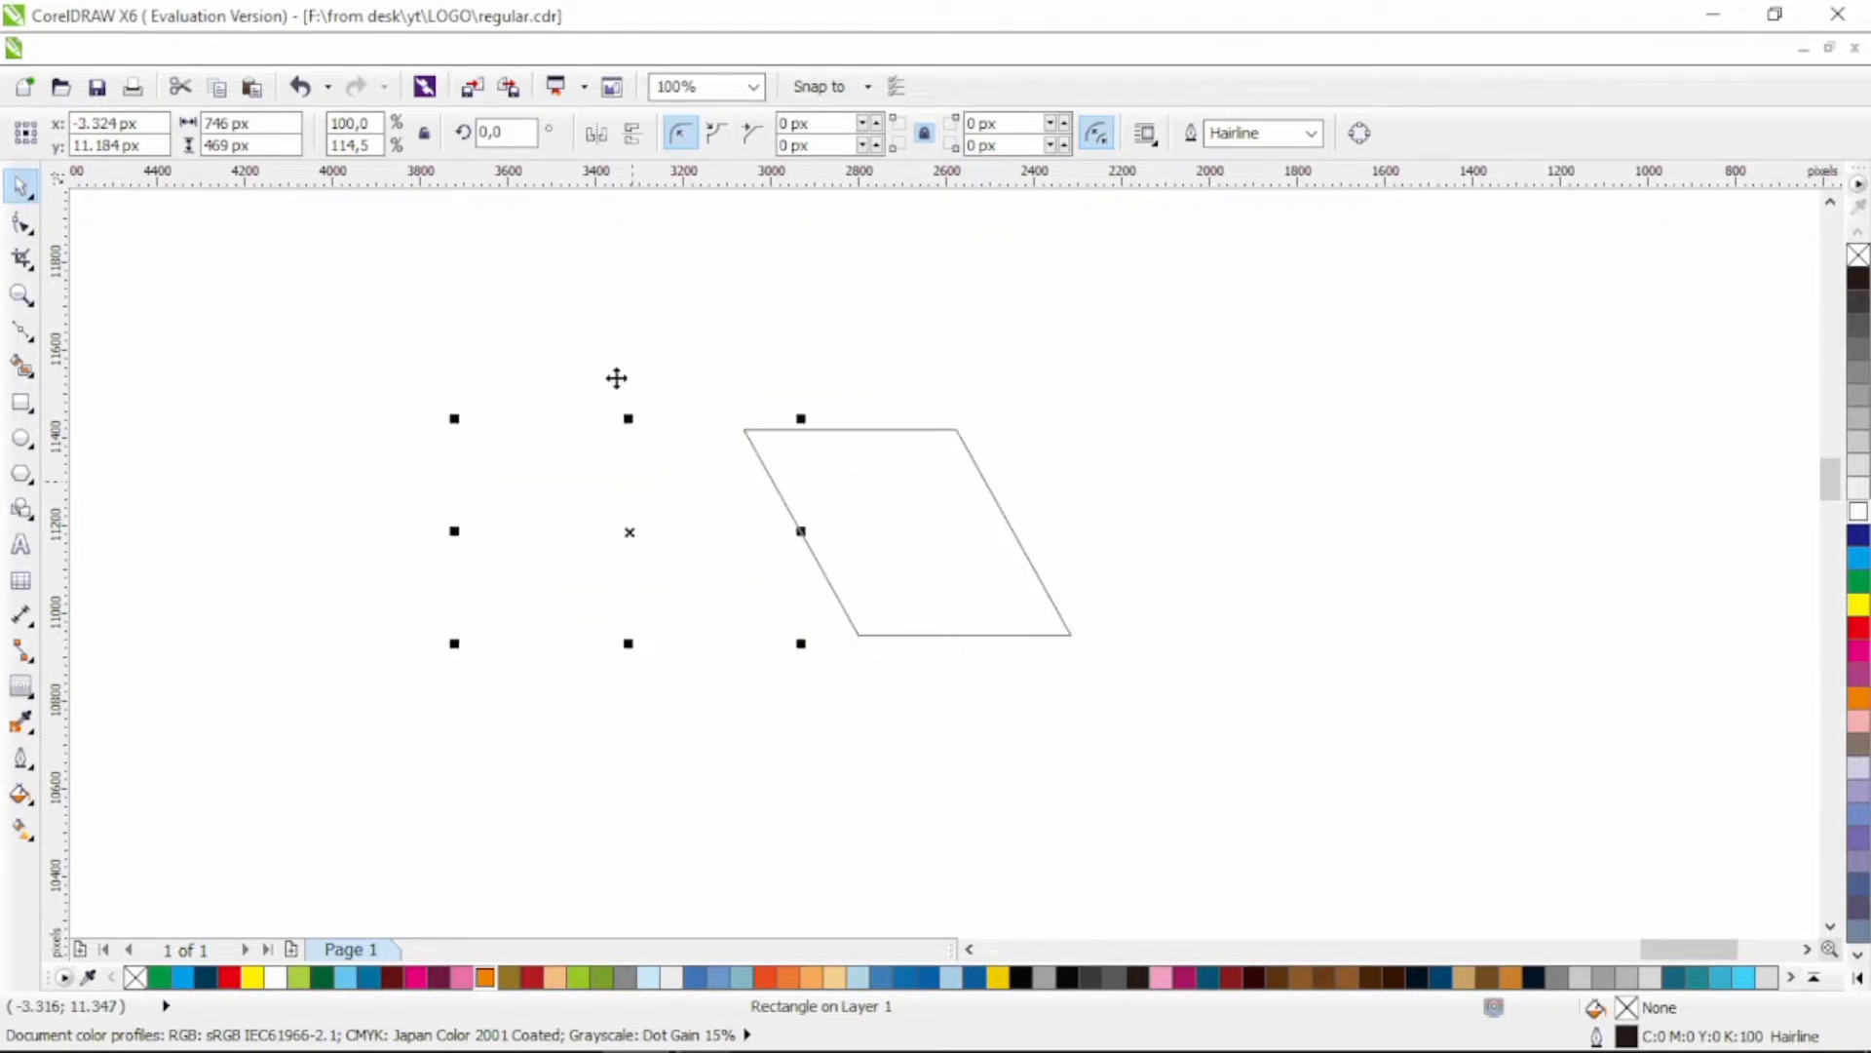
left_click(598, 136)
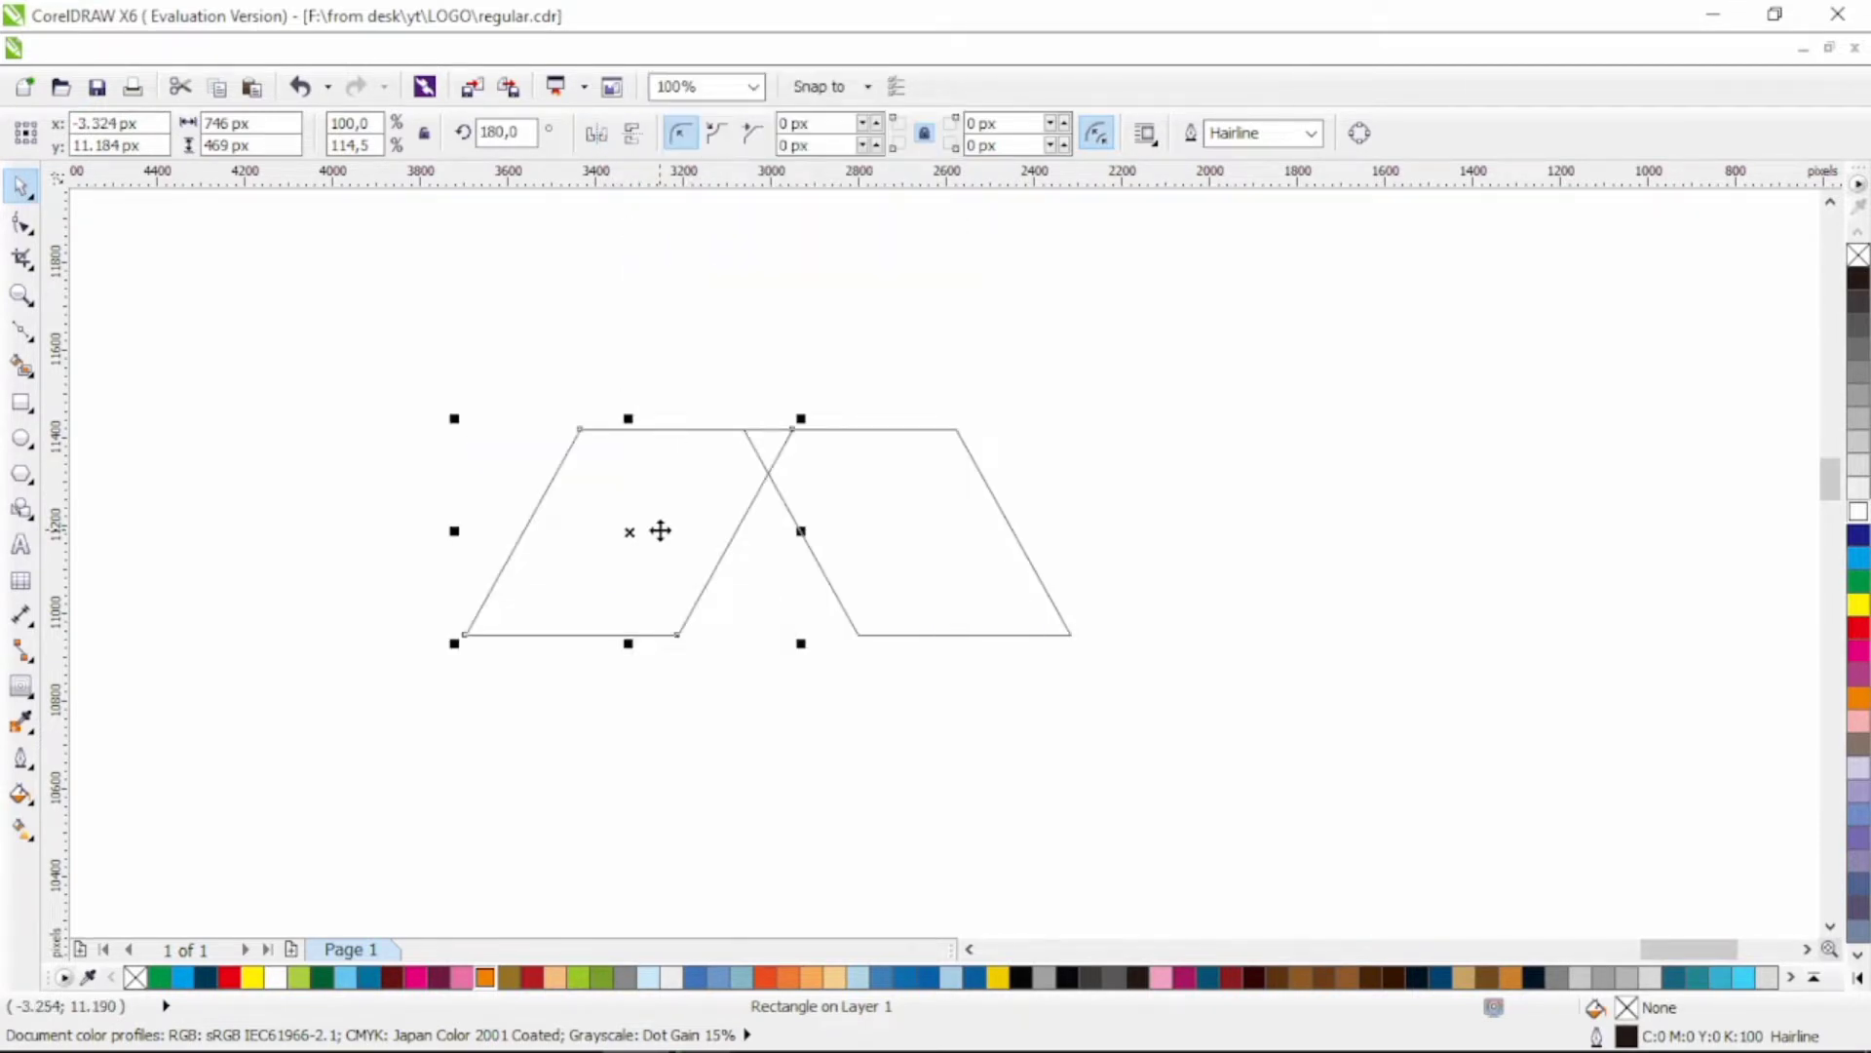
Step: Convert the mirrored copy to curves, narrow it into a thin slanted bar, and move it to the parallelogram's upper-left corner
left_click(22, 225)
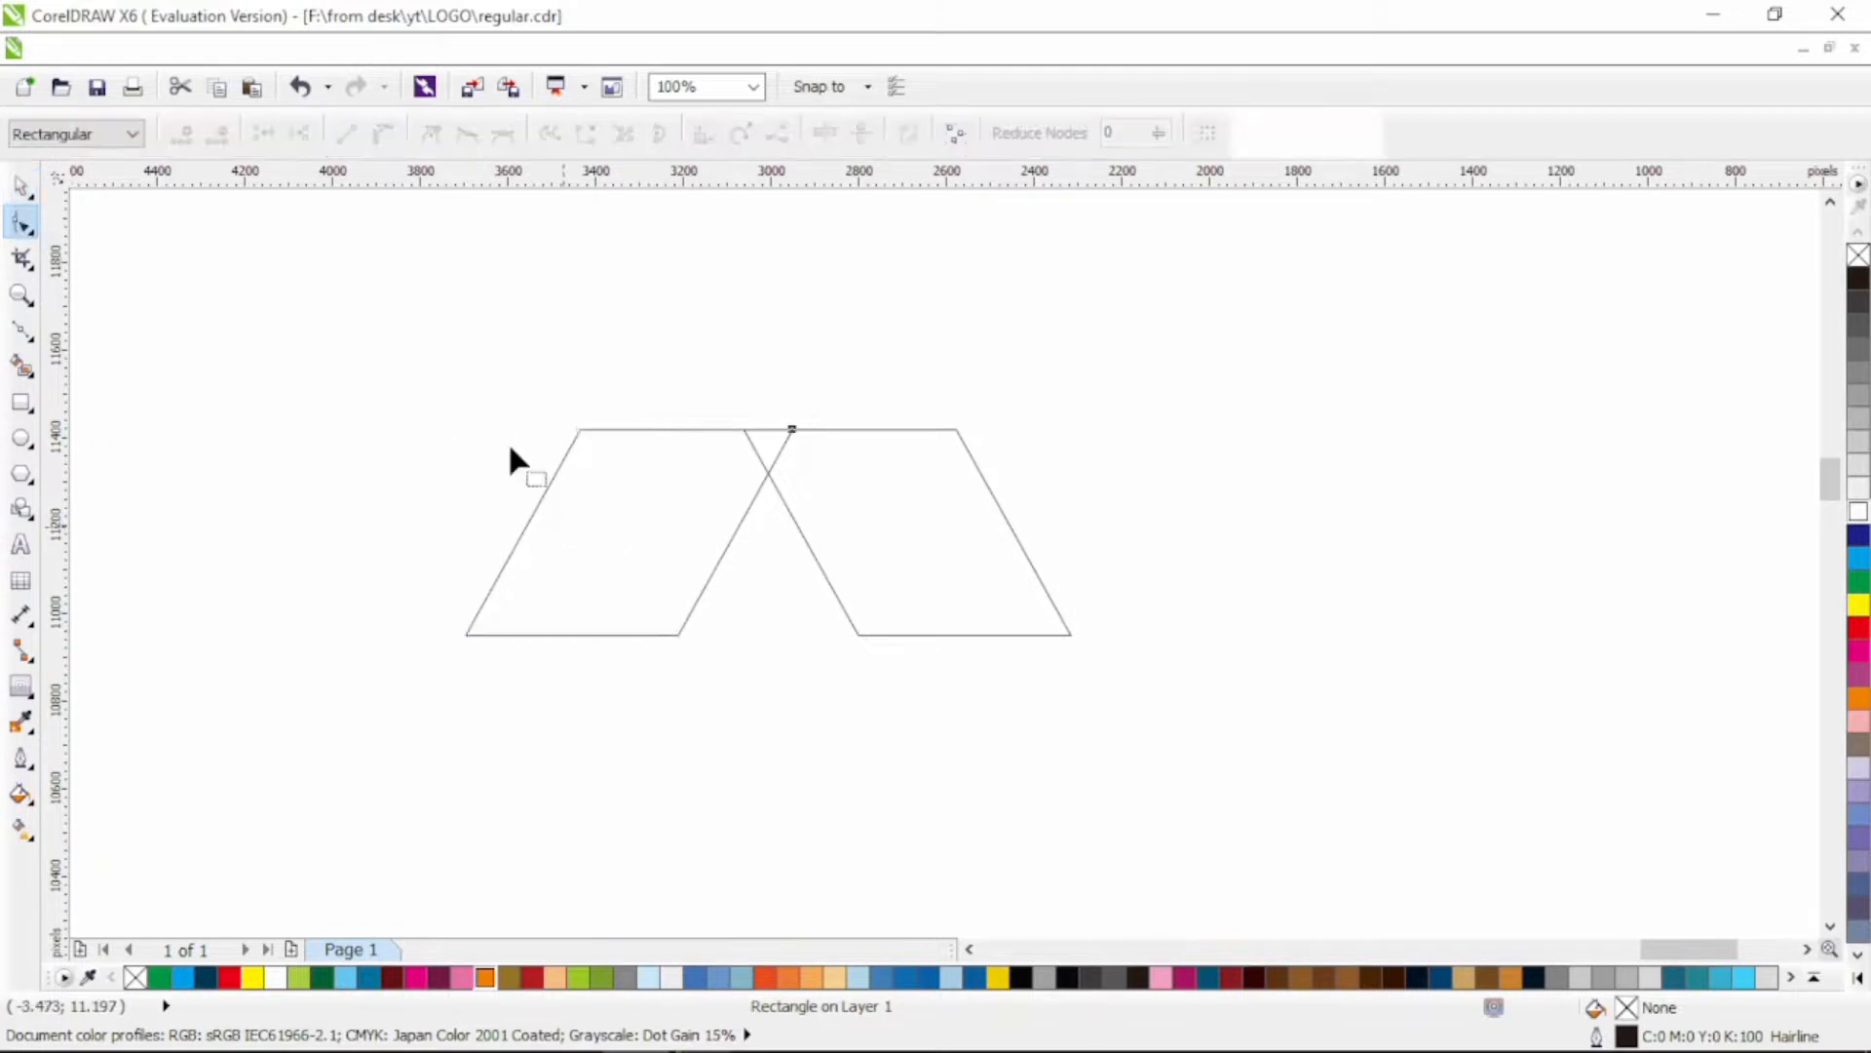
key("ctrl+q")
left_click_drag(392, 355, 575, 653)
left_click_drag(466, 634, 653, 635)
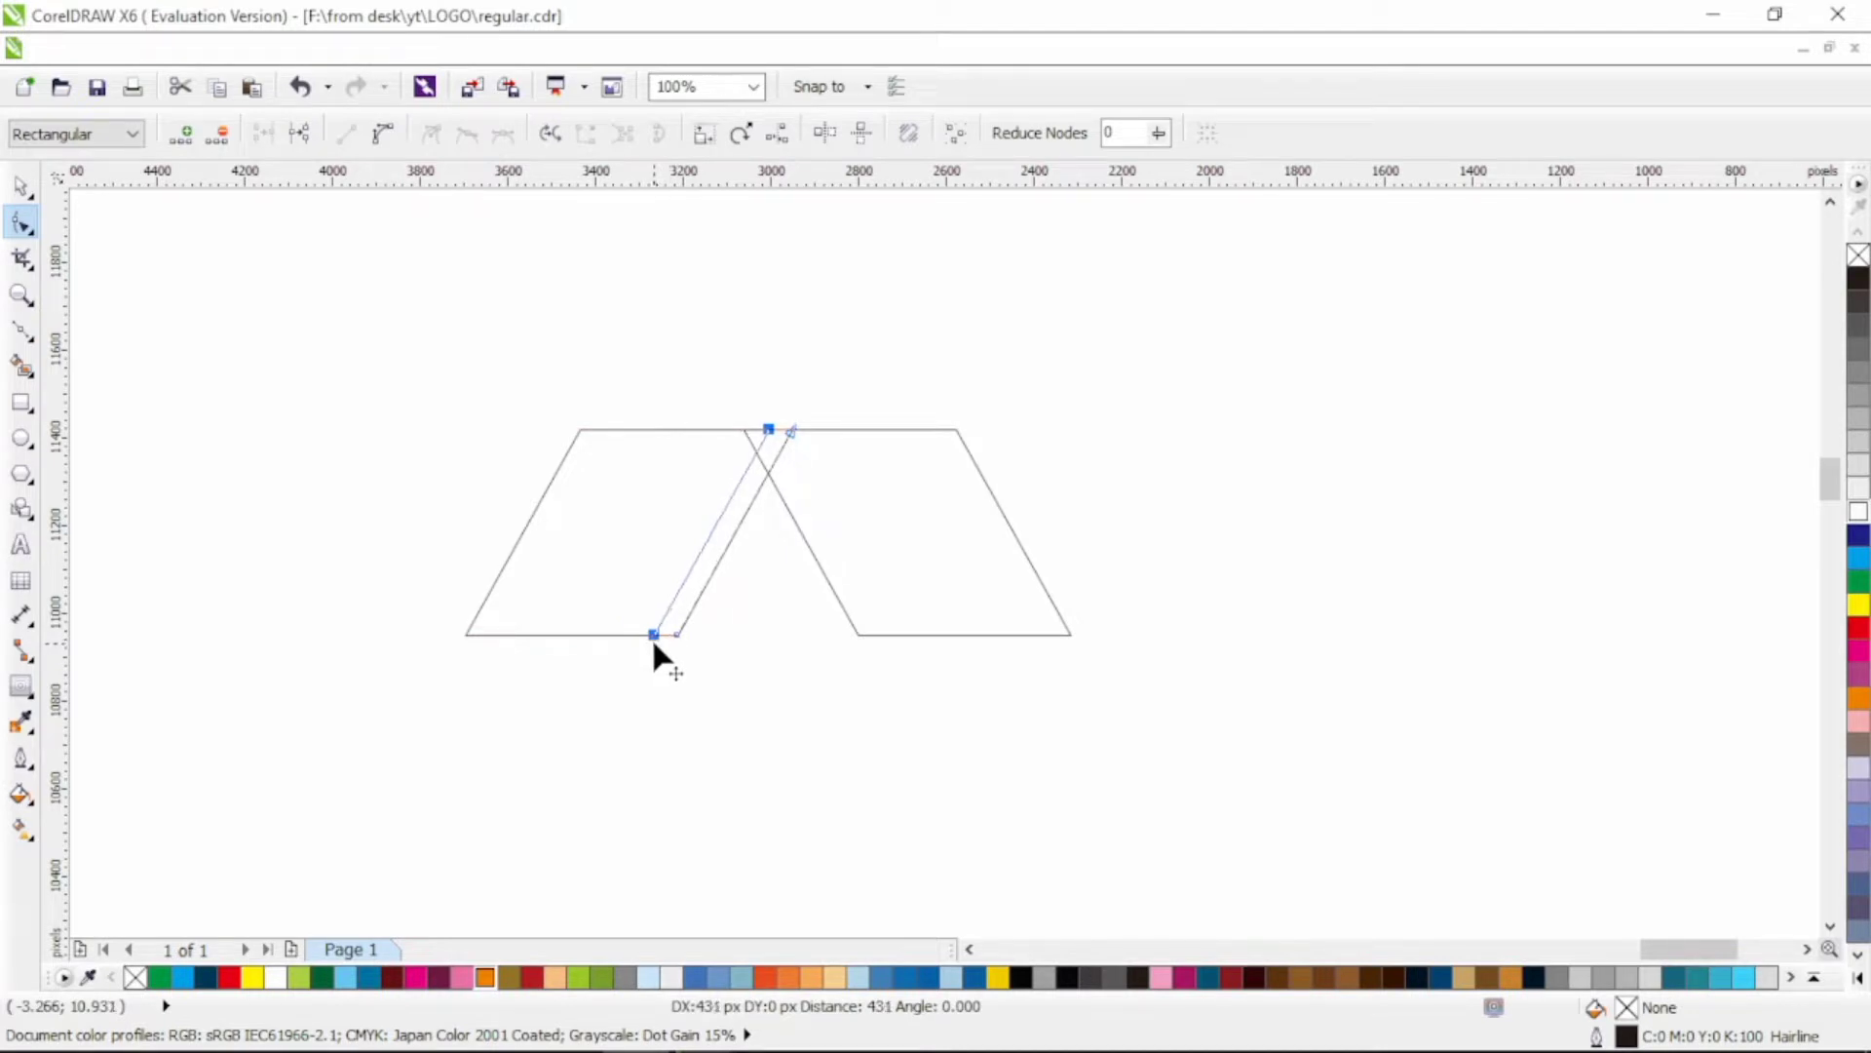
left_click(21, 185)
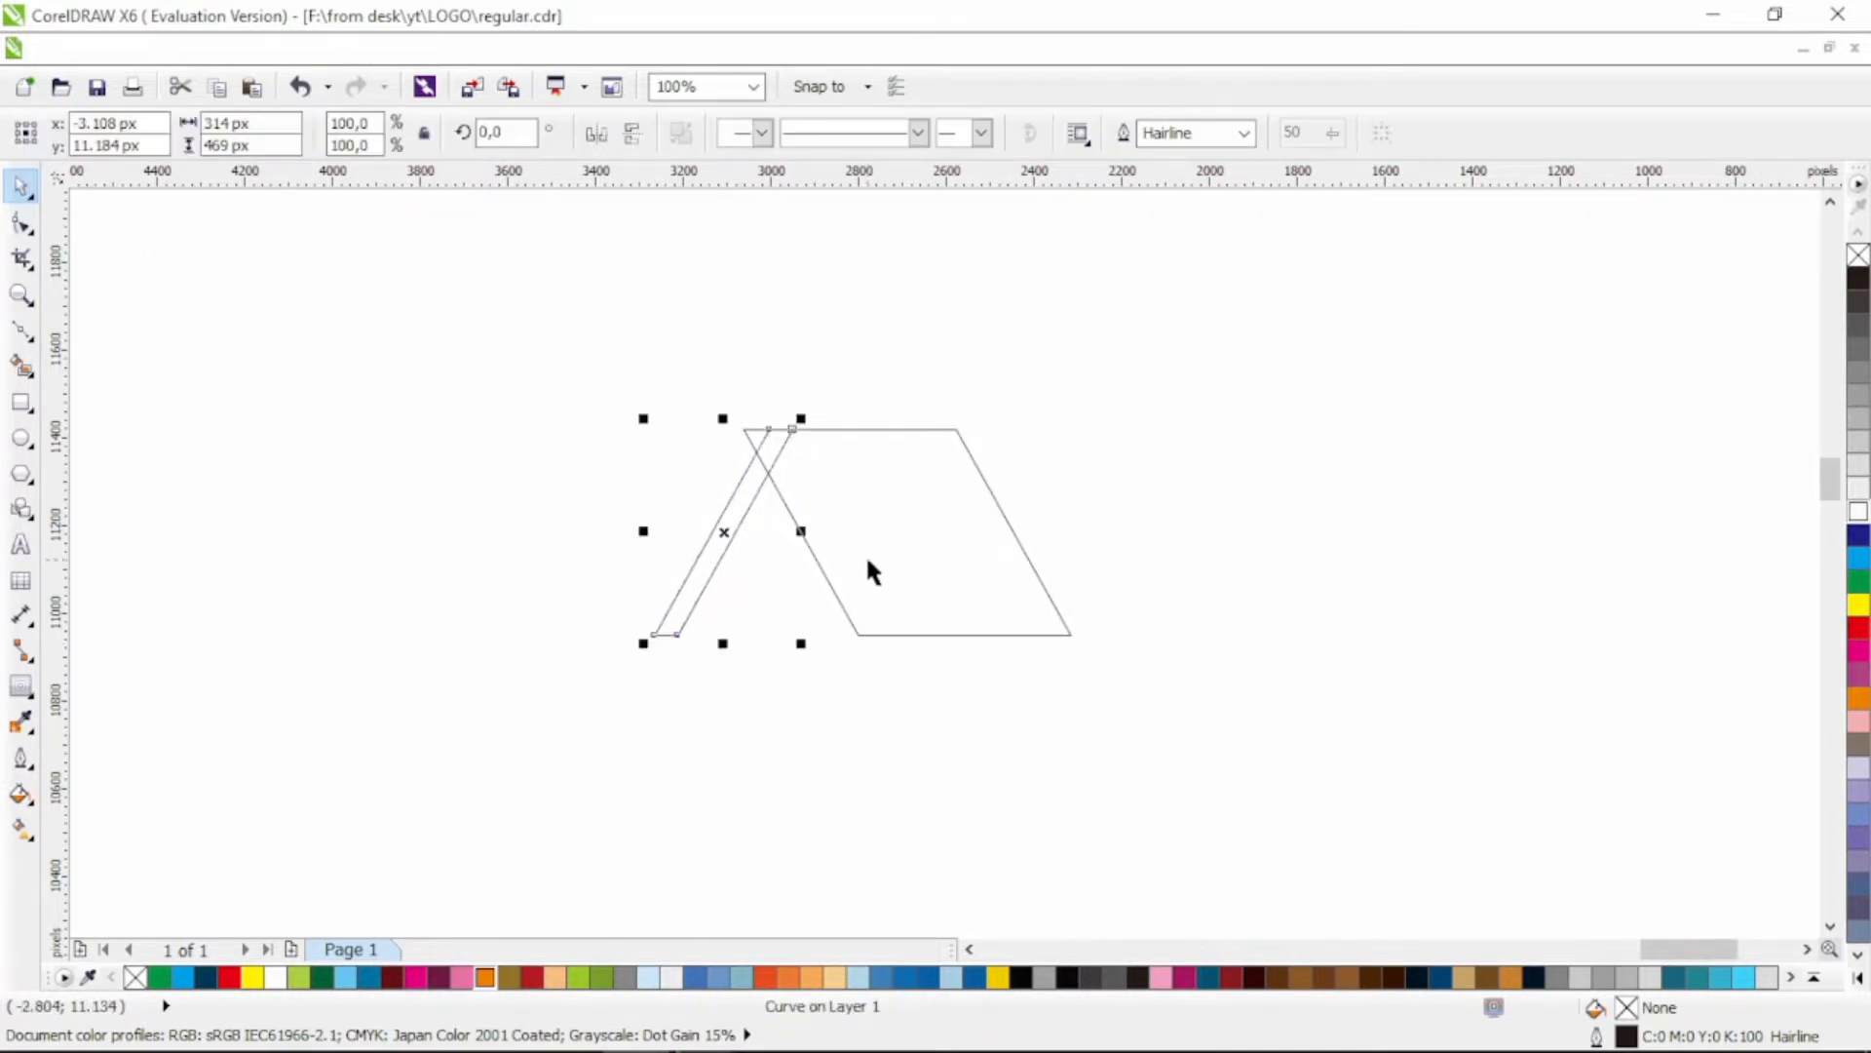
left_click_drag(742, 514, 723, 511)
Step: Trim the slanted bar's upper end with a centred, enlarged copy of the parallelogram about 835 by 525 px, and delete that copy
left_click(754, 497)
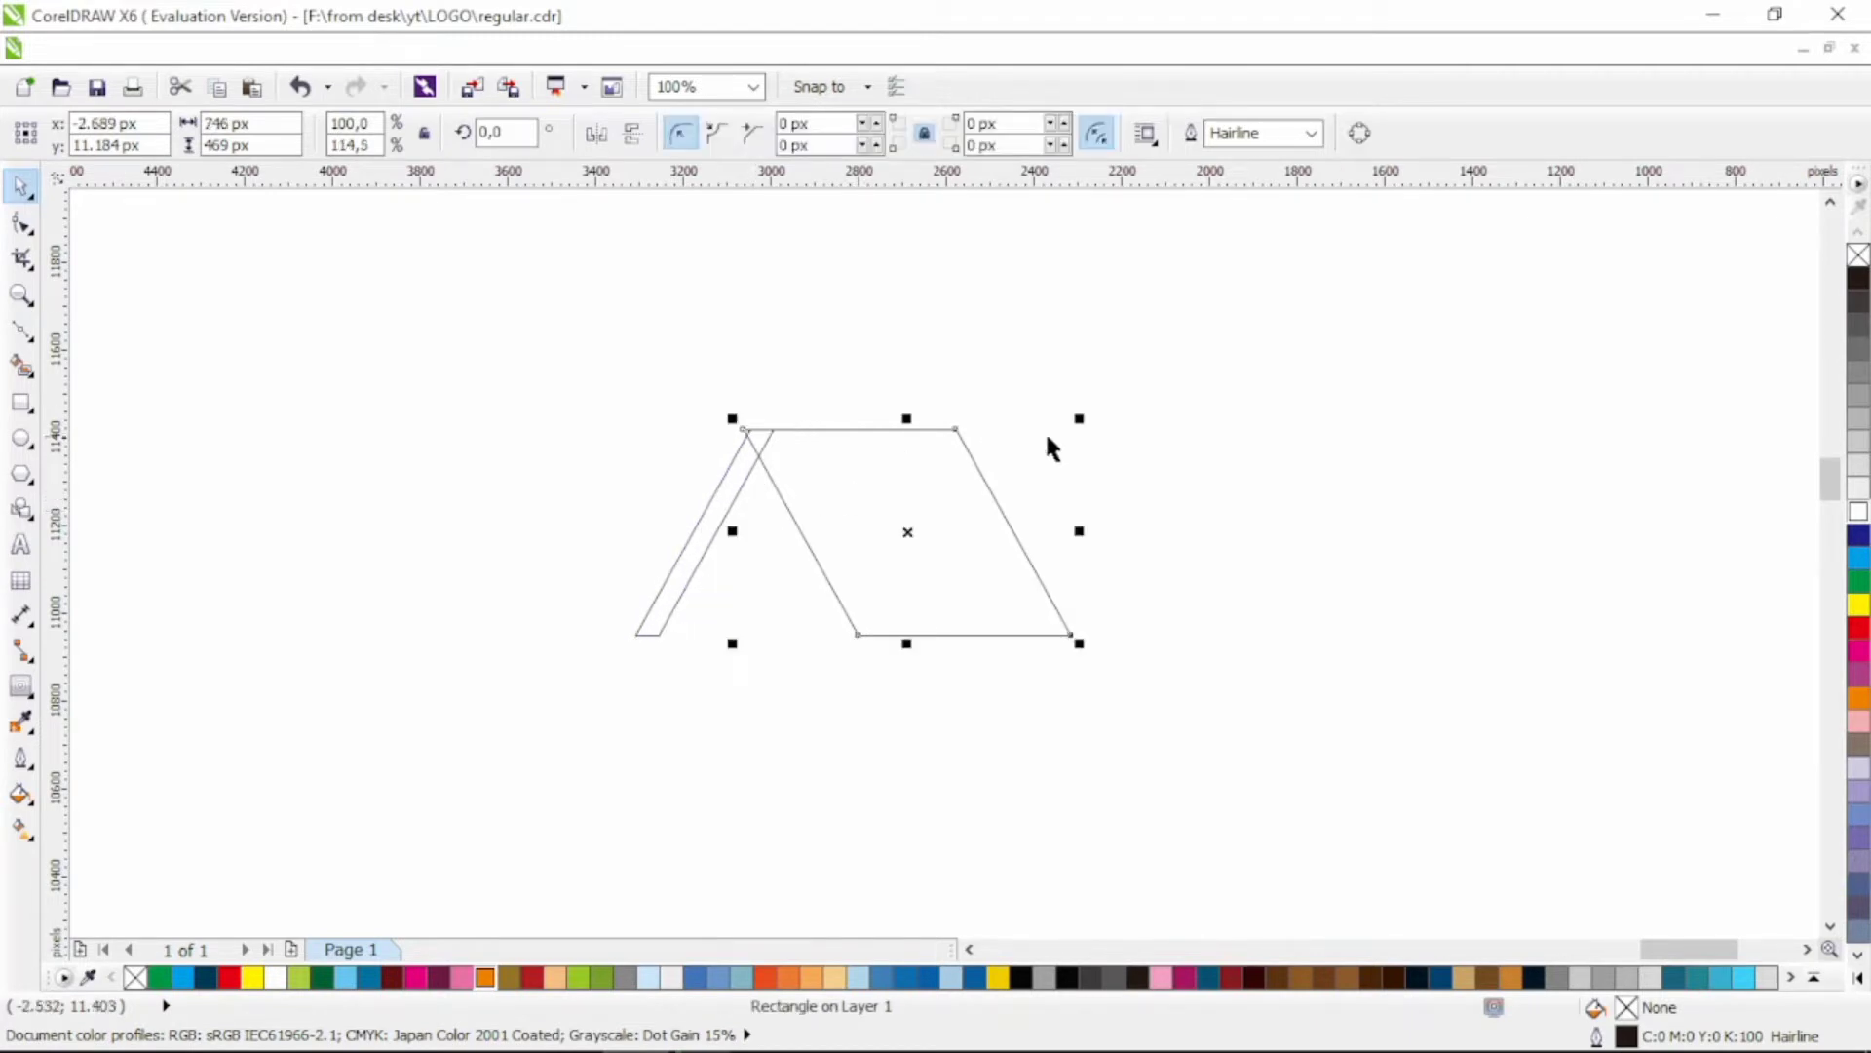
left_click_drag(1074, 419, 1101, 404)
right_click(1100, 403)
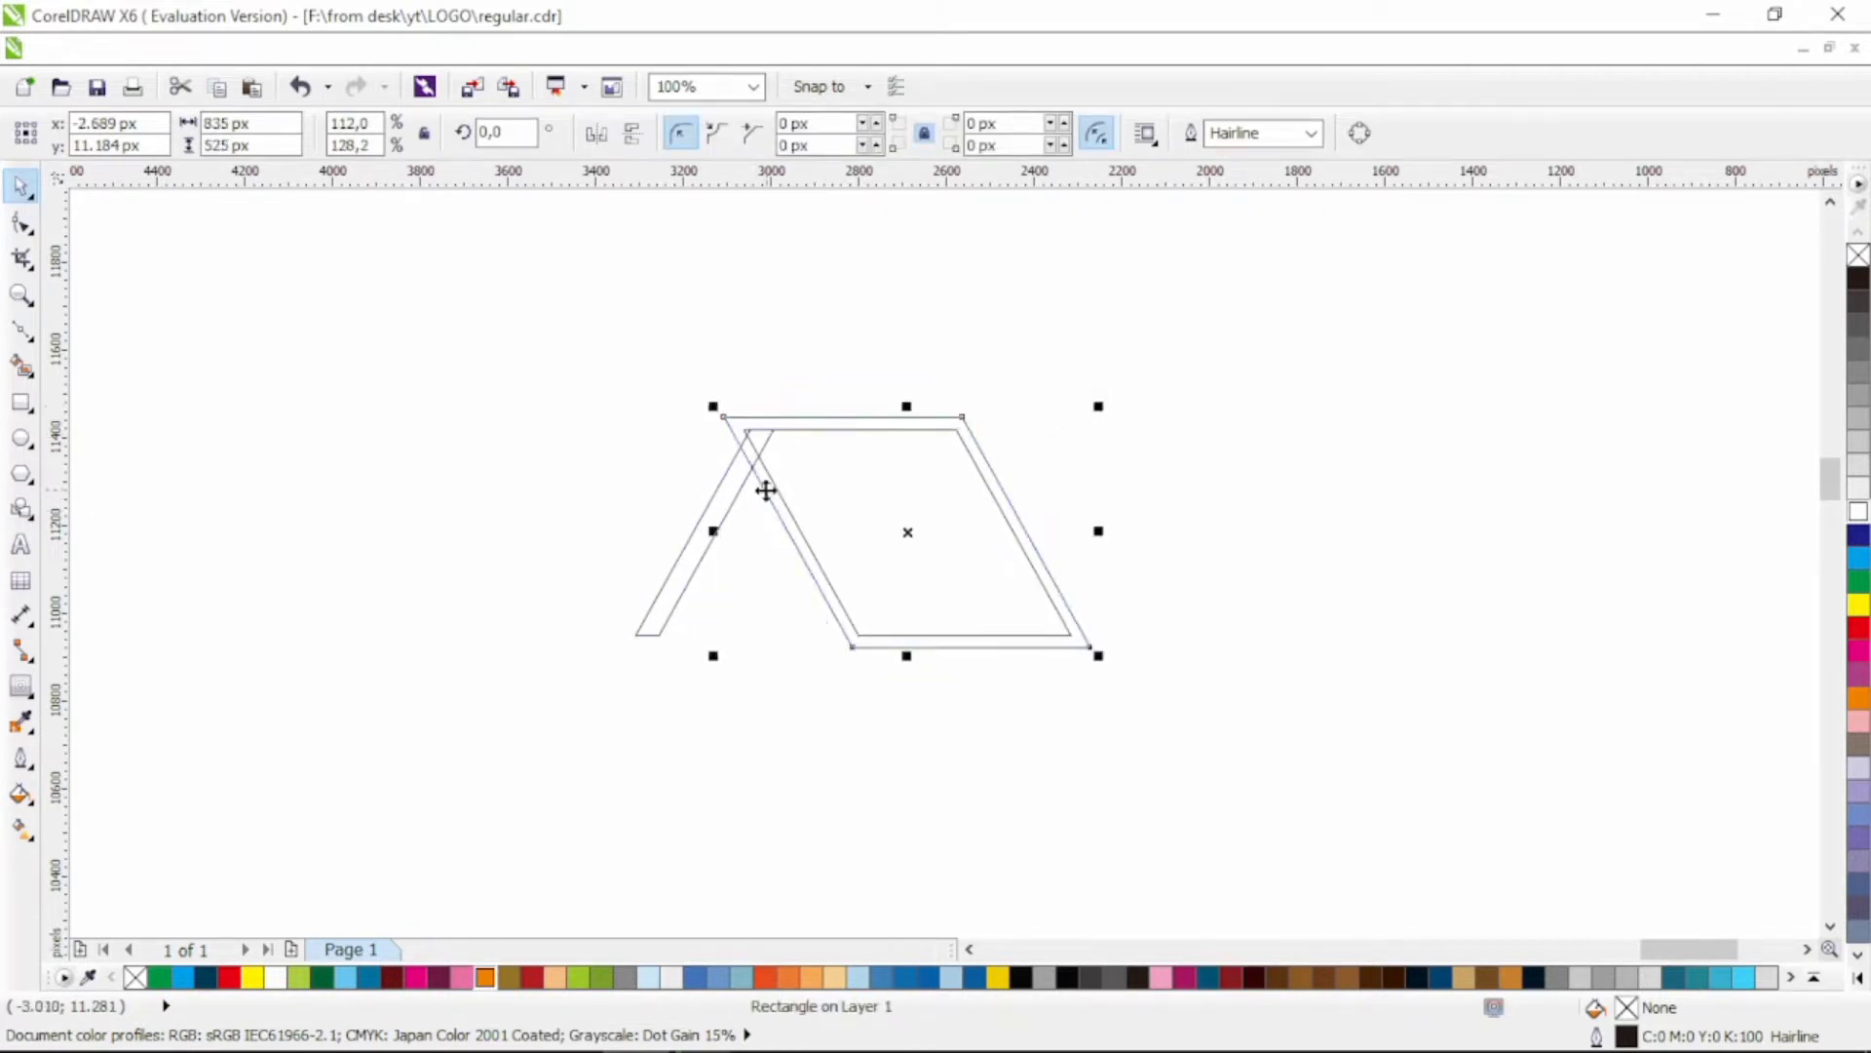
left_click(747, 467, "shift")
left_click(884, 134)
left_click(926, 293)
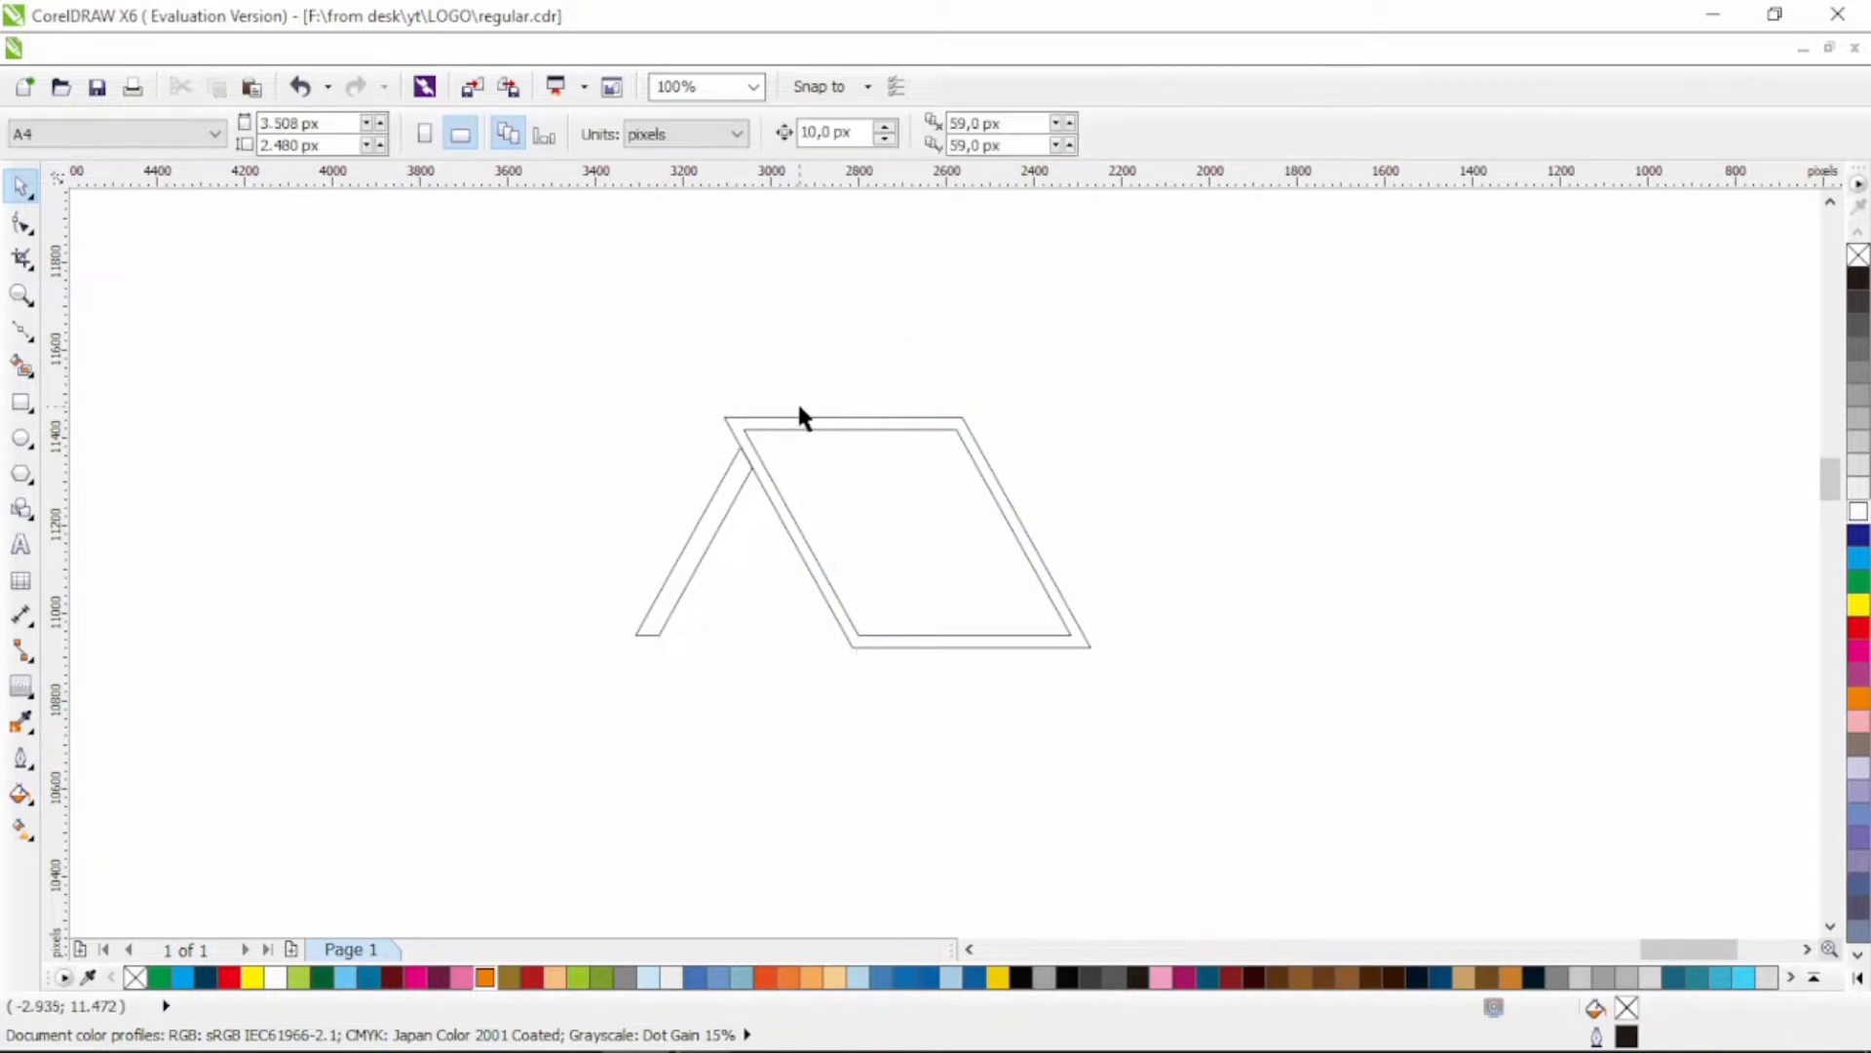
left_click(807, 419)
key("Delete")
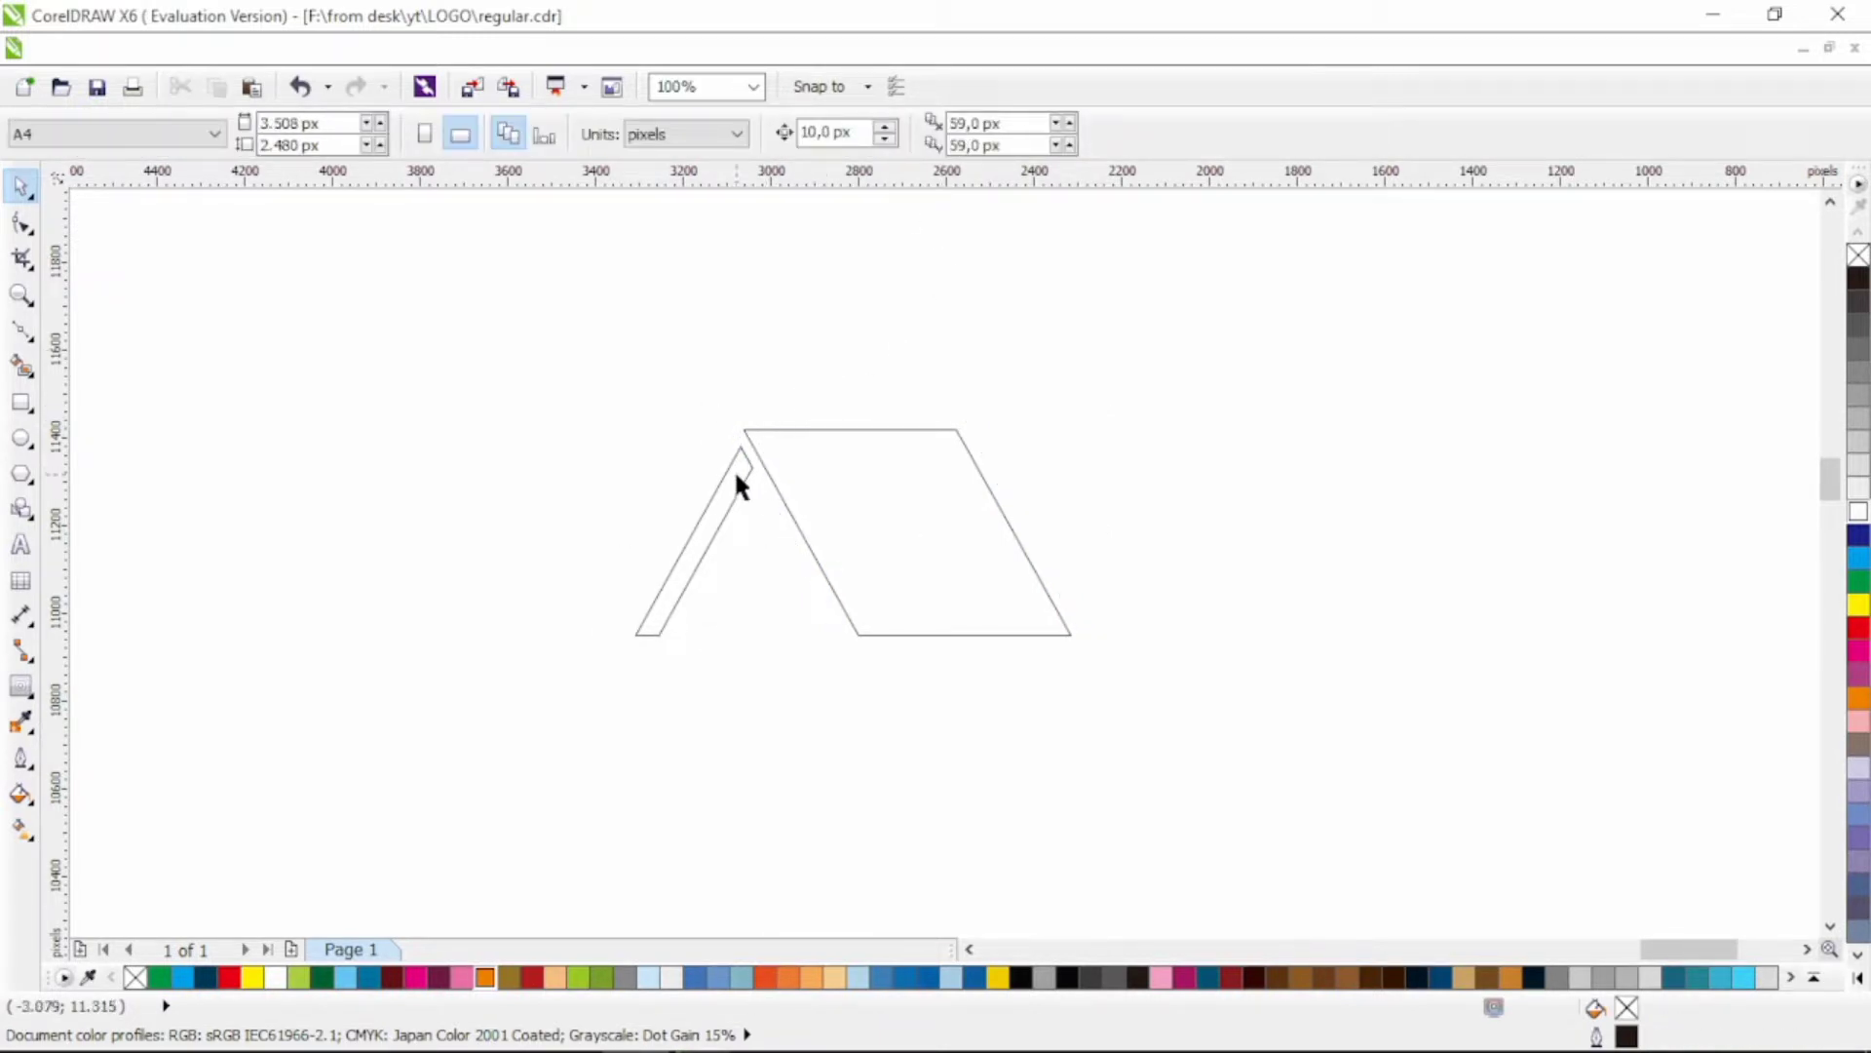
Step: Move the trimmed slanted bar slightly left to widen its gap from the parallelogram
left_click_drag(735, 475, 728, 474)
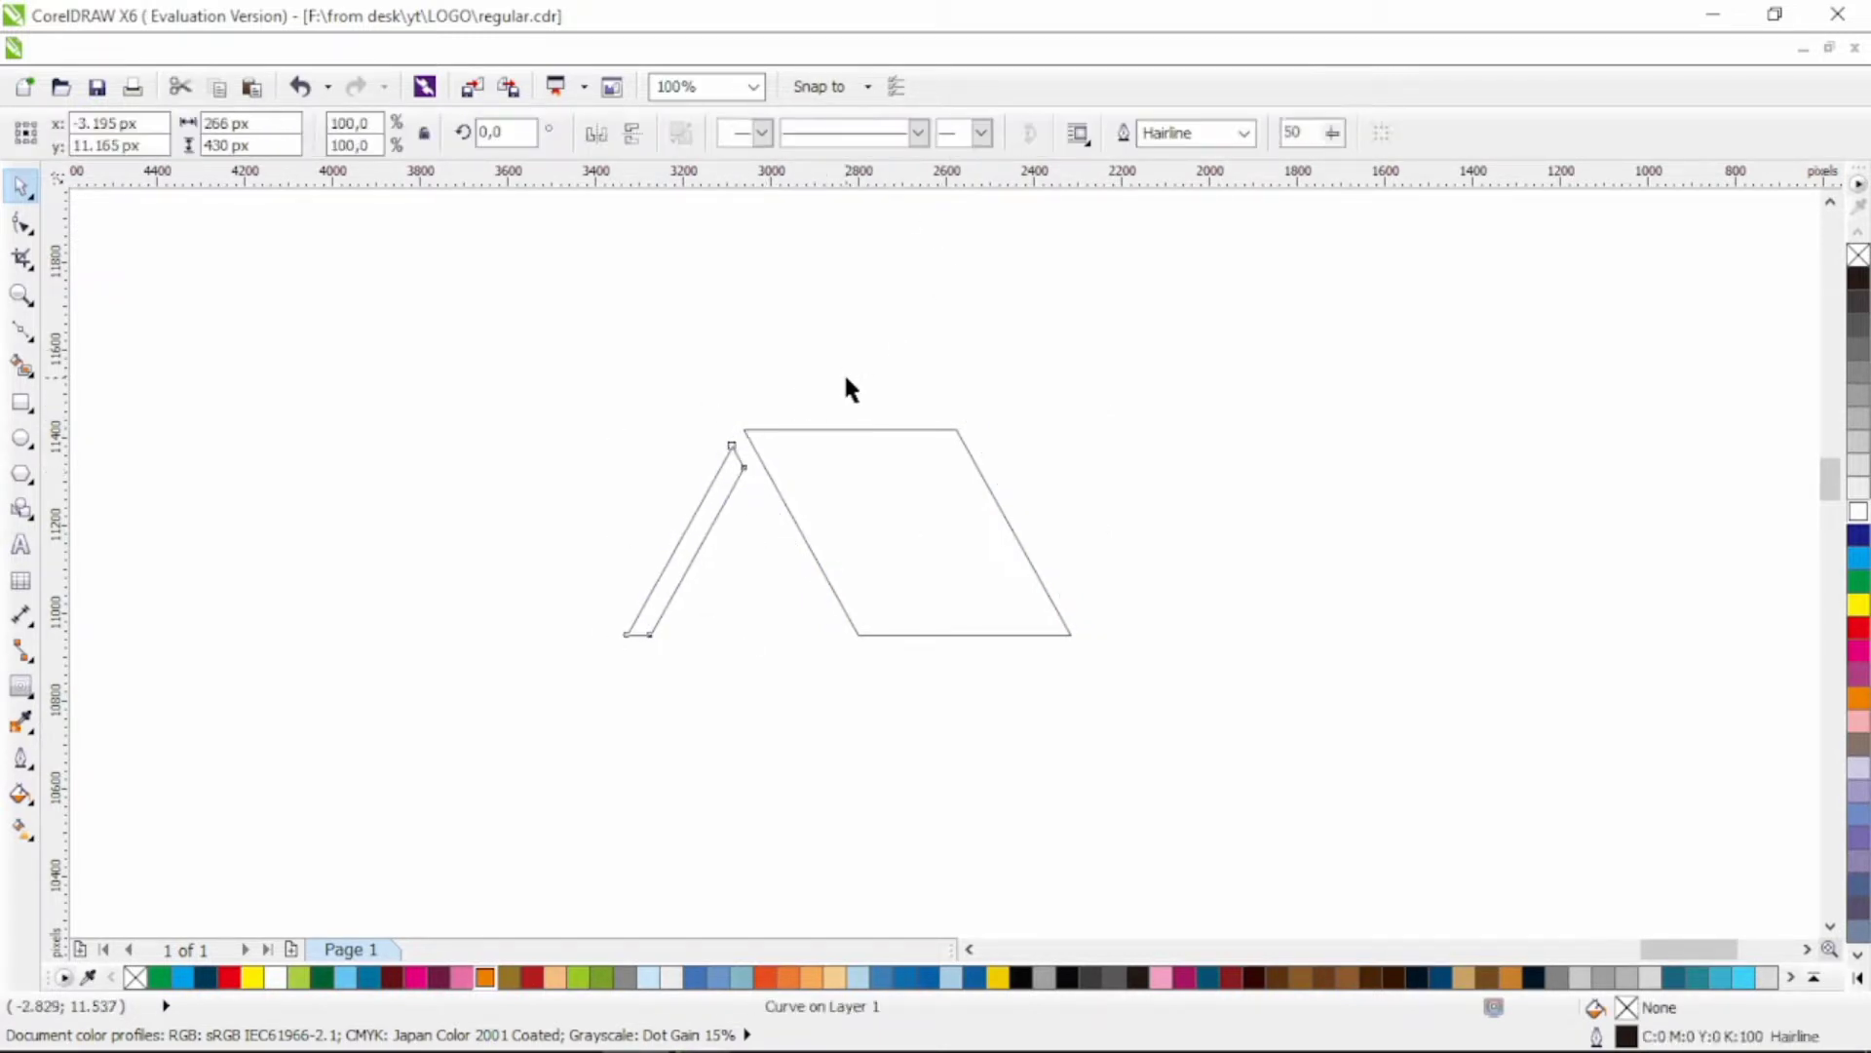
left_click(846, 377)
left_click_drag(1353, 807, 1354, 806)
left_click(1385, 658)
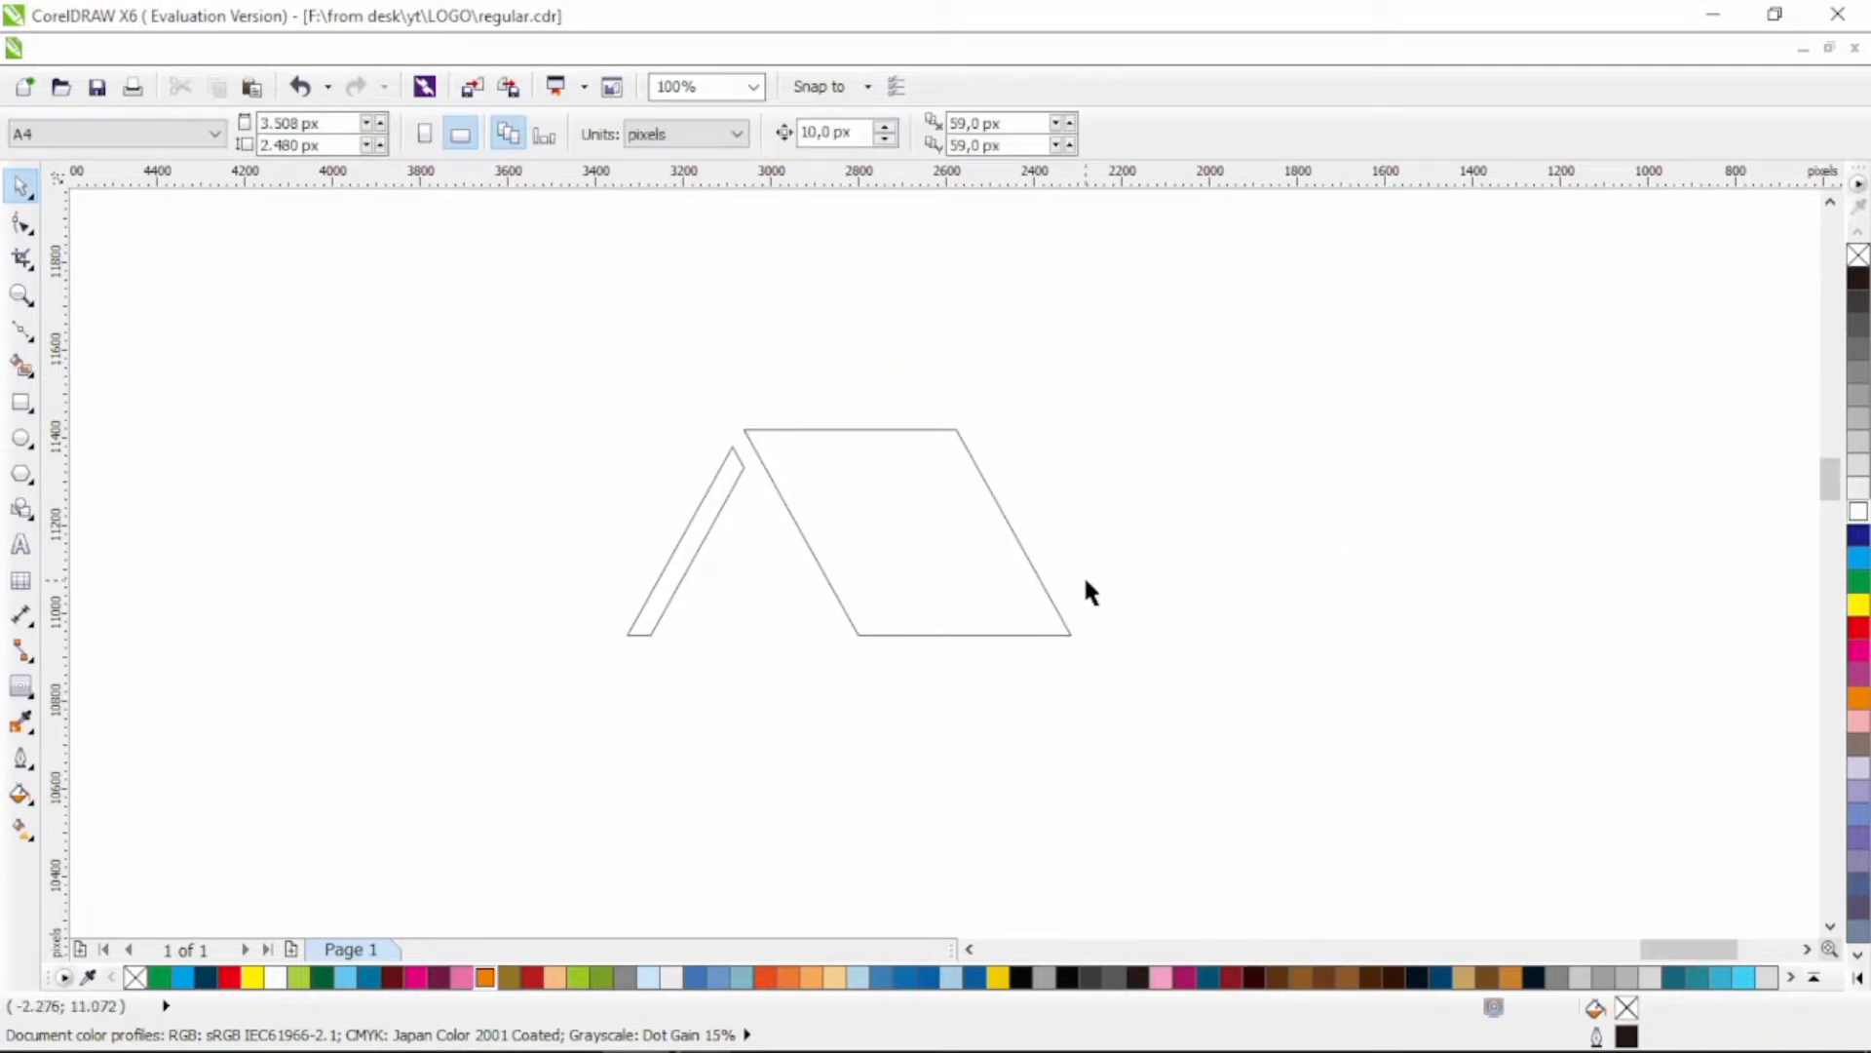
Step: Convert the parallelogram to curves, duplicate it in place, and move the copy's left edge about 25 px inward to leave a narrow strip
left_click(1047, 592)
left_click(21, 223)
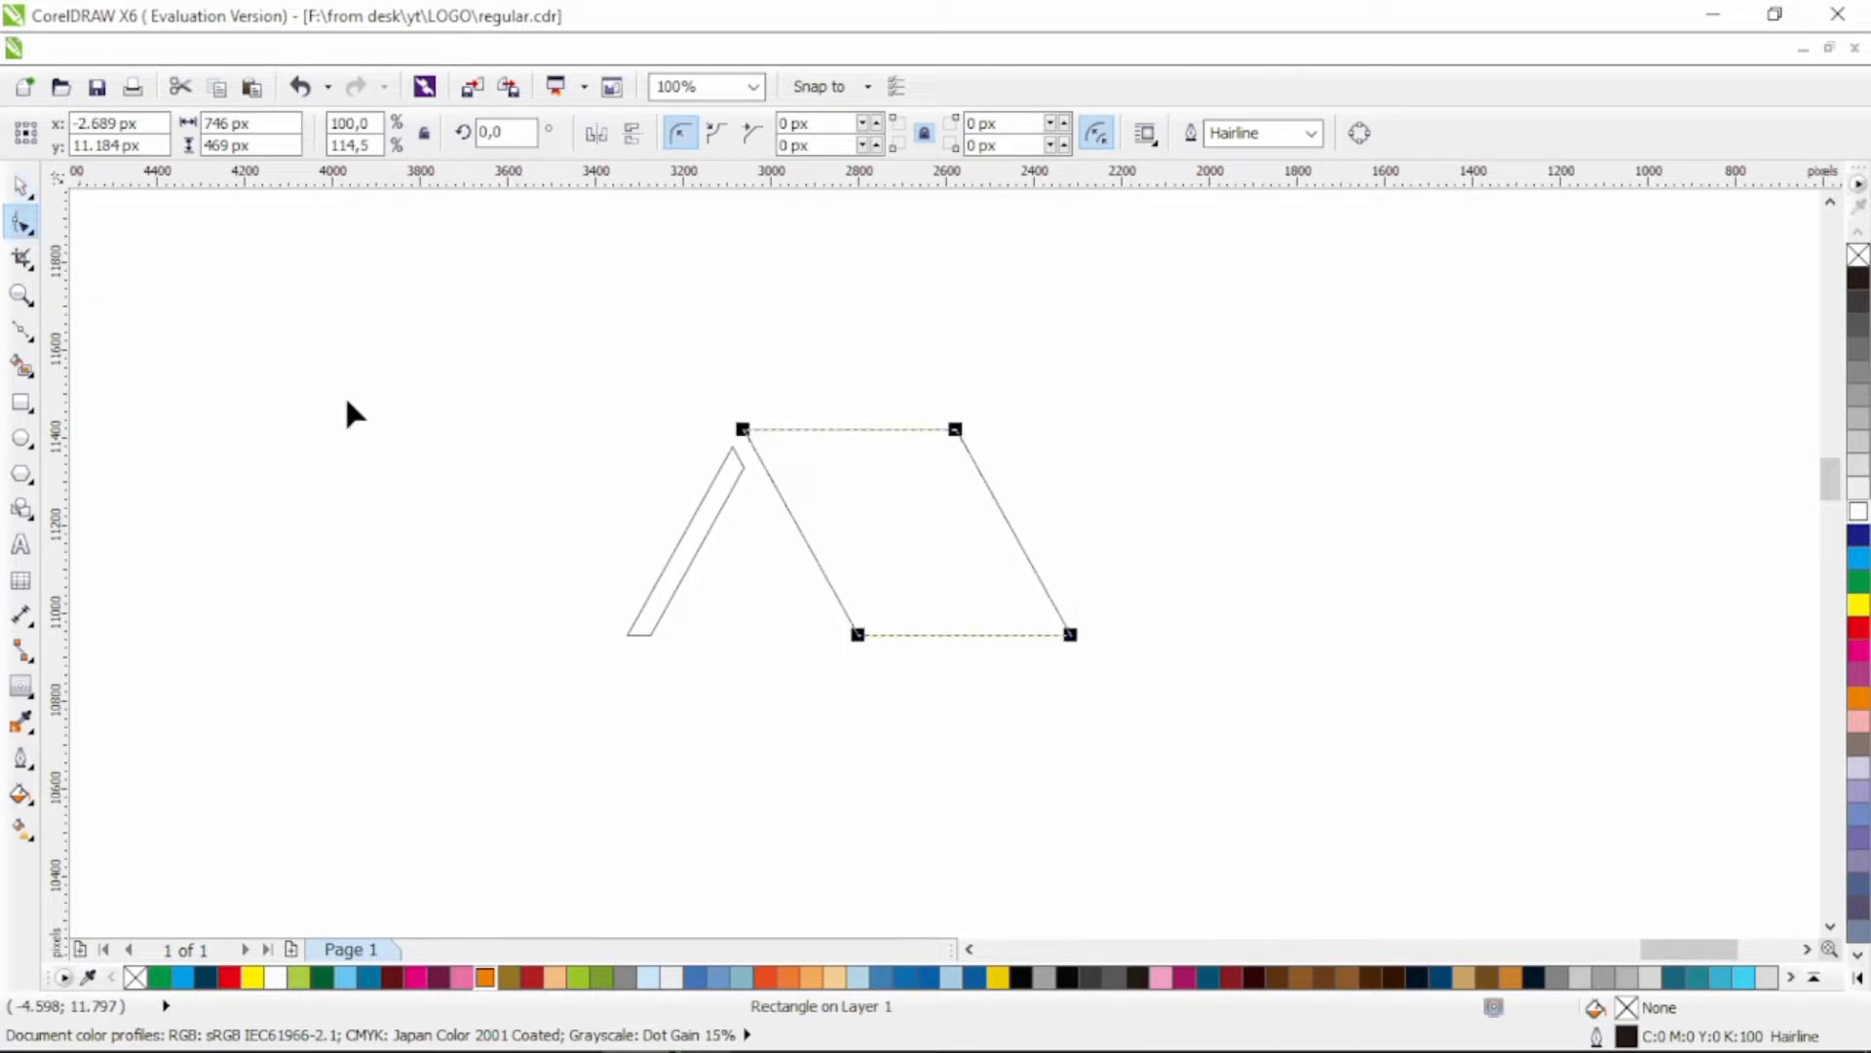
key("ctrl+q")
left_click(21, 187)
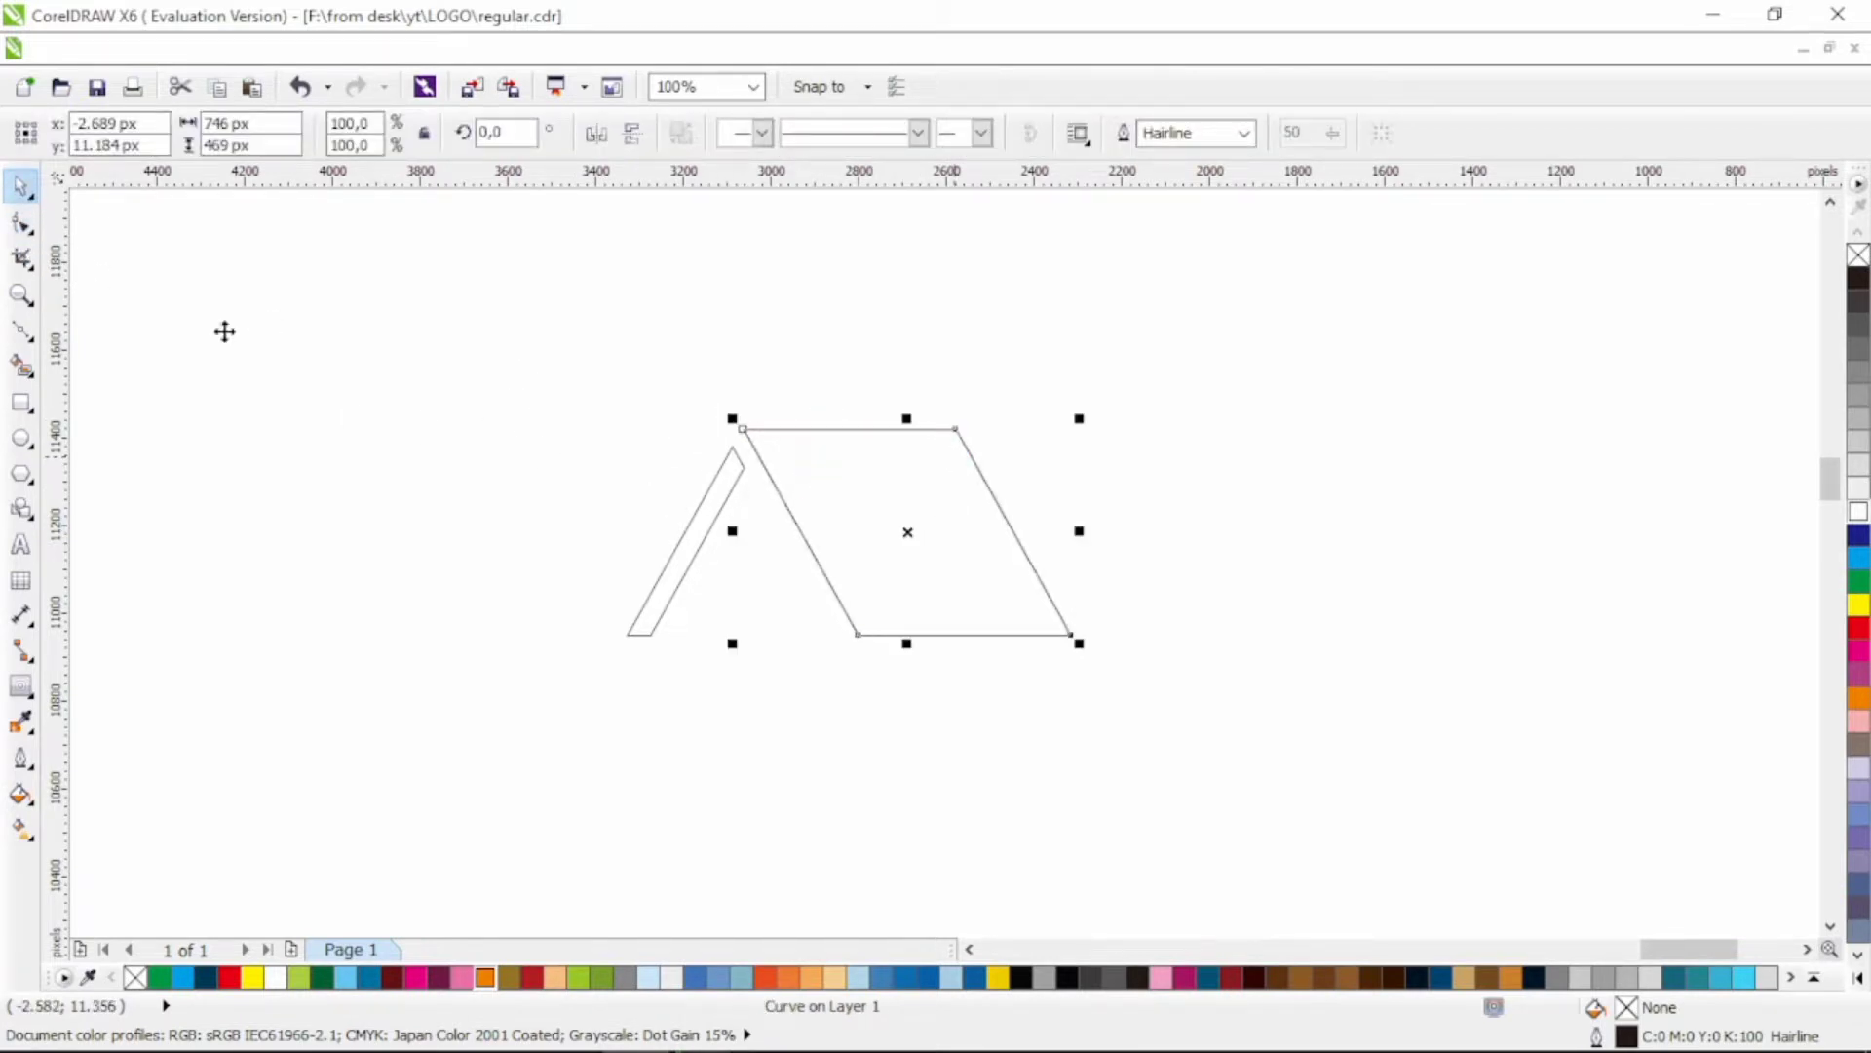
left_click(22, 223)
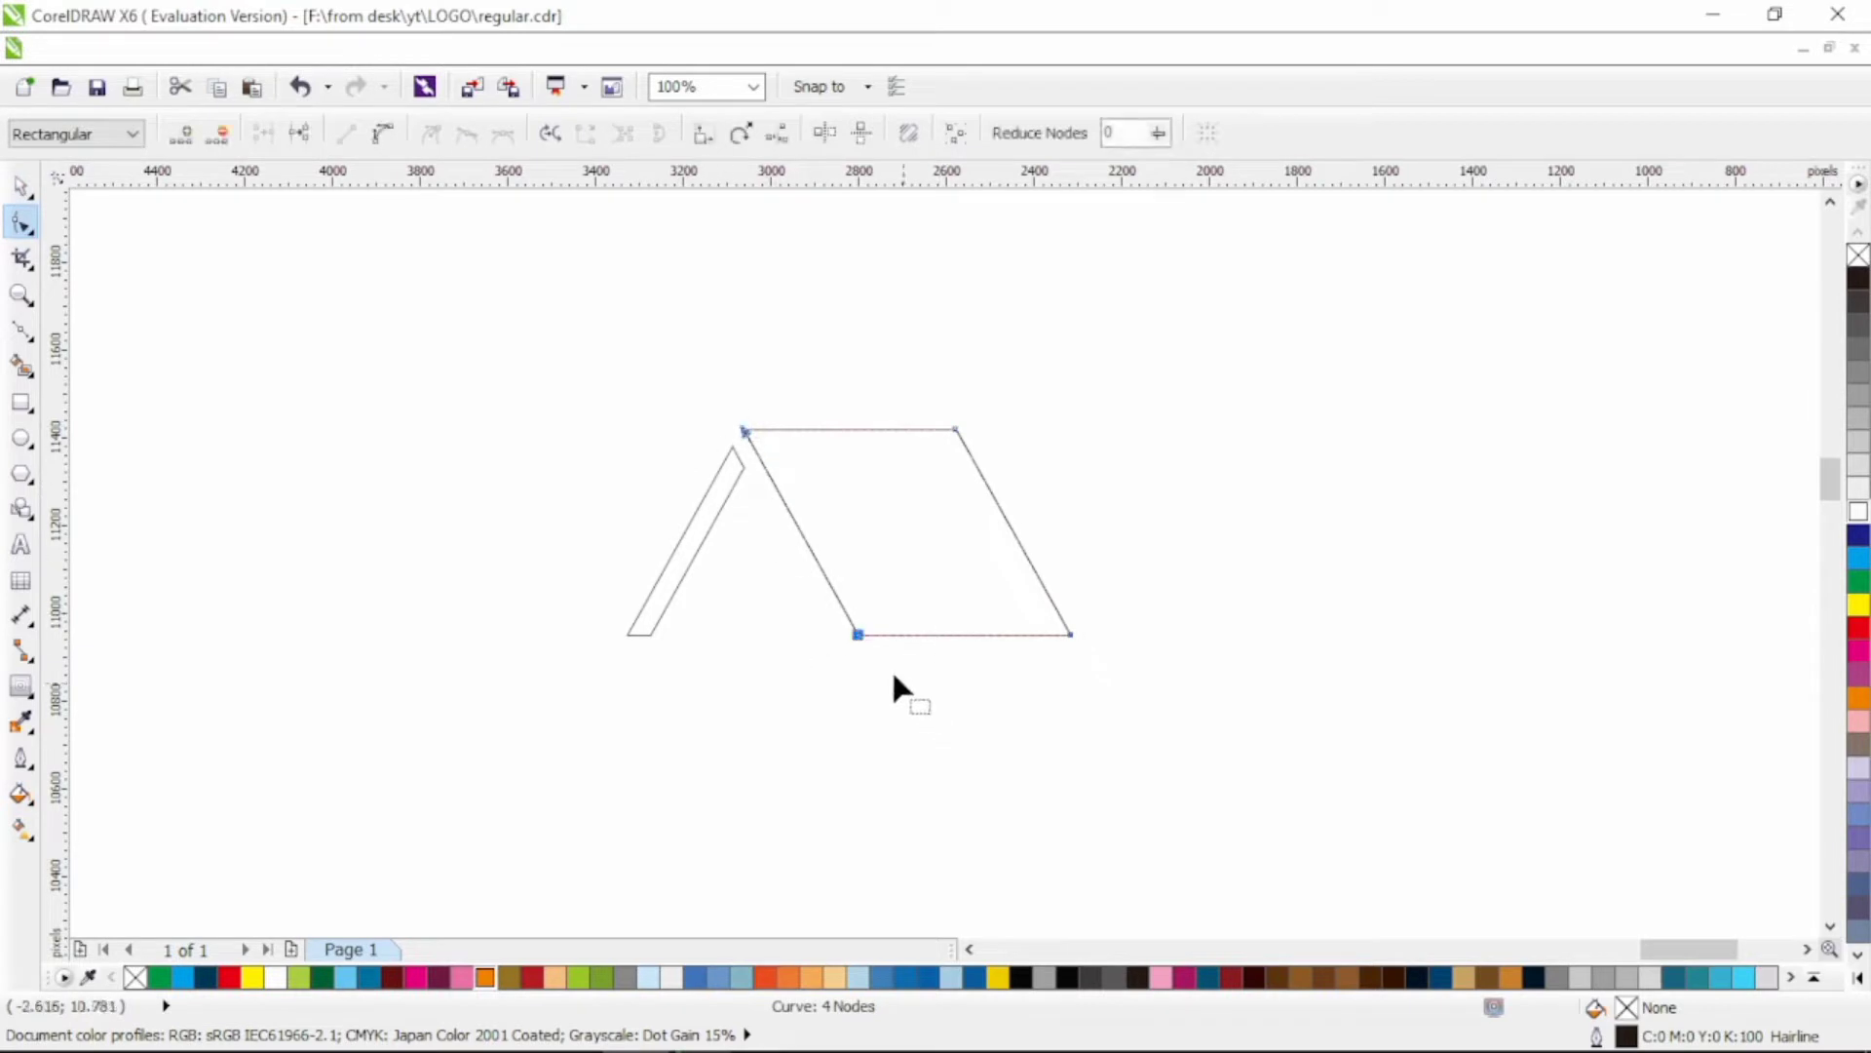
left_click_drag(859, 638, 875, 638)
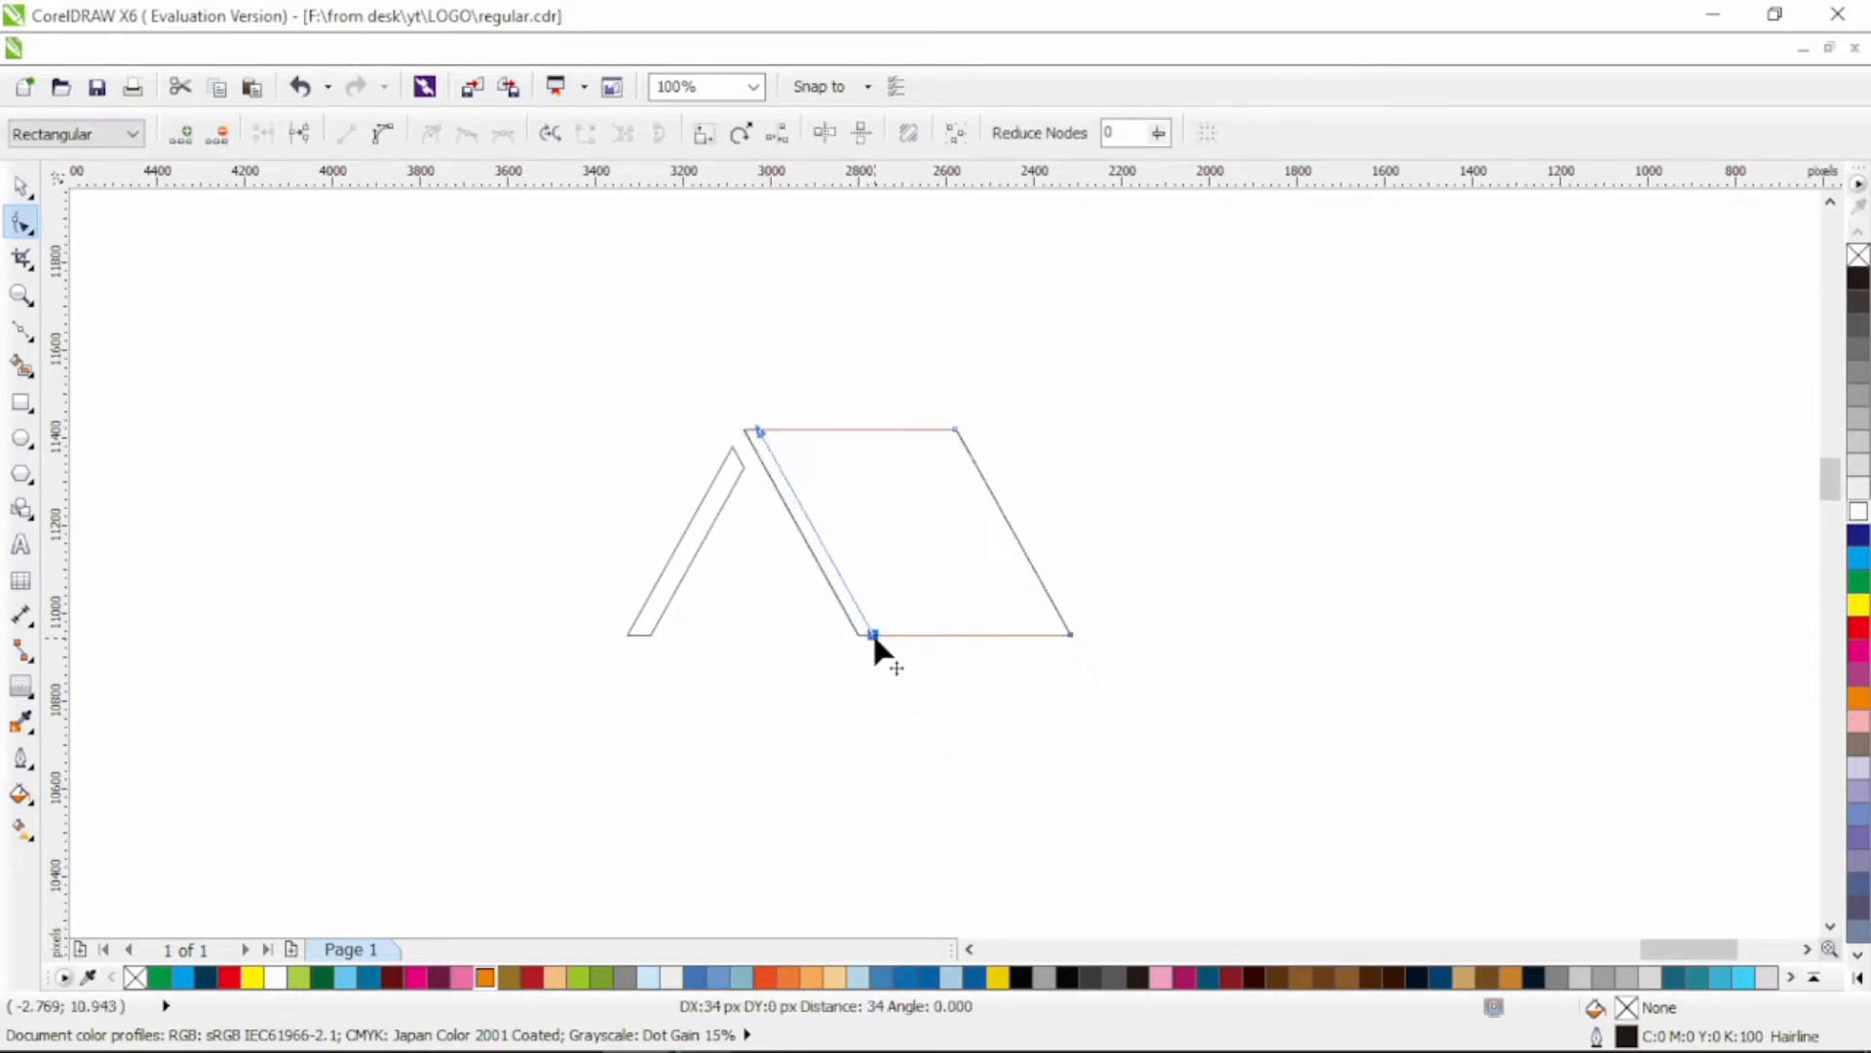
left_click_drag(874, 638, 866, 643)
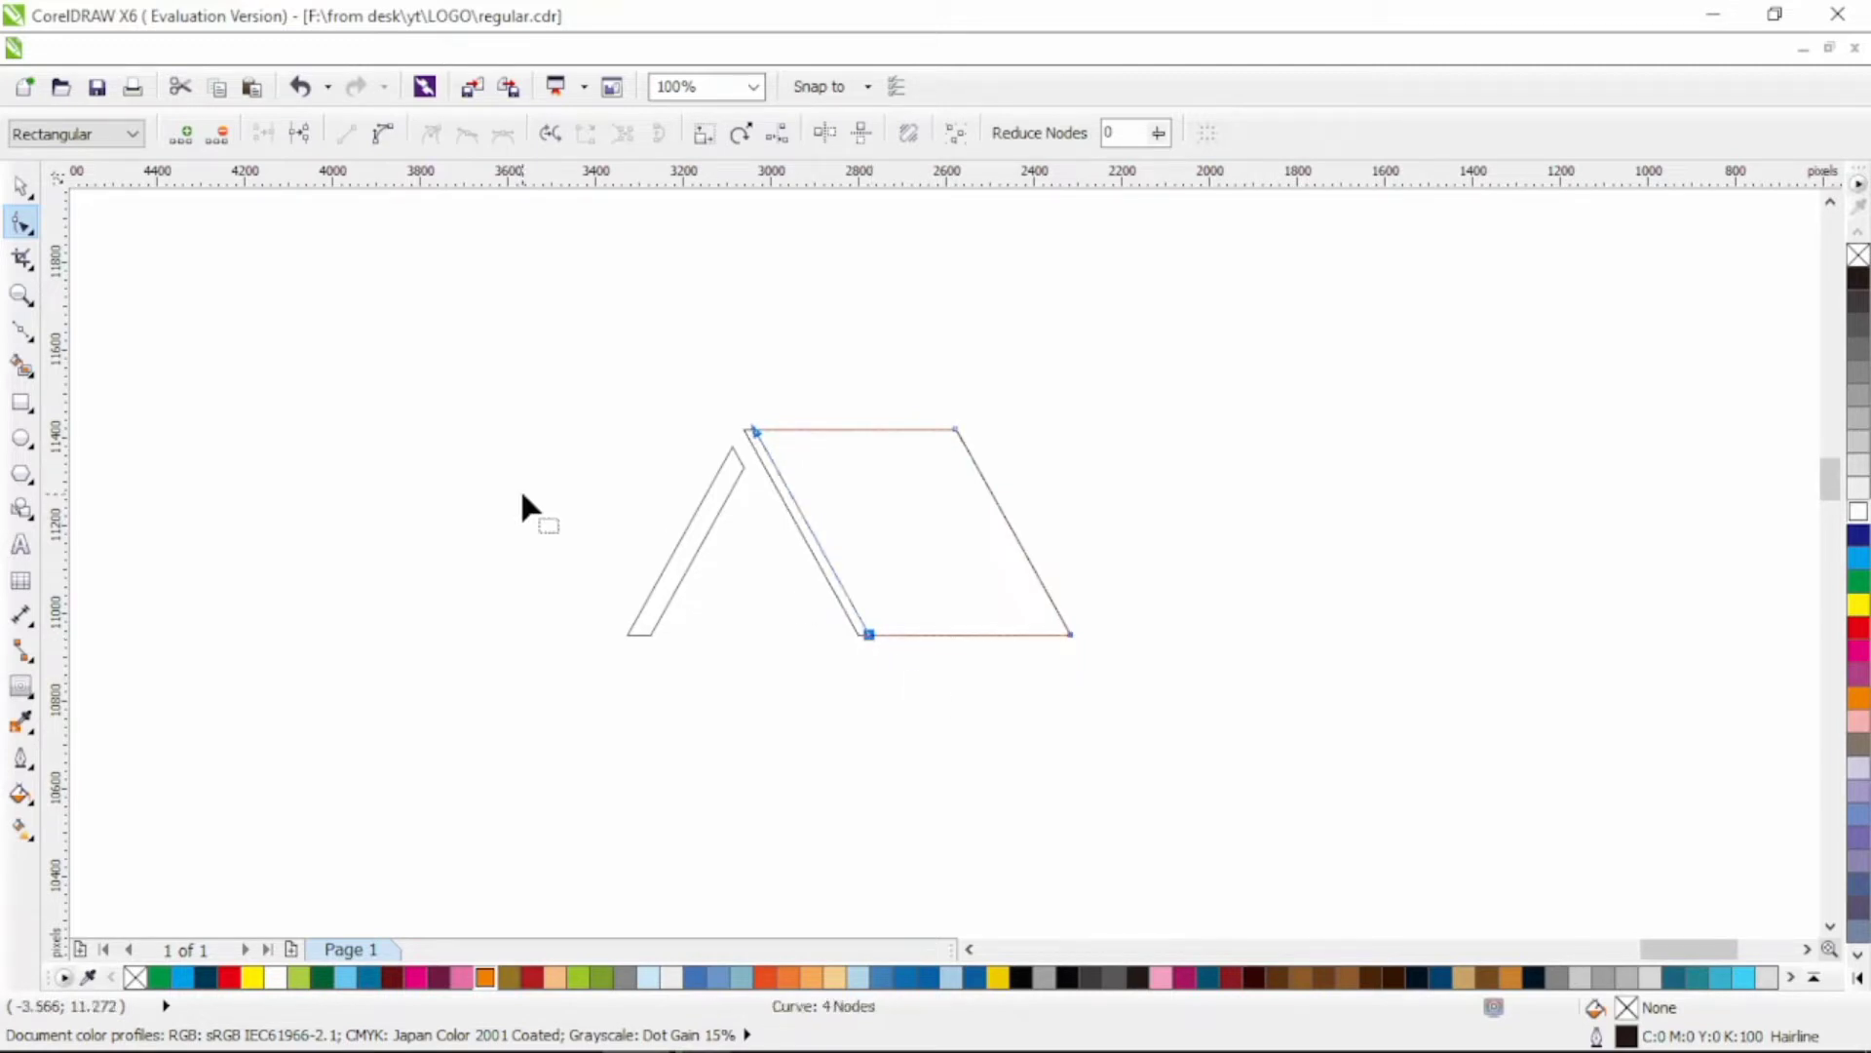
left_click(21, 185)
left_click(395, 363)
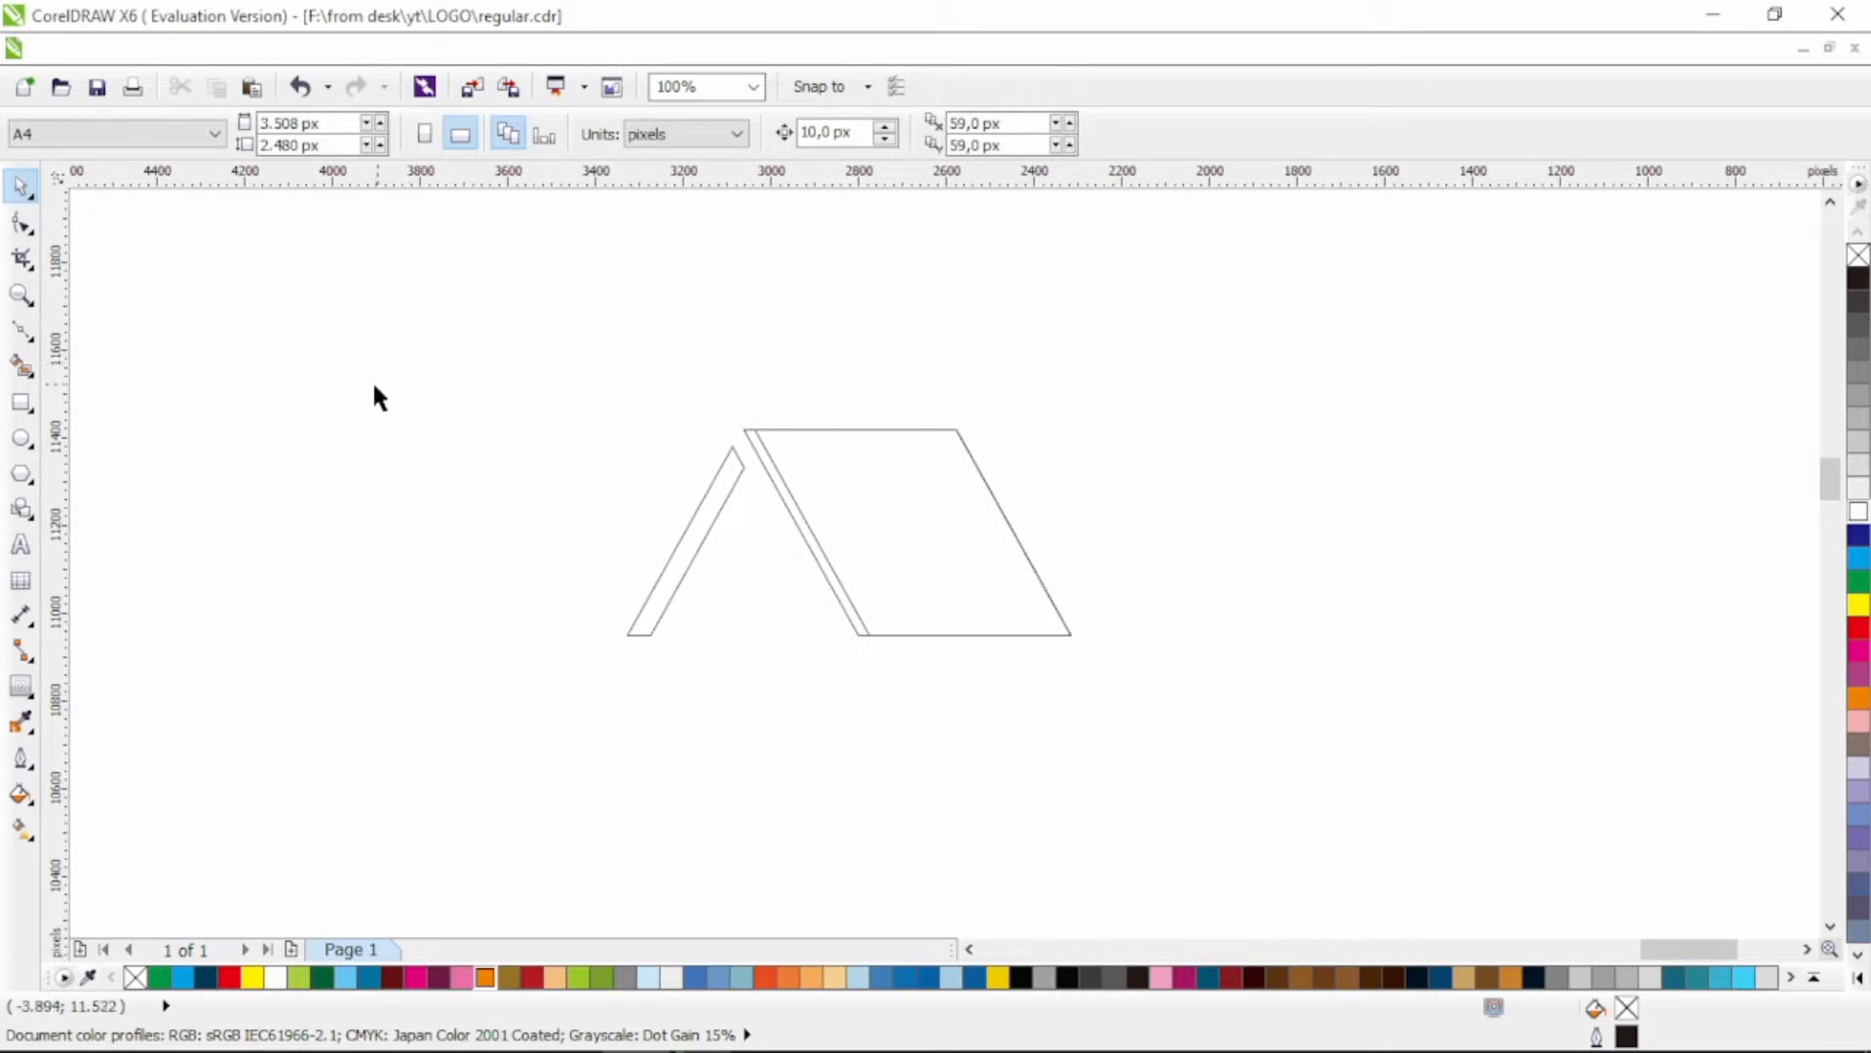
Step: Draw a window square about 113 px wide under the roof with a centred vertical bar about 19 by 319 px
left_click(20, 402)
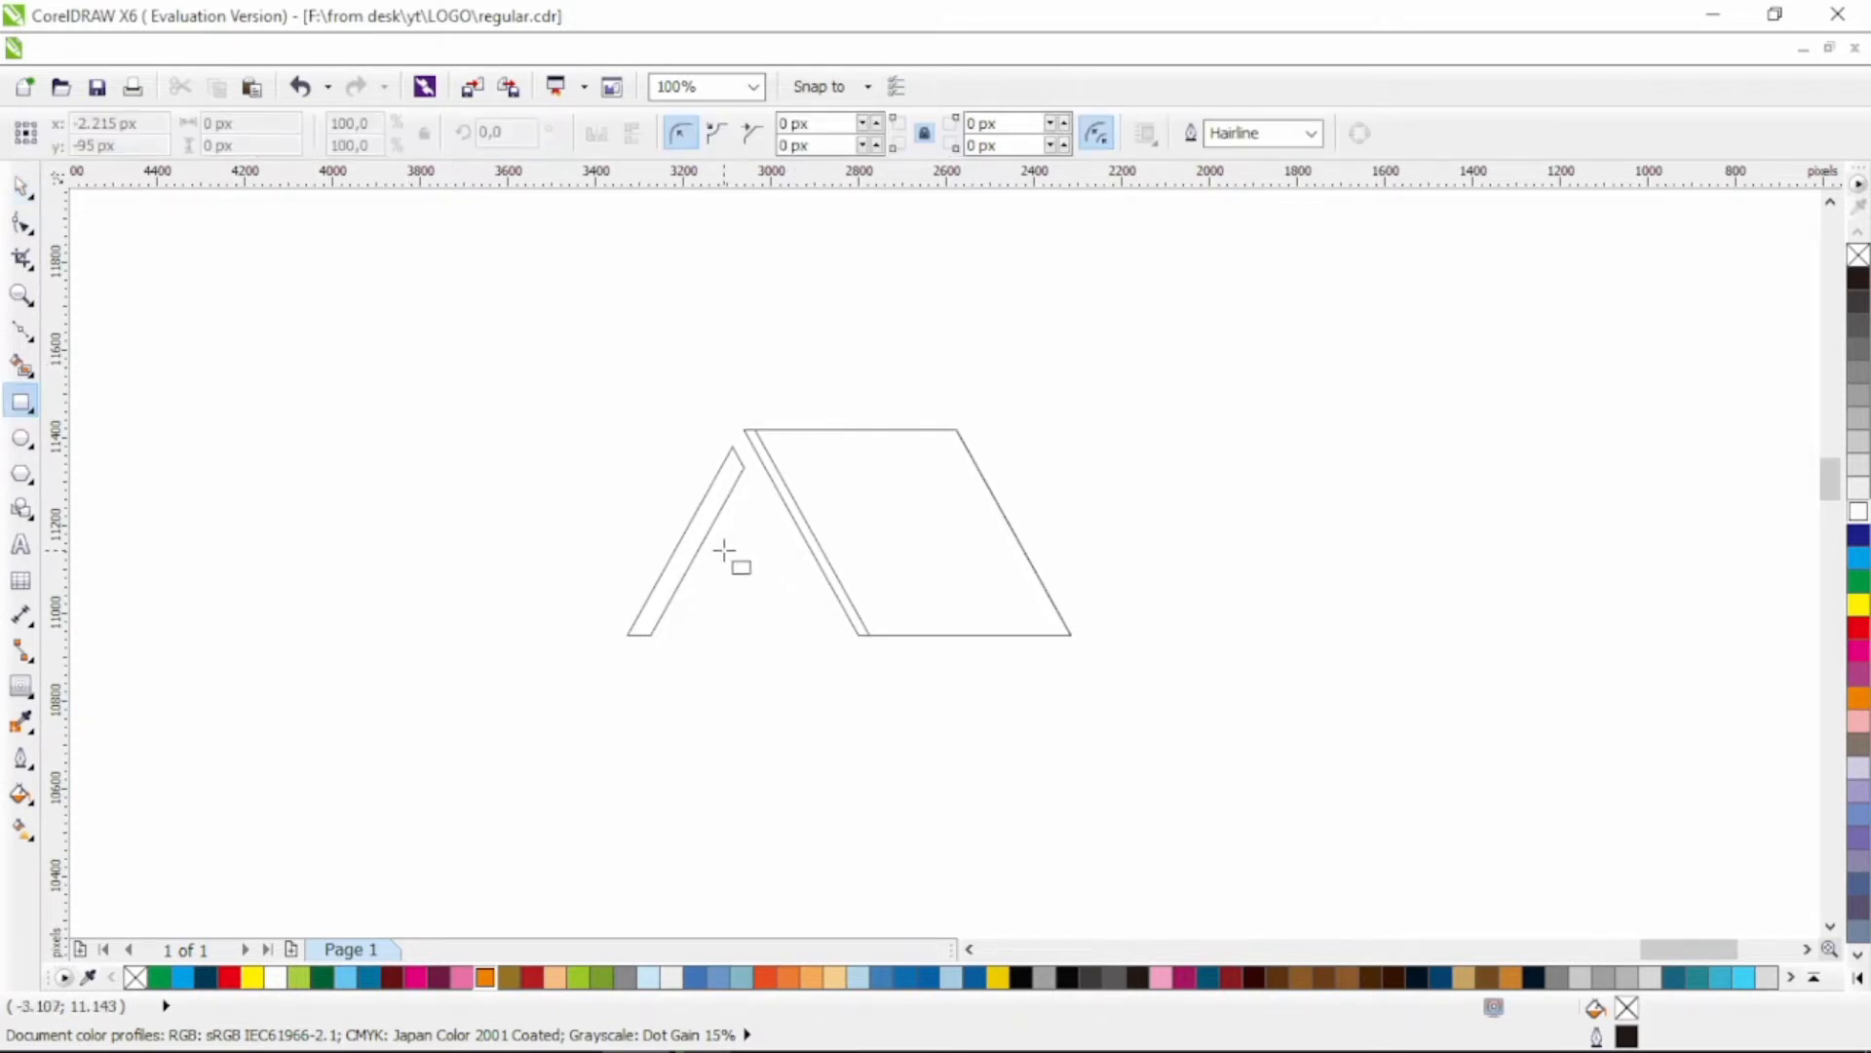
mouse_move(723, 550)
left_mouse_down()
mouse_move(777, 602)
mouse_move(756, 497)
mouse_move(785, 559)
left_mouse_up()
key("space")
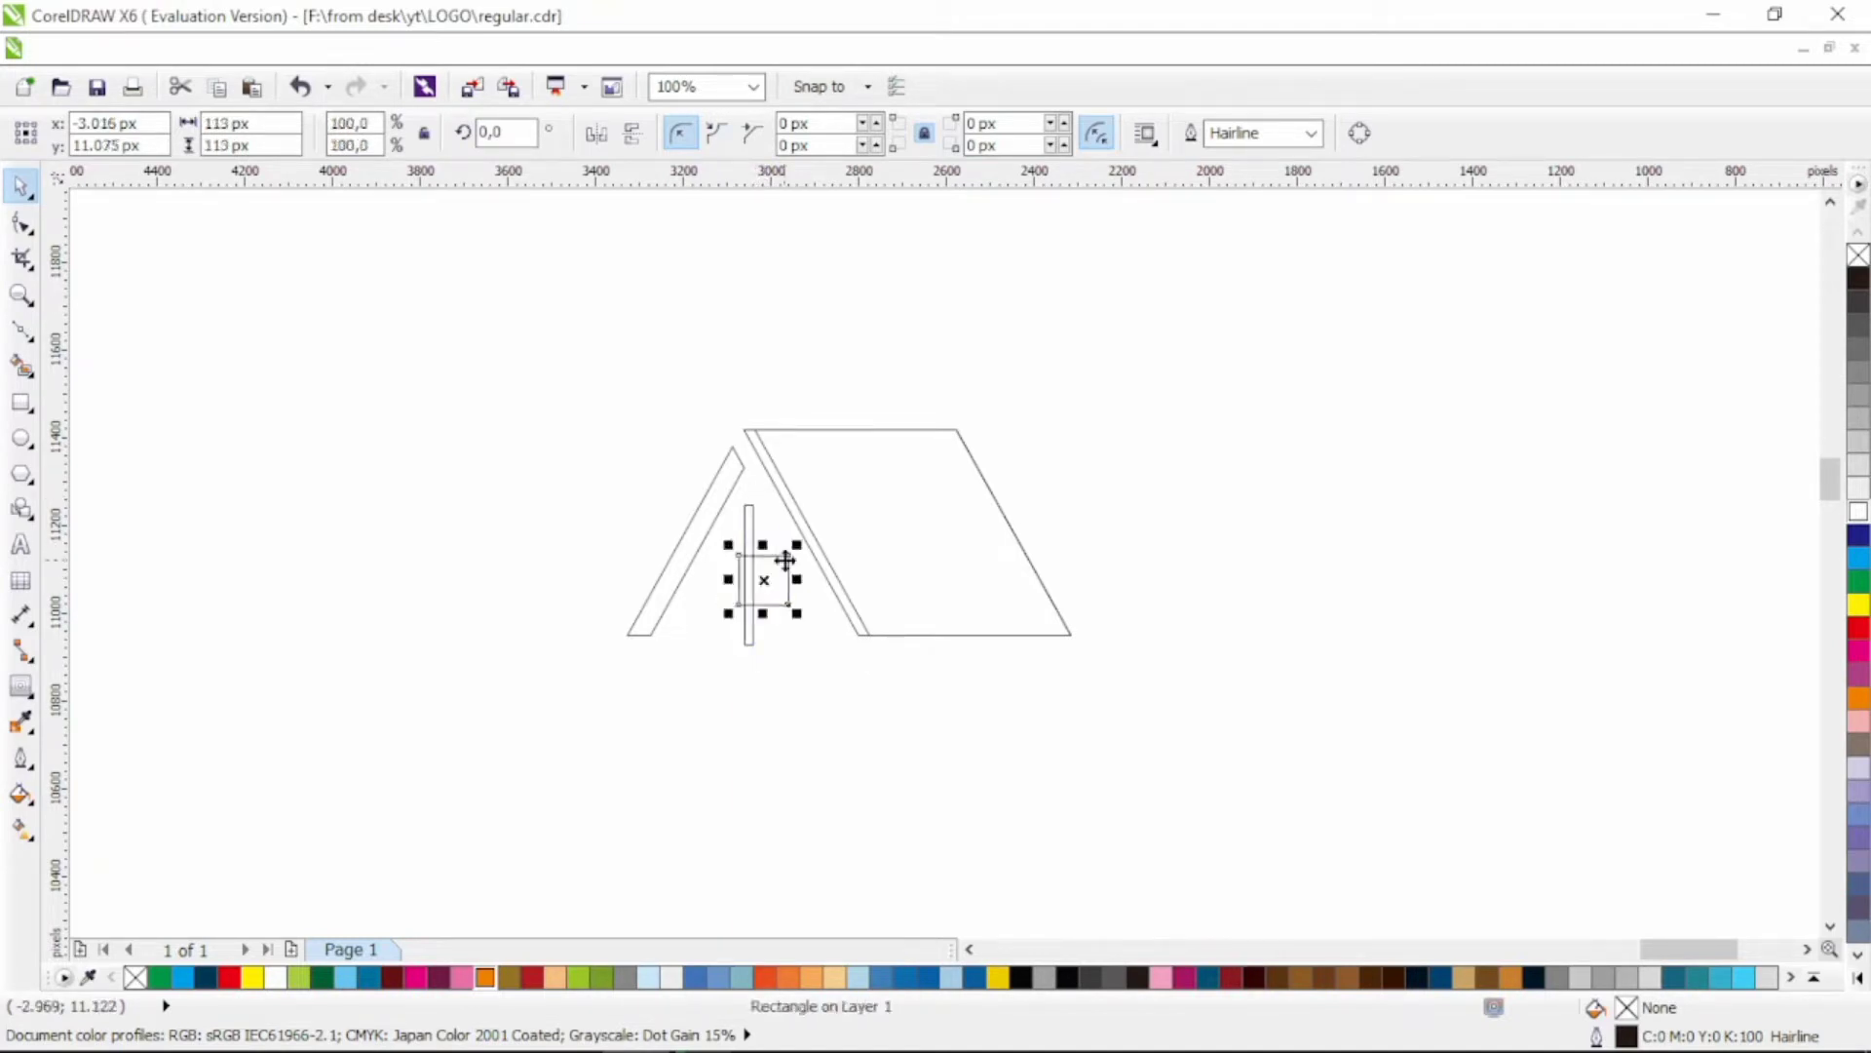
key("ctrl+z")
Step: Make a copy of the narrow vertical bar rotated 90 degrees and weld both bars into a cross
left_click(752, 511)
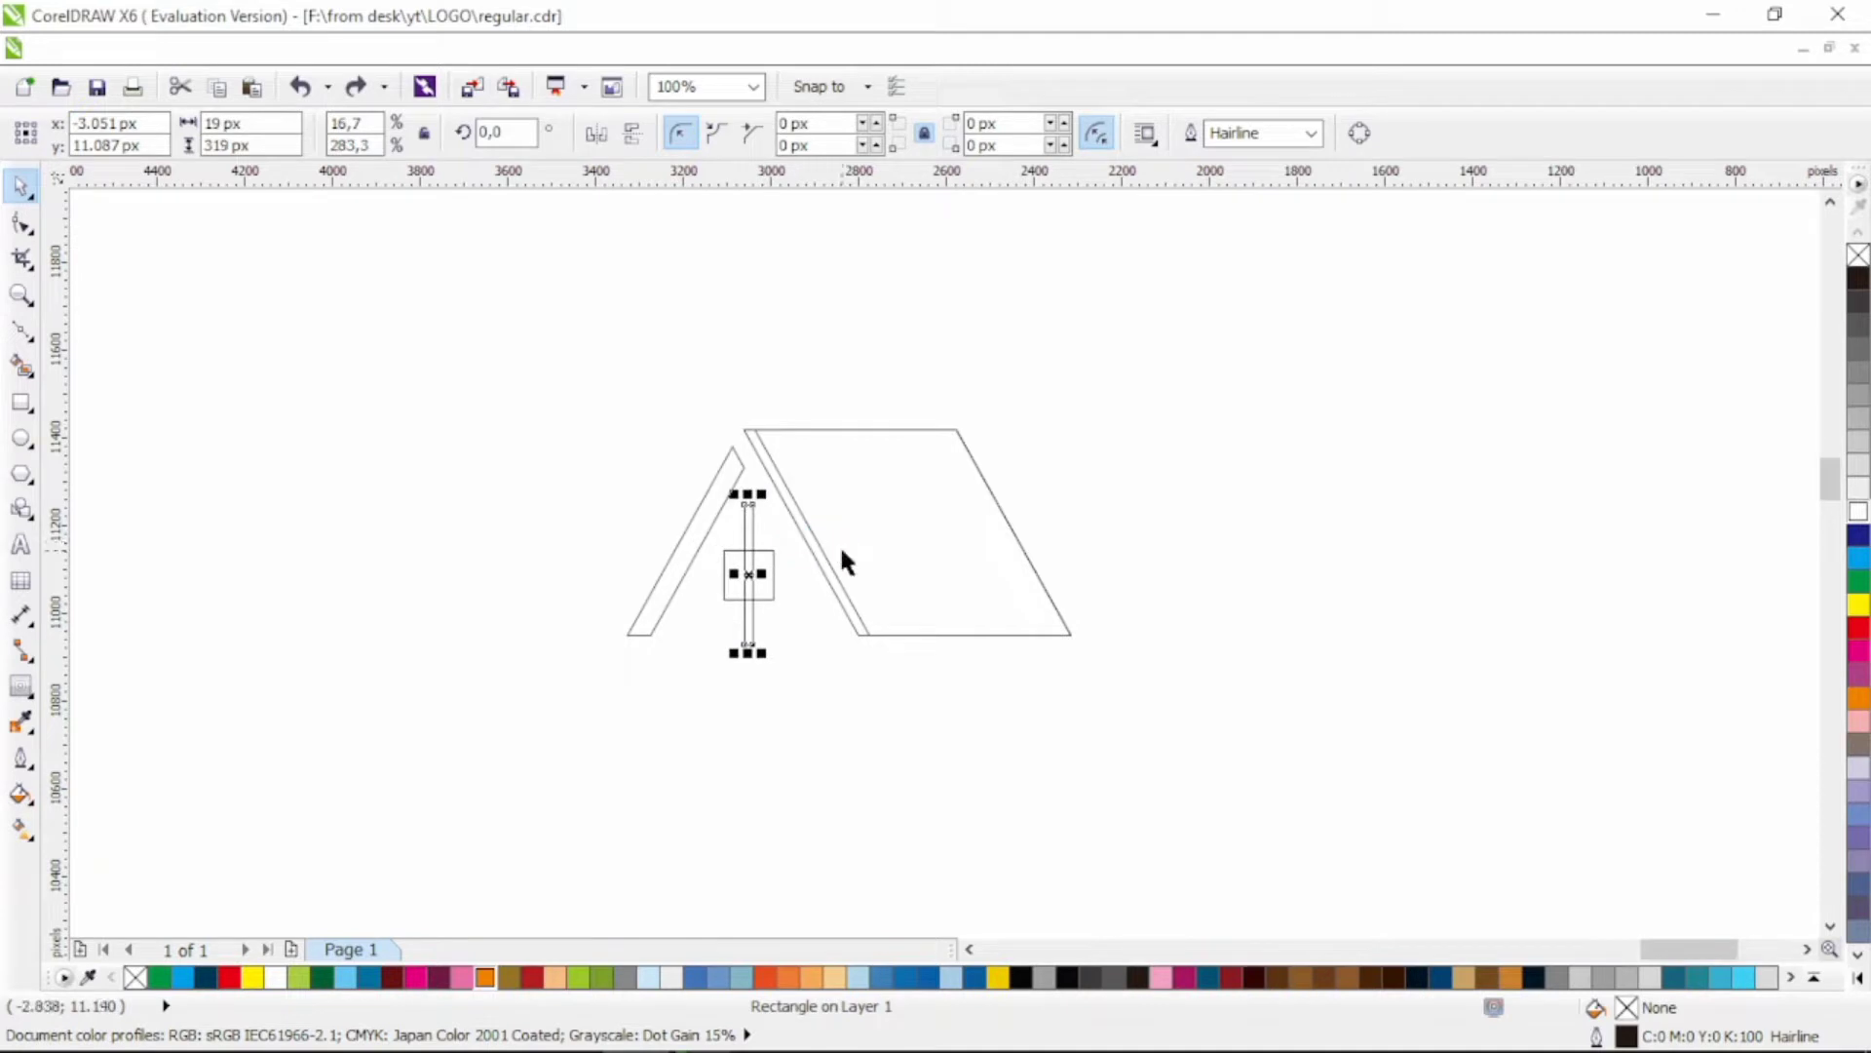
left_click(502, 132)
type("90")
key("Return")
left_click(749, 523, "shift")
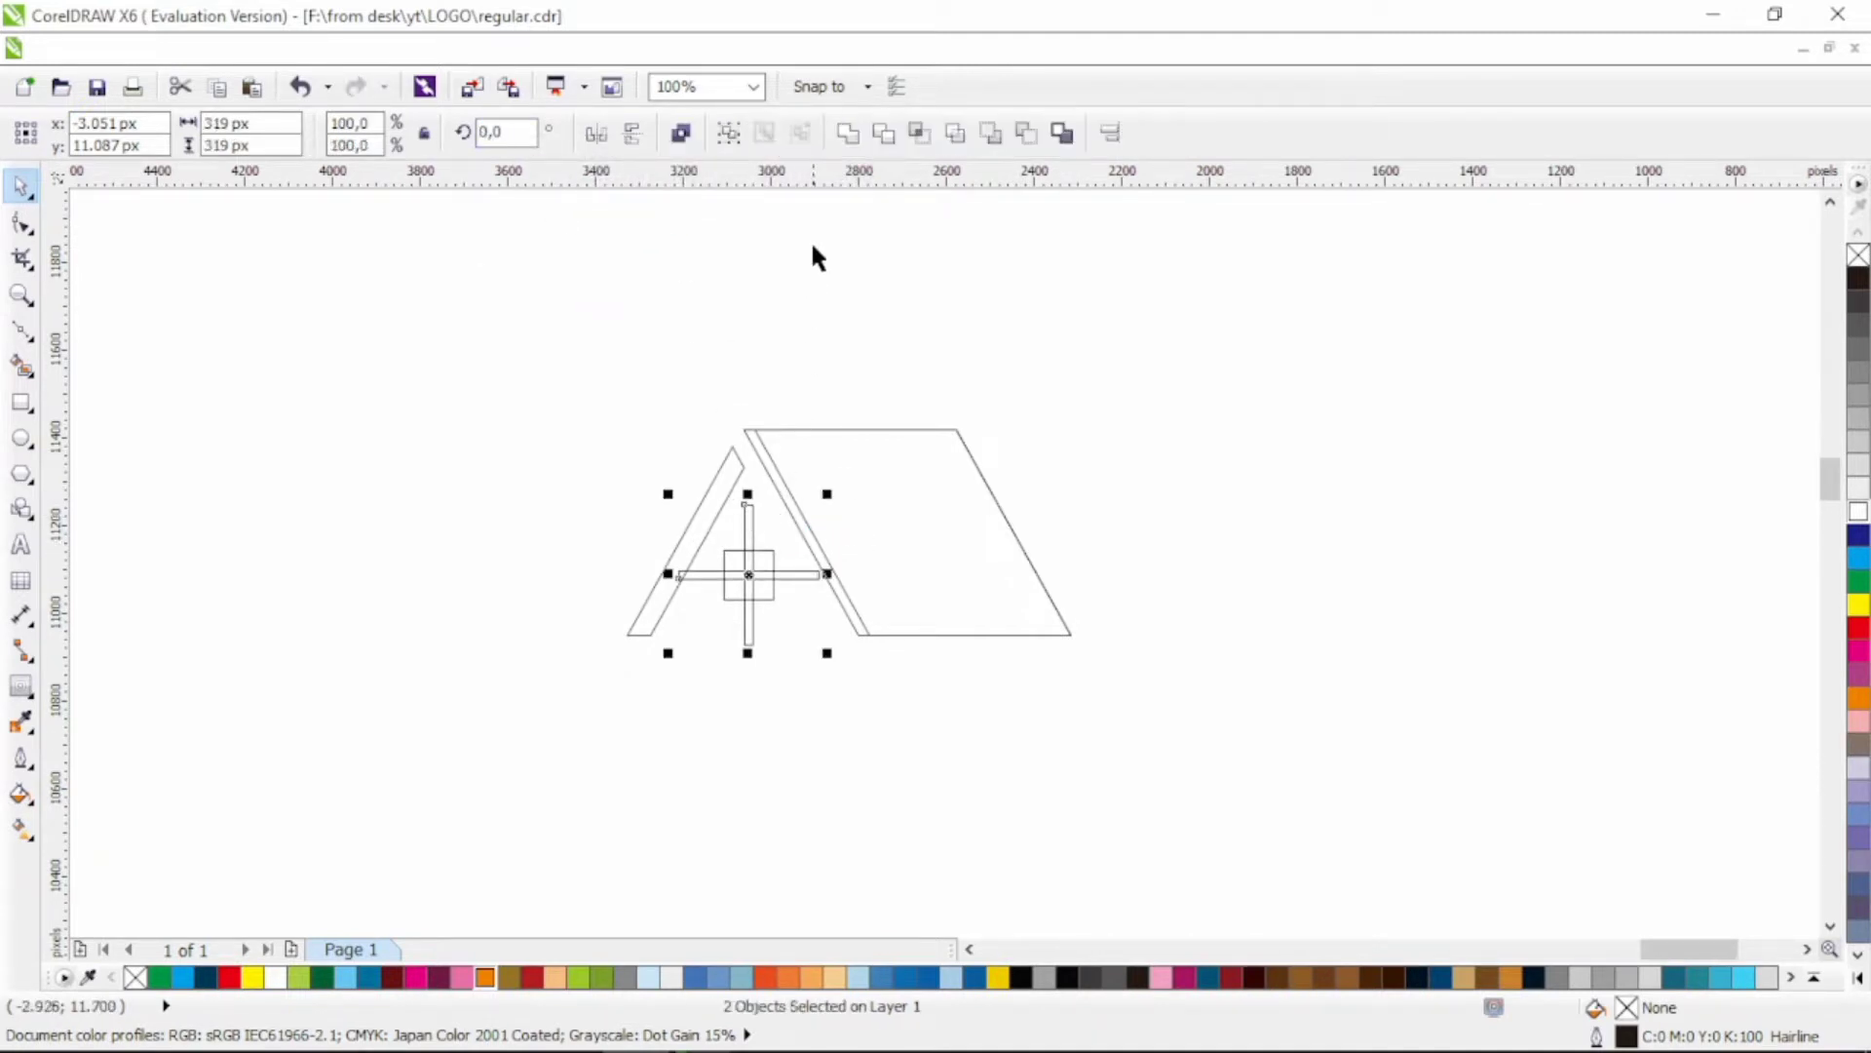
left_click(848, 134)
Step: Enlarge the cross to about 338 px, trim the square with it into four window panes, and delete the cross
left_click_drag(834, 493, 839, 487)
left_click(764, 550, "shift")
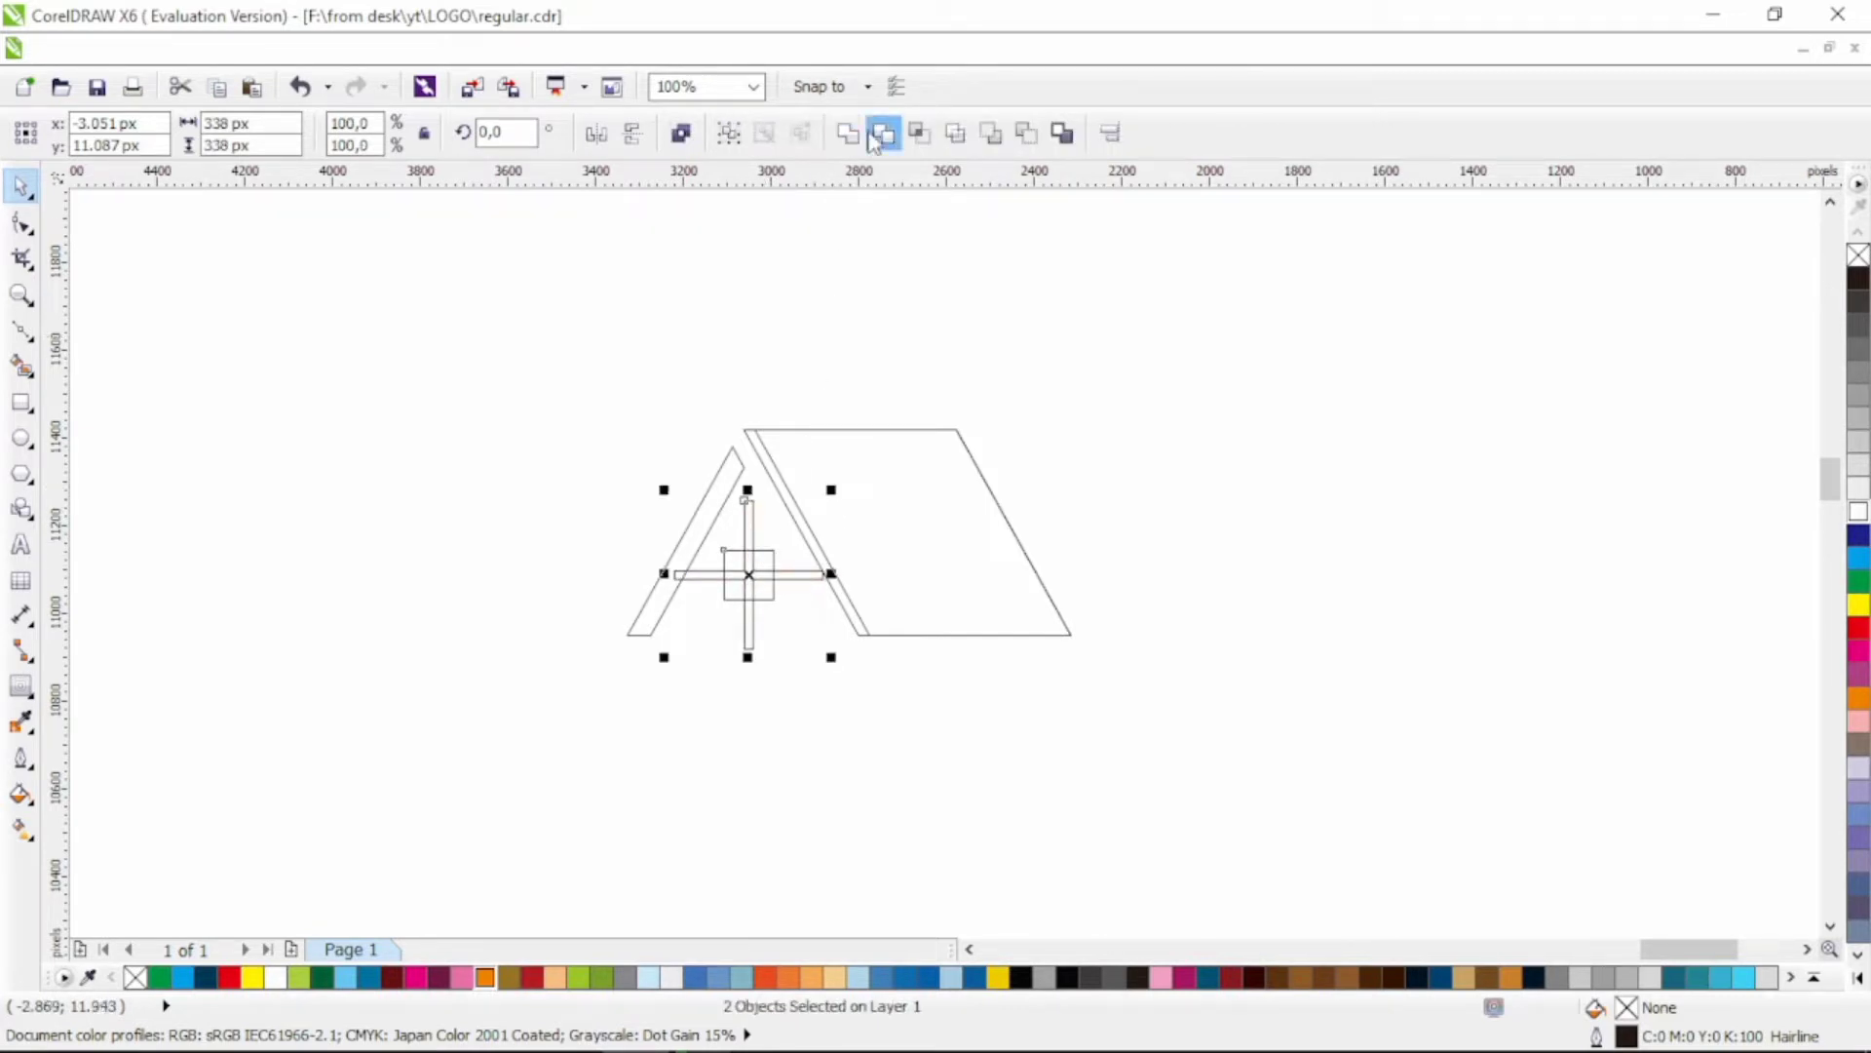
left_click(884, 134)
left_click(820, 360)
left_click(749, 521)
key("Delete")
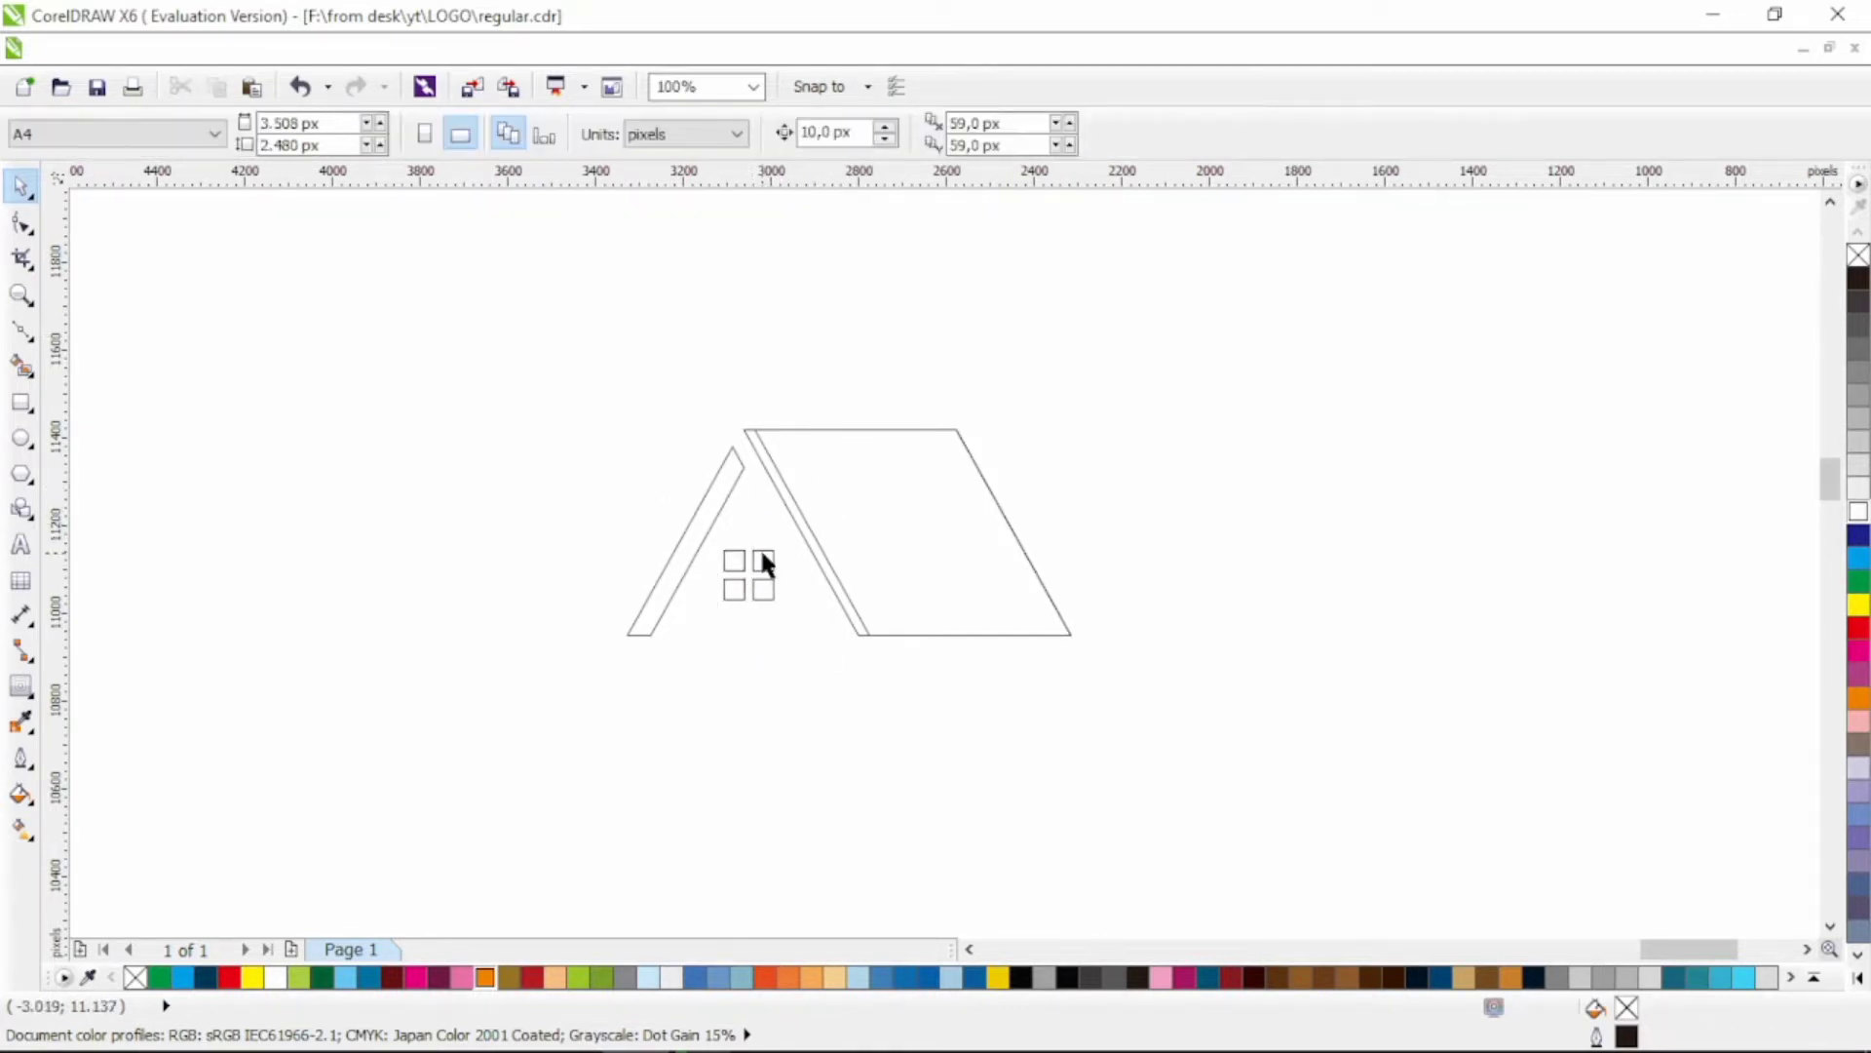
Step: Reduce the height of all roof shapes to about 394 px from the bottom edge, excluding the window
left_click_drag(554, 345, 1043, 688)
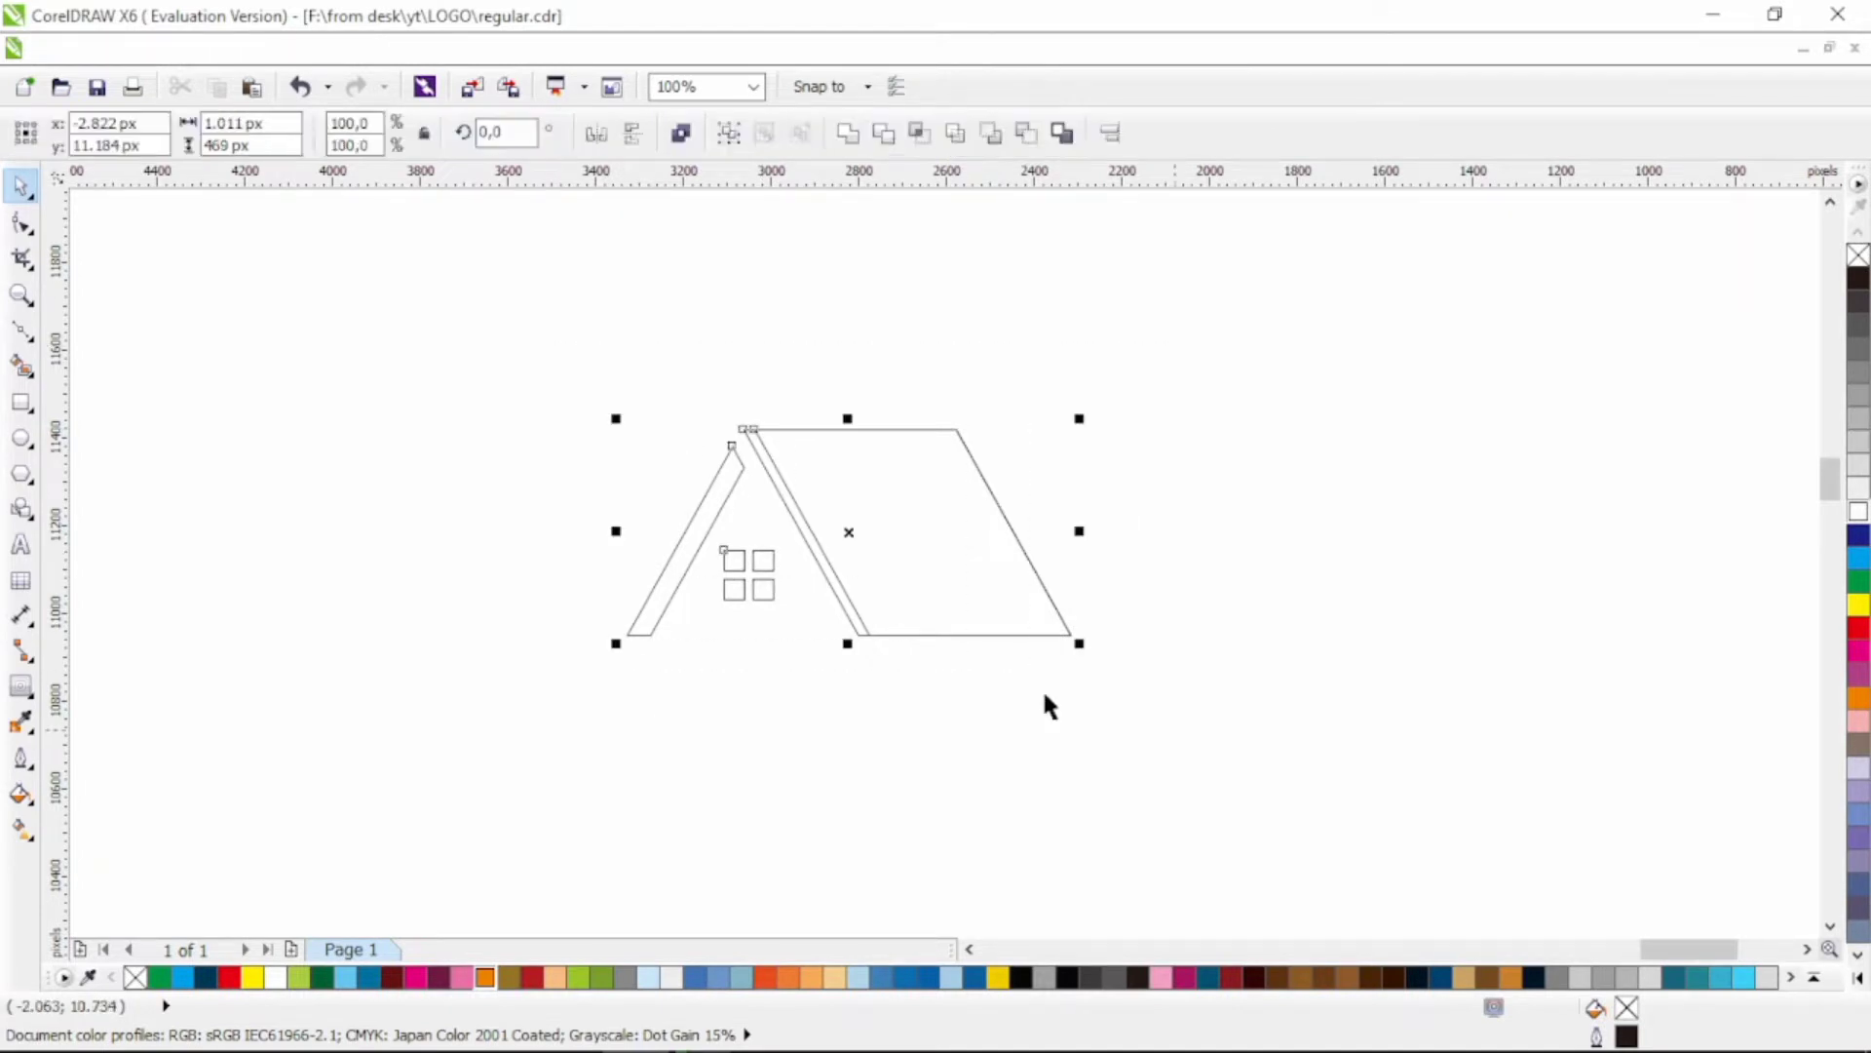
left_click(761, 591, "shift")
left_click_drag(849, 644, 850, 604)
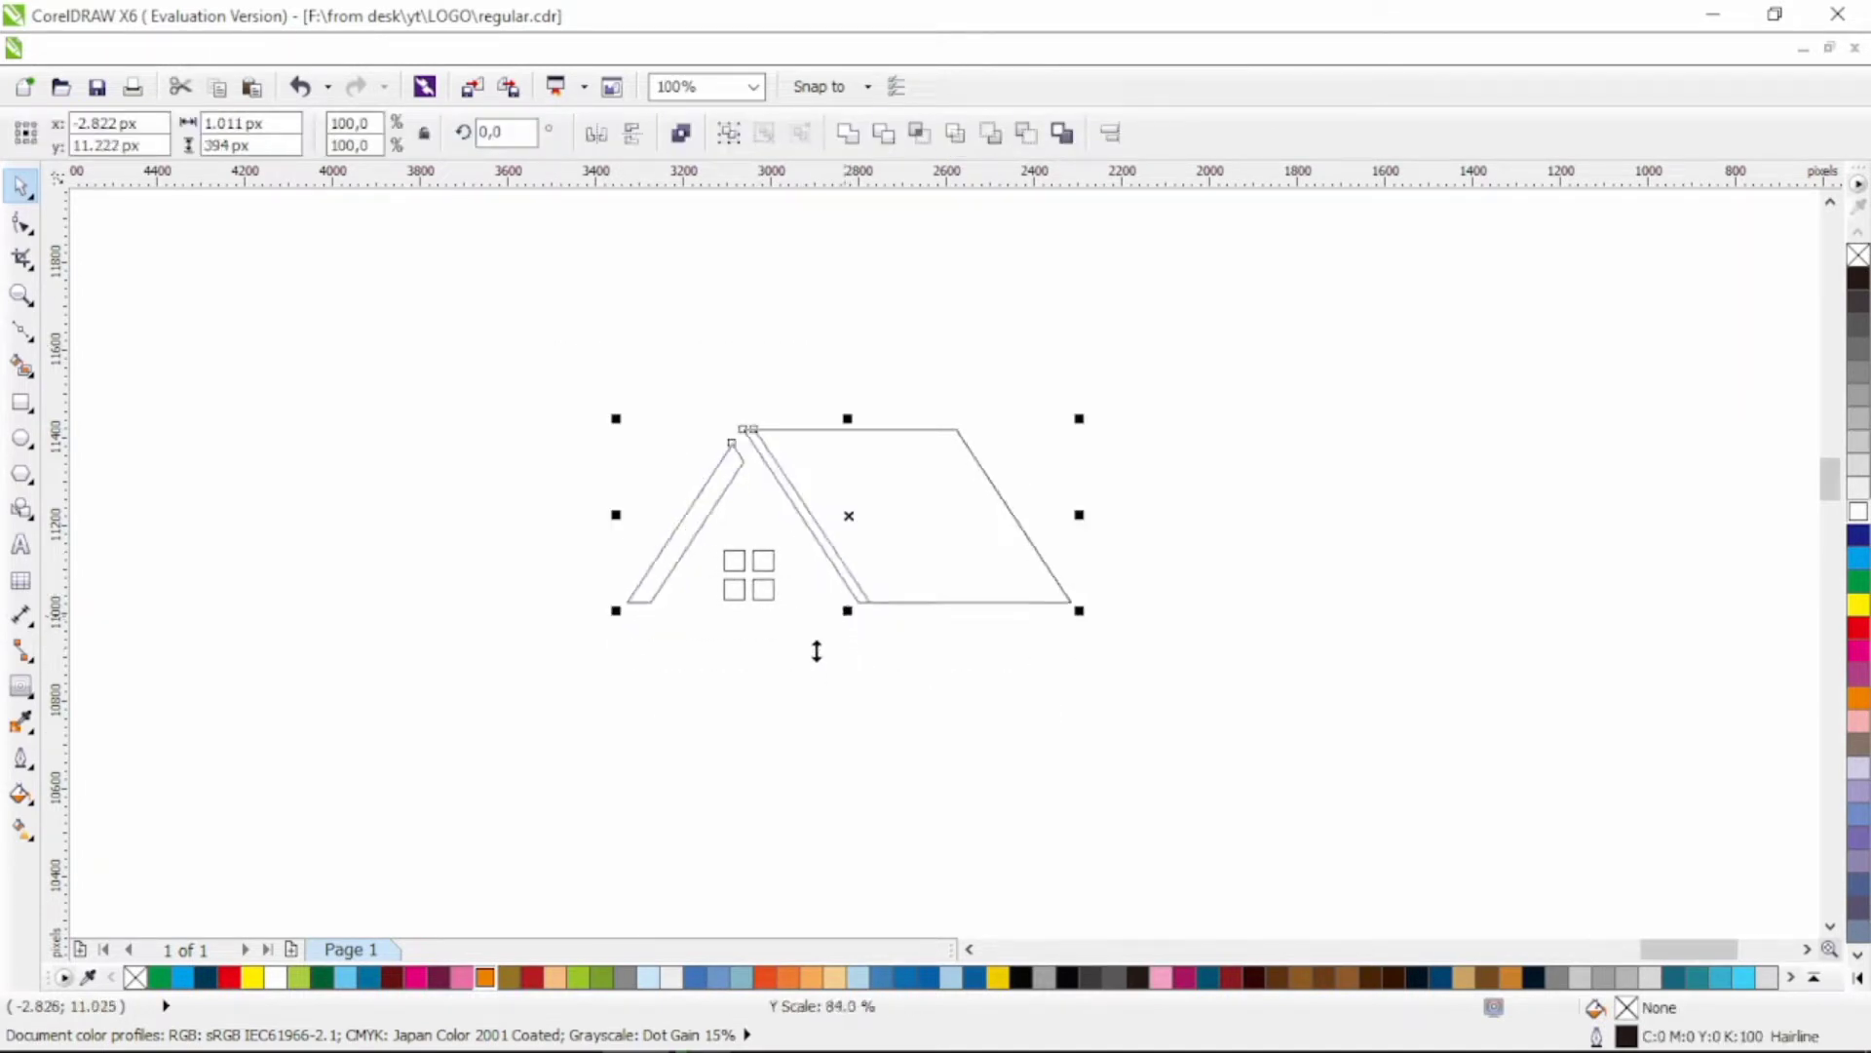
left_click(808, 658)
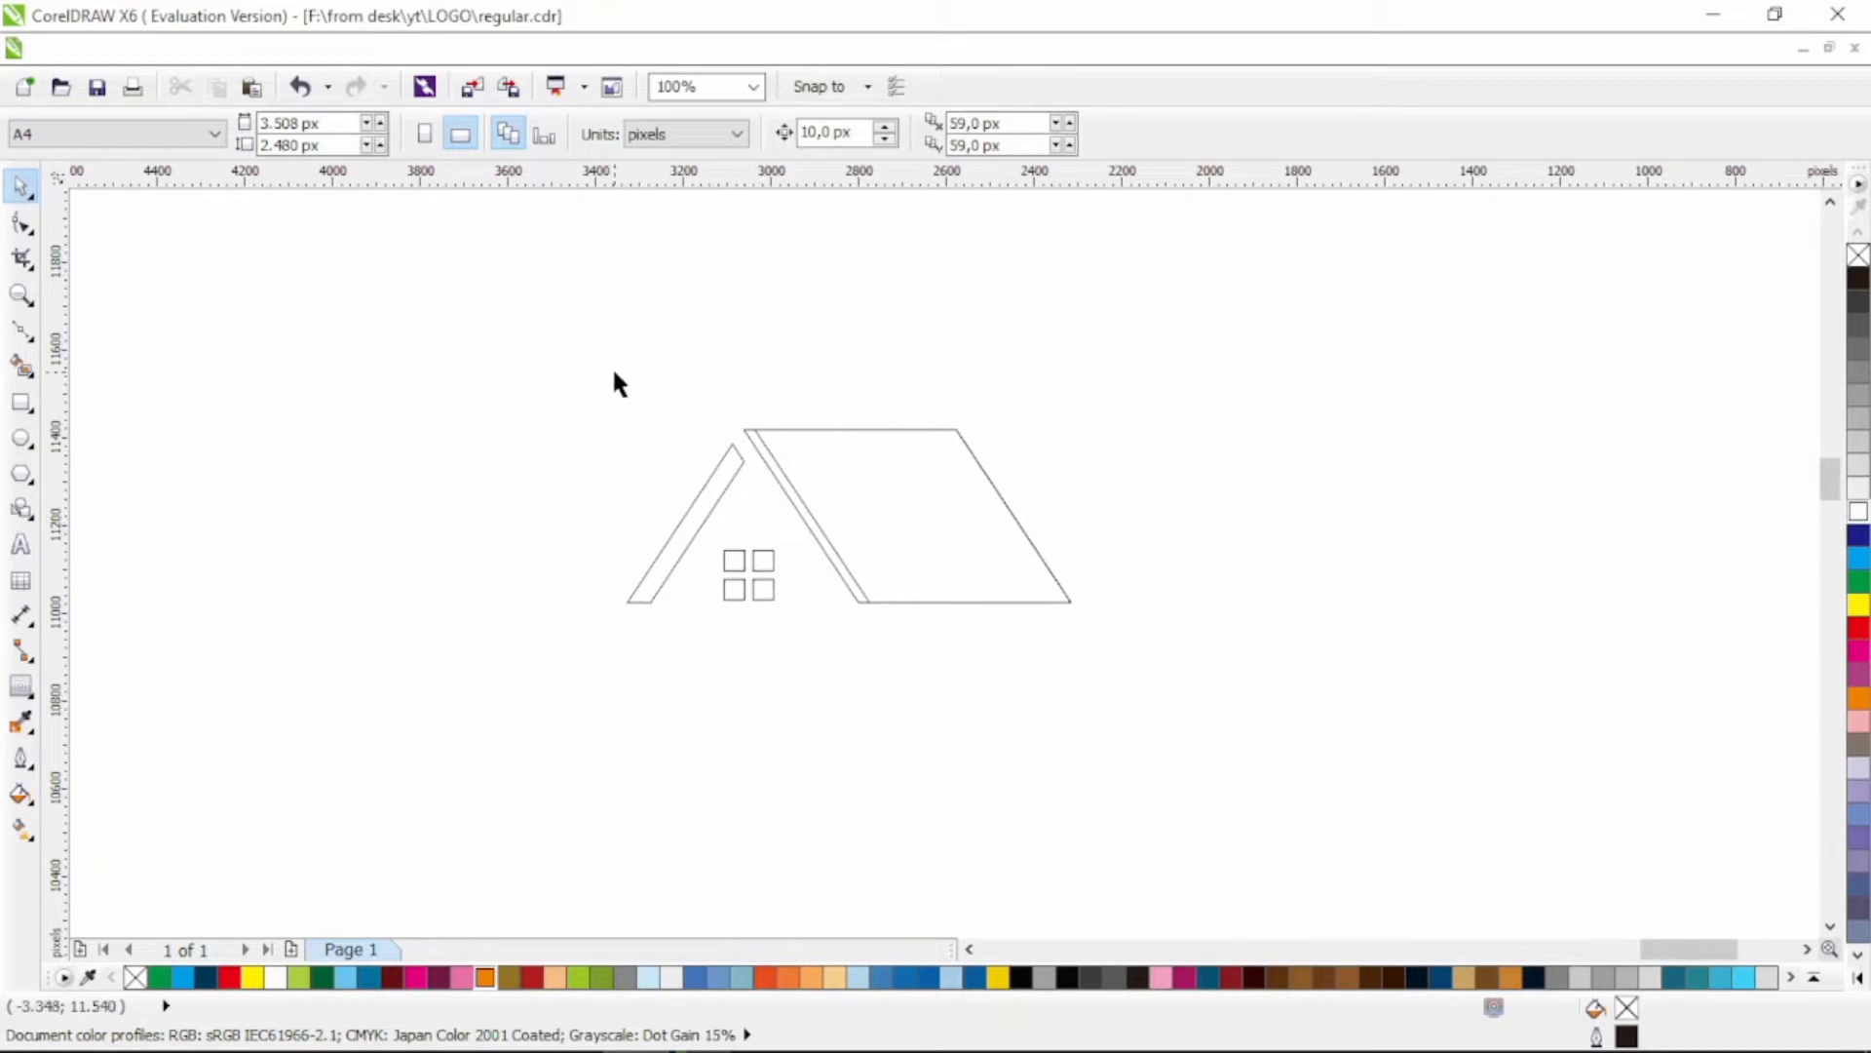
Step: Move the four-pane window slightly upward so it sits between the slanted bar and the roof
left_click_drag(764, 557, 776, 543)
left_click(842, 641)
left_click(772, 610)
left_click(708, 496)
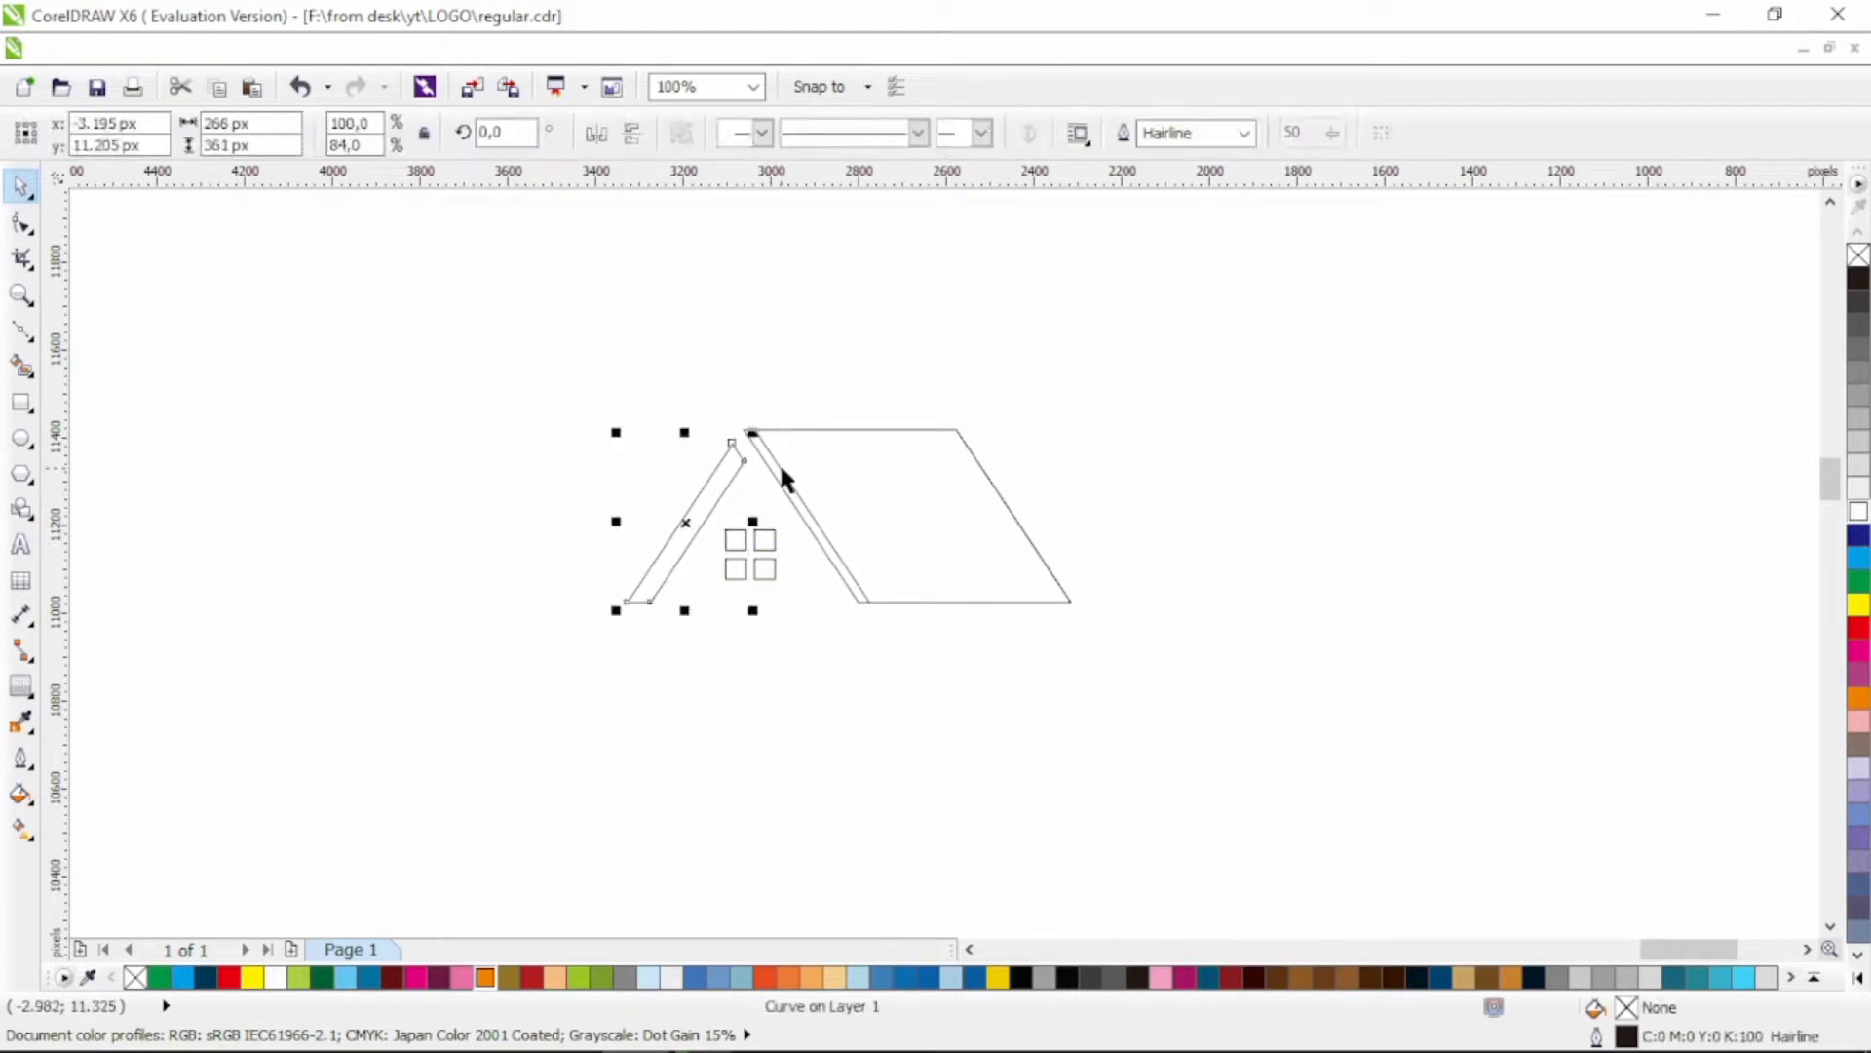
left_click(782, 468, "shift")
left_click(869, 361)
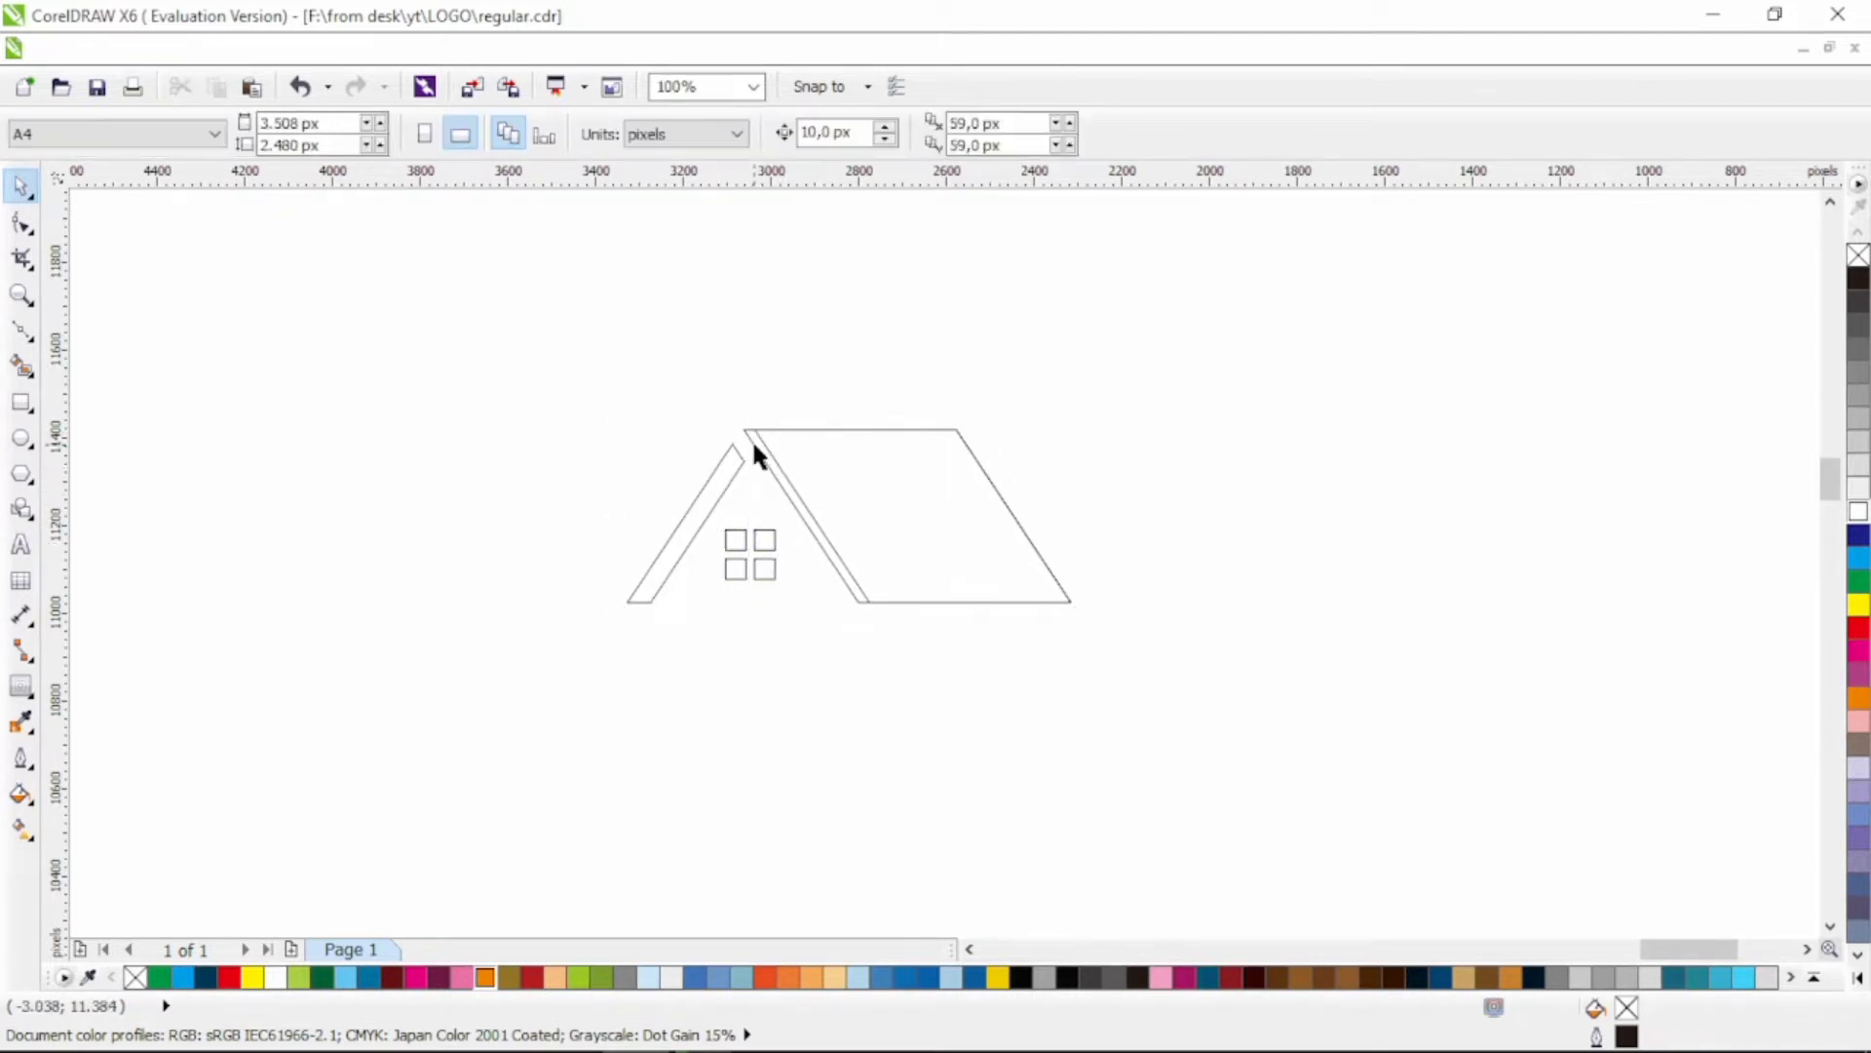
Step: Weld the slanted bar and the larger back parallelogram into one roof shape
left_click(752, 440)
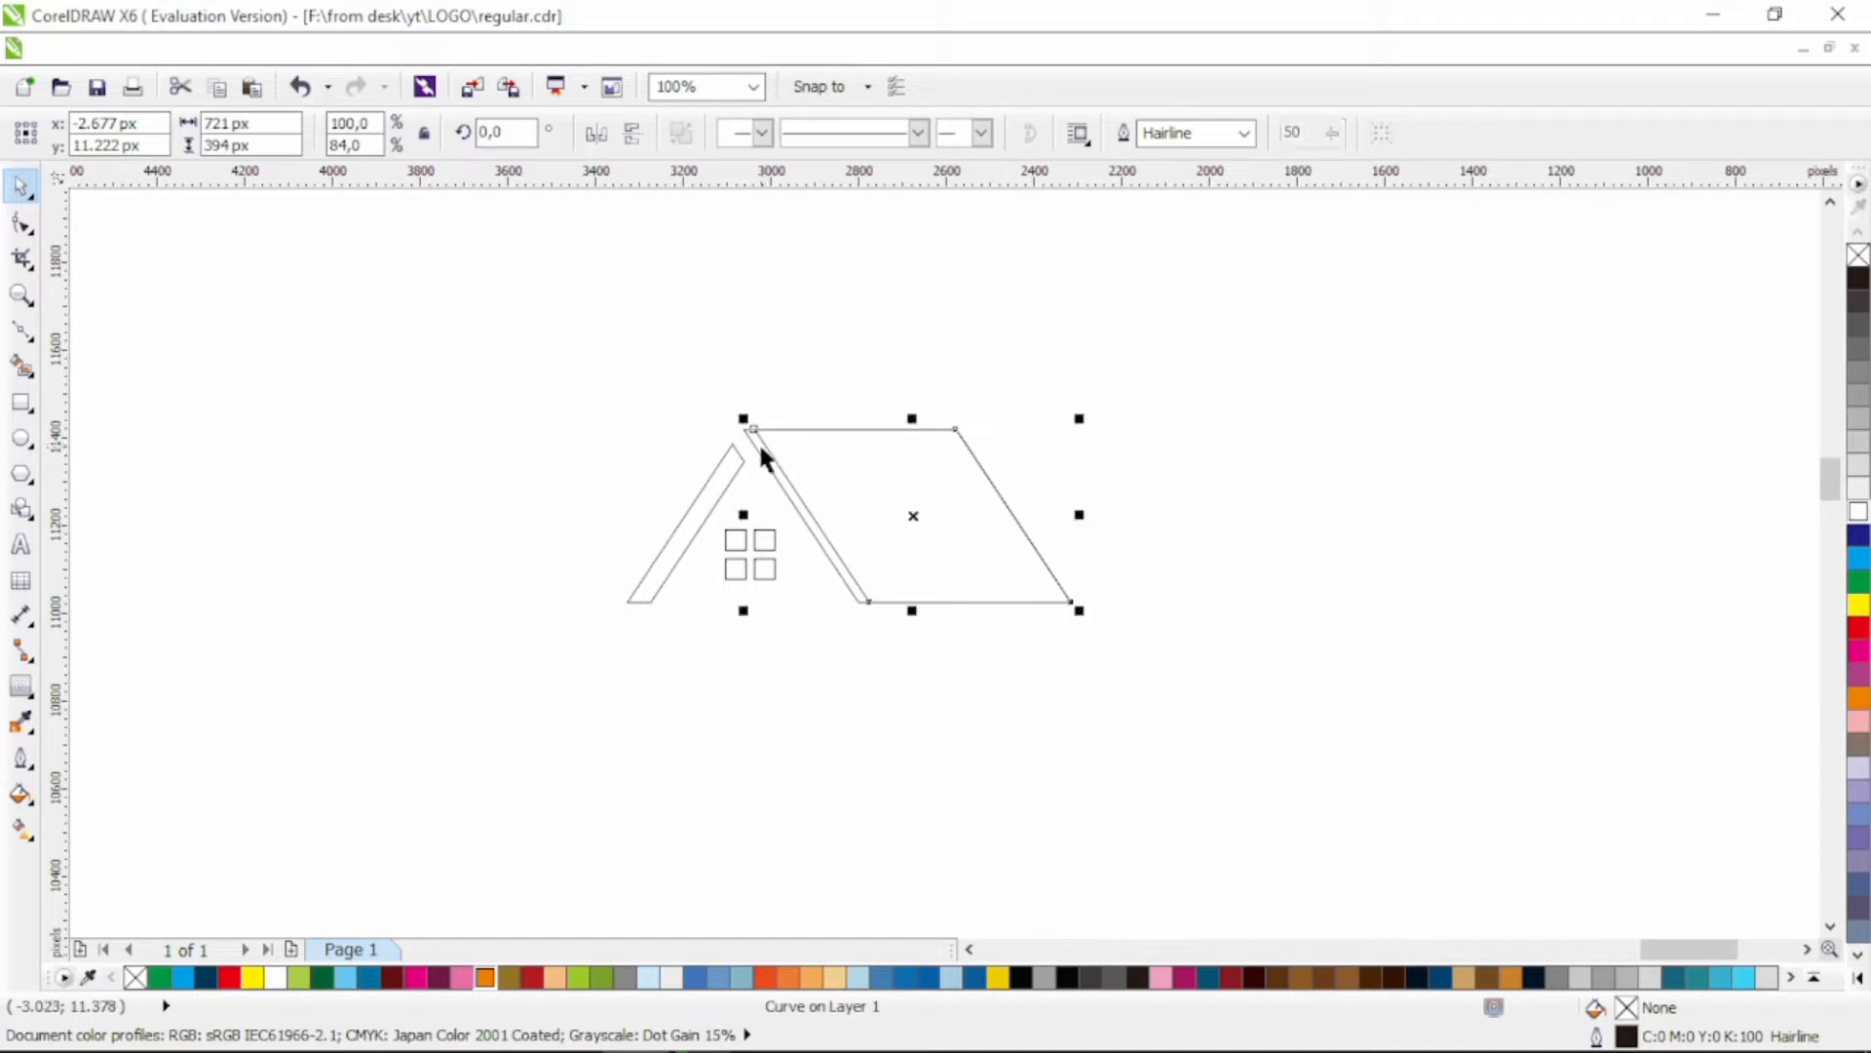
left_click(725, 462, "shift")
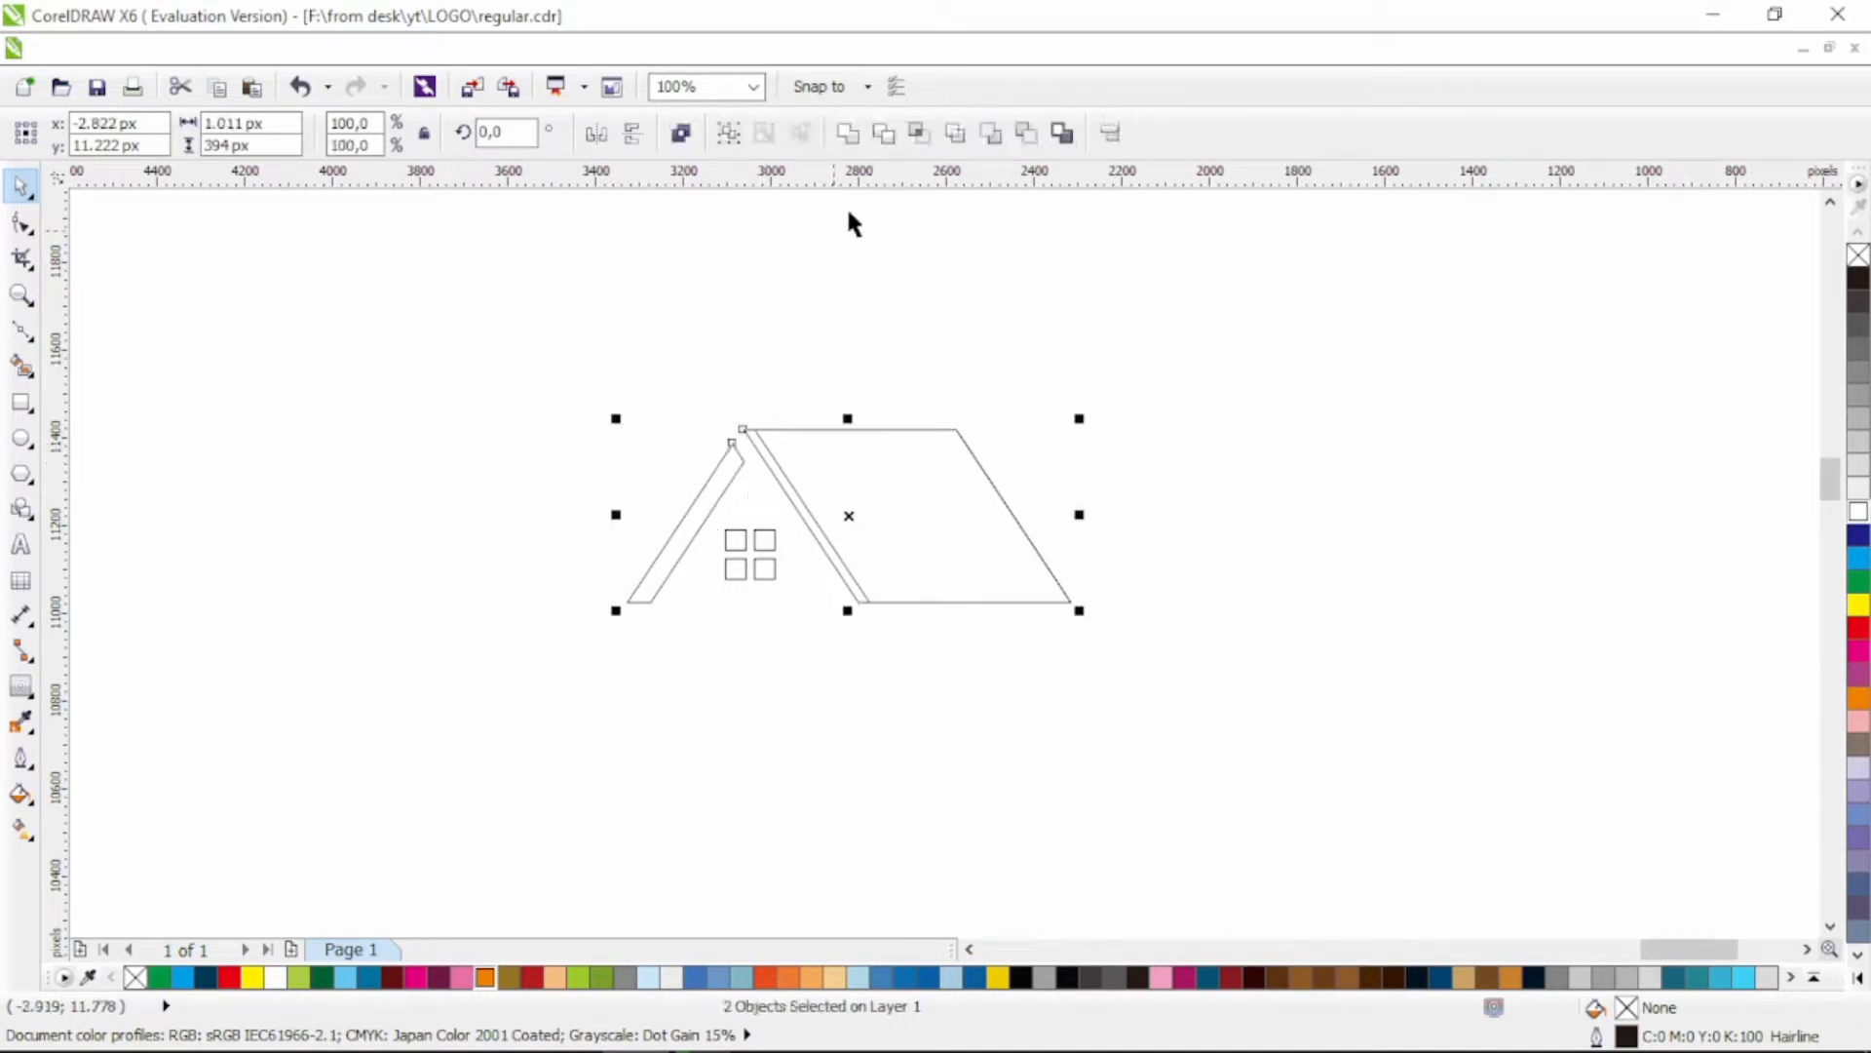
left_click(848, 137)
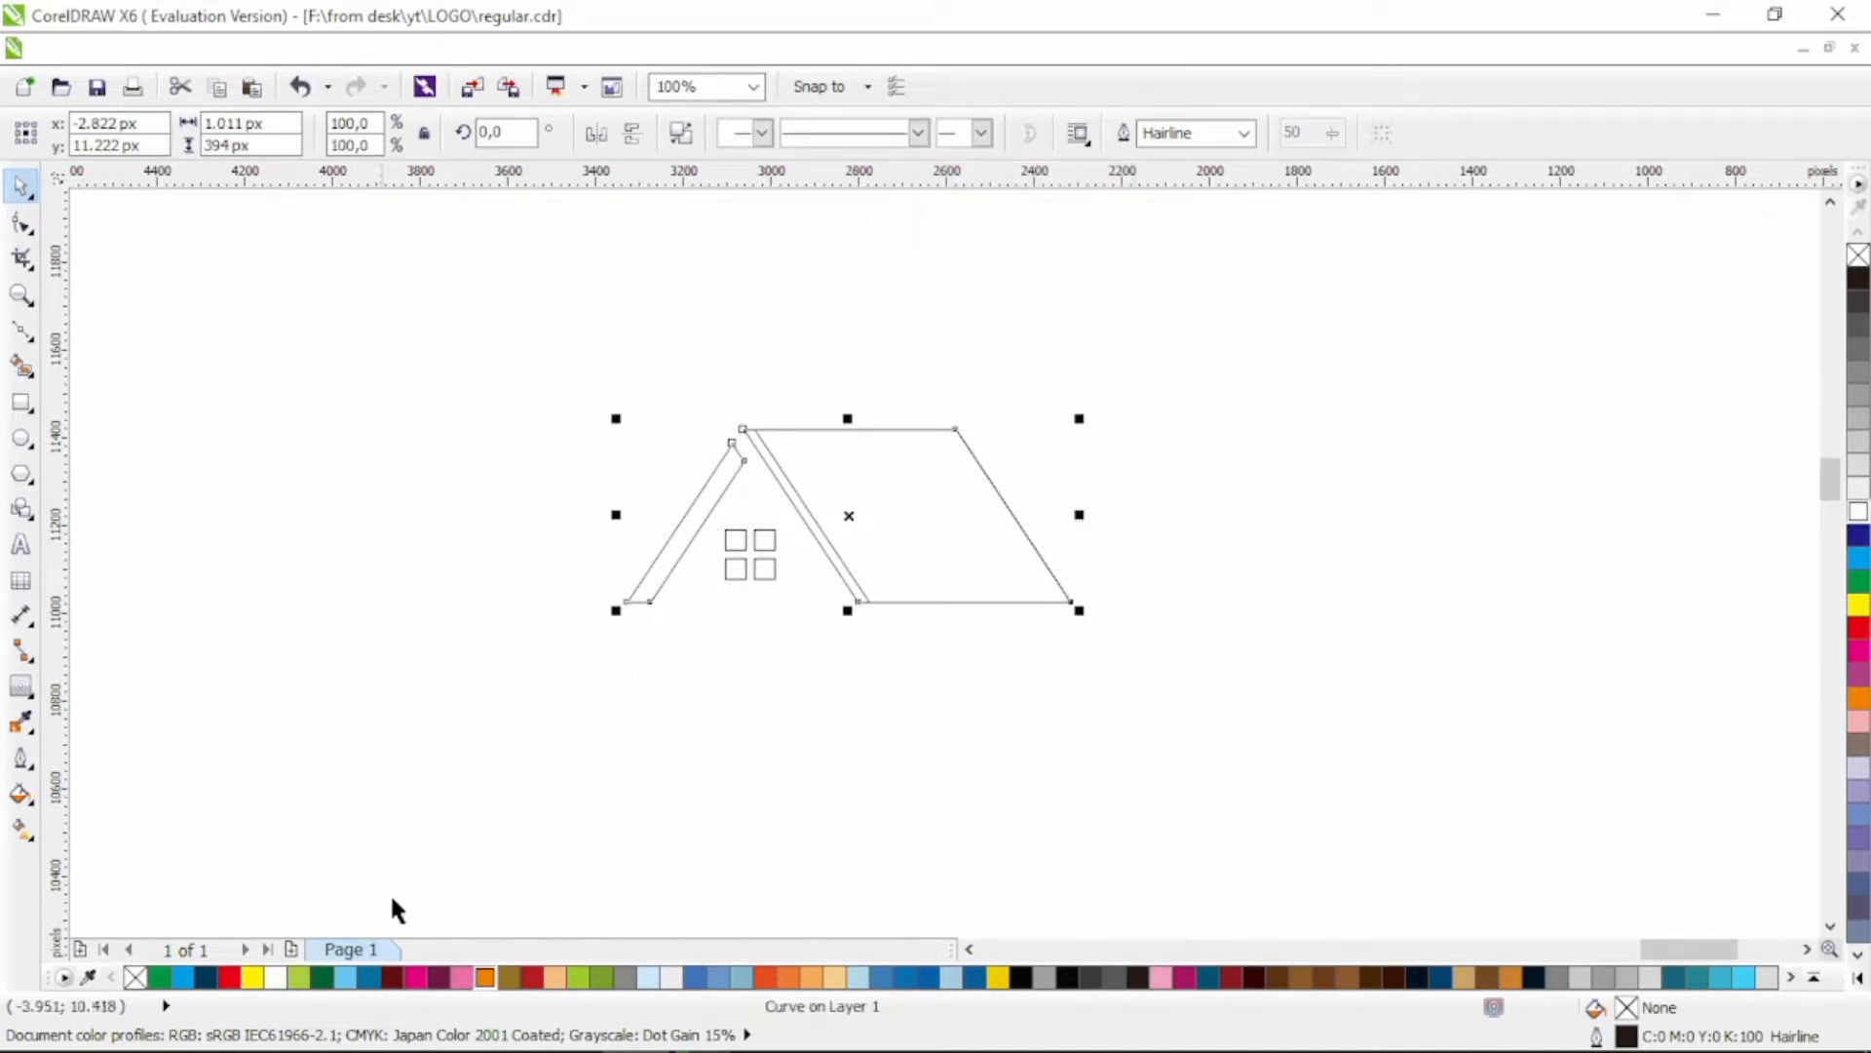
Step: Fill the welded roof shape with dark red, remove its outline, and place it behind the narrower parallelogram
left_click(392, 977)
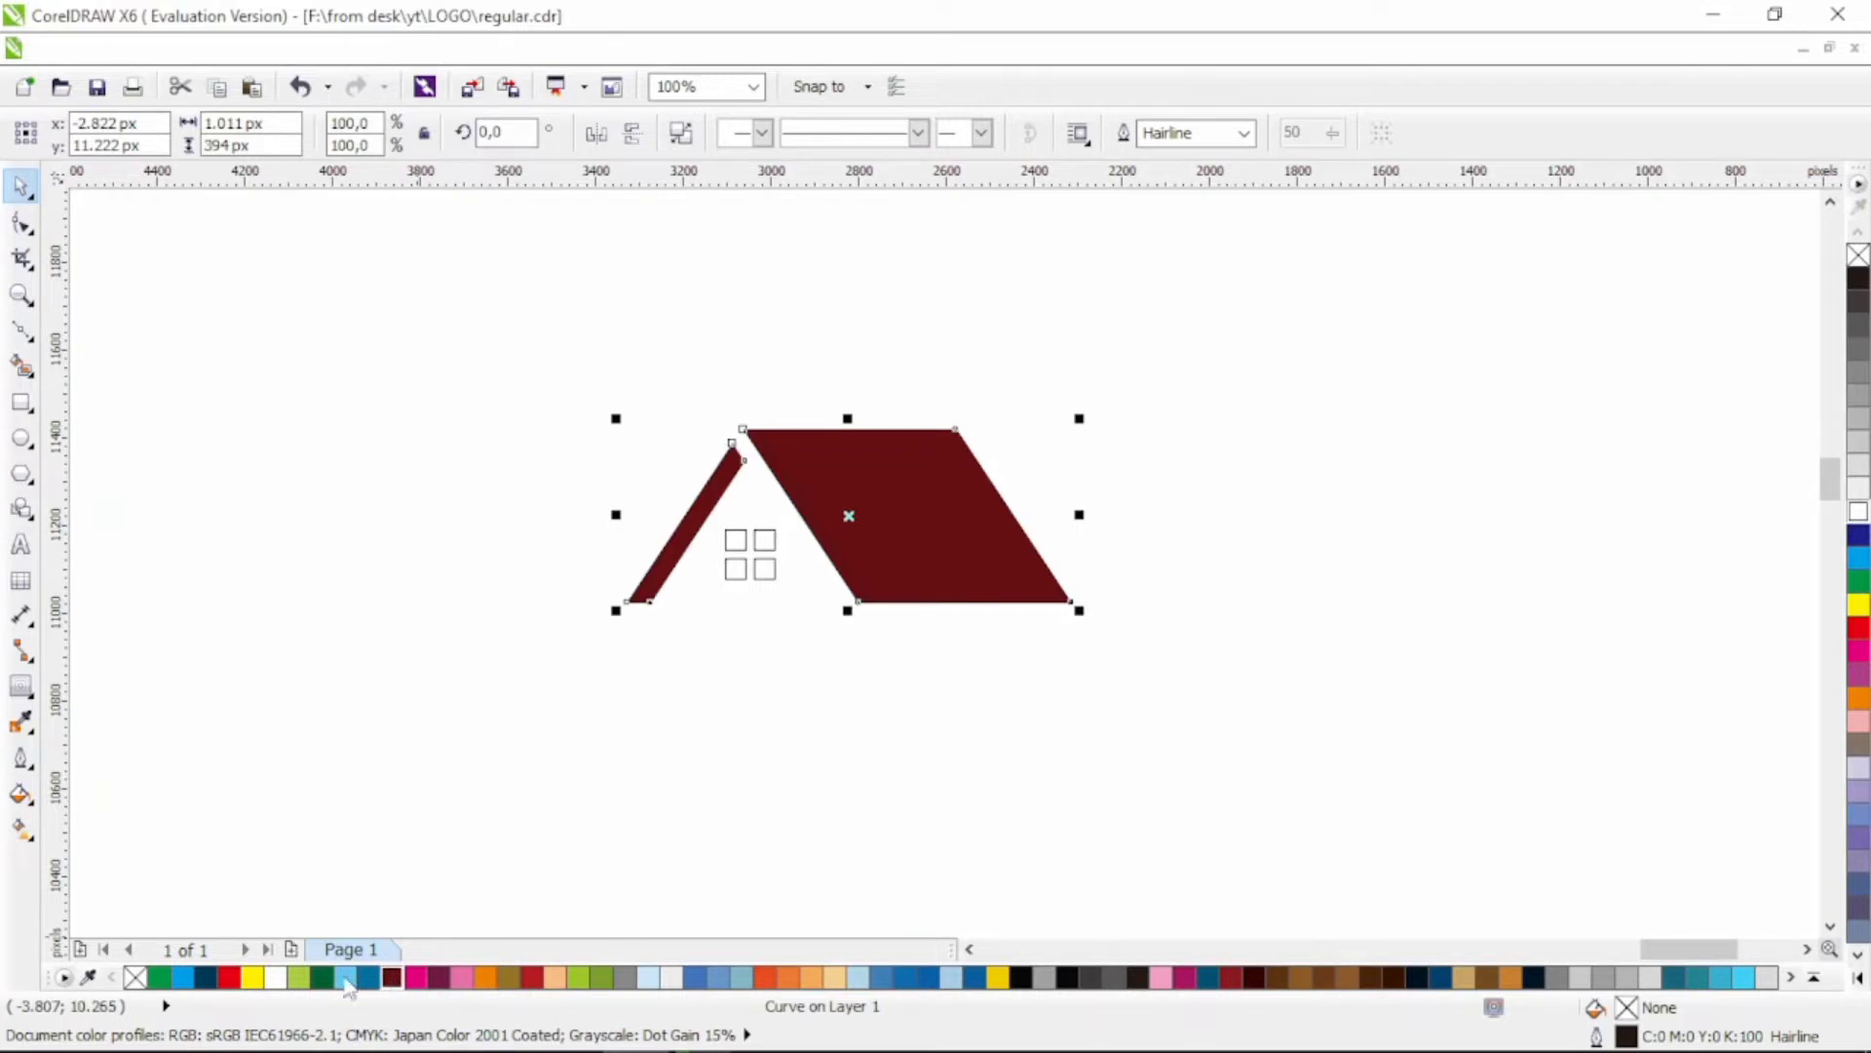
right_click(136, 977)
key("ctrl+k")
Step: Fill the narrower front parallelogram with red and remove its outline
left_click(924, 531)
left_click(924, 531)
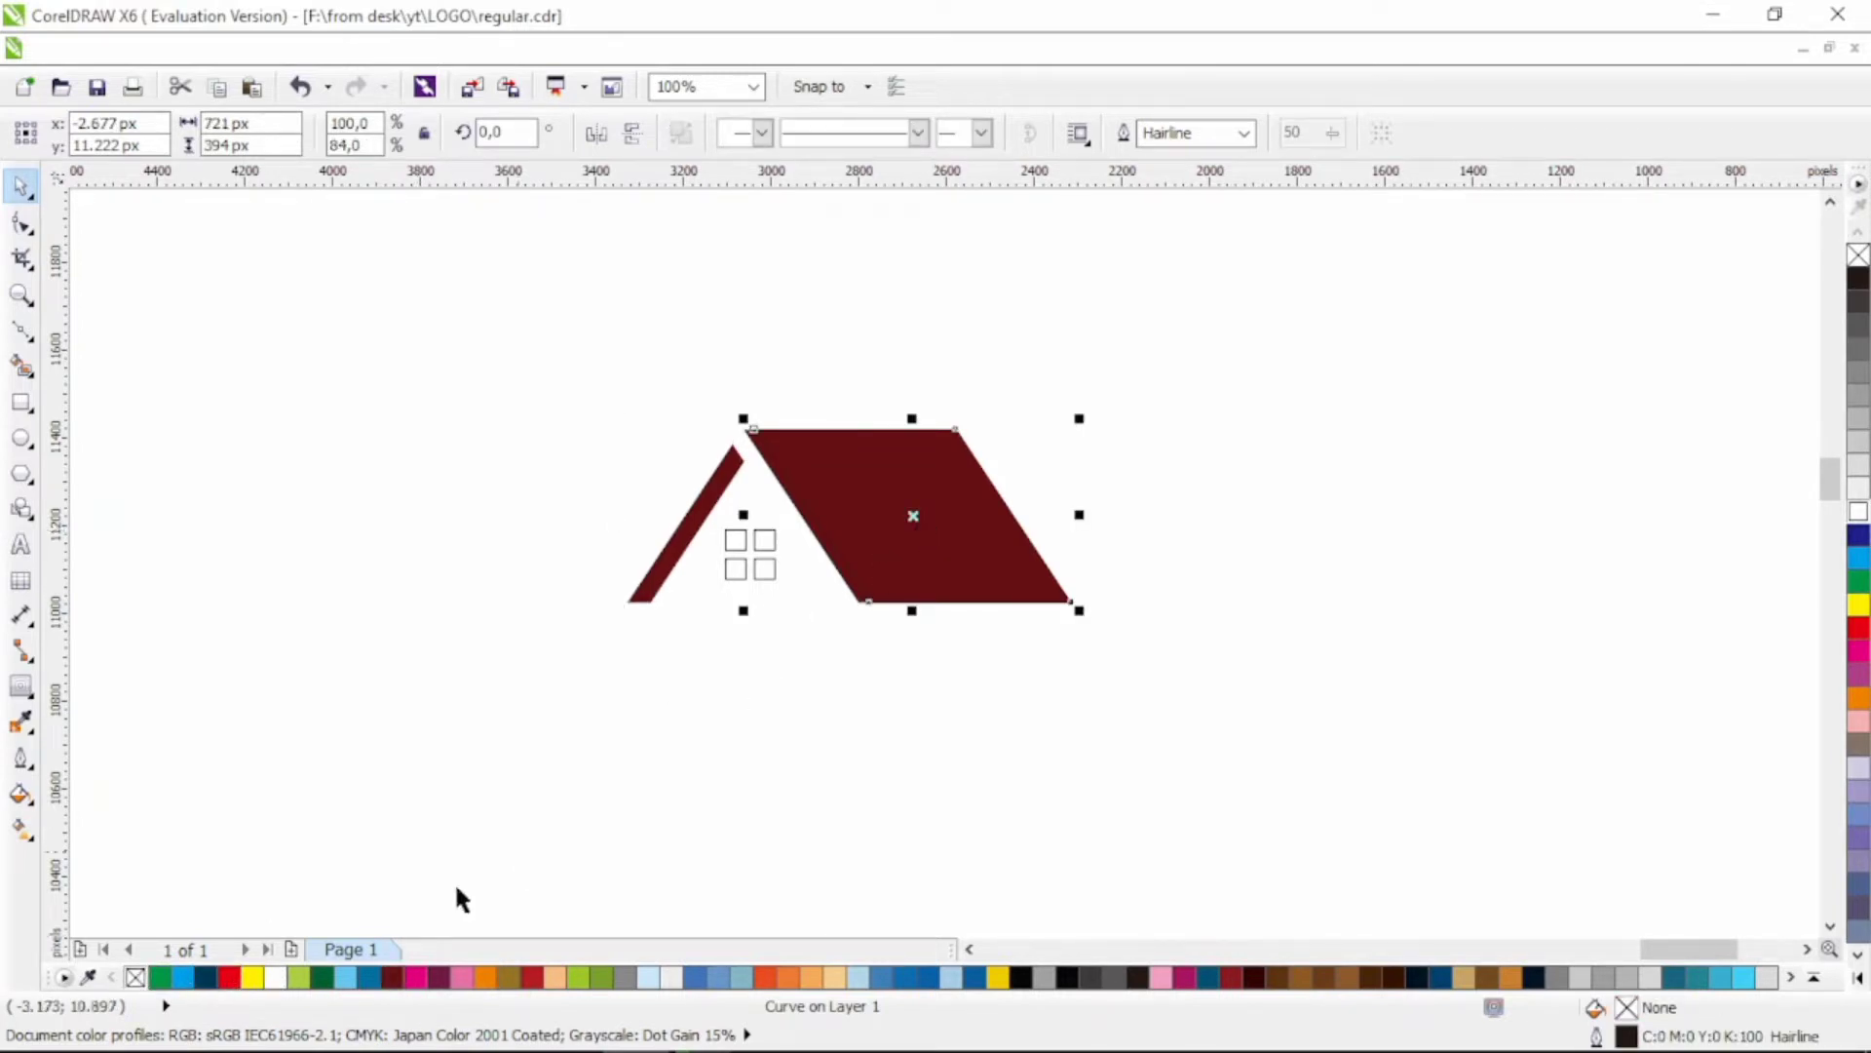
left_click(228, 976)
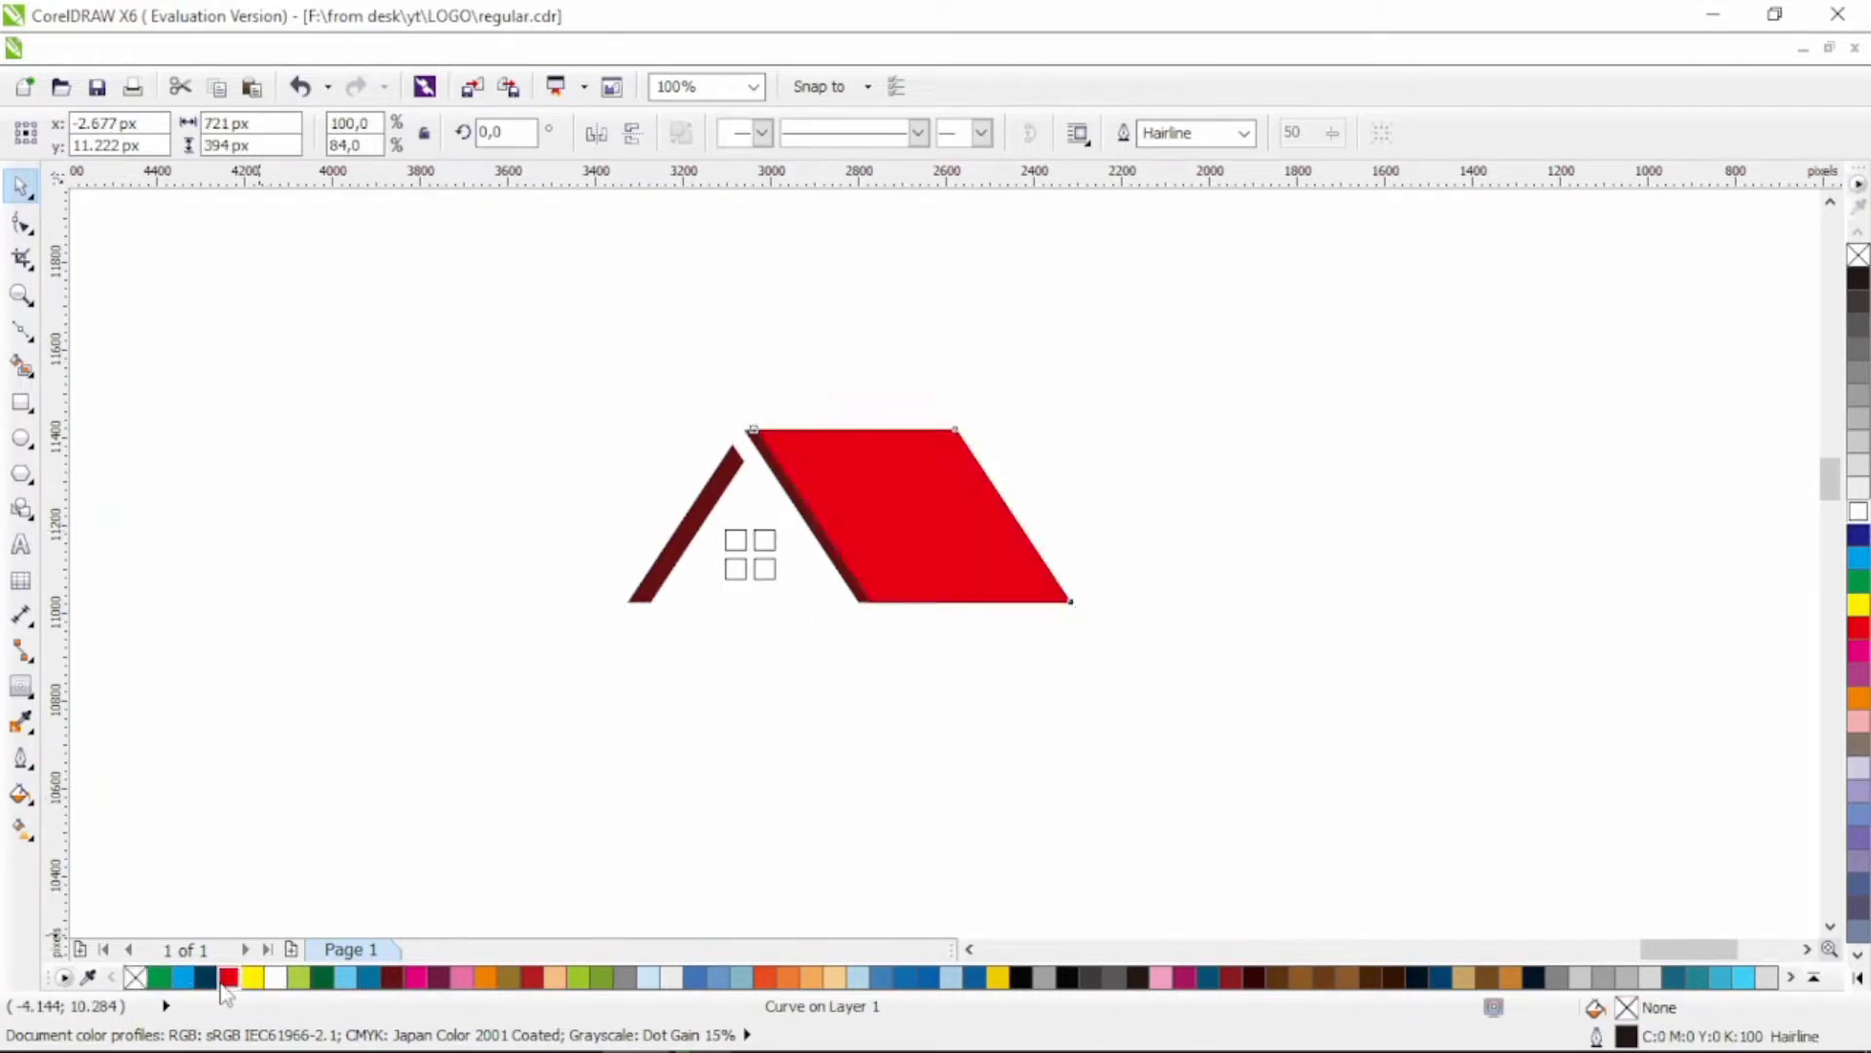
right_click(135, 977)
Step: Apply a linear gradient from red to yellow diagonally across the front parallelogram
left_click(22, 829)
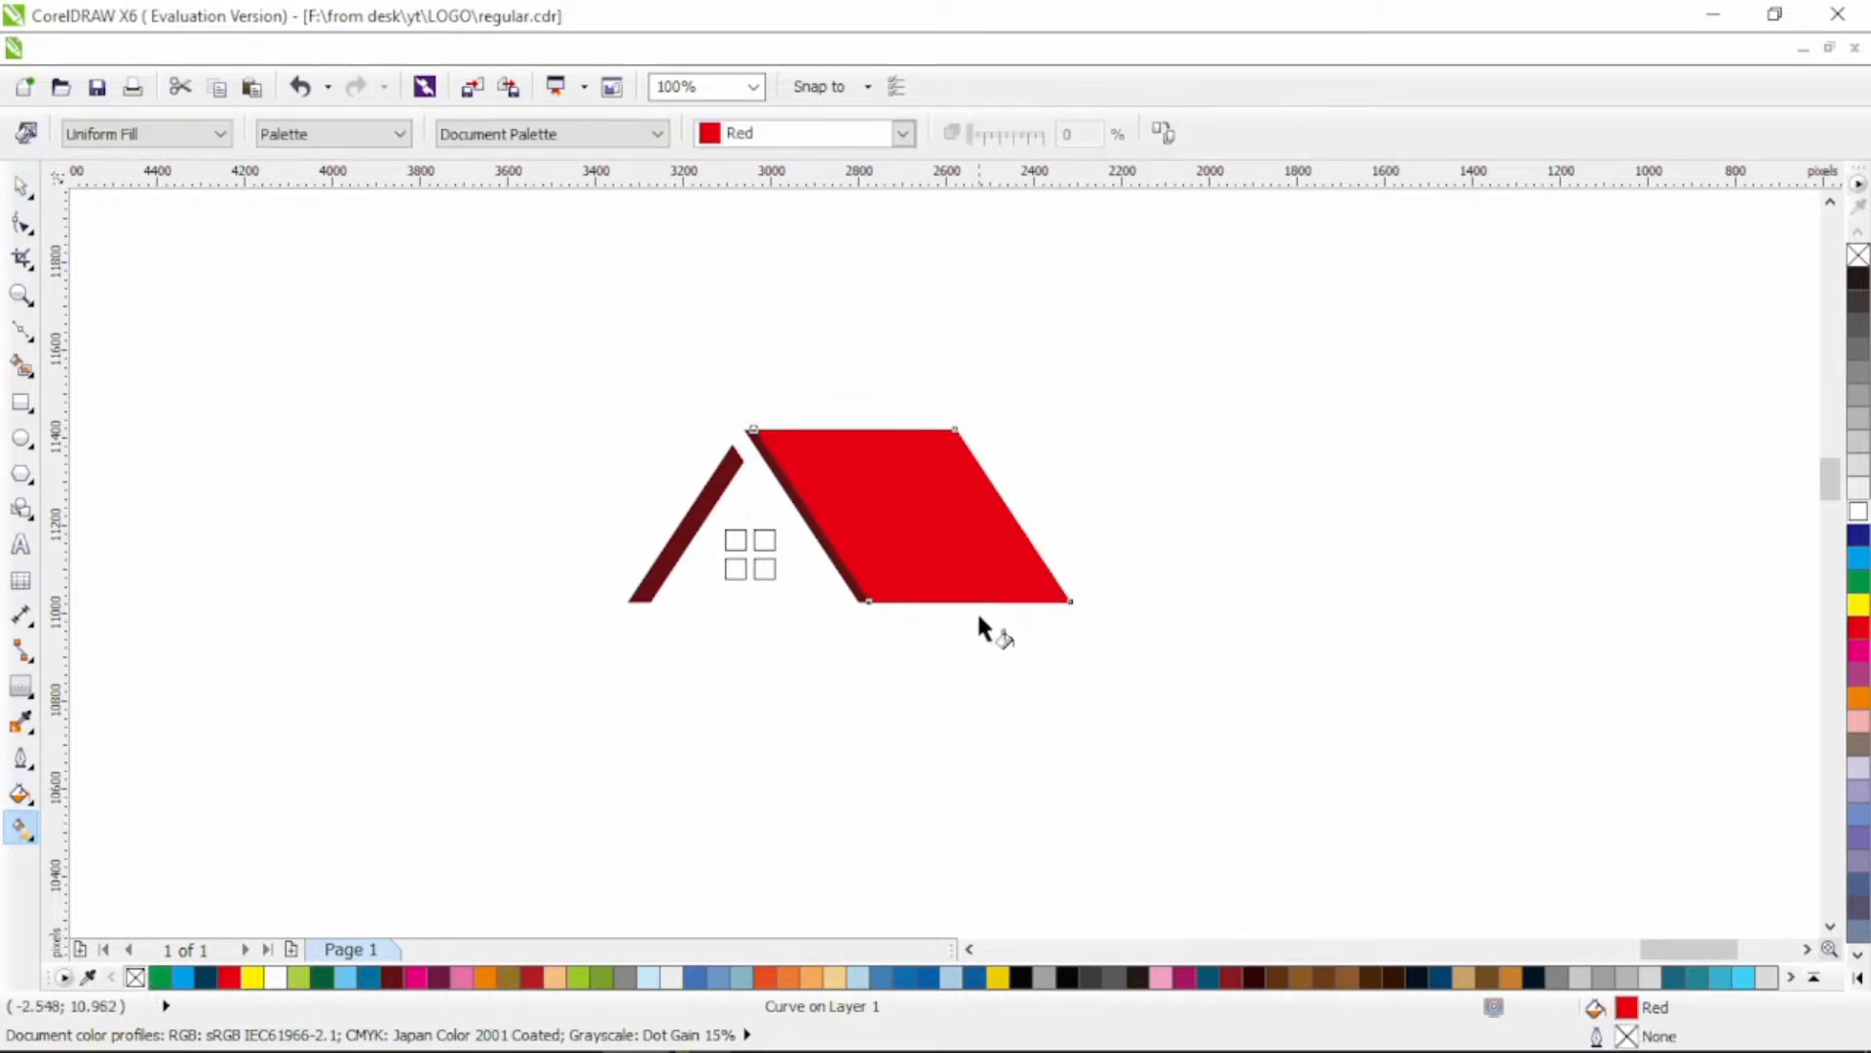
left_click_drag(1003, 573, 664, 295)
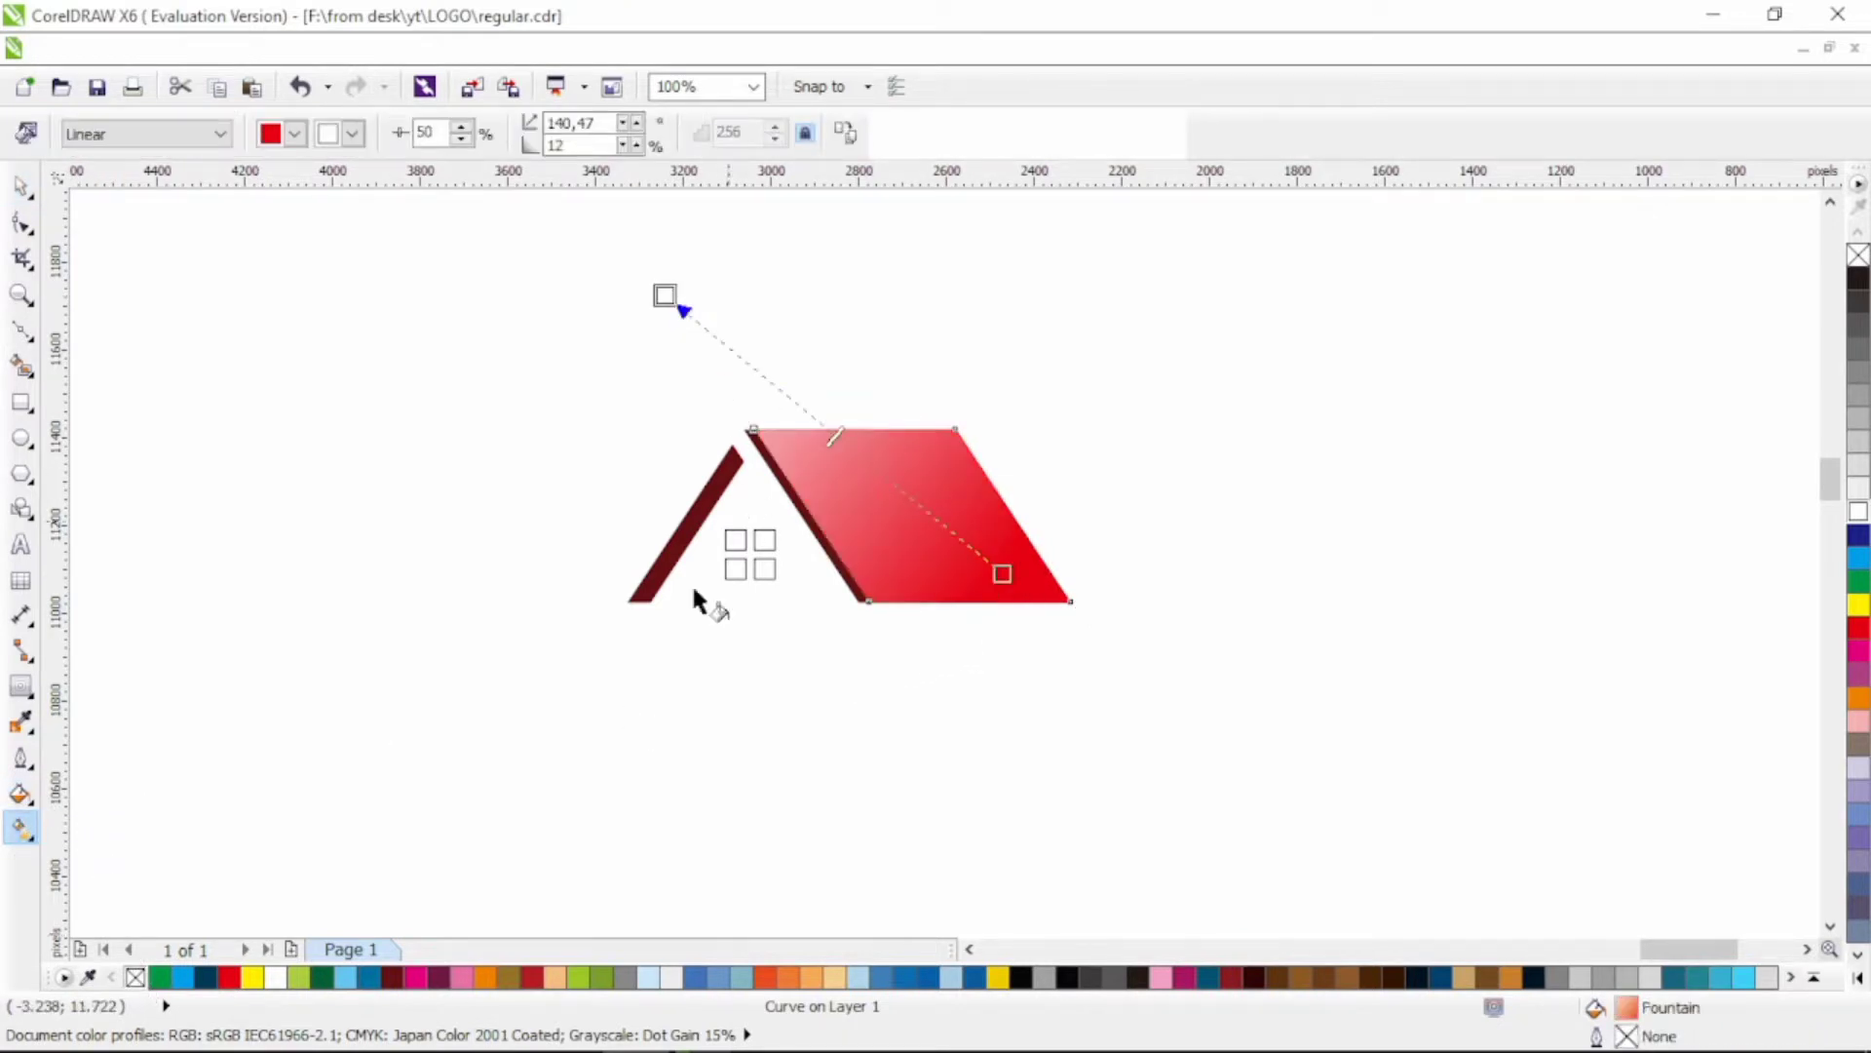
left_click(251, 977)
Step: Give the dark red shape behind it, including the slanted bar, an upward linear gradient from dark red to red
left_click(722, 487)
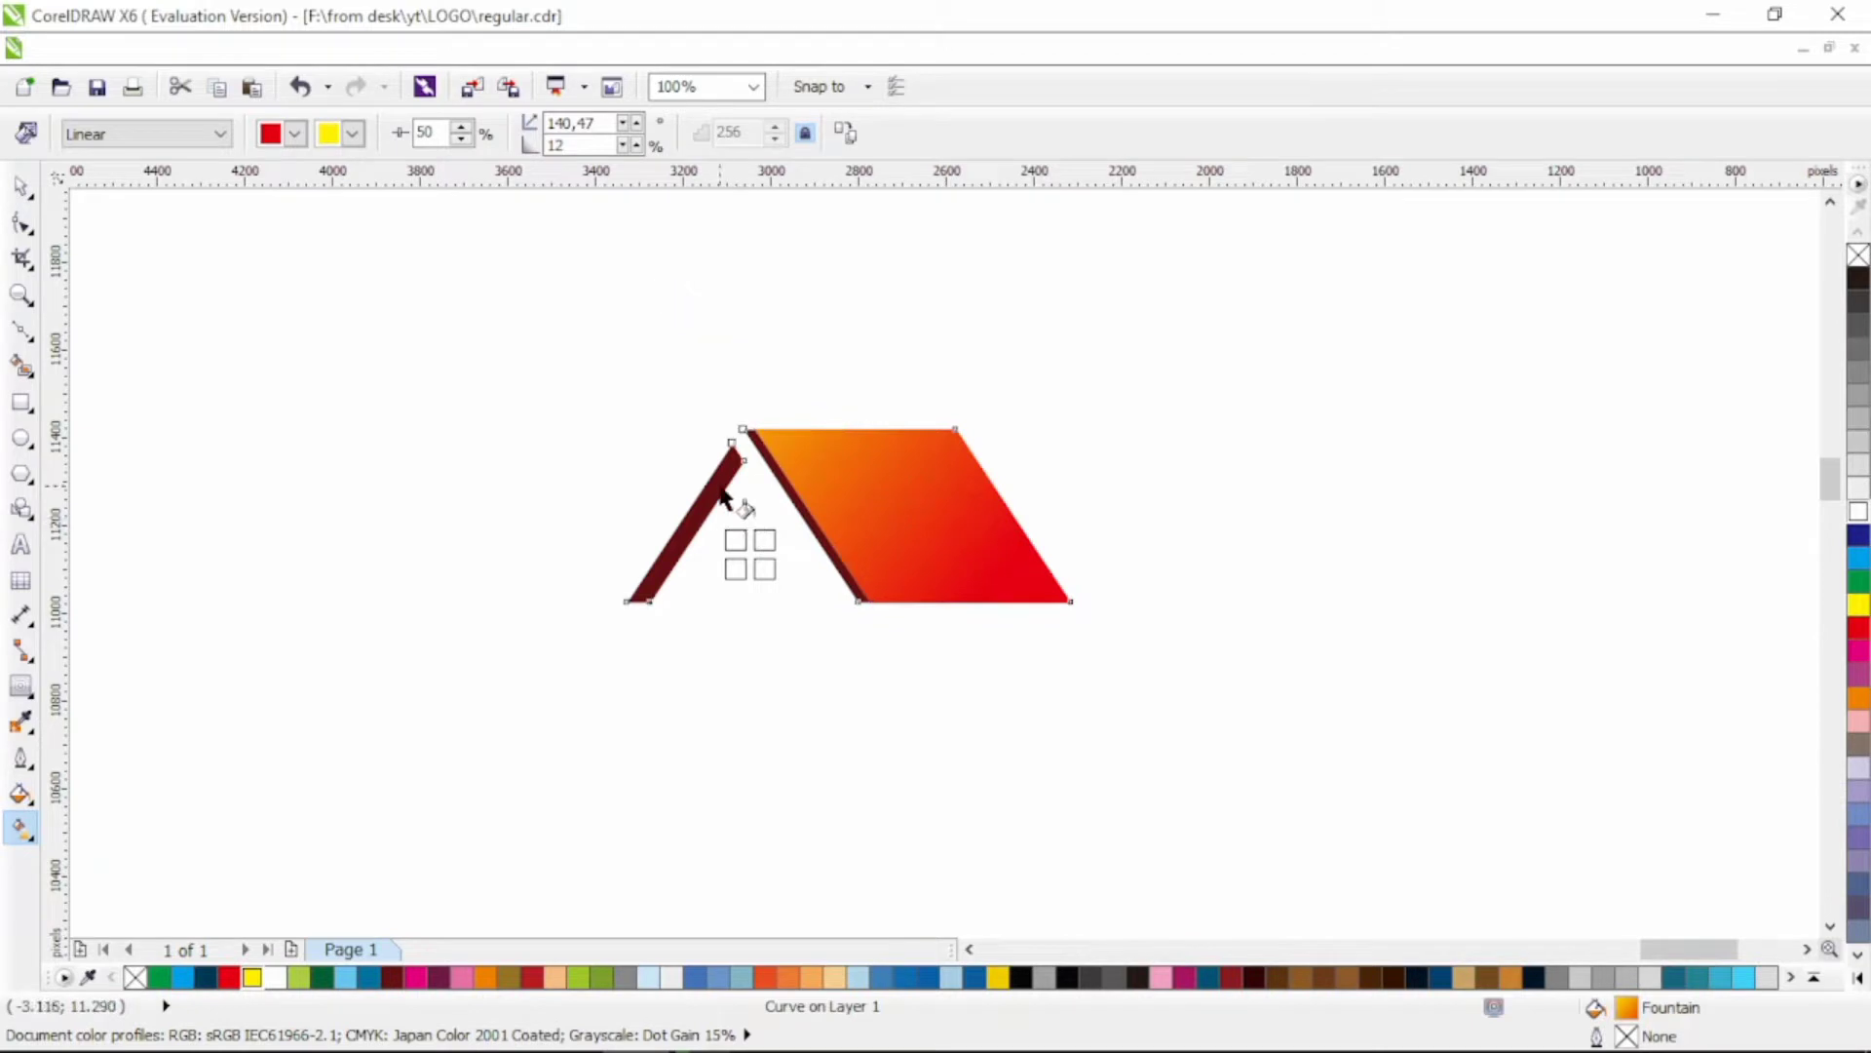
left_click_drag(742, 592, 754, 373)
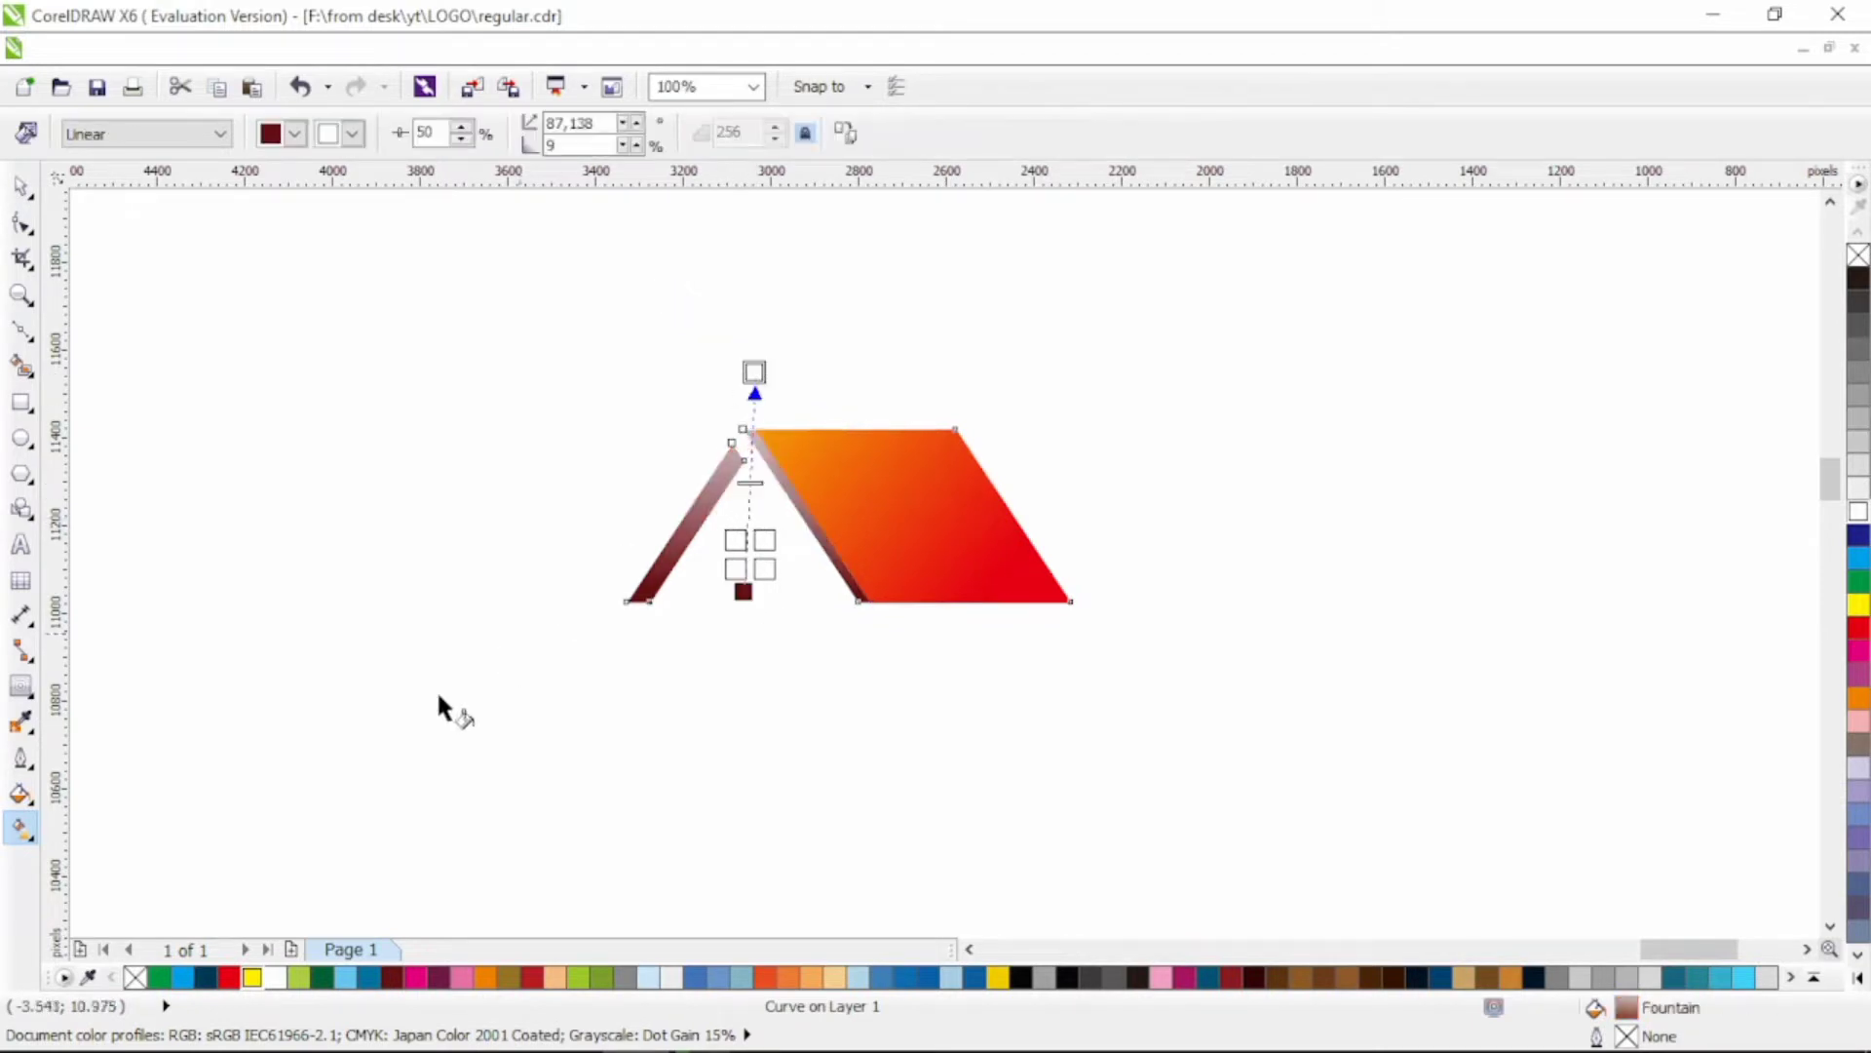
left_click(228, 976)
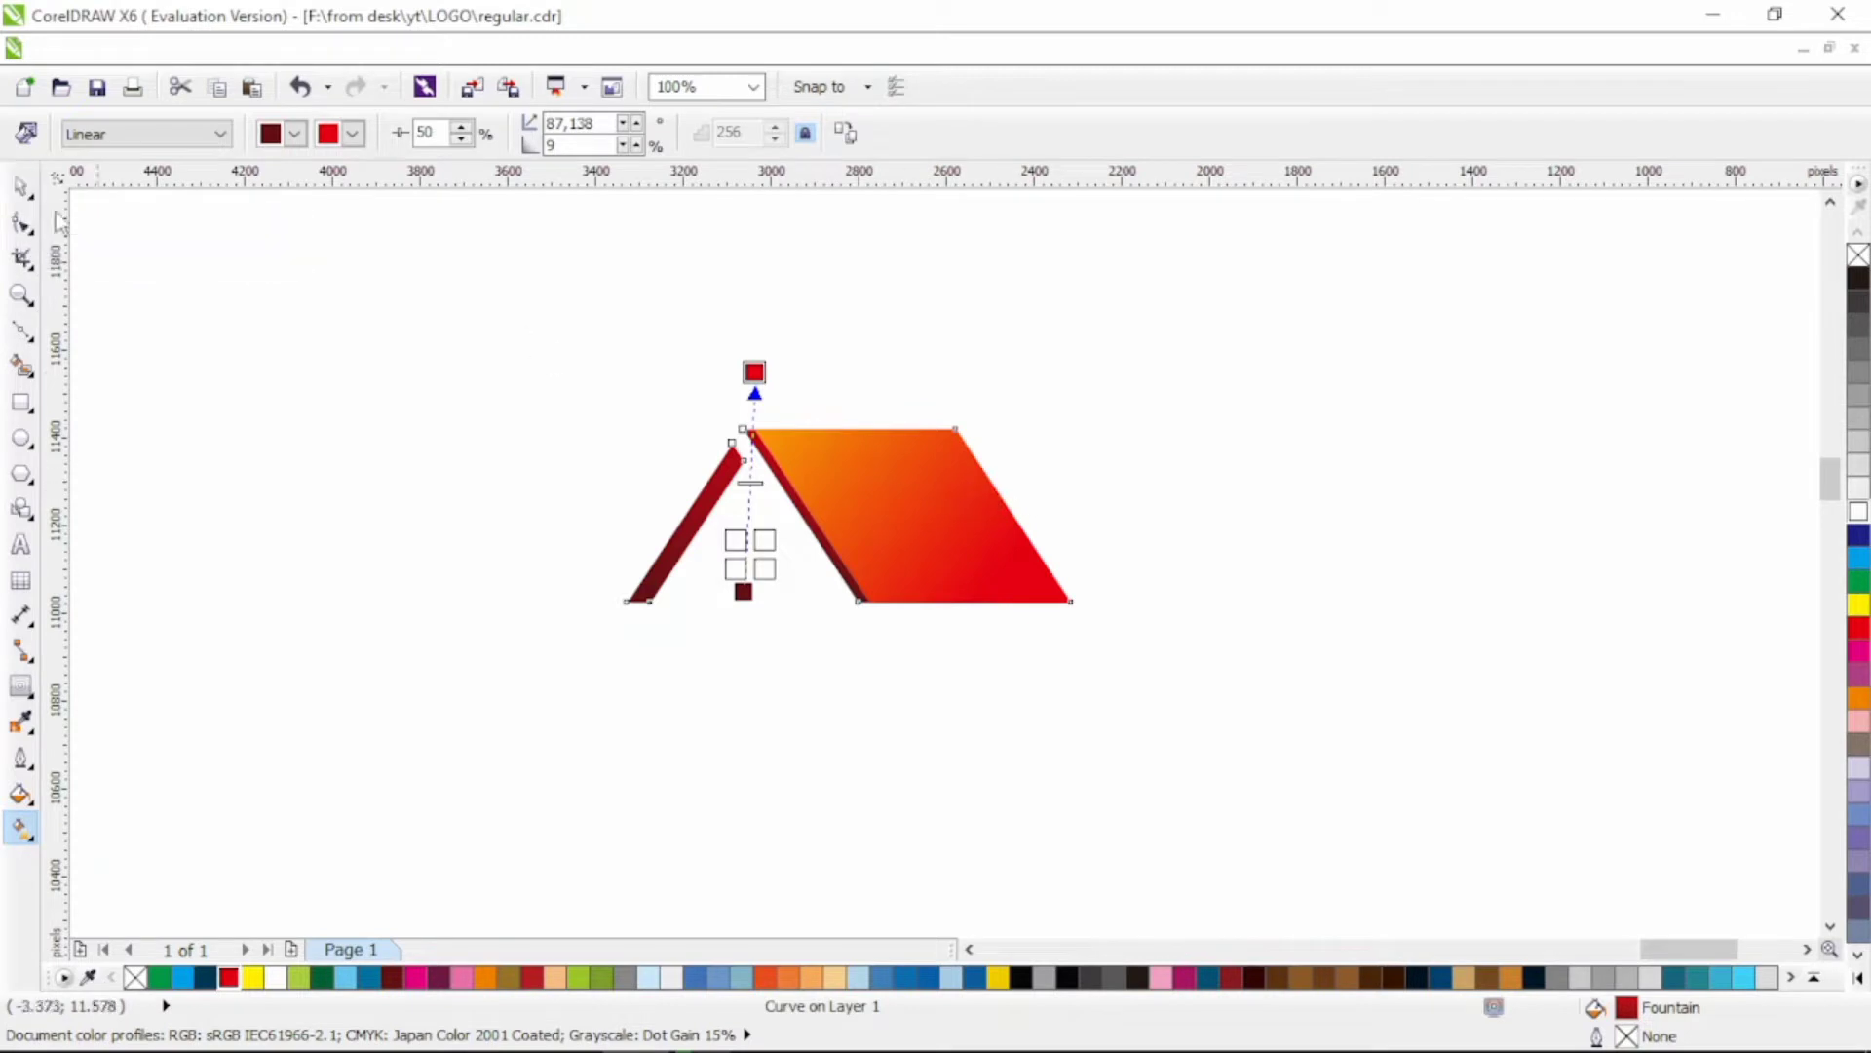
Step: Refill the front parallelogram with a diagonal linear gradient running from dark red at the lower right to red at the upper left
left_click(20, 185)
left_click(833, 442)
left_click(833, 442)
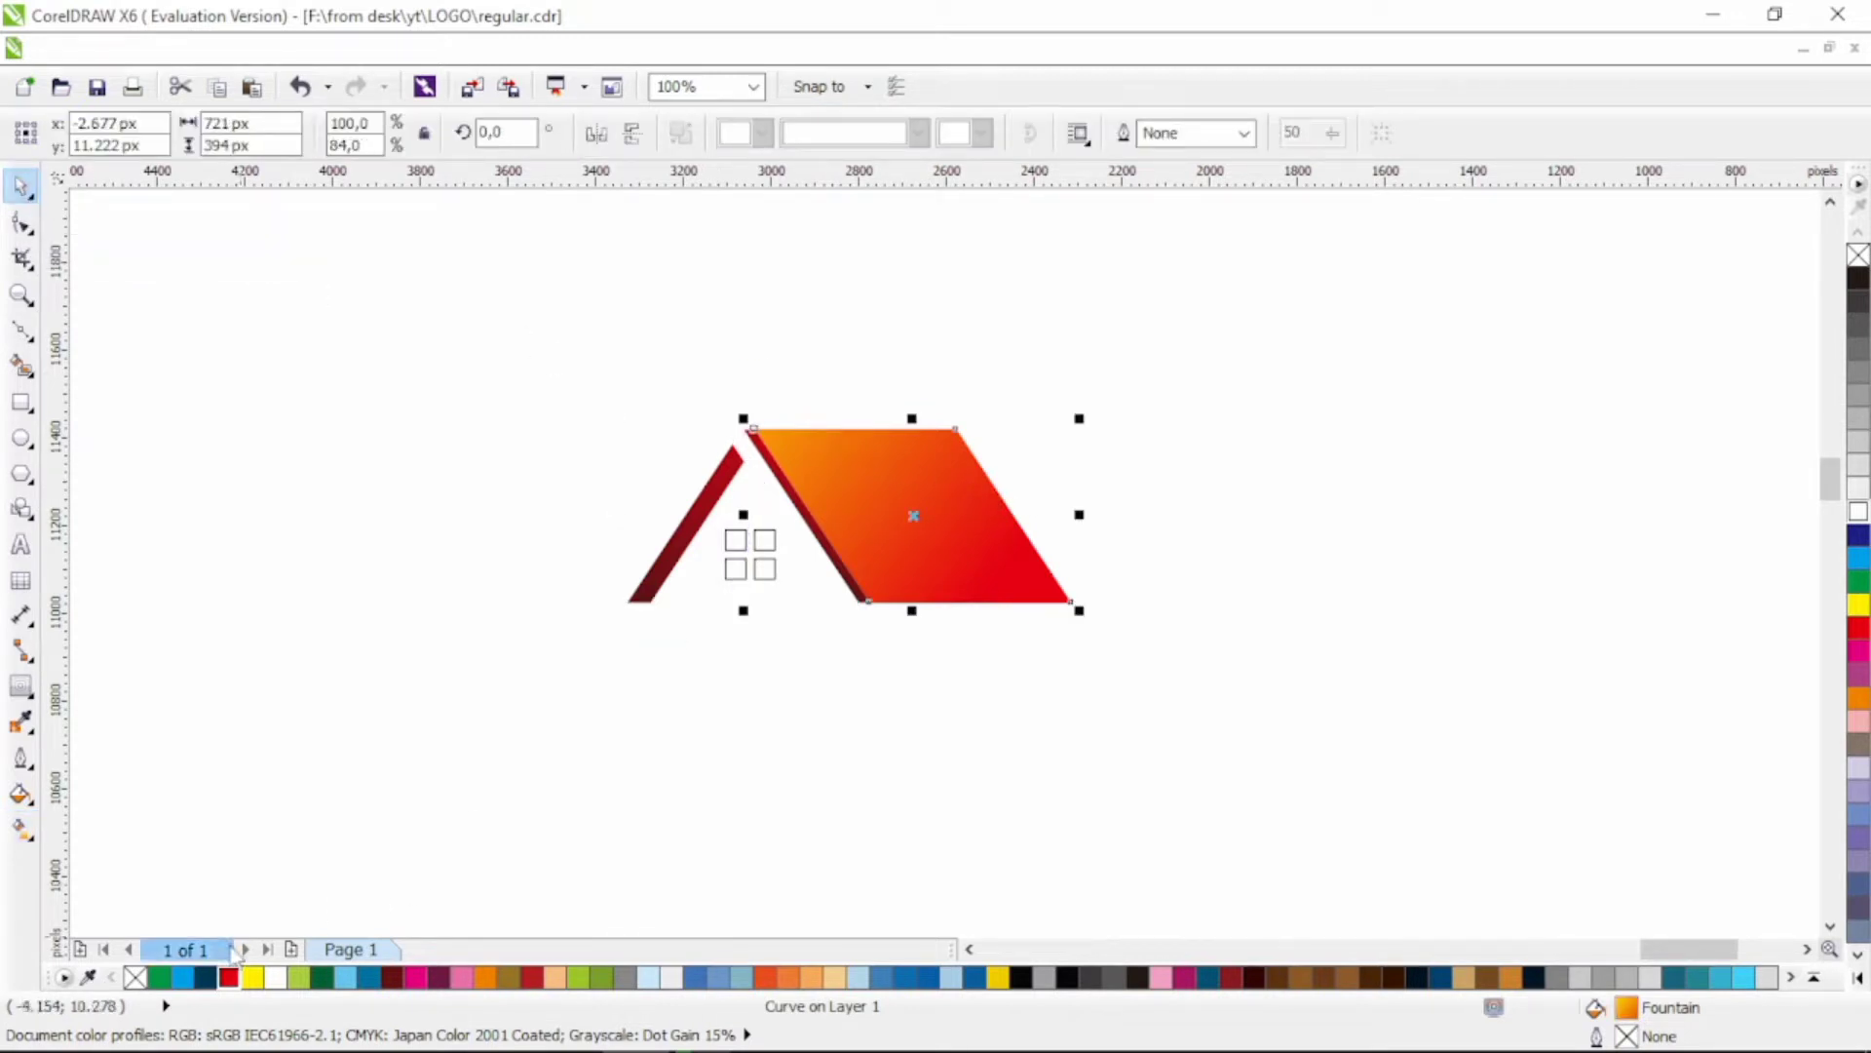
left_click(392, 976)
left_click(23, 830)
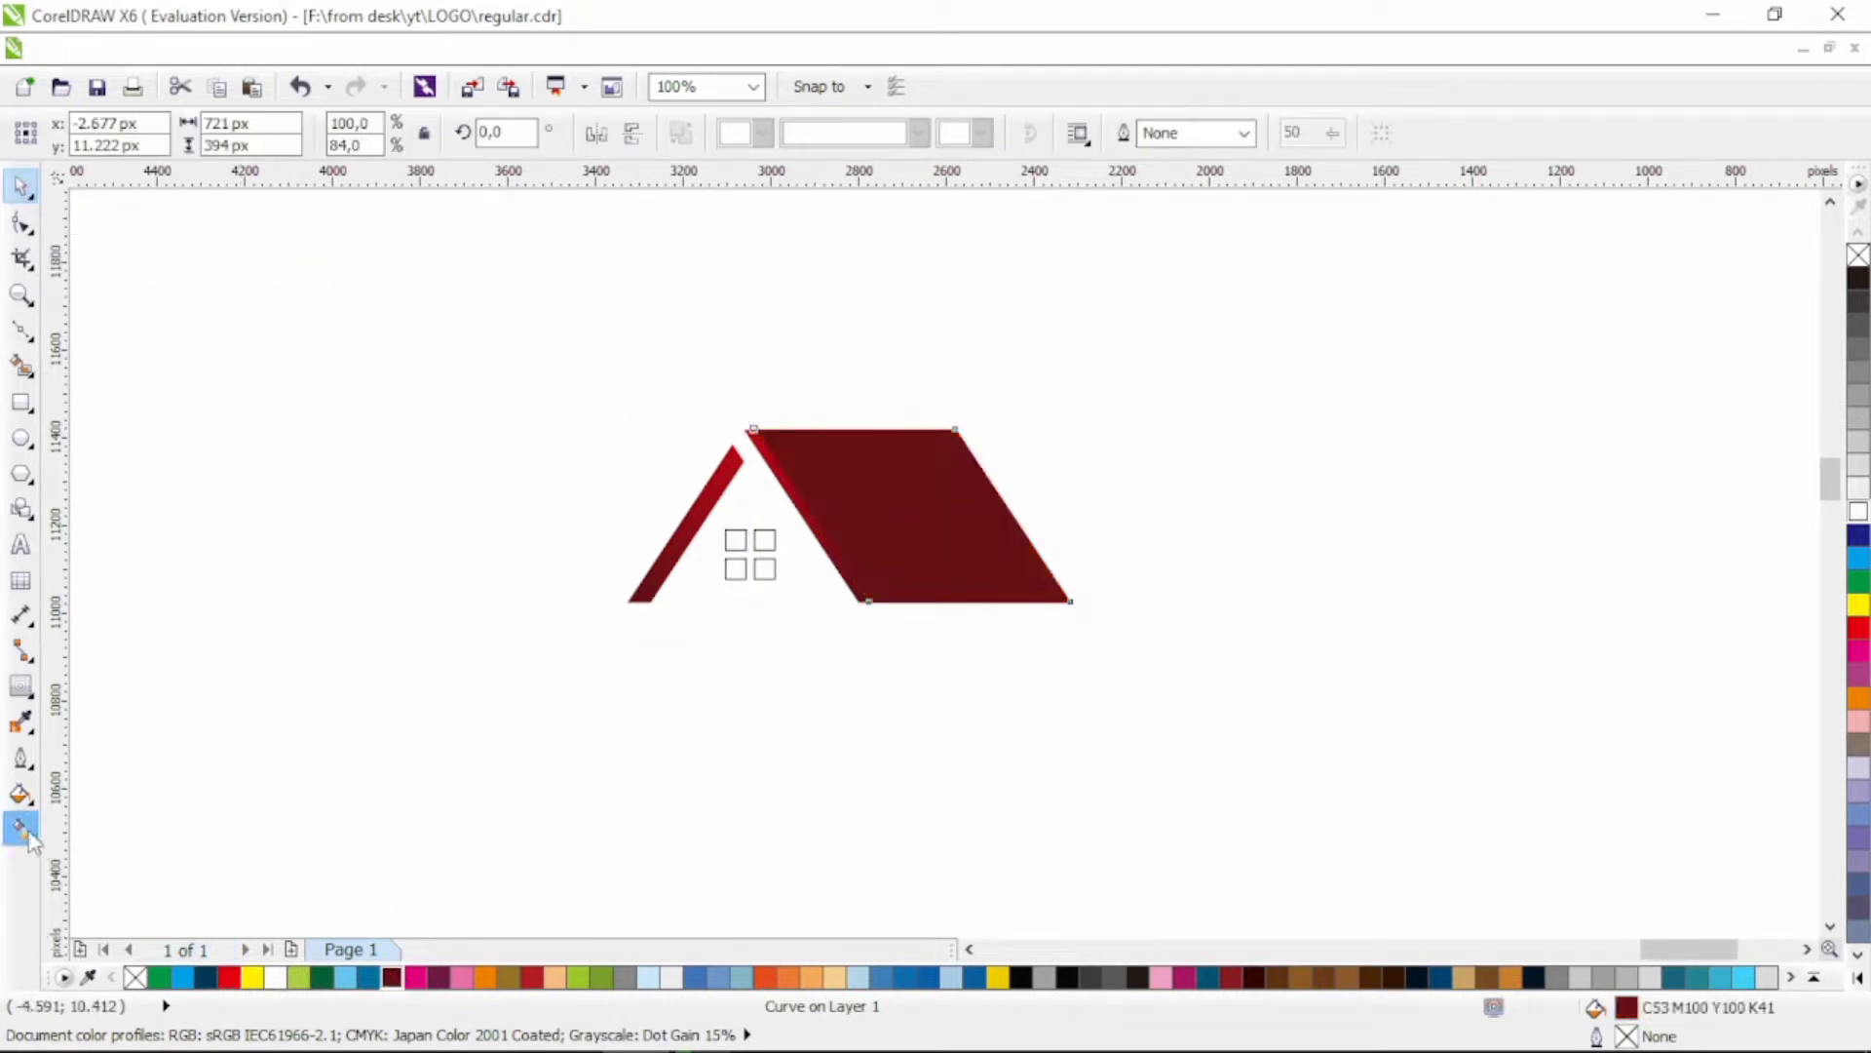
left_click_drag(954, 638, 775, 340)
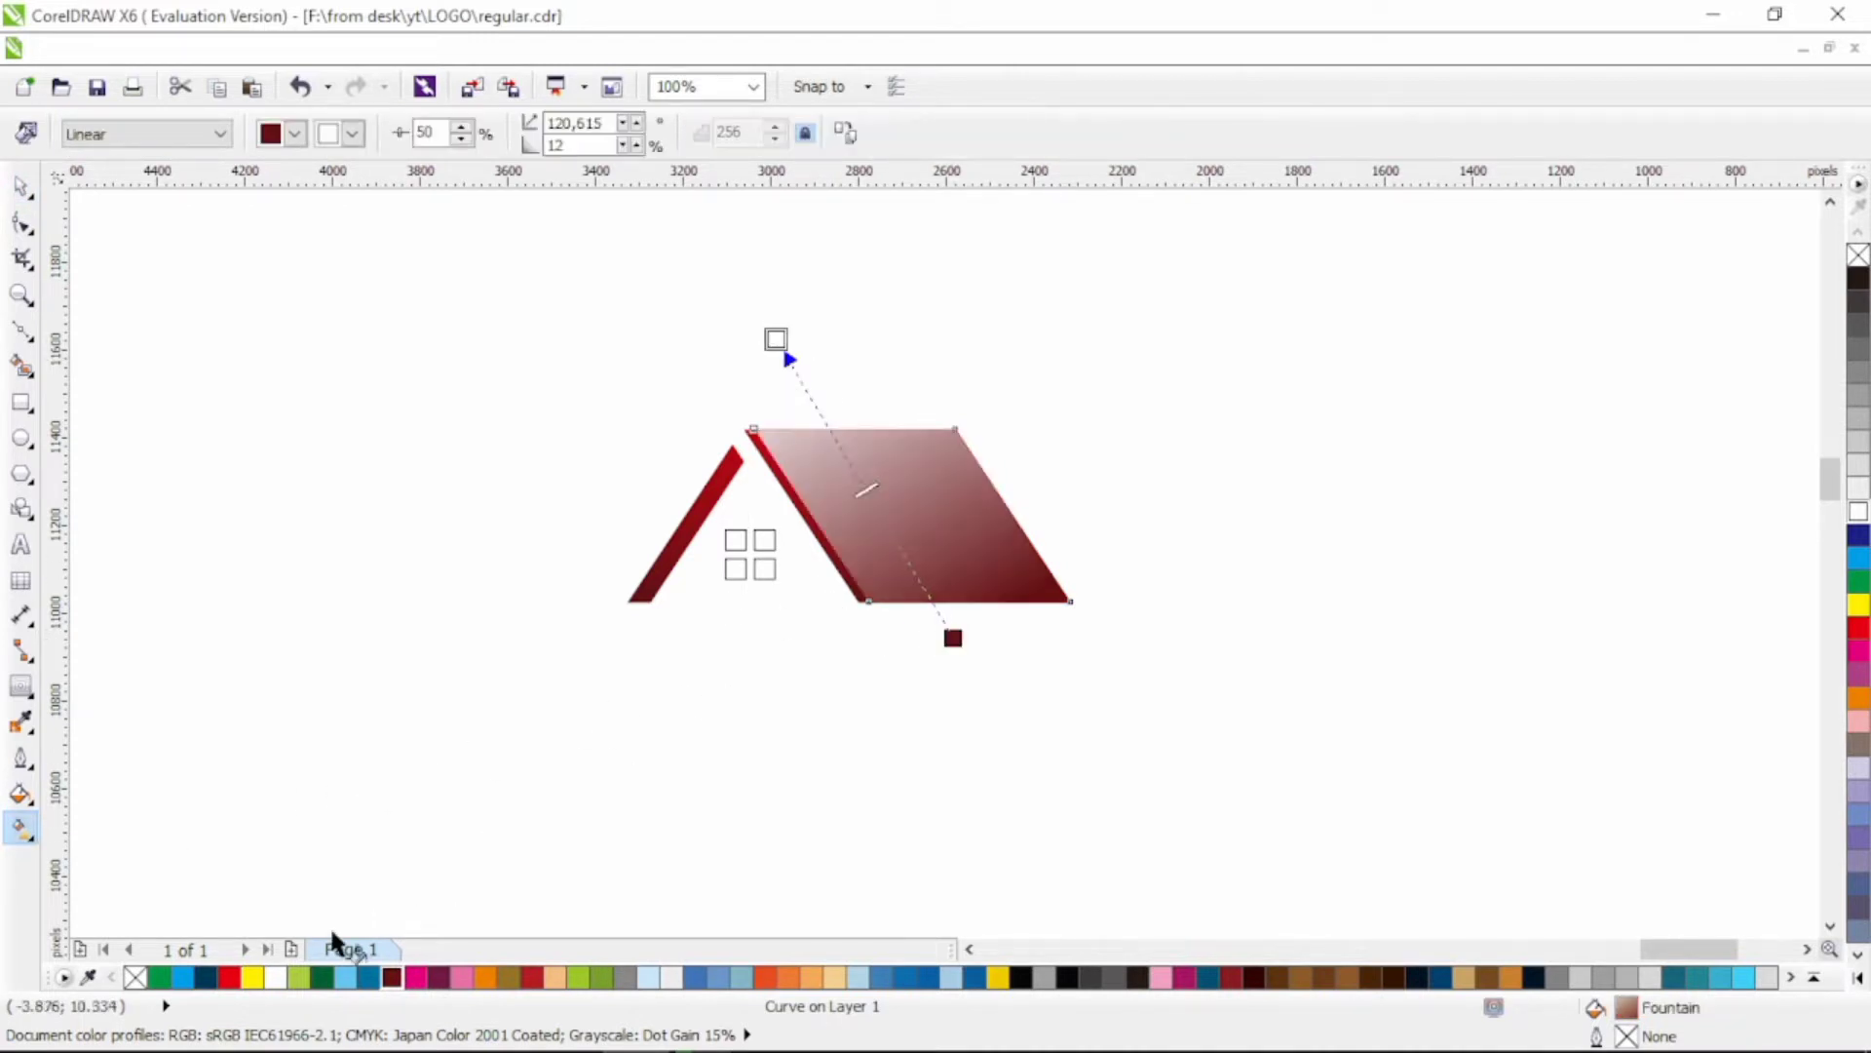
left_click(229, 976)
left_click_drag(1028, 651, 863, 390)
left_click(21, 185)
left_click(727, 509)
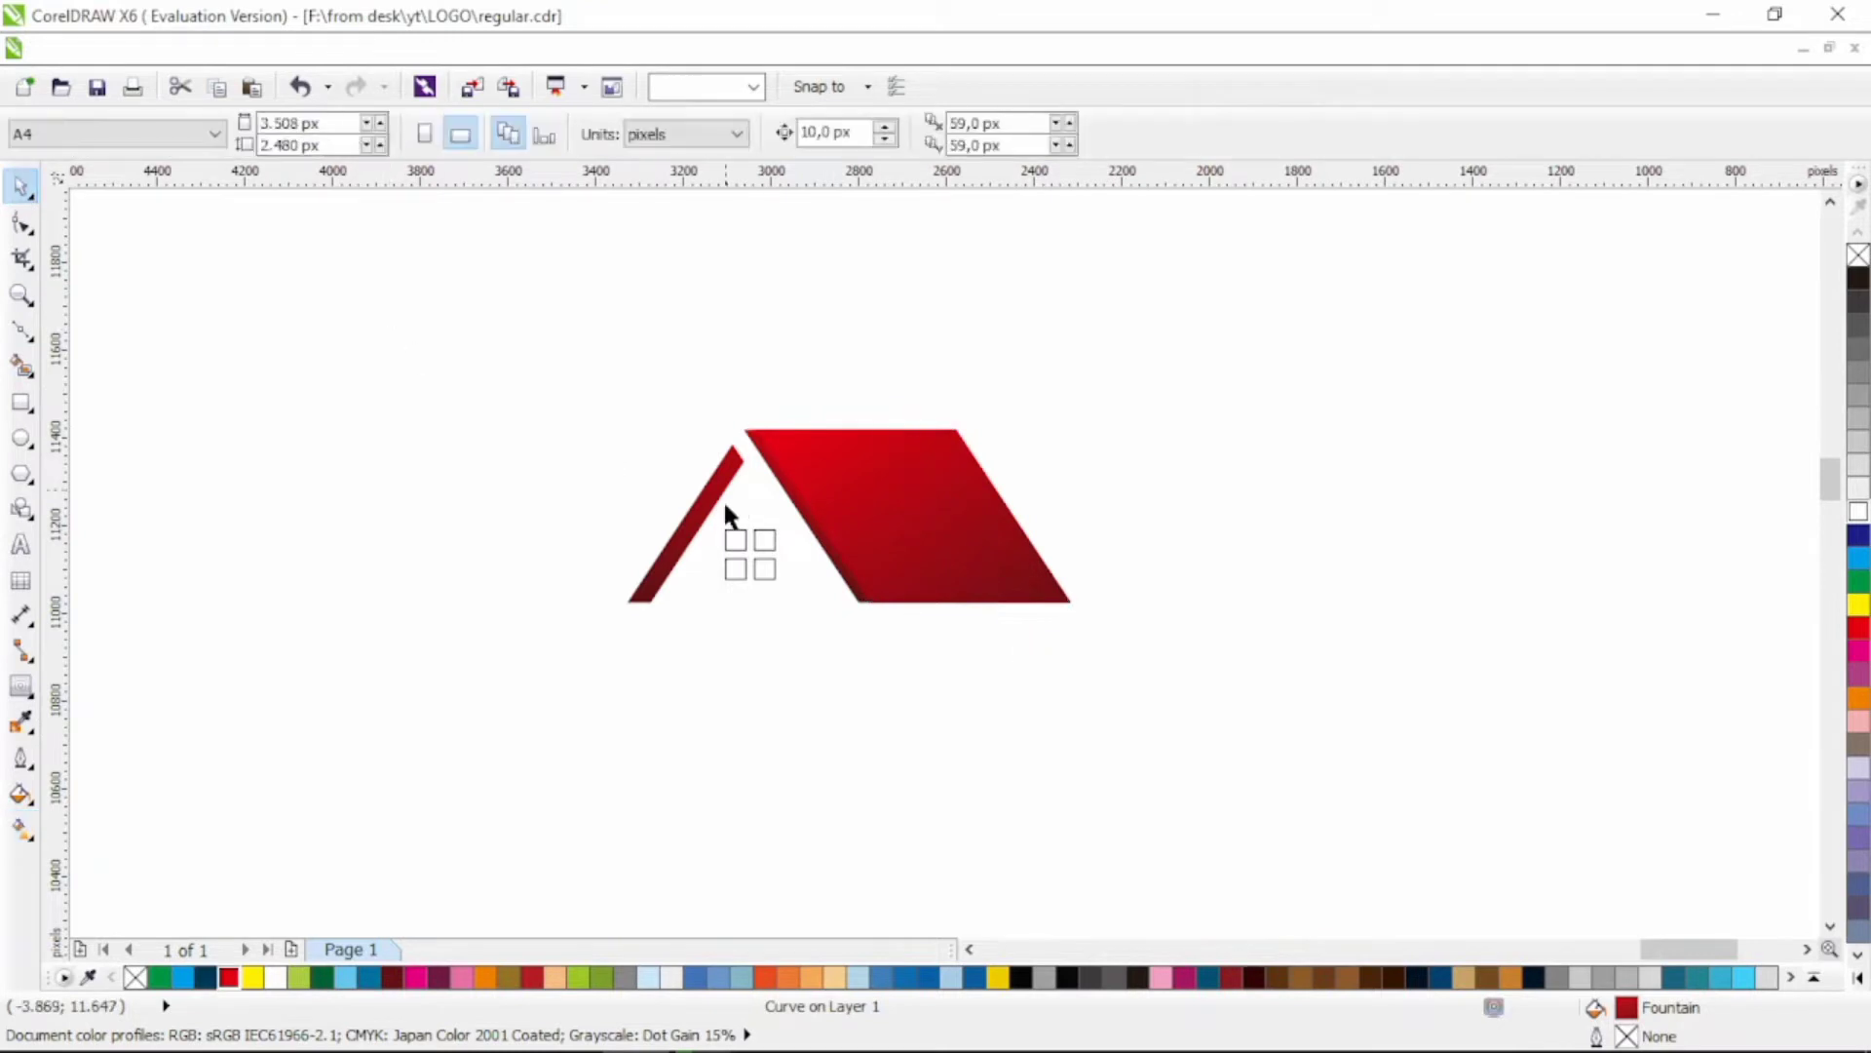
Step: Weld the four-pane window to the front parallelogram so that it takes on the red gradient
left_click(764, 539)
left_click(840, 462, "shift")
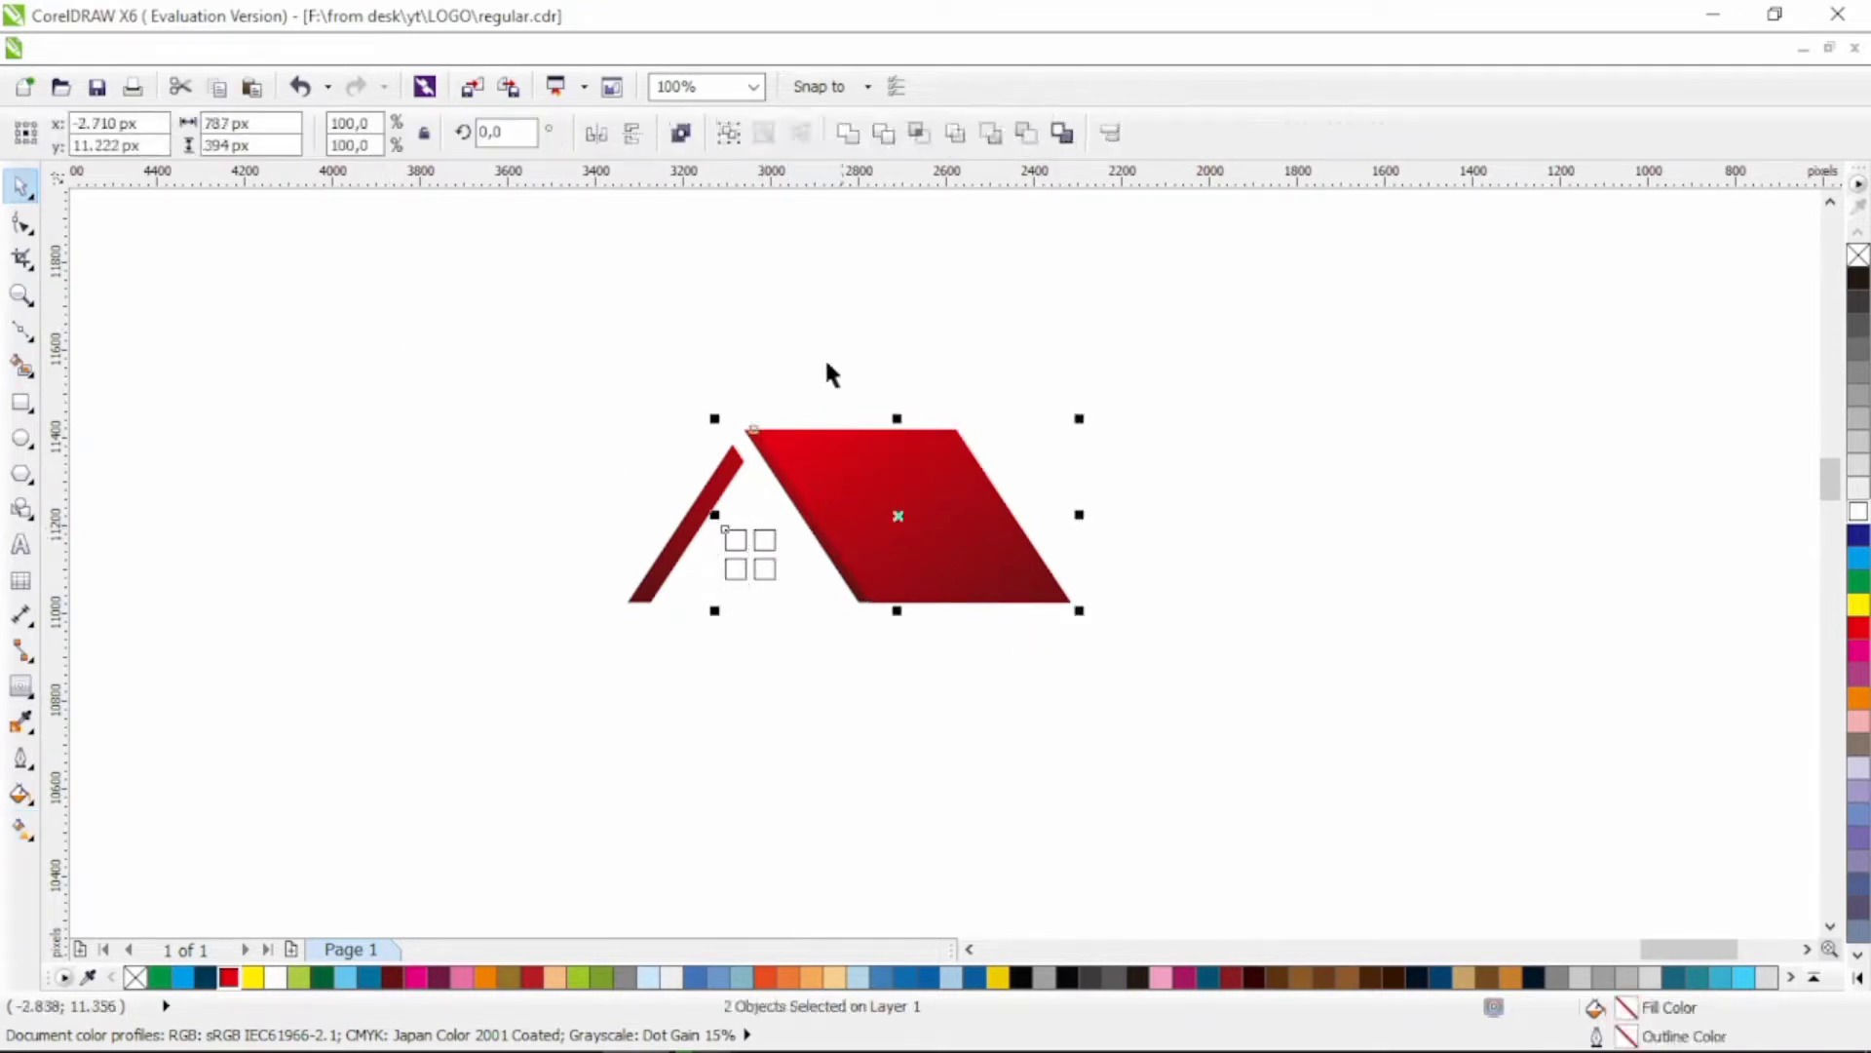
left_click(848, 132)
left_click(1135, 370)
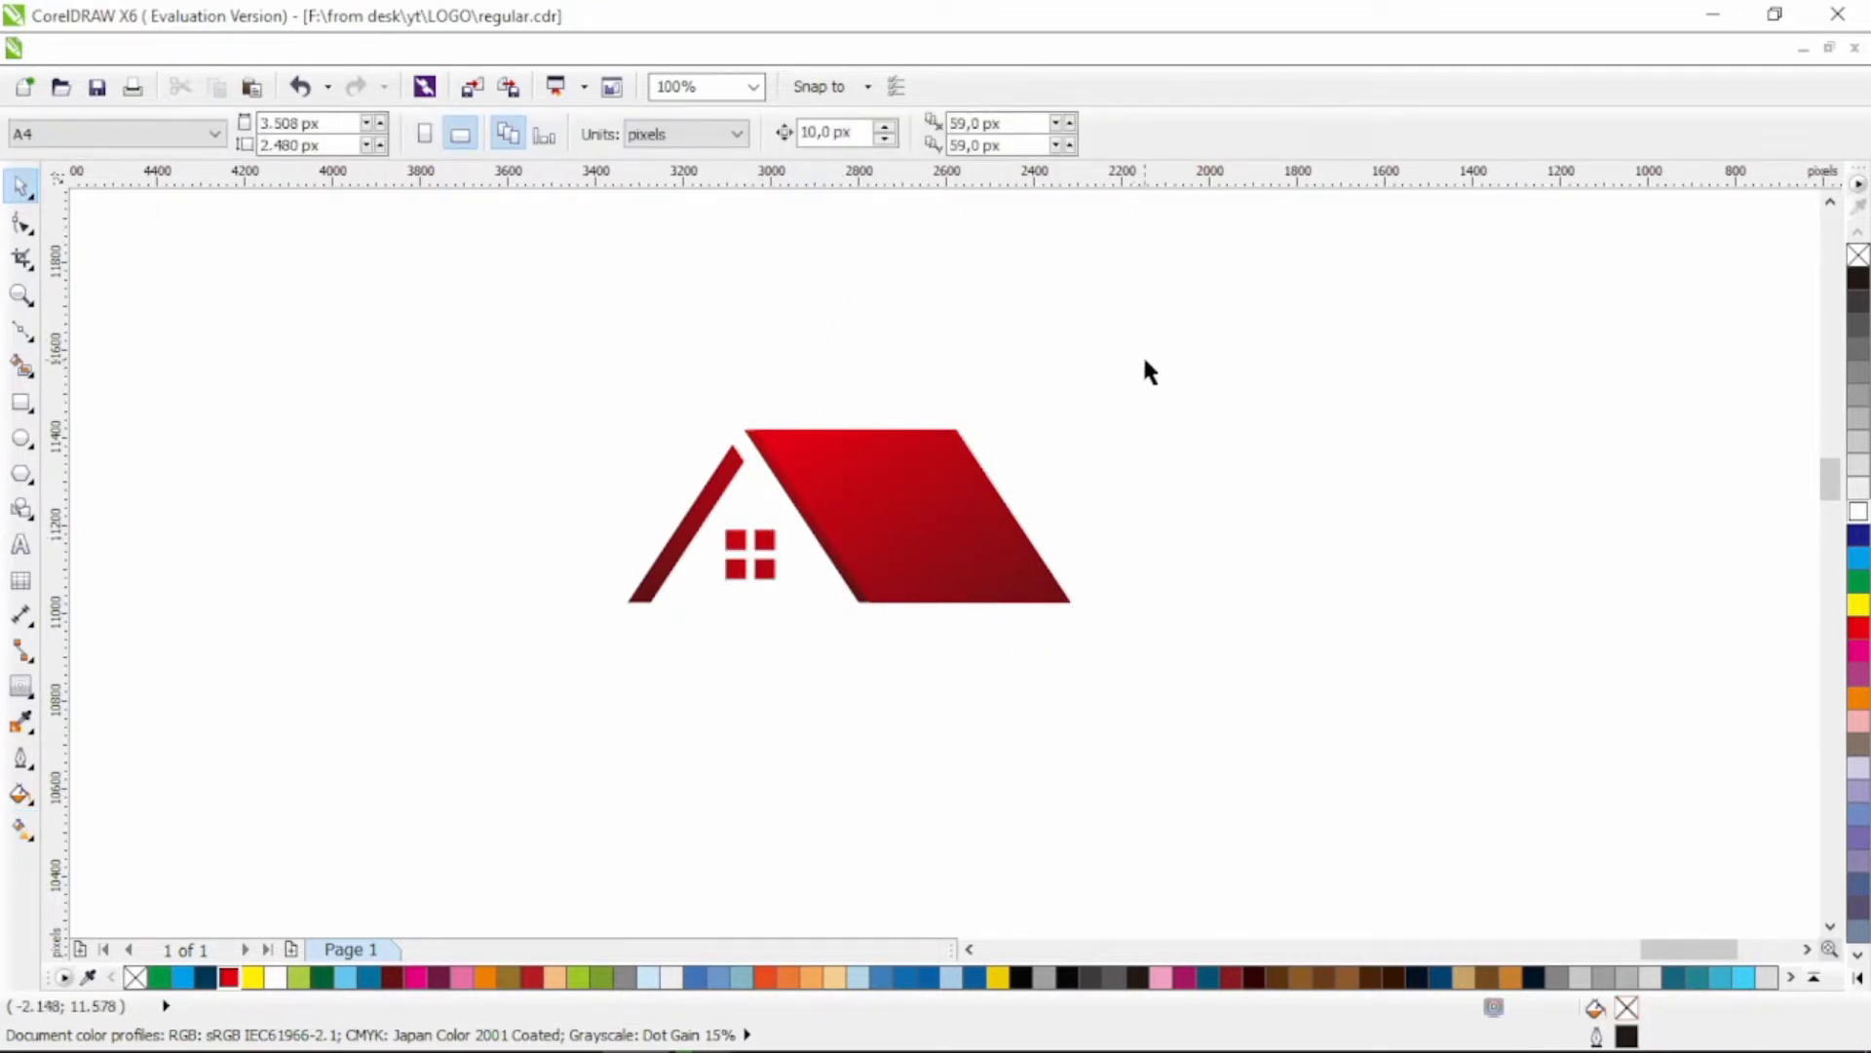
Step: Move the whole house logo slightly down and to the left
left_click_drag(1153, 349, 507, 618)
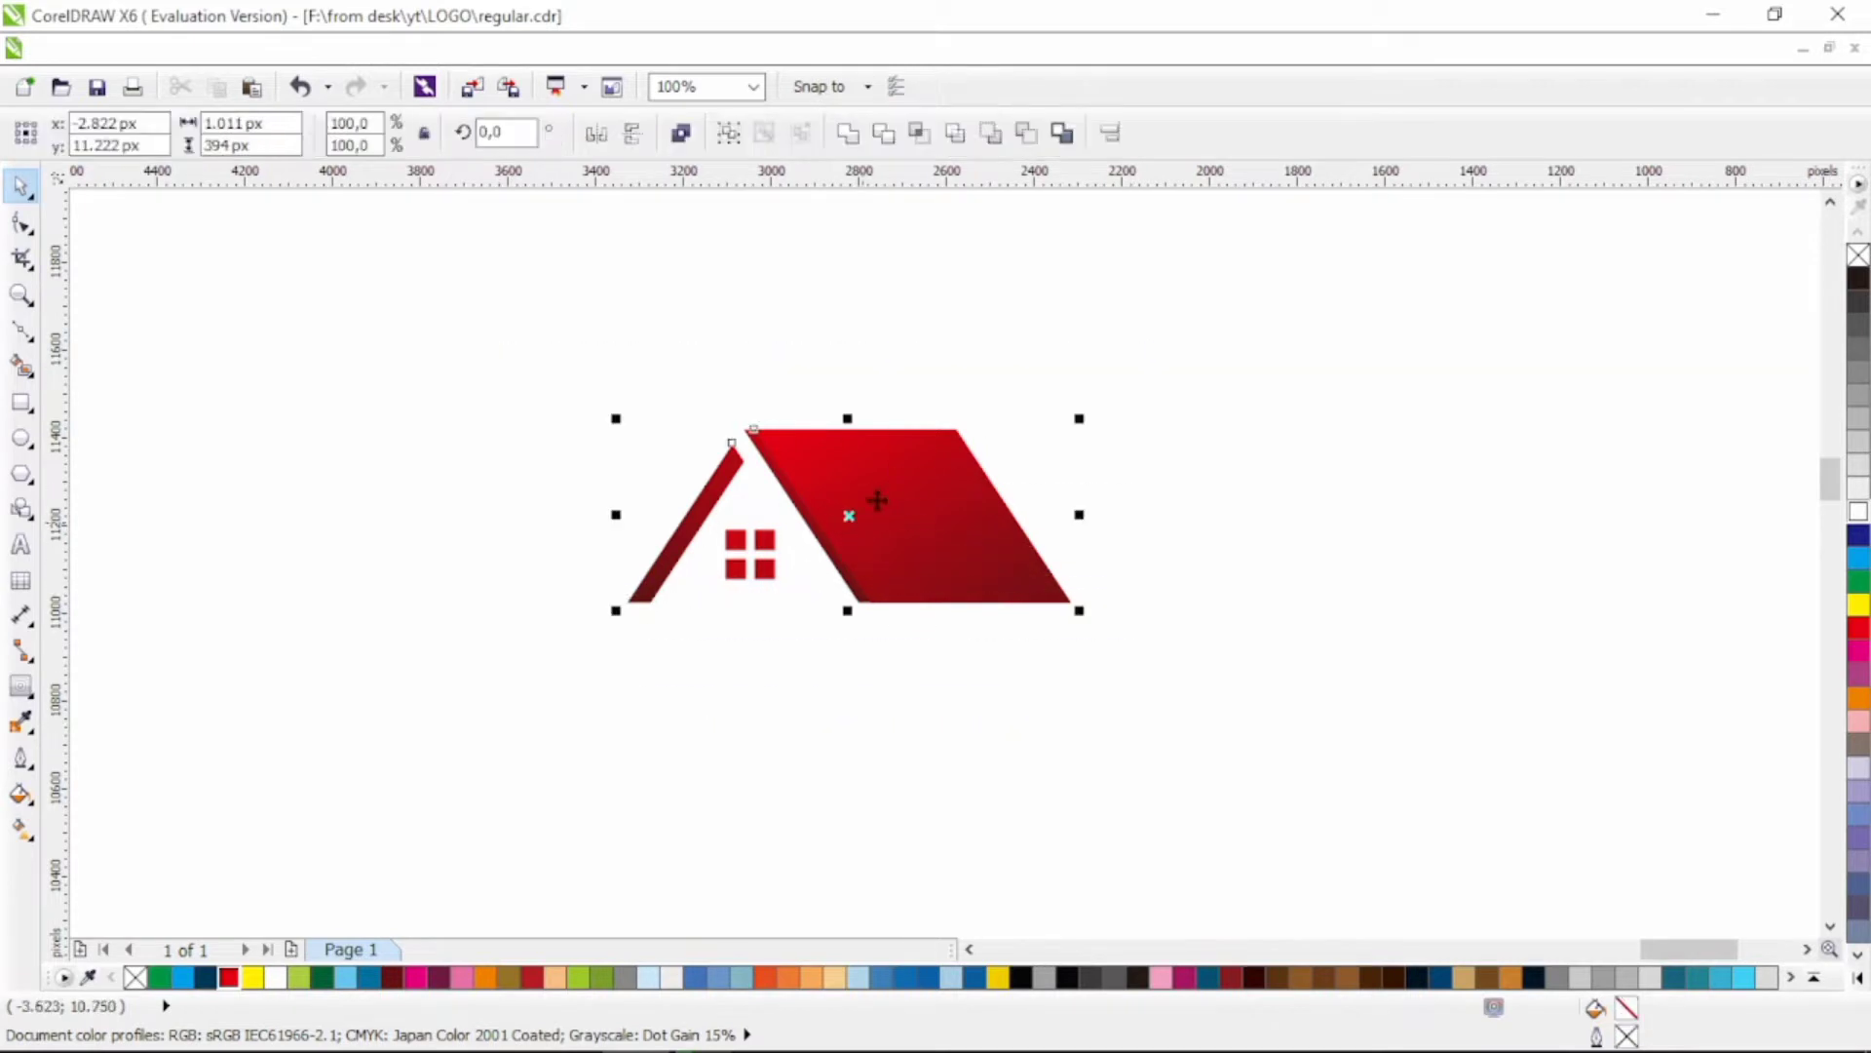
left_click_drag(877, 500, 858, 517)
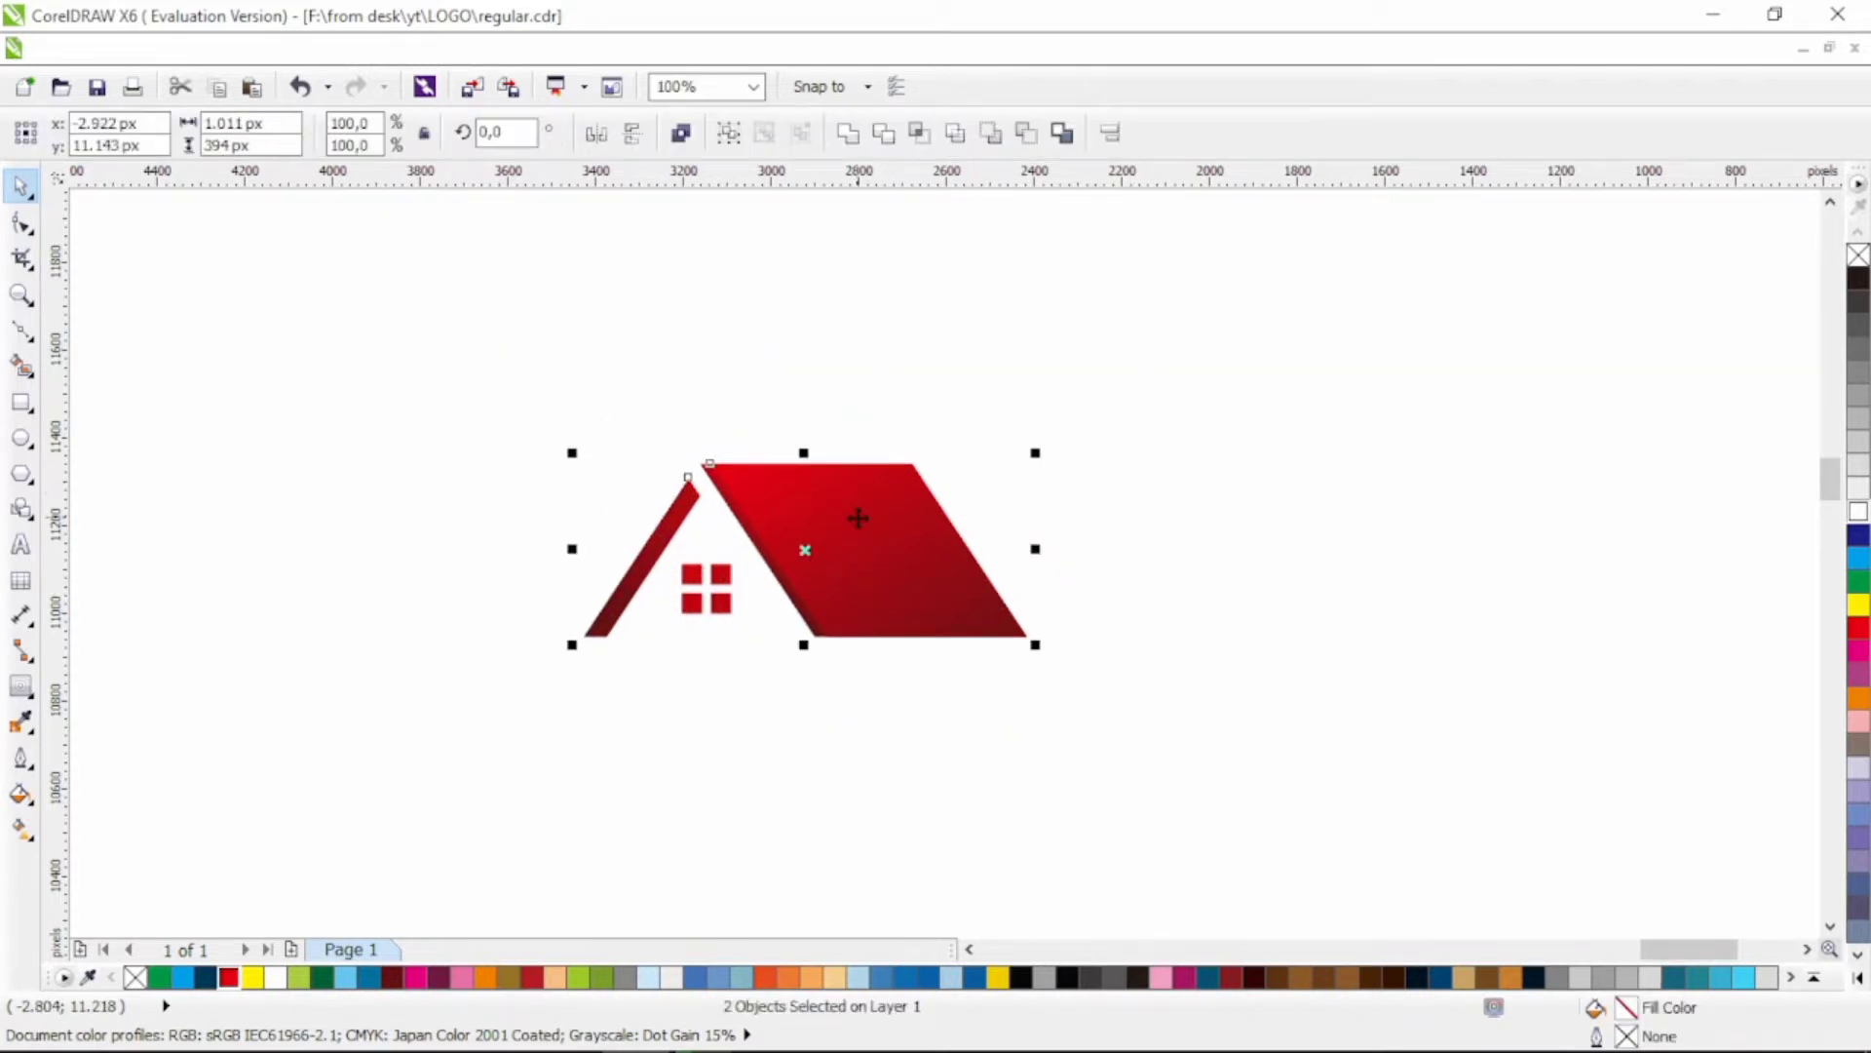
left_click(836, 423)
Step: Extend the upper end of the slanted bar toward the roof peak to narrow the gap between them
left_click(692, 502)
left_click(22, 224)
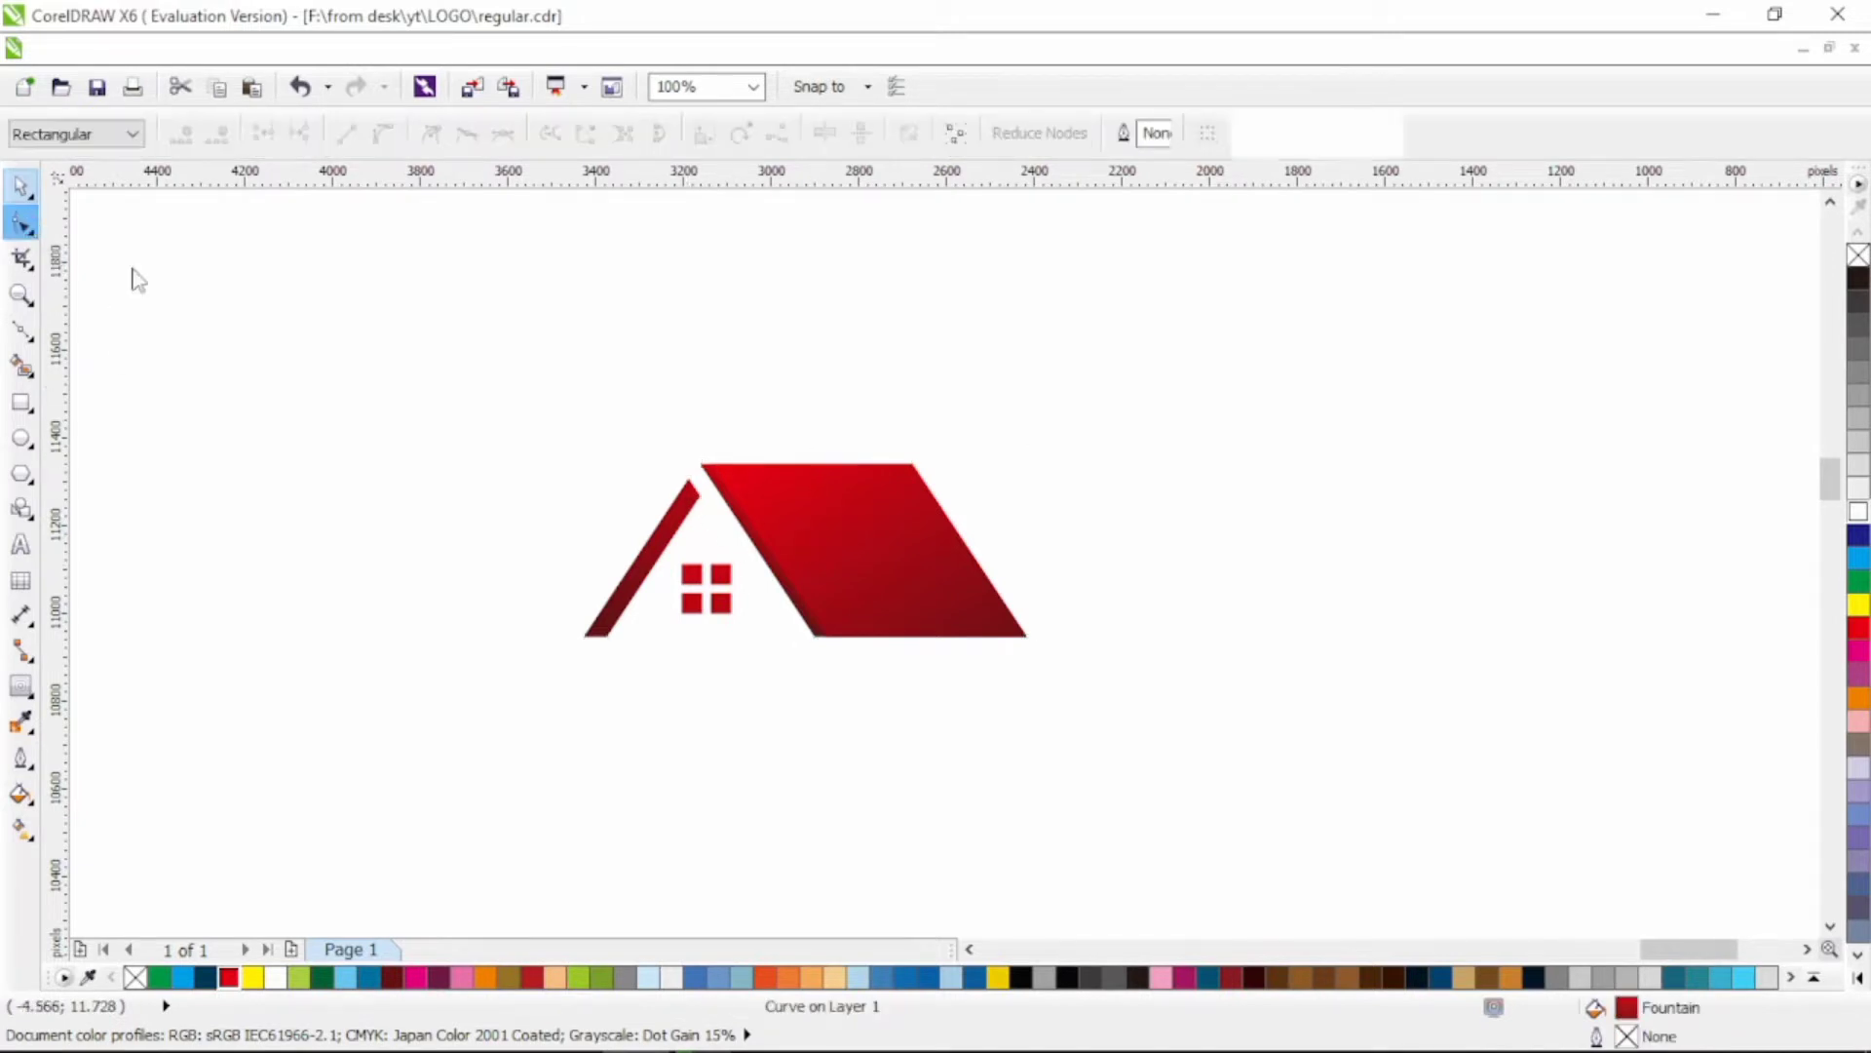
scroll(698, 472, "up", 2)
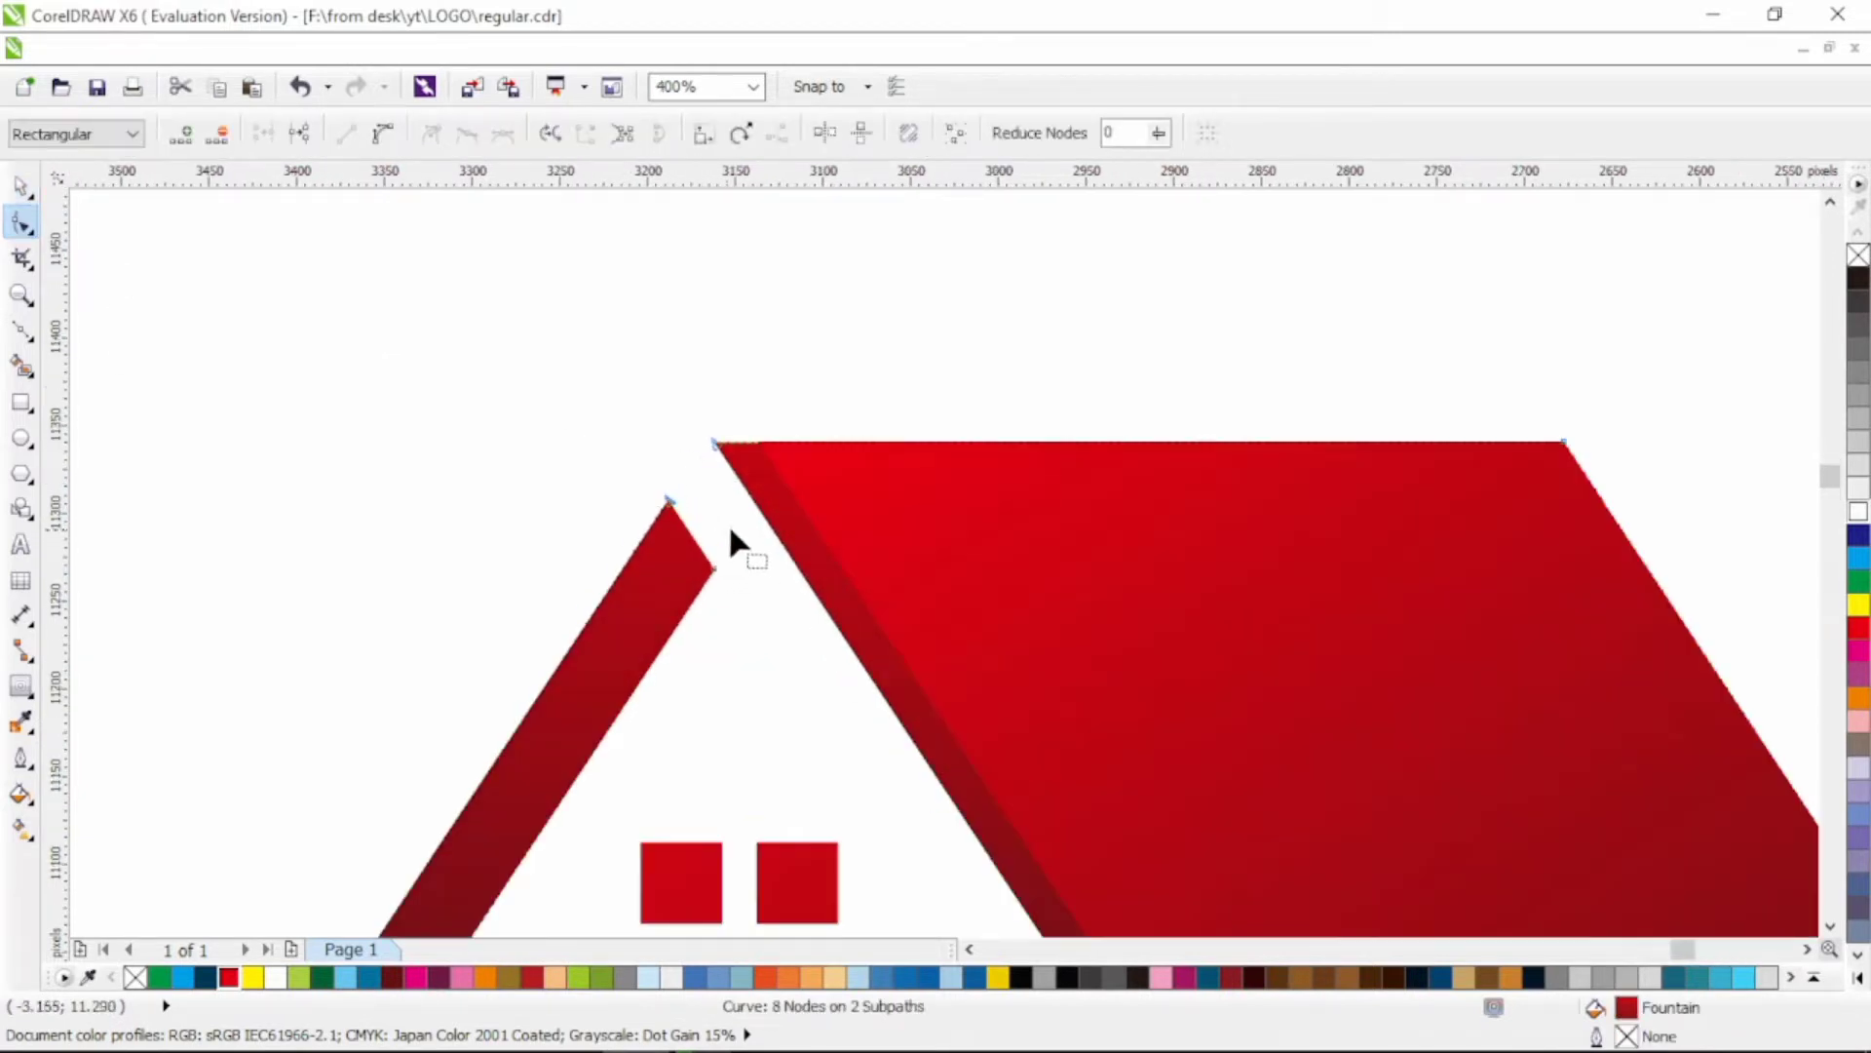
left_click_drag(715, 571, 739, 532)
scroll(739, 532, "down", 3)
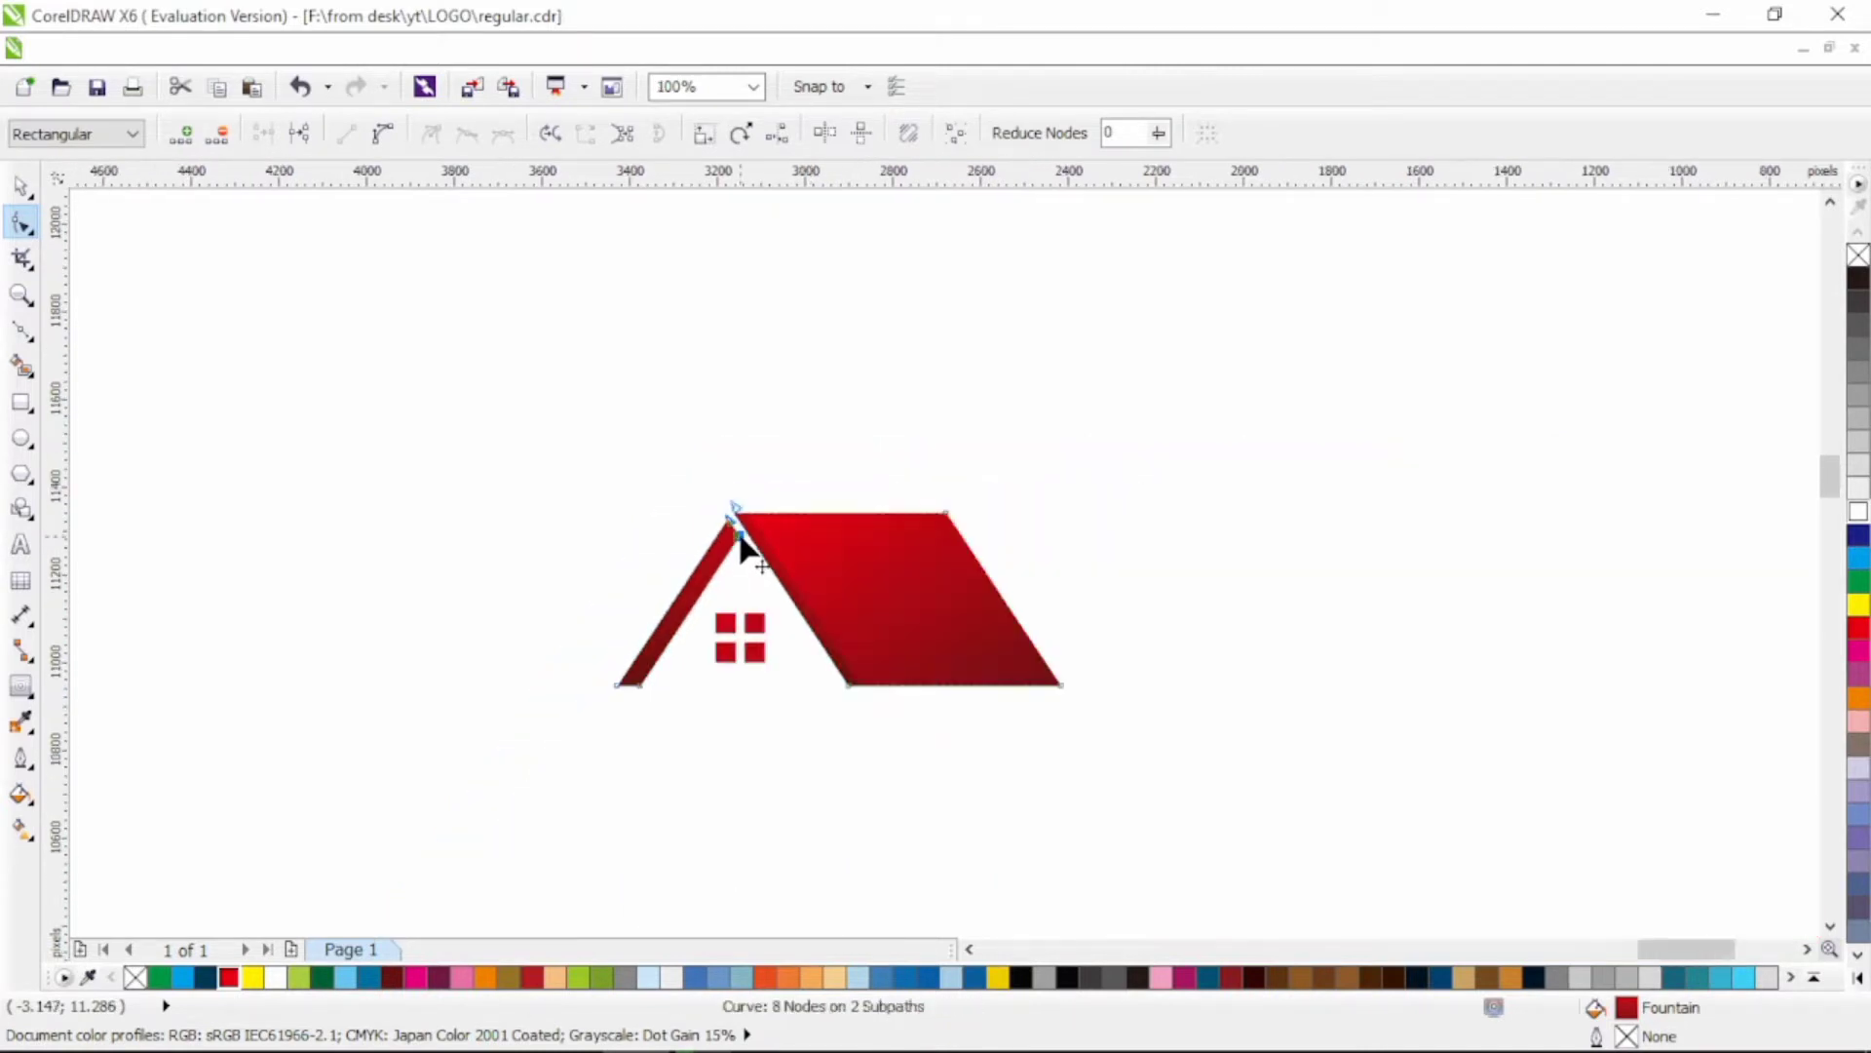
left_click(20, 185)
left_click_drag(442, 405, 1056, 739)
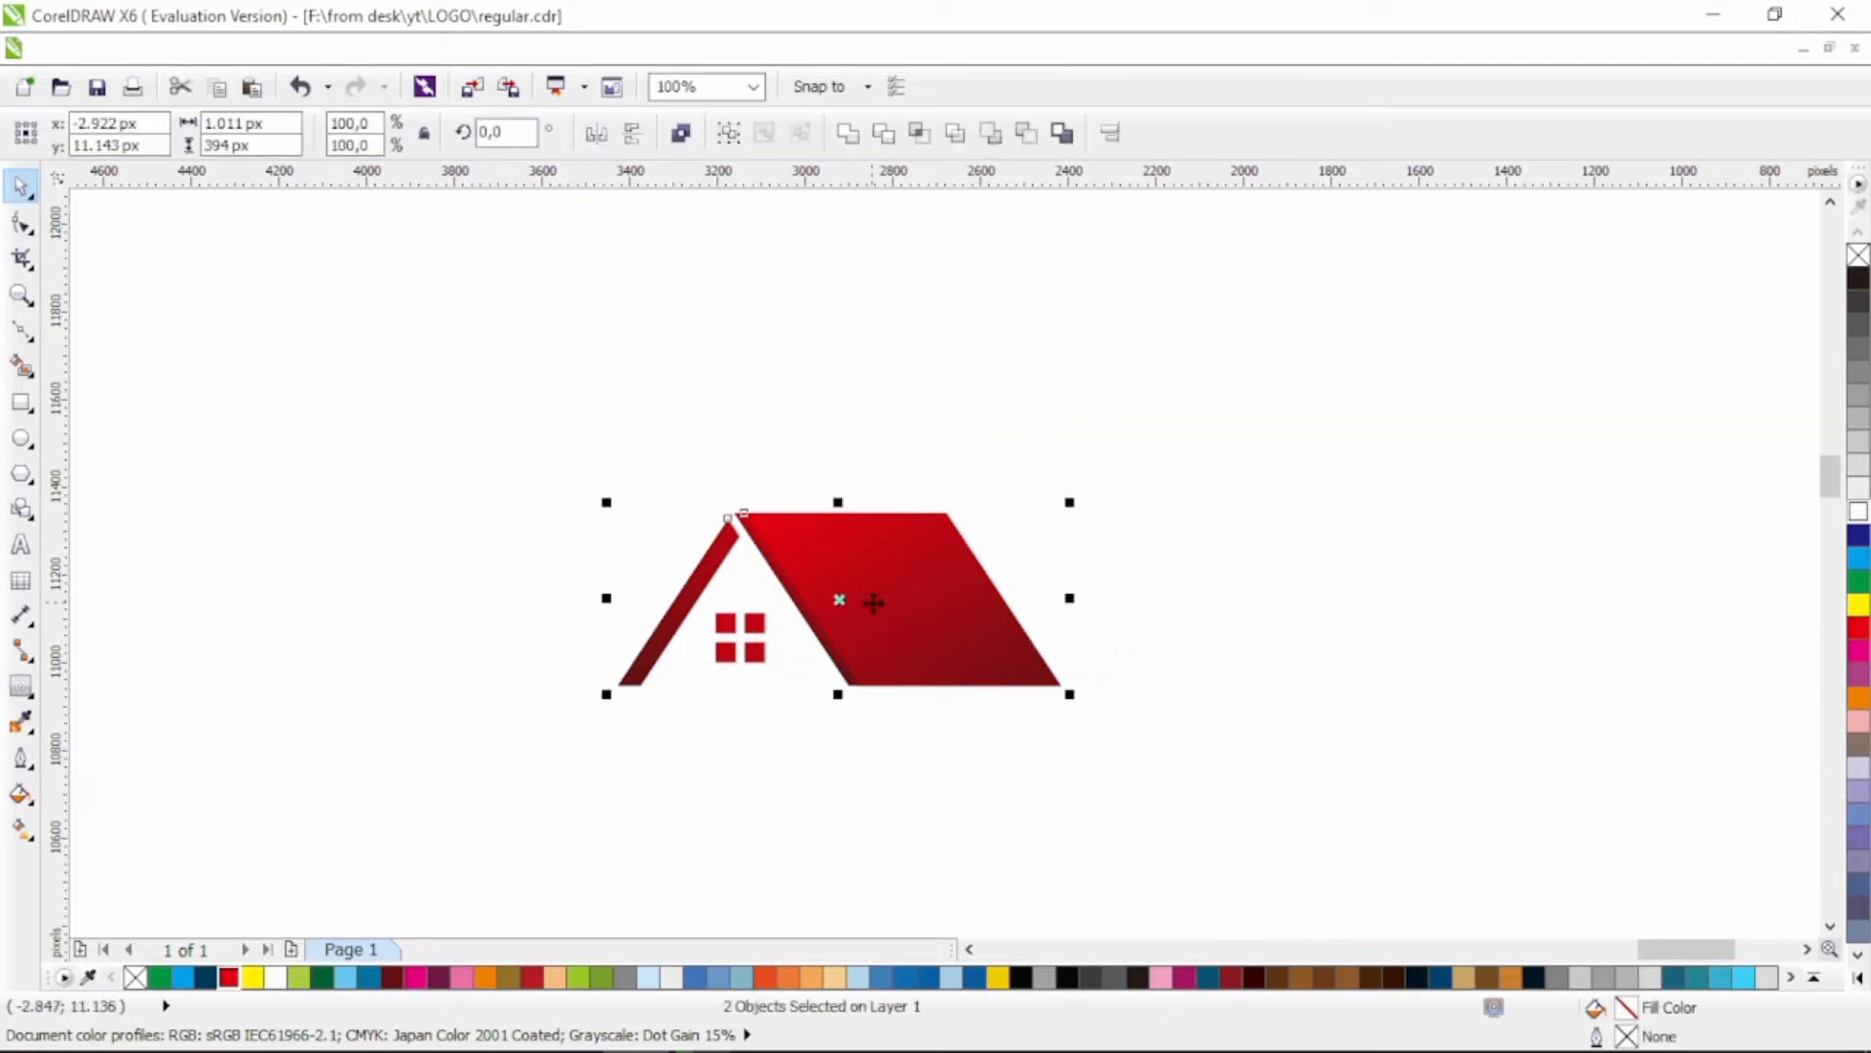
left_click_drag(865, 605, 1156, 613)
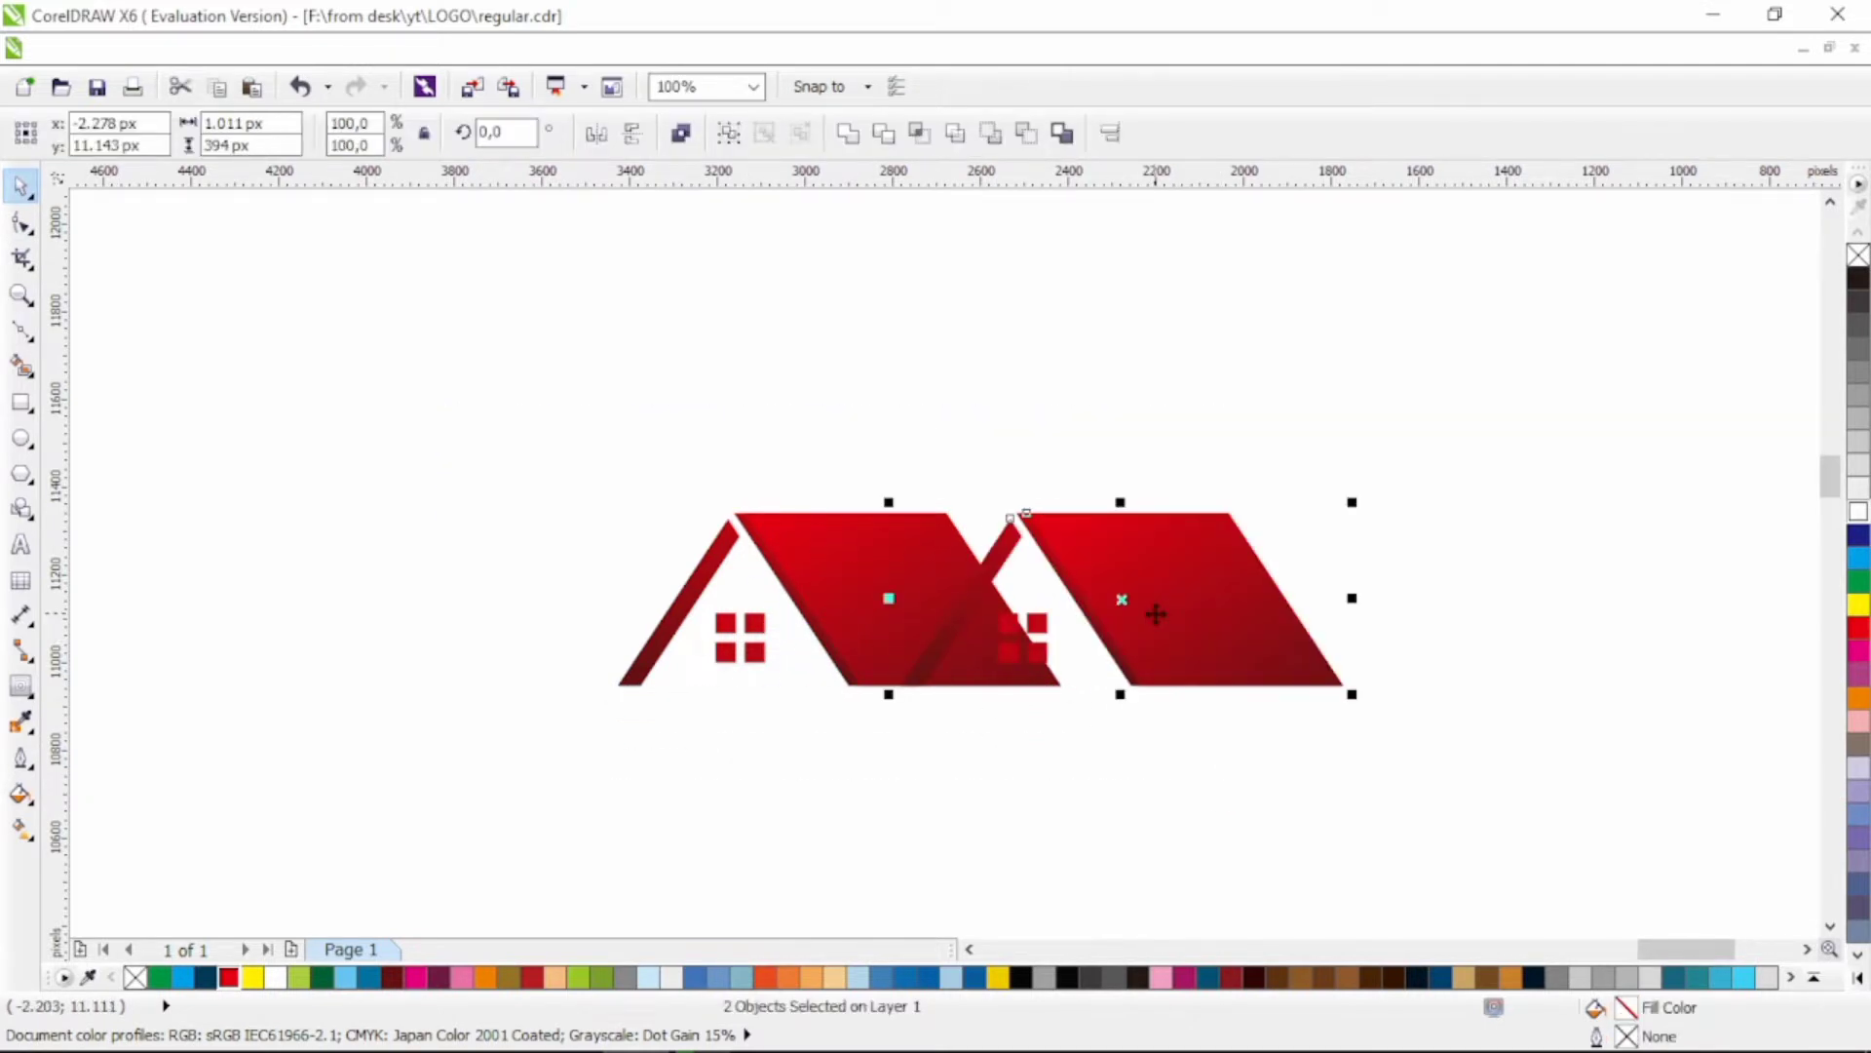
key("ctrl+z")
left_click(941, 605)
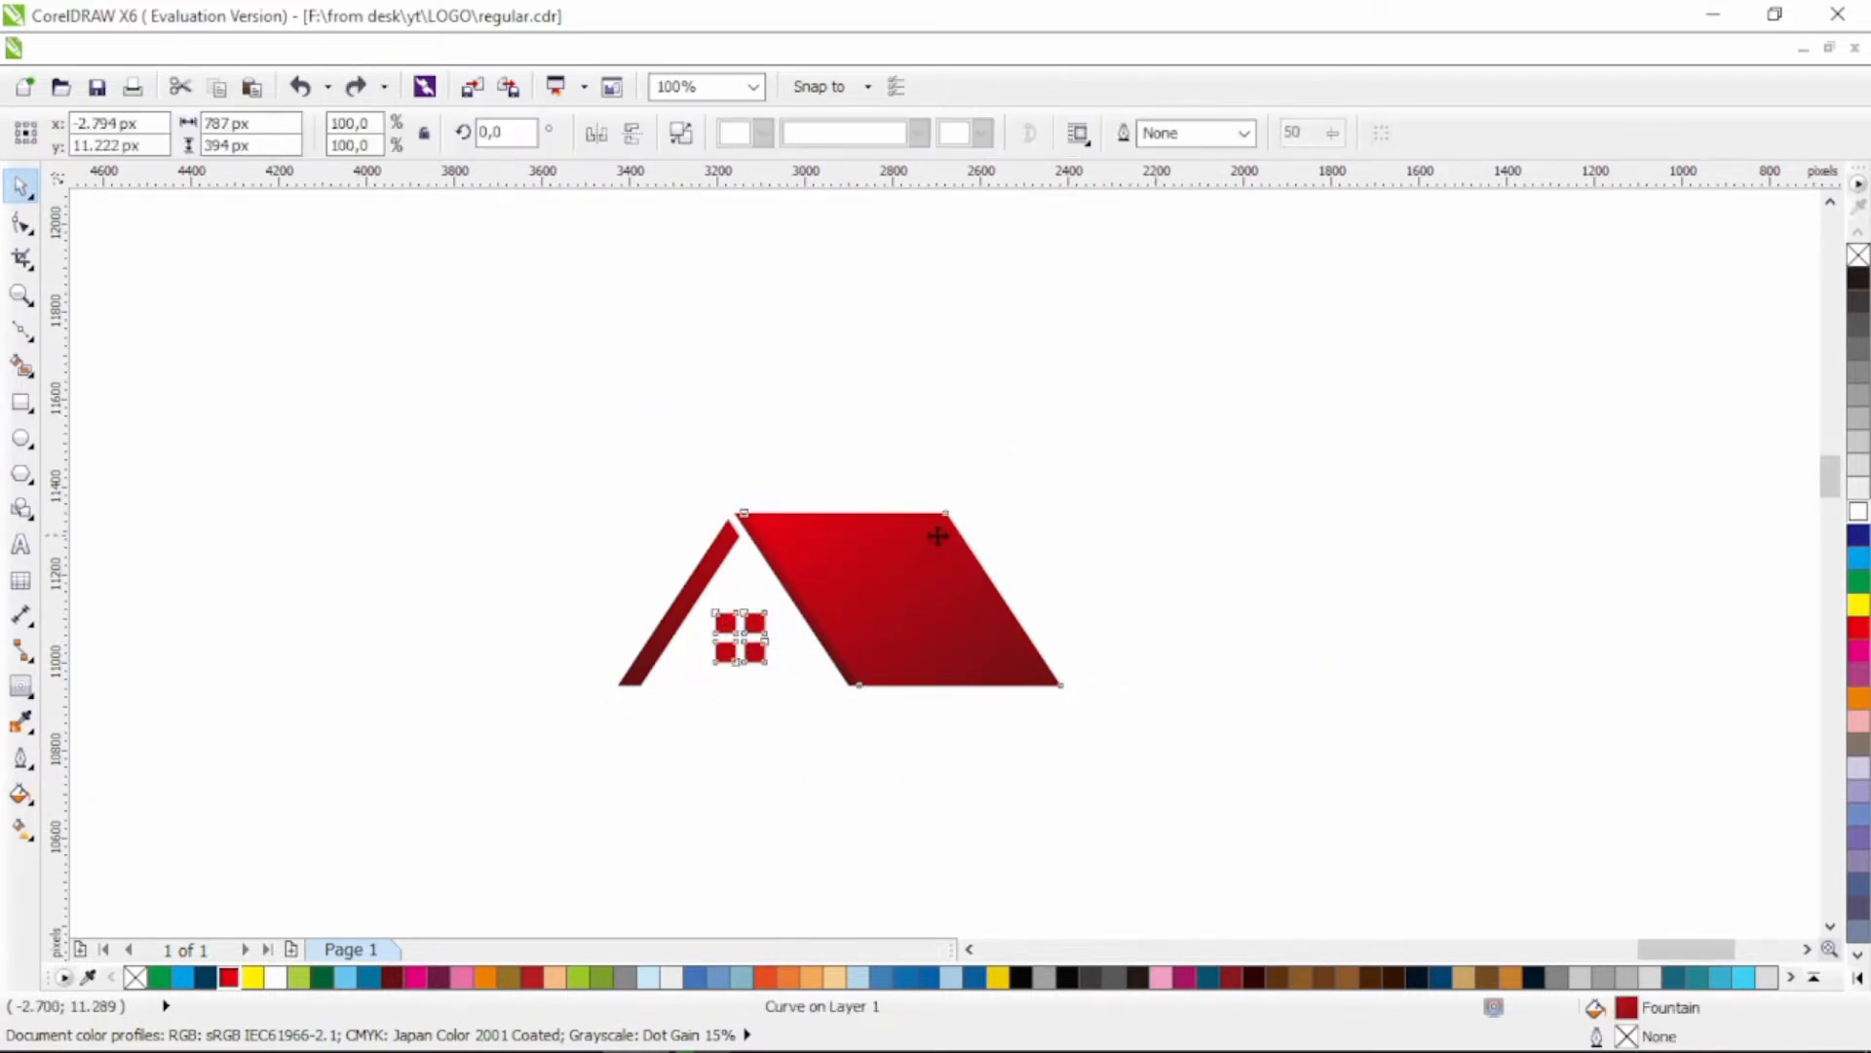
key("ctrl+z")
left_click_drag(888, 599, 901, 511)
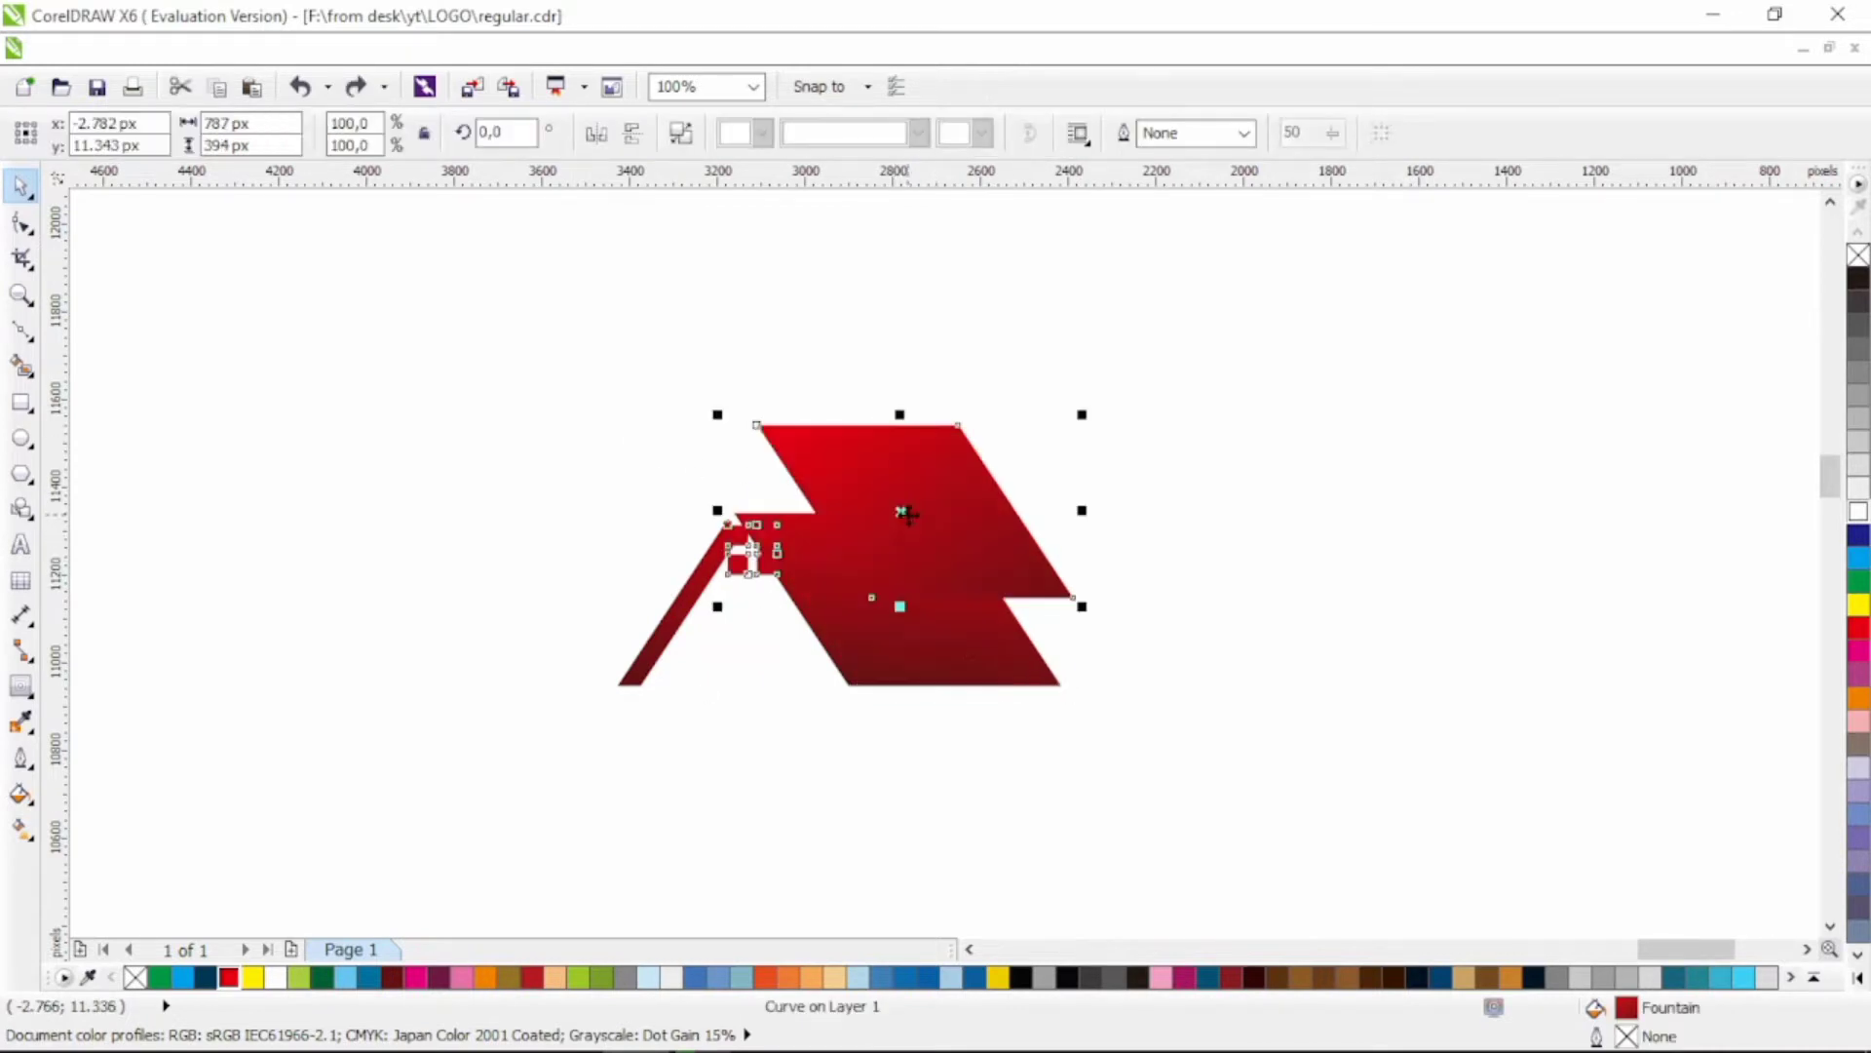
key("ctrl+z")
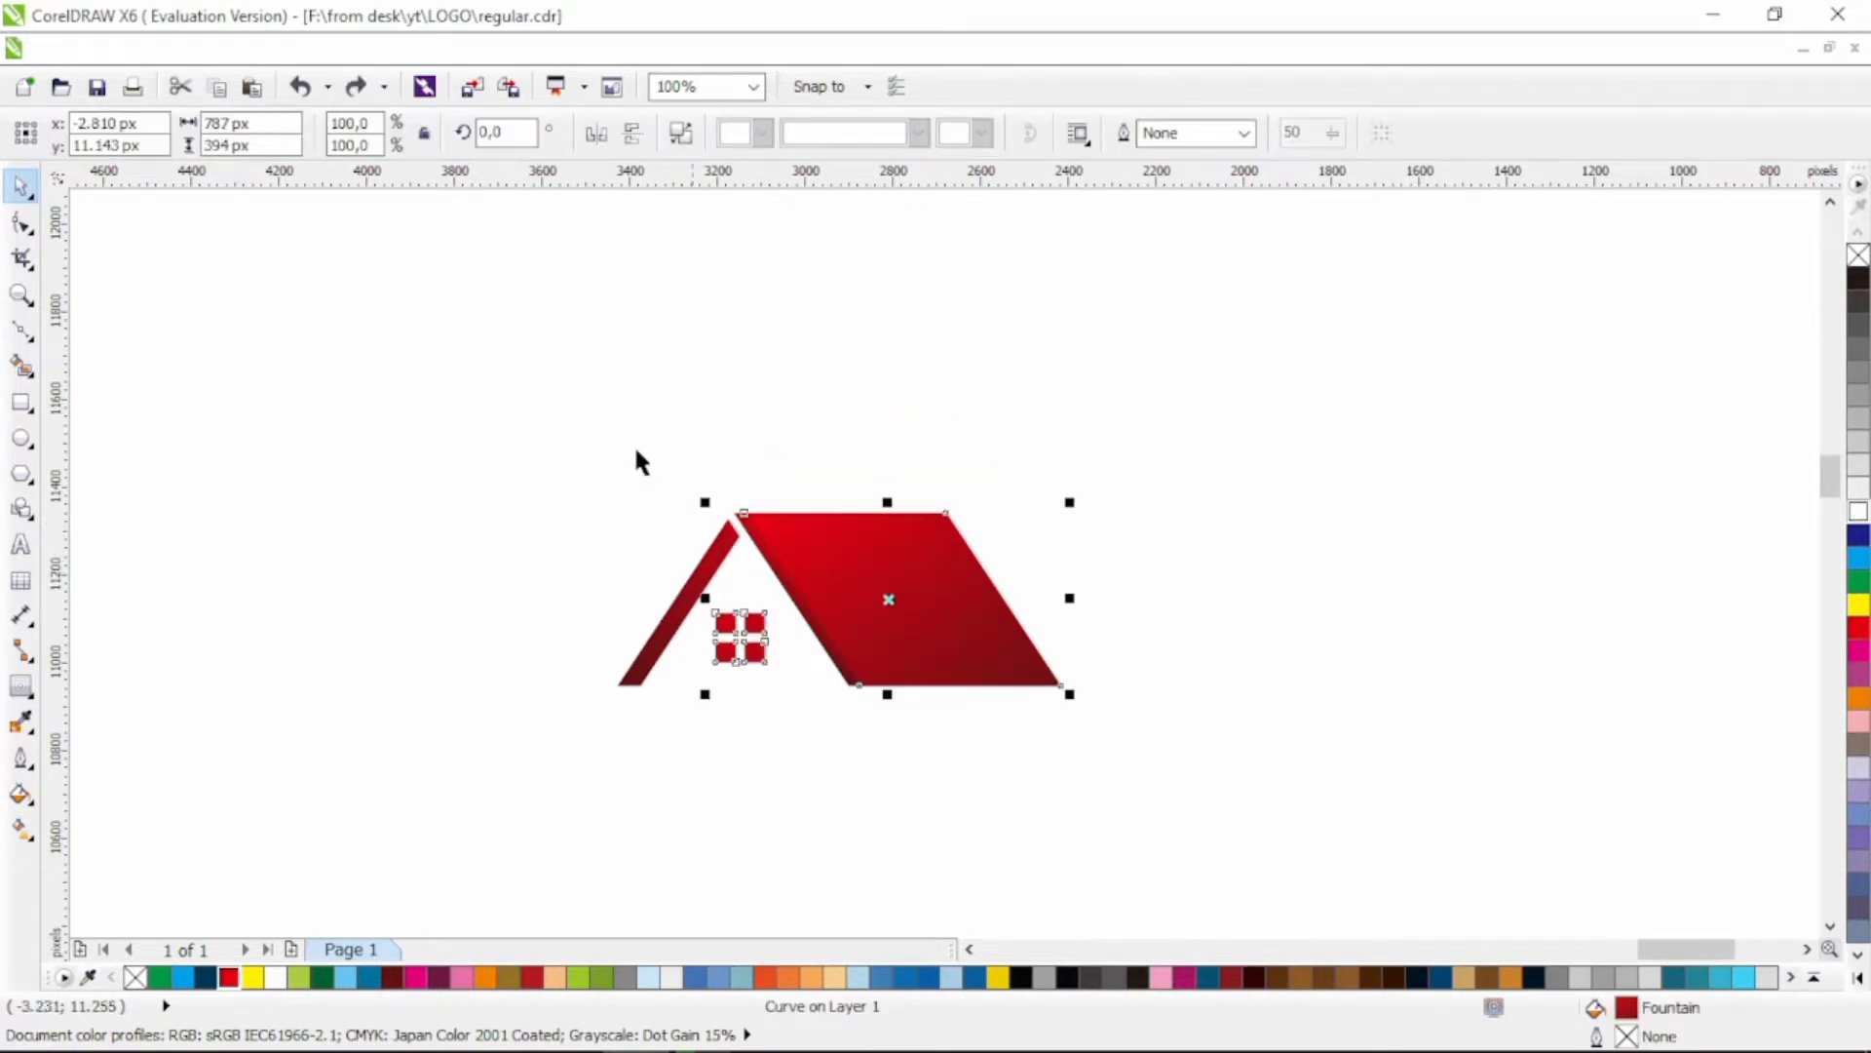
Step: Shift the two right-hand corner nodes of the front parallelogram slightly left to expose the darker shape behind it
left_click(21, 223)
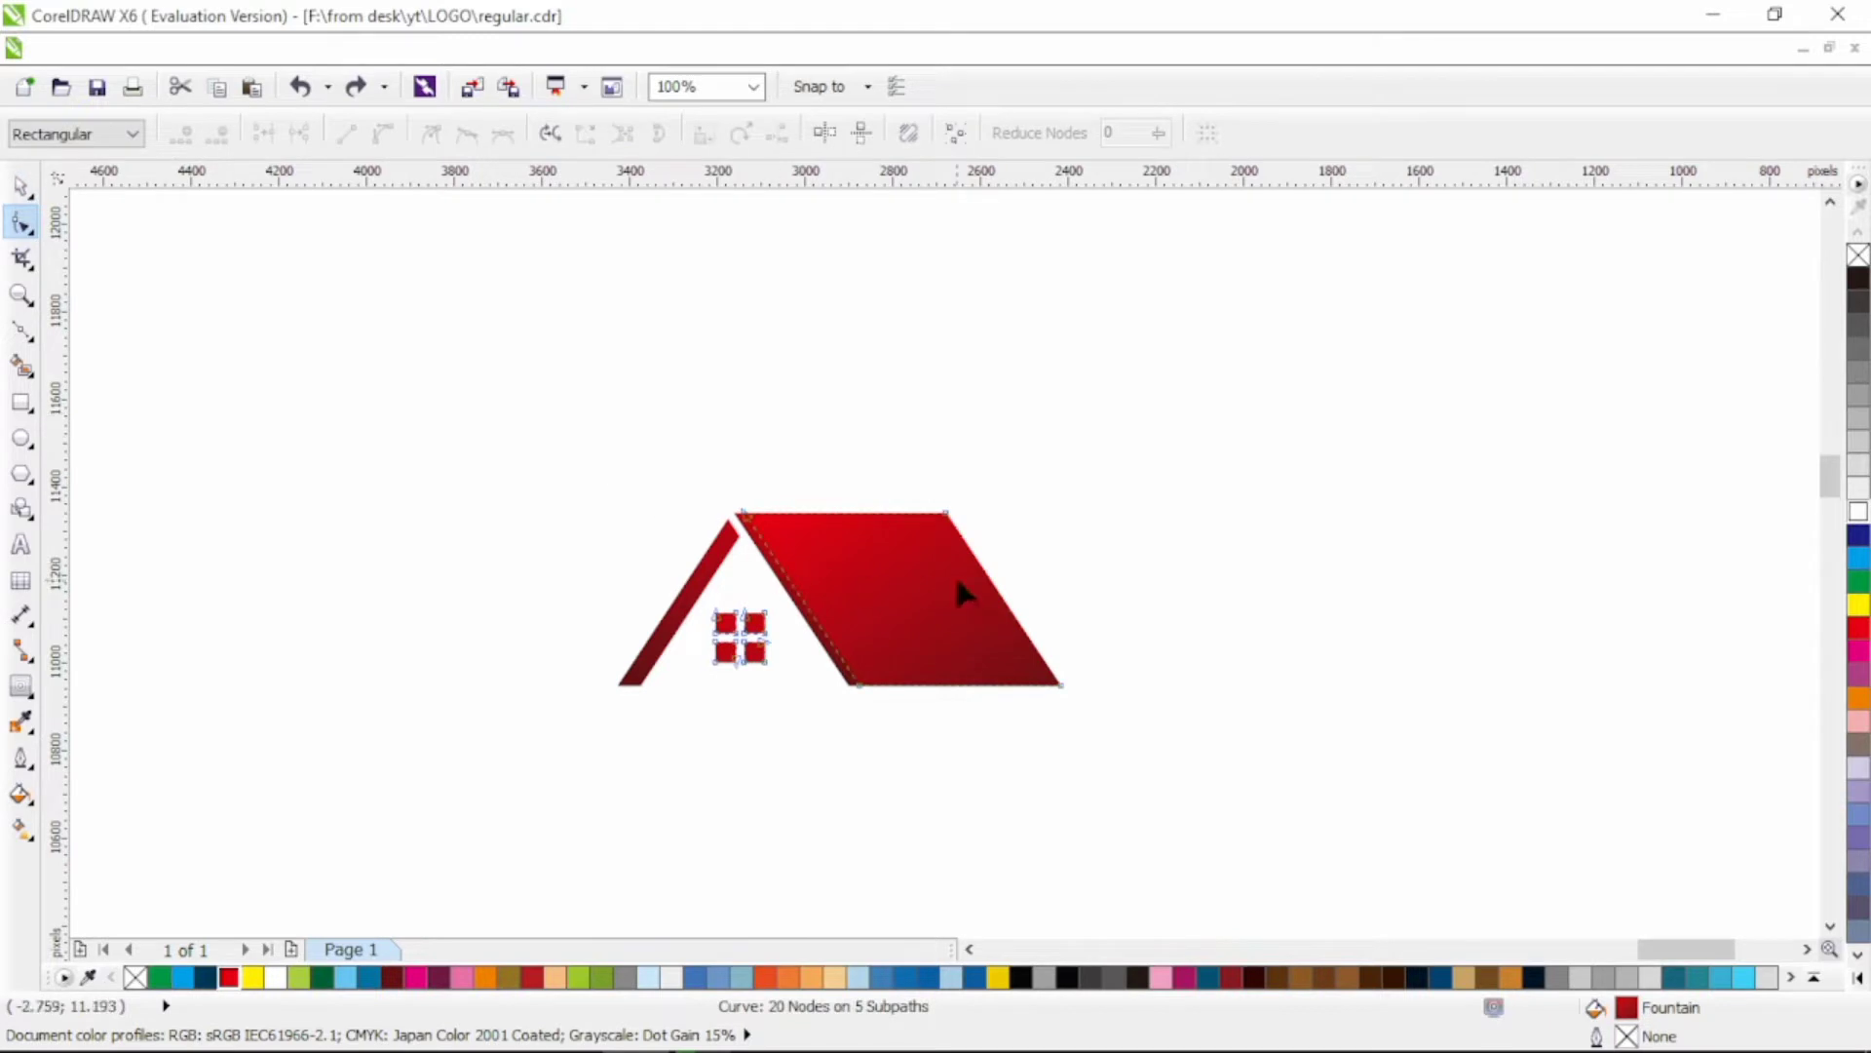
left_click_drag(920, 470, 1053, 687)
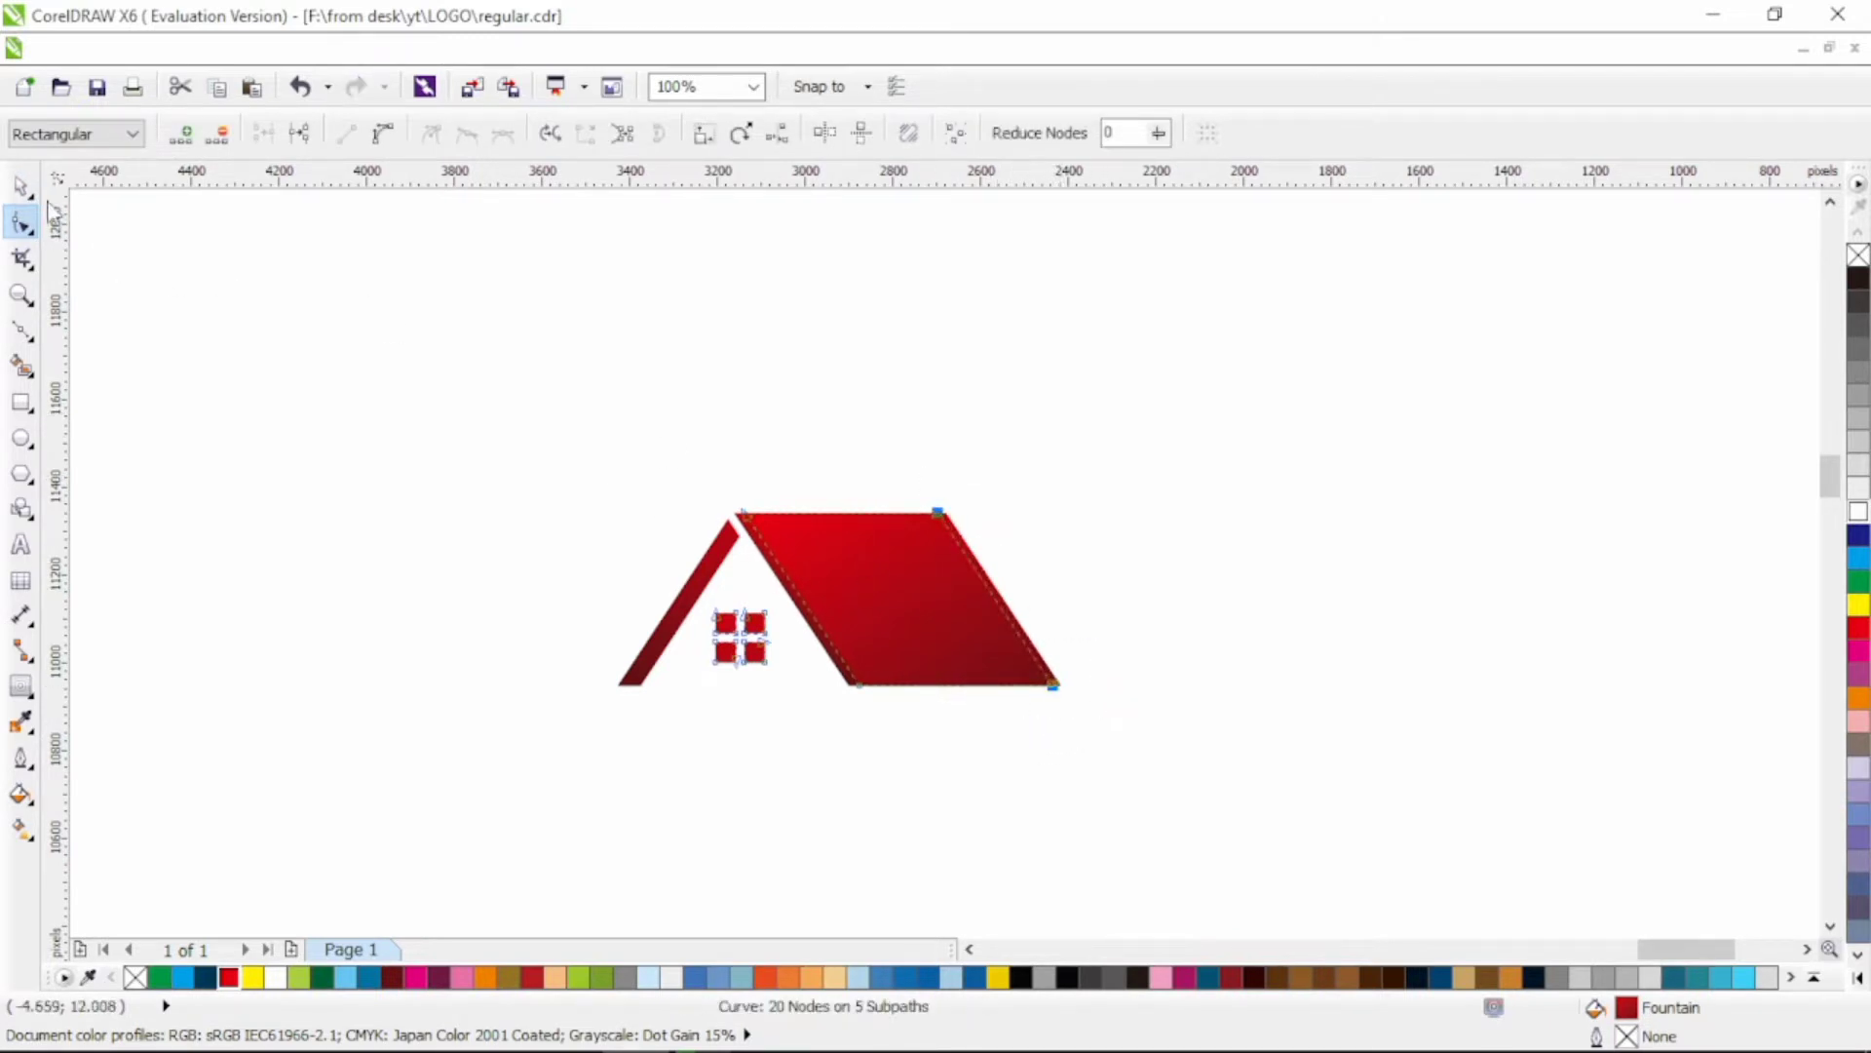
key("space")
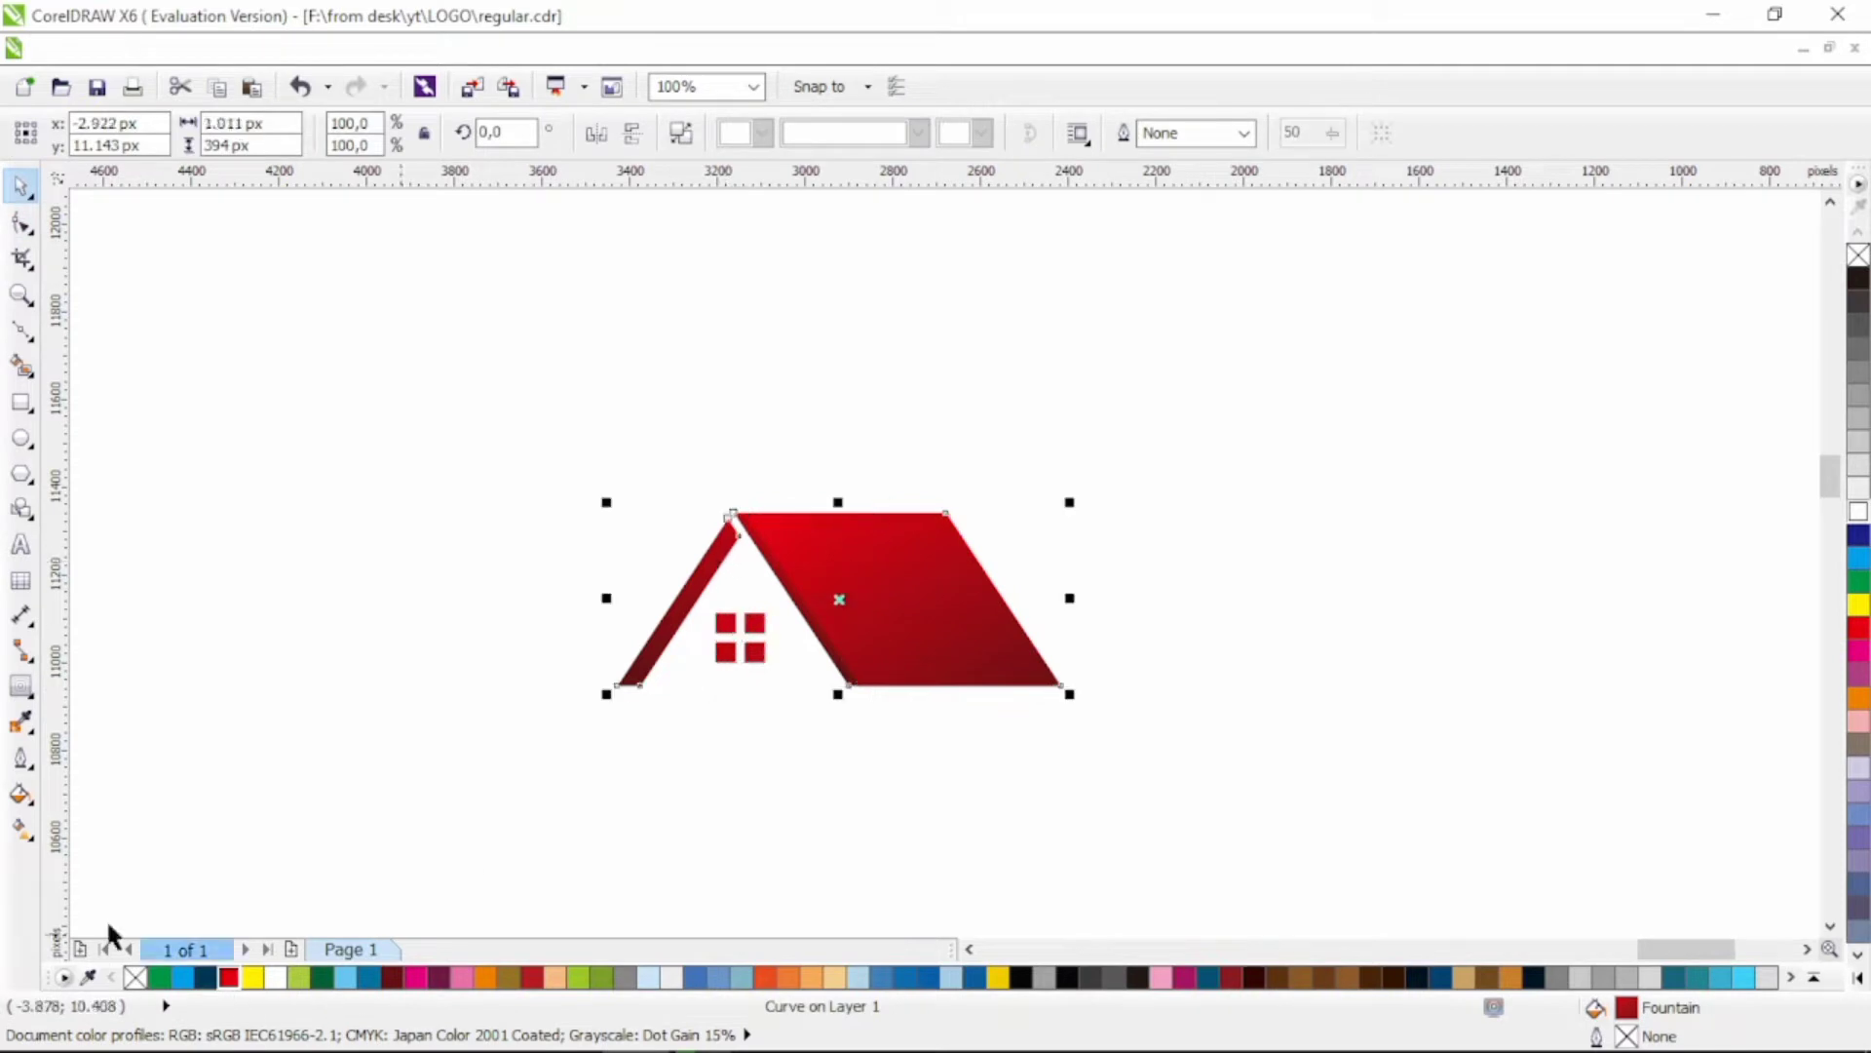
Step: Redraw the back roof shape's linear gradient vertically at 90° from dark red up to red
left_click(20, 829)
left_click_drag(836, 620, 836, 449)
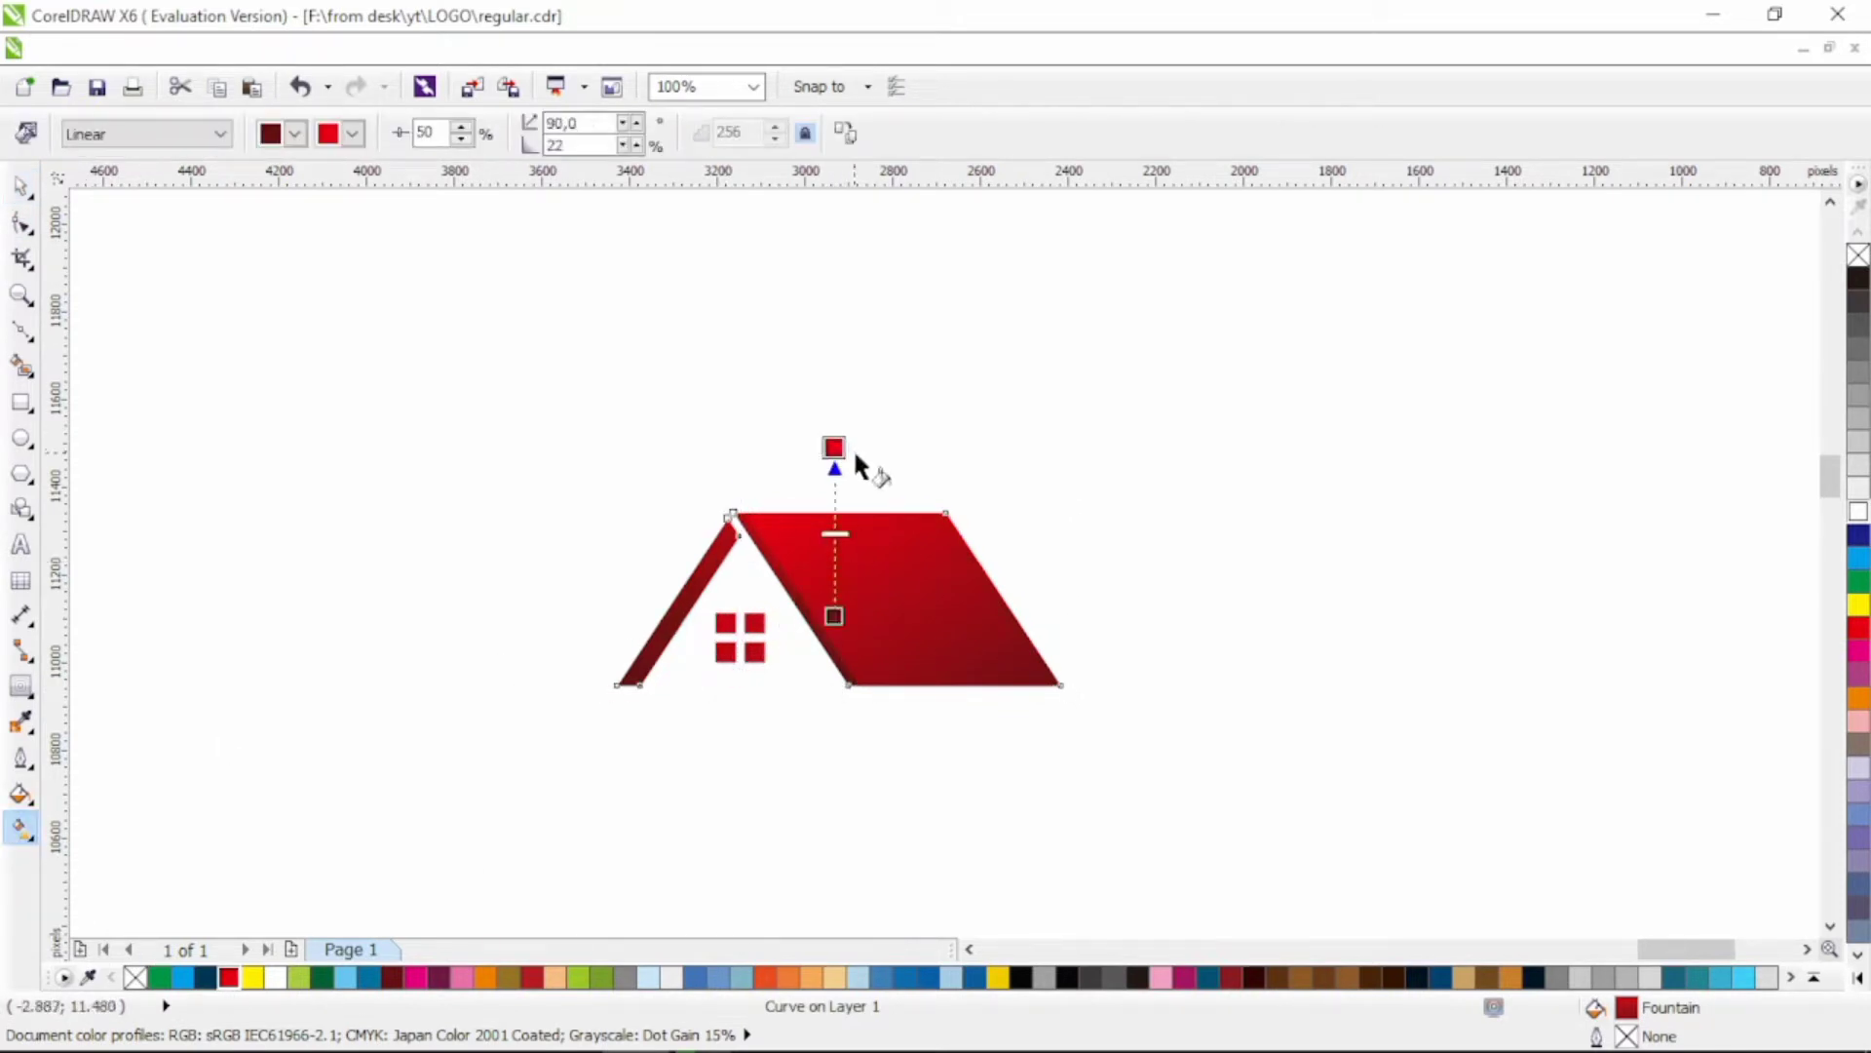
left_click(20, 186)
left_click(268, 283)
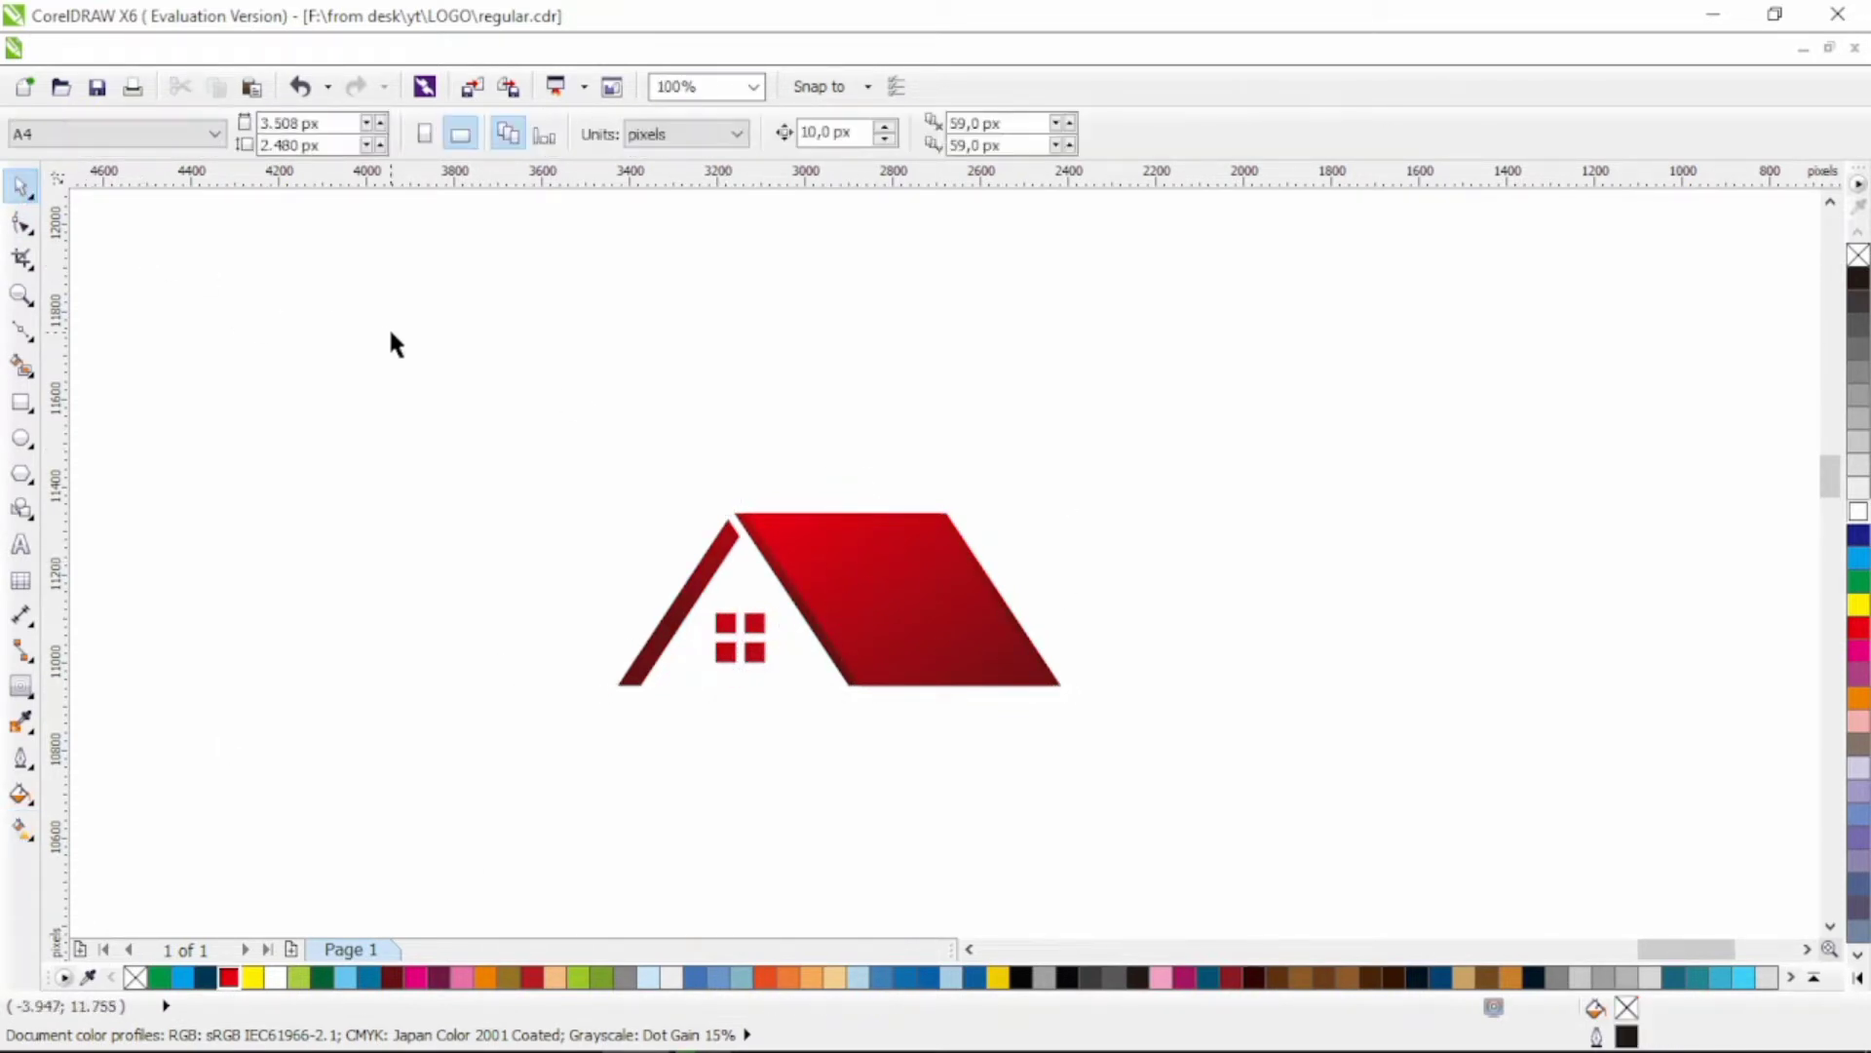
Step: Duplicate the whole house to the right of the original and mirror the copy horizontally
left_click_drag(1026, 756, 1145, 783)
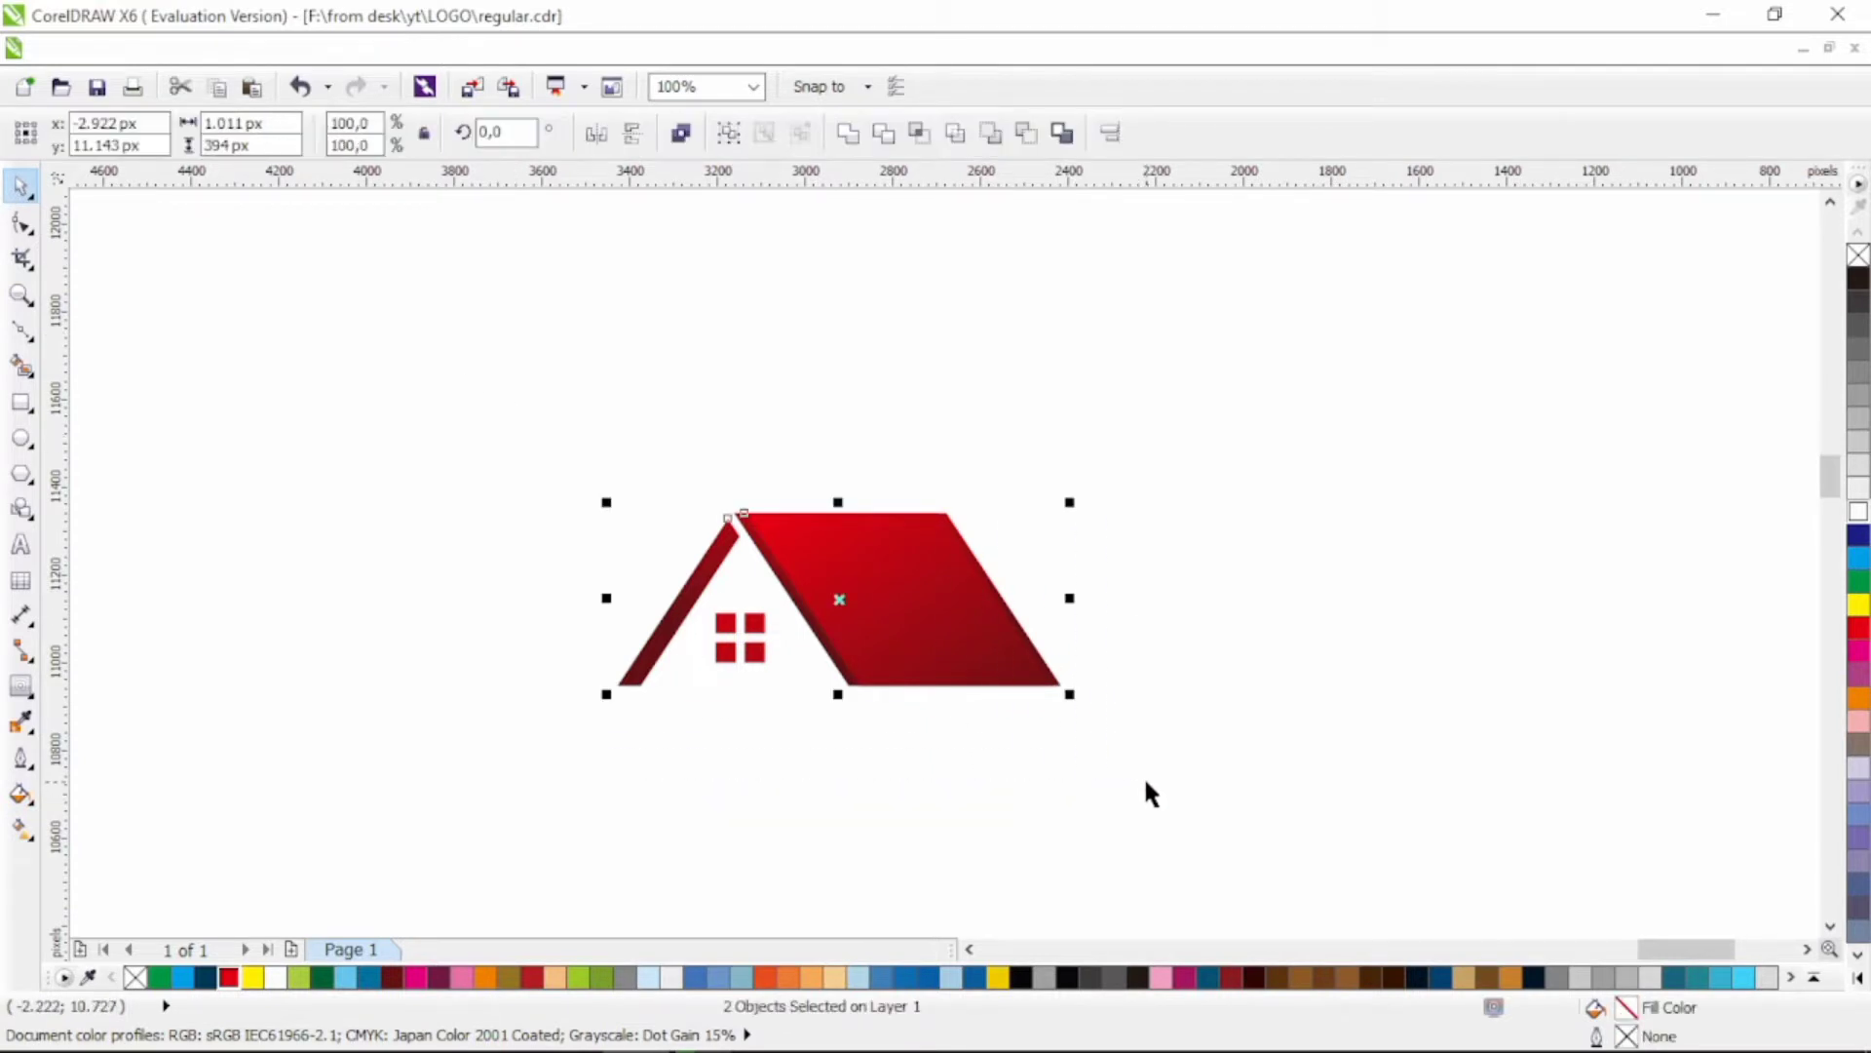
left_click(1185, 729)
left_click_drag(1160, 387, 526, 777)
left_click_drag(843, 598, 1085, 599)
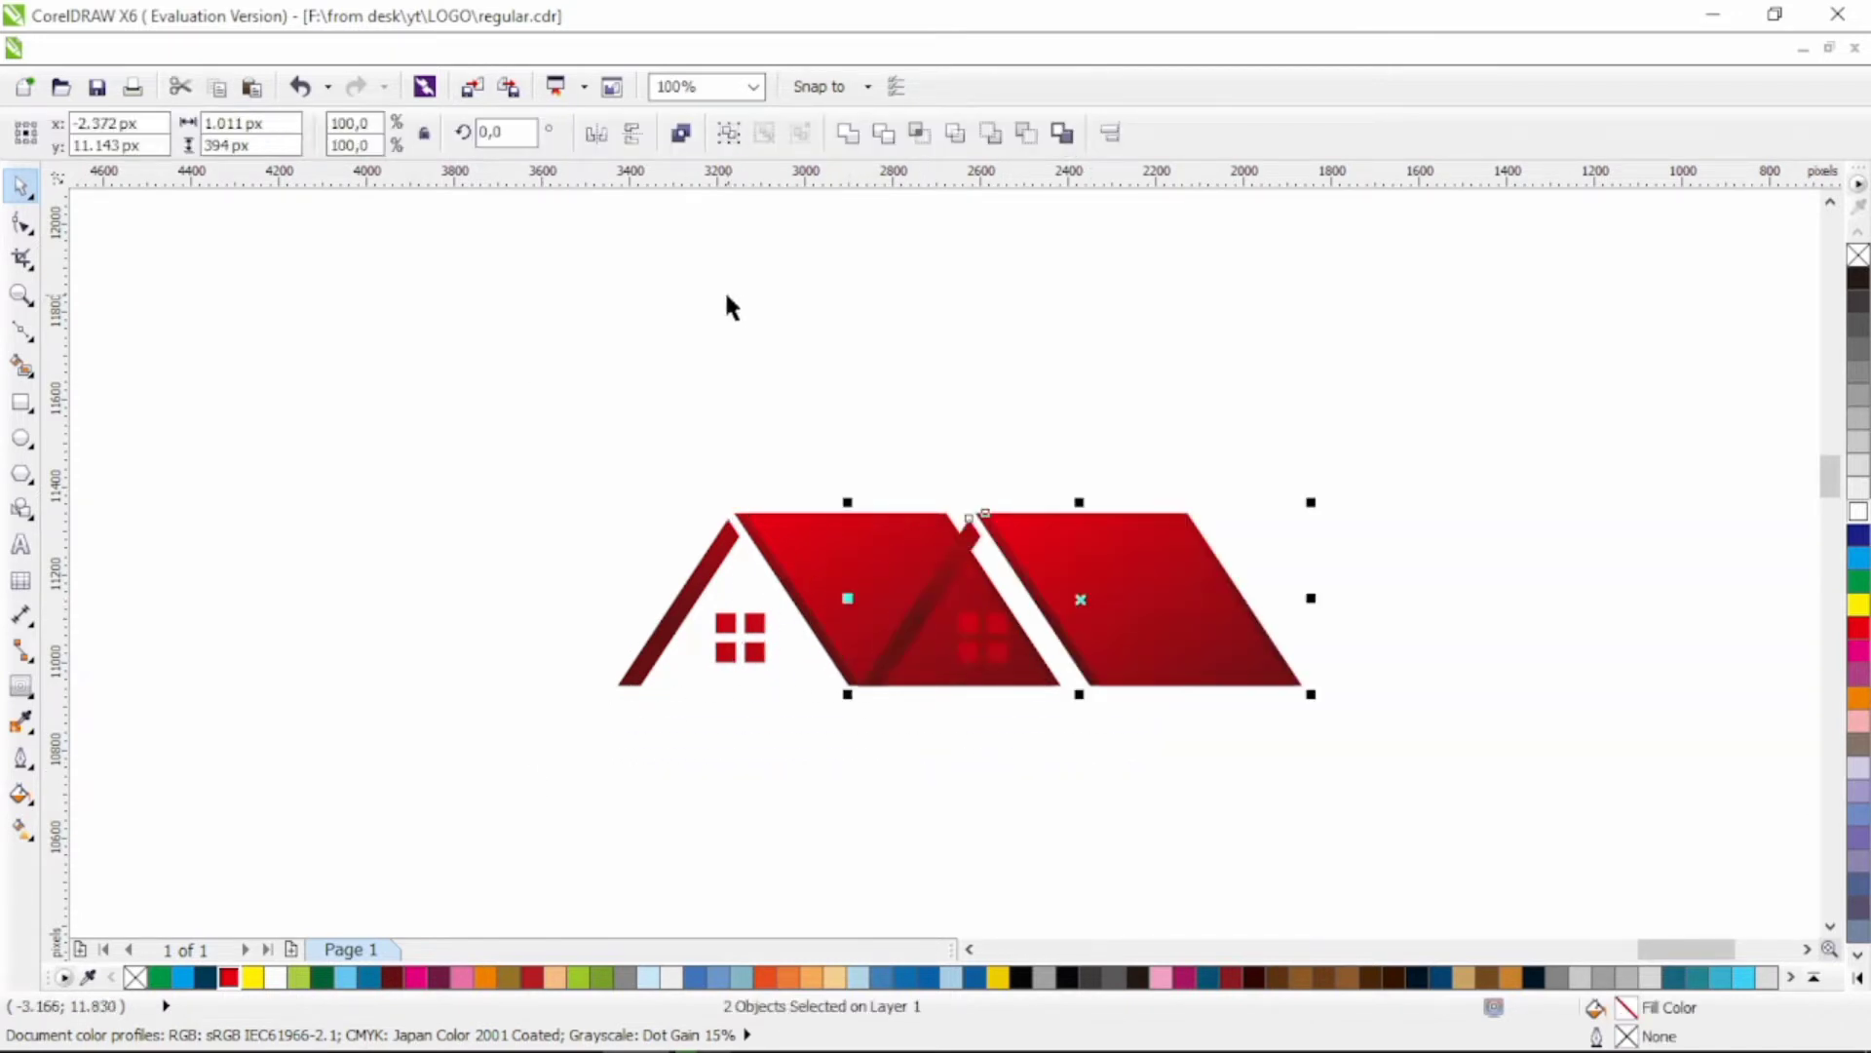
left_click(597, 134)
Step: Shrink the mirrored house to about 680 by 265 px and position it over the larger house's lower right end, bases aligned
left_click_drag(1309, 507, 1239, 566)
left_click_drag(1072, 582, 1081, 580)
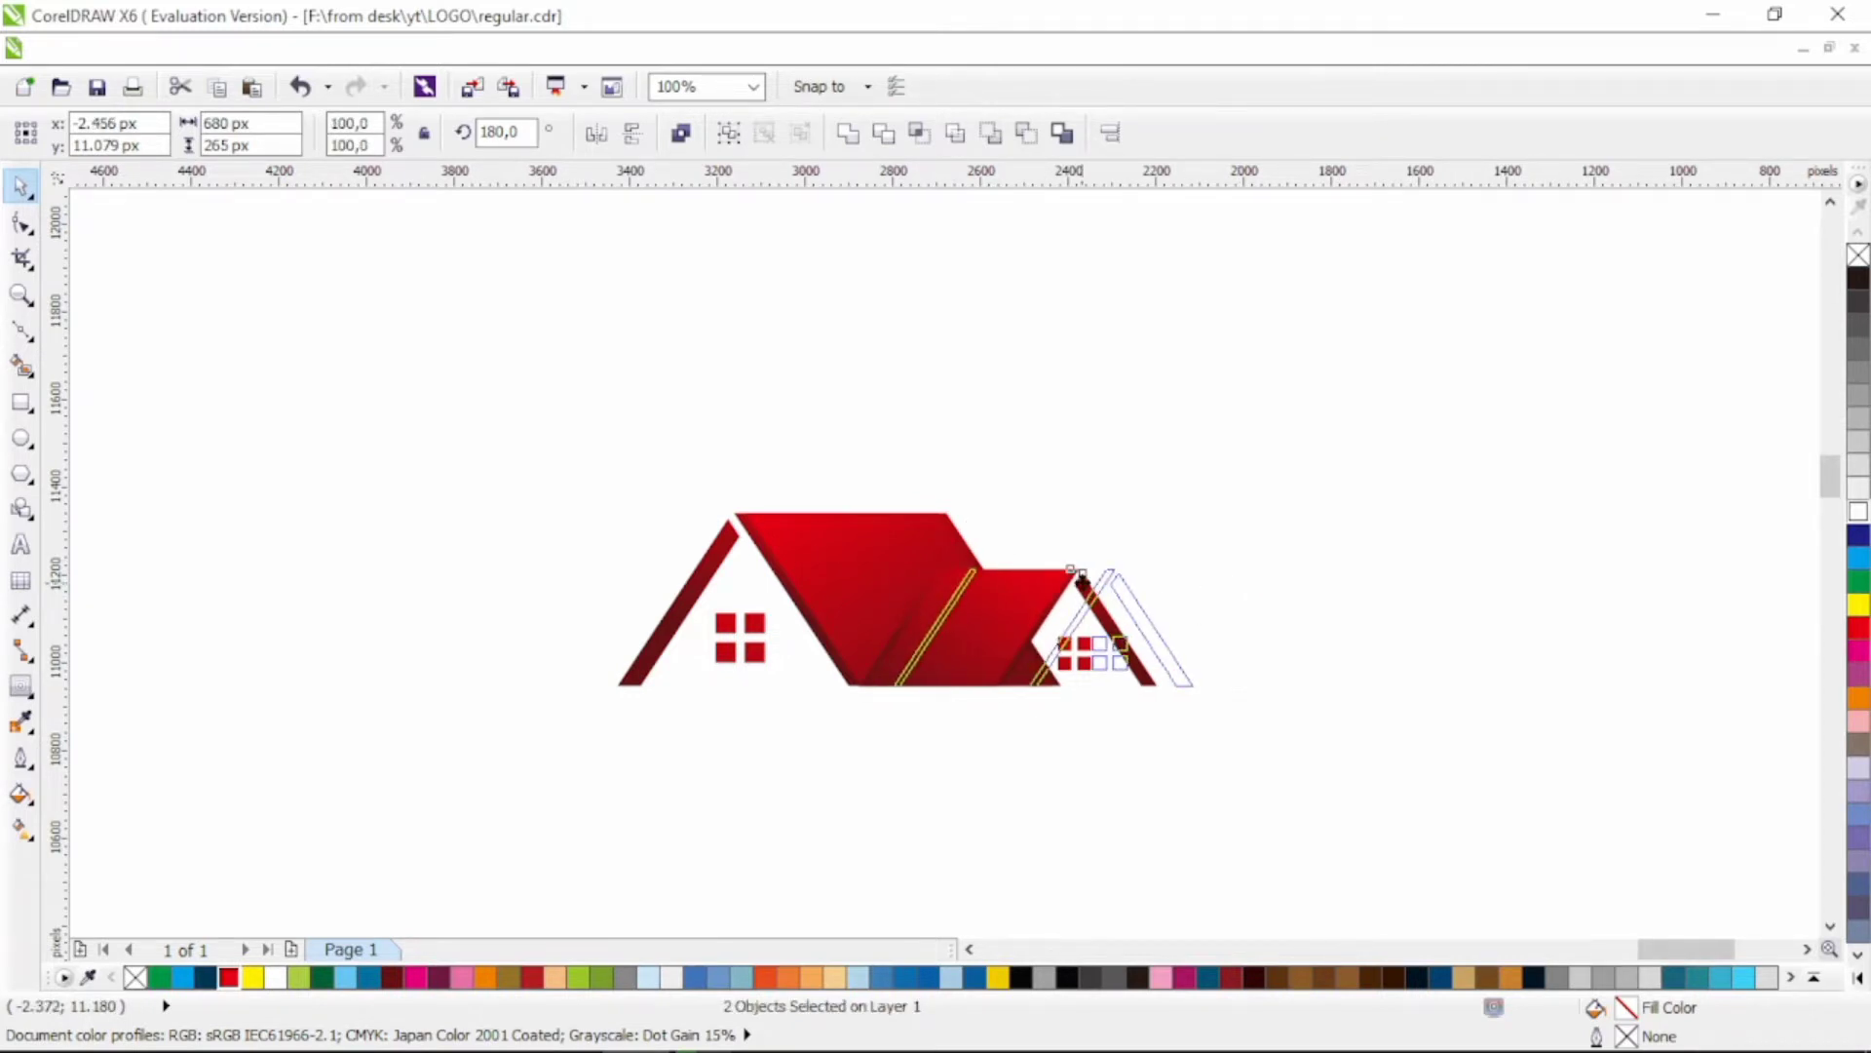
left_click_drag(1082, 581, 1097, 582)
left_click(1117, 482)
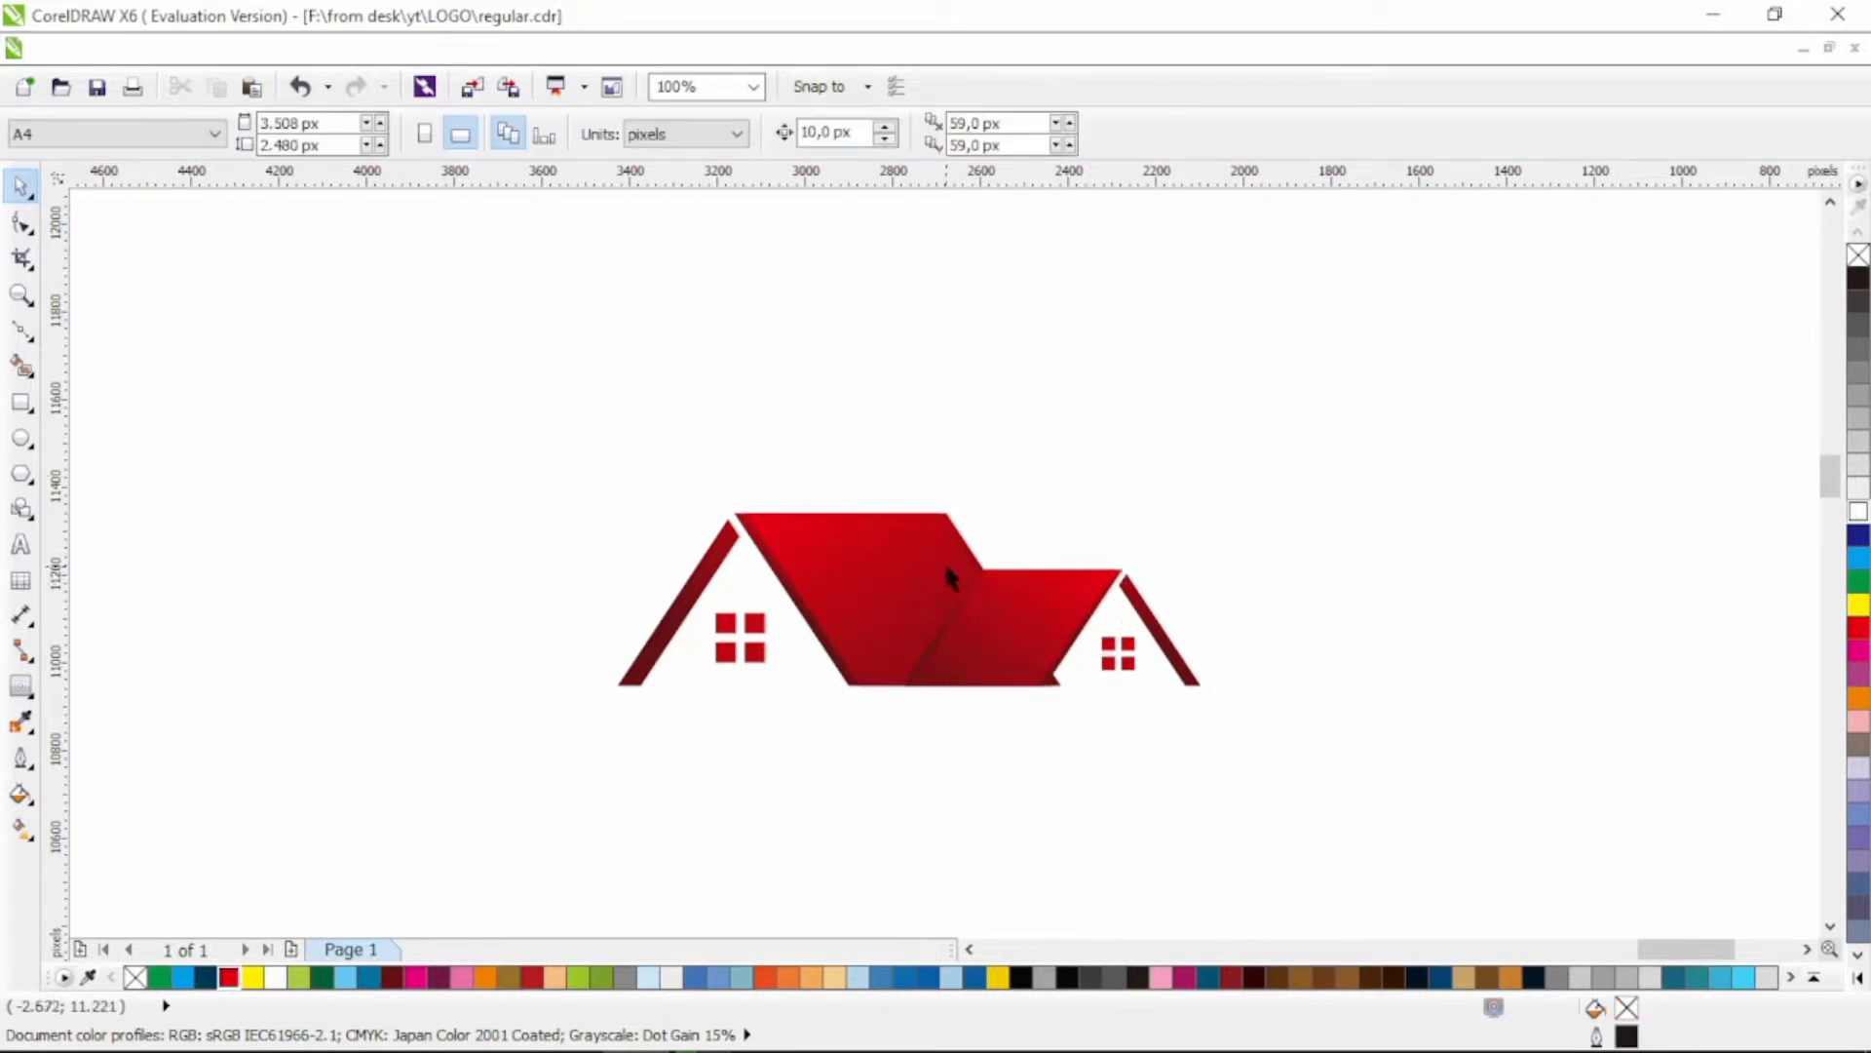
Step: Draw a rectangle about 315 by 360 px over the large roof's protruding lower right corner and trim the front roof panel with it
left_click(20, 401)
mouse_move(1104, 782)
left_mouse_down()
mouse_move(945, 635)
mouse_move(966, 622)
left_mouse_up()
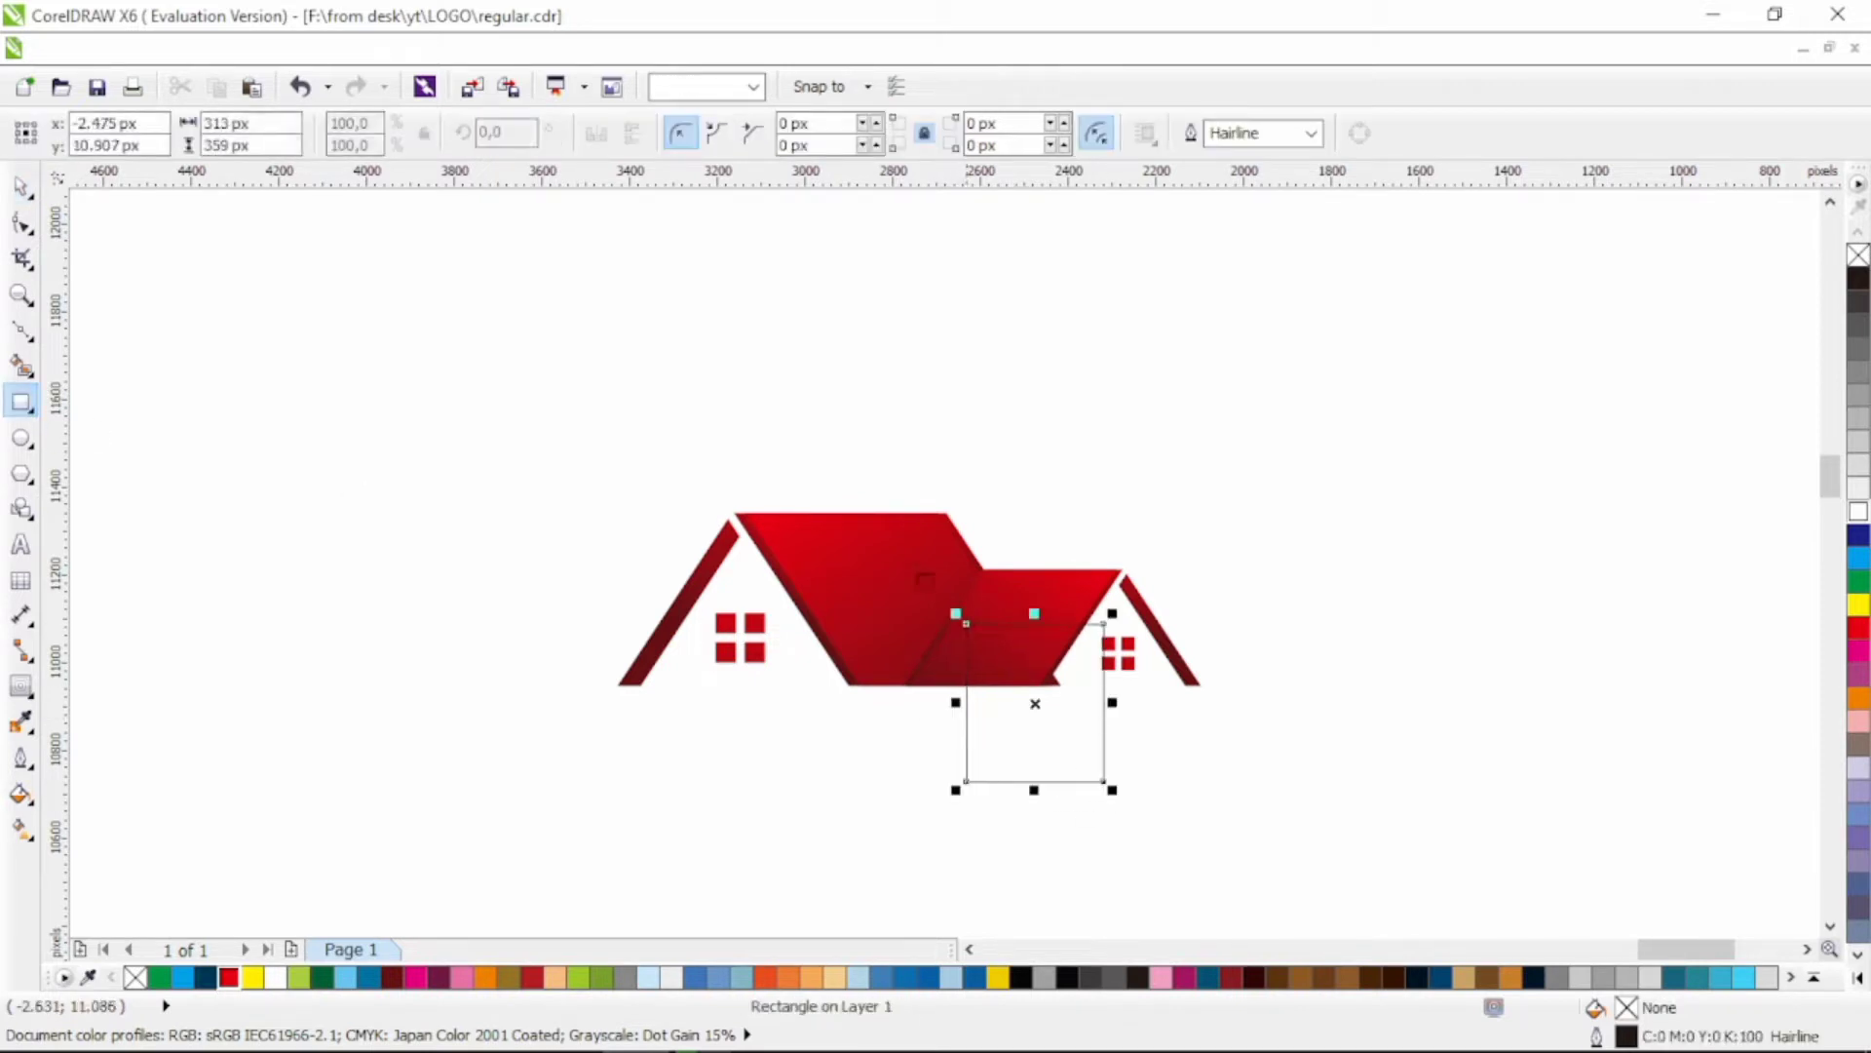
left_click(20, 185)
left_click(877, 531, "shift")
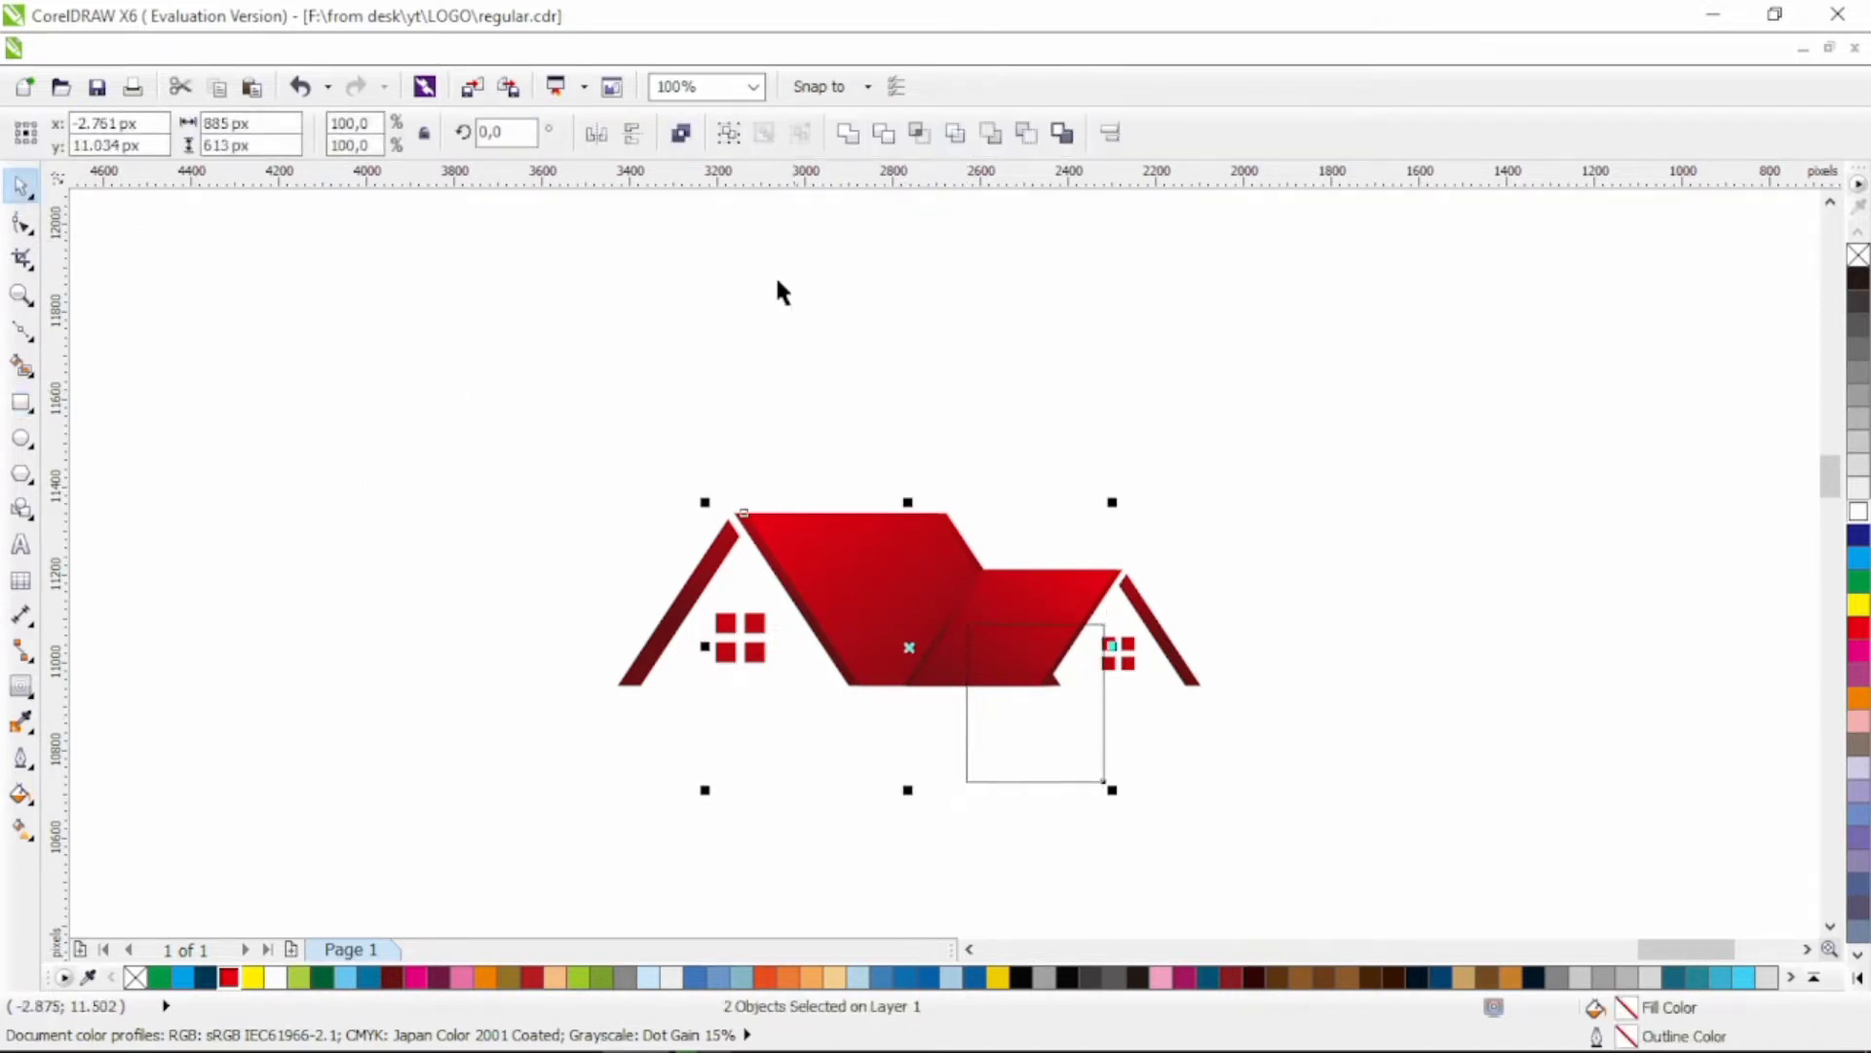
left_click(883, 133)
Step: Trim the large house's back roof shape with the same rectangle, and delete the rectangle
left_click(1105, 758)
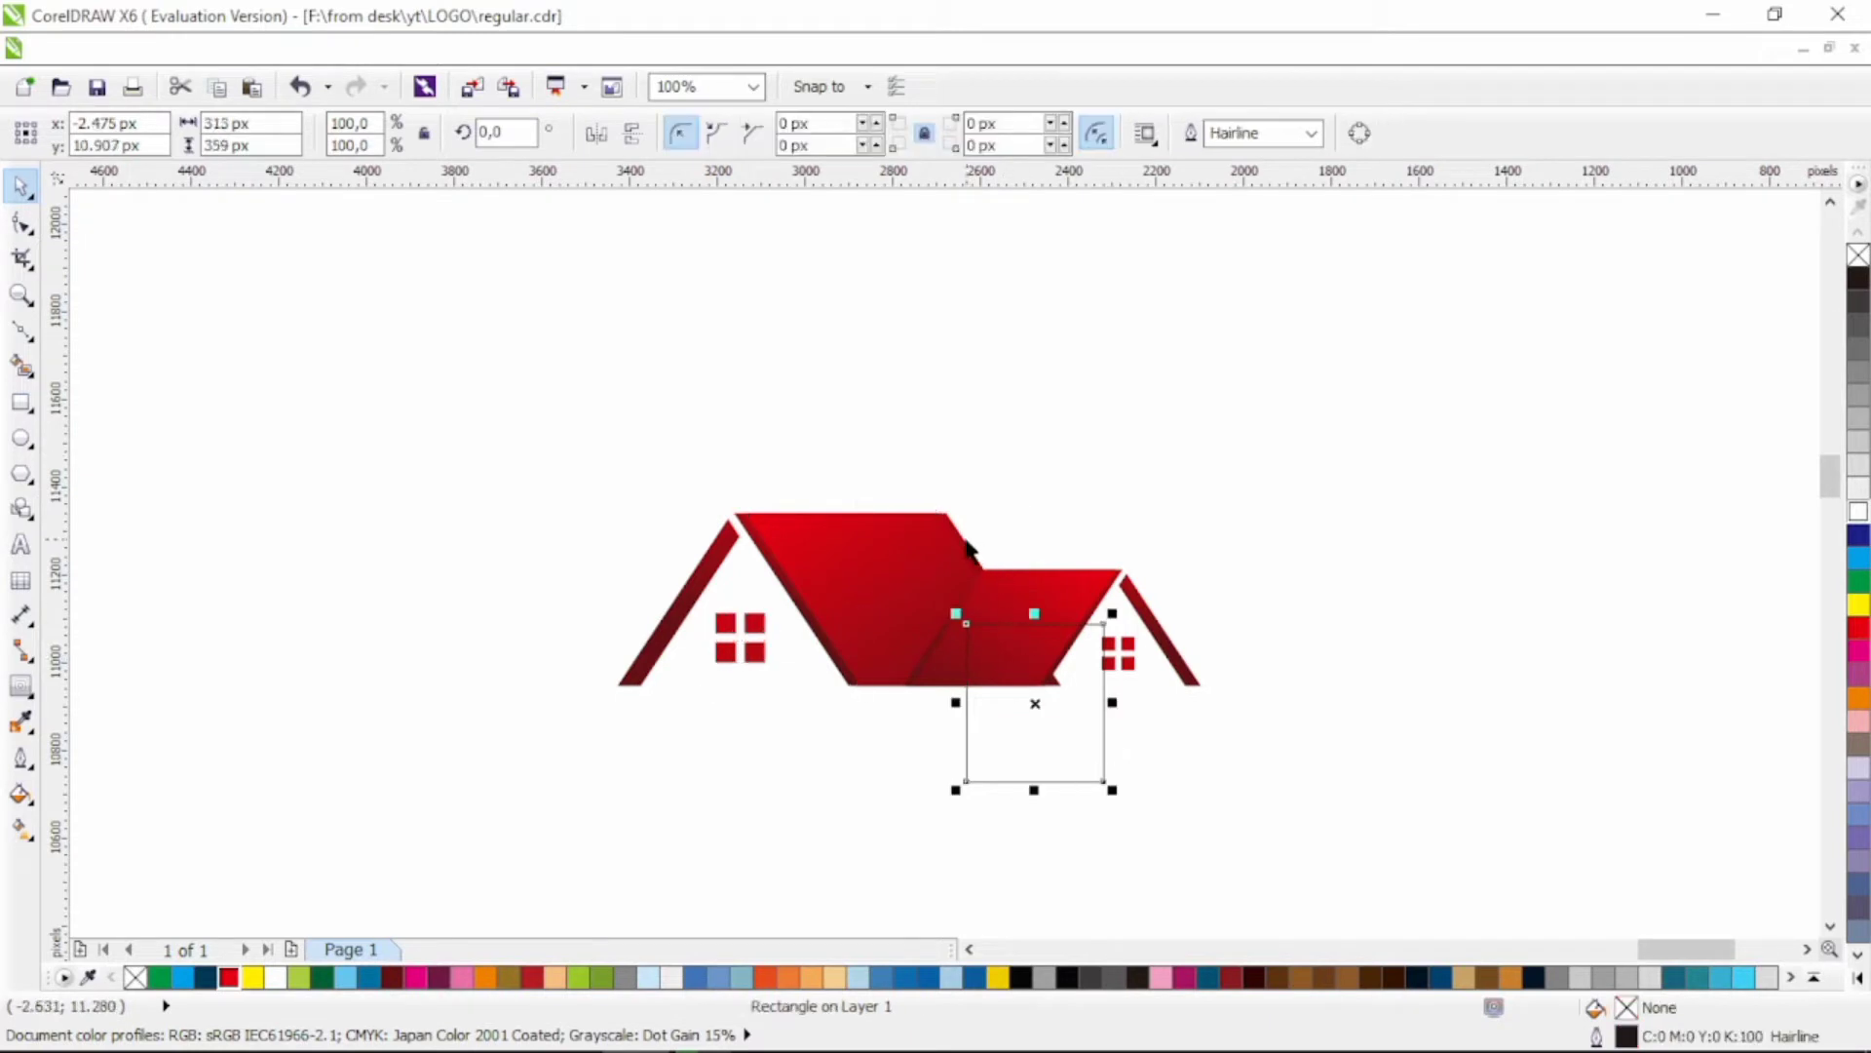
left_click(968, 546, "shift")
left_click(1103, 746)
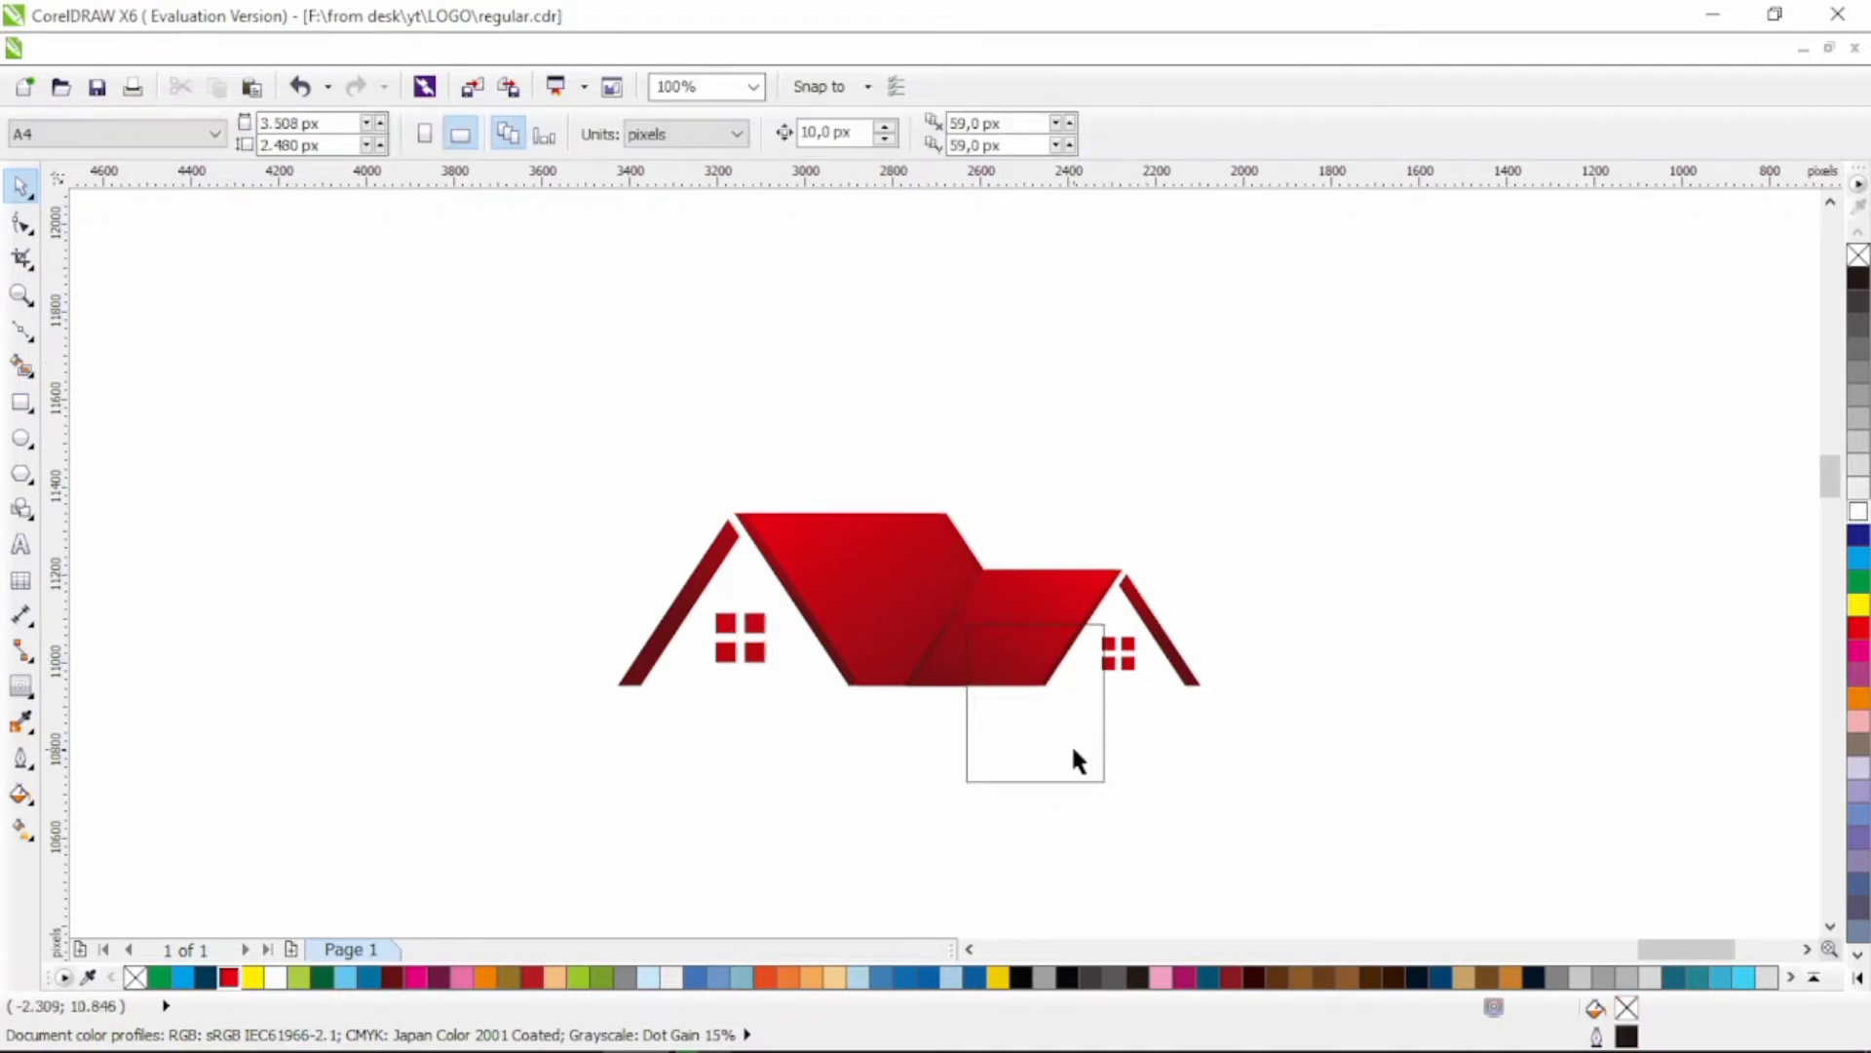
key("Delete")
Step: Duplicate the small right-hand house to the right, group the copy's parts and mirror it horizontally
left_click(1123, 645)
left_click_drag(1291, 511, 884, 726)
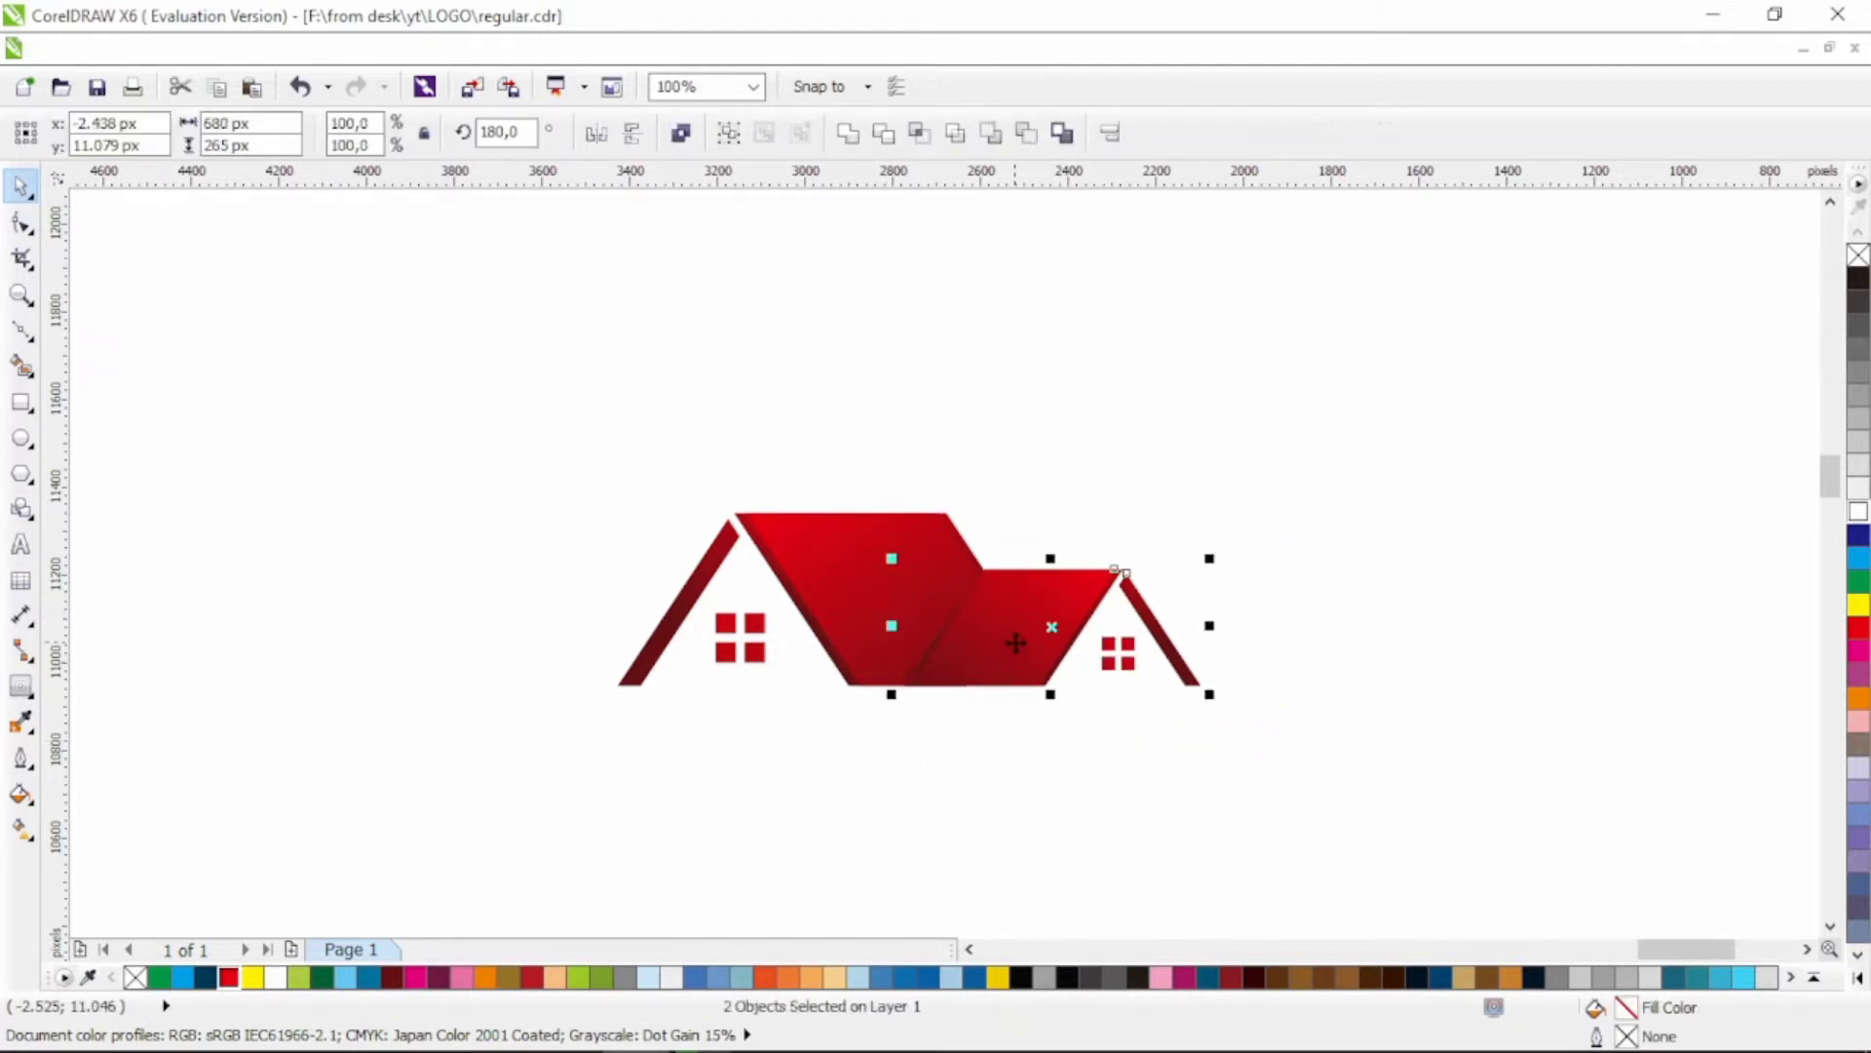
left_click_drag(1005, 640, 1069, 671)
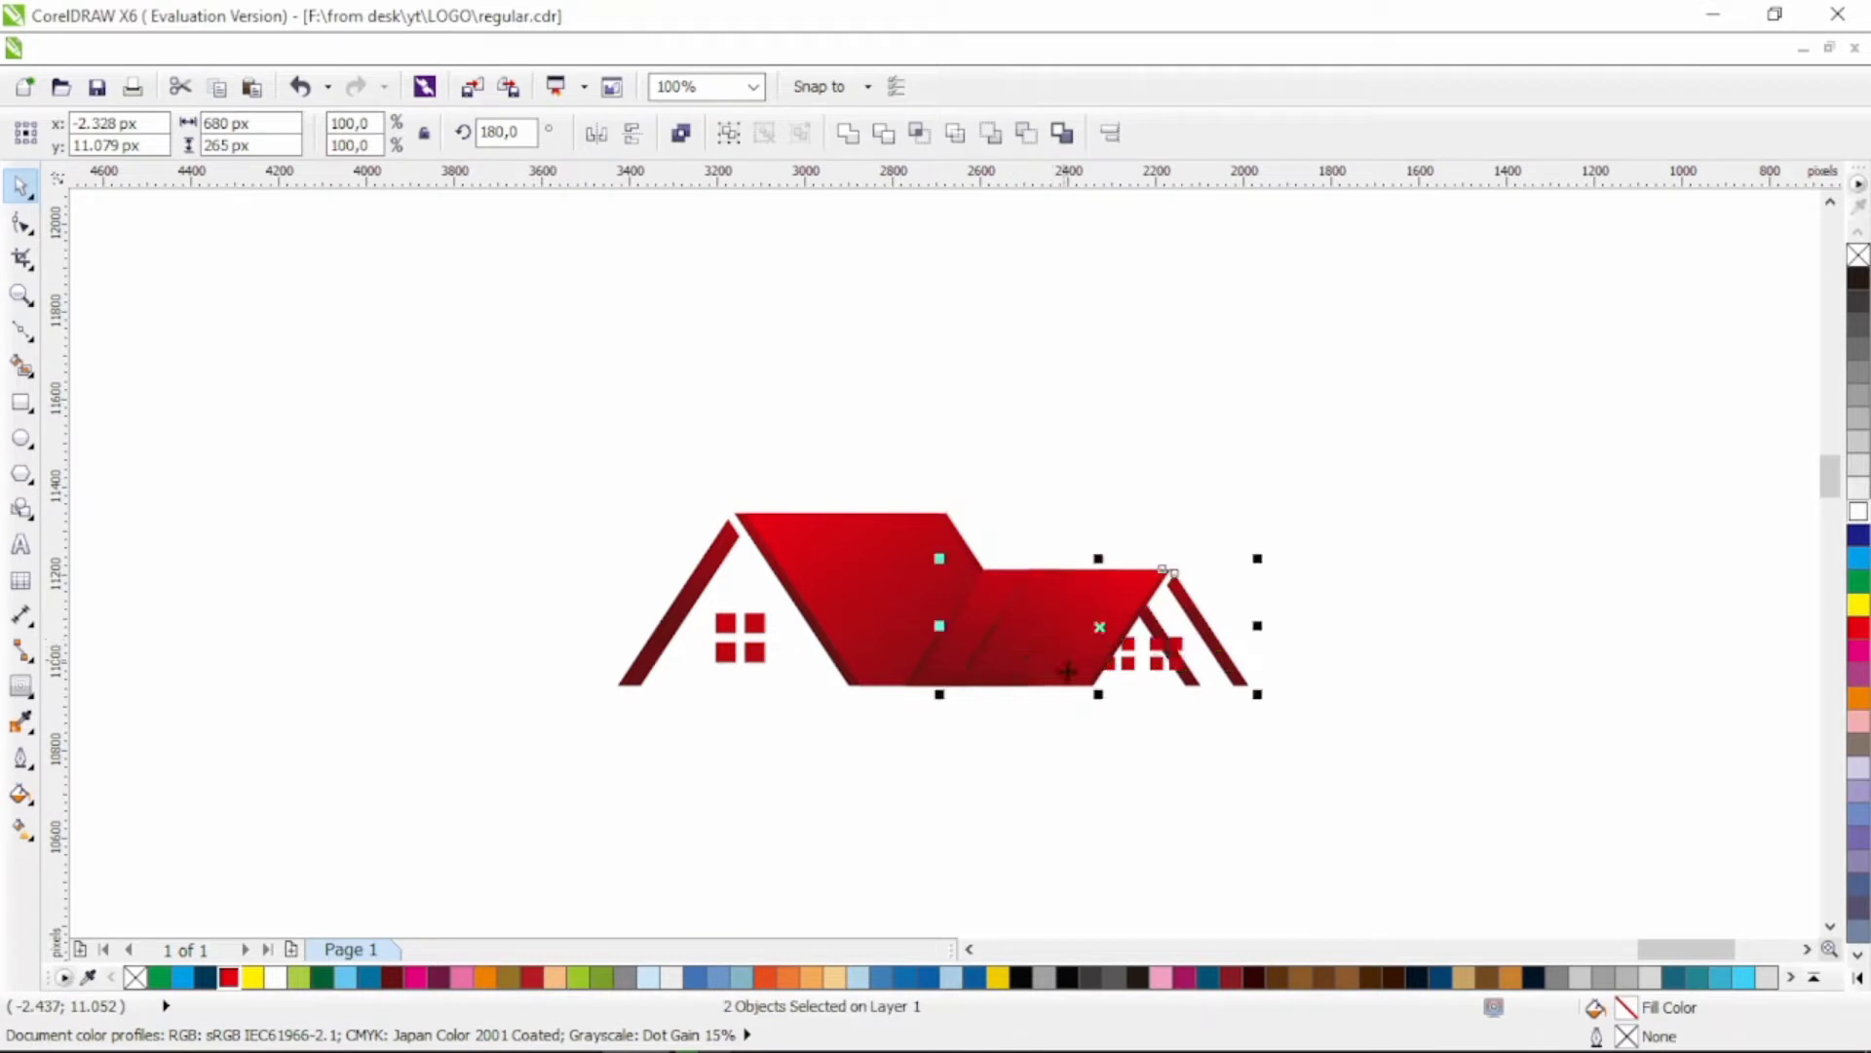
key("ctrl+g")
left_click(596, 133)
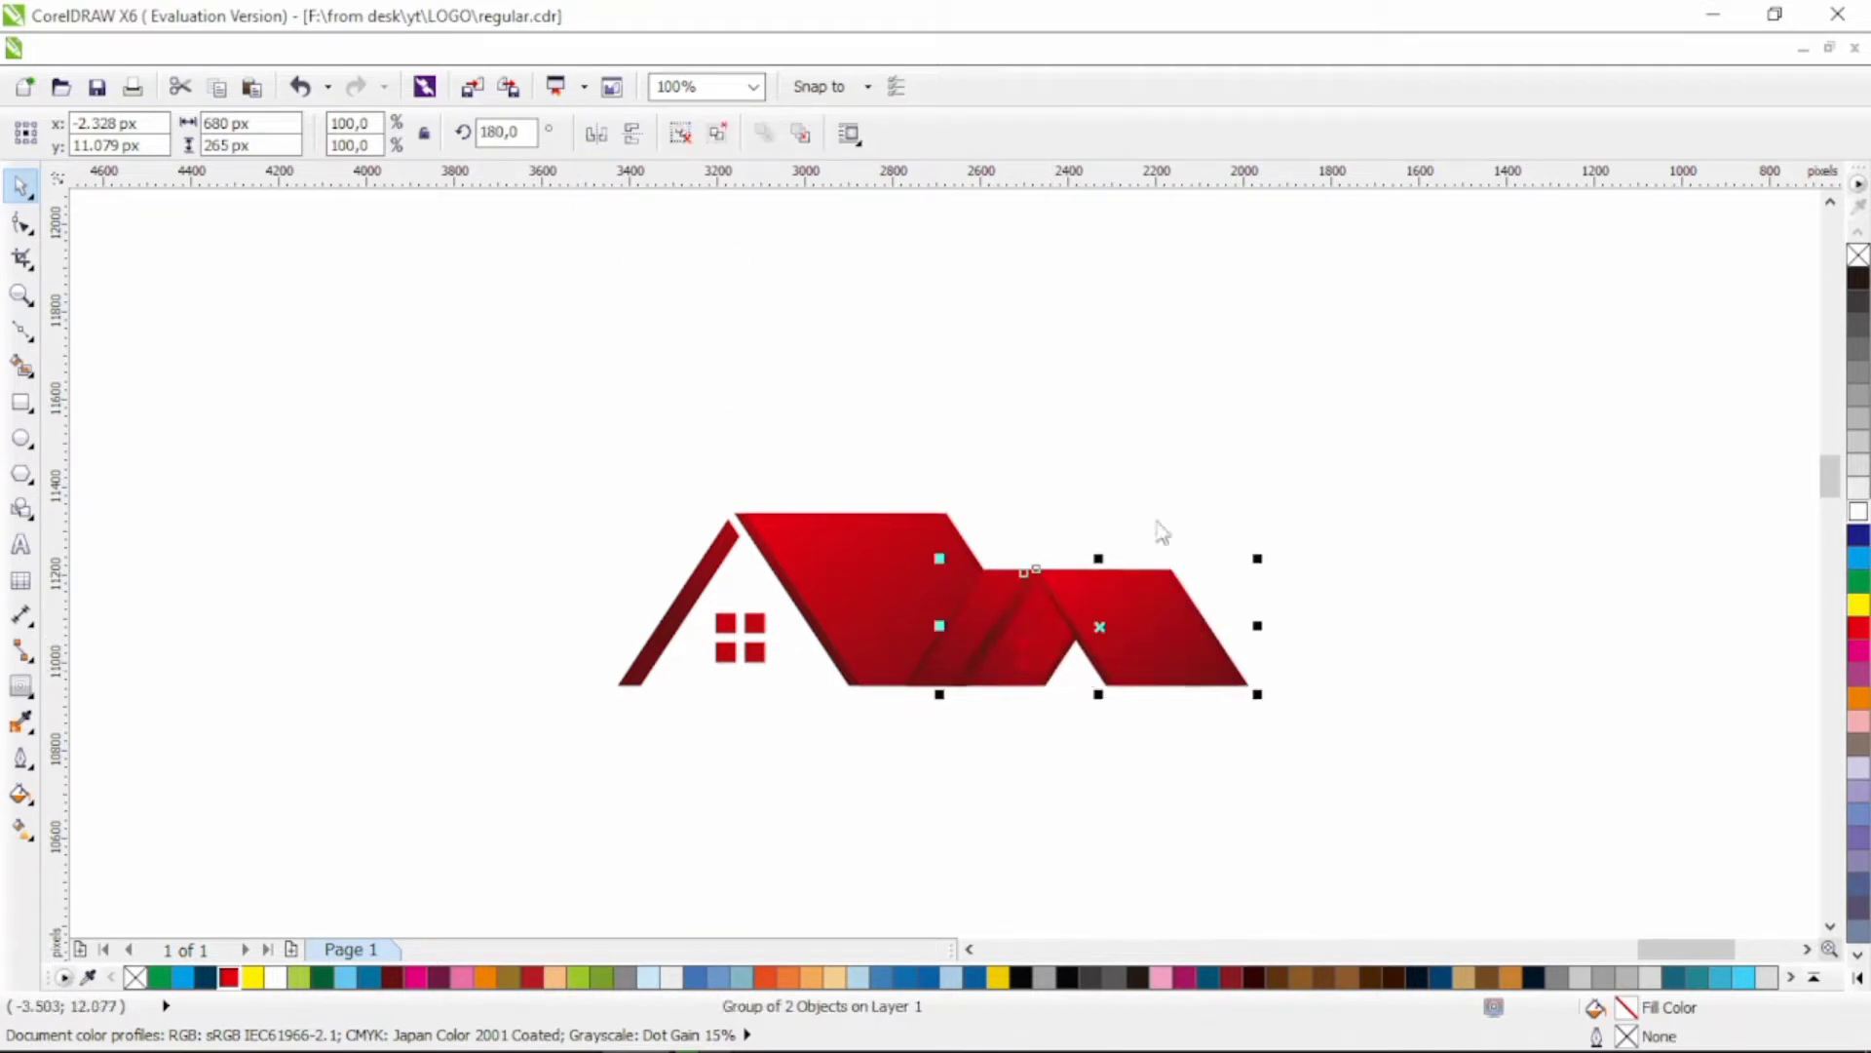
Step: Enlarge the mirrored house to about 2216 by 863 px and move it so its base lines up with the smaller houses
left_click_drag(1262, 557, 1403, 419)
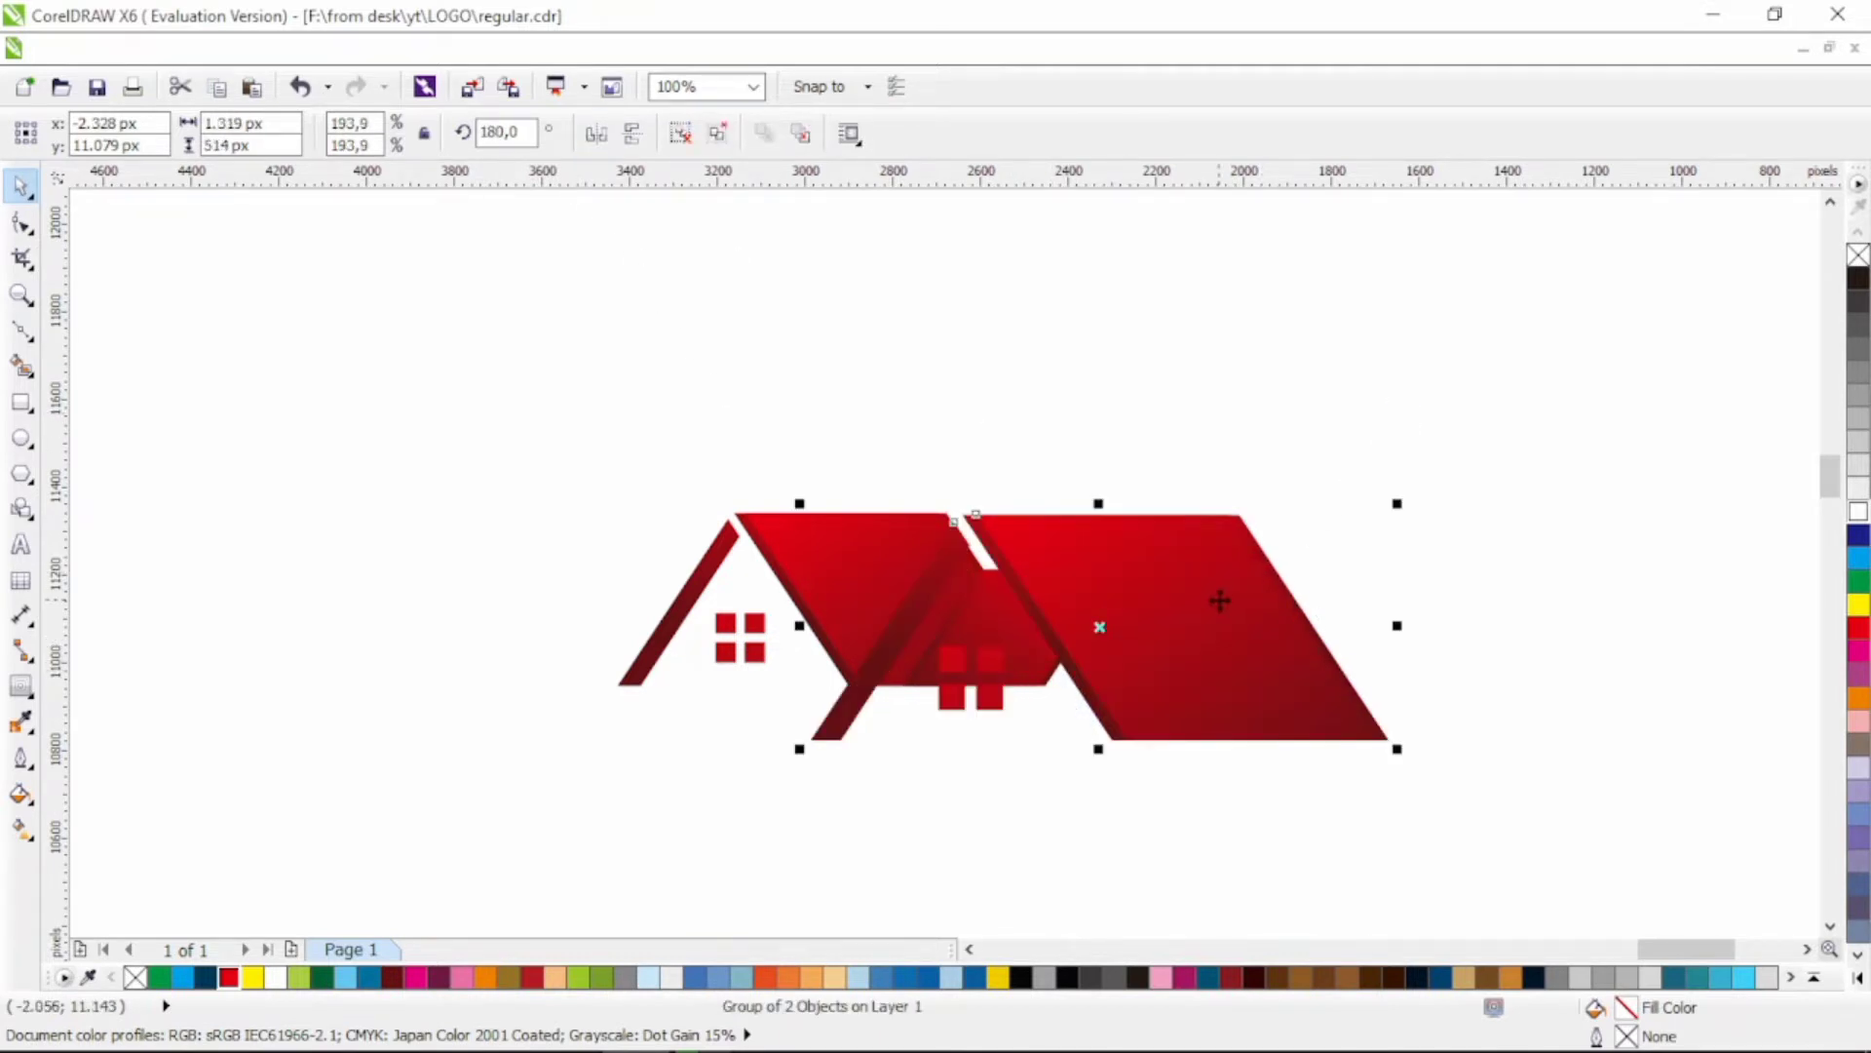
left_click_drag(1219, 600, 1218, 496)
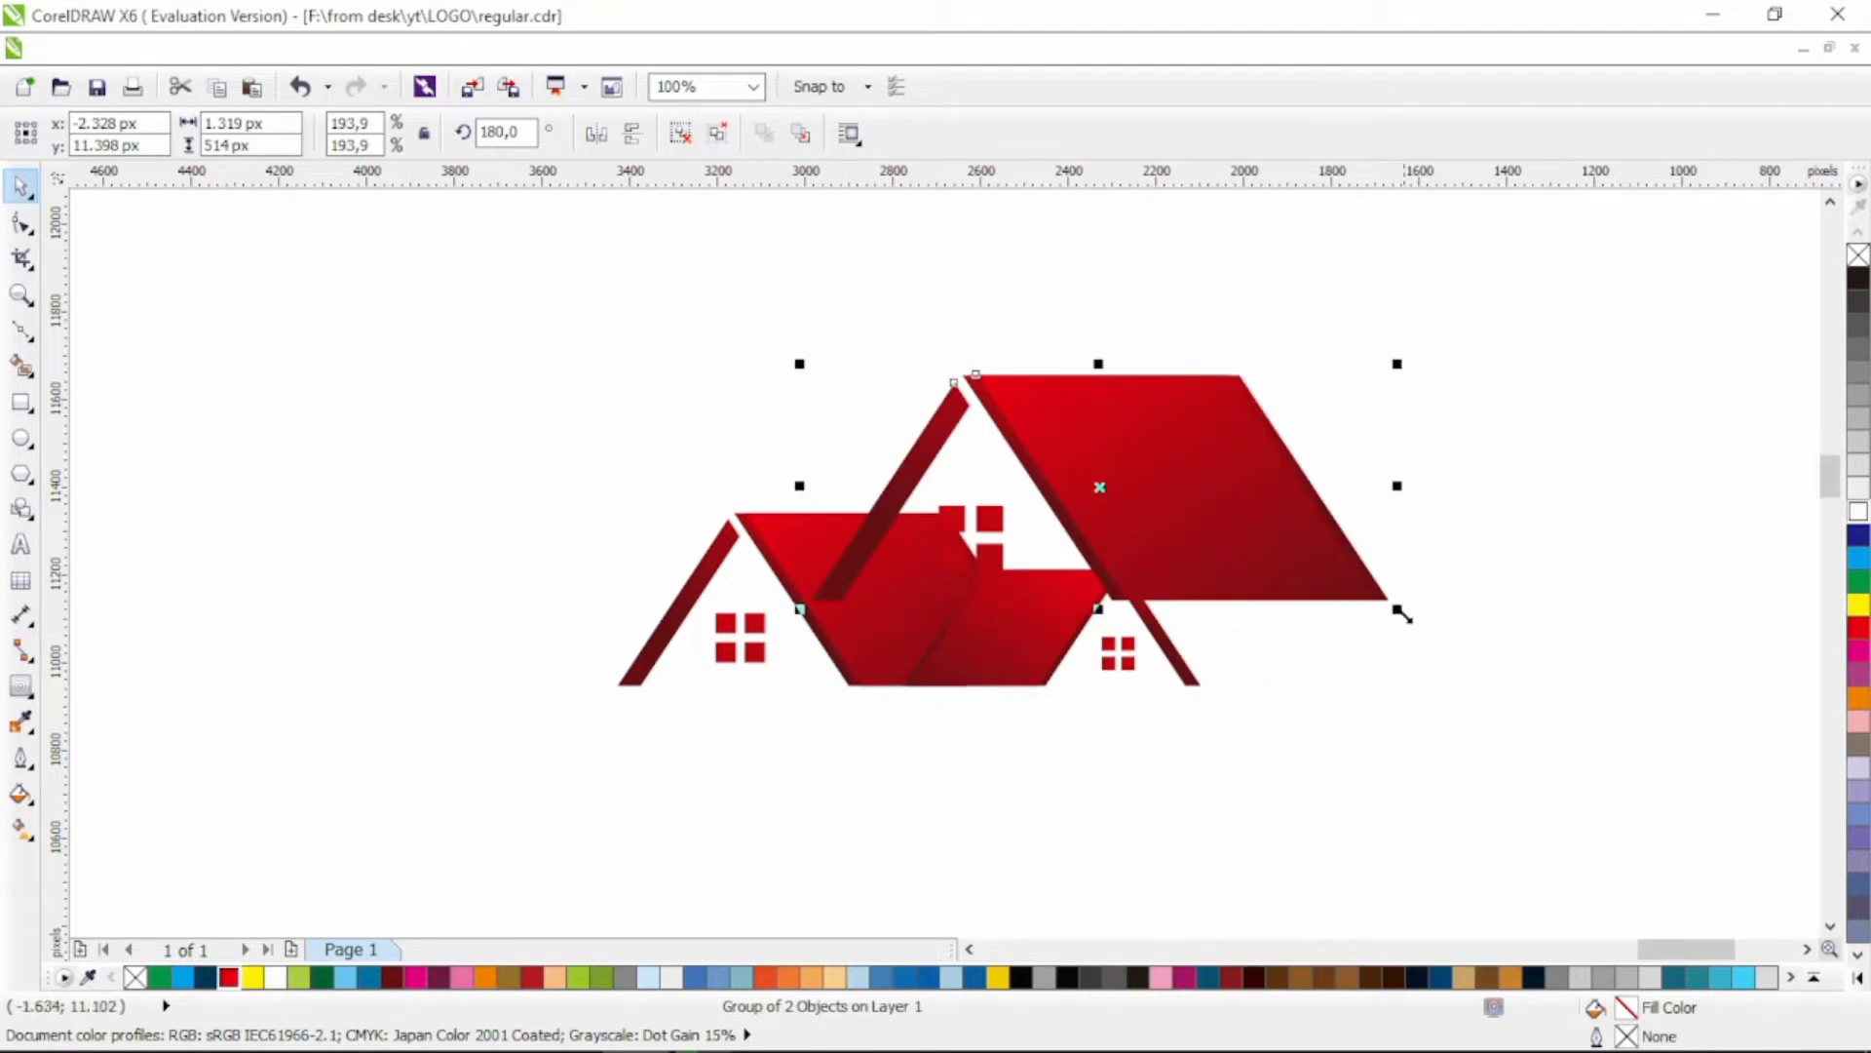
left_click_drag(1400, 612, 1629, 698)
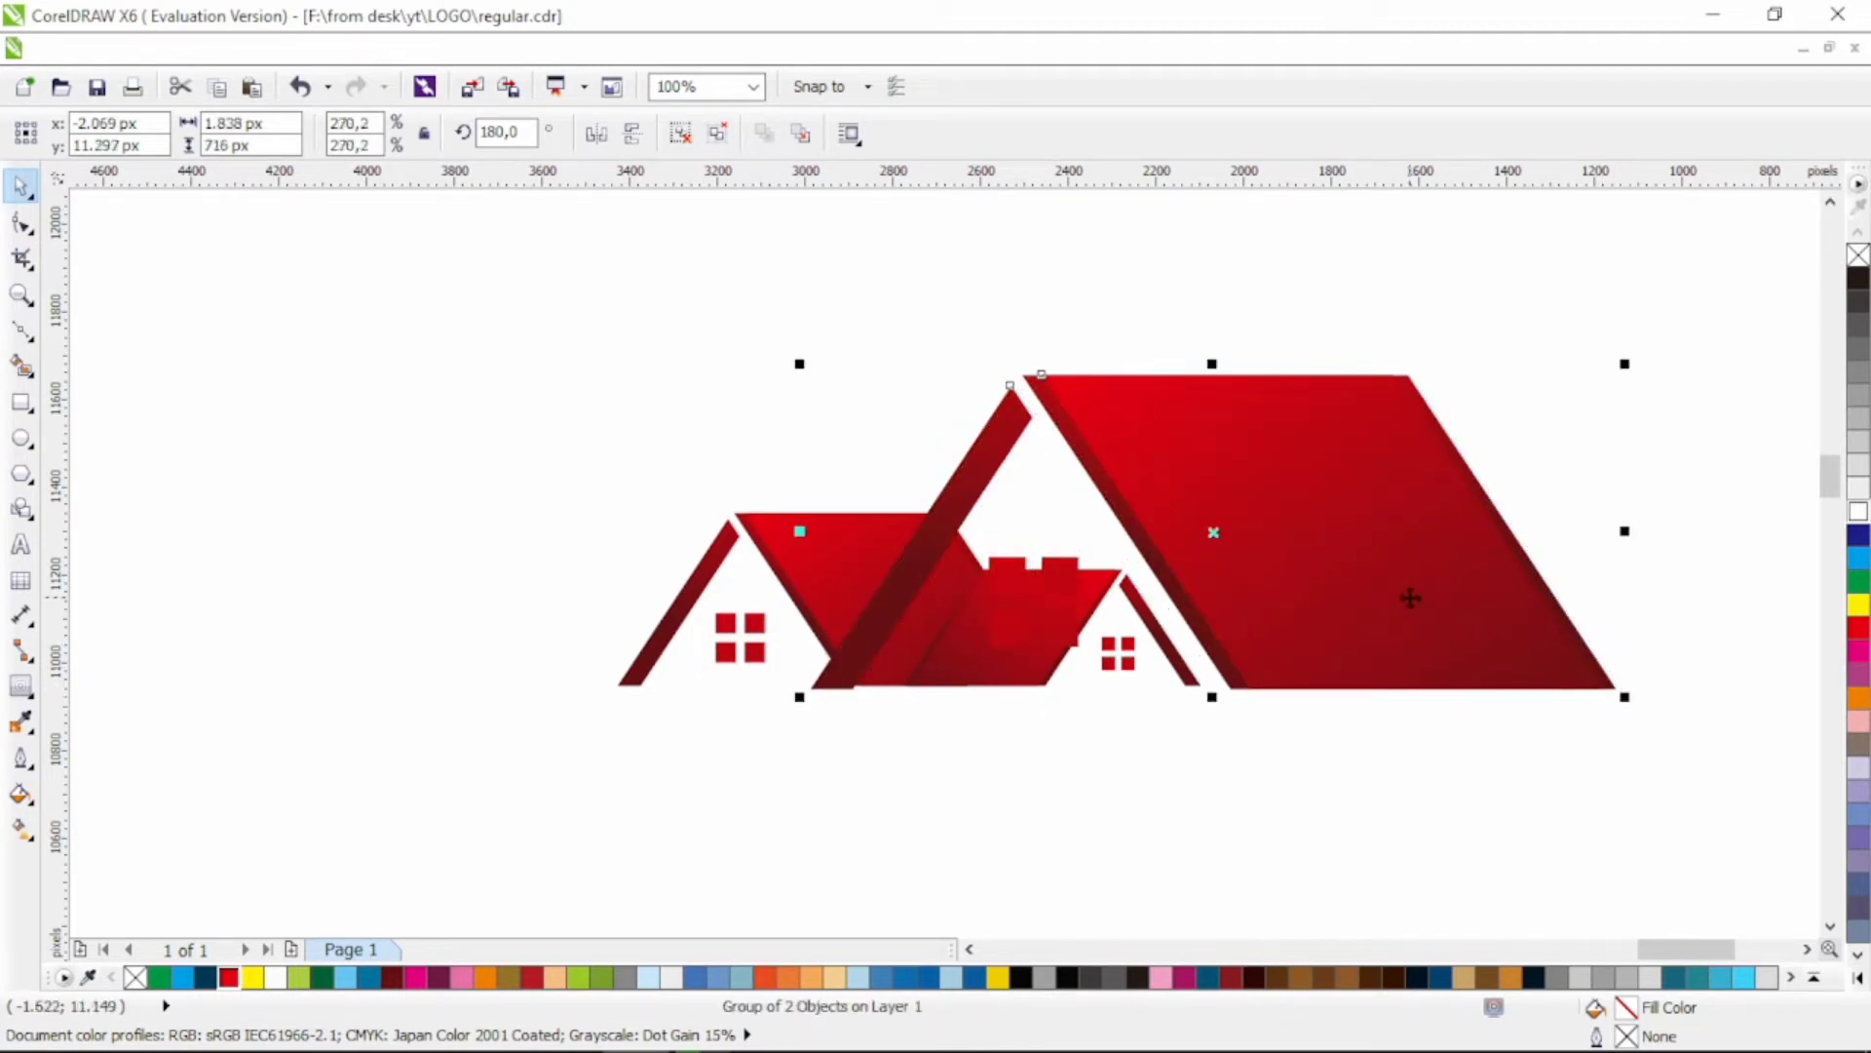
left_click_drag(1410, 597, 1342, 597)
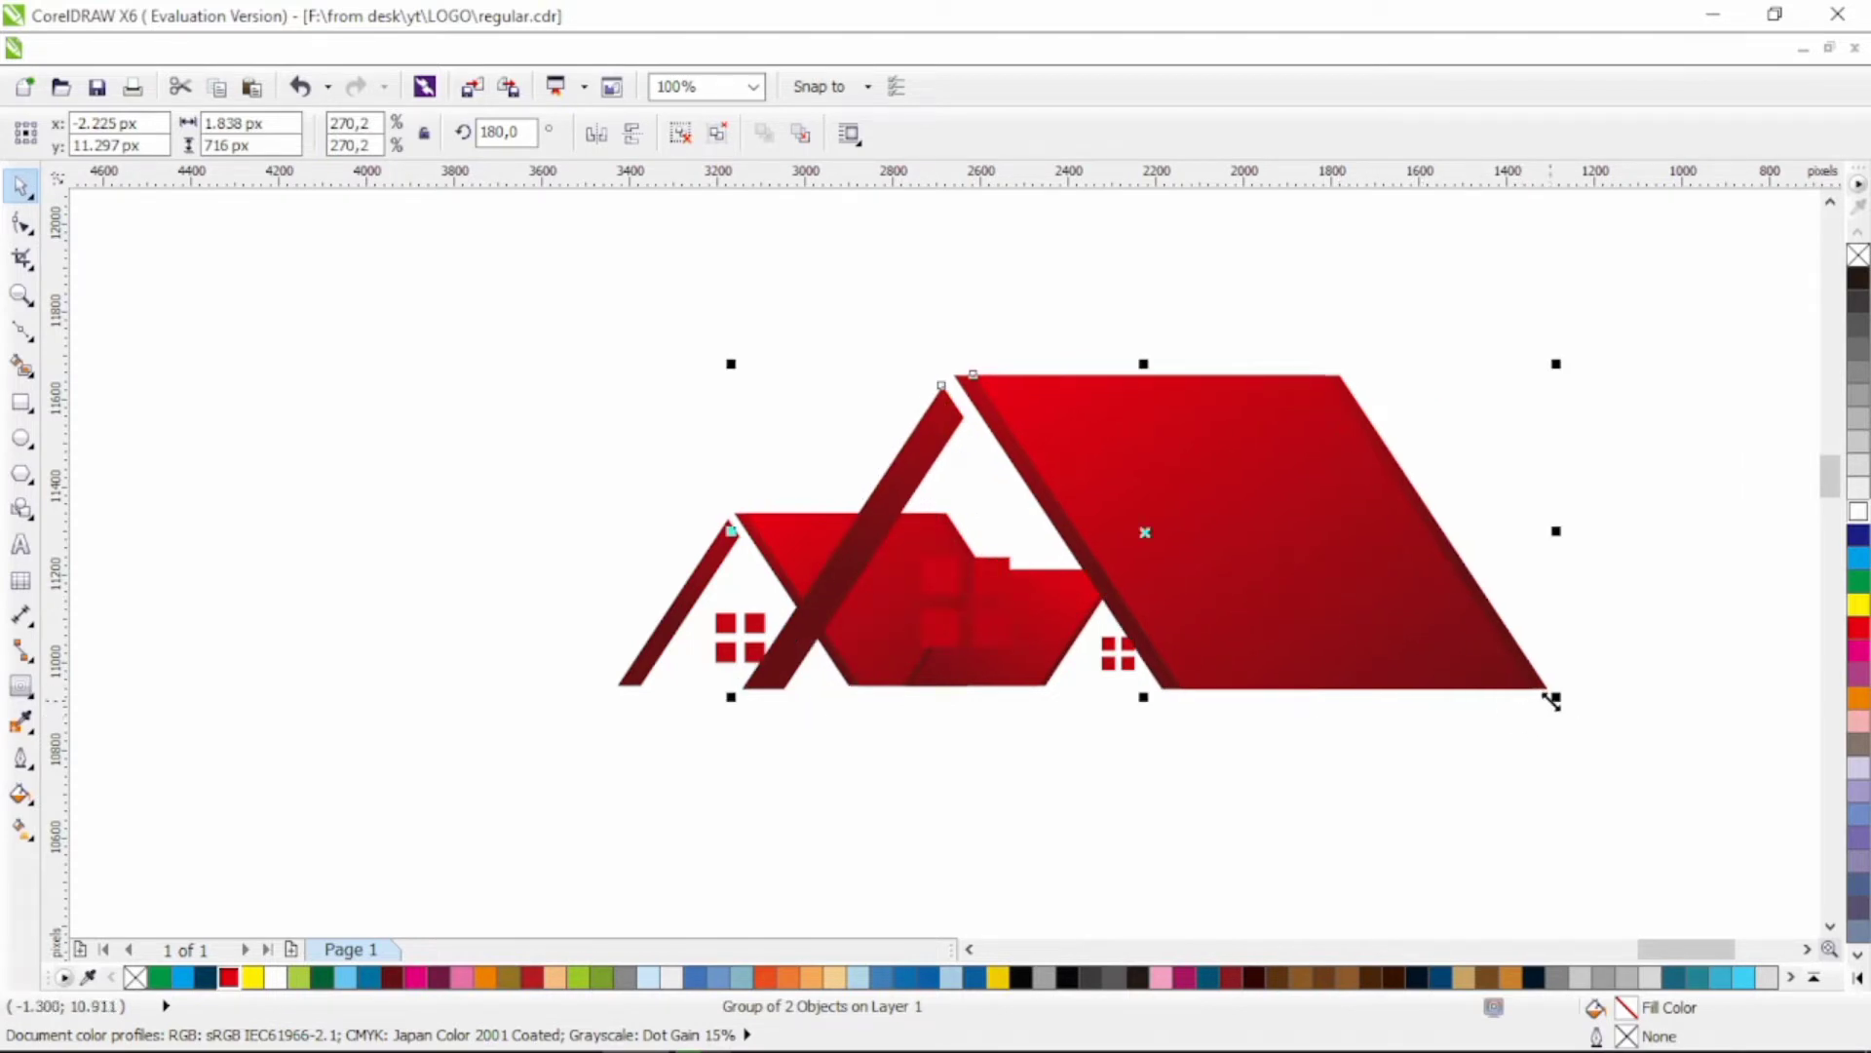
left_click_drag(1553, 700, 1720, 758)
left_click_drag(1483, 660, 1433, 596)
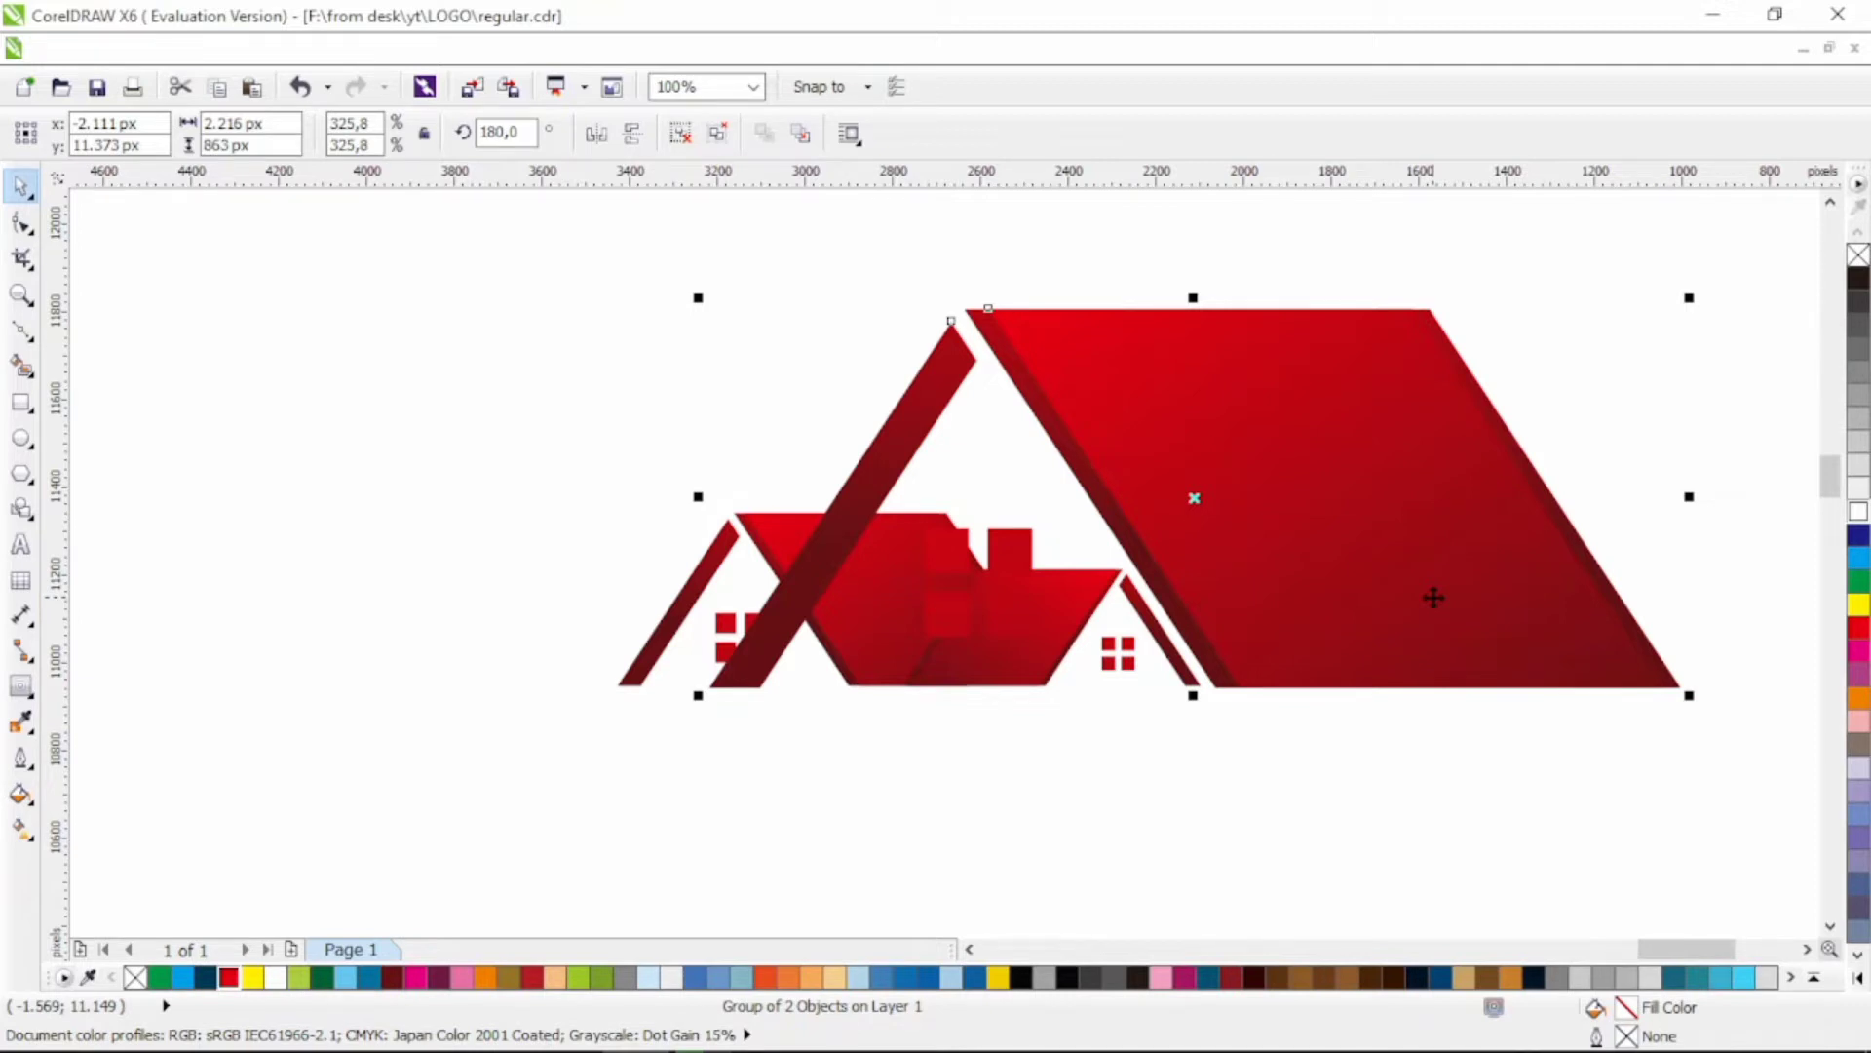
Step: Reduce the large house to about 1894 by 737 px and set its slanted roof edge just beside the small house's right strut
left_click(1252, 756)
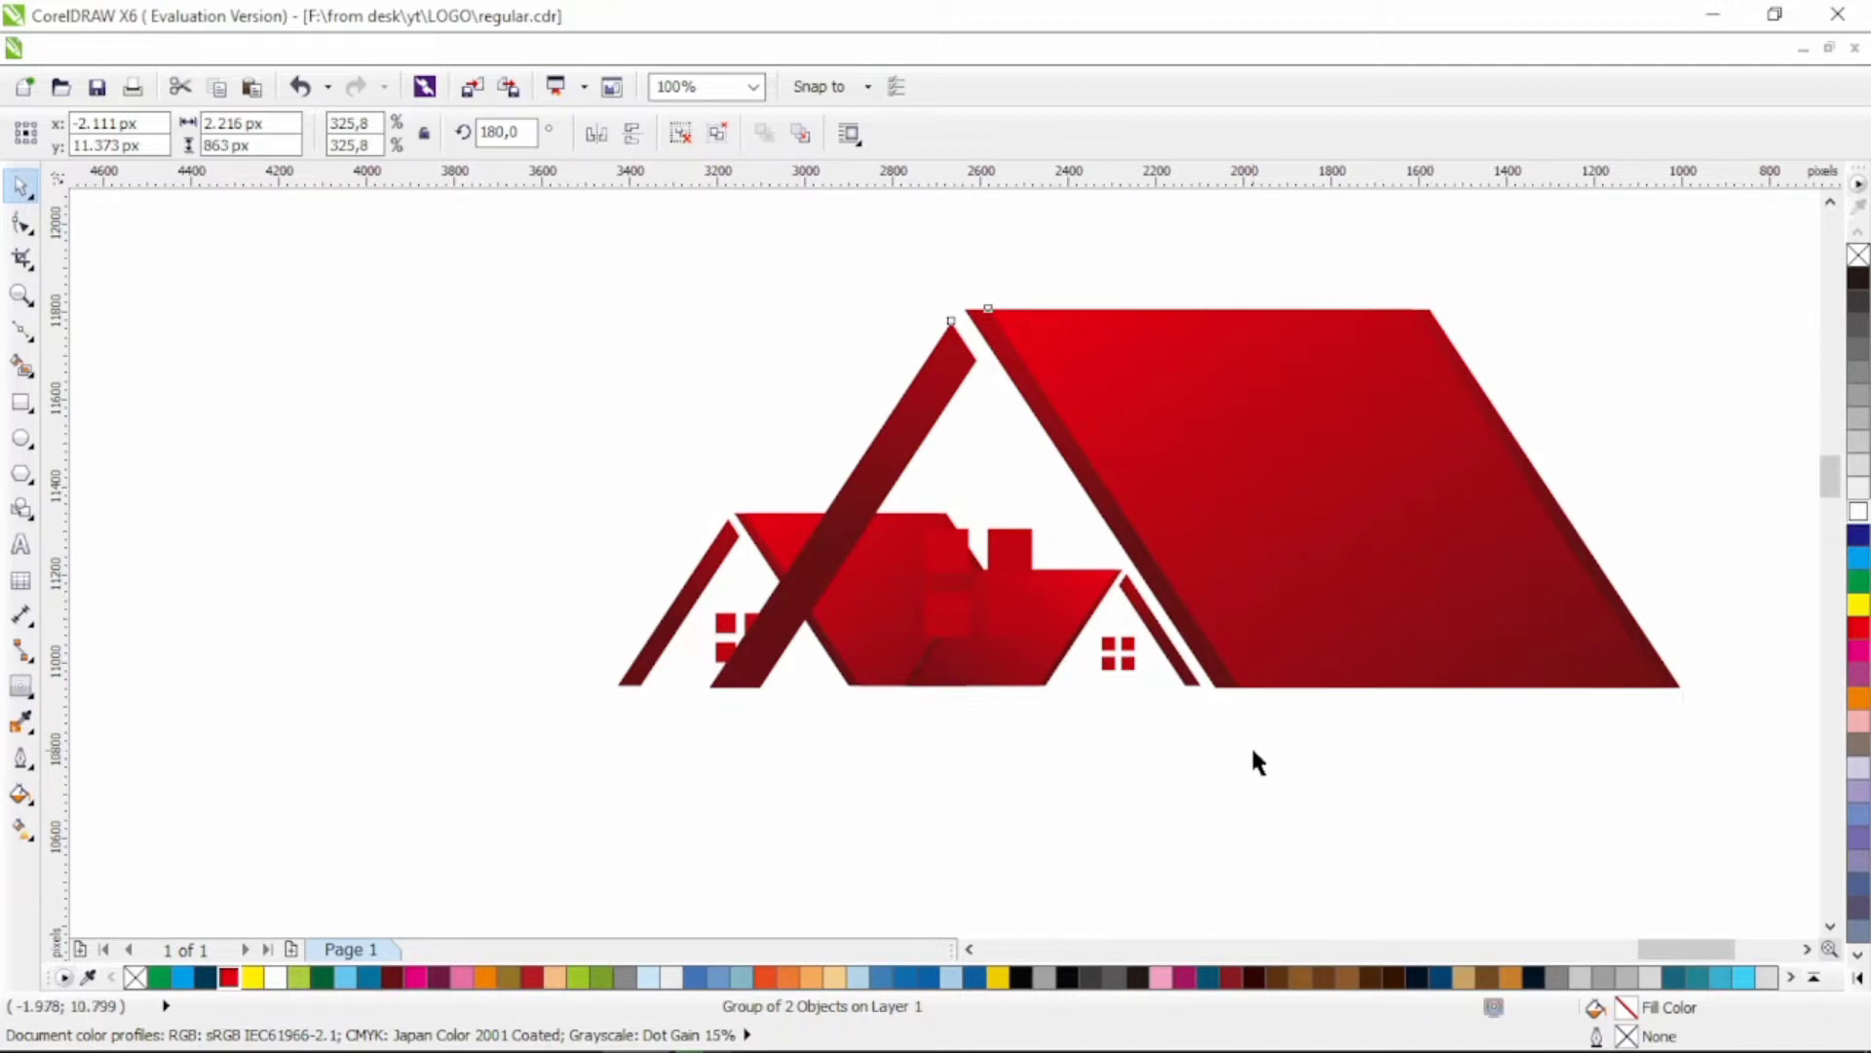
left_click(1251, 574)
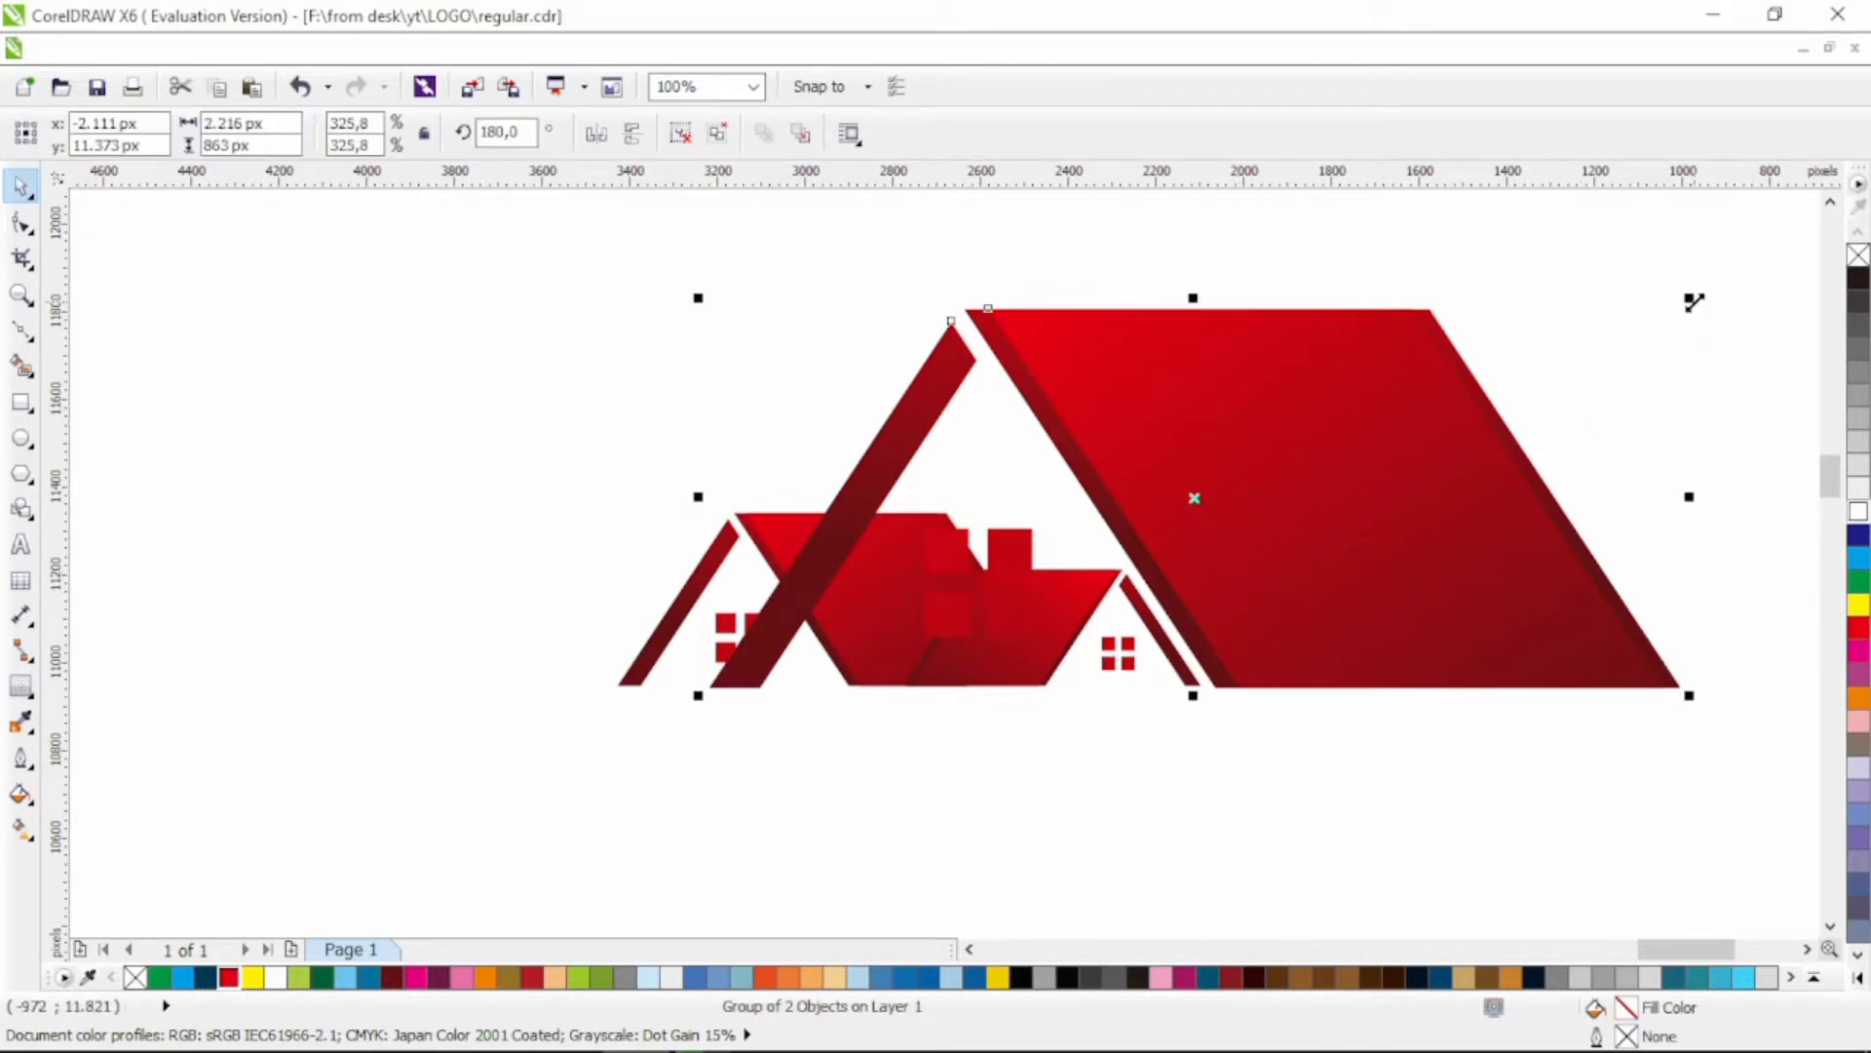
left_click_drag(1694, 300, 1625, 324)
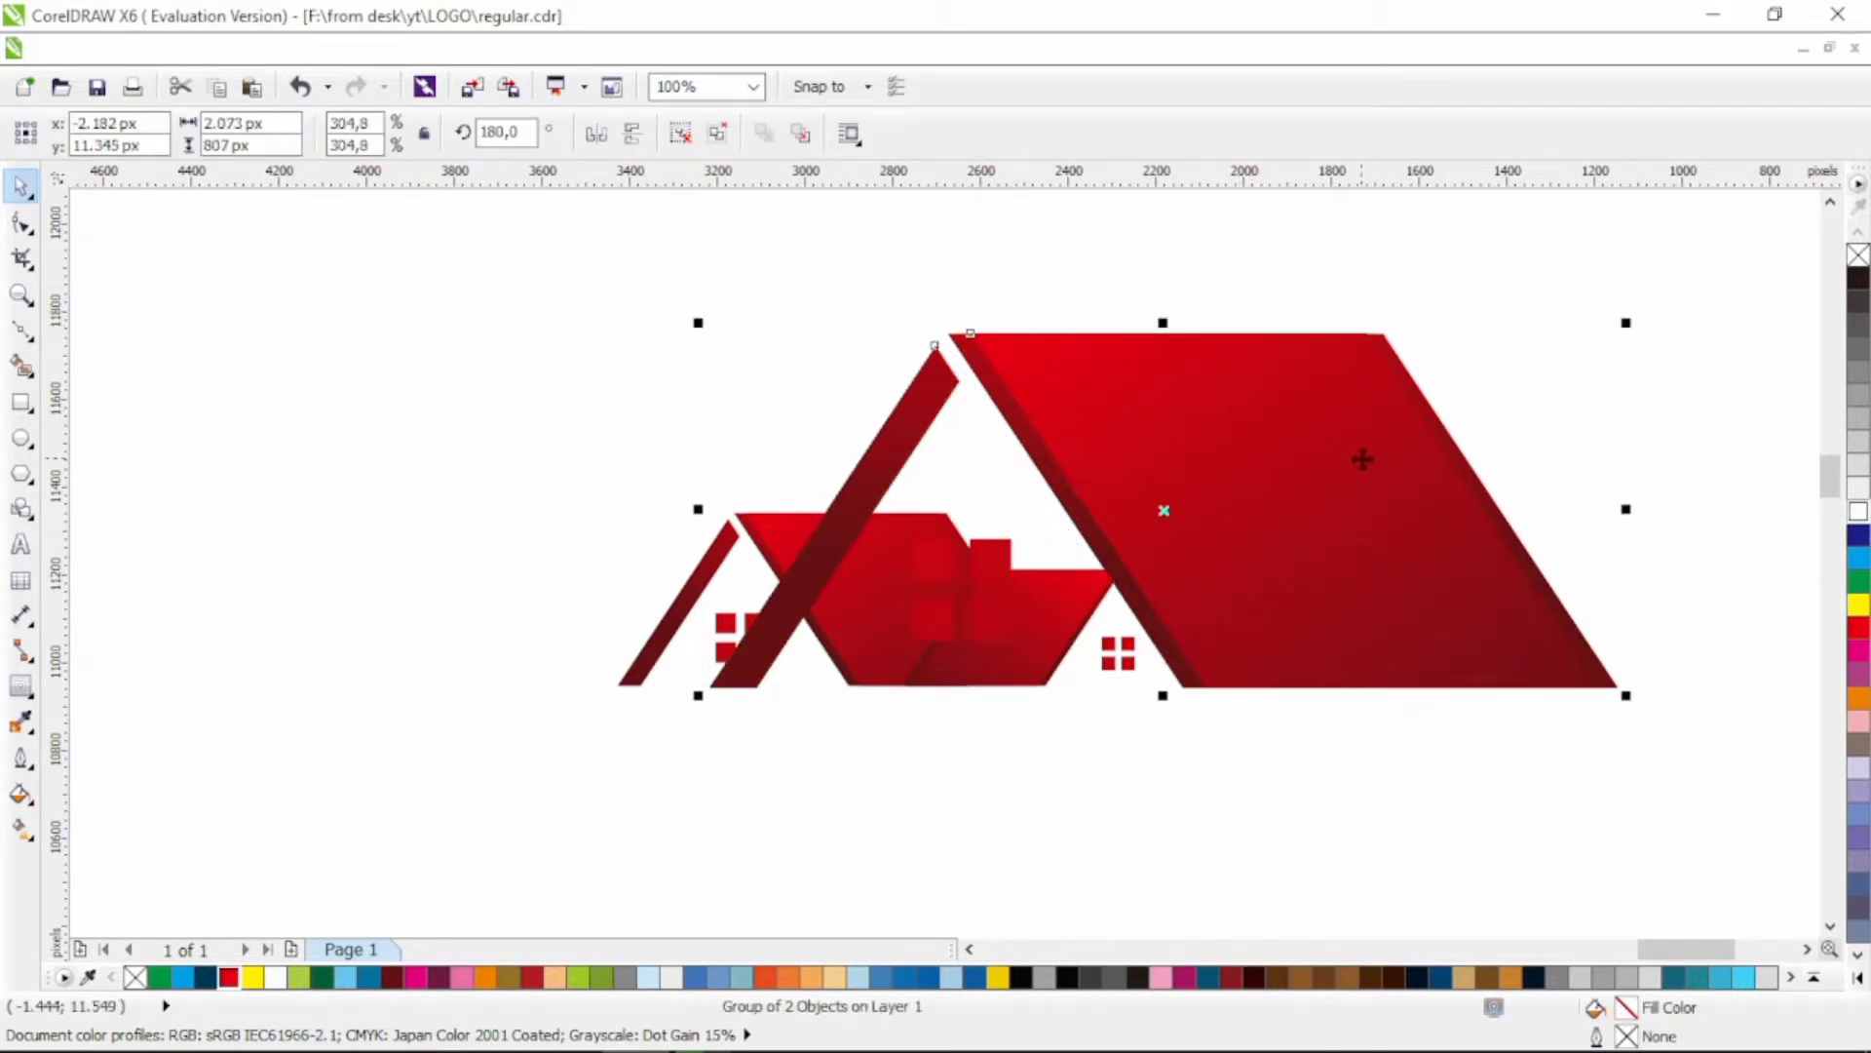
left_click_drag(1362, 451, 1392, 455)
left_click_drag(1654, 319, 1576, 352)
left_click_drag(1408, 424, 1453, 425)
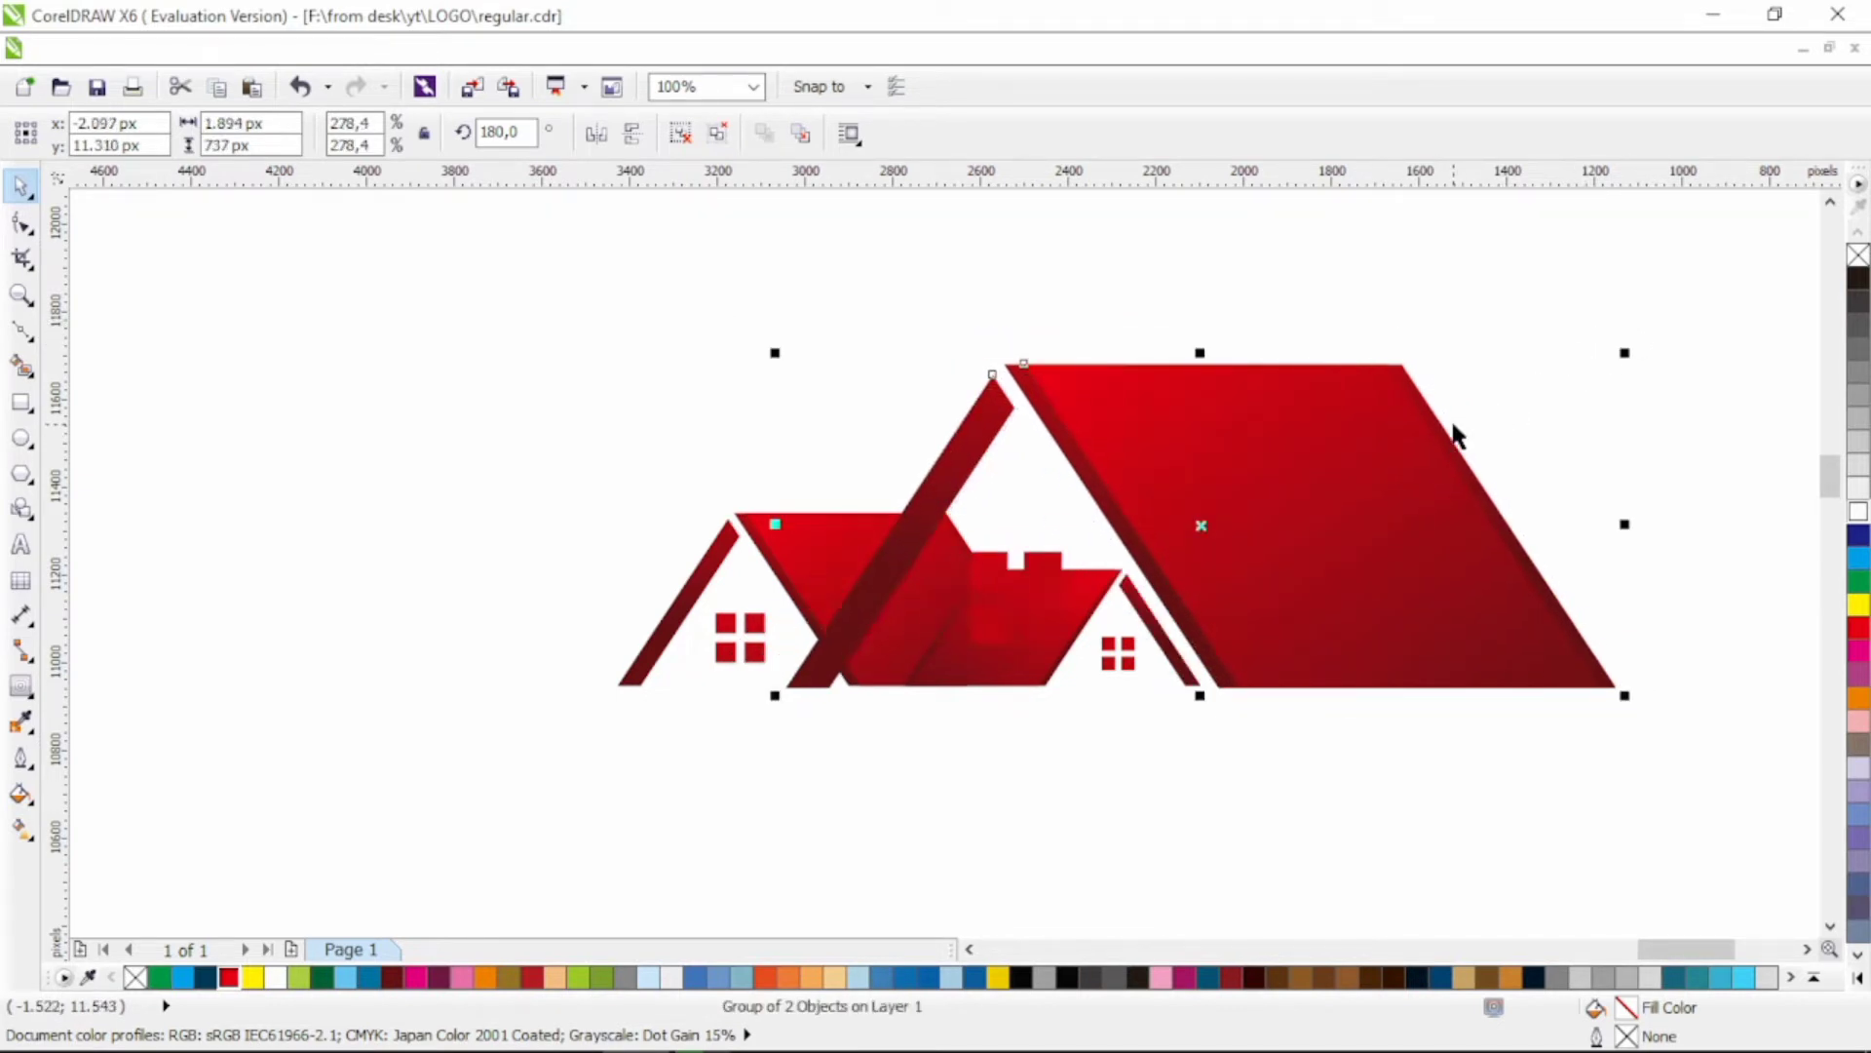
left_click_drag(1330, 493, 1320, 493)
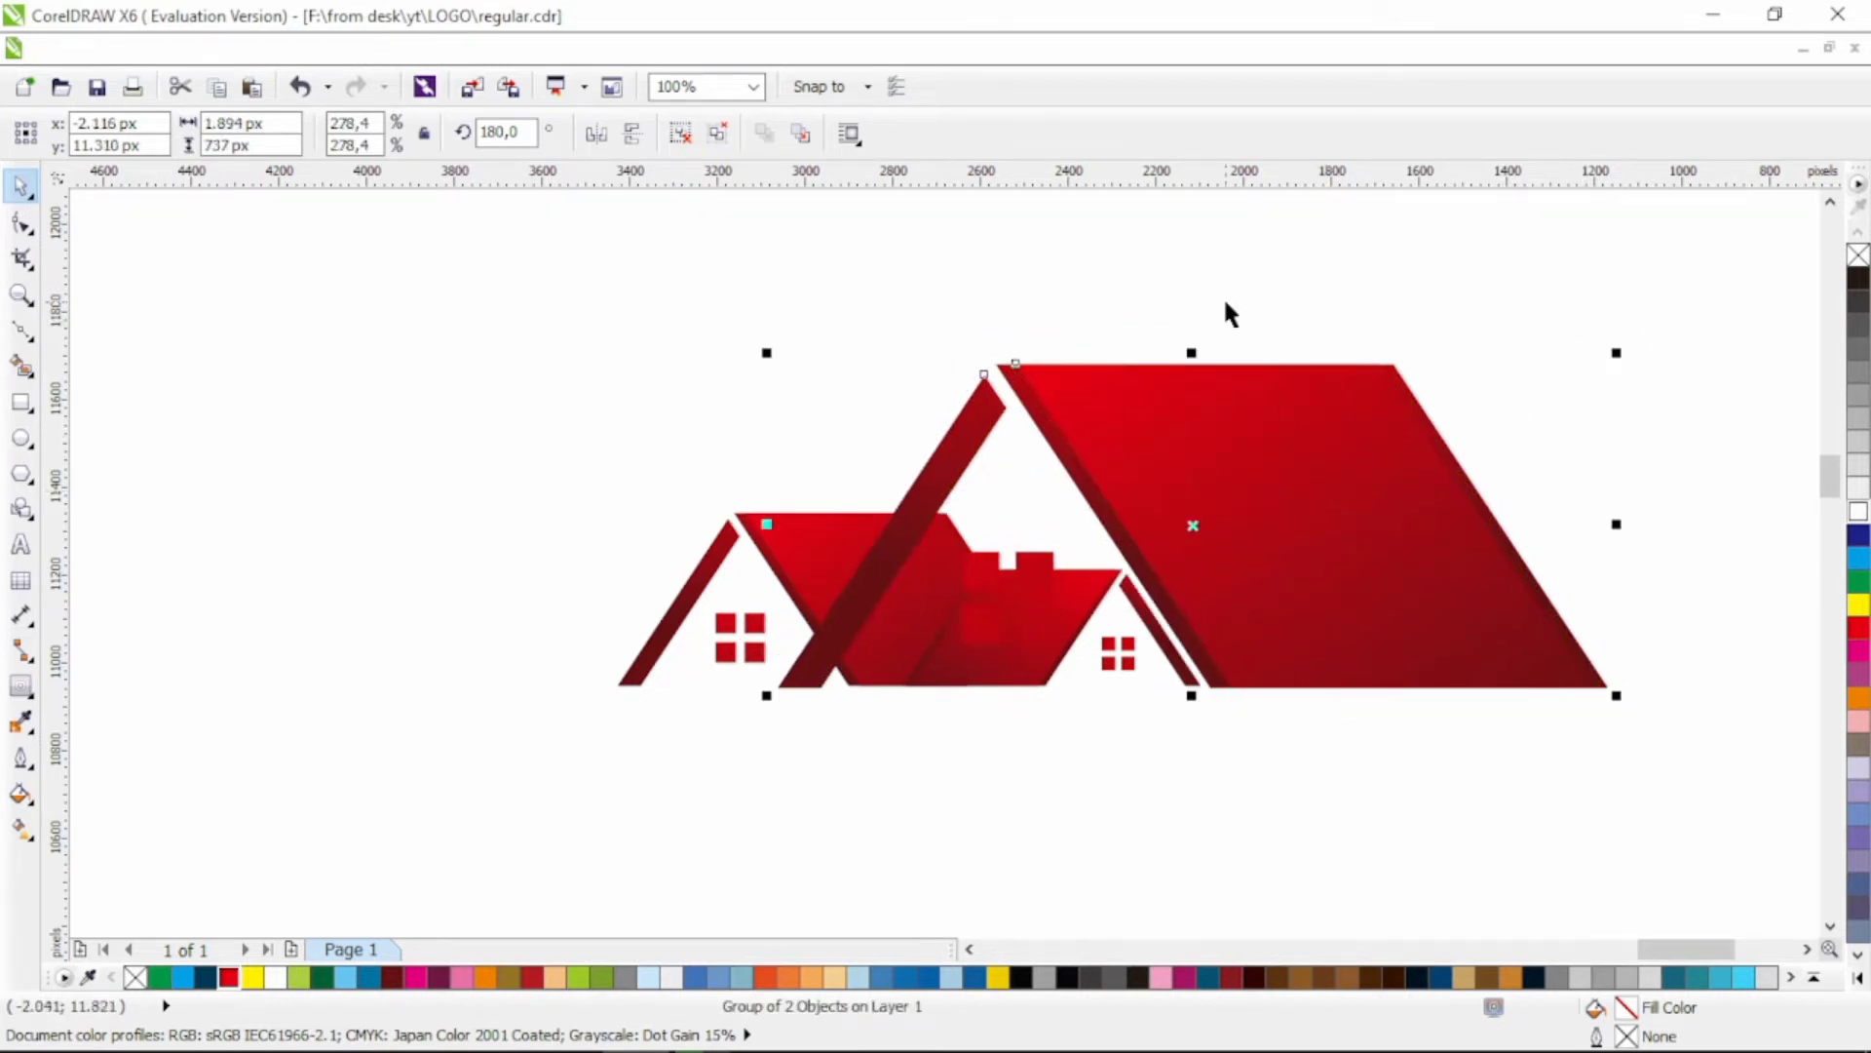
Step: Ungroup the large house and break its roof-and-window curve apart into separate shapes
left_click(1226, 300)
left_click(1043, 577)
left_click(681, 133)
left_click(698, 234)
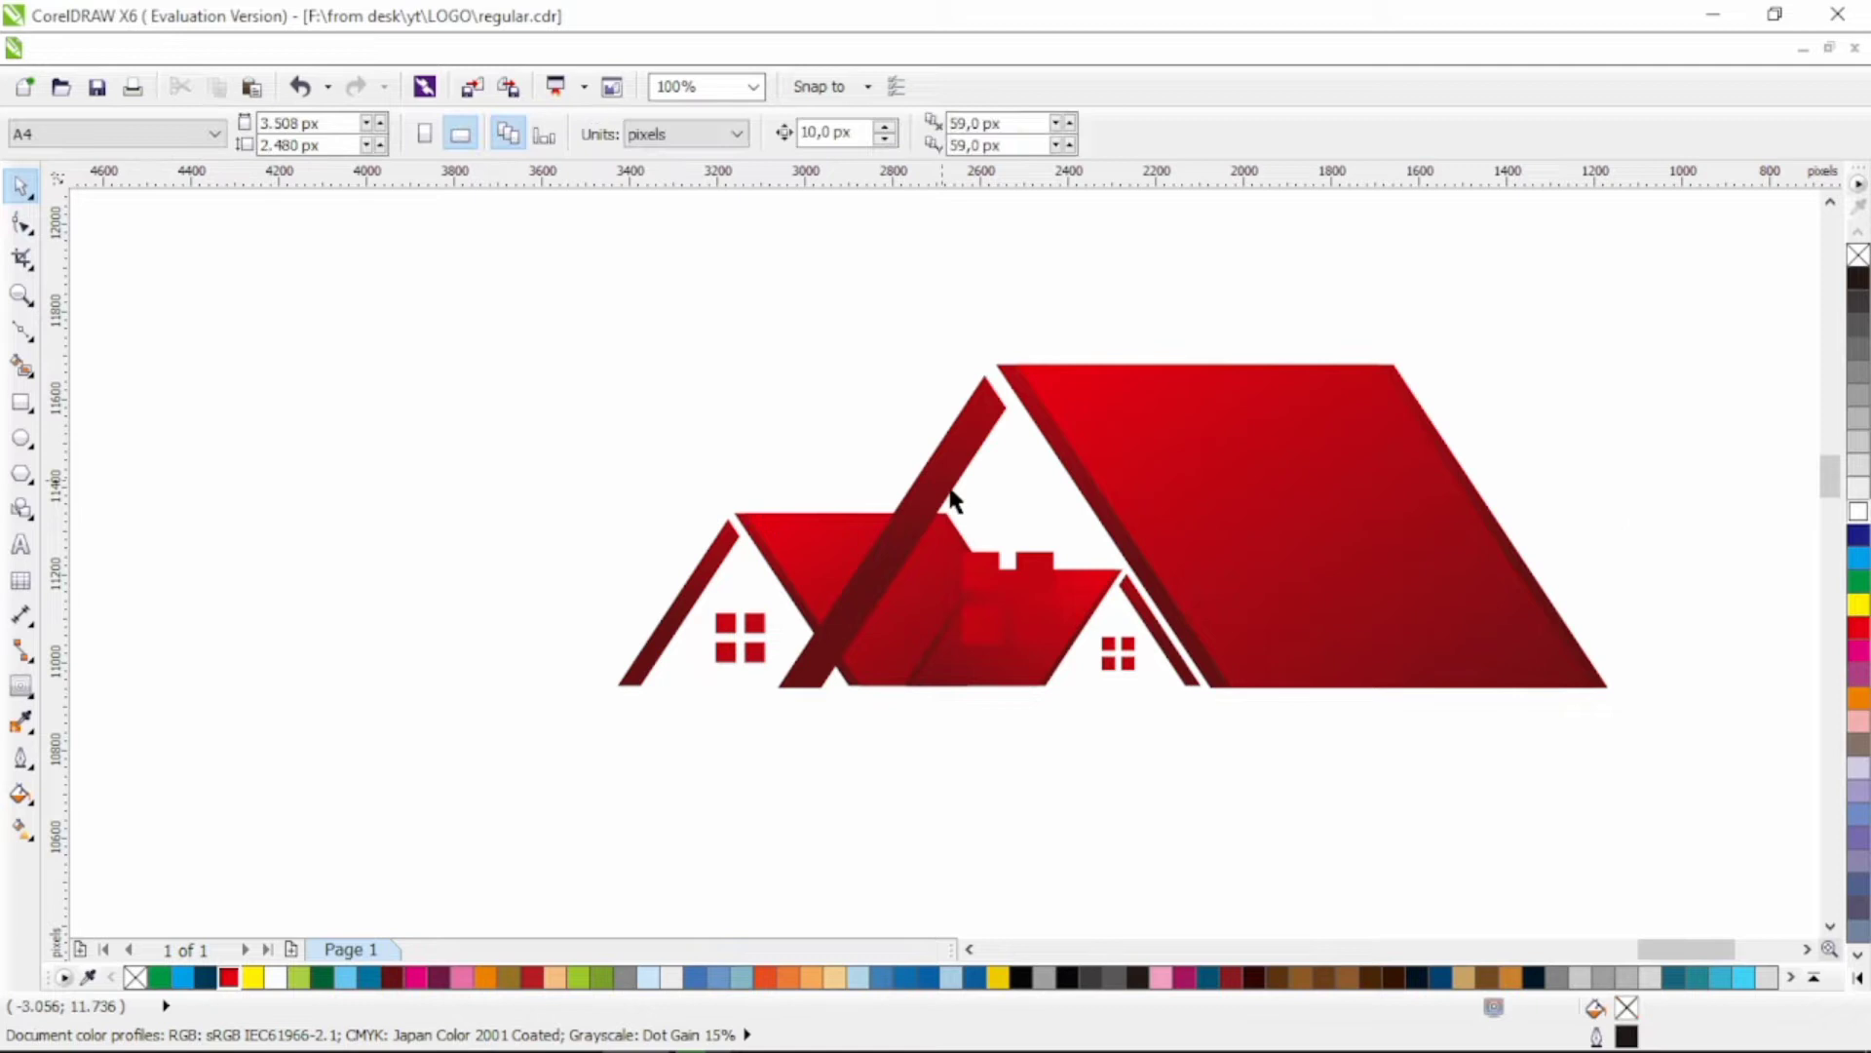
left_click(1037, 592)
left_click(685, 133)
left_click(694, 219)
Step: Weld the large house's four panes into one window, shrink it and place it in the gable above the smaller houses
left_click(1035, 573)
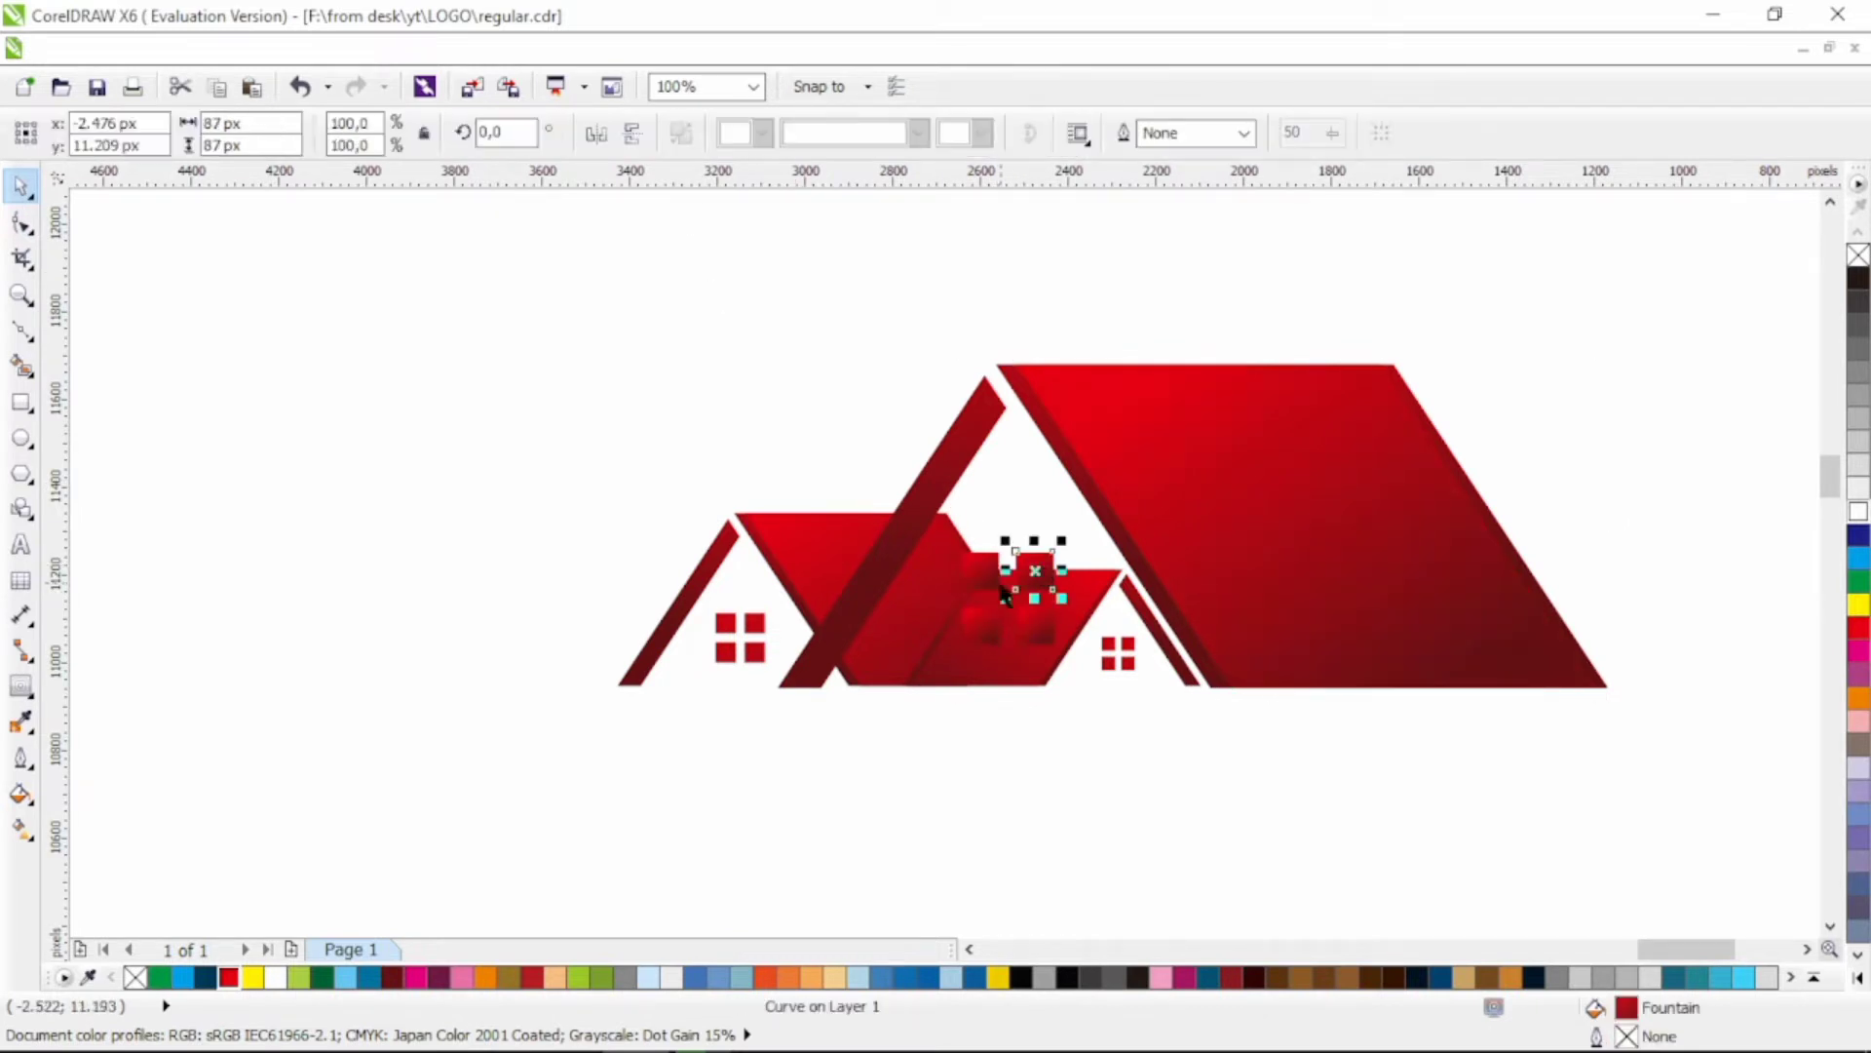
left_click(982, 575, "shift")
left_click(1032, 624, "shift")
left_click(848, 132)
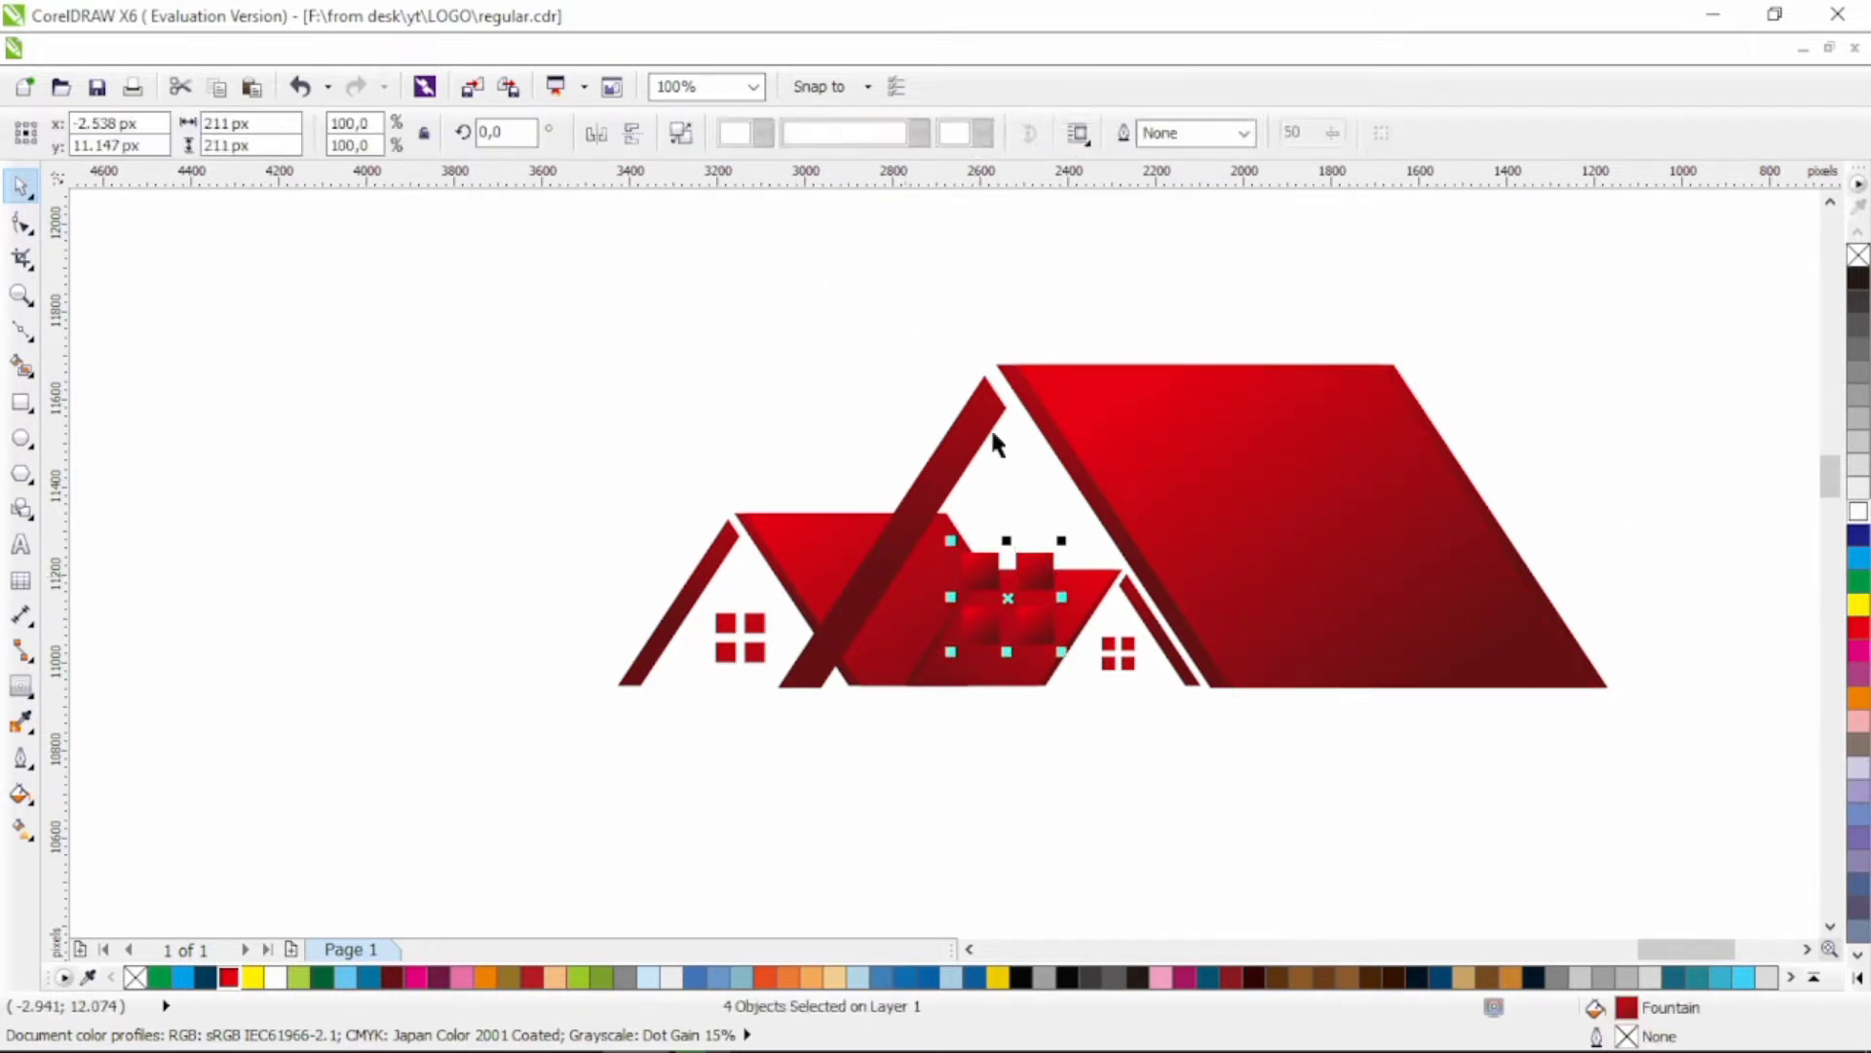
left_click_drag(1036, 568, 1048, 463)
left_click(1031, 312)
Step: Trim the large house's left strut with a slightly raised, widened copy of the left house's front roof, and delete the copy
left_click(913, 585)
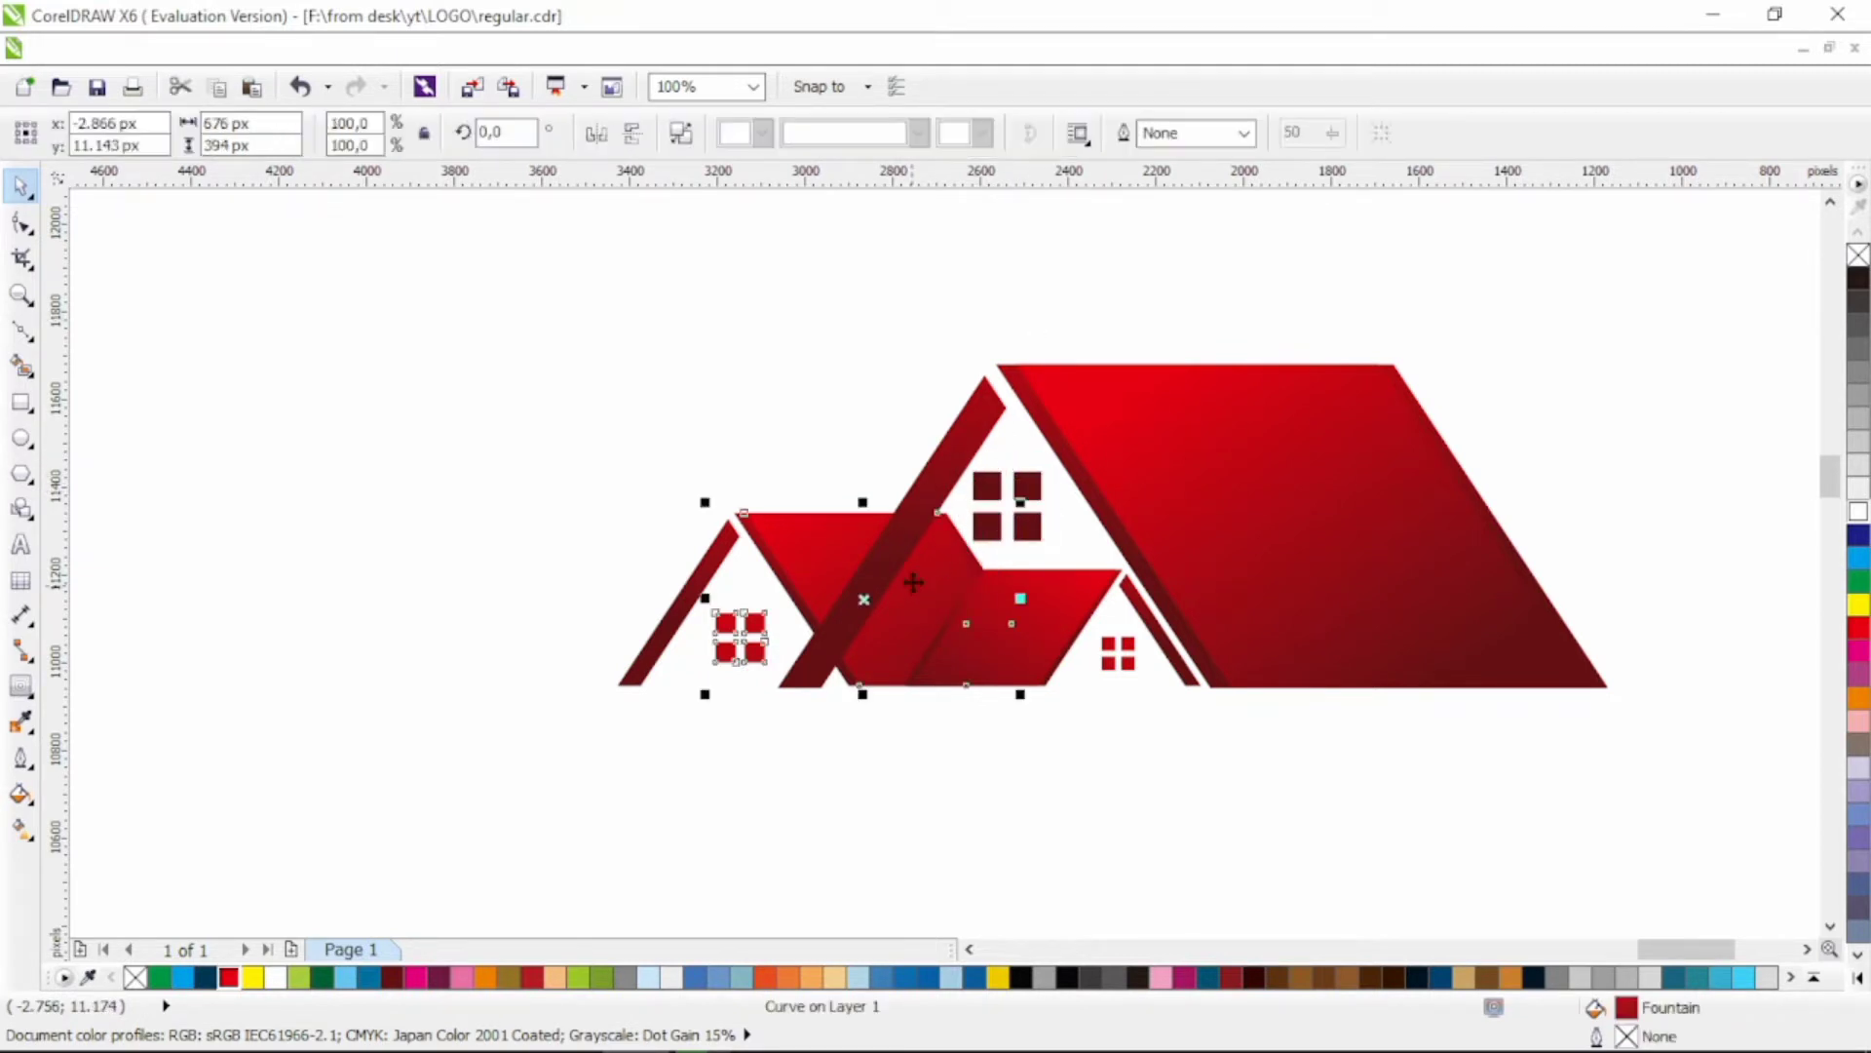
left_click_drag(934, 536, 932, 522)
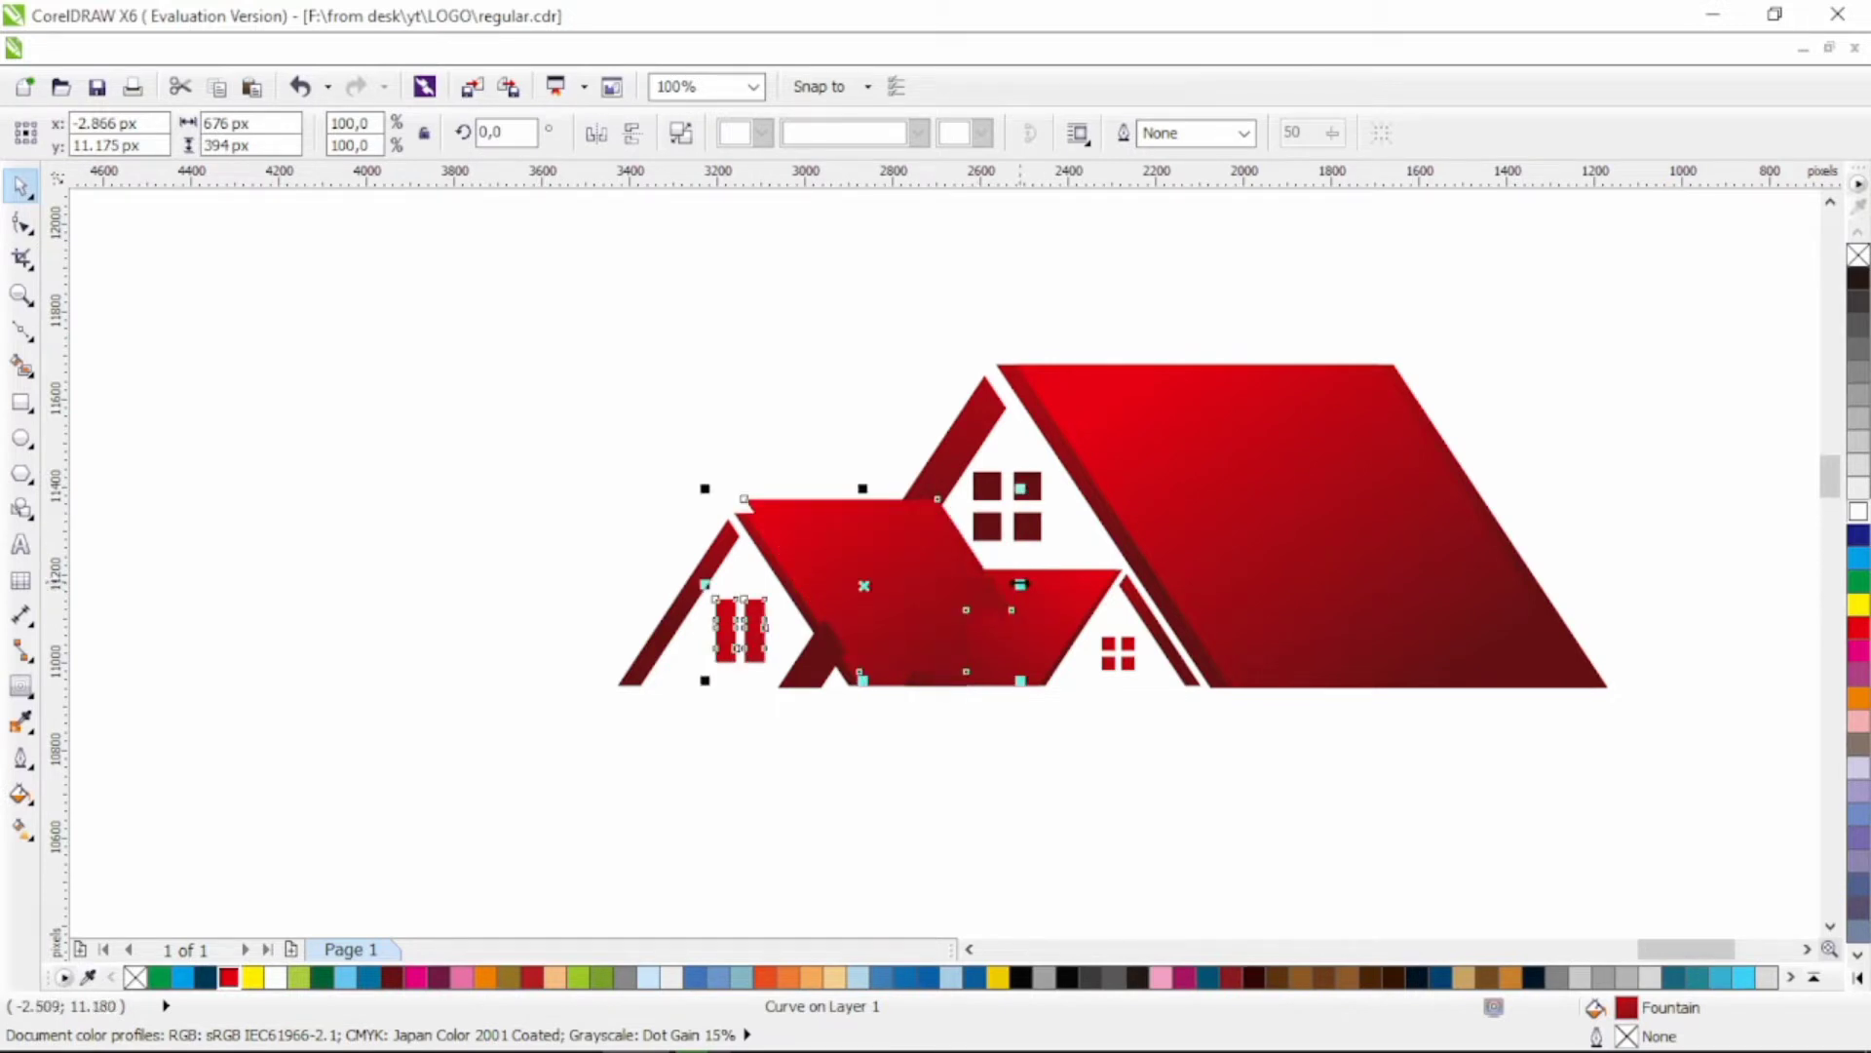
left_click_drag(1021, 583, 1069, 584)
left_click(968, 430, "shift")
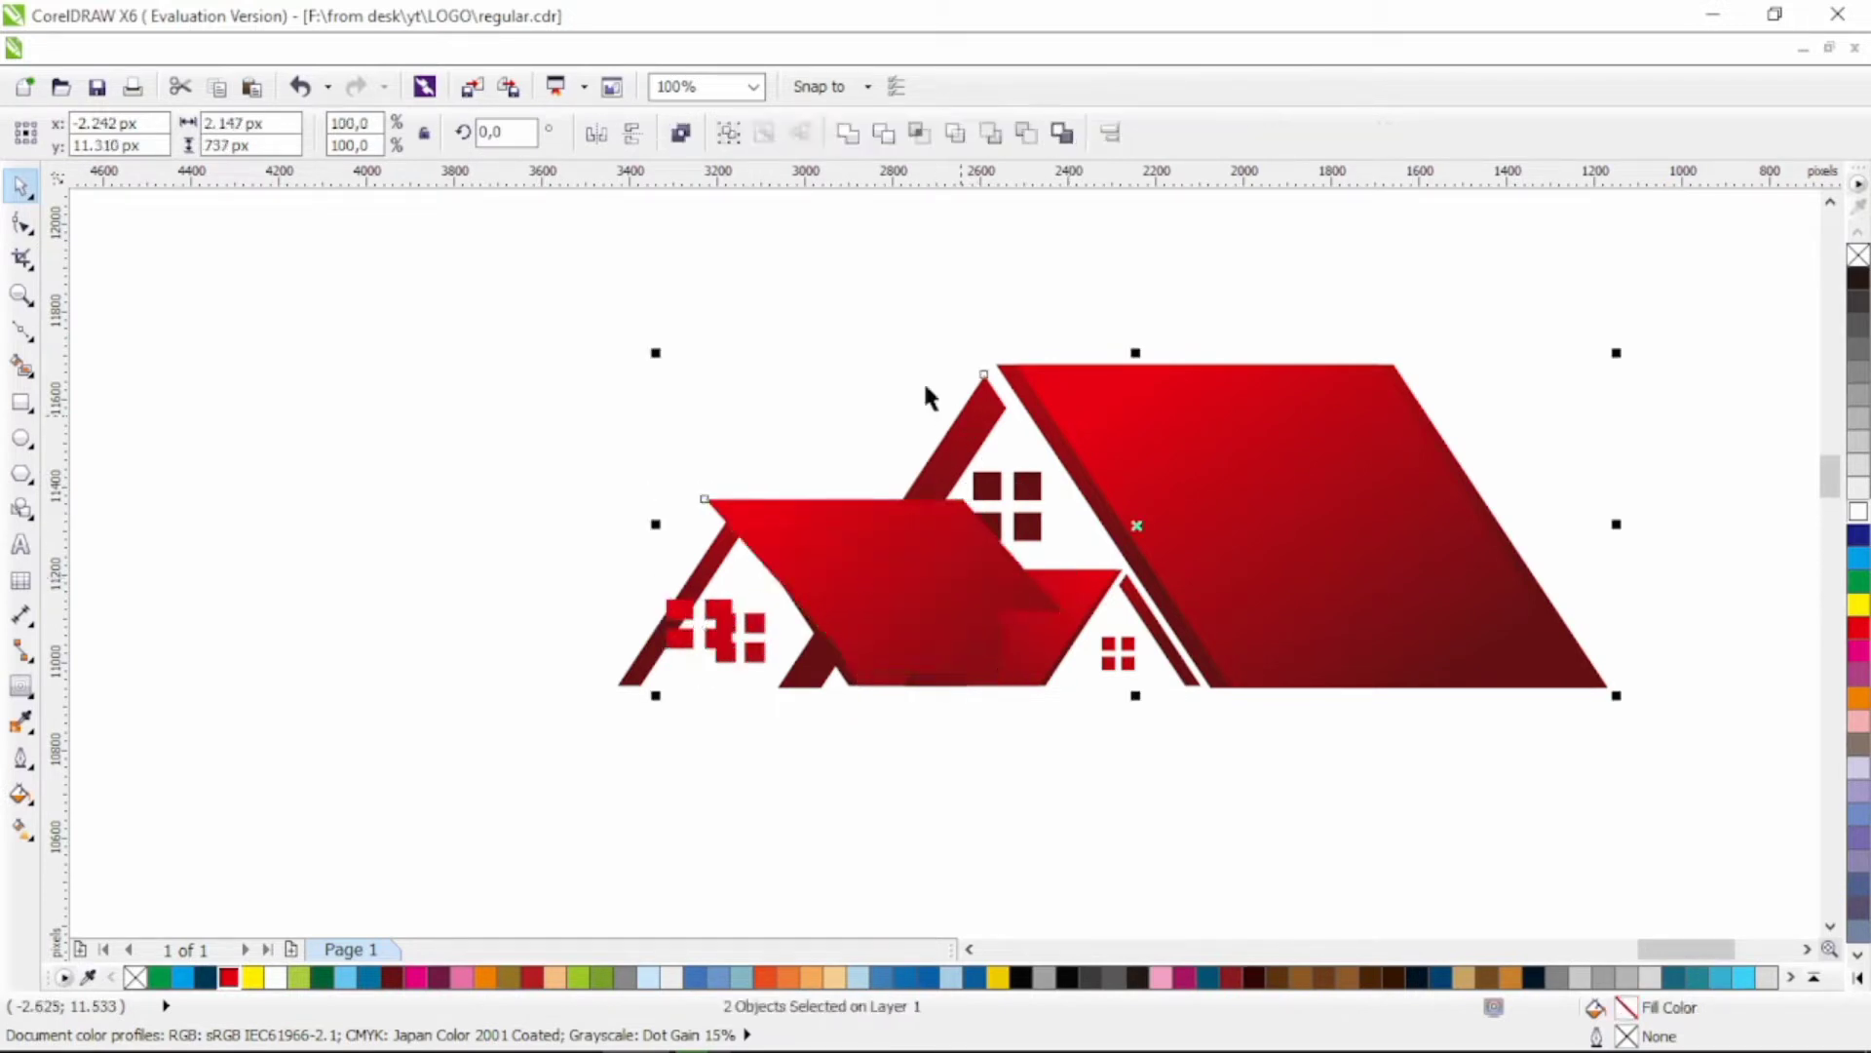
left_click(883, 133)
left_click(886, 524)
key("Delete")
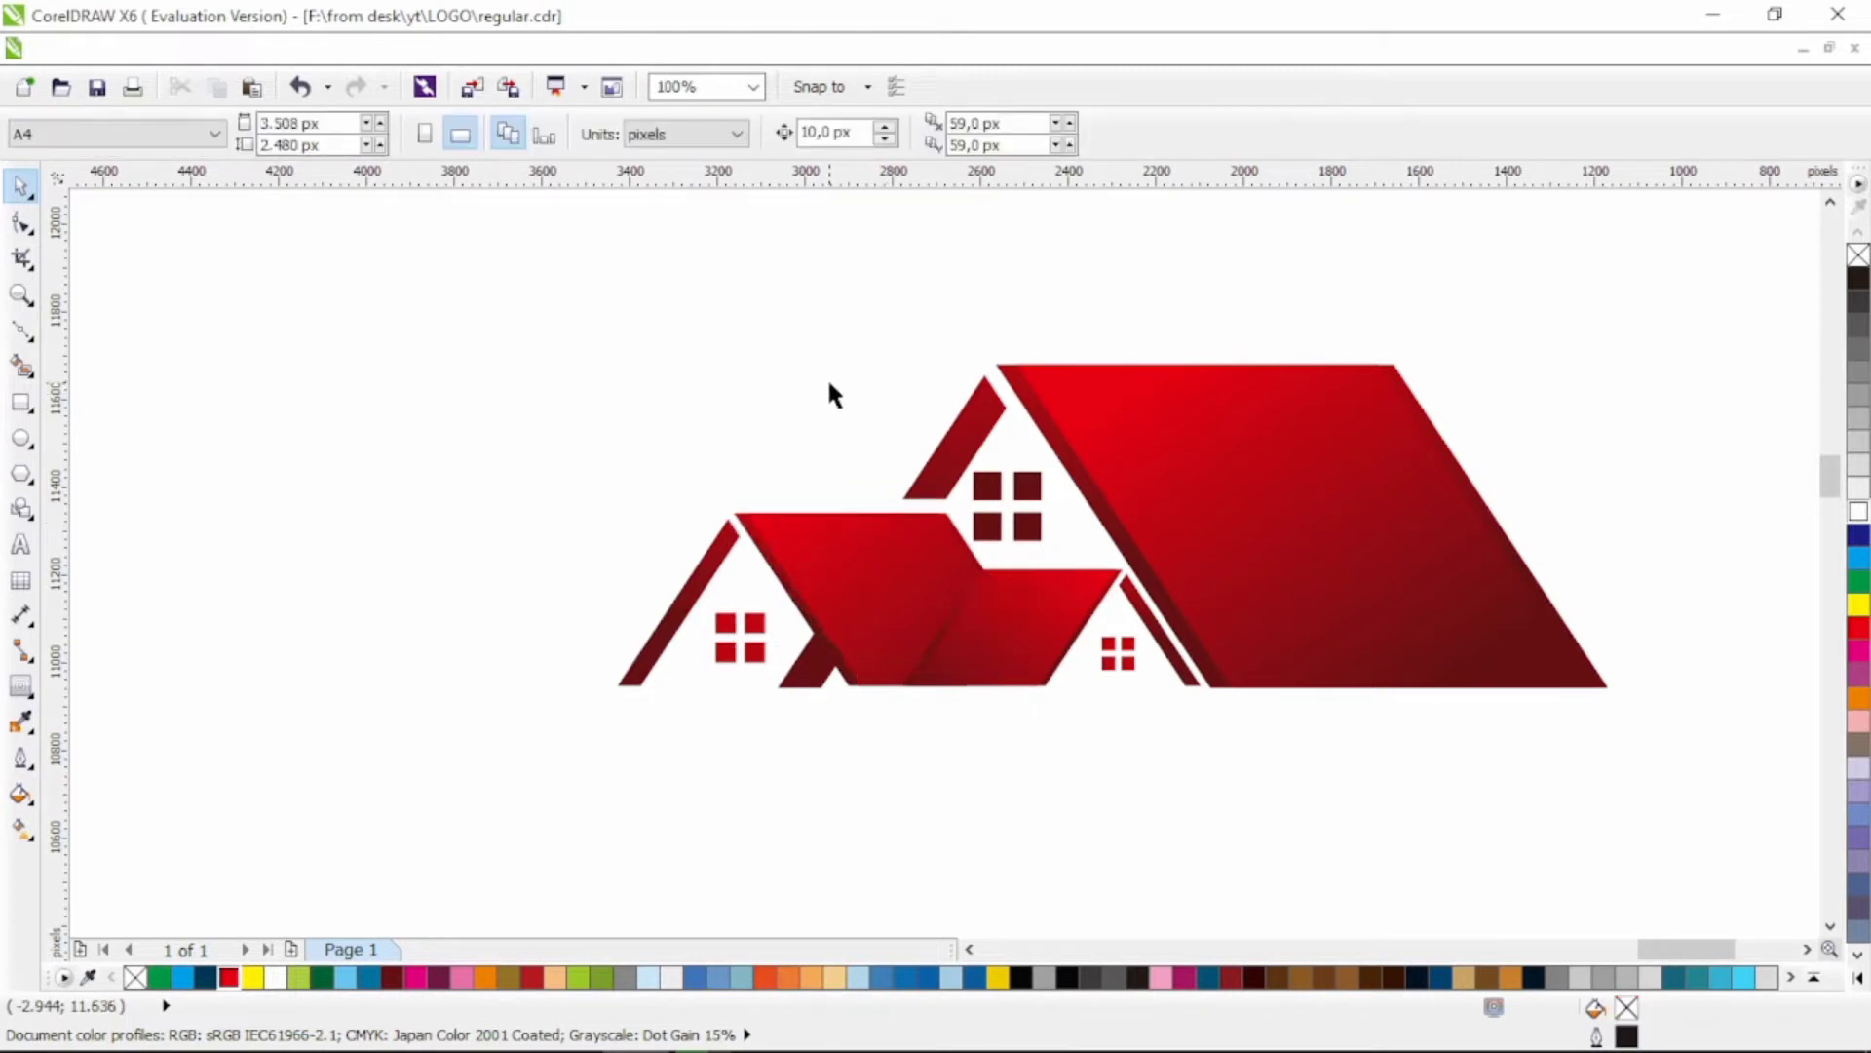
Step: Delete the nodes of the cut-off strut piece below the left house's roof
left_click(953, 462)
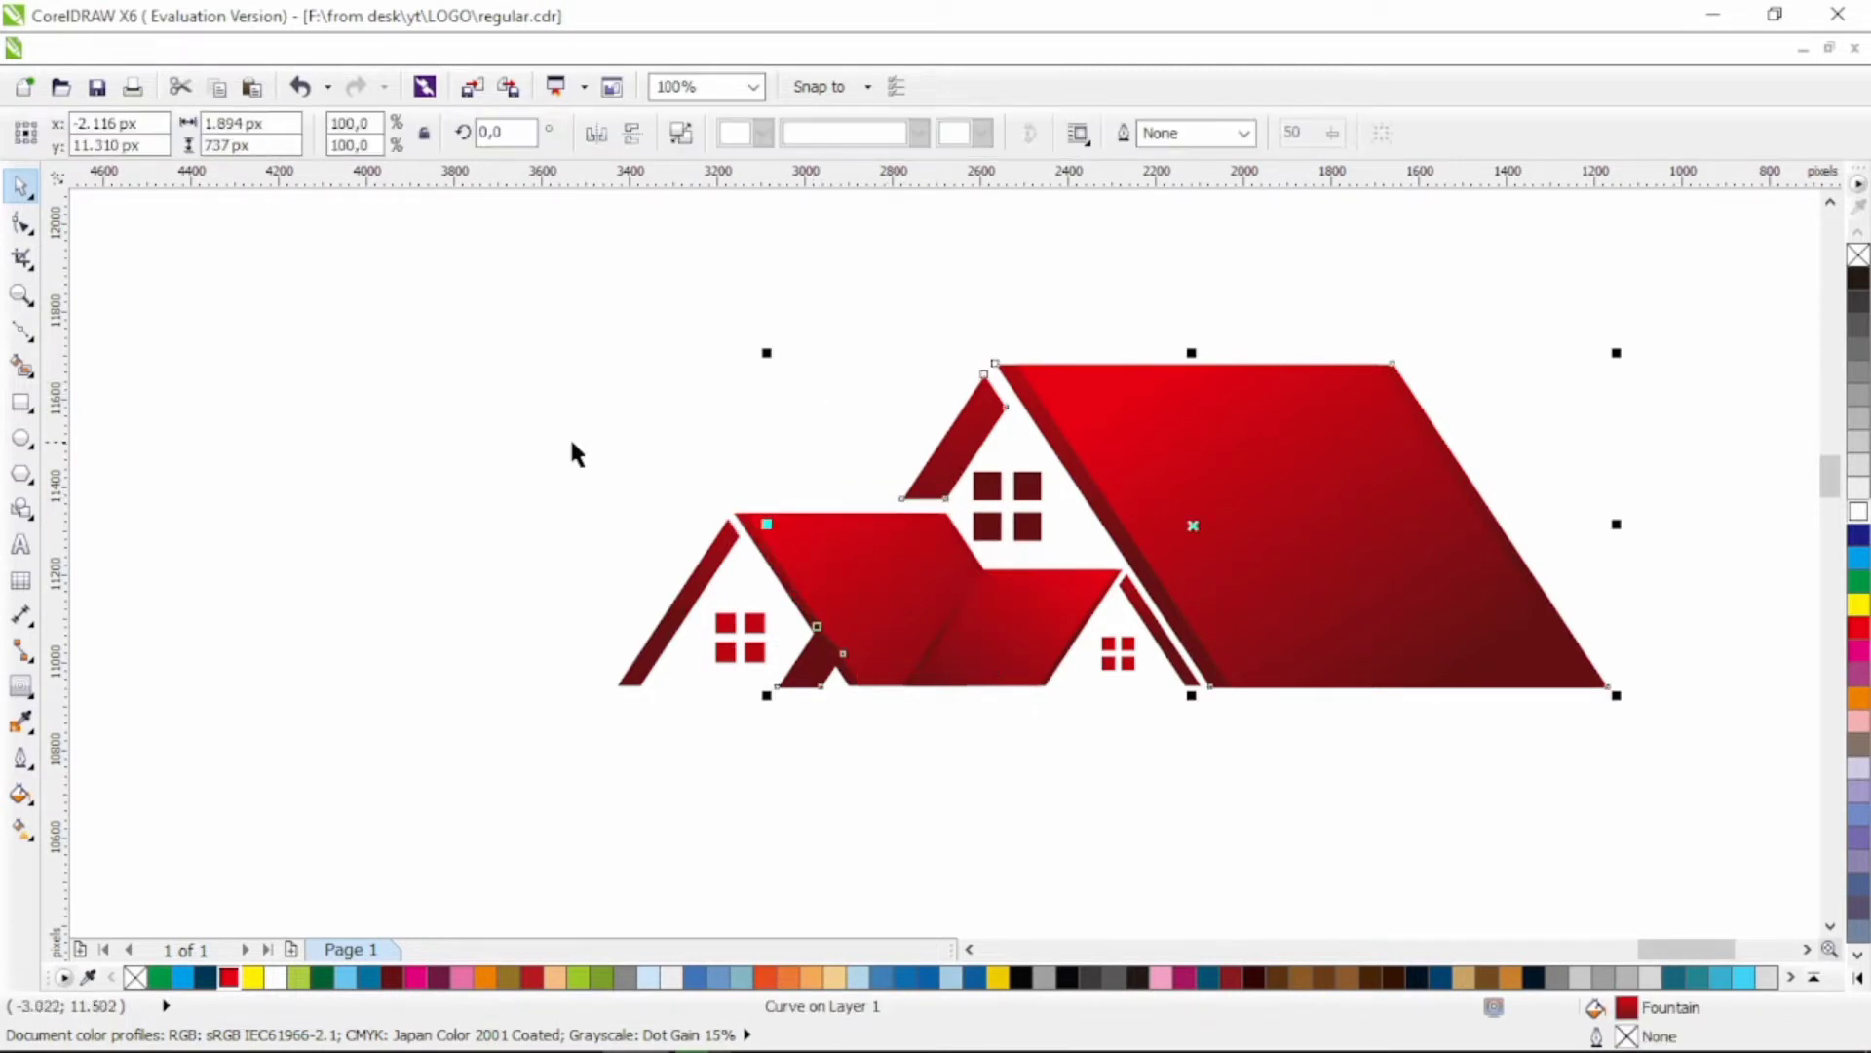
left_click(25, 227)
left_click_drag(656, 744, 887, 608)
key("Delete")
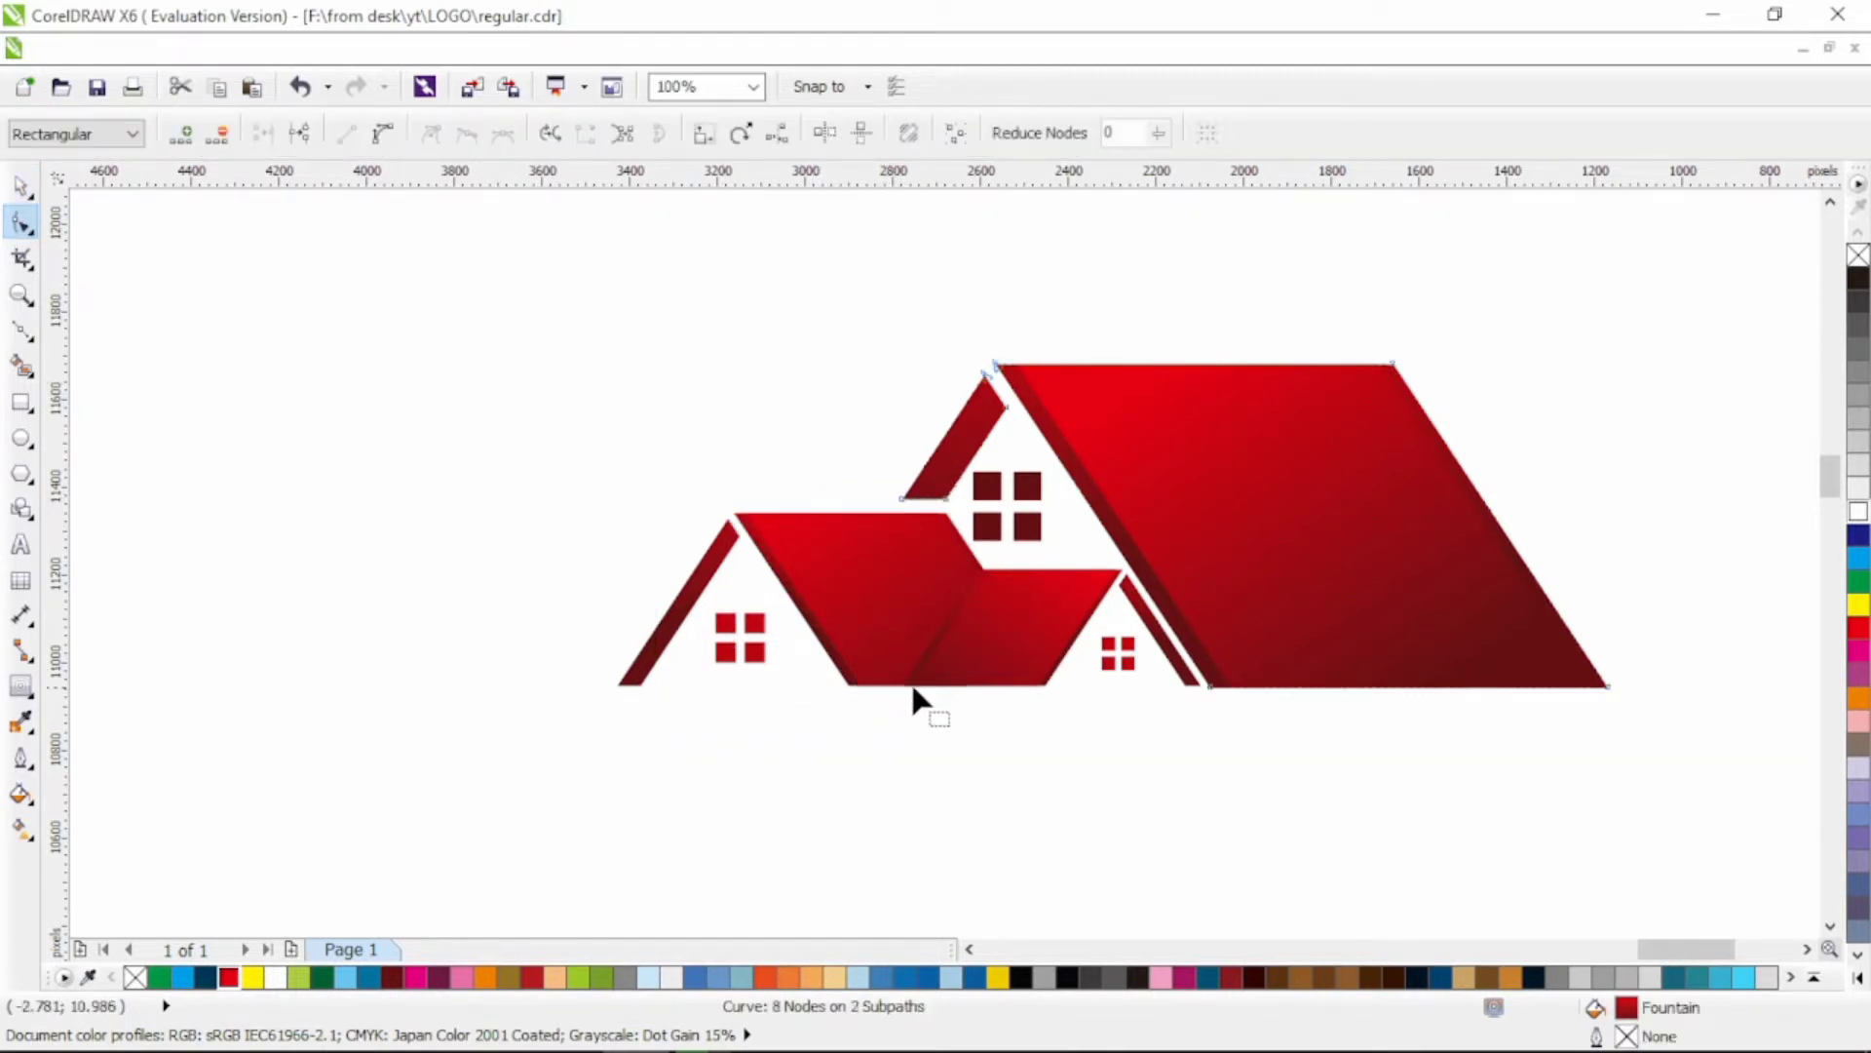
left_click(22, 185)
left_click(476, 429)
Step: Shrink the large house's window slightly and apply a linear dark-red-to-red gradient rising to the upper right at about 59 degrees
scroll(475, 429, "down", 1)
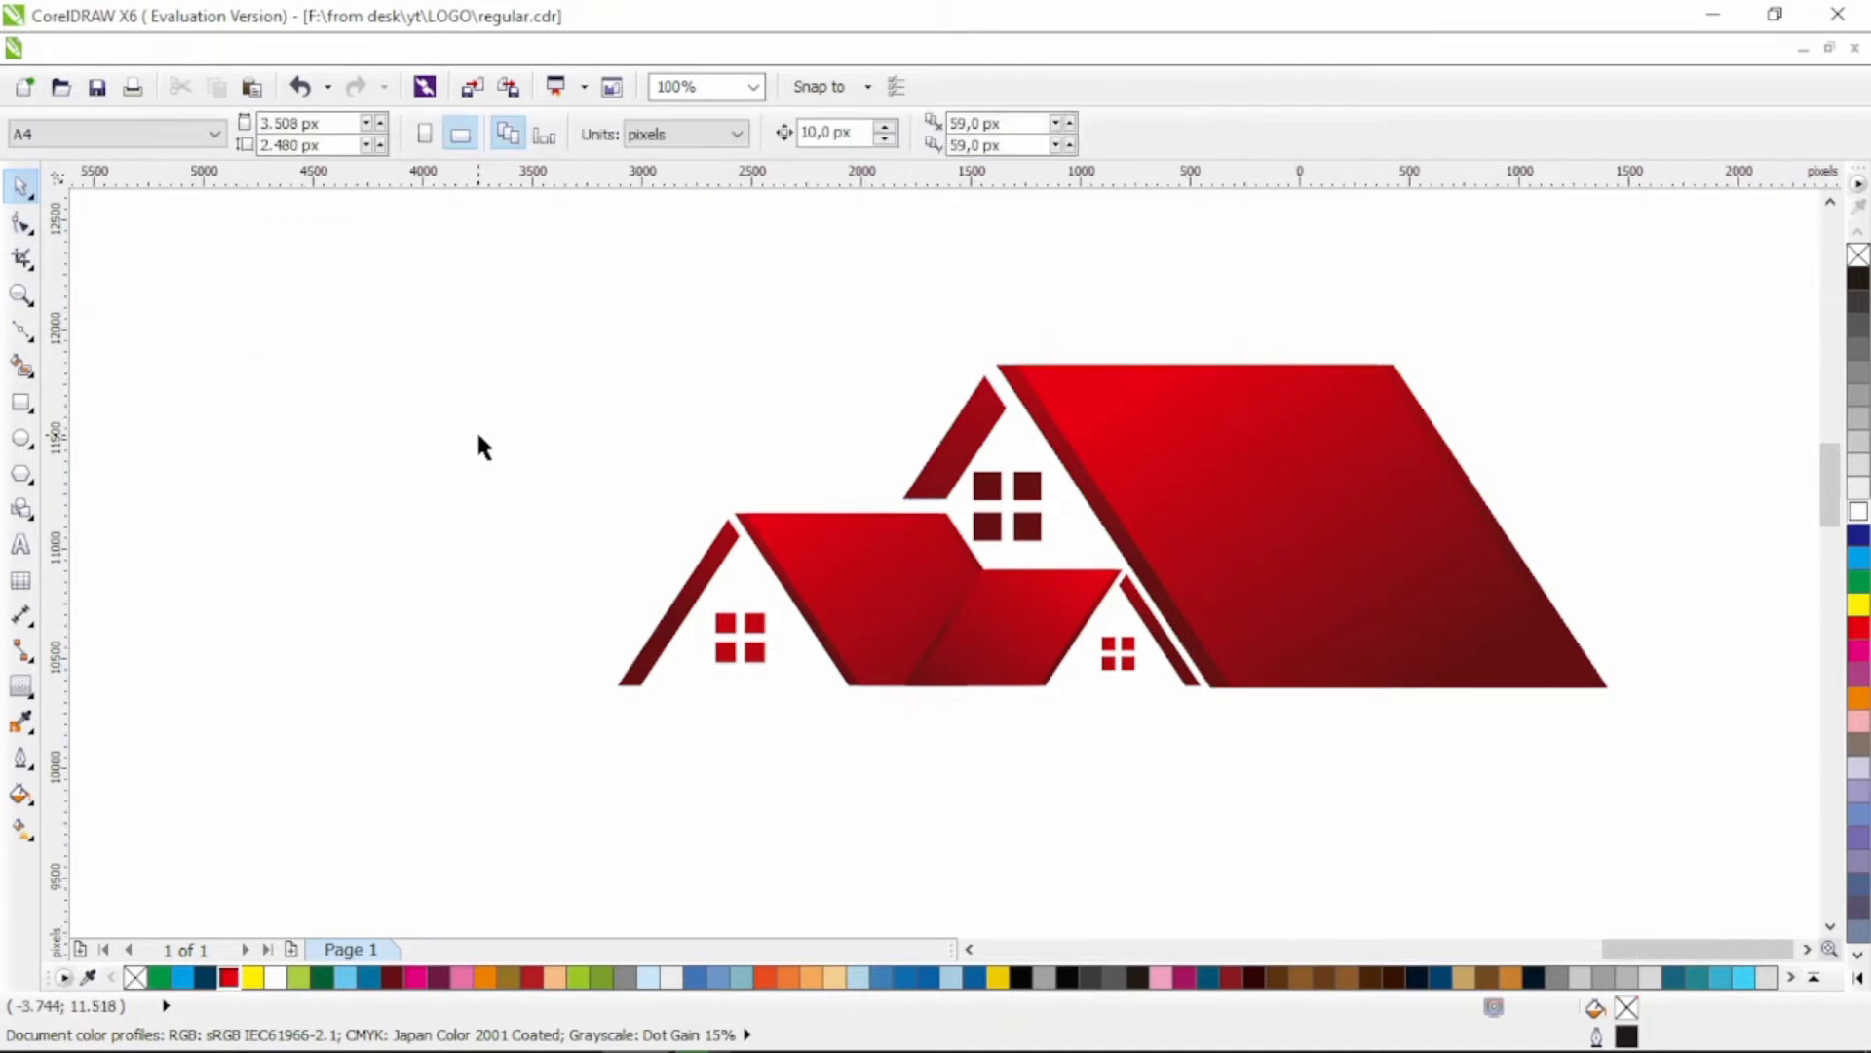
scroll(801, 504, "up", 1)
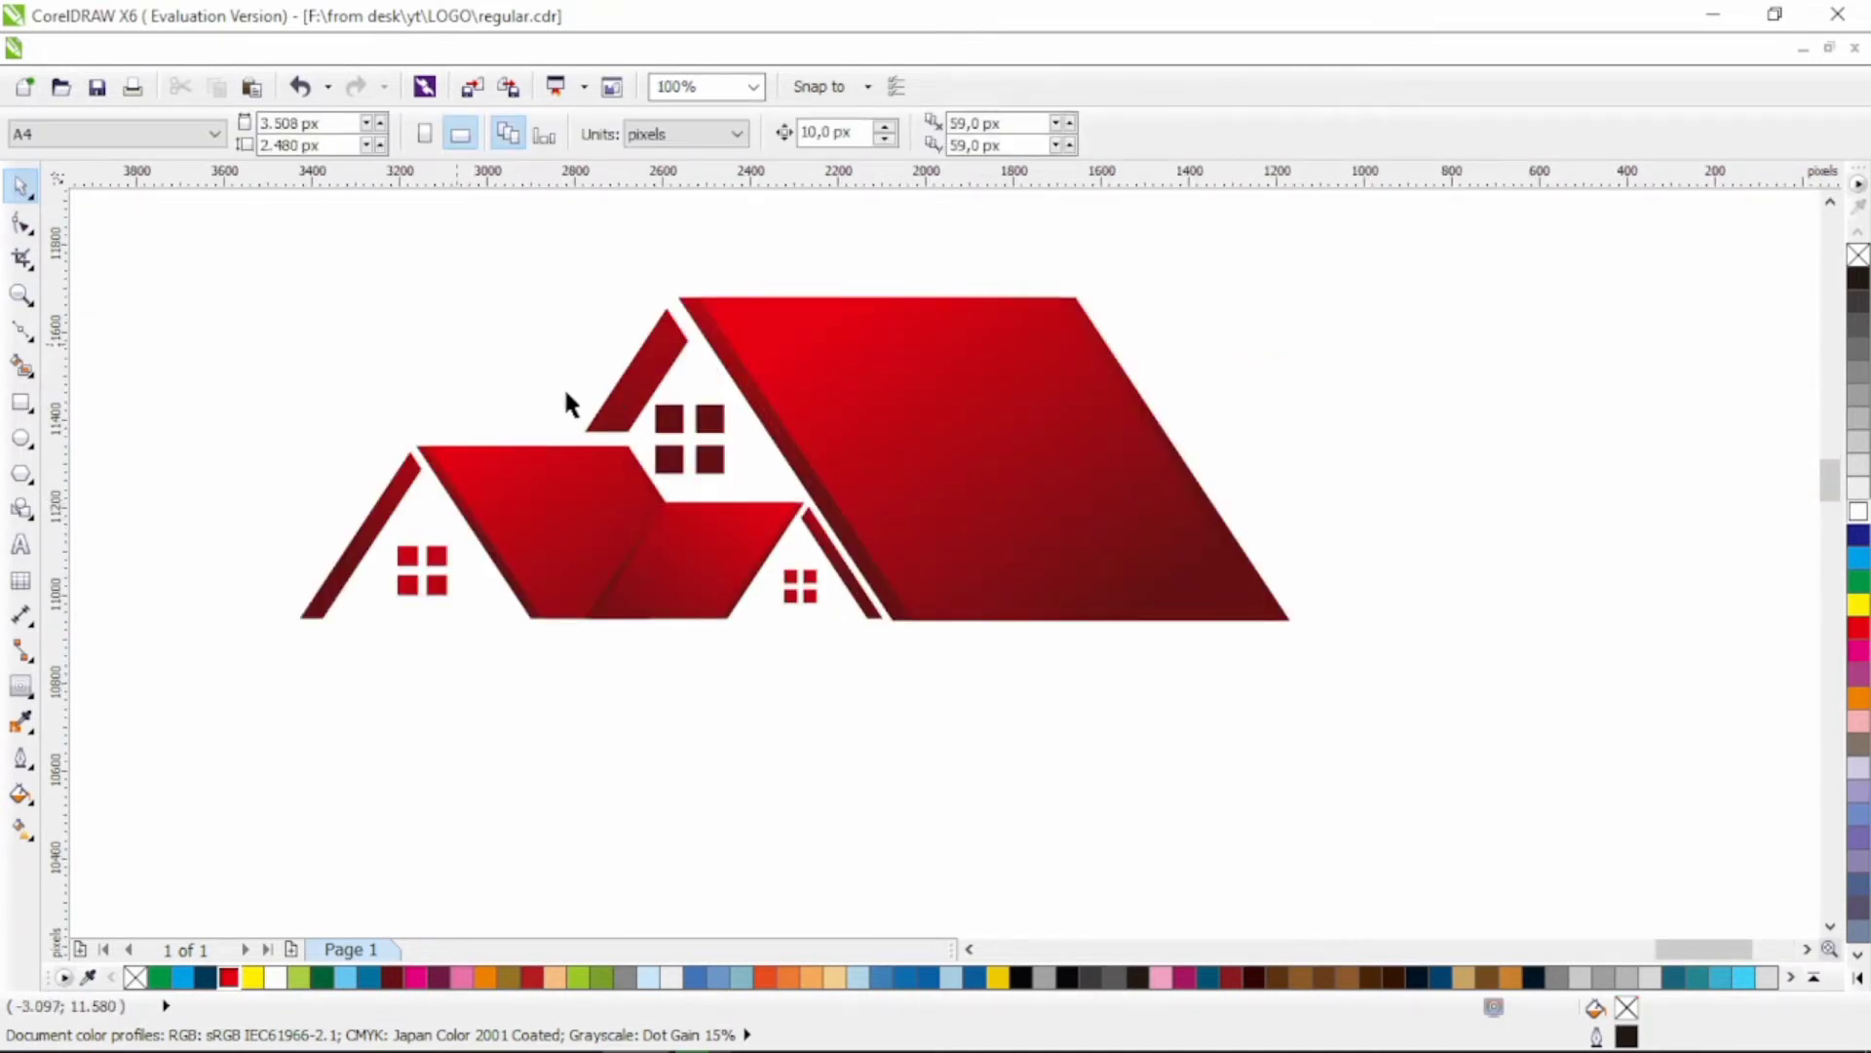
scroll(663, 448, "left", 2)
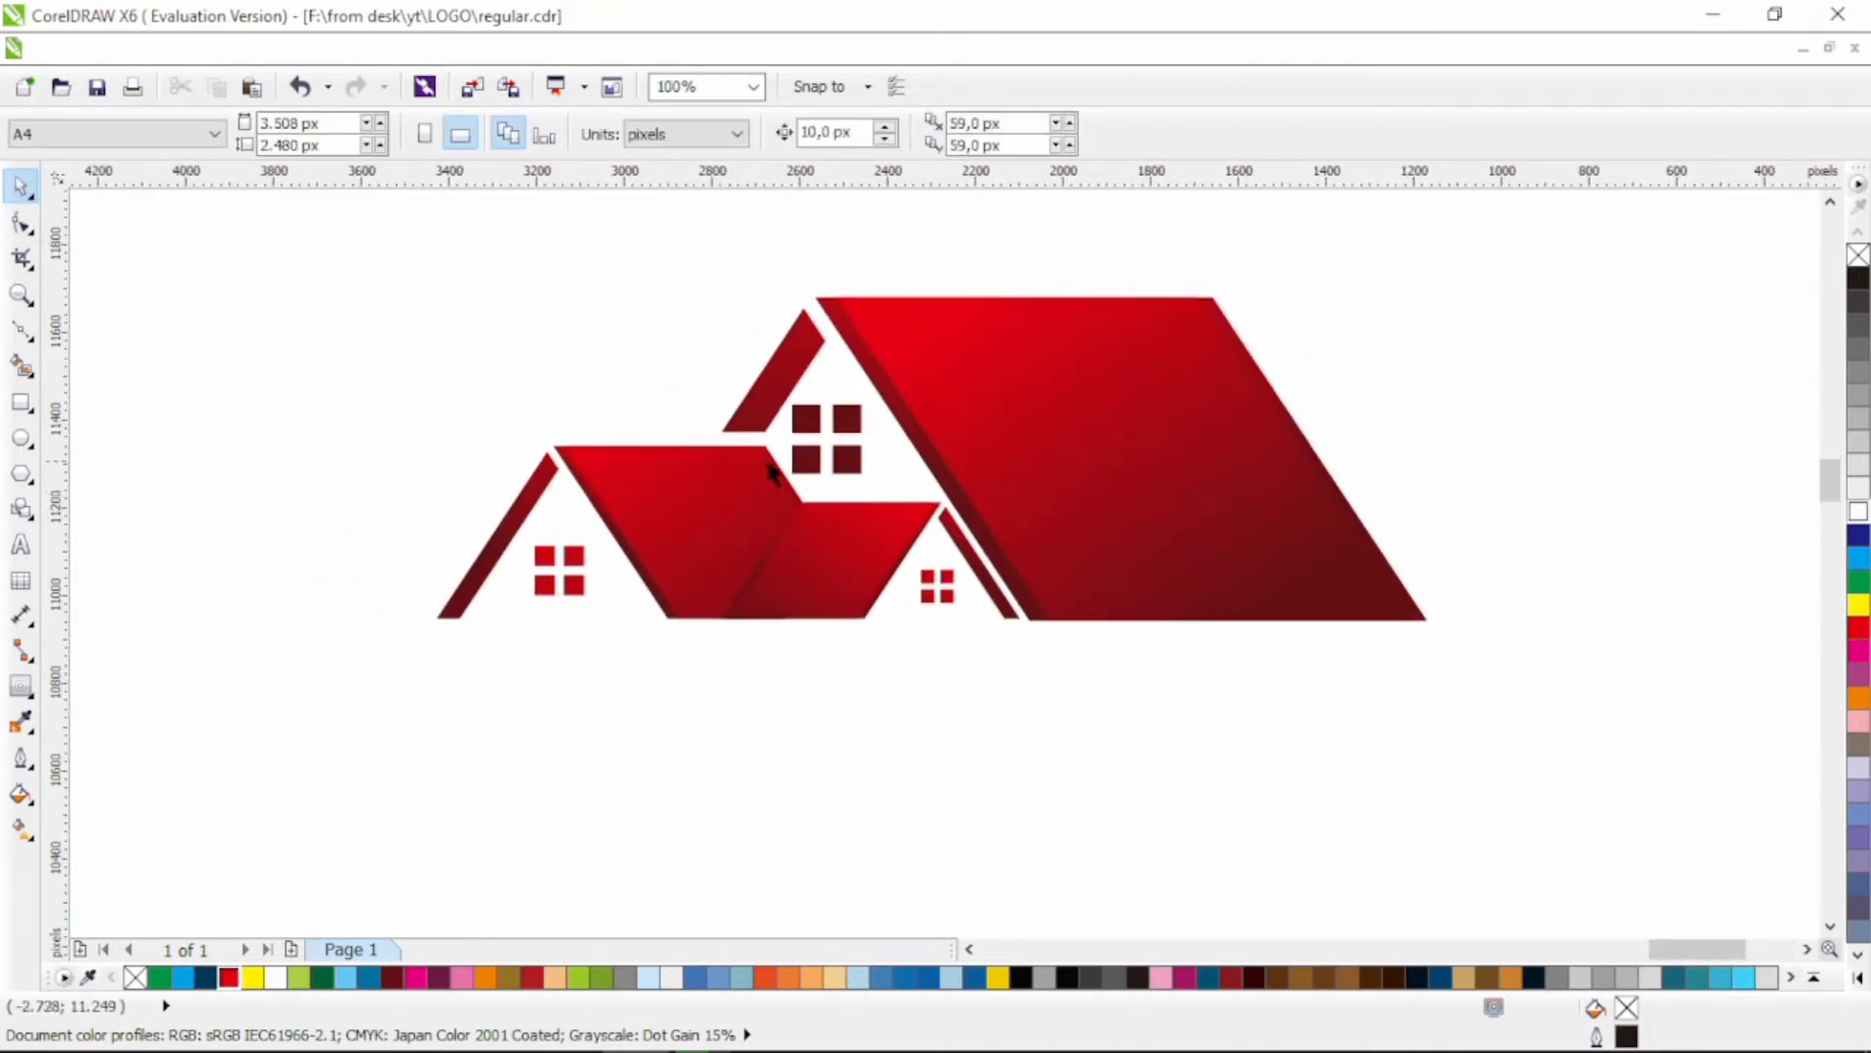
left_click(824, 429)
left_click_drag(789, 399, 800, 411)
left_click(19, 828)
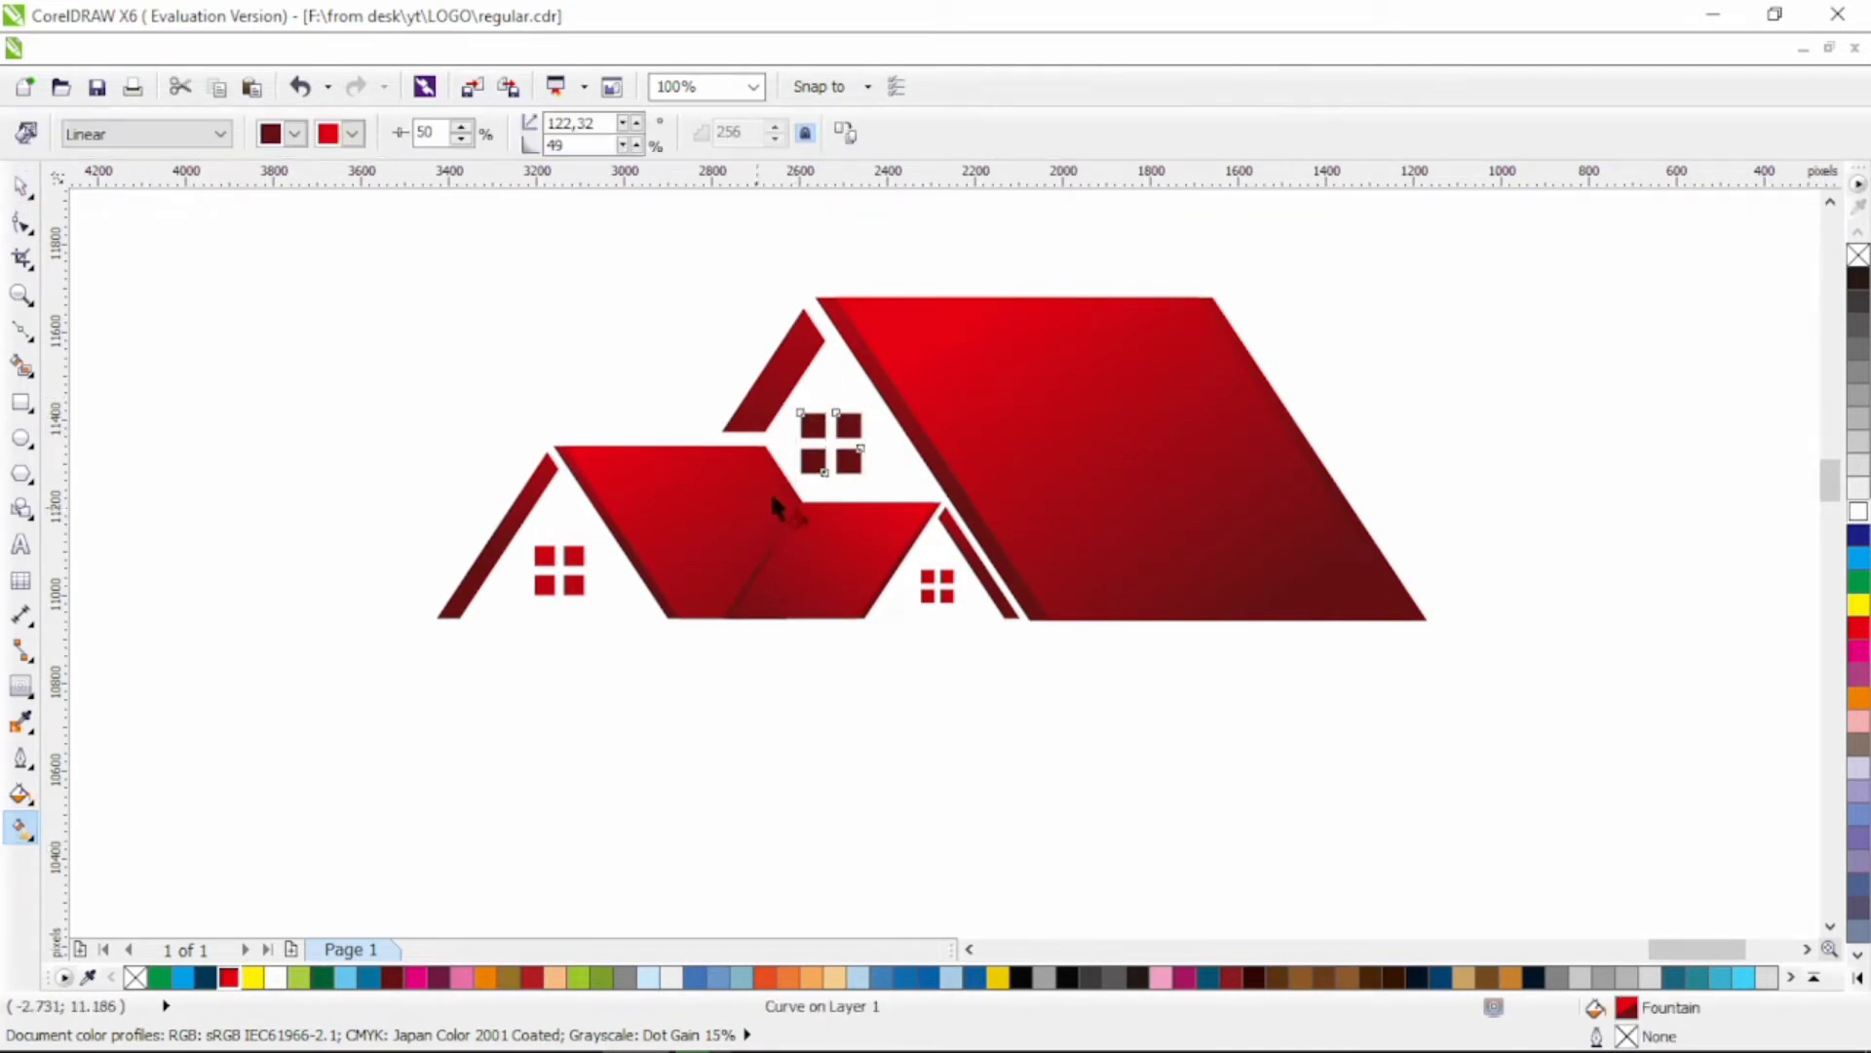
left_click_drag(786, 477, 868, 343)
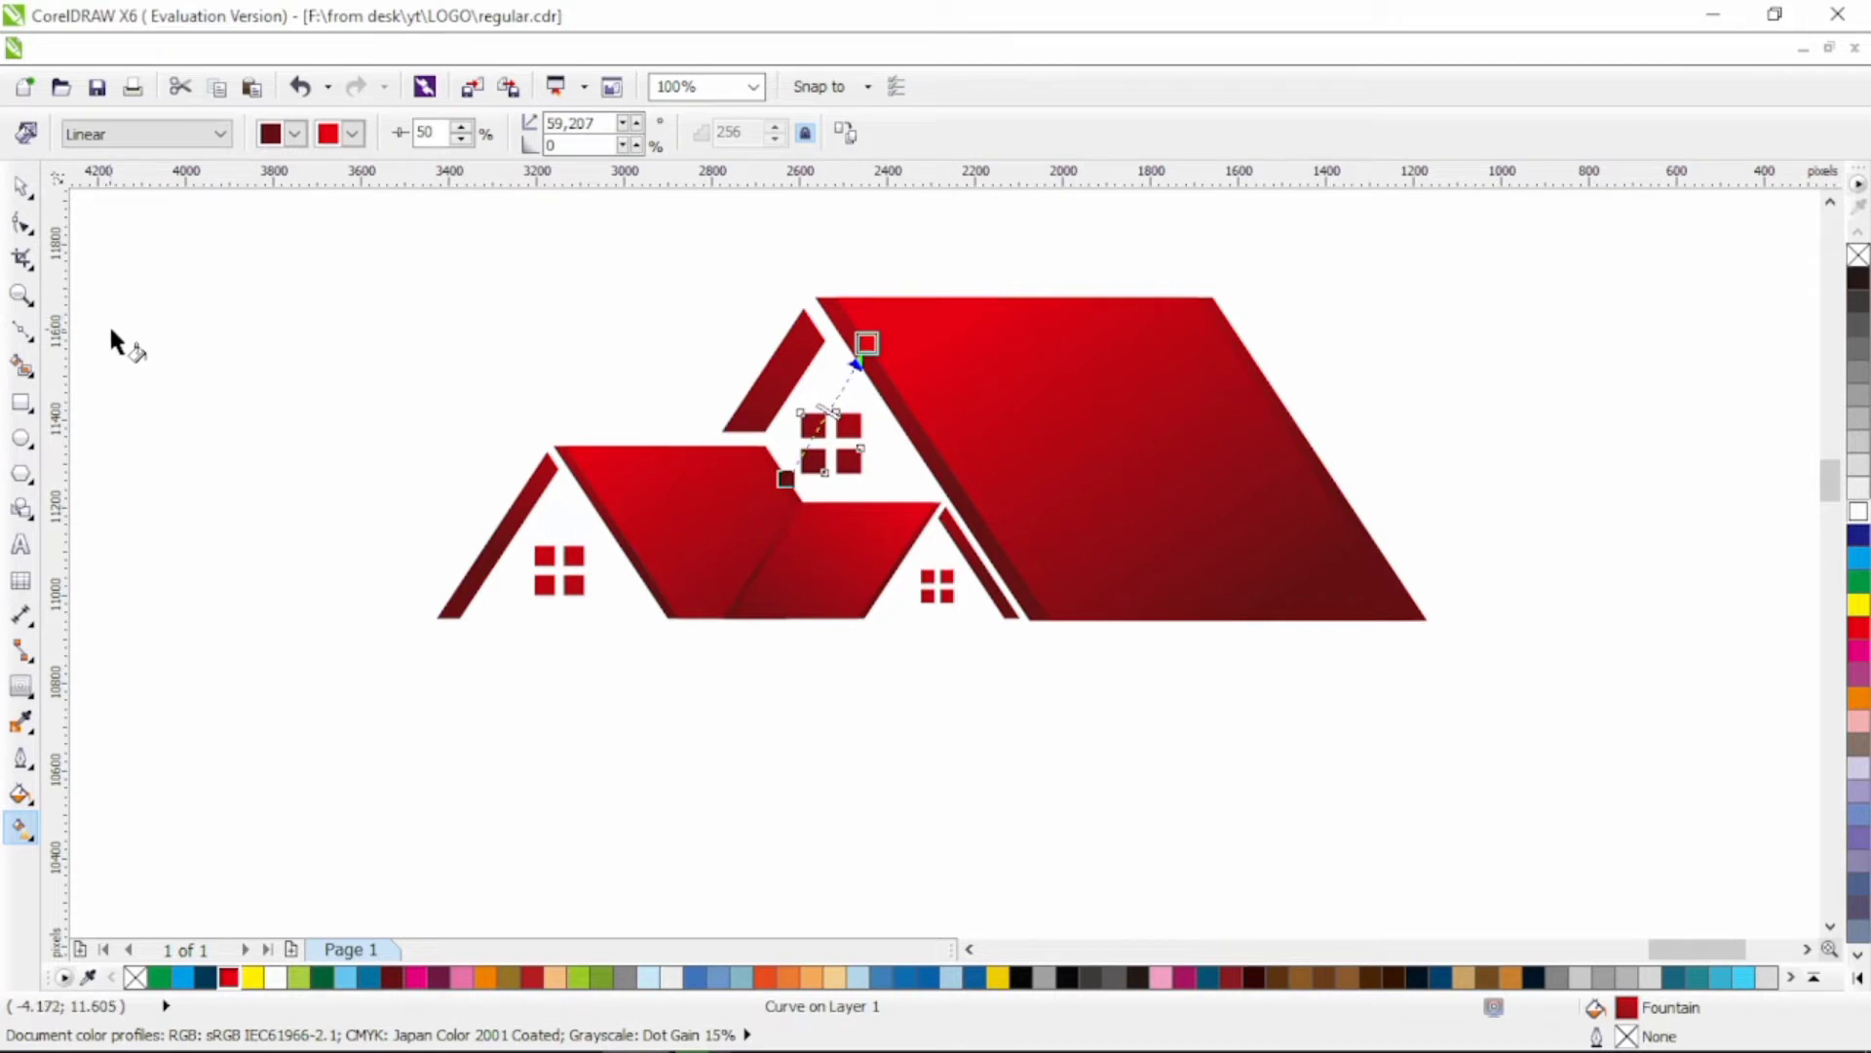
left_click(20, 186)
left_click(318, 347)
Step: Select both smaller front houses and enlarge them slightly toward the upper left, keeping their base aligned with the large house
scroll(388, 431, "up", 3)
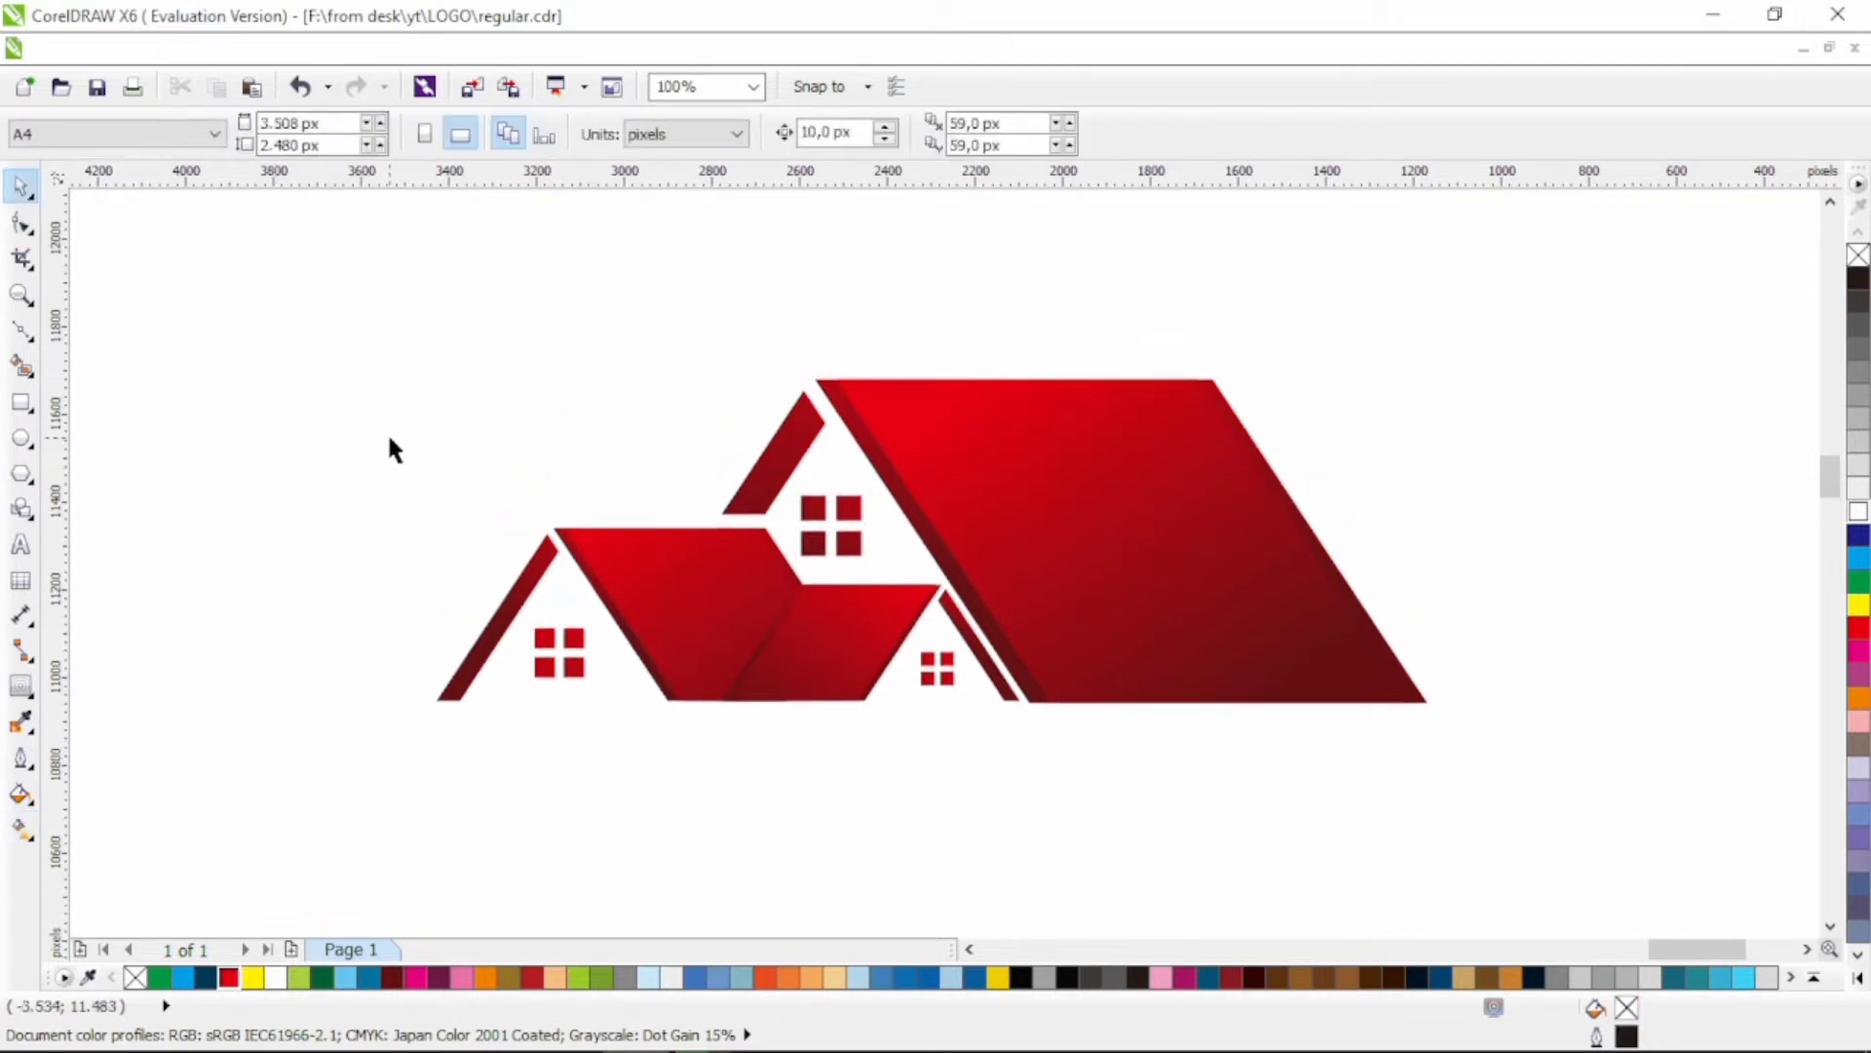
scroll(389, 440, "left", 1)
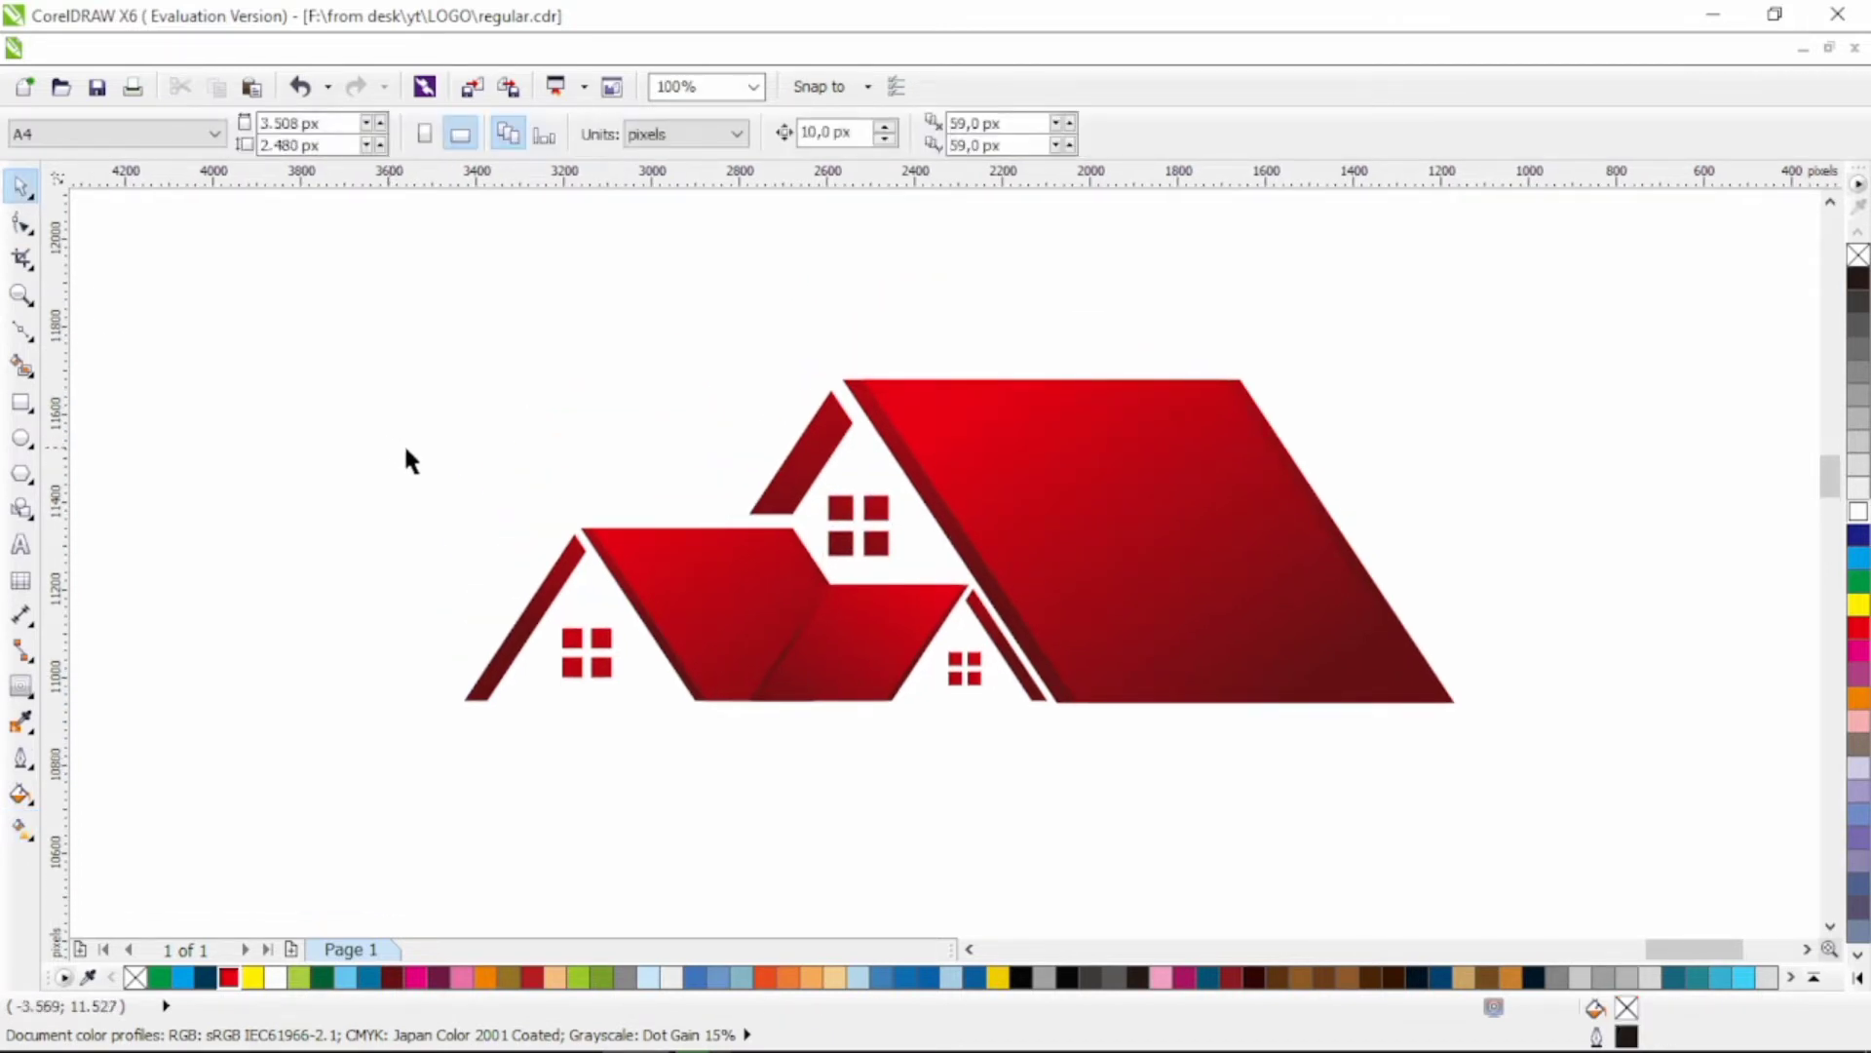
scroll(487, 459, "down", 1)
scroll(489, 449, "left", 2)
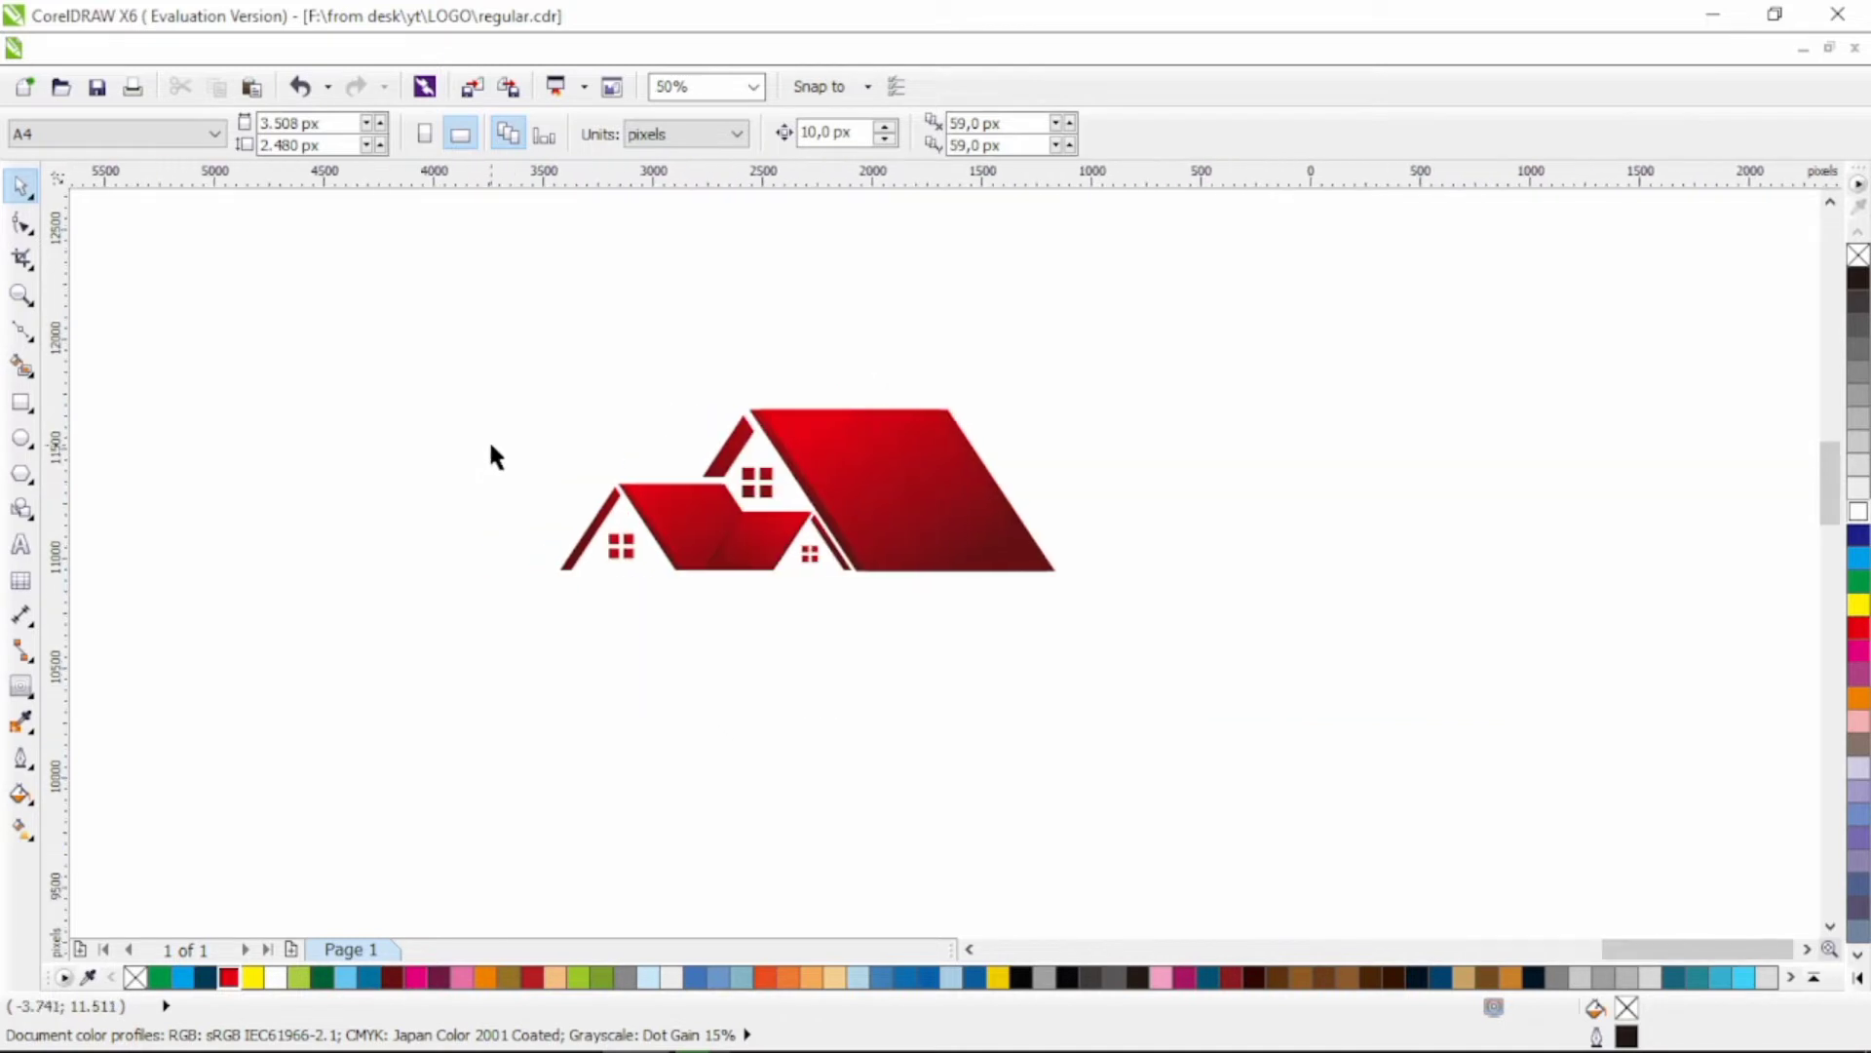
scroll(489, 432, "up", 1)
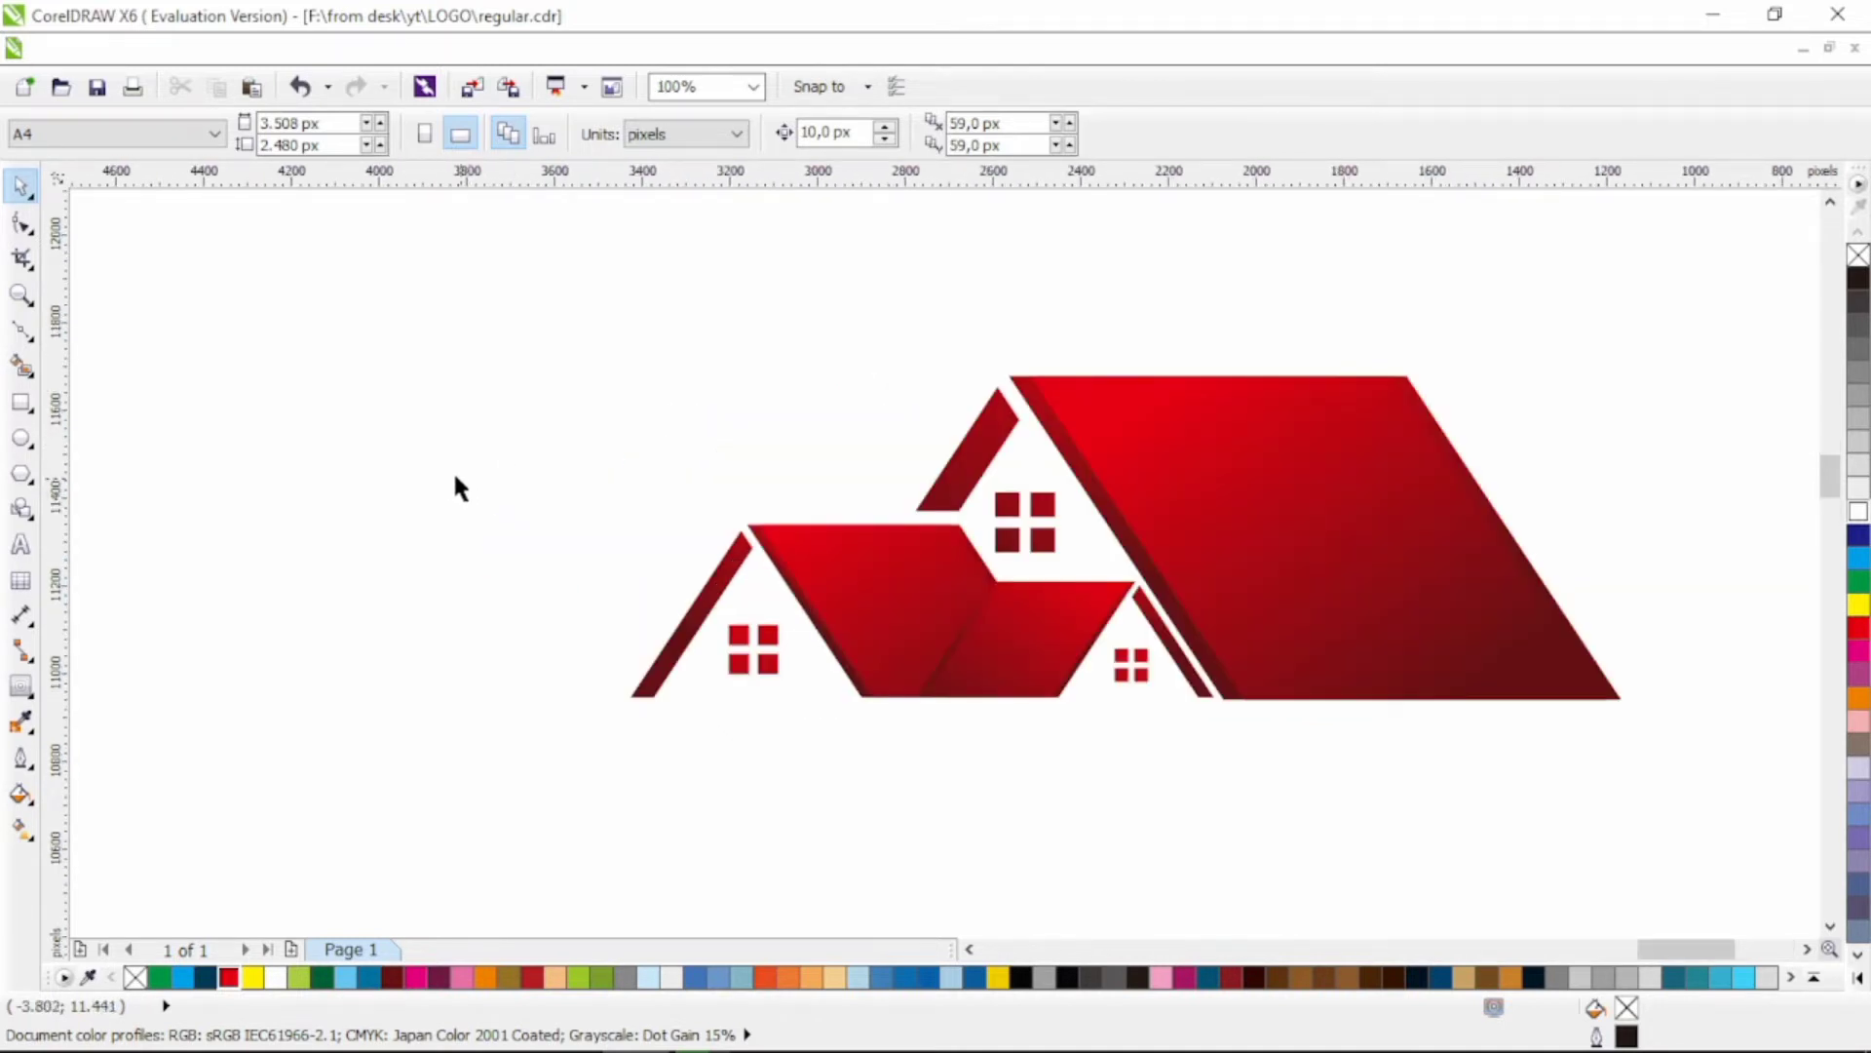
left_click_drag(452, 470, 1284, 799)
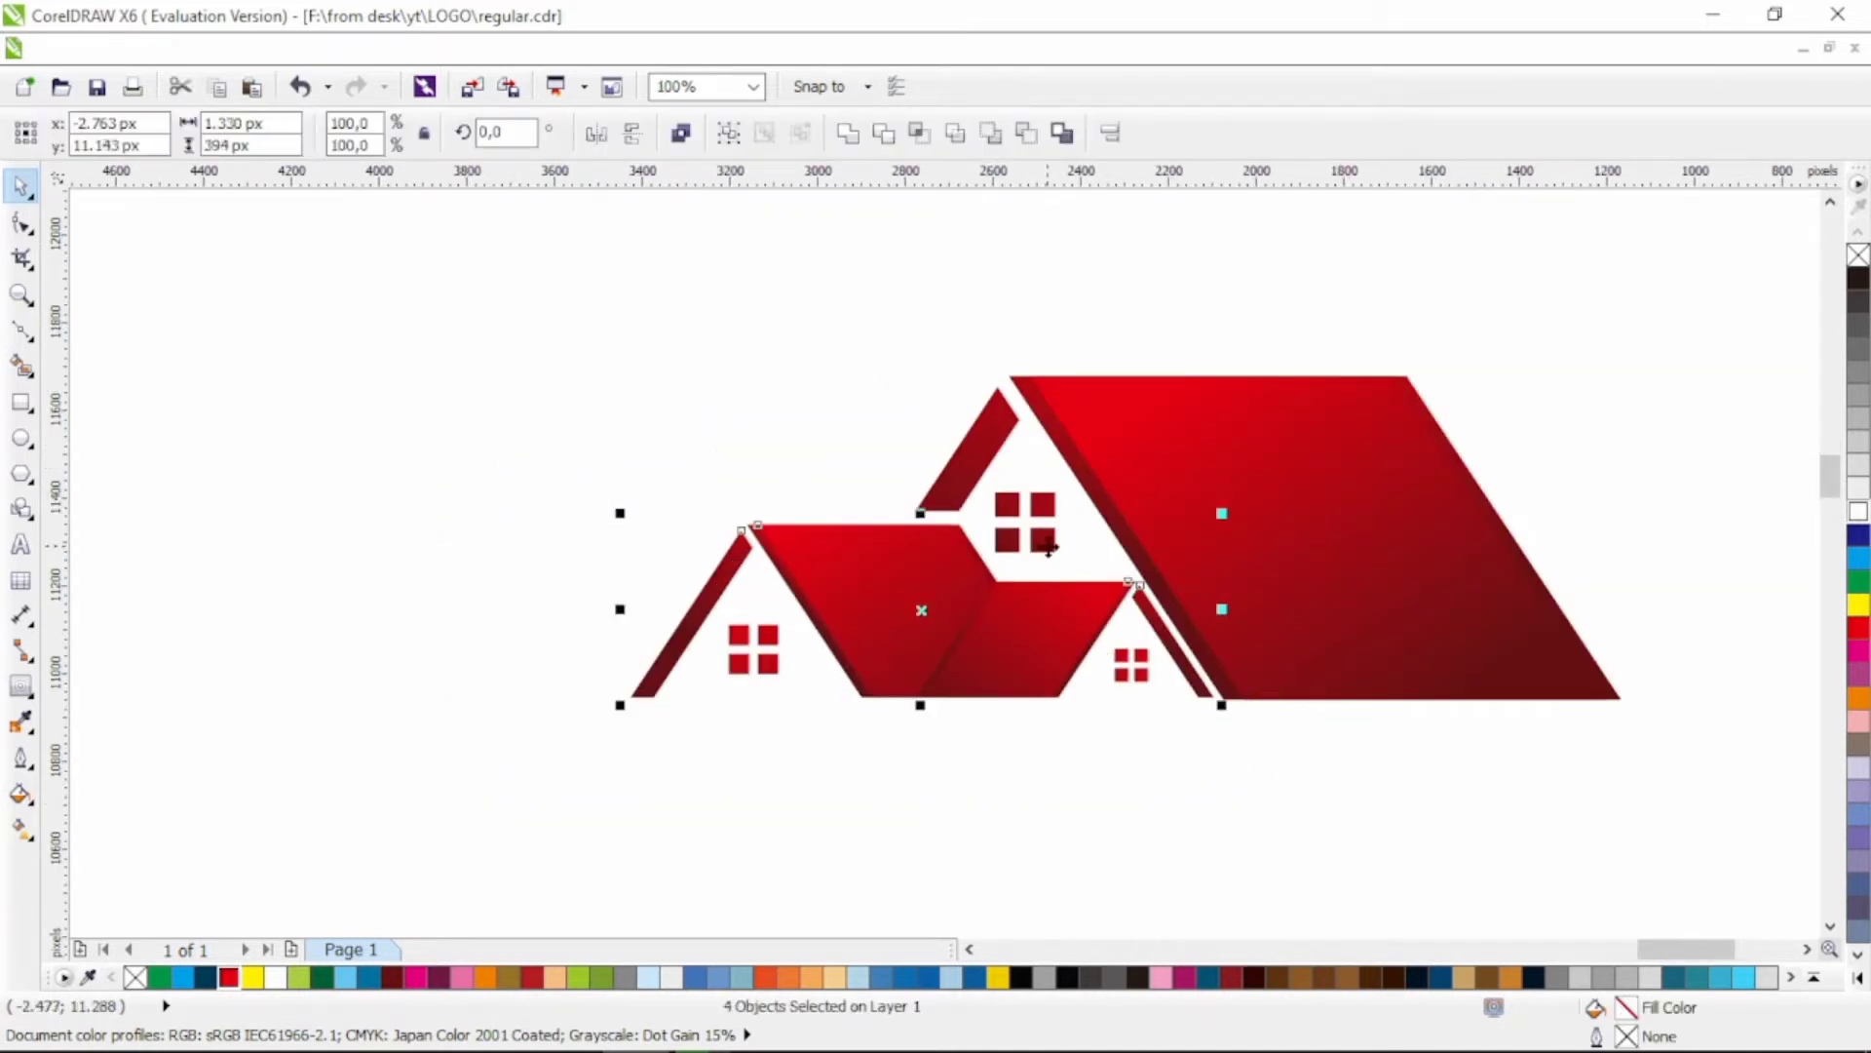
left_click_drag(620, 512, 600, 508)
left_click(576, 472)
Step: Draw a circle about 934 px in diameter overlapping the upper-left part of the houses, with its top above the large roof
scroll(576, 473, "down", 1)
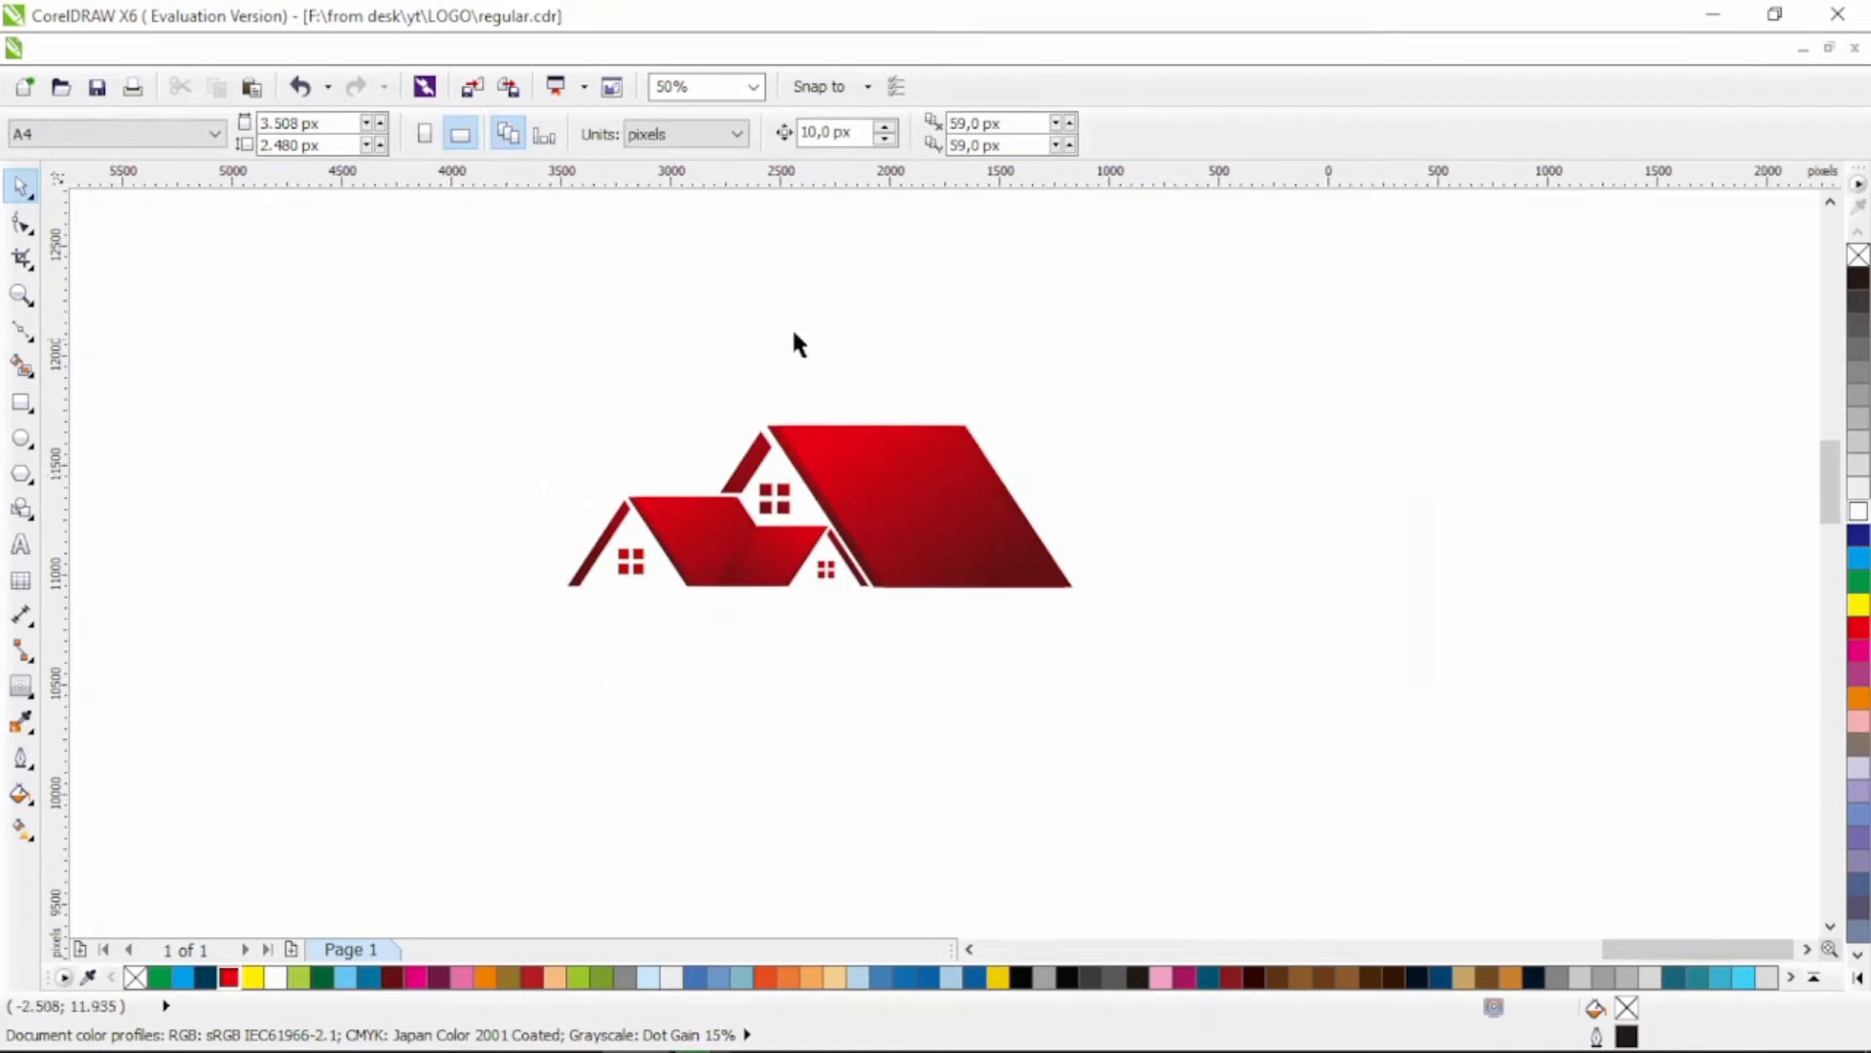
scroll(506, 477, "up", 1)
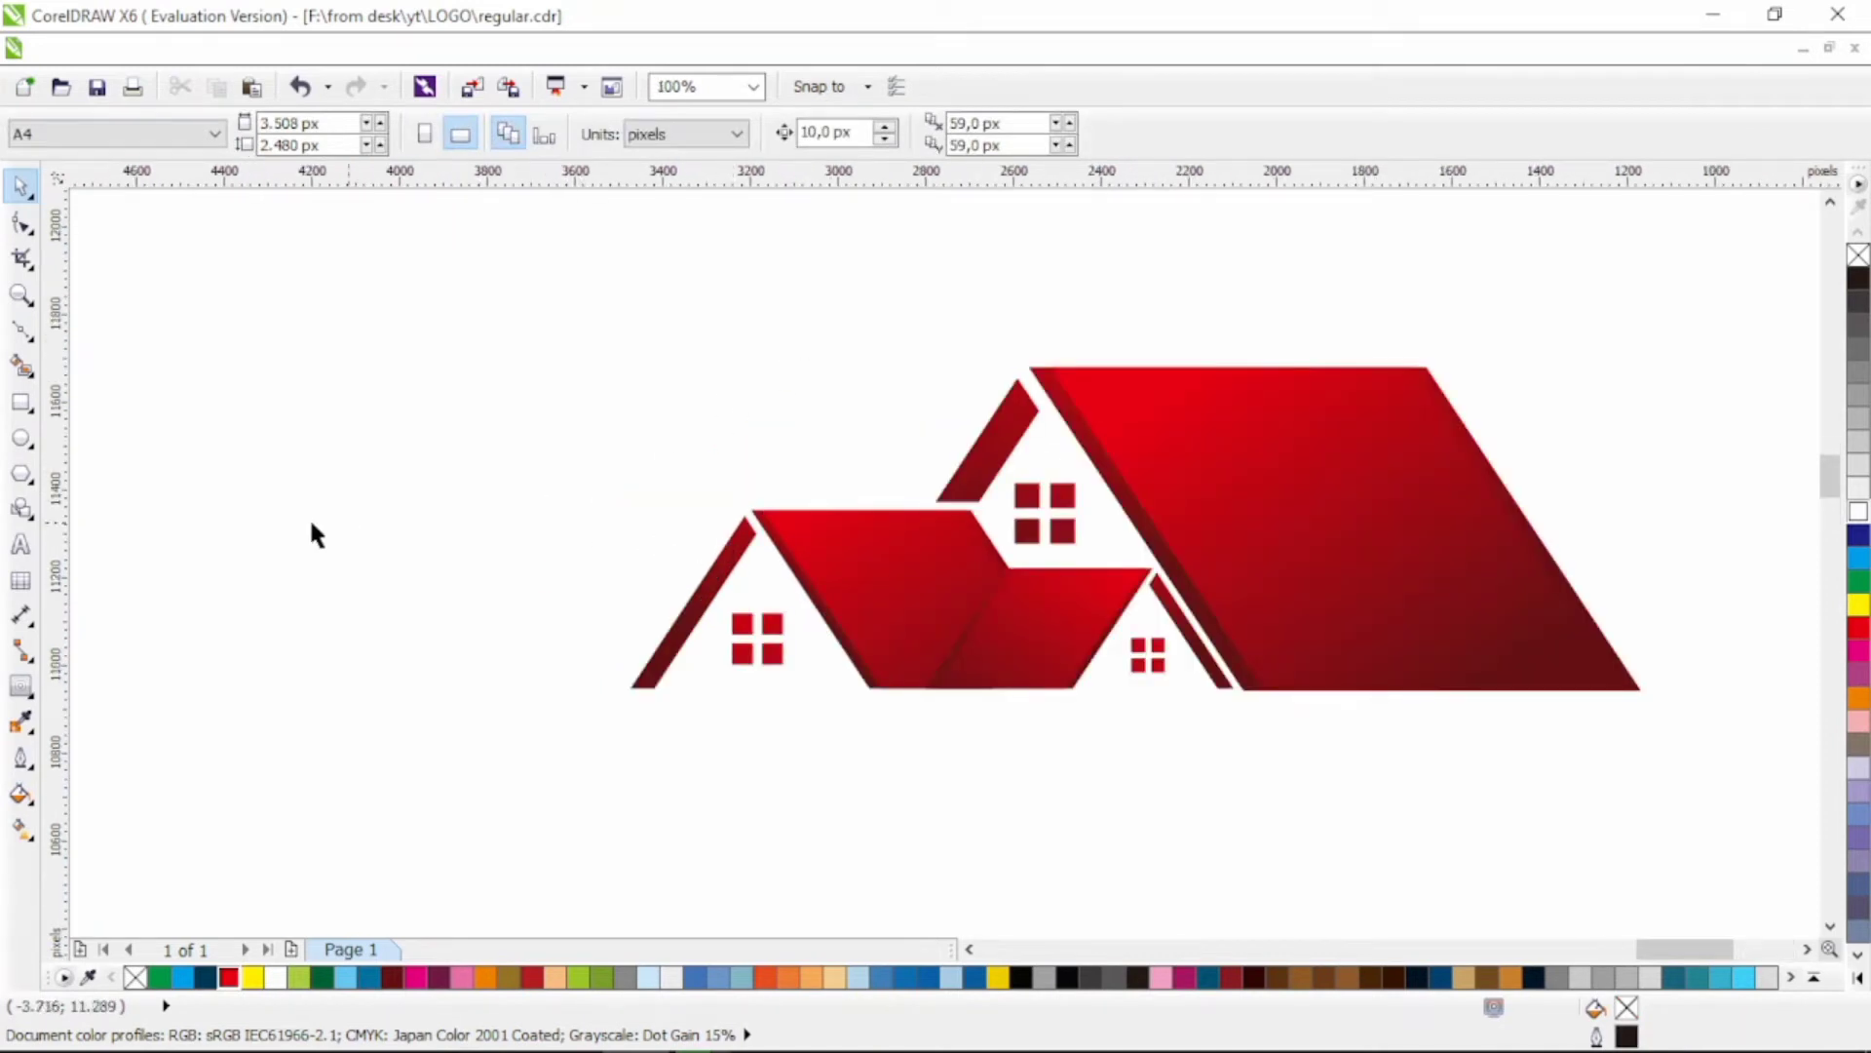
left_click(20, 438)
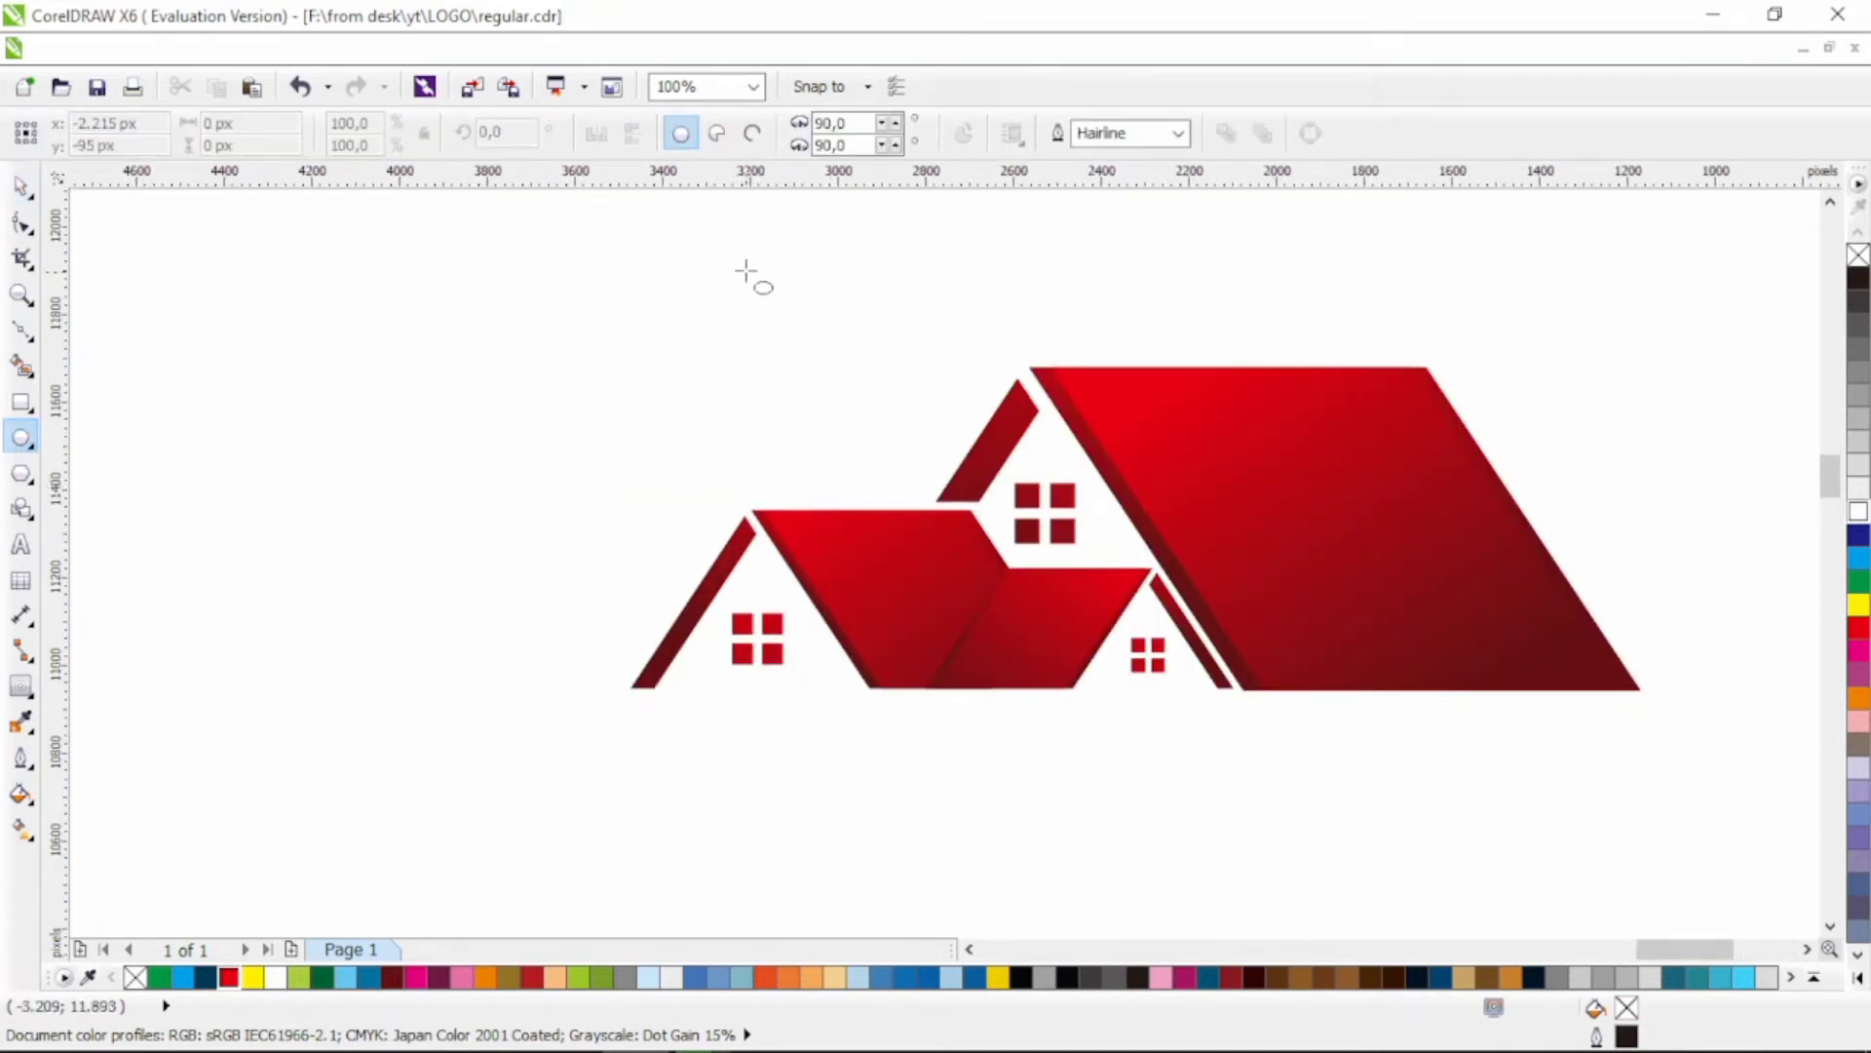
left_click_drag(718, 239, 1135, 655)
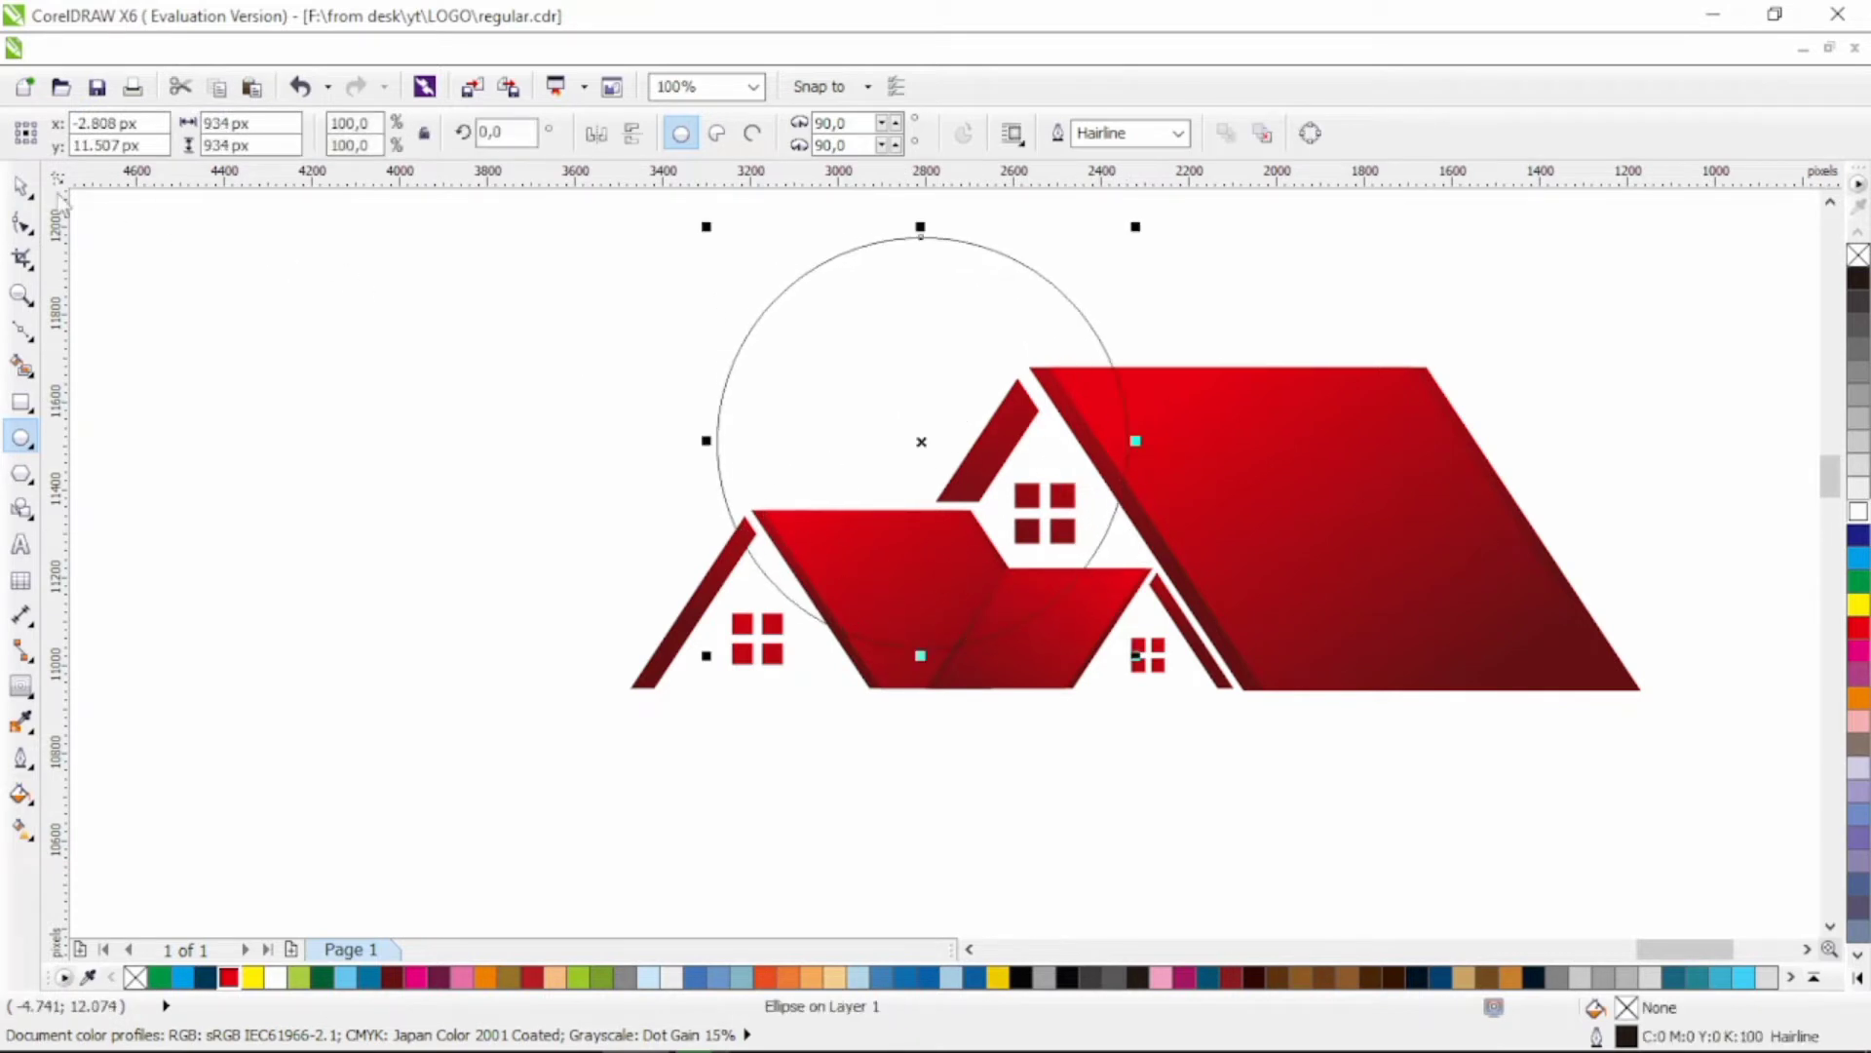
left_click(21, 186)
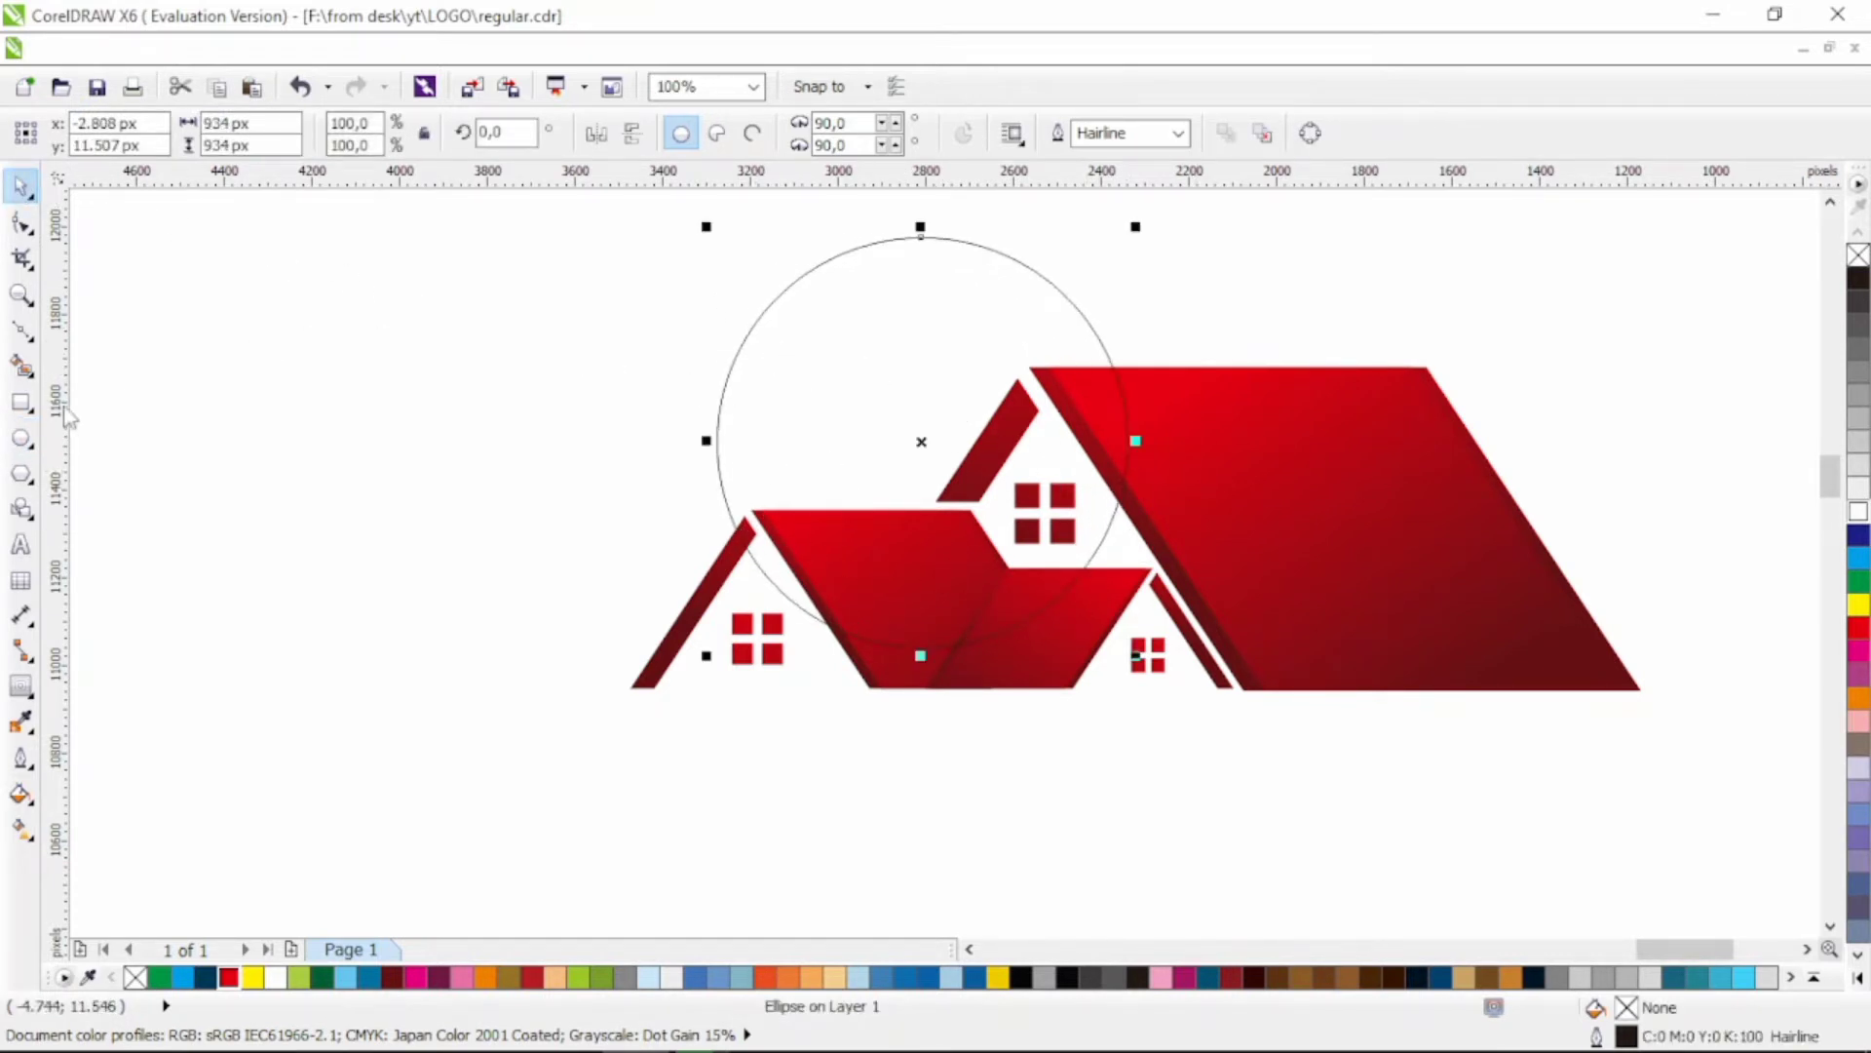
Step: Draw a closed freehand straight-line outline just above the large house's ridge and left strut and the left house's ridge, enclosing the area below
left_click(29, 336)
left_click(103, 326)
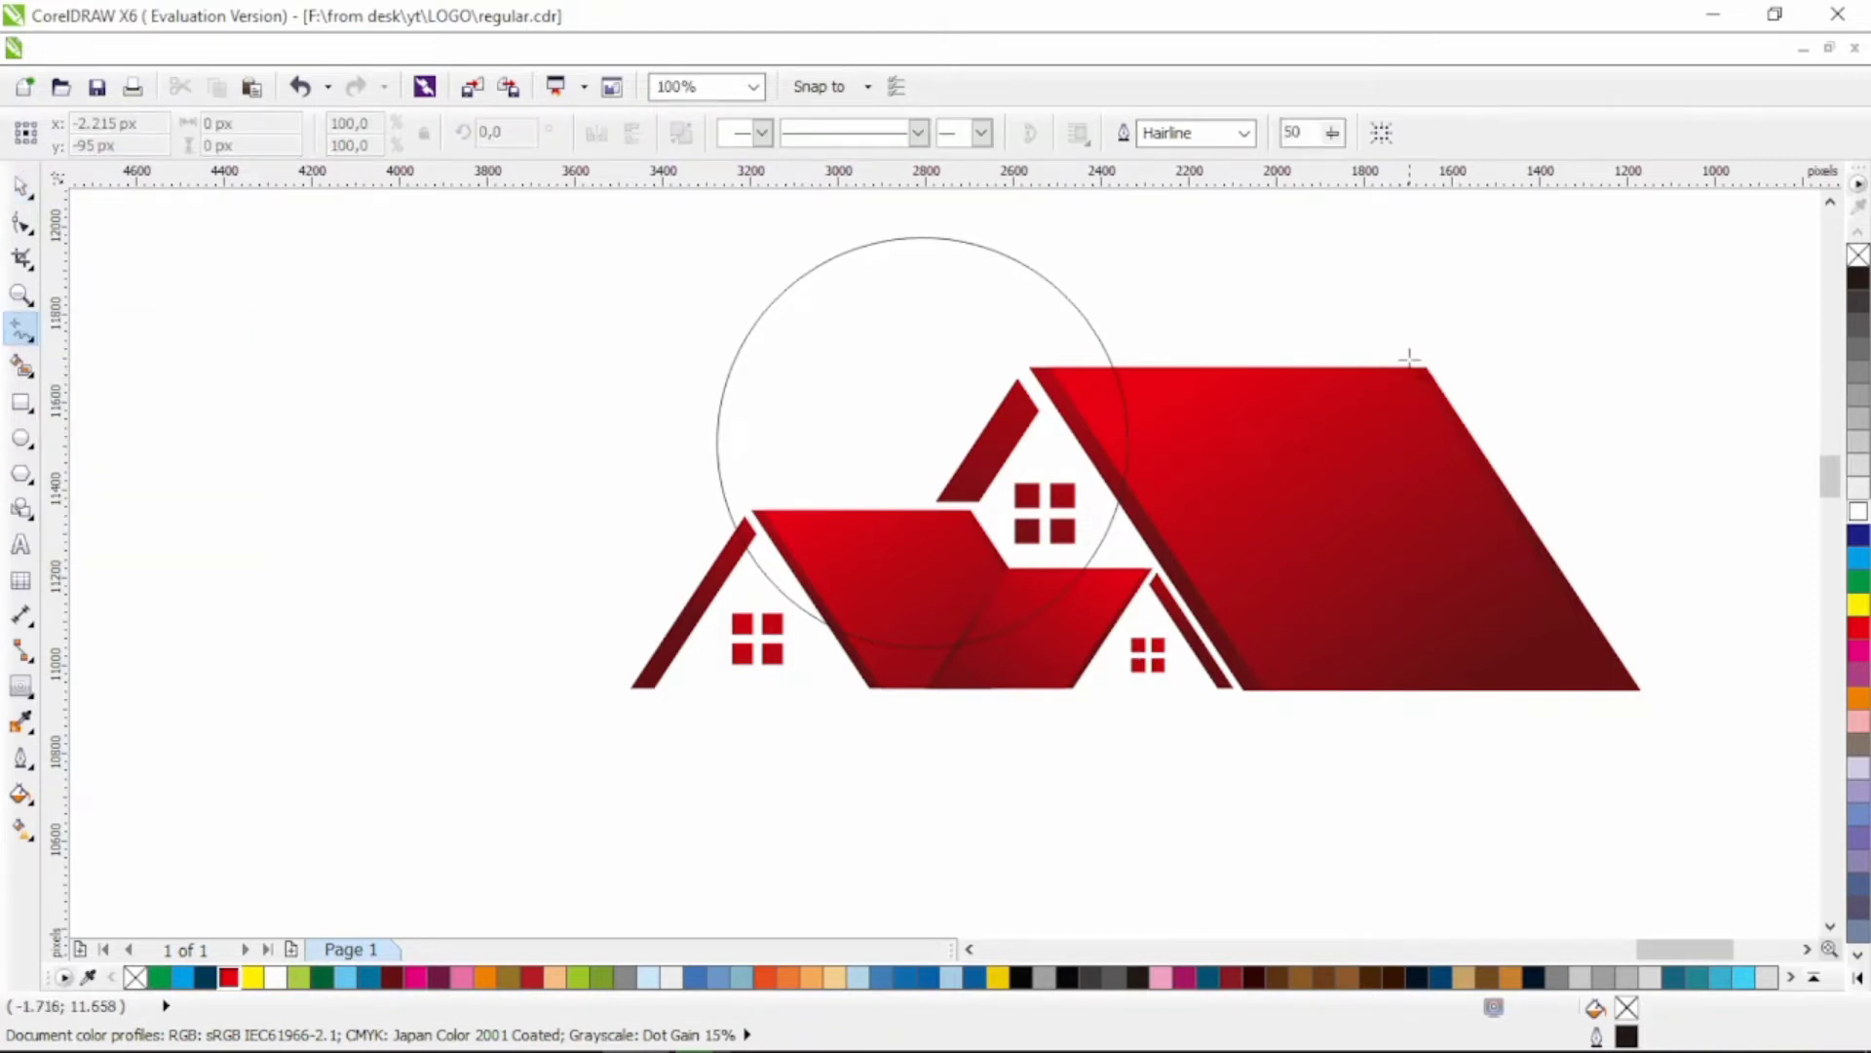
left_click(1450, 356)
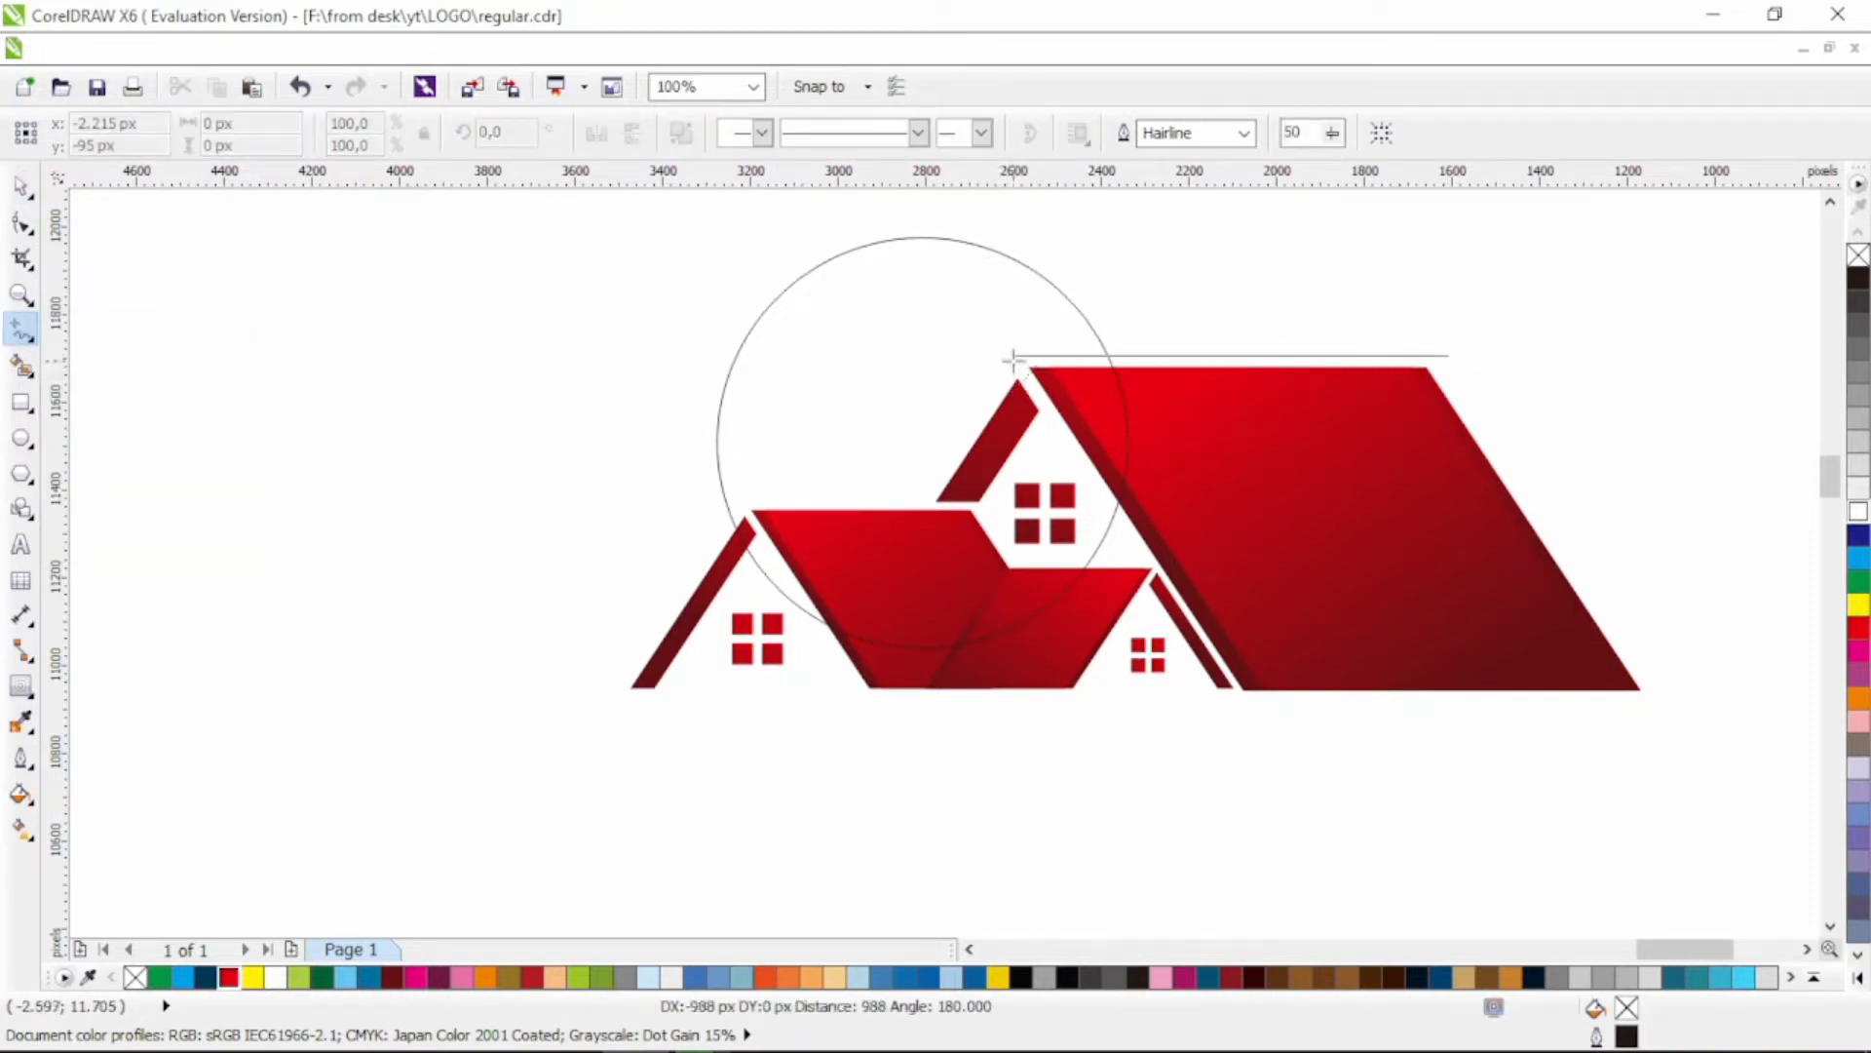
left_click(1012, 356)
left_click(1013, 356)
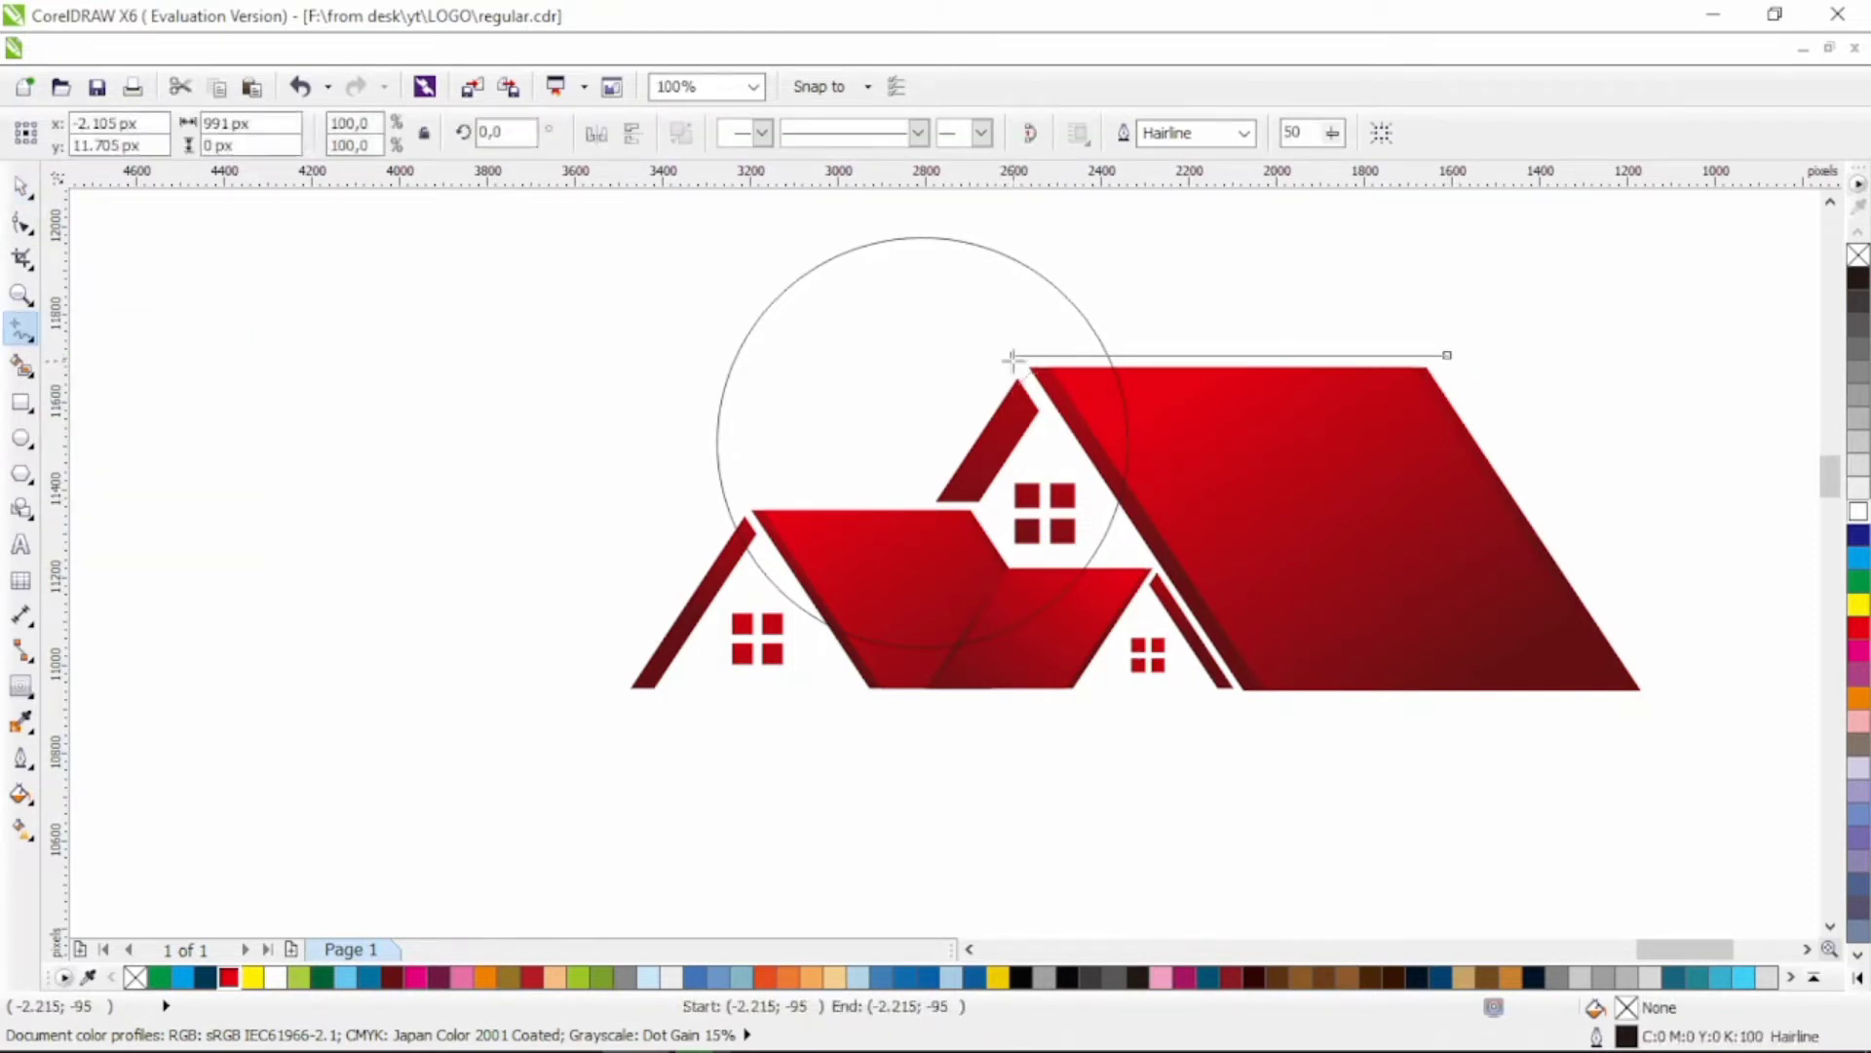
double_click(919, 499)
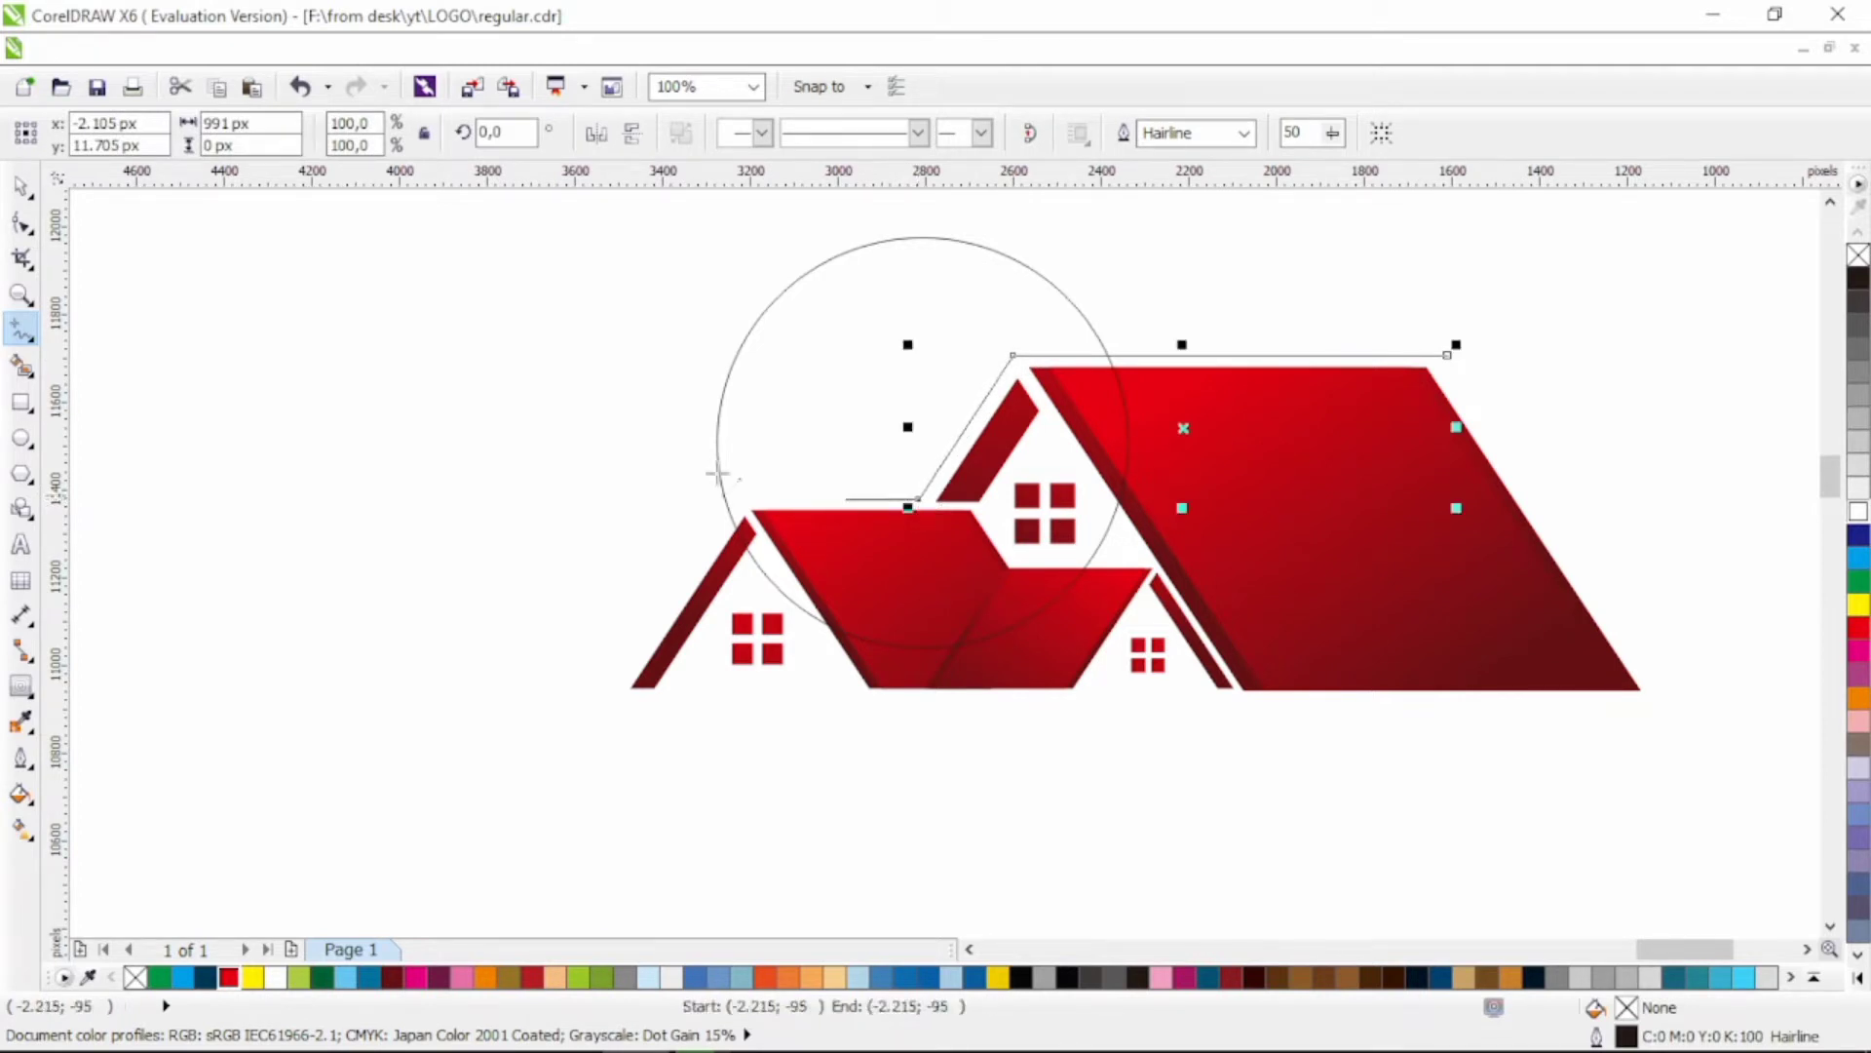
double_click(647, 498)
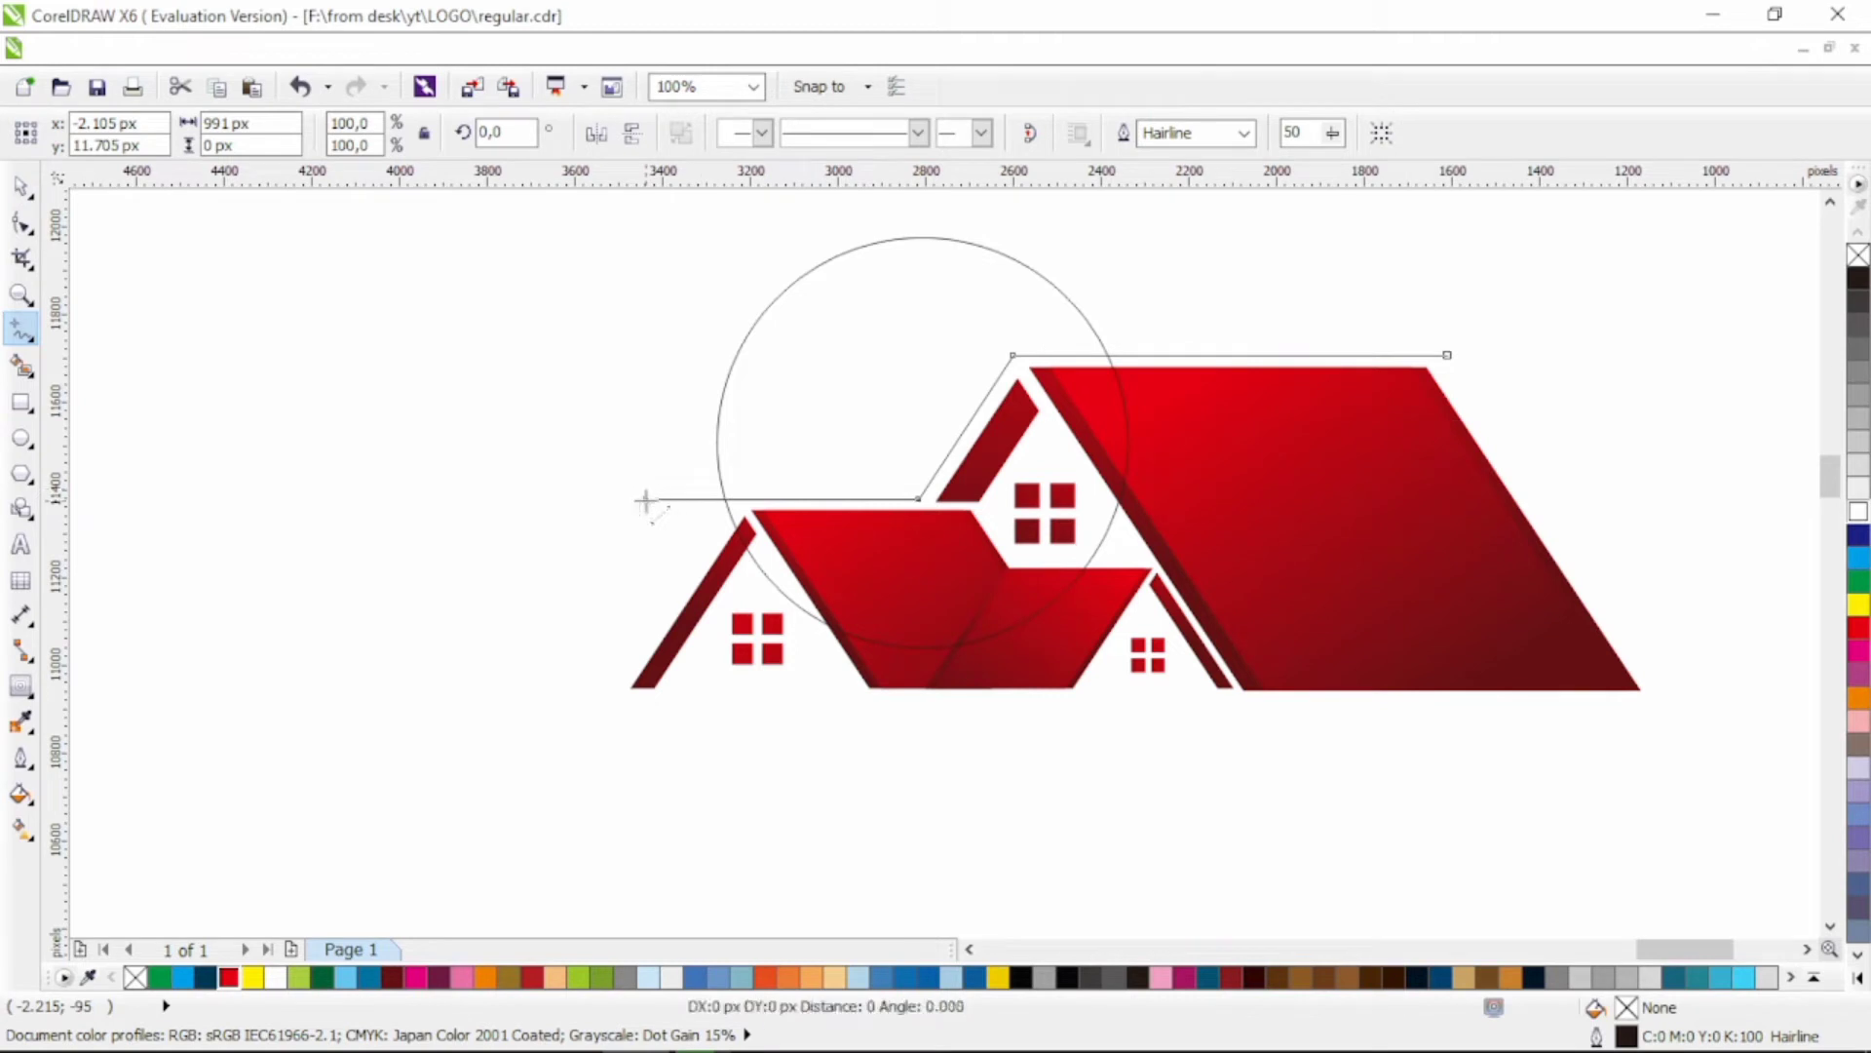
double_click(539, 735)
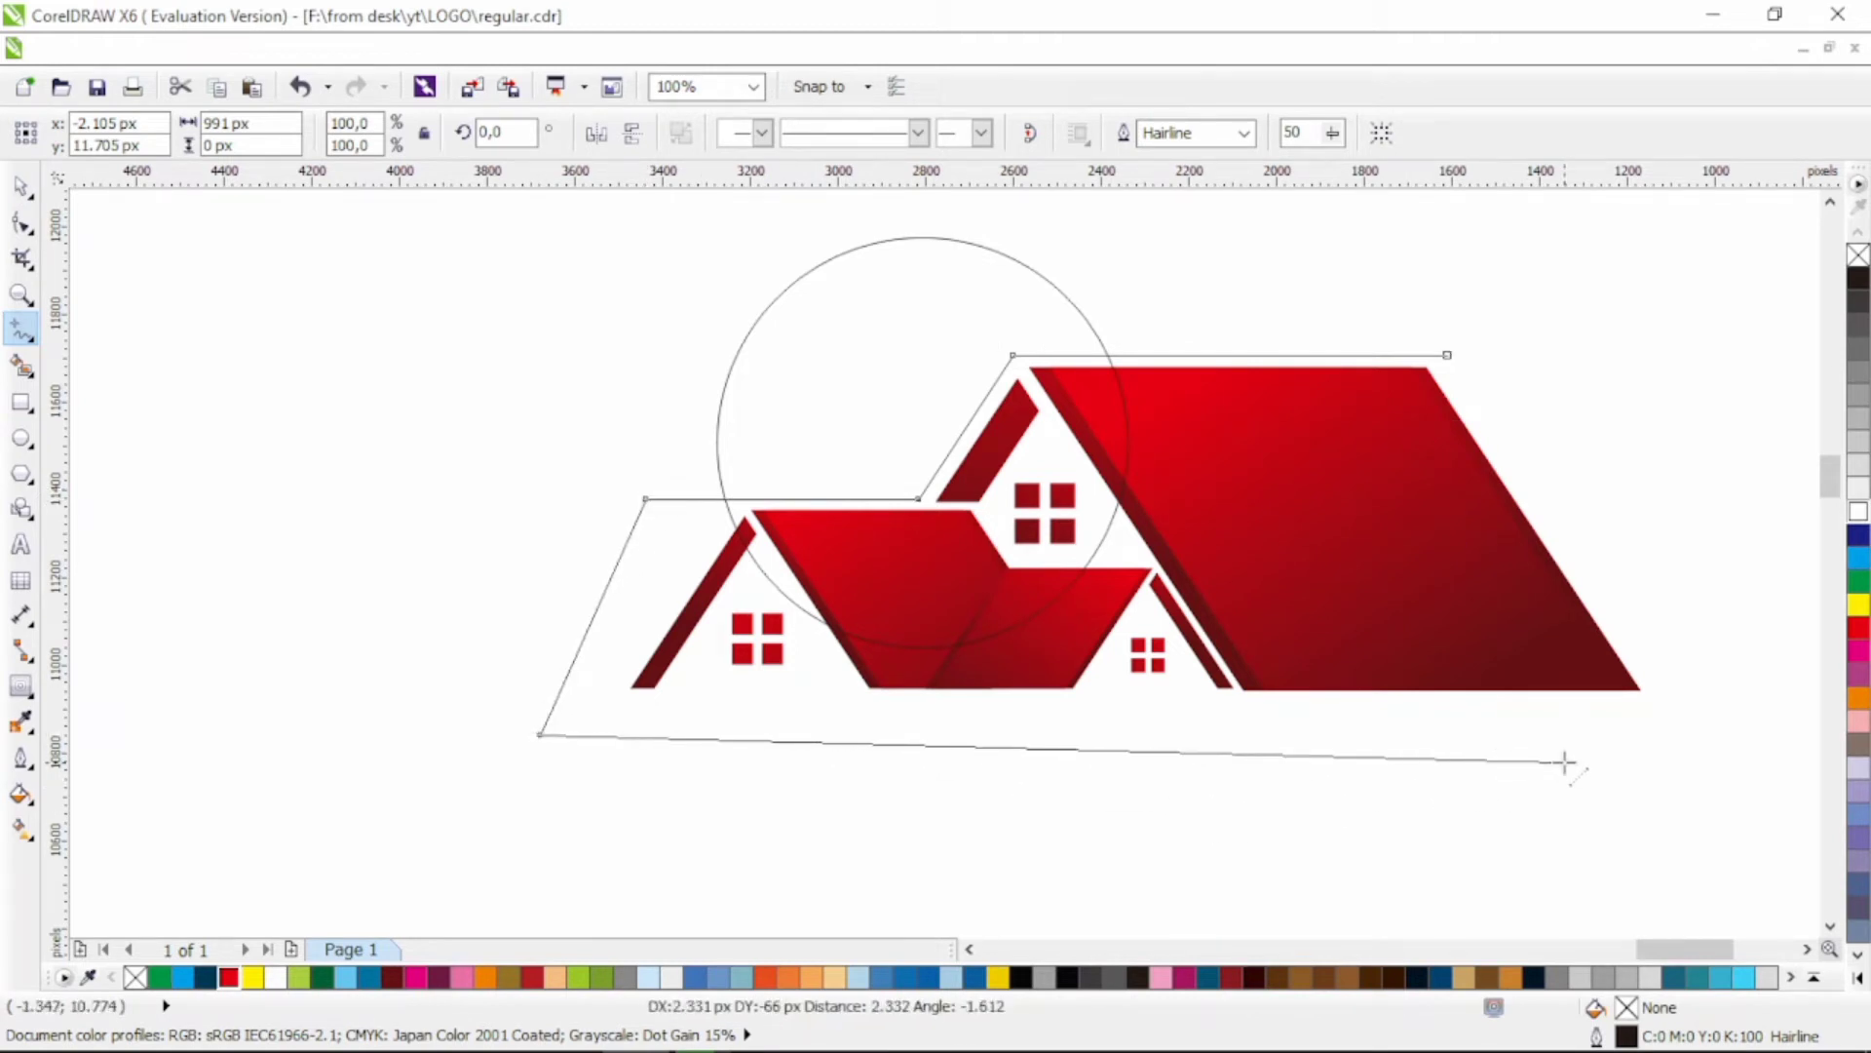
double_click(1563, 762)
left_click(1449, 355)
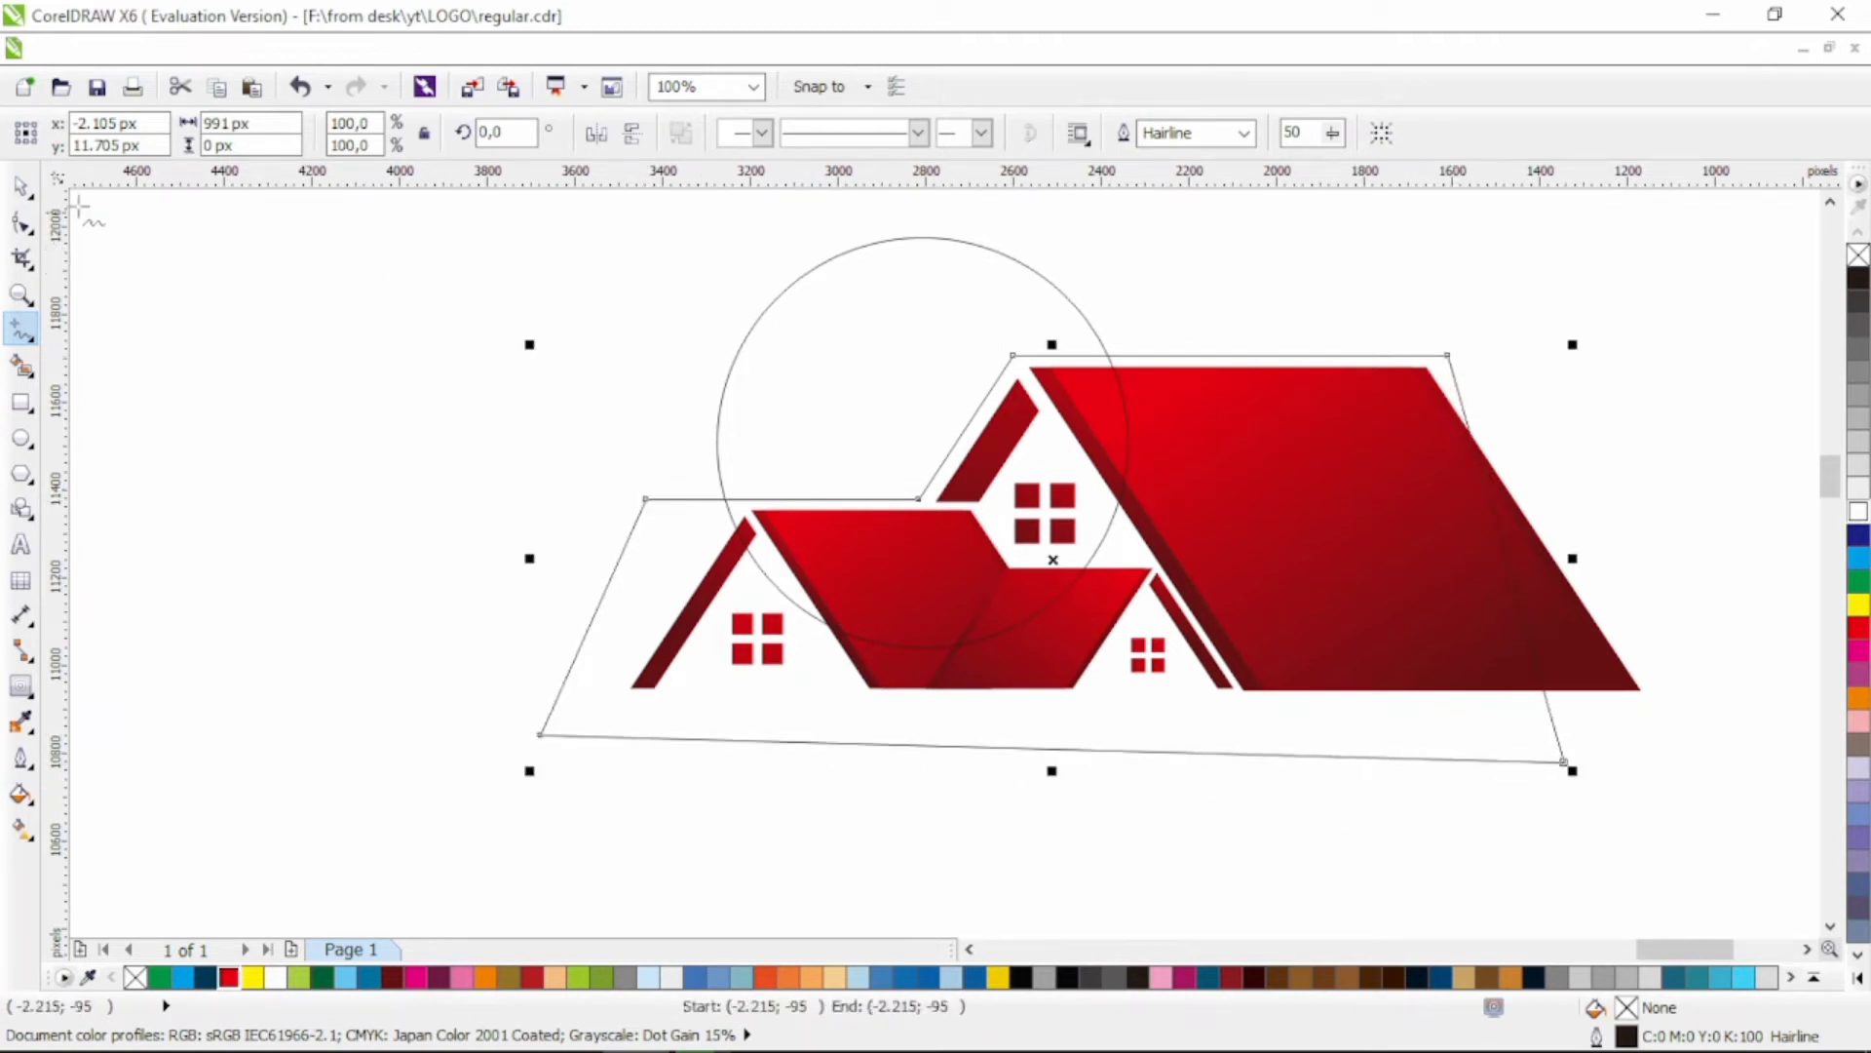
left_click(22, 186)
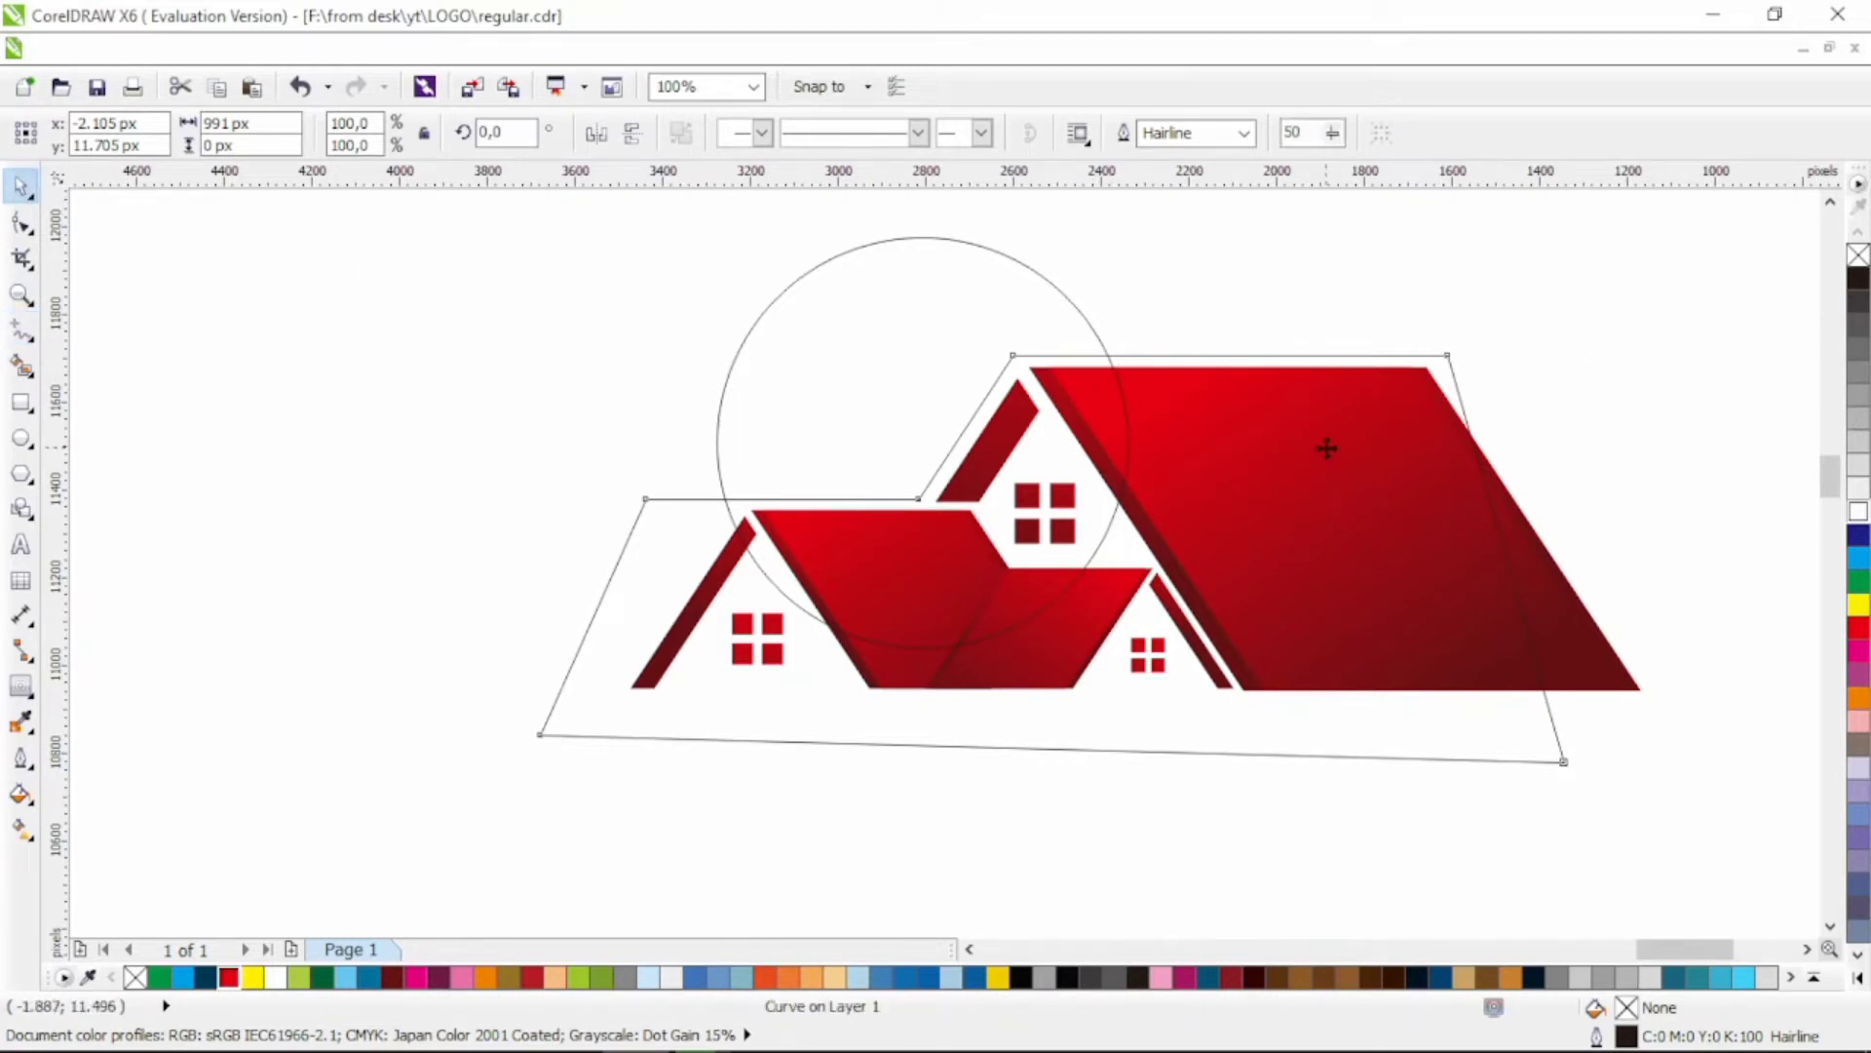
Step: Shift the outline slightly up and right, trim the circle with it, and delete the outline
left_click_drag(1326, 448, 1331, 445)
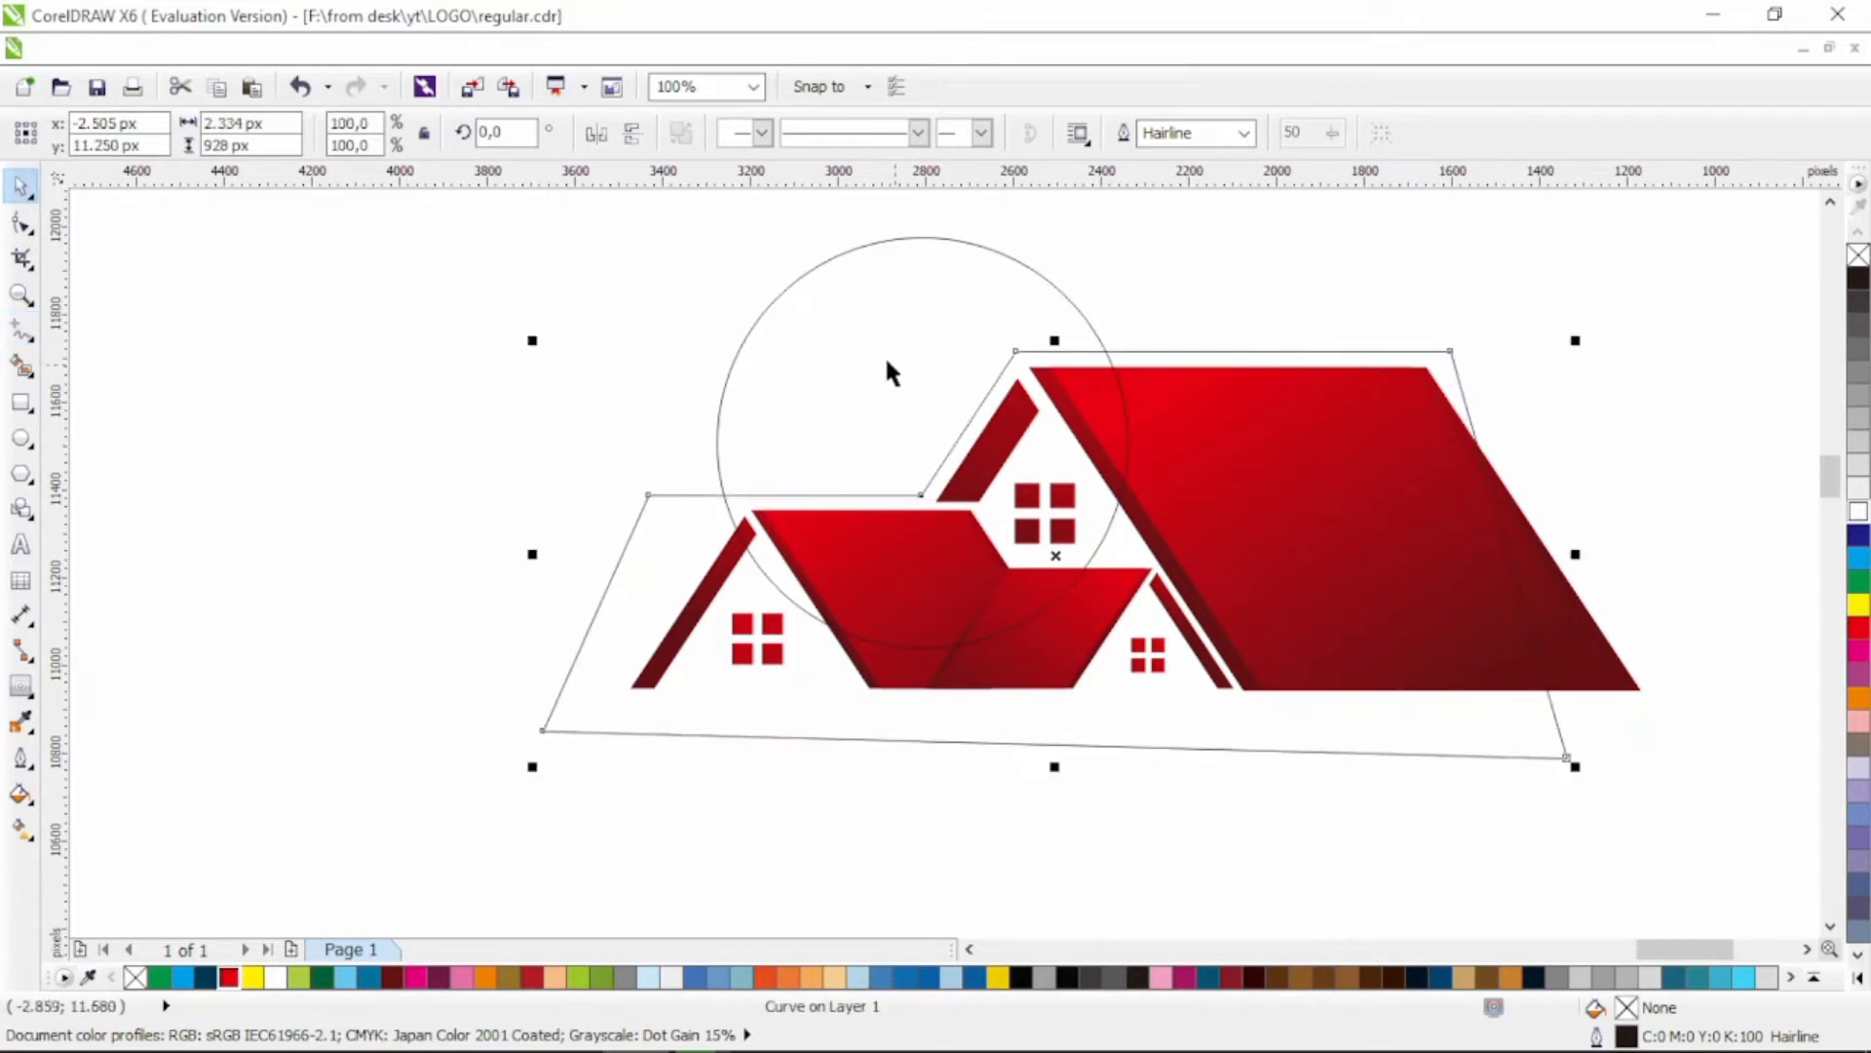
left_click(874, 239, "shift")
left_click(881, 132)
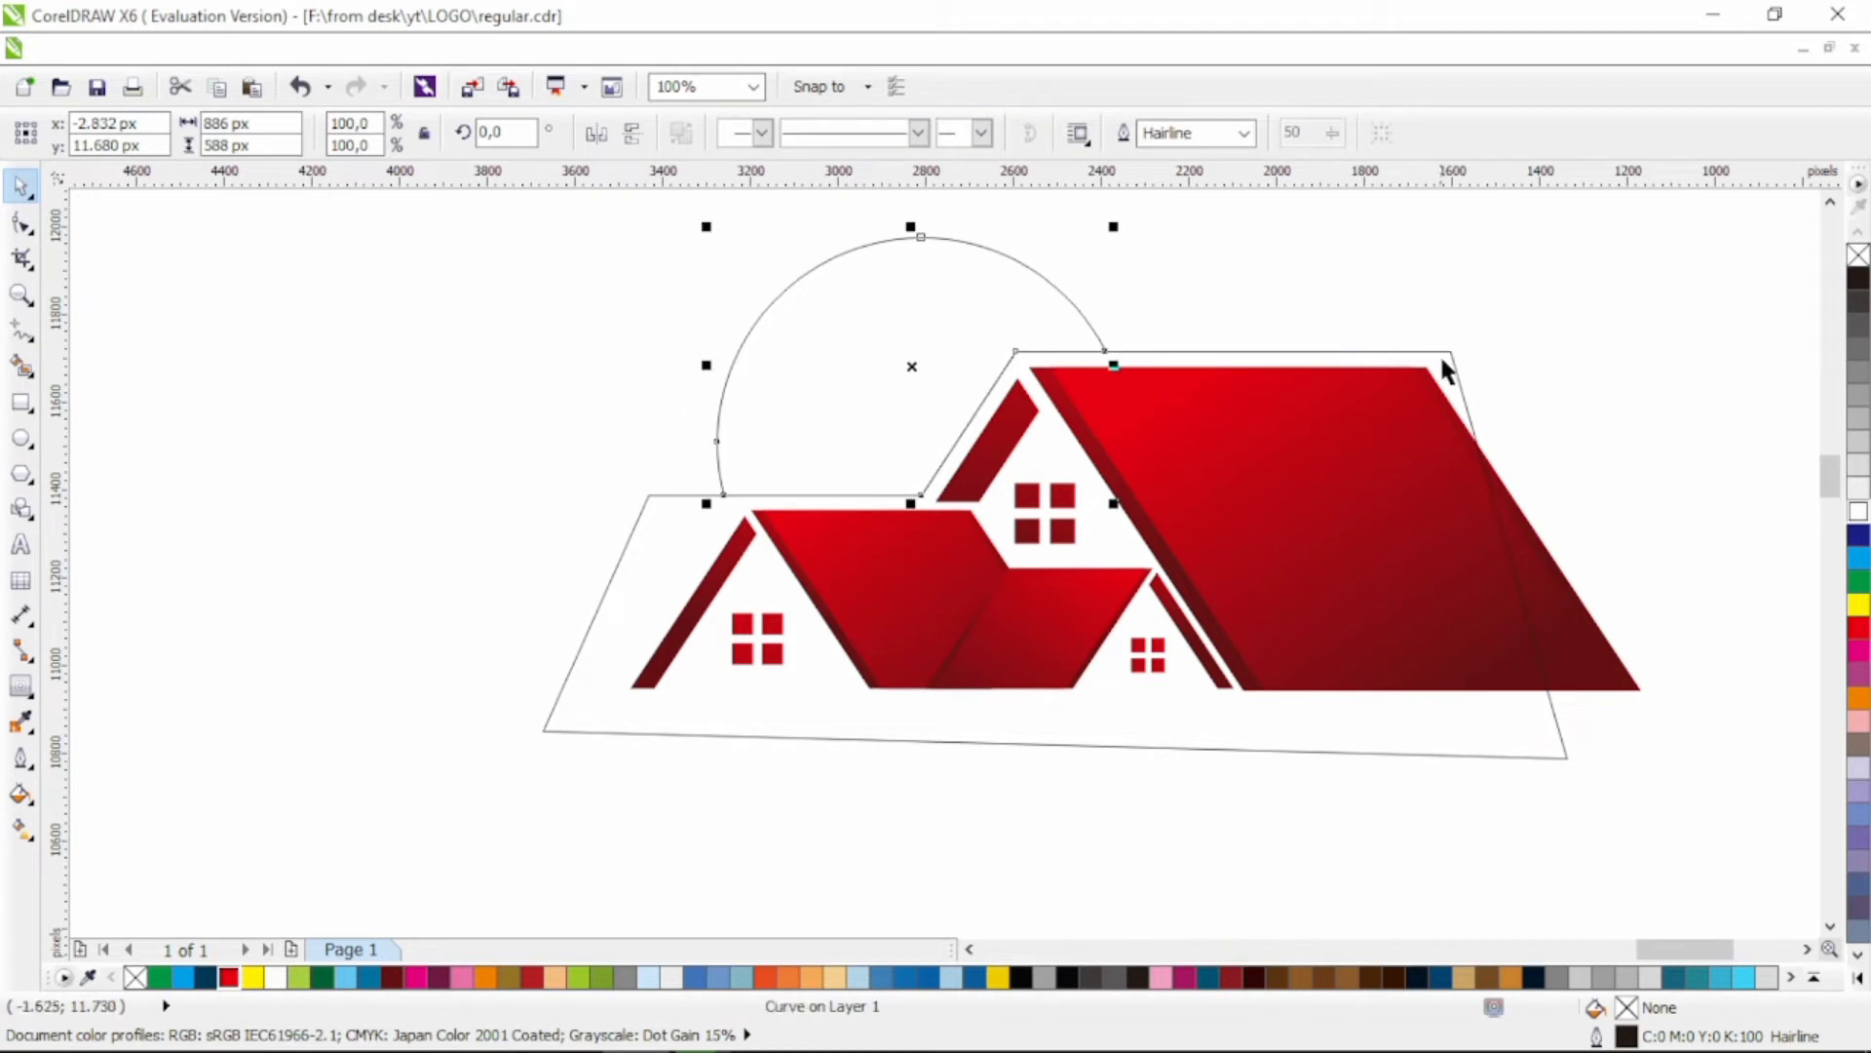
left_click(1443, 359)
key("Delete")
Step: Fill the trimmed circle with a nearly vertical linear gradient from red below to yellow above, at about 95 degrees, without an outline
left_click(933, 323)
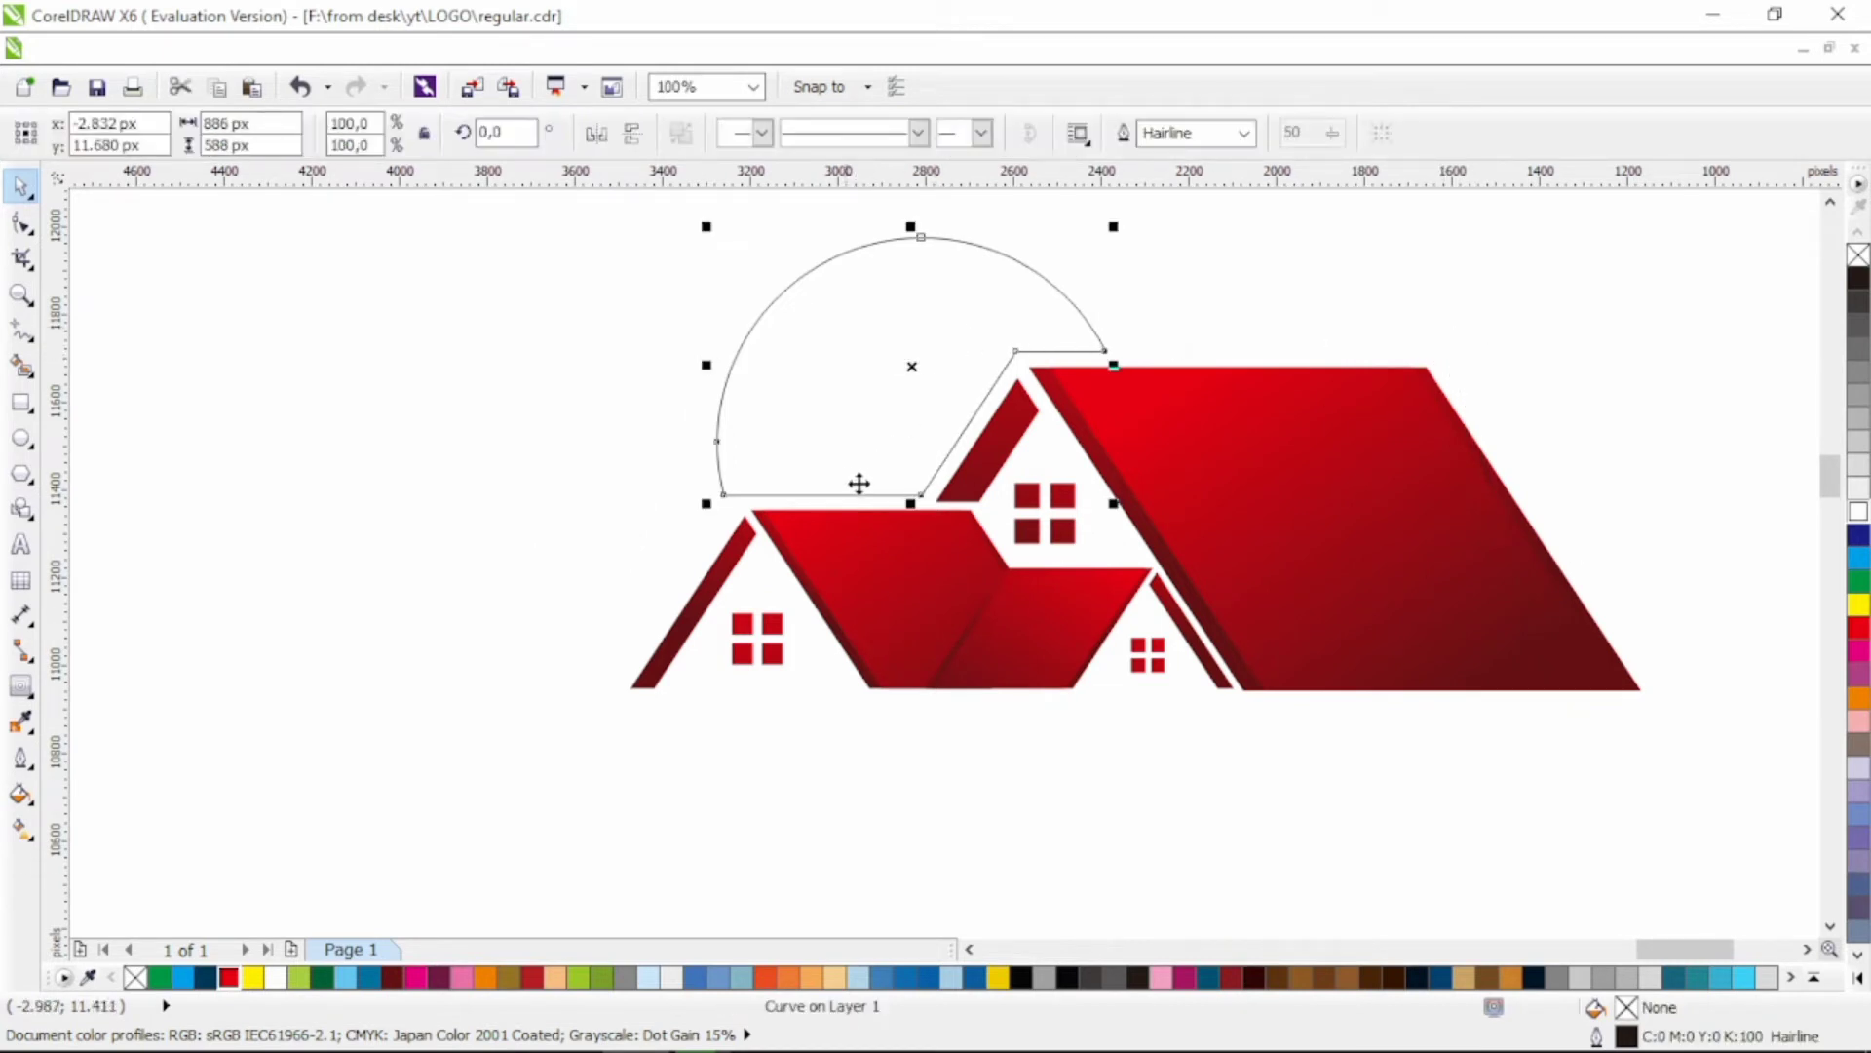
left_click(228, 976)
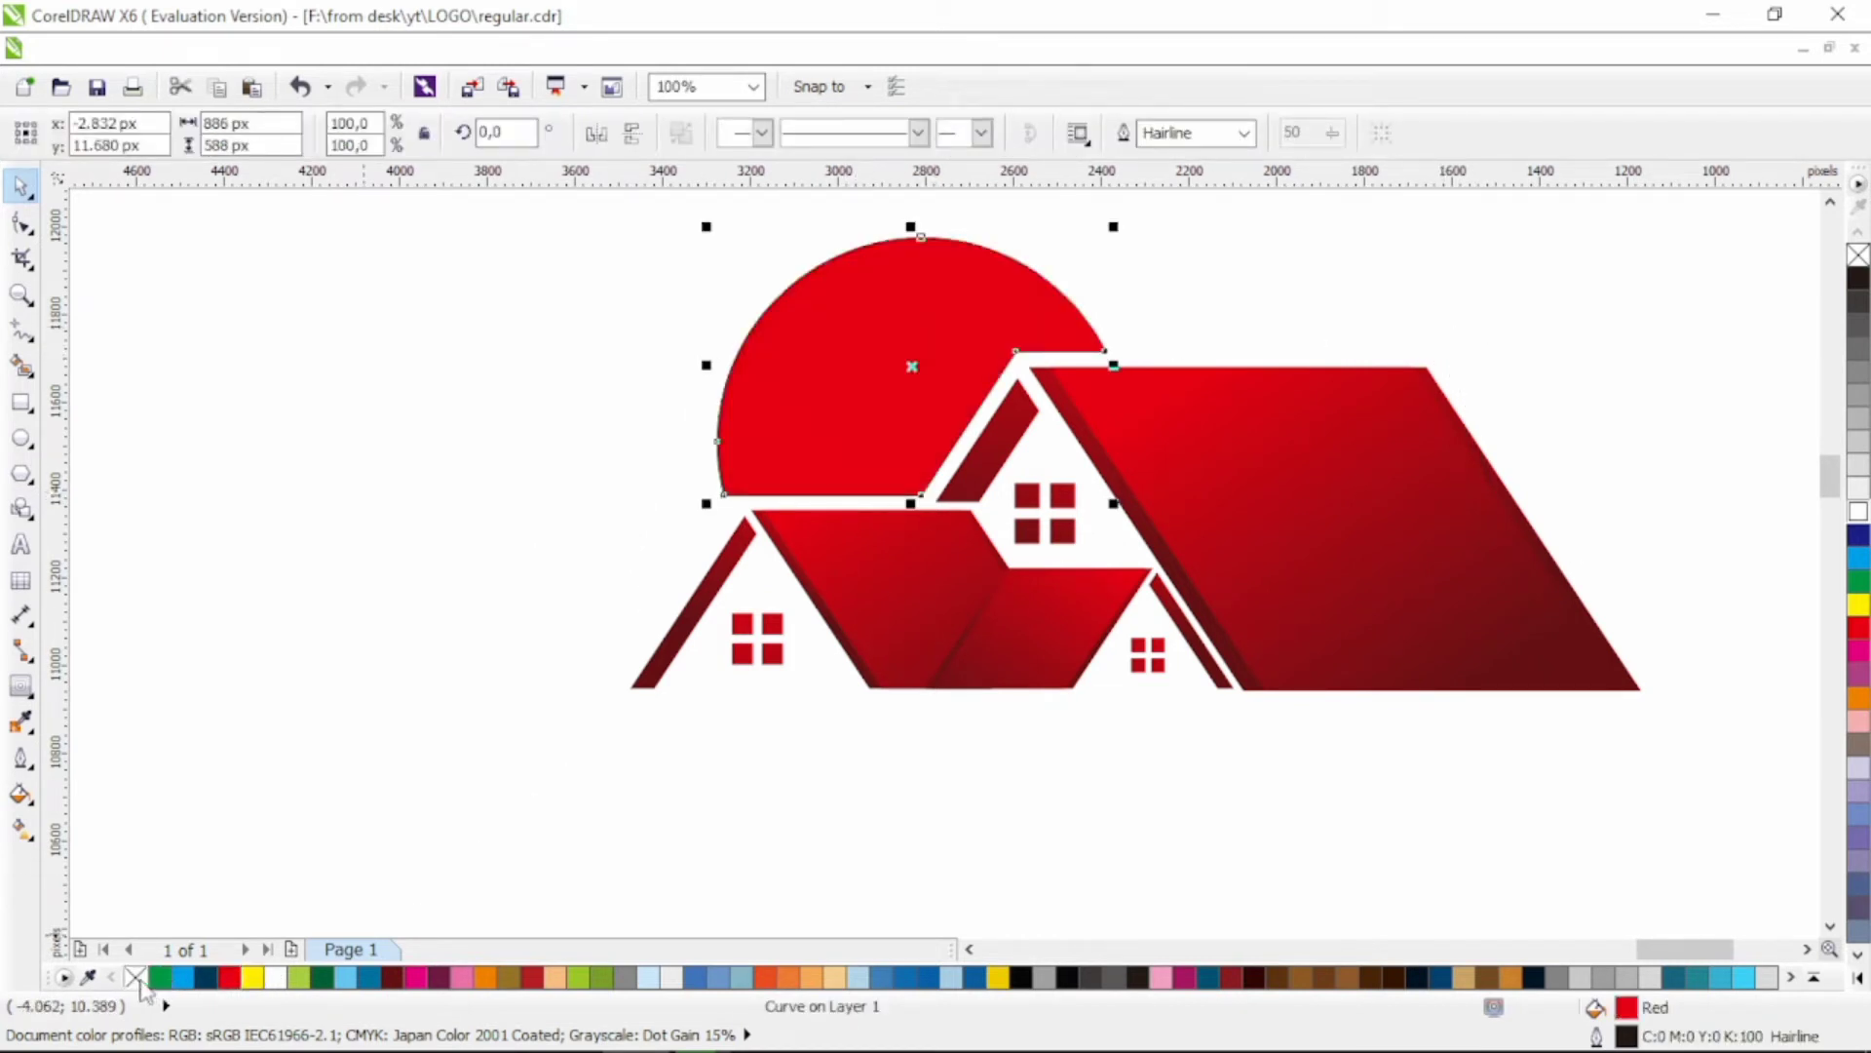
right_click(134, 977)
left_click(24, 830)
left_click_drag(886, 600, 855, 190)
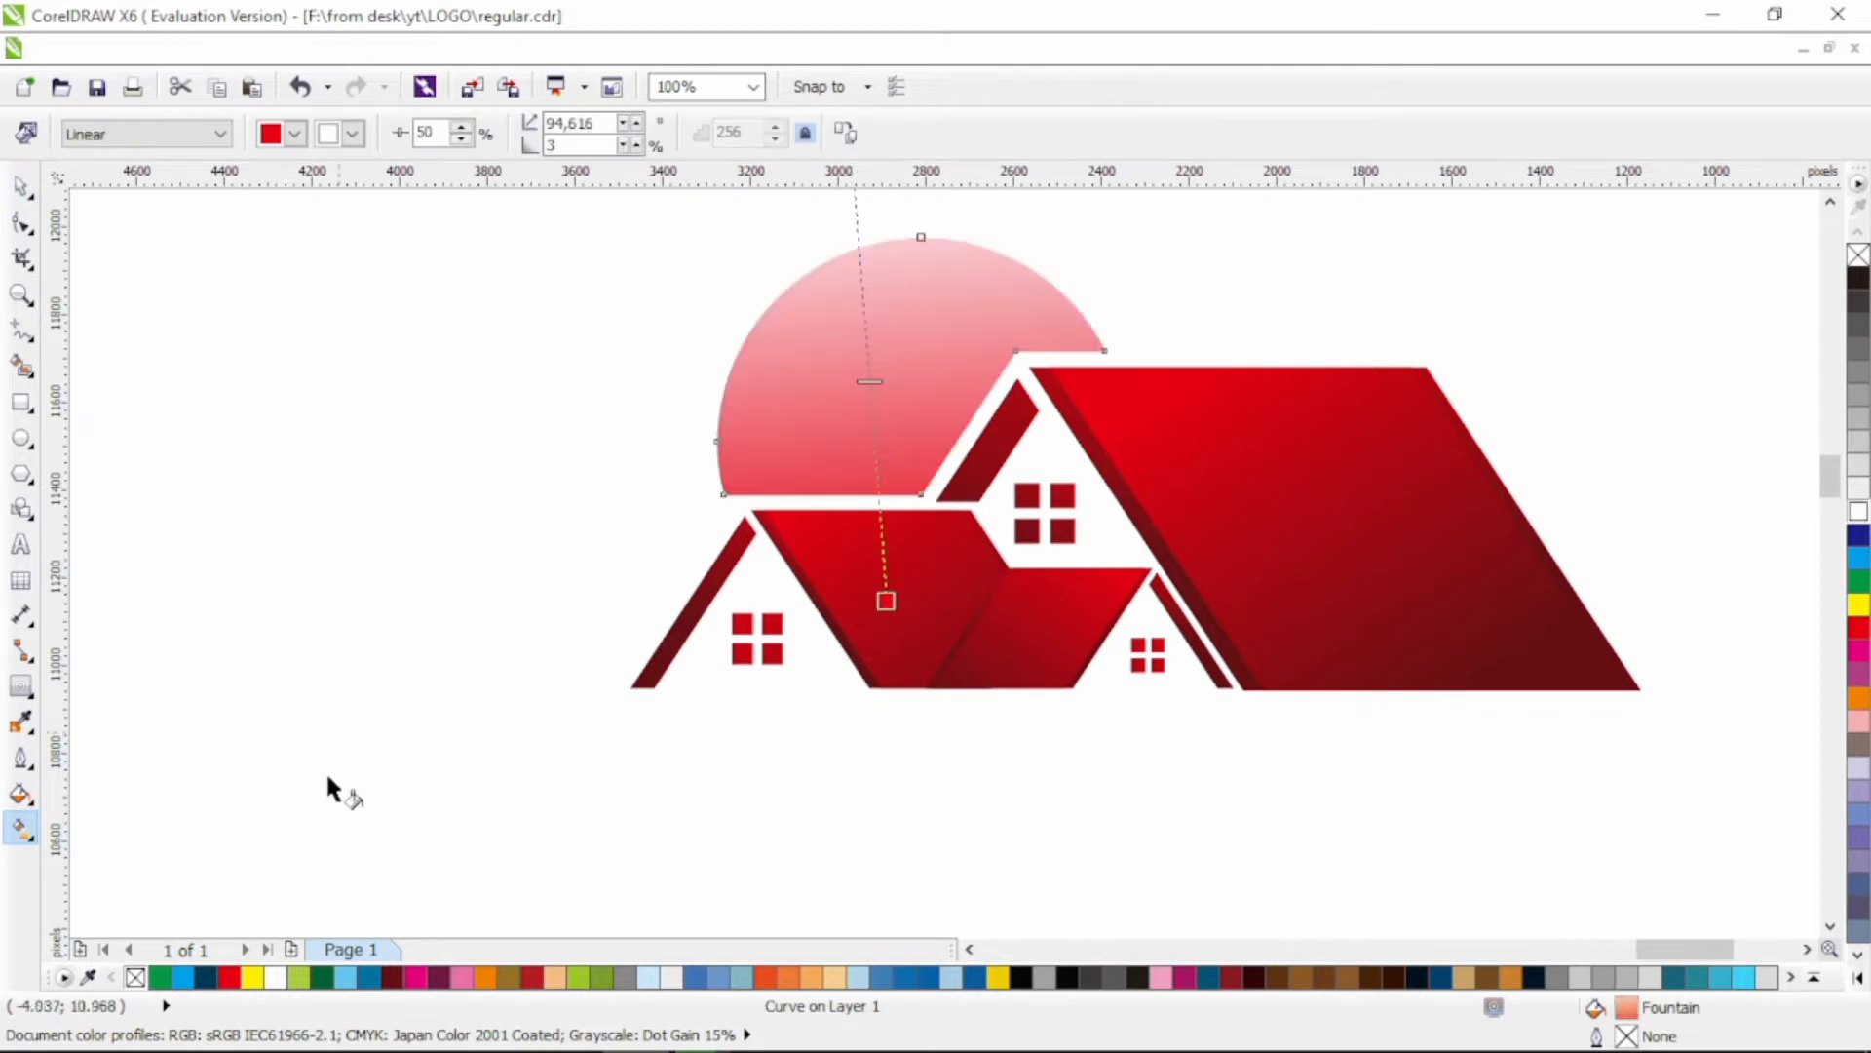
left_click(253, 976)
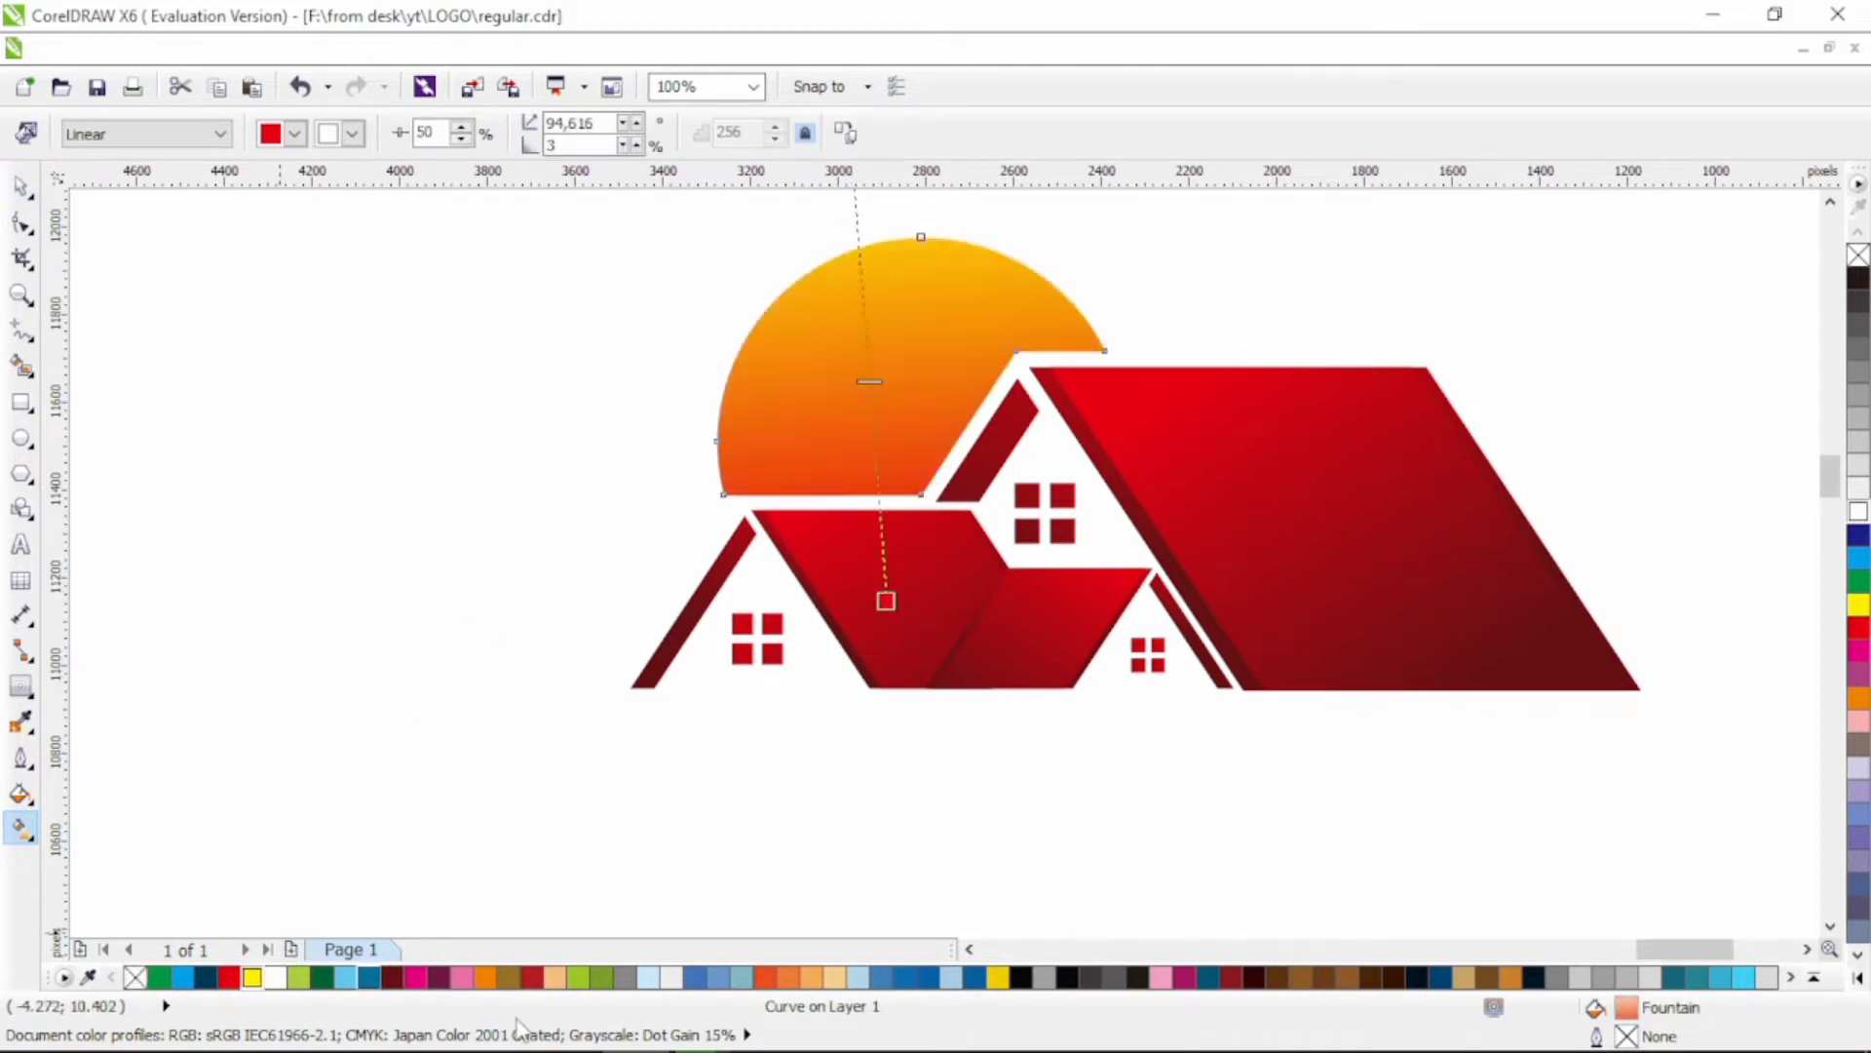
left_click(20, 187)
left_click(623, 500)
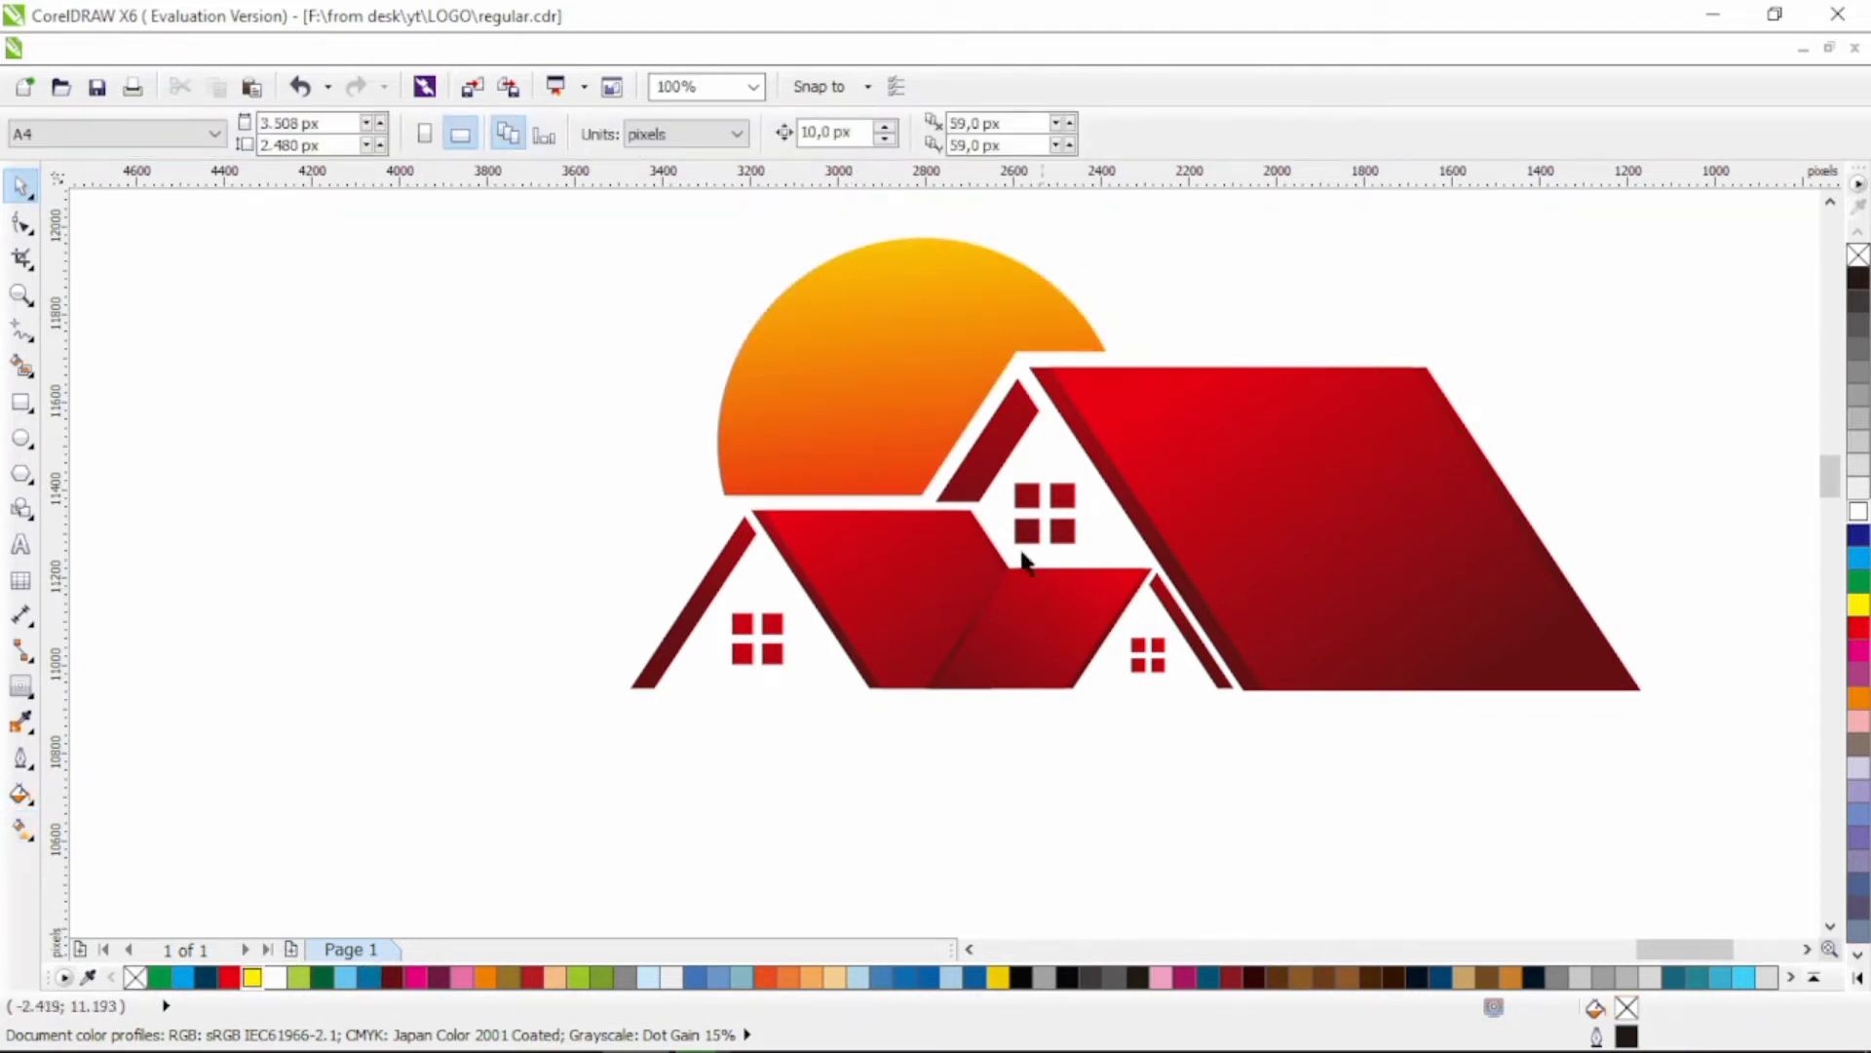
Step: Move the sun slightly down and right, closer to the roofs, and shrink it slightly from its upper-left corner
left_click(906, 451)
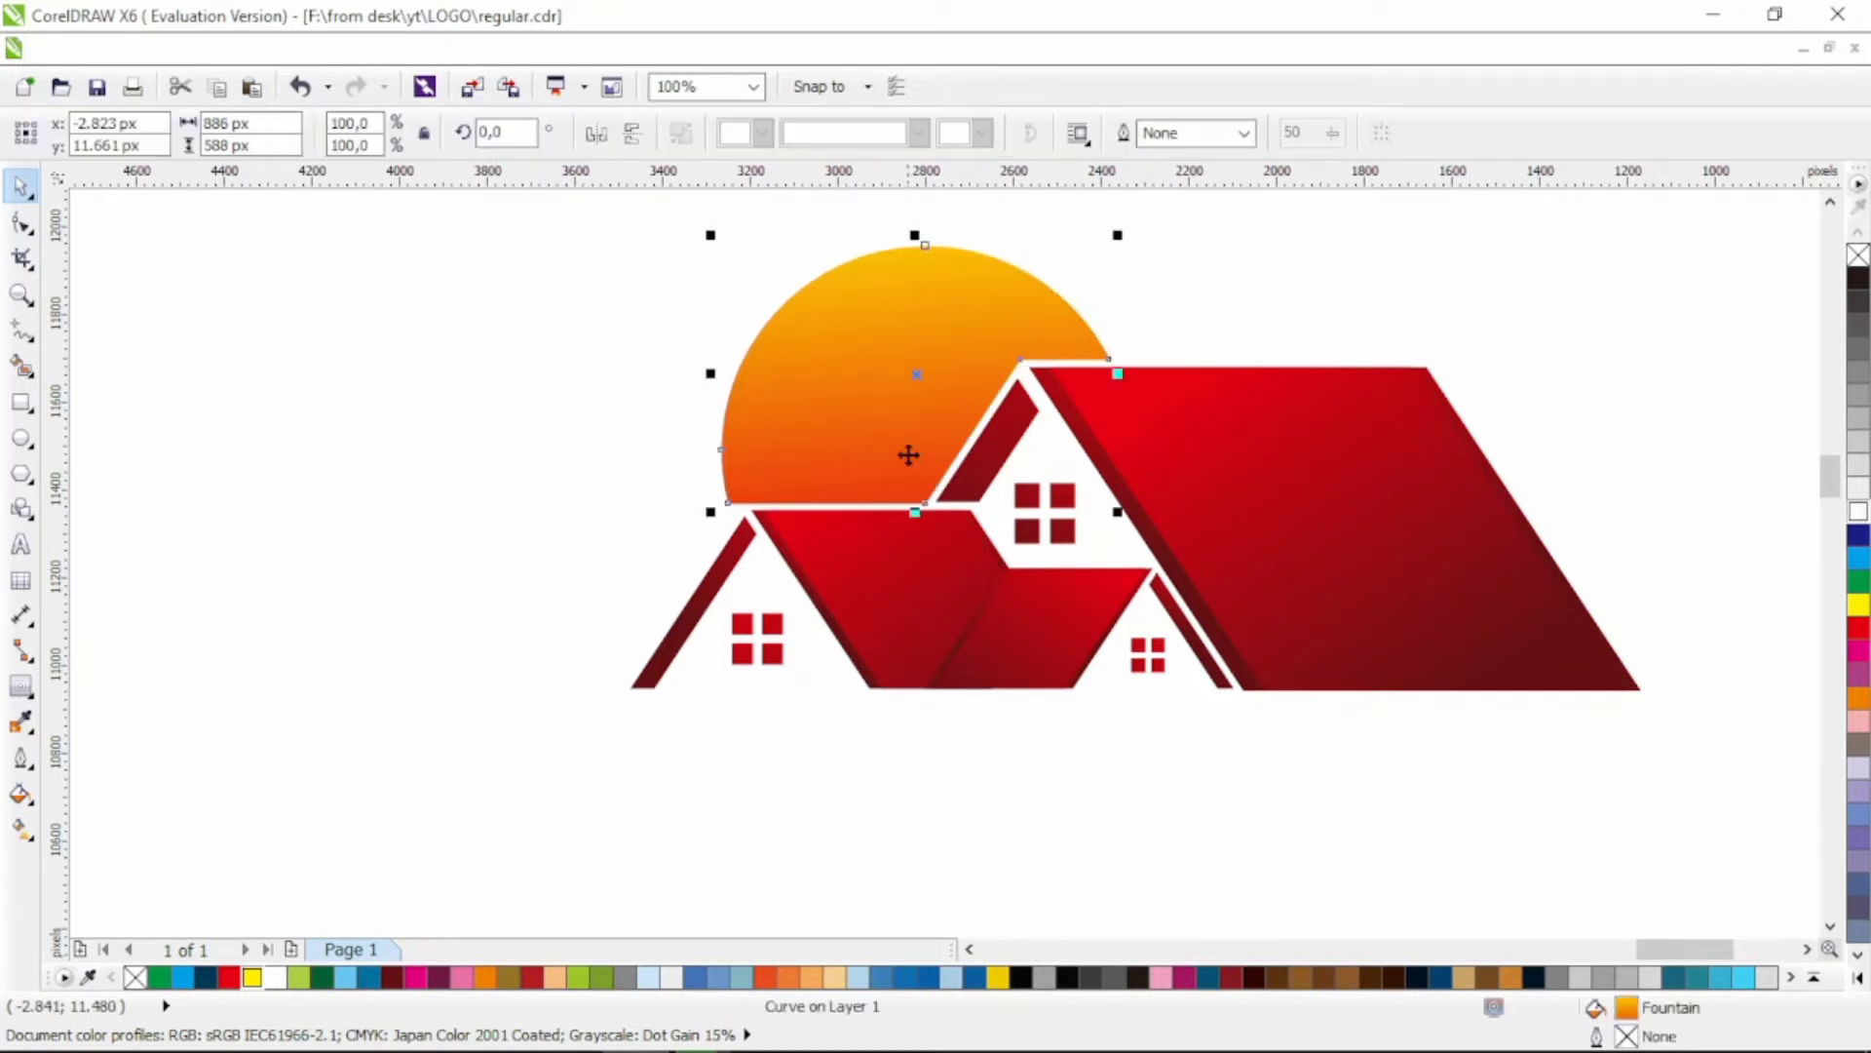
left_click(588, 455)
scroll(891, 453, "down", 2)
scroll(877, 470, "up", 2)
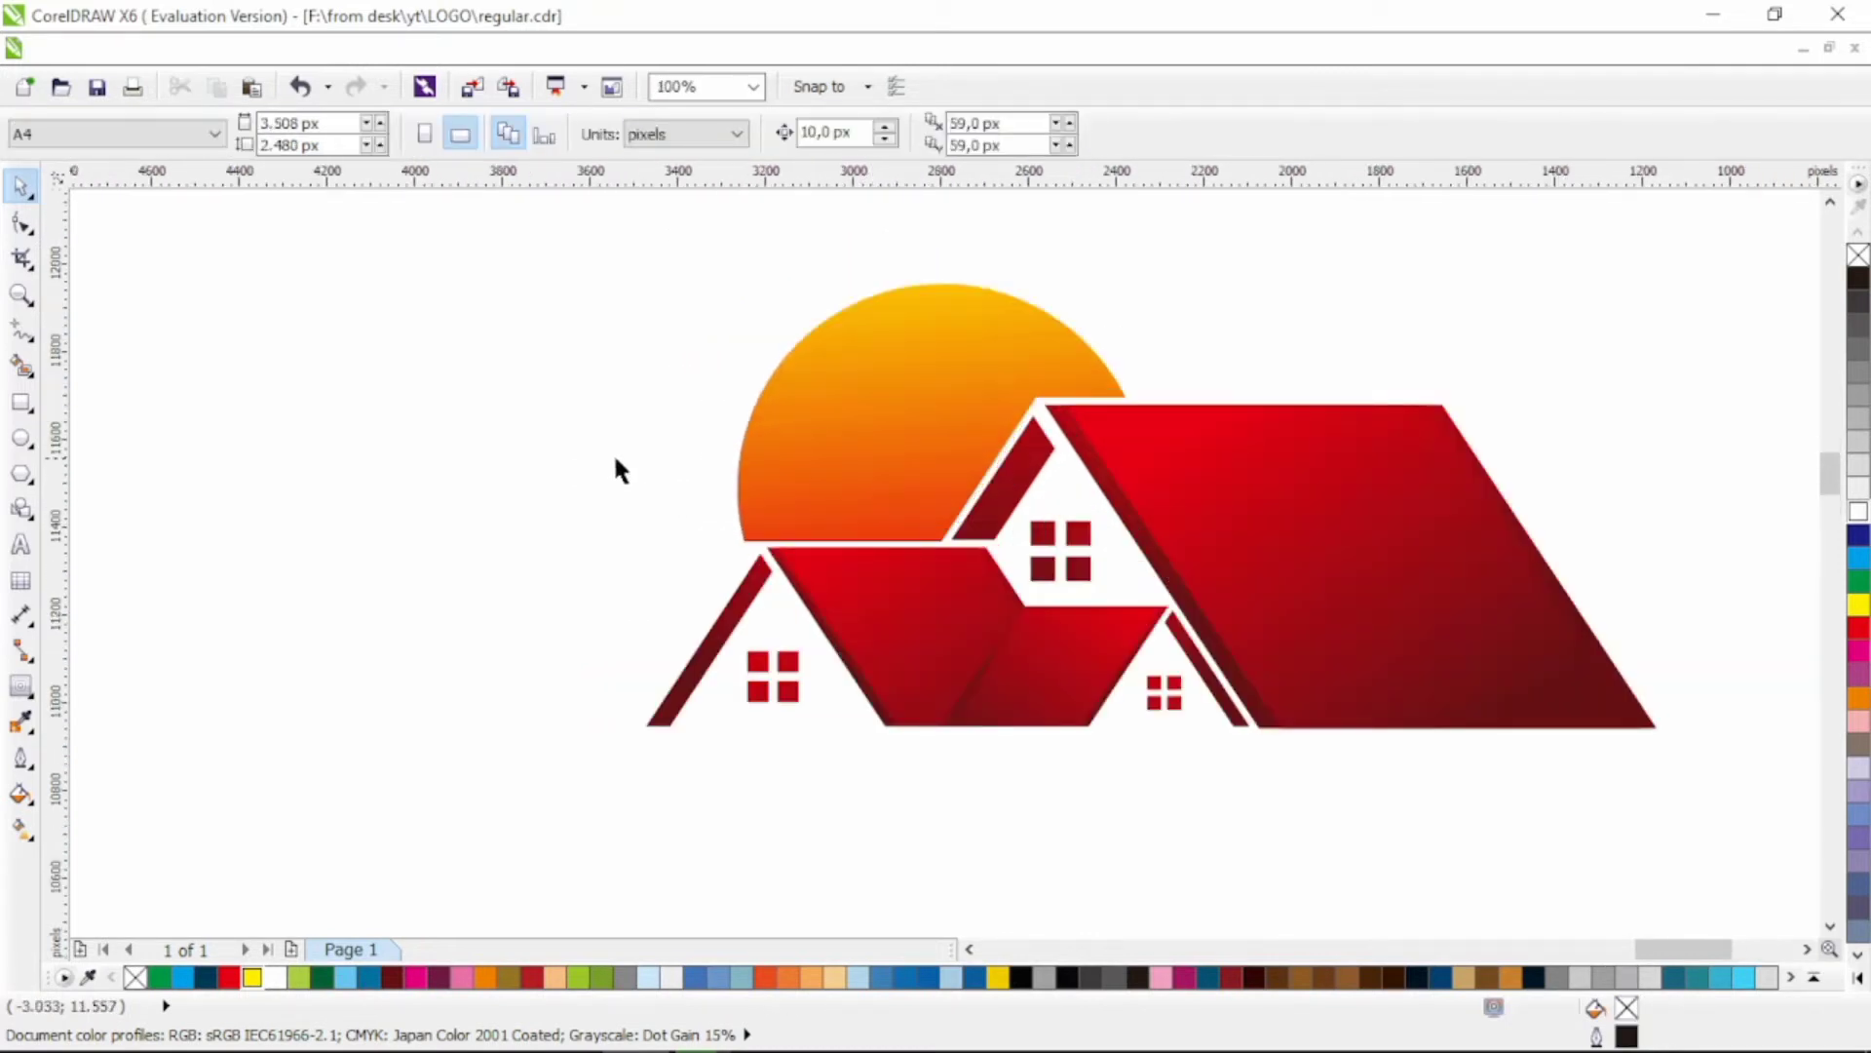
scroll(694, 499, "up", 1)
left_click(881, 429)
left_click_drag(731, 302, 763, 321)
key("Escape")
scroll(867, 497, "down", 2)
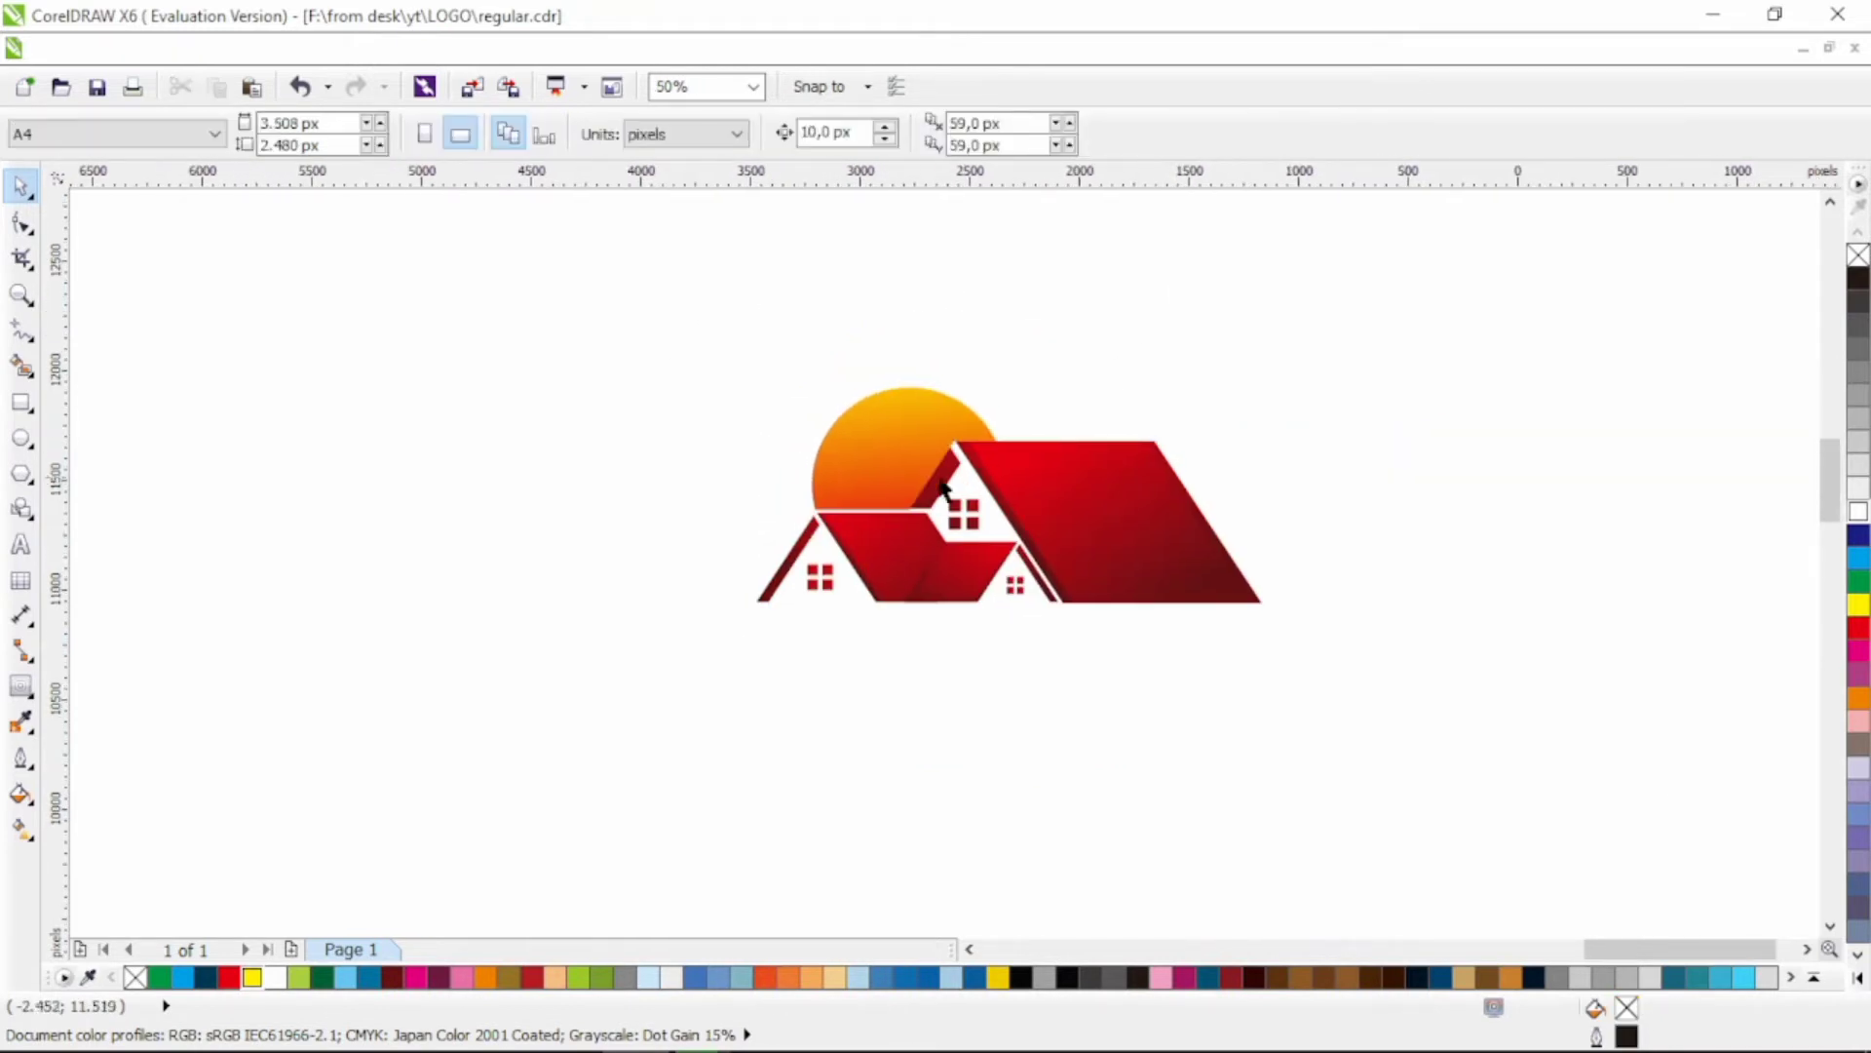
scroll(906, 484, "up", 2)
left_click(873, 480)
key("g")
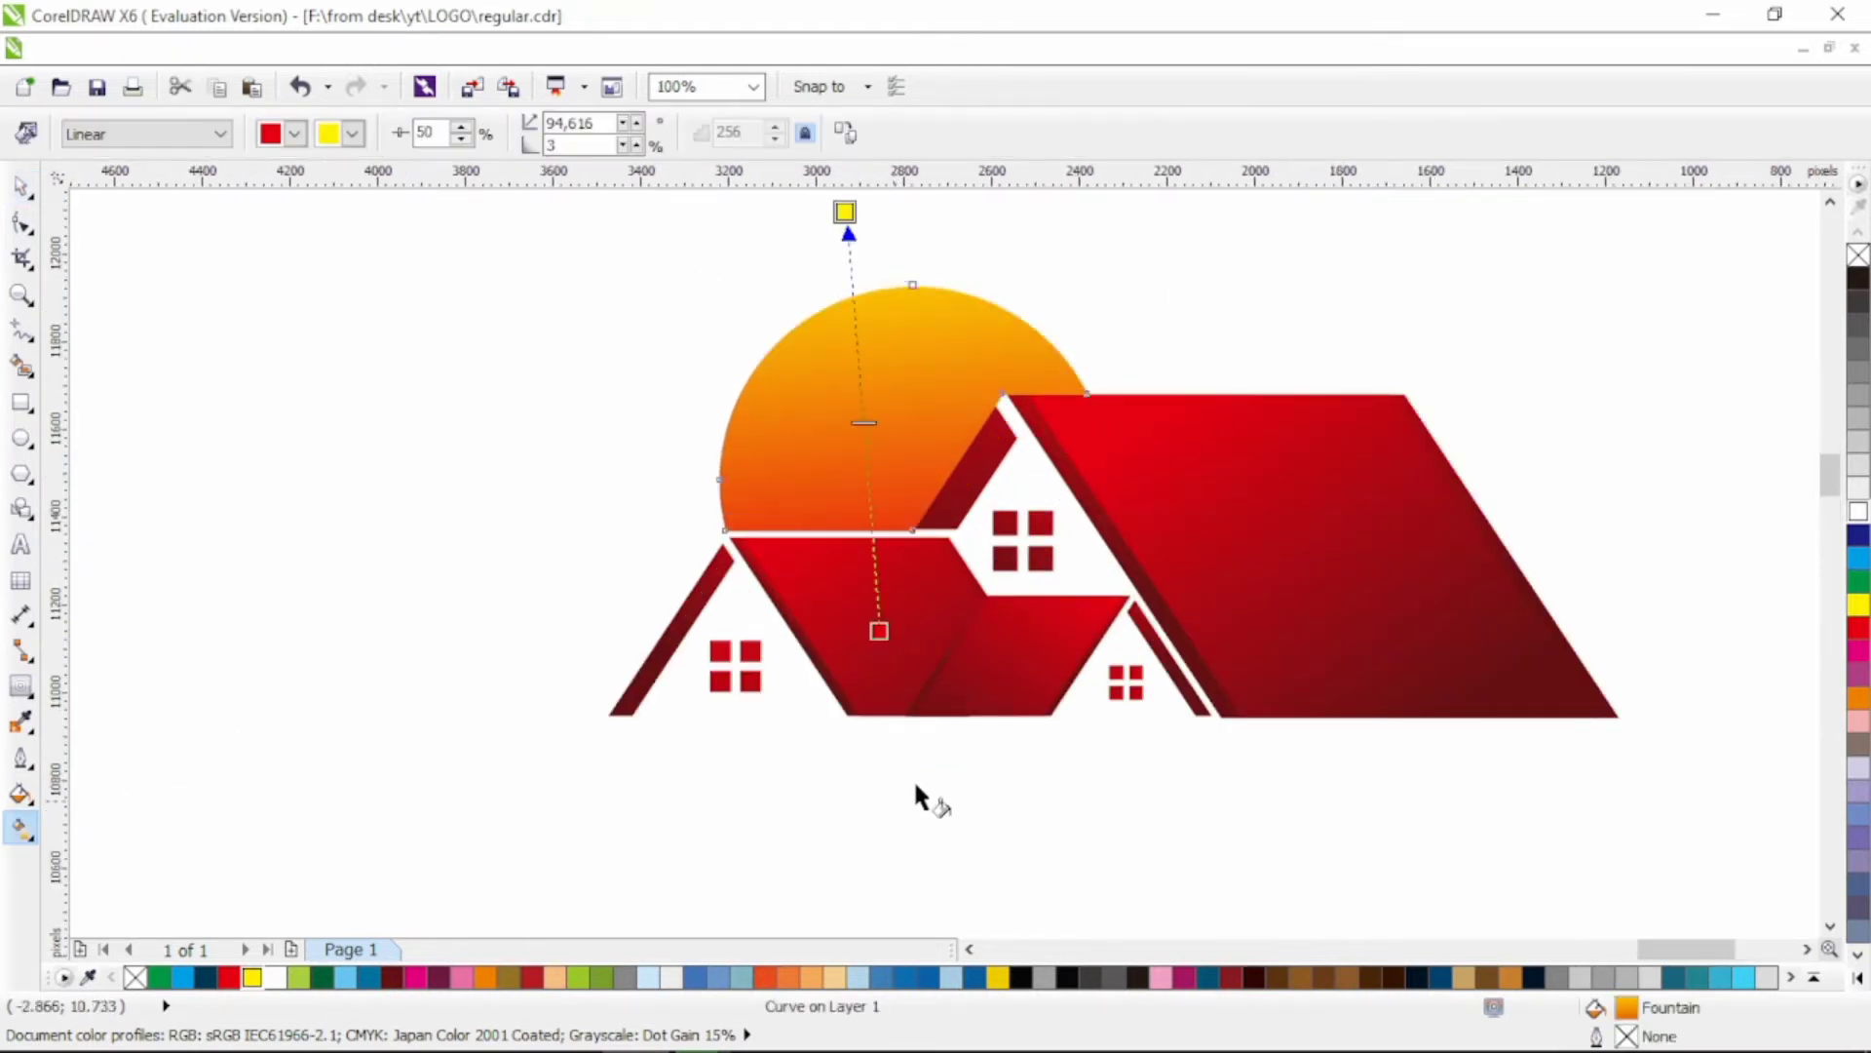
left_click(20, 185)
key("Escape")
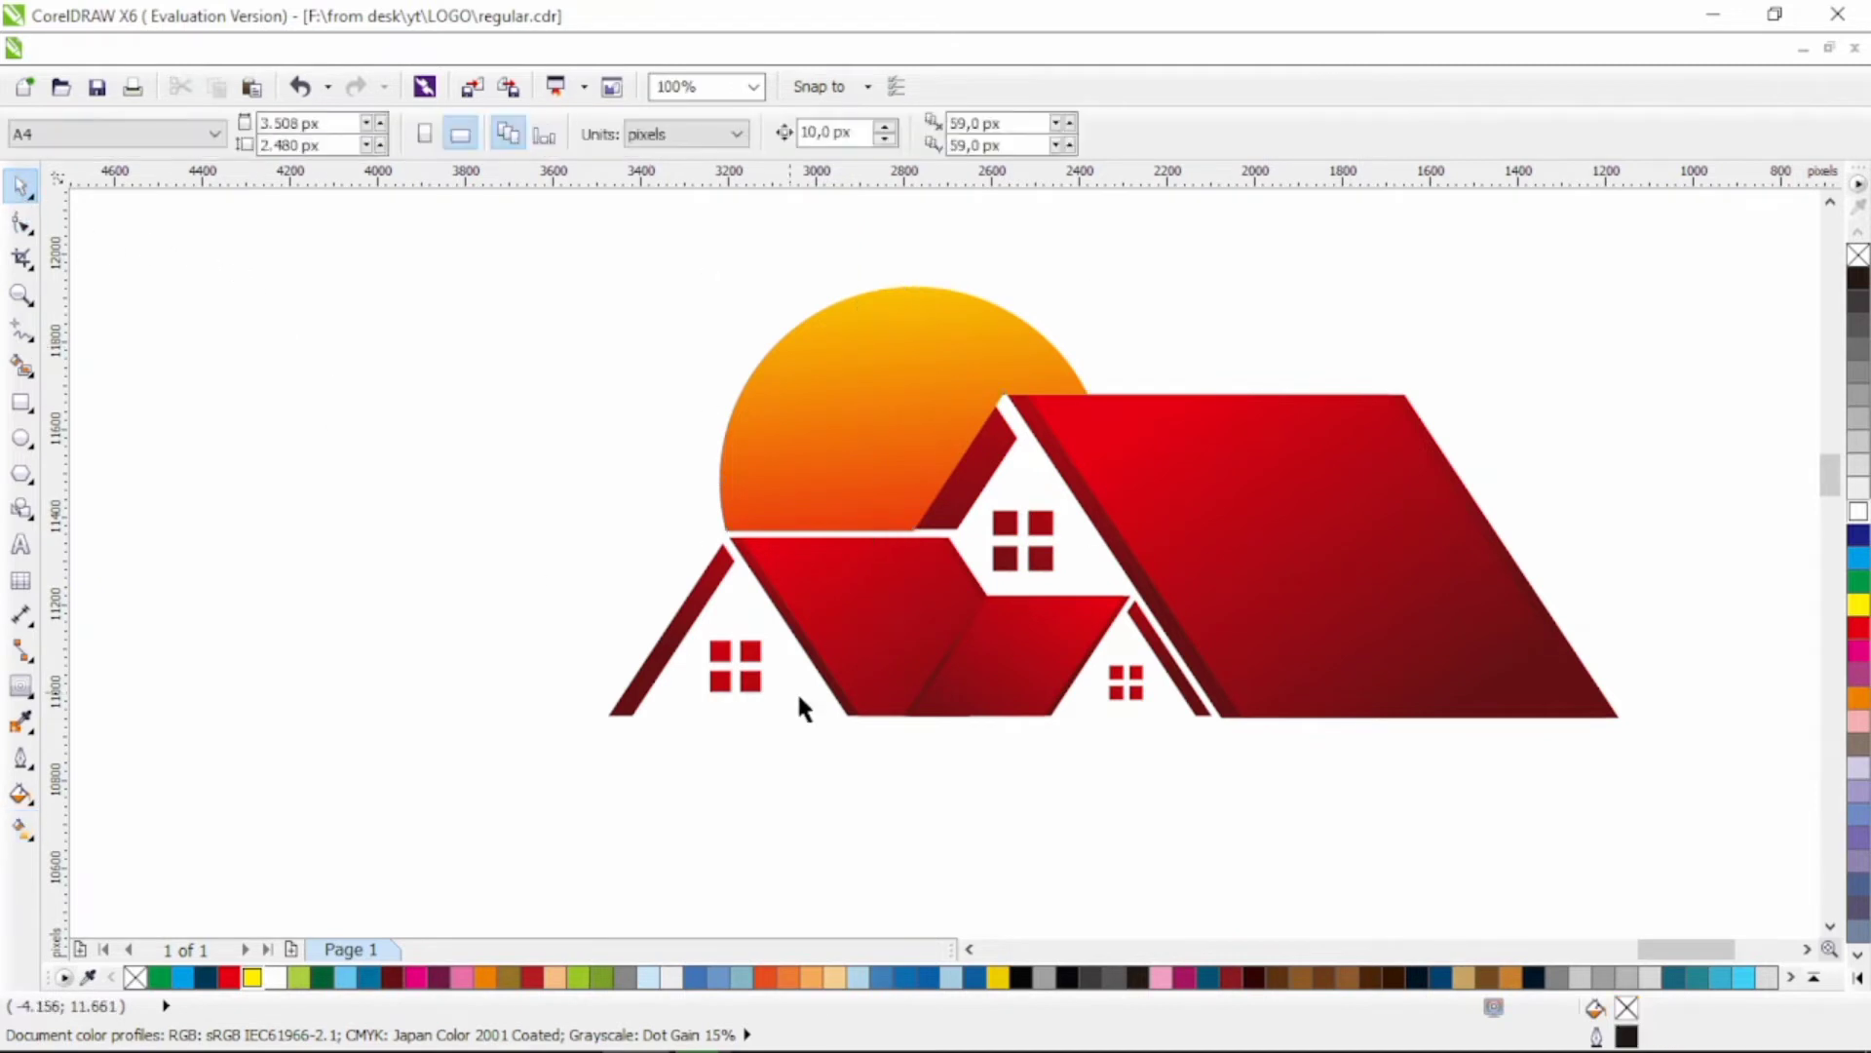
Step: Draw a narrow closed three-node Bézier shape crossing the left house's strut, with its tip beside the sun's left edge
scroll(821, 716, "up", 1)
left_click(21, 330)
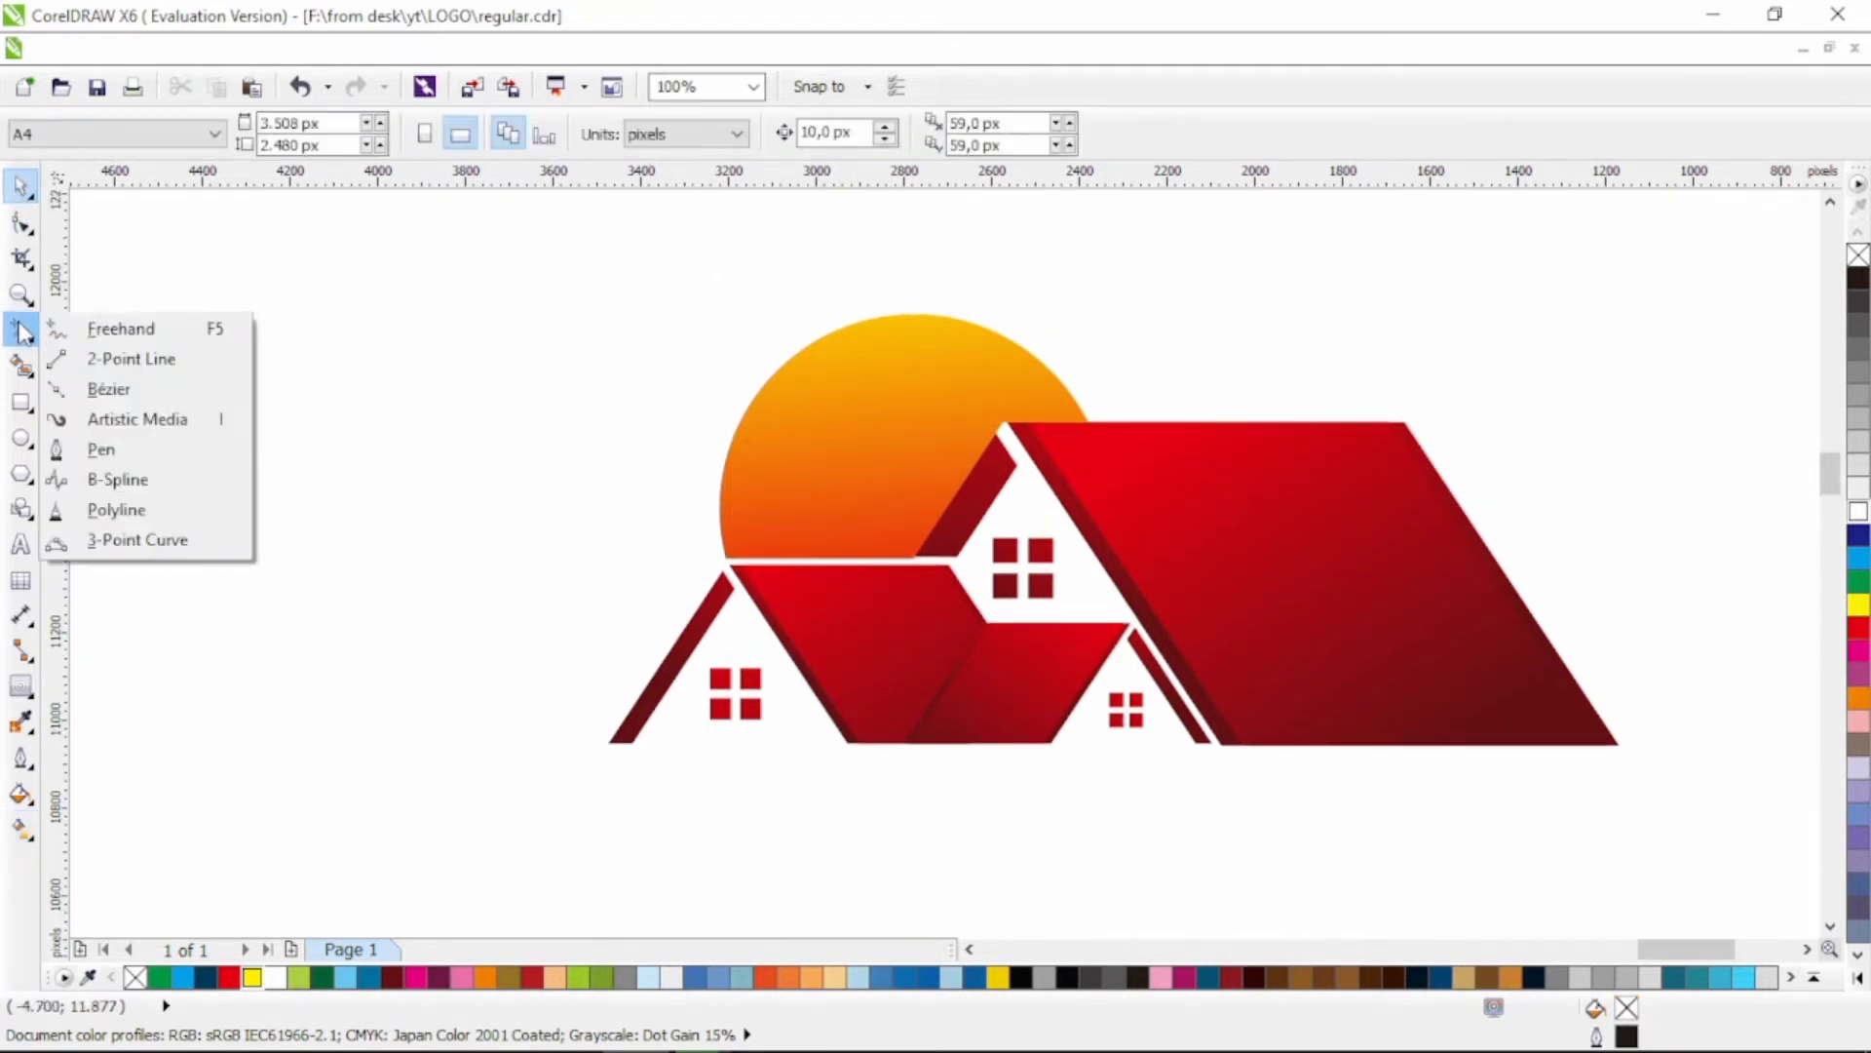
left_click(105, 385)
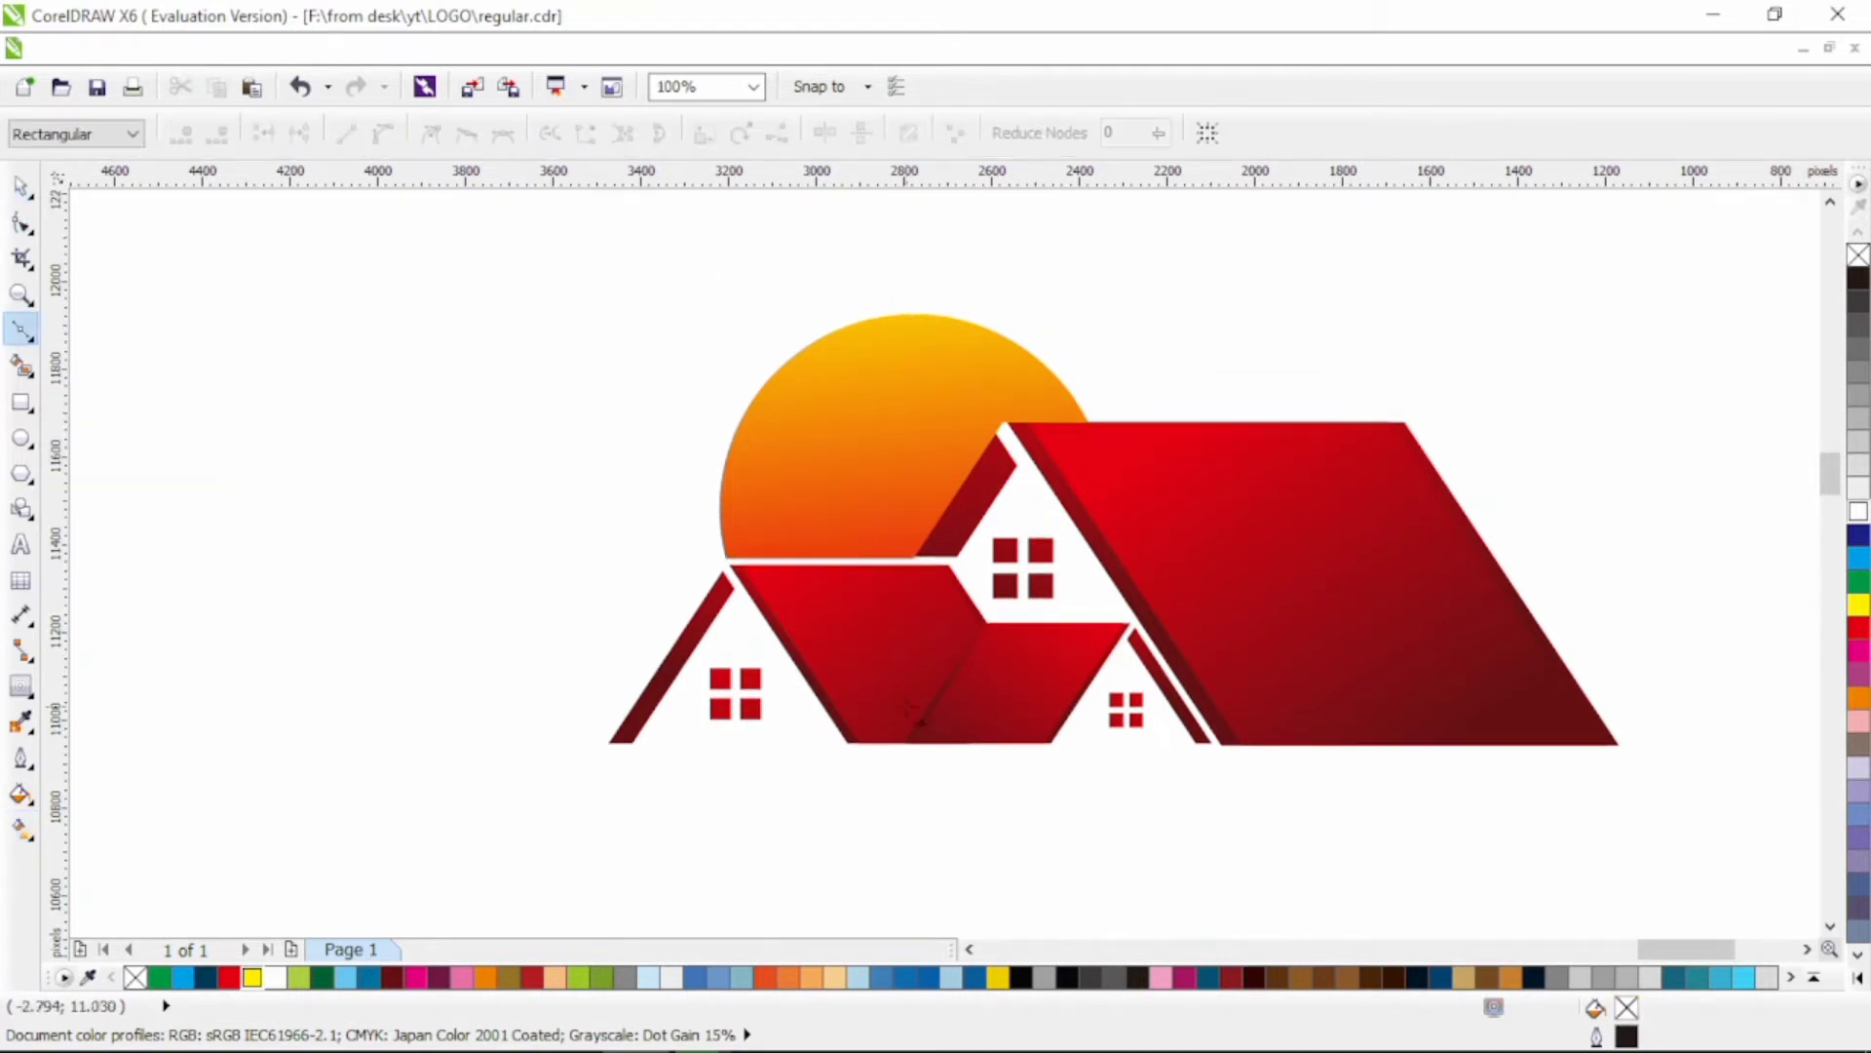
left_click(677, 738)
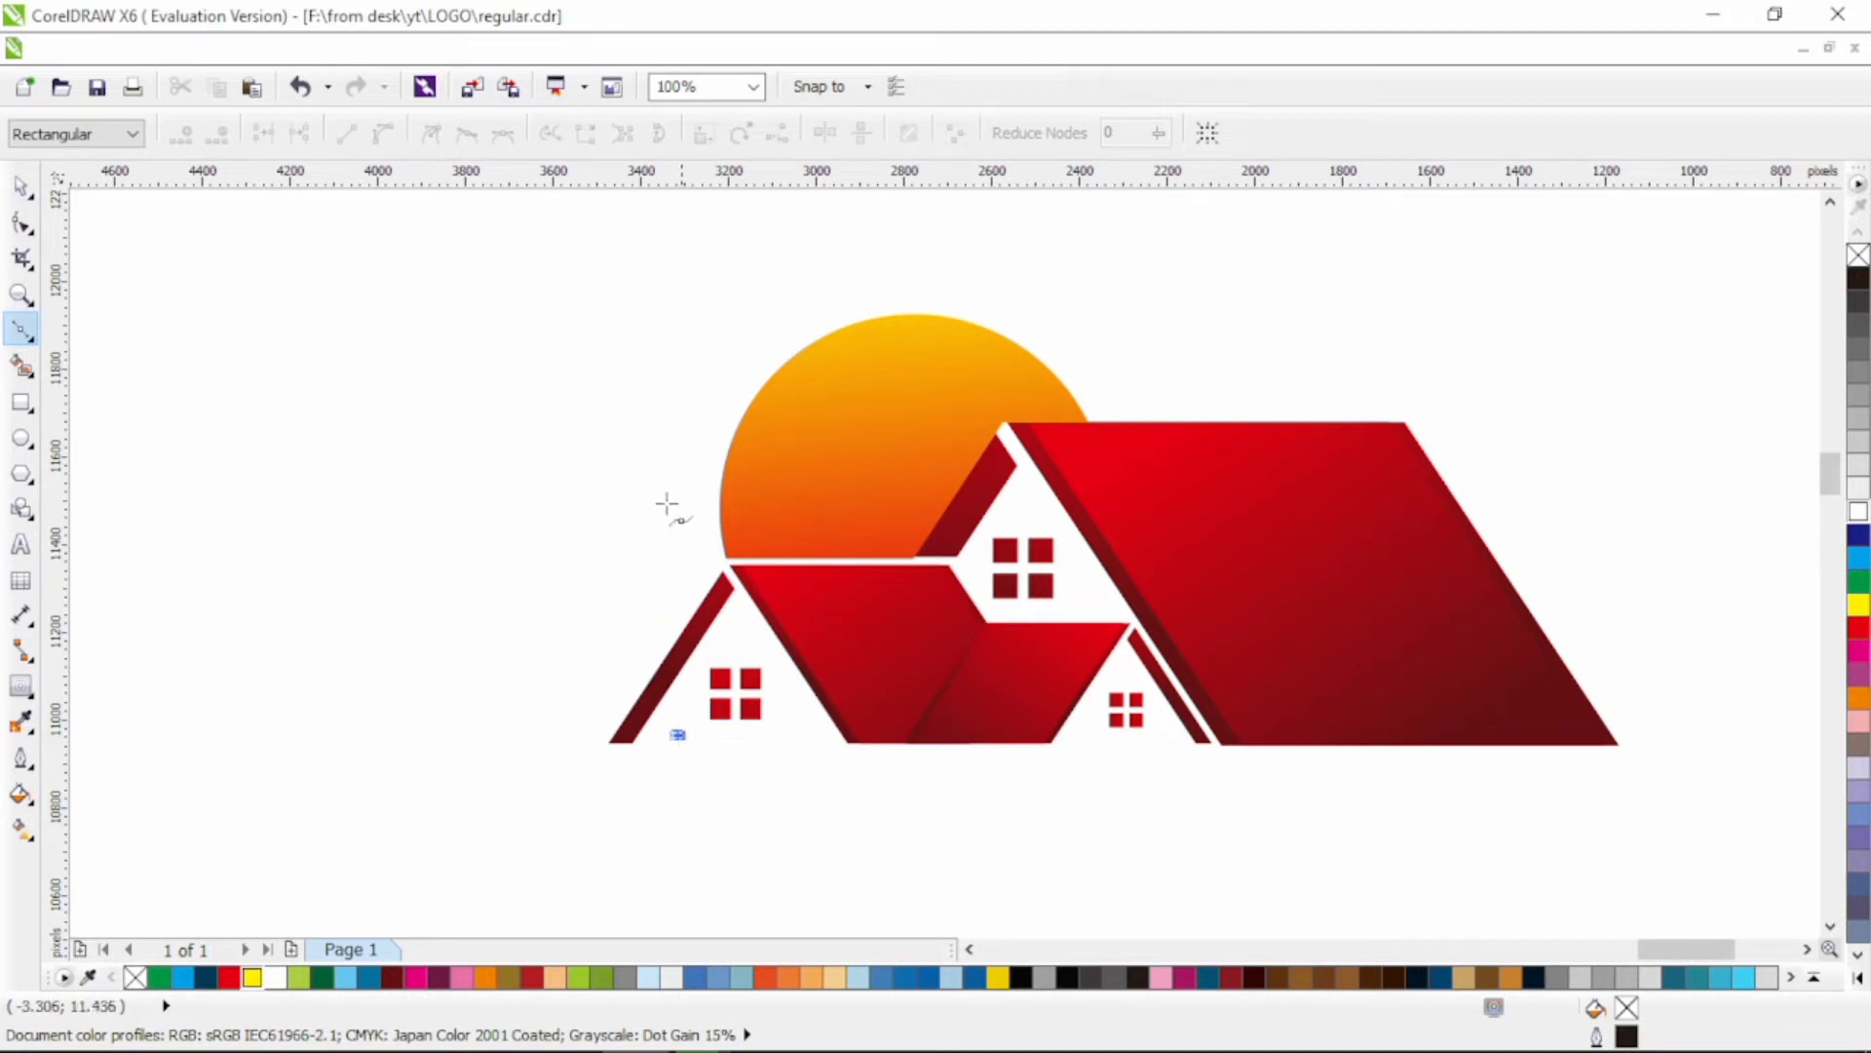
left_click(691, 457)
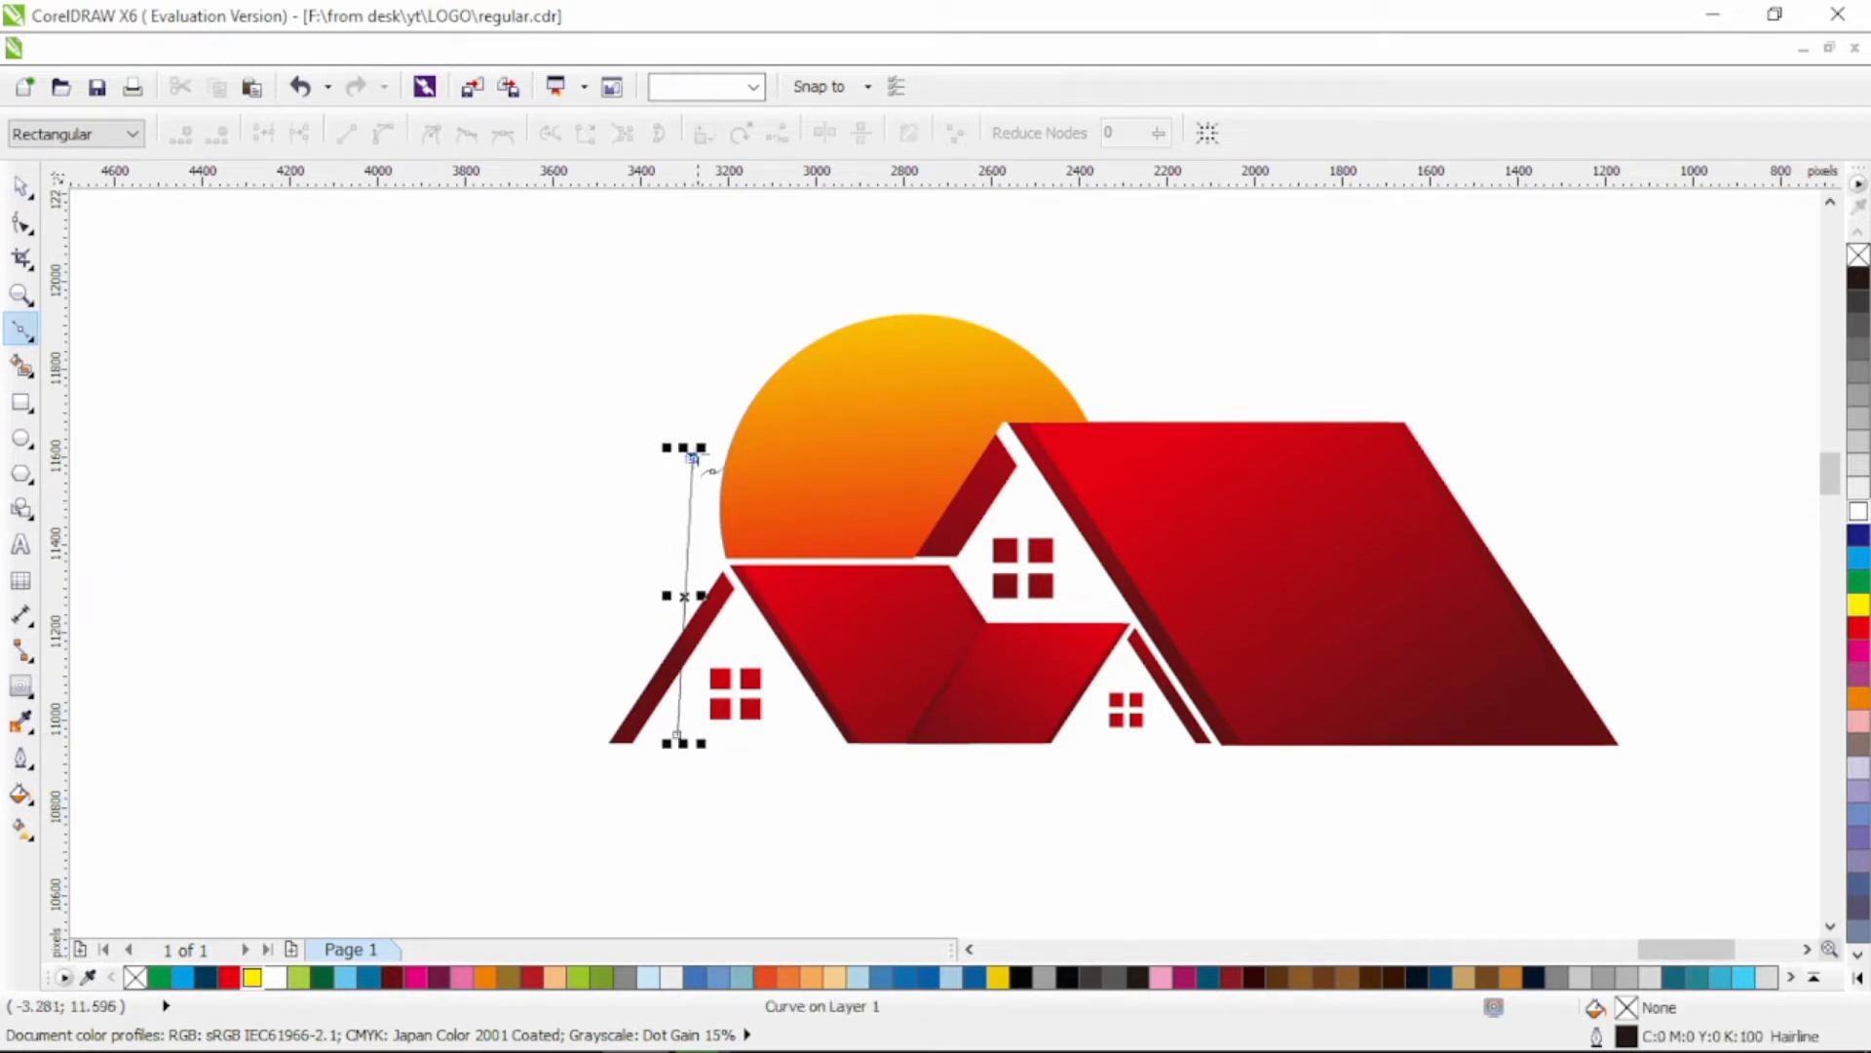
left_click(727, 777)
left_click(677, 735)
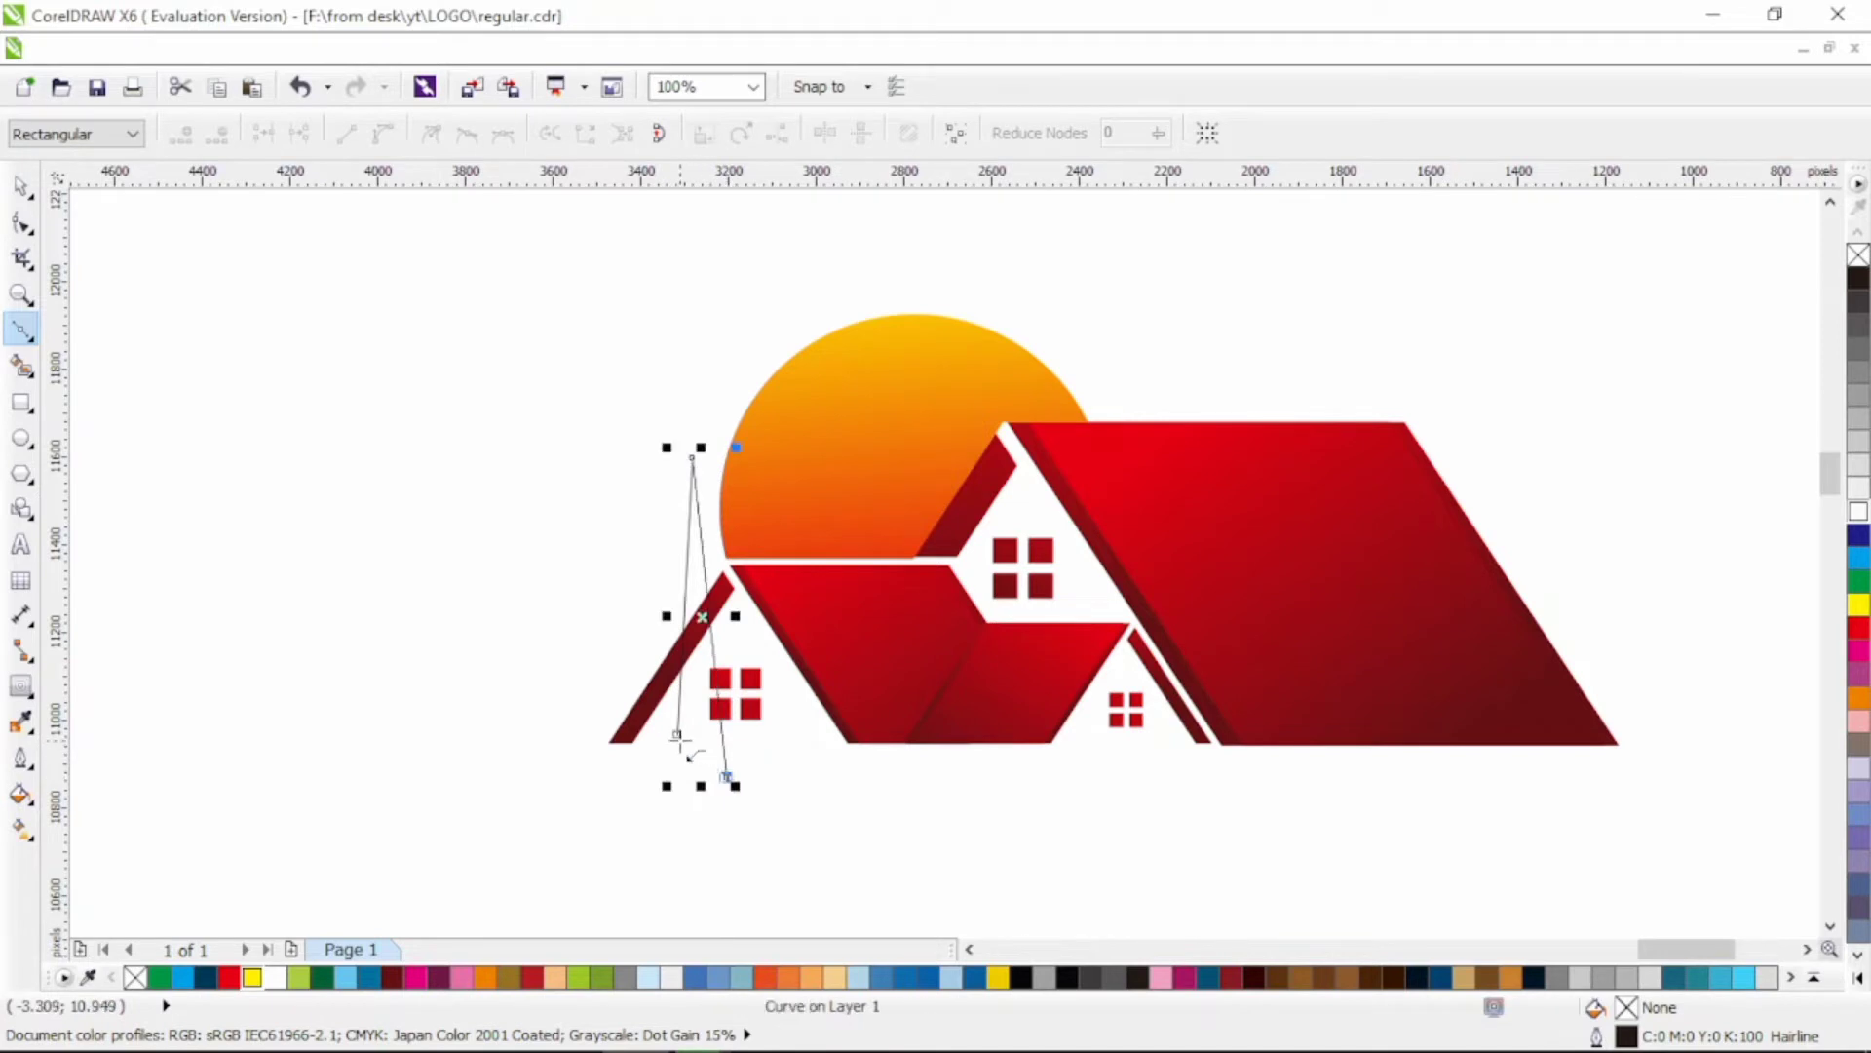
Step: Convert all segments of the narrow shape to curves and bend its two long sides leftward into a crescent blade
key("F10")
key("ctrl+a")
left_click(382, 133)
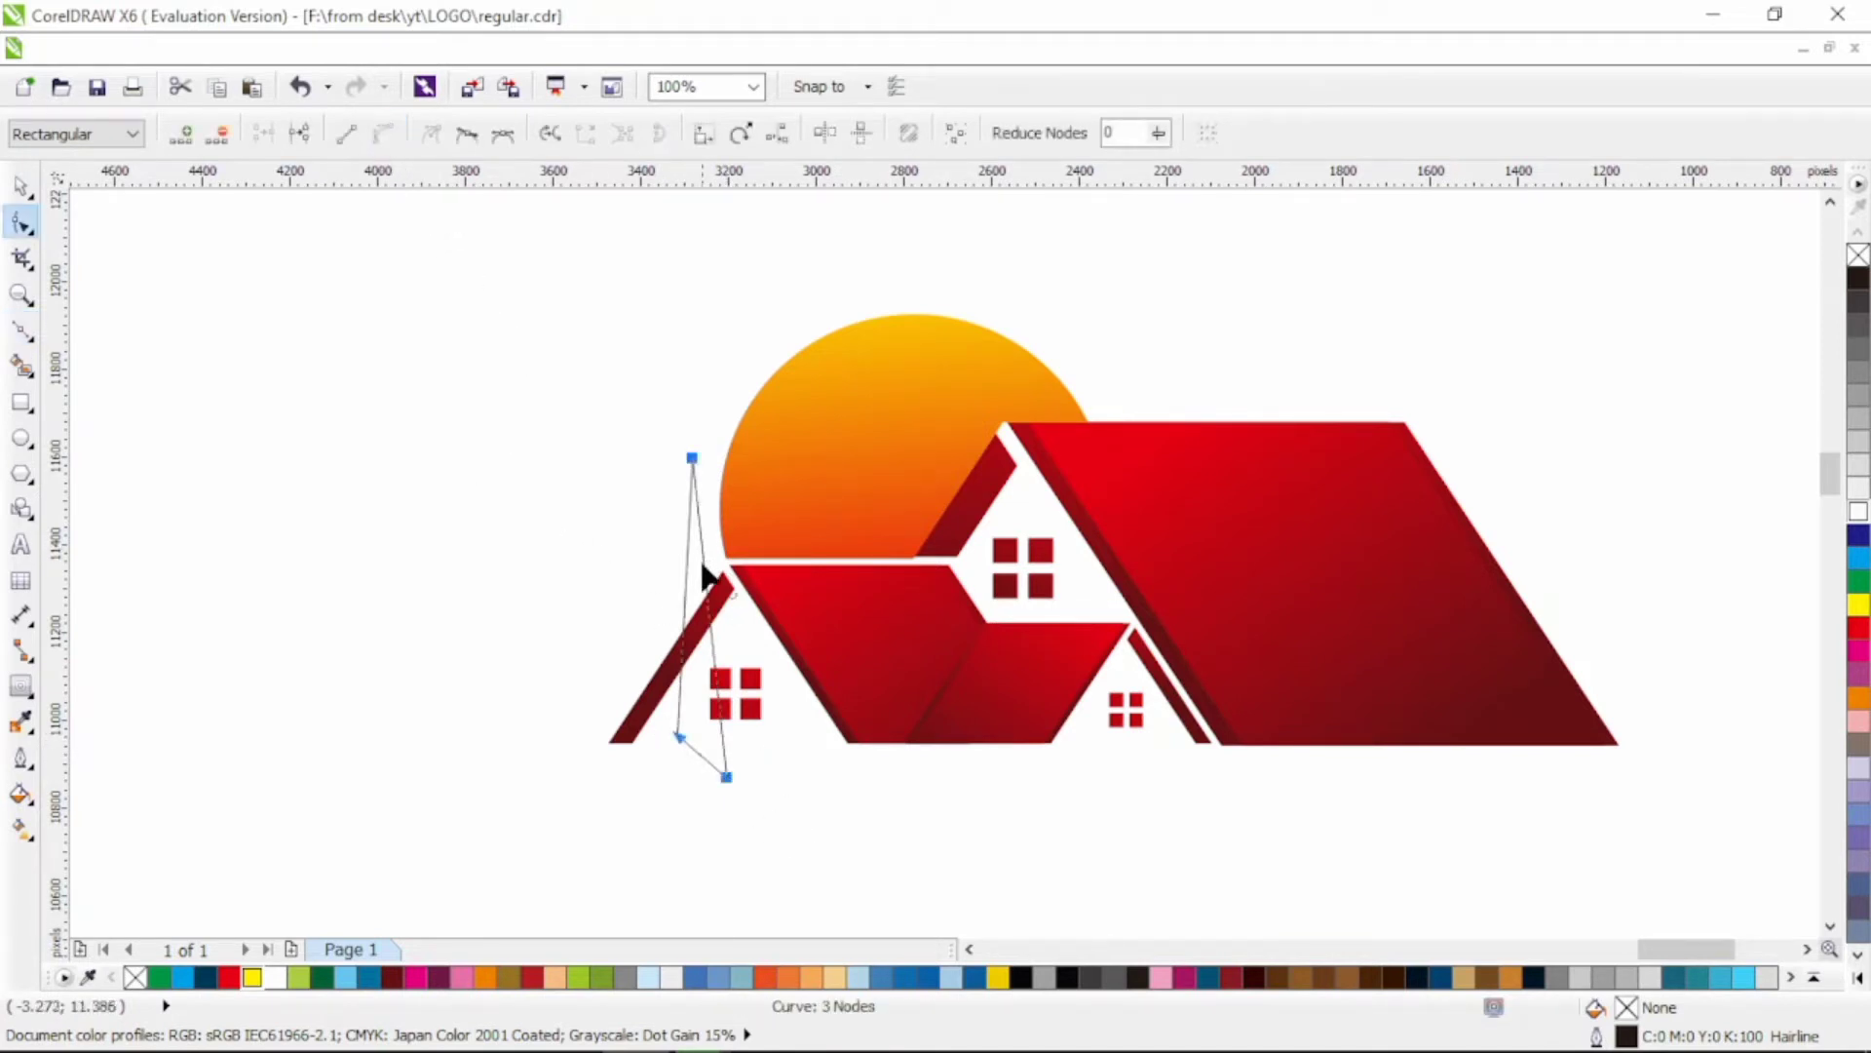
left_click_drag(687, 572, 701, 597)
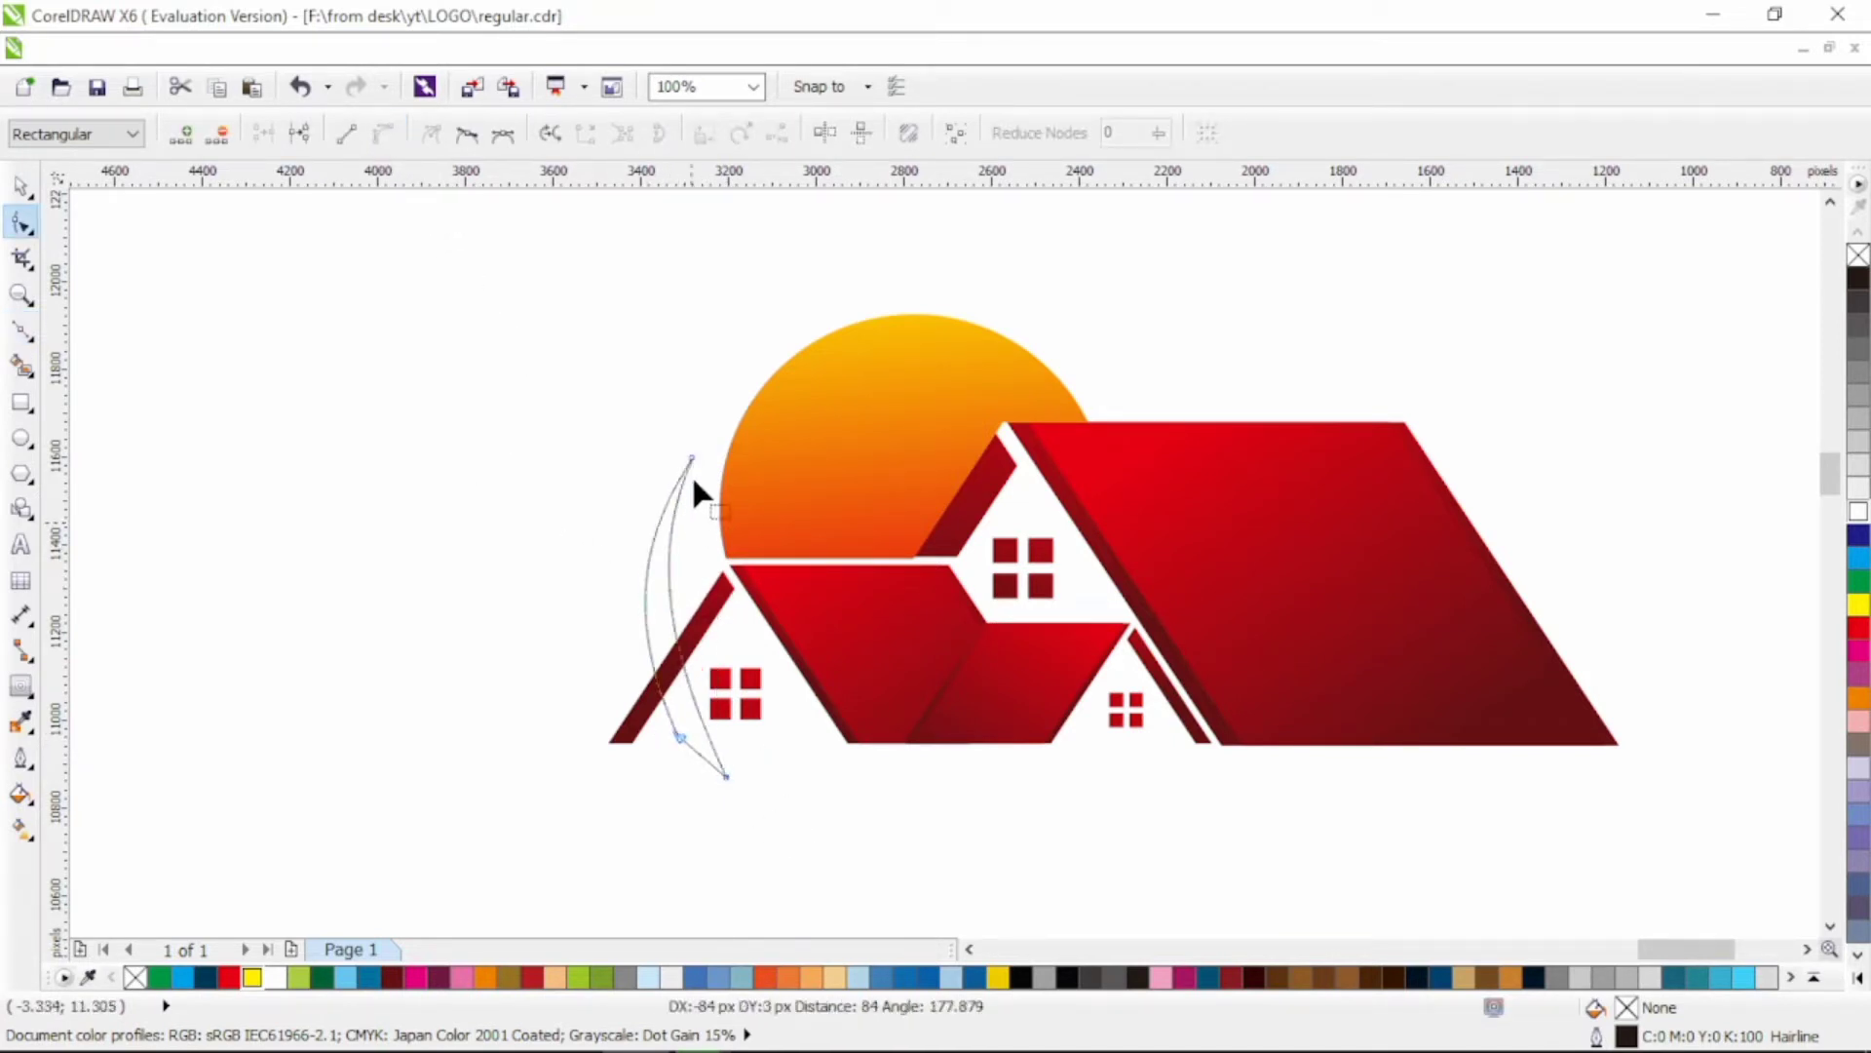
Step: Move the blade's upper tip right onto the sun's edge and adjust the curve handles to smooth and slim its sides
left_click_drag(691, 457, 740, 439)
left_click_drag(672, 542, 704, 427)
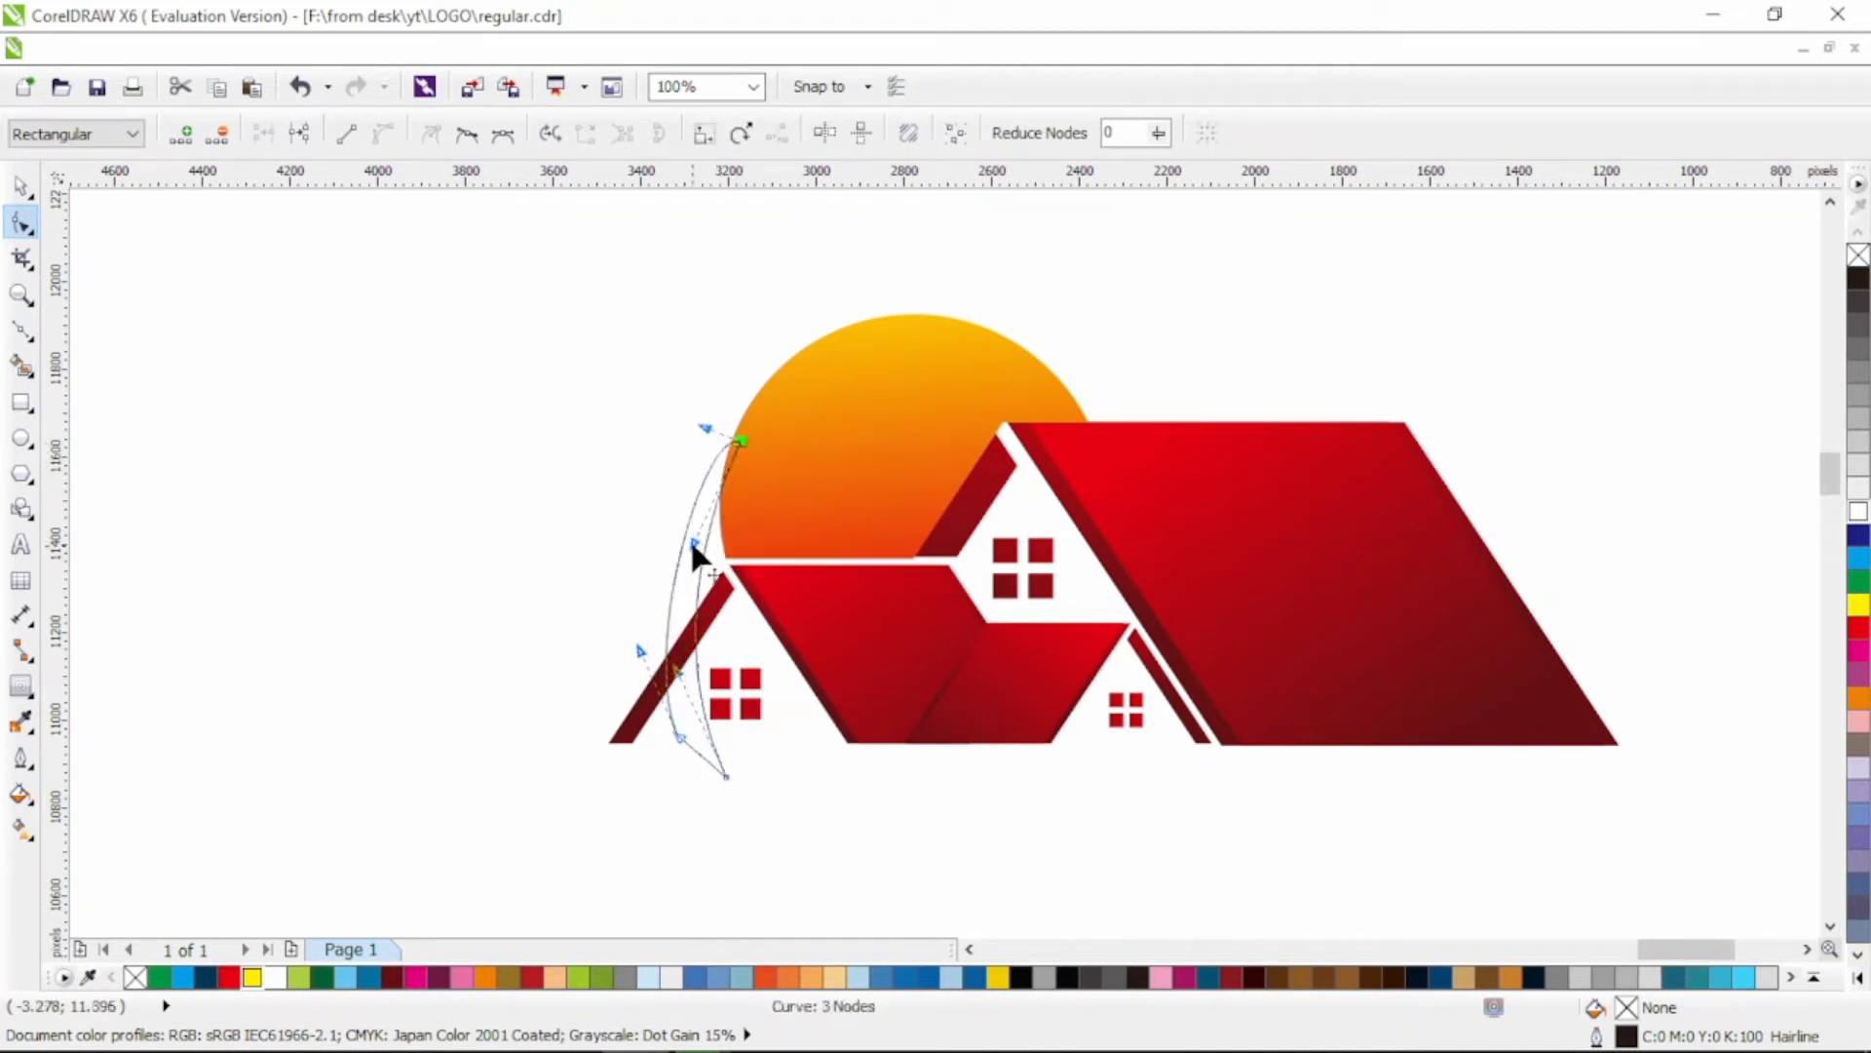
left_click_drag(694, 543, 698, 497)
left_click_drag(645, 672, 627, 651)
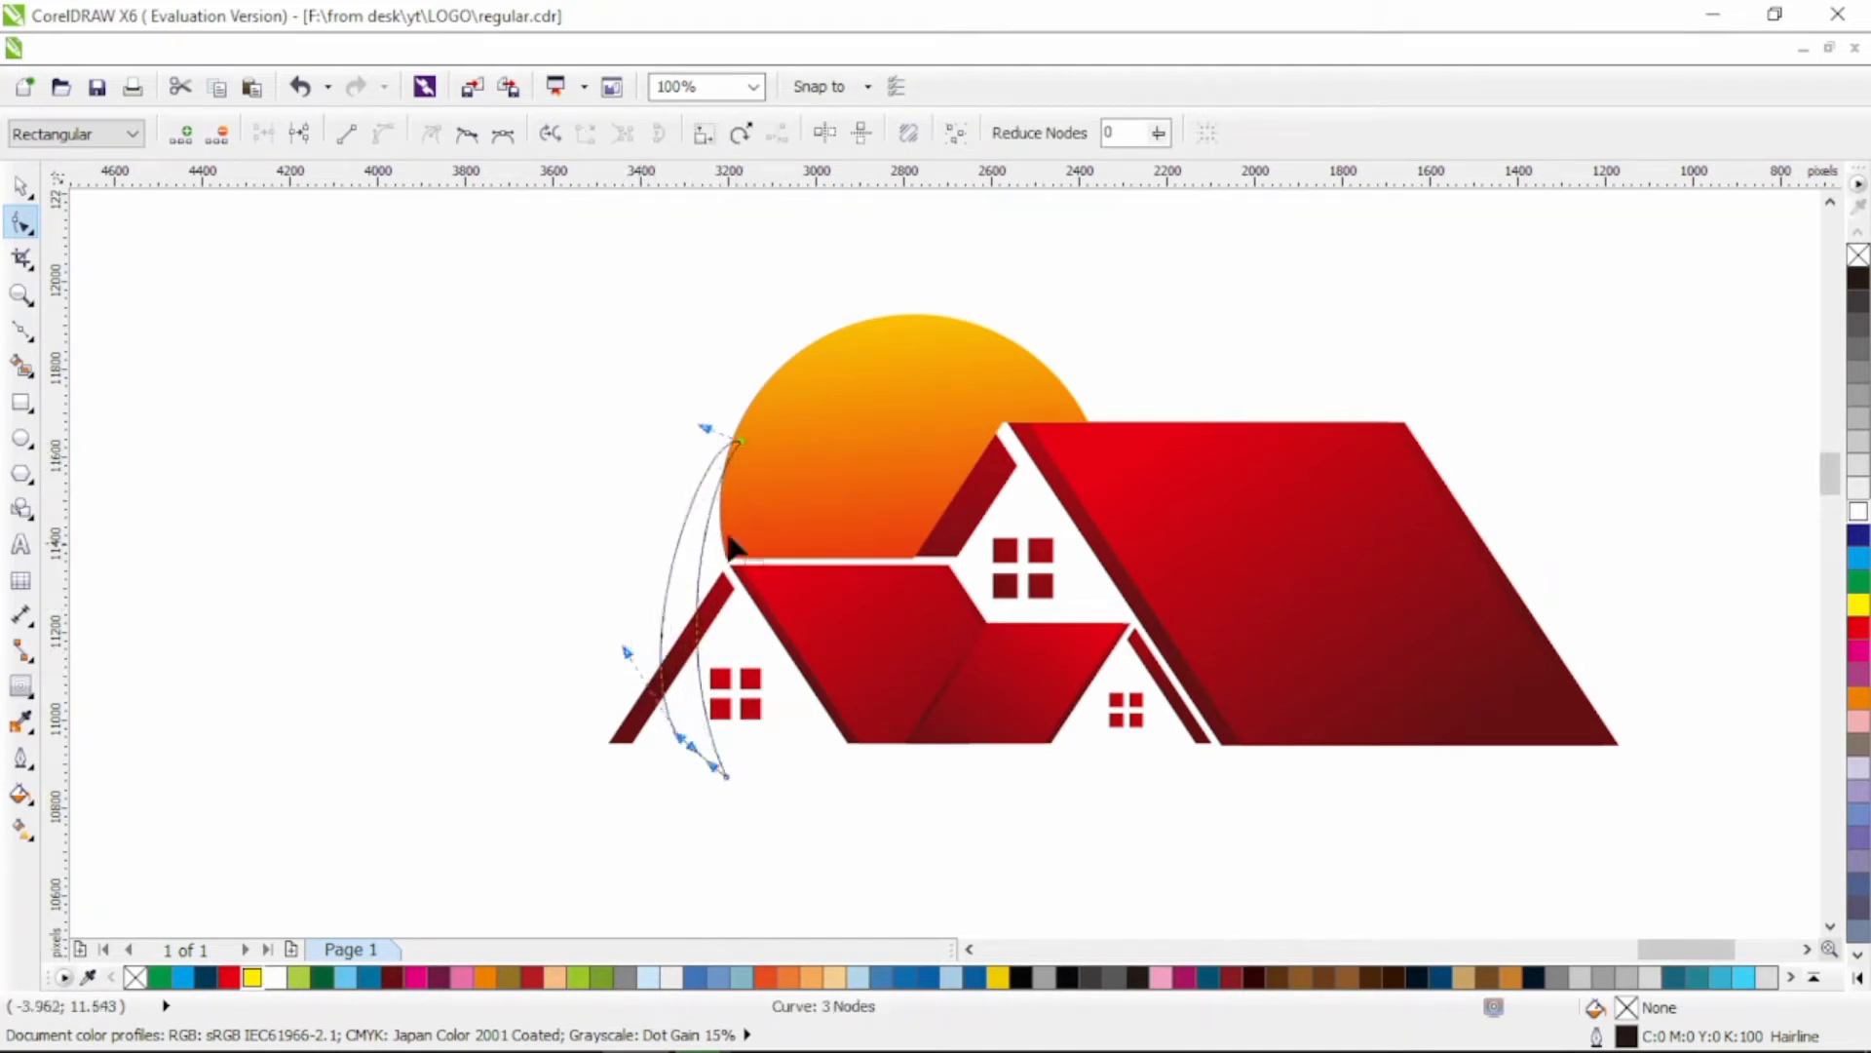
left_click_drag(710, 433, 718, 423)
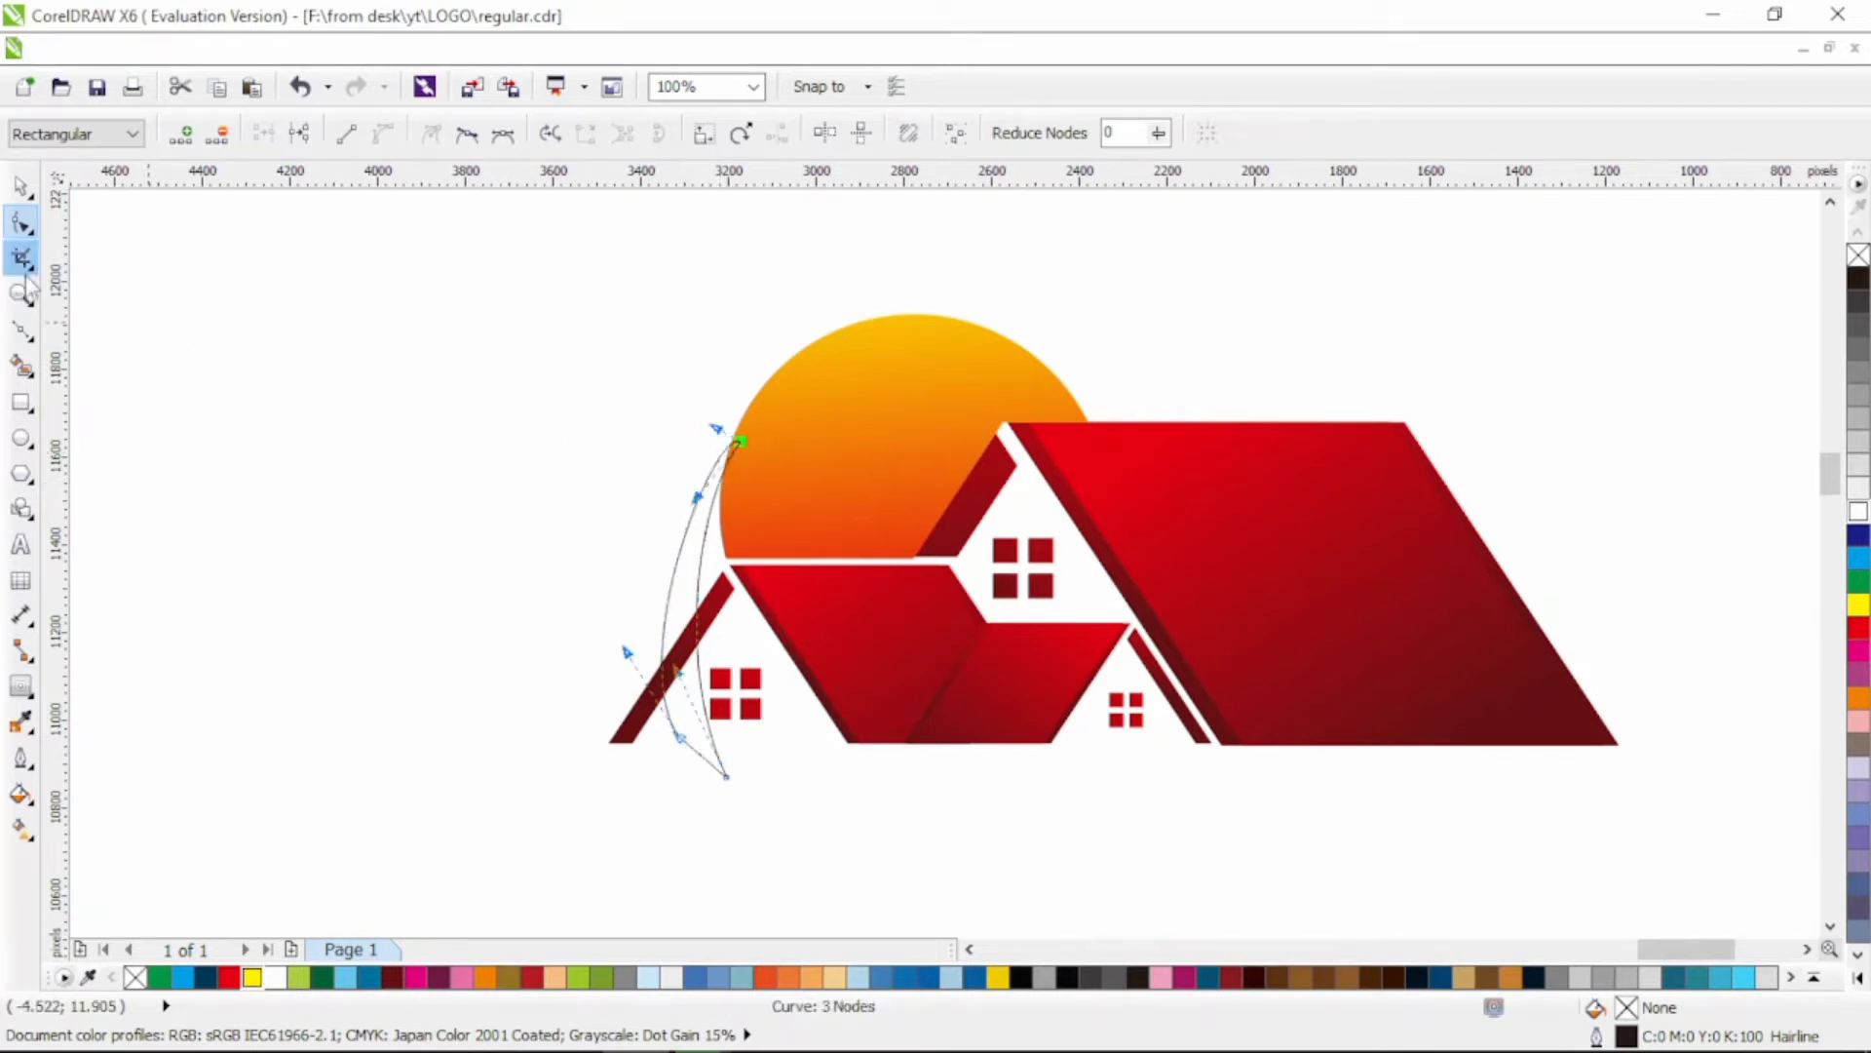
Step: Draw a closed two-node Bézier shape from the blade's upper tip out to the lower left, beside the sun
left_click(21, 331)
scroll(664, 423, "up", 1)
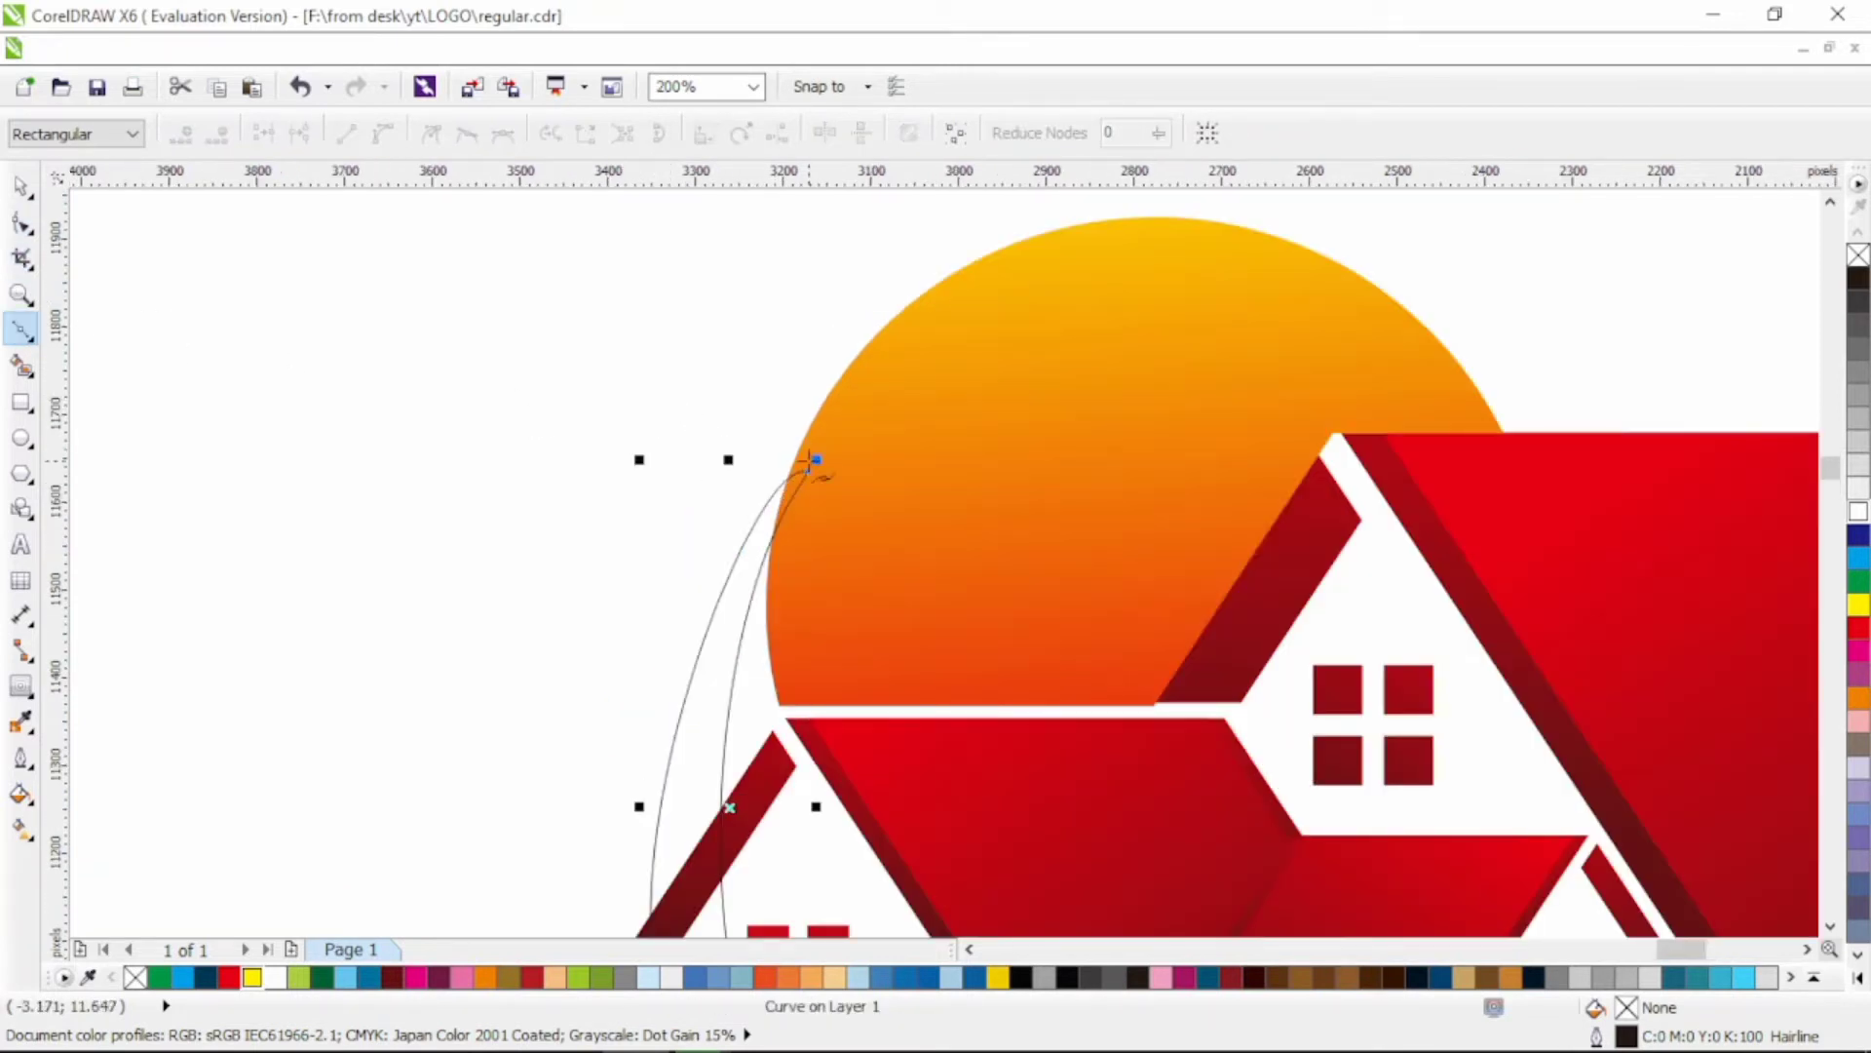
left_click(801, 462)
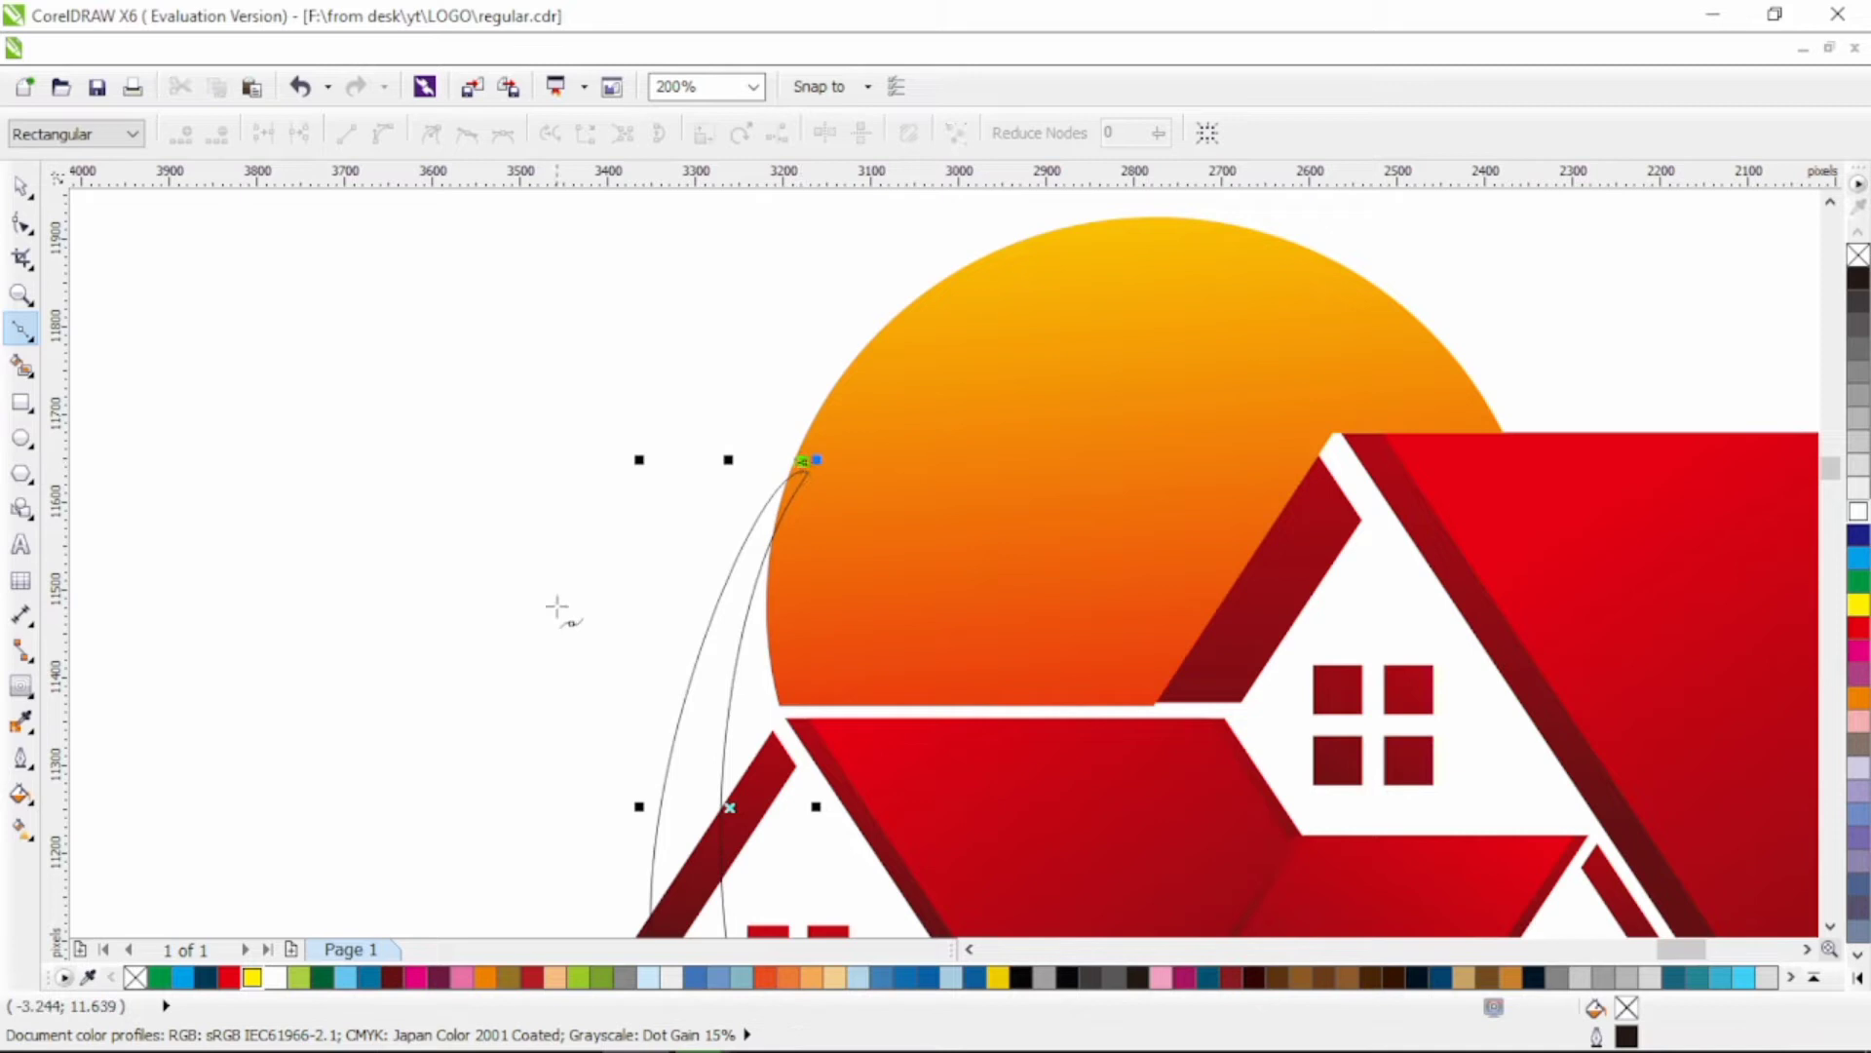
left_click(496, 614)
left_click(801, 462)
key("F10")
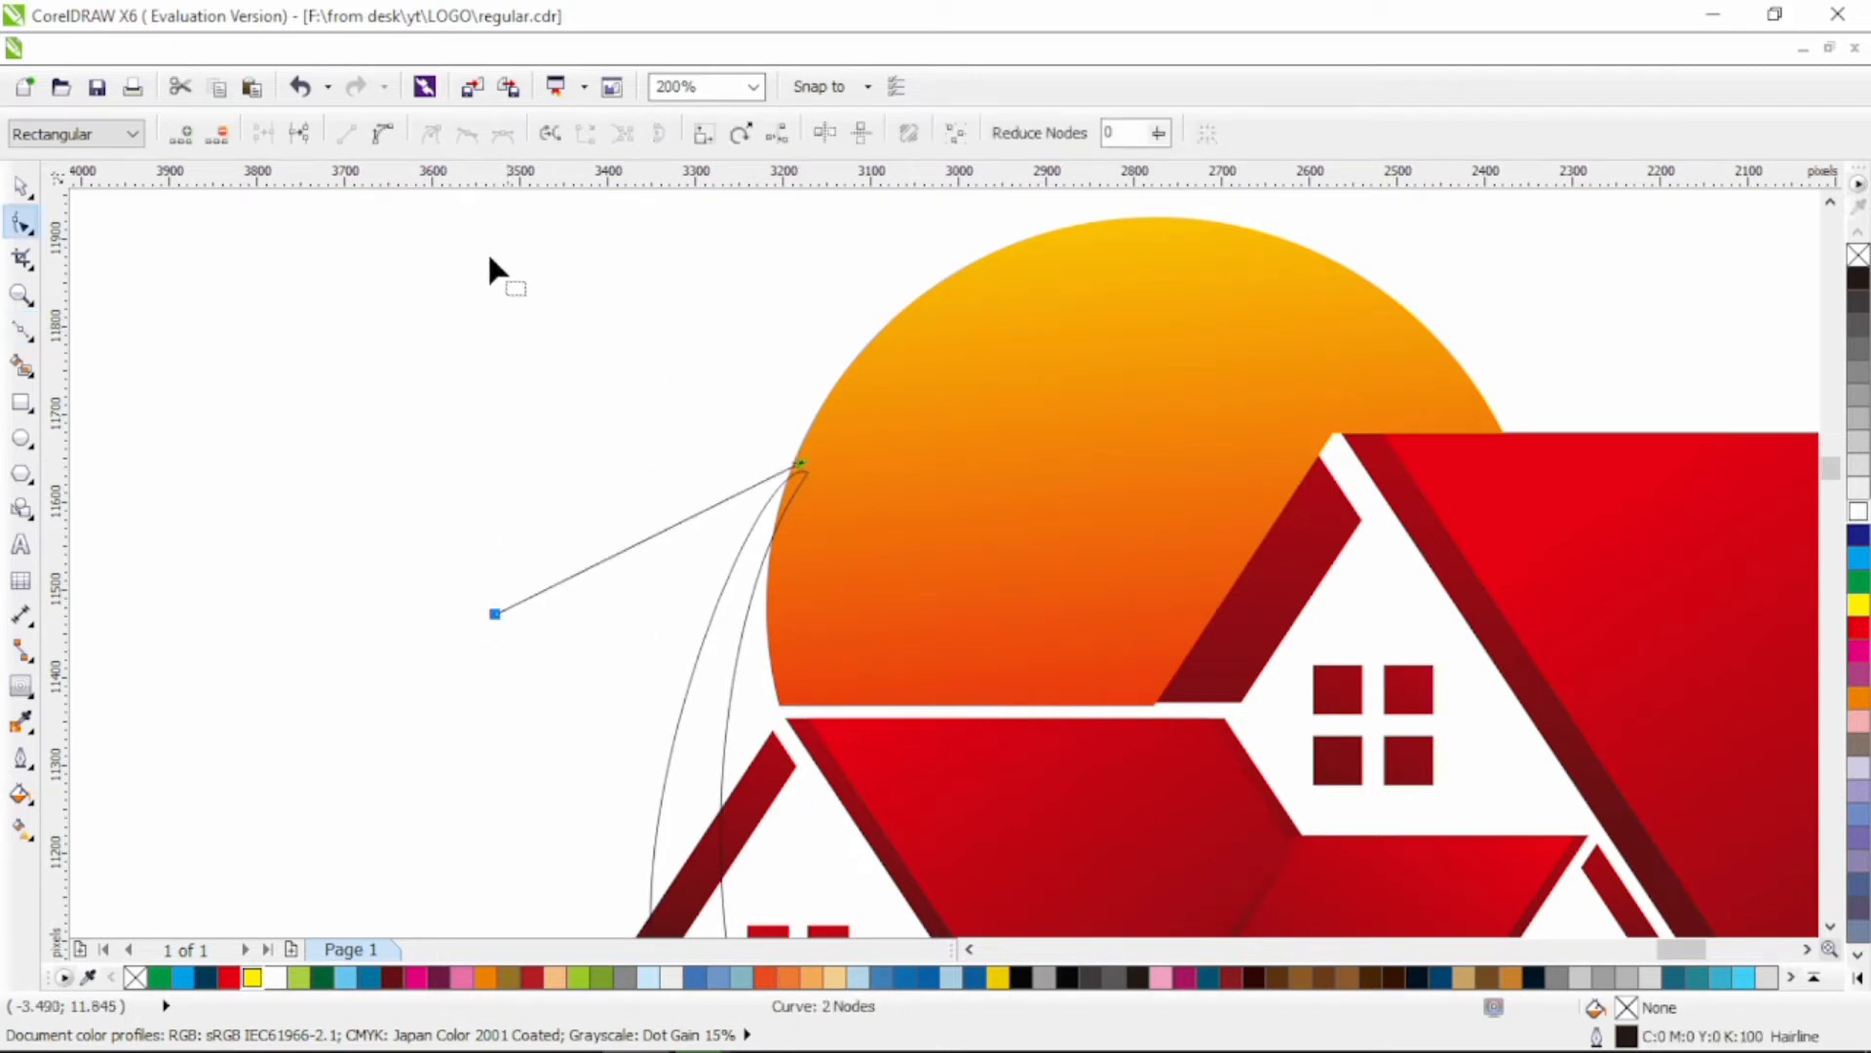
Step: Bend both segments of the two-node shape into an arched leaf and align its base node with the blade's tip
mouse_move(643, 539)
left_mouse_down()
mouse_move(605, 443)
mouse_move(649, 563)
left_mouse_up()
left_click_drag(802, 462, 804, 473)
left_click_drag(711, 549, 692, 504)
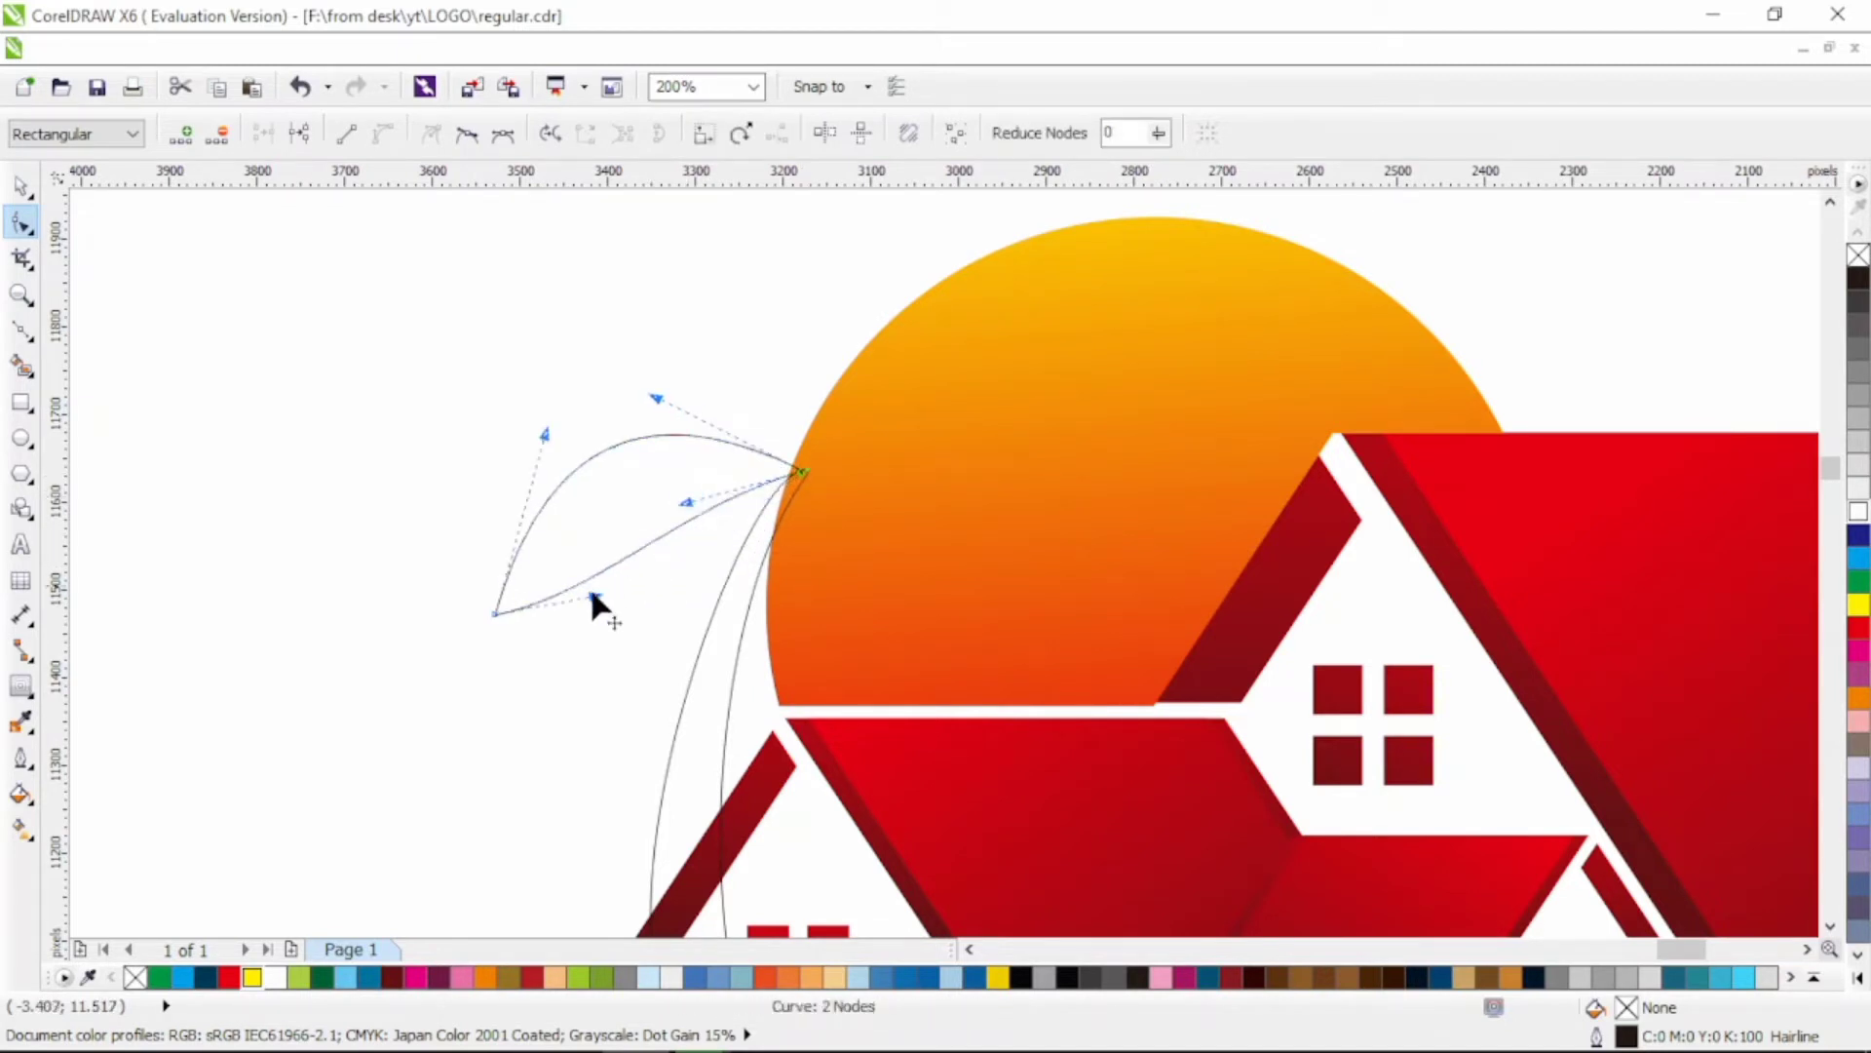
left_click_drag(594, 597, 580, 593)
left_click_drag(543, 432, 517, 459)
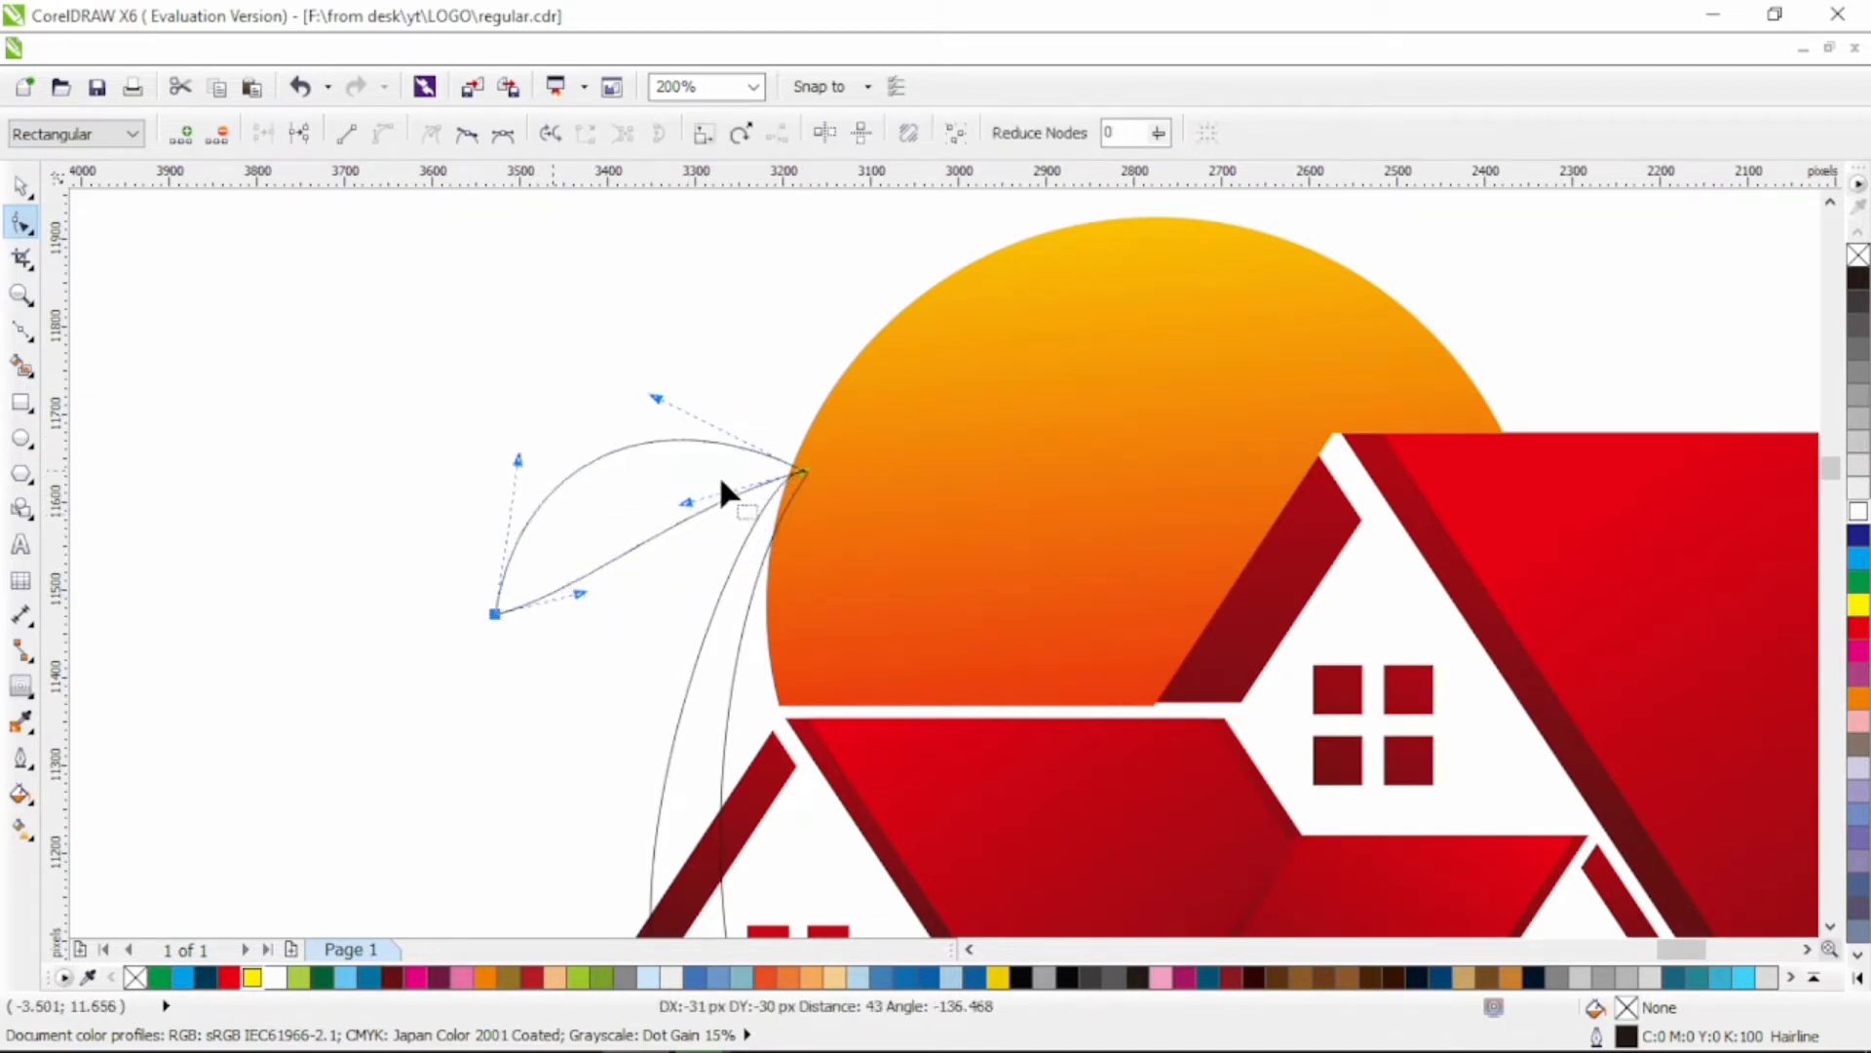
left_click_drag(672, 400, 674, 394)
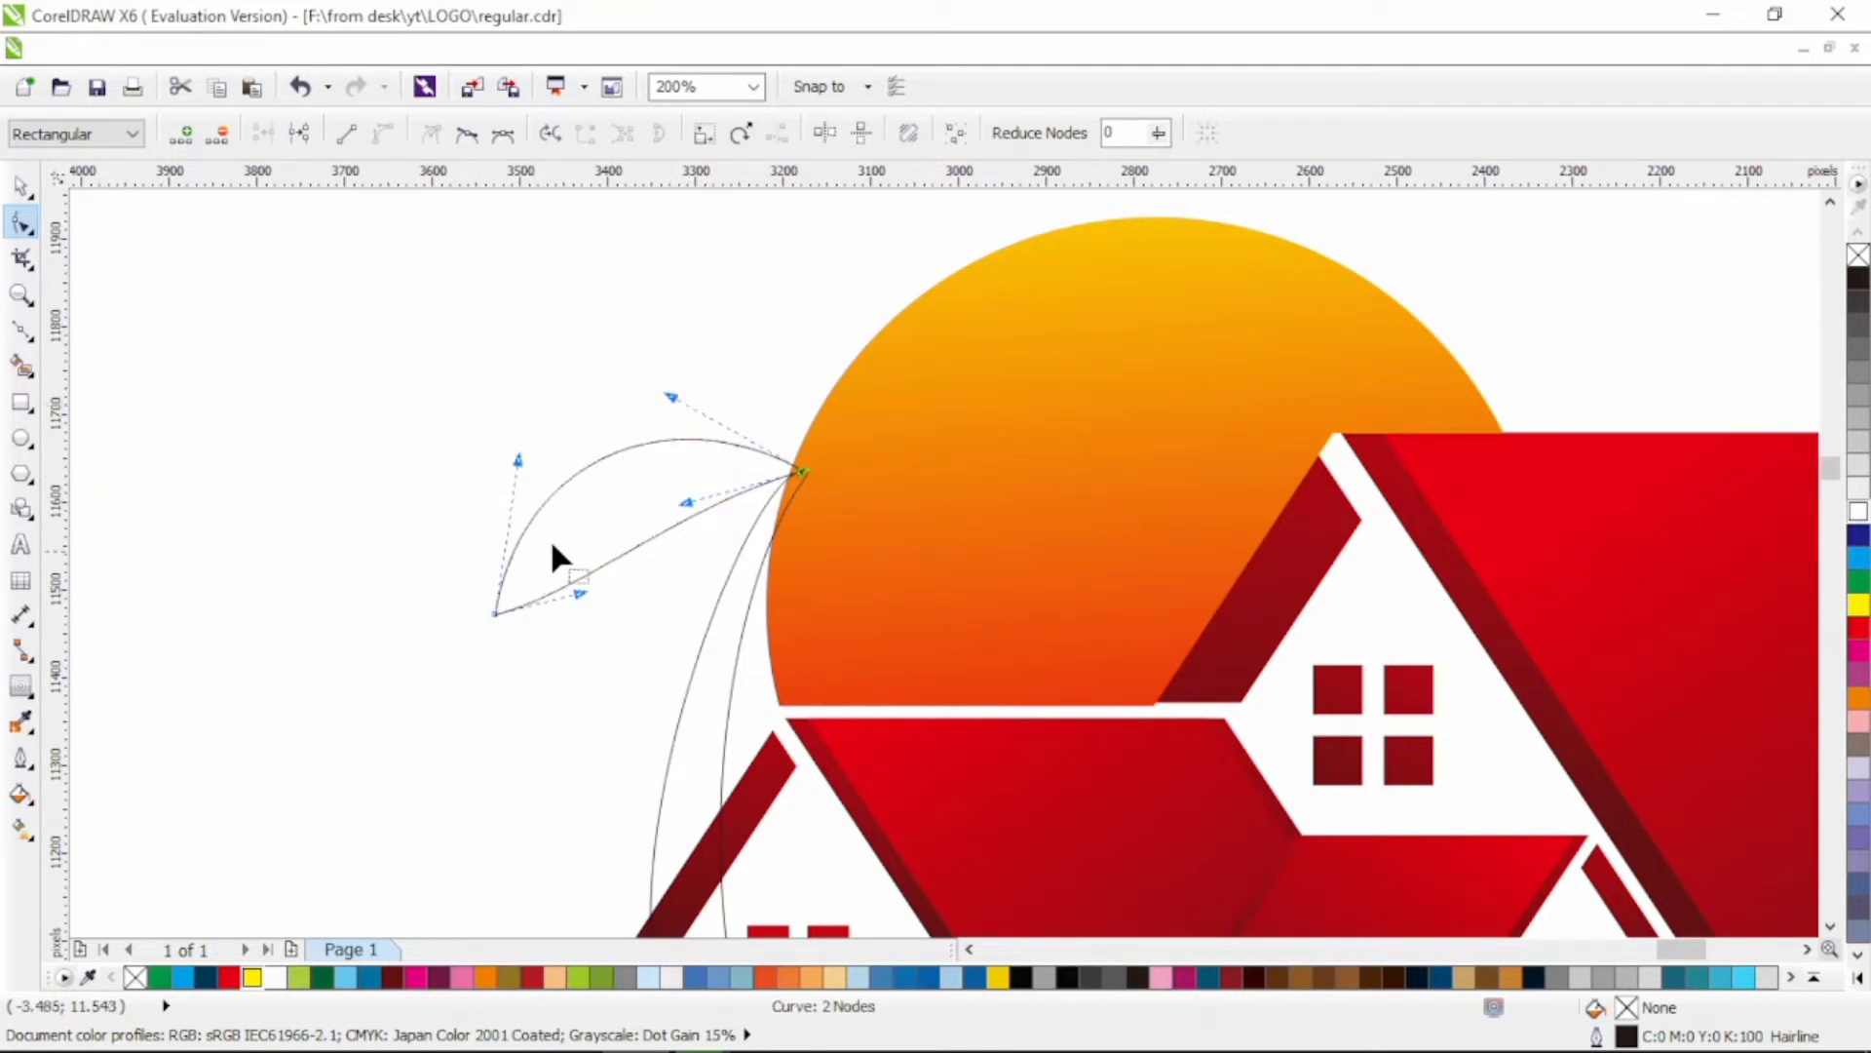
Step: Add nodes on the leaf's outer edge near its pointed end and pull them into small notches
double_click(495, 593)
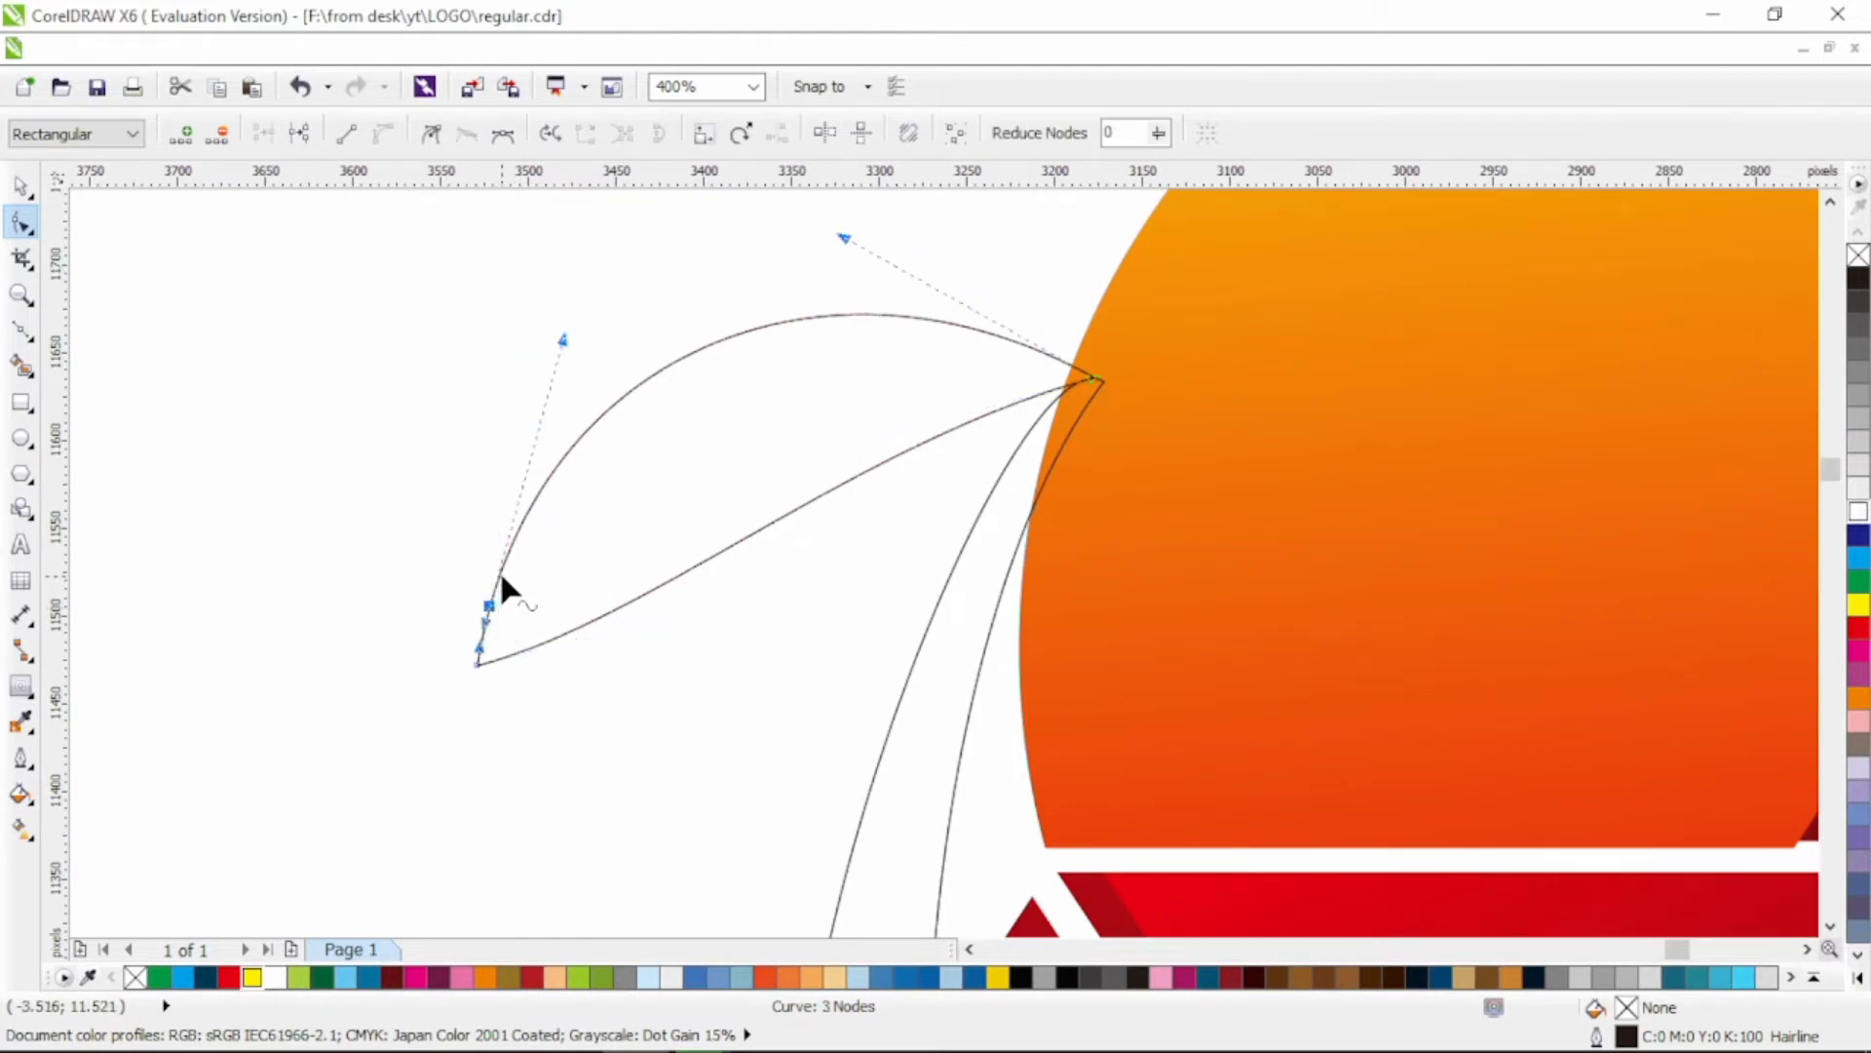
mouse_move(499, 573)
left_mouse_down()
mouse_move(528, 493)
mouse_move(510, 485)
mouse_move(563, 445)
mouse_move(571, 410)
mouse_move(503, 495)
mouse_move(493, 591)
left_mouse_up()
double_click(555, 432)
key("ctrl+z")
Step: Add pairs of nodes along the outer half of the leaf's lower edge and shift them into wavy notches
left_click(543, 638)
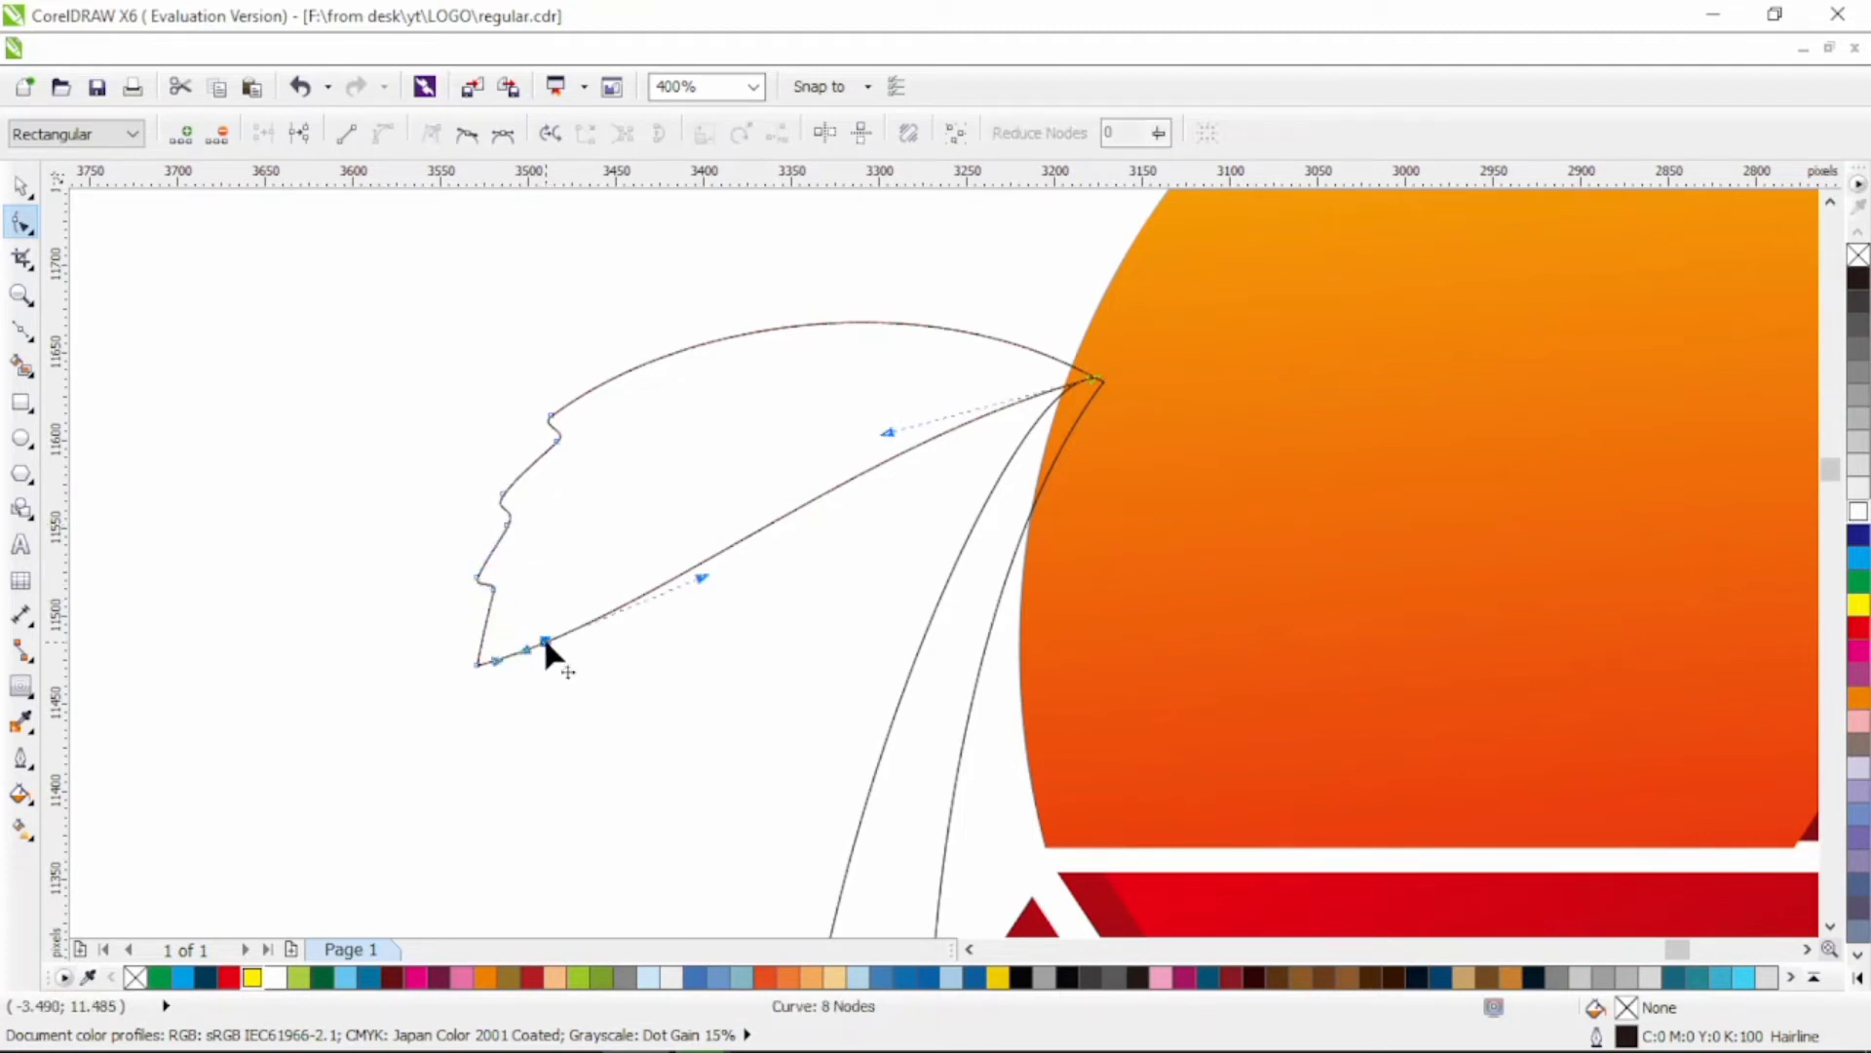
double_click(589, 621)
left_click_drag(589, 622, 577, 647)
left_click_drag(546, 640, 731, 539)
double_click(638, 602)
double_click(670, 550)
double_click(756, 504)
double_click(794, 501)
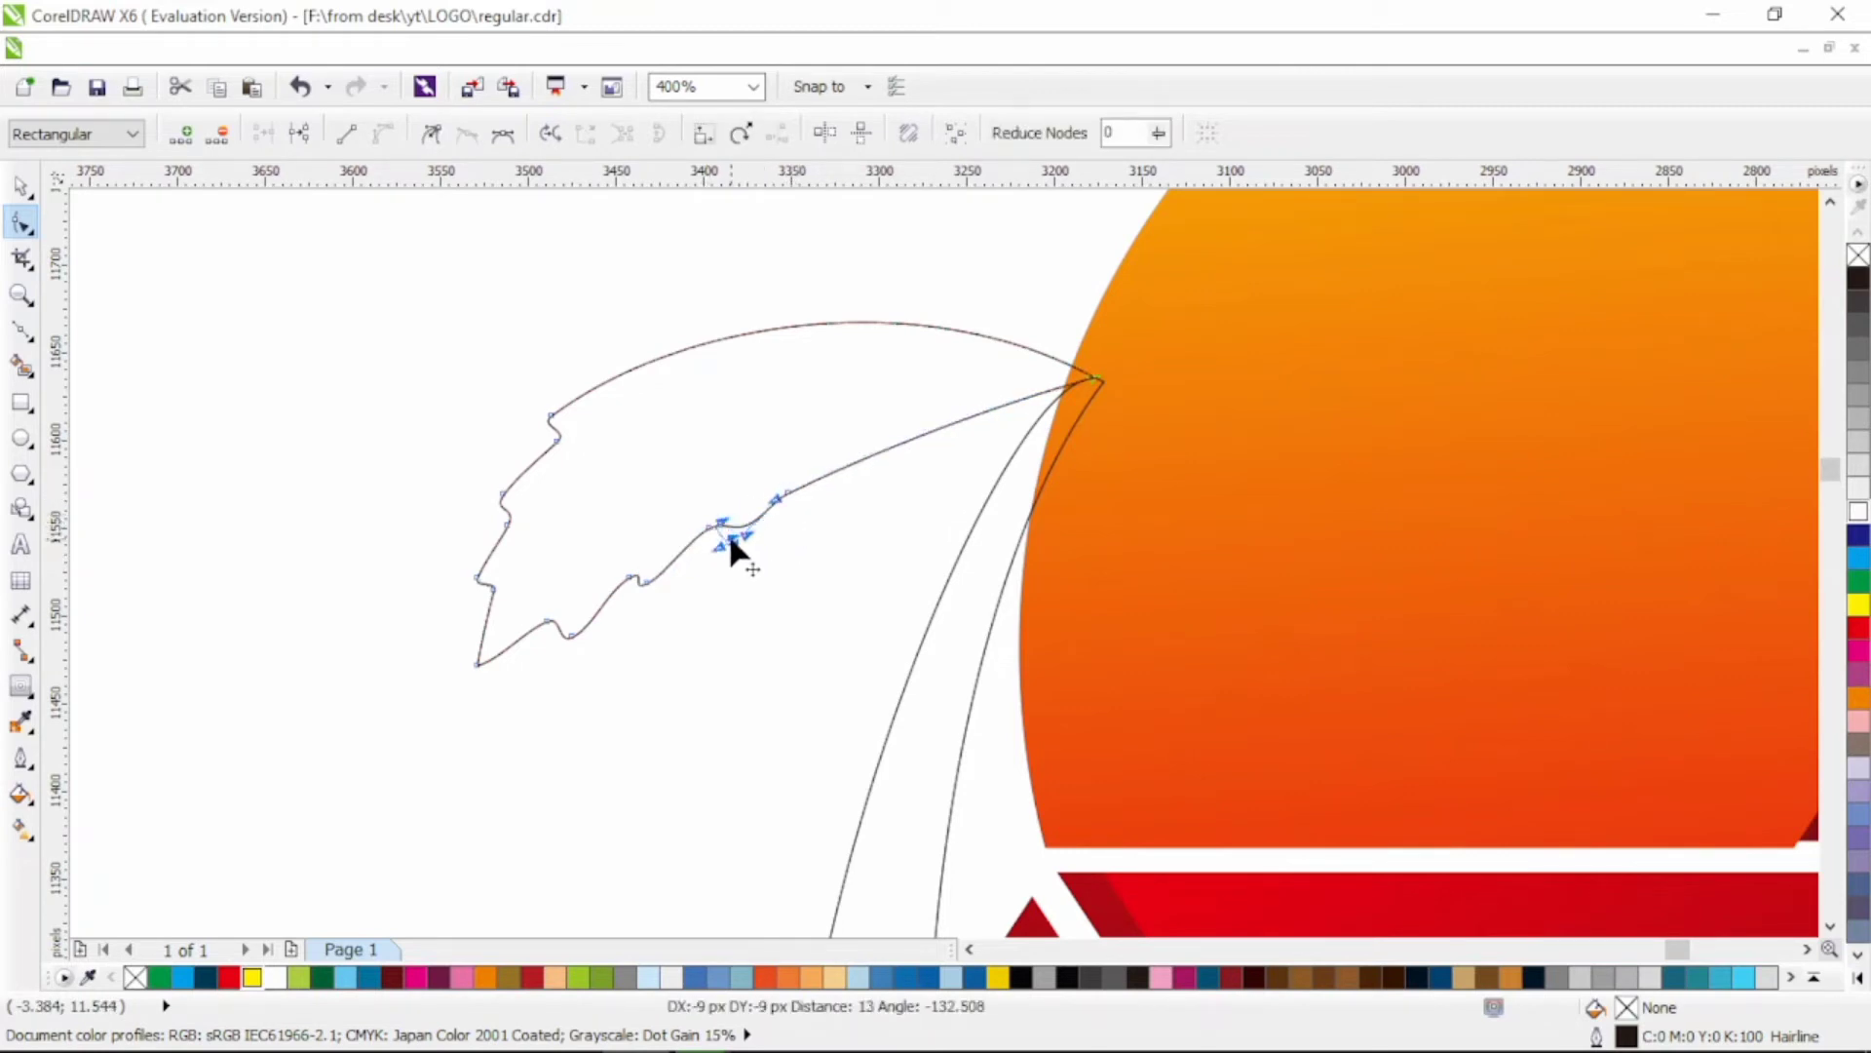
Step: Continue the wavy notches along the leaf's lower edge up to its base at the sun
double_click(850, 463)
left_click_drag(850, 463, 994, 415)
double_click(870, 474)
double_click(939, 429)
double_click(969, 429)
left_click(996, 400)
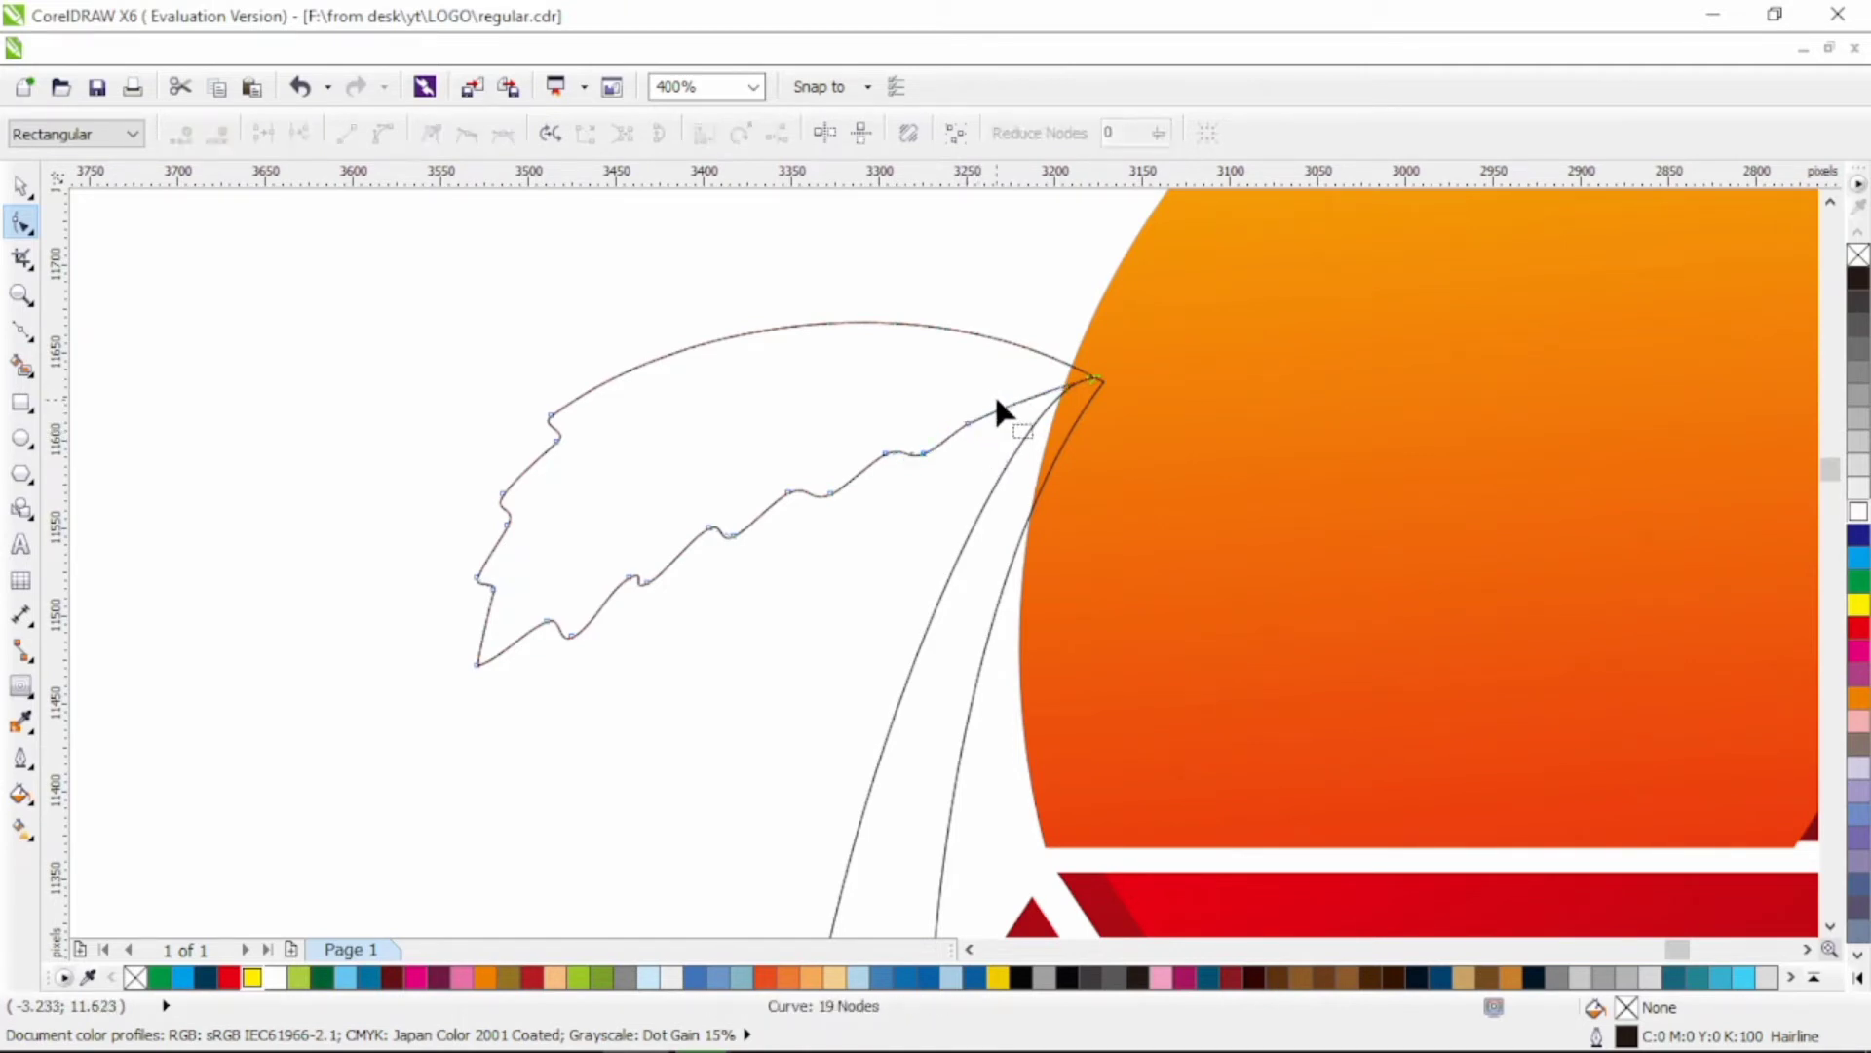
double_click(1001, 417)
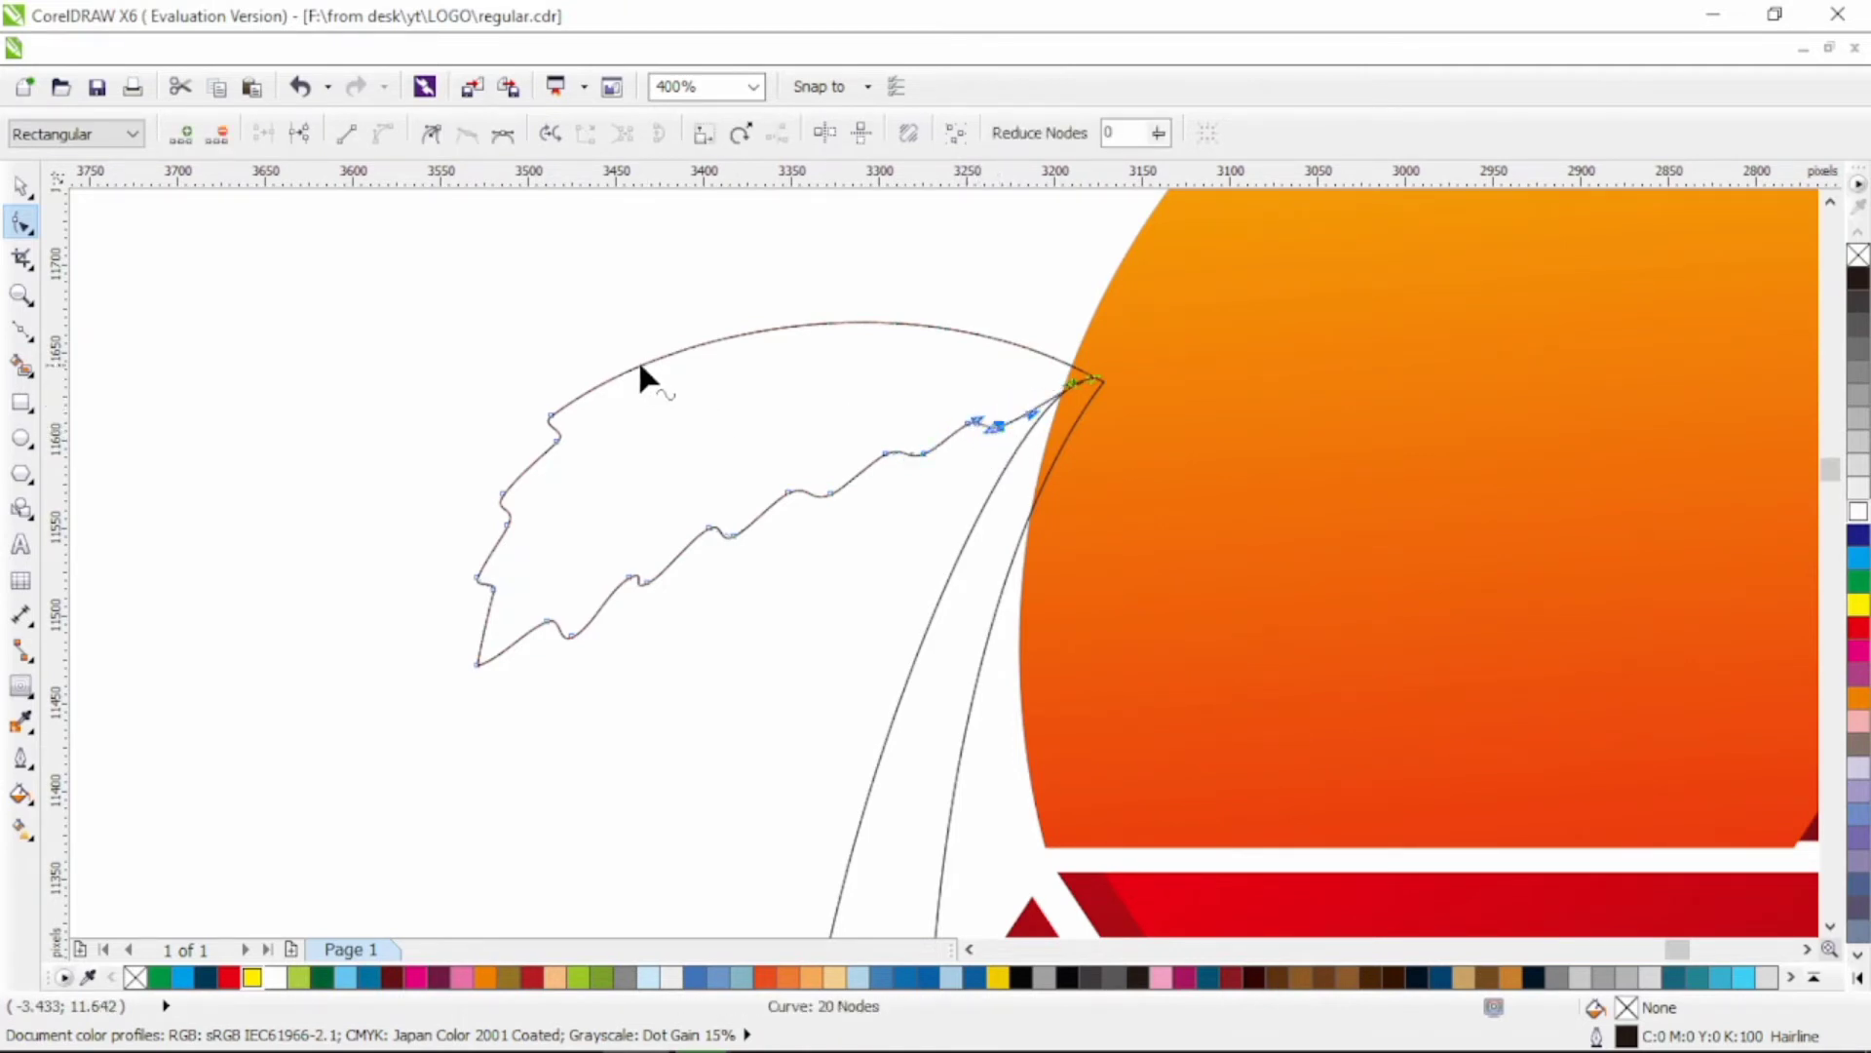
Step: Add two nodes on the leaf's upper edge, past the existing notches, and form one more notch
double_click(617, 374)
double_click(664, 356)
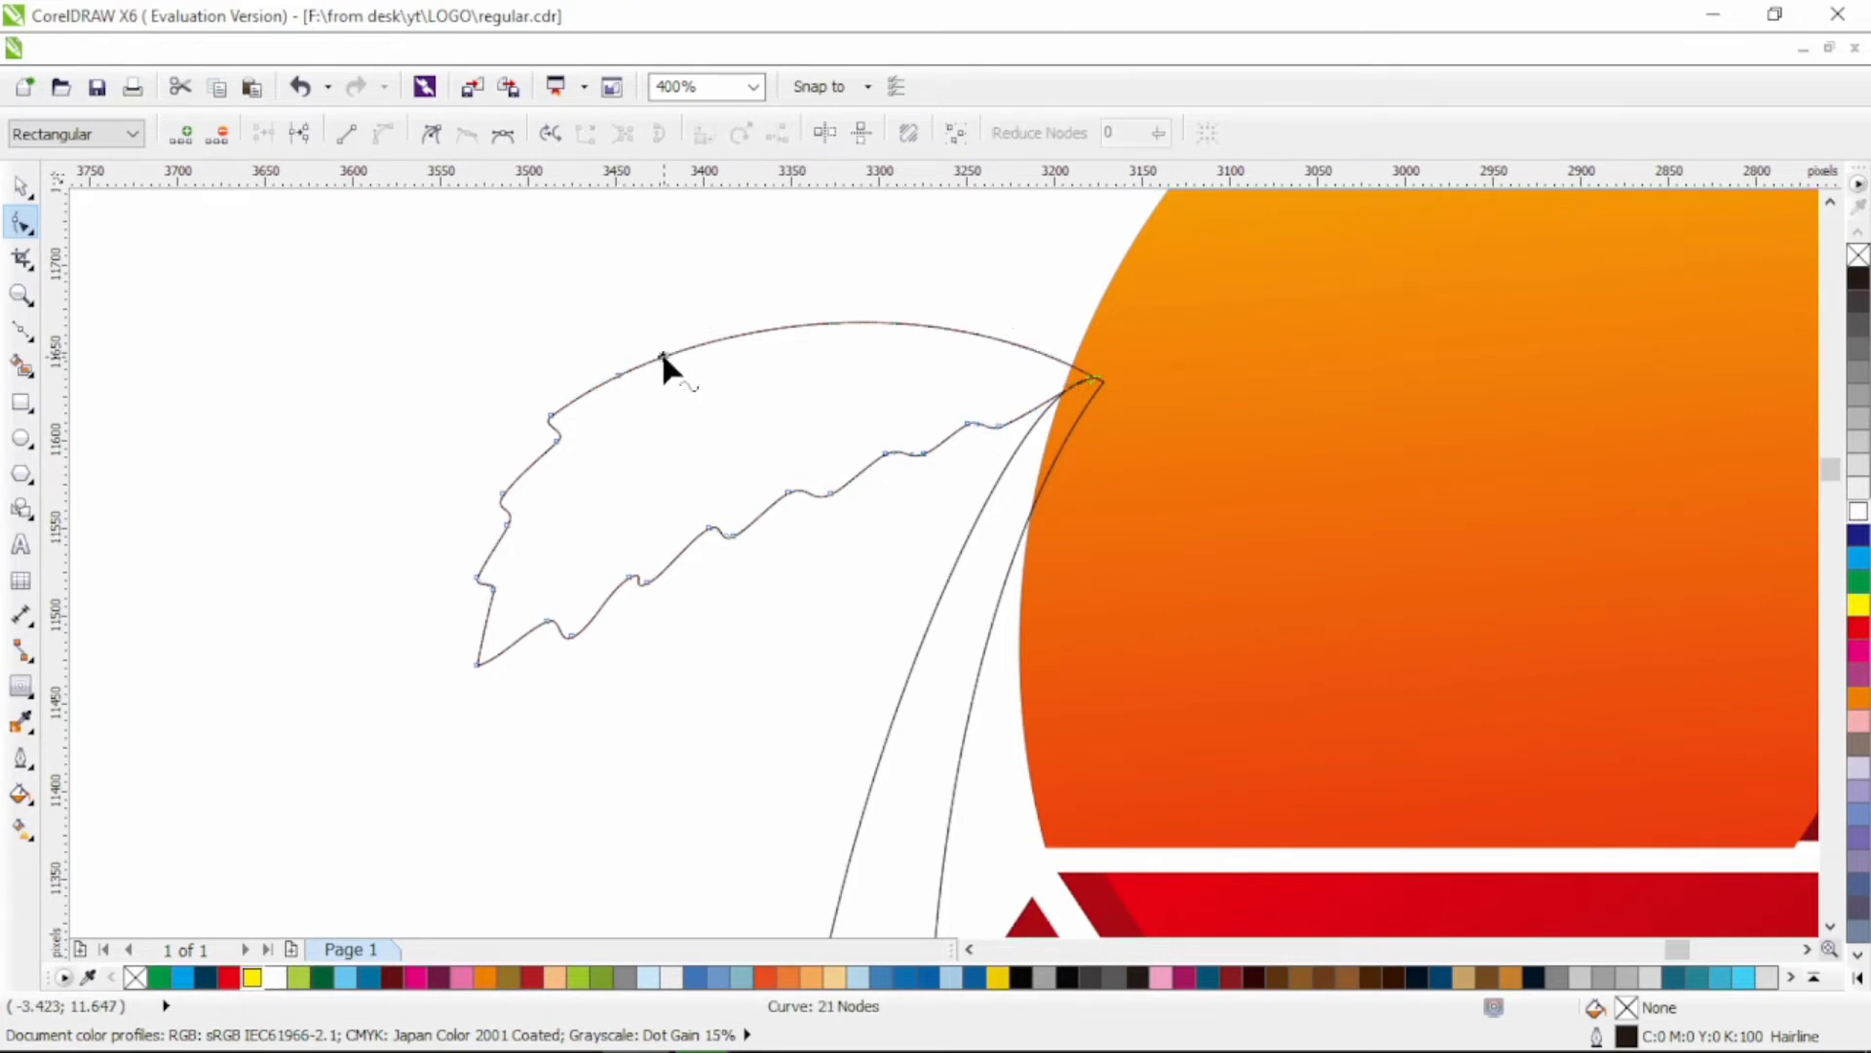
mouse_move(663, 356)
left_mouse_down()
mouse_move(625, 378)
mouse_move(638, 363)
left_mouse_up()
scroll(951, 375, "down", 1)
scroll(999, 376, "down", 1)
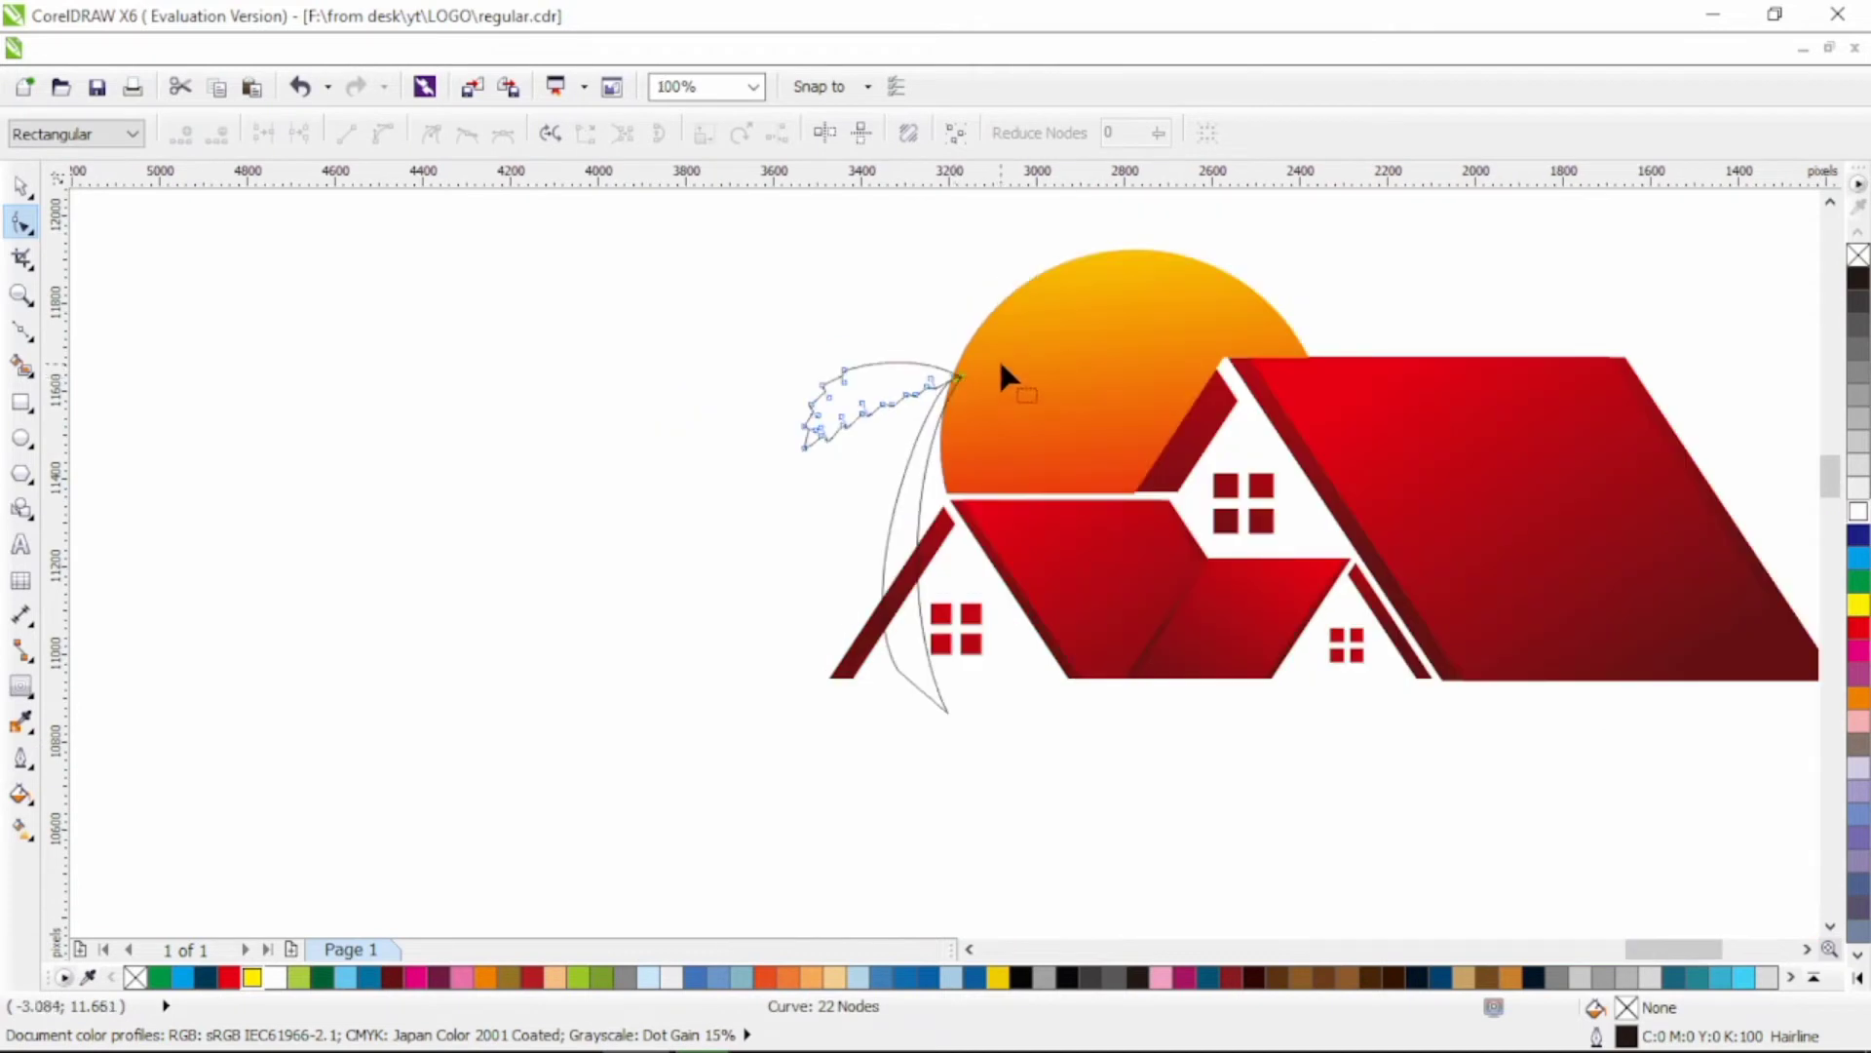
scroll(824, 395, "up", 1)
scroll(823, 385, "up", 1)
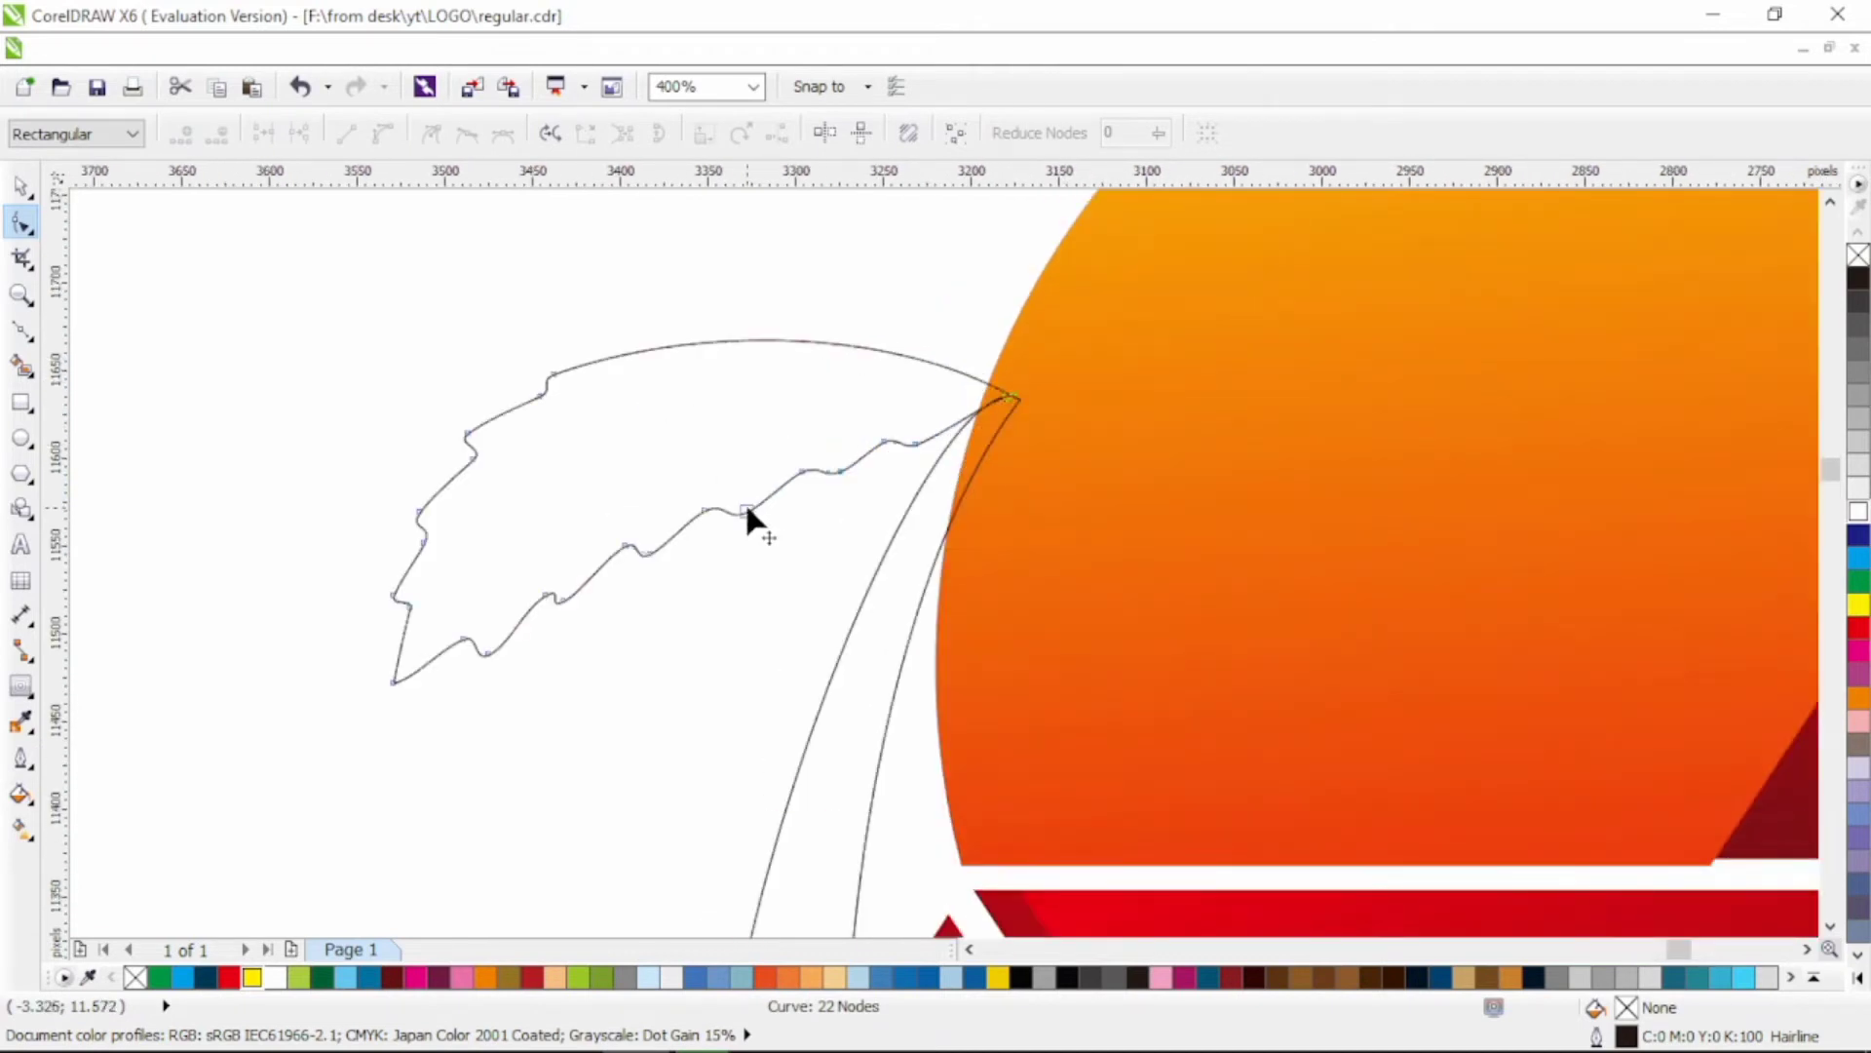
Step: Even out the lower-edge notches near the leaf's base and round the leaf's pointed end with its curve handle
left_click_drag(752, 499, 907, 445)
left_click(447, 618)
left_click(393, 681)
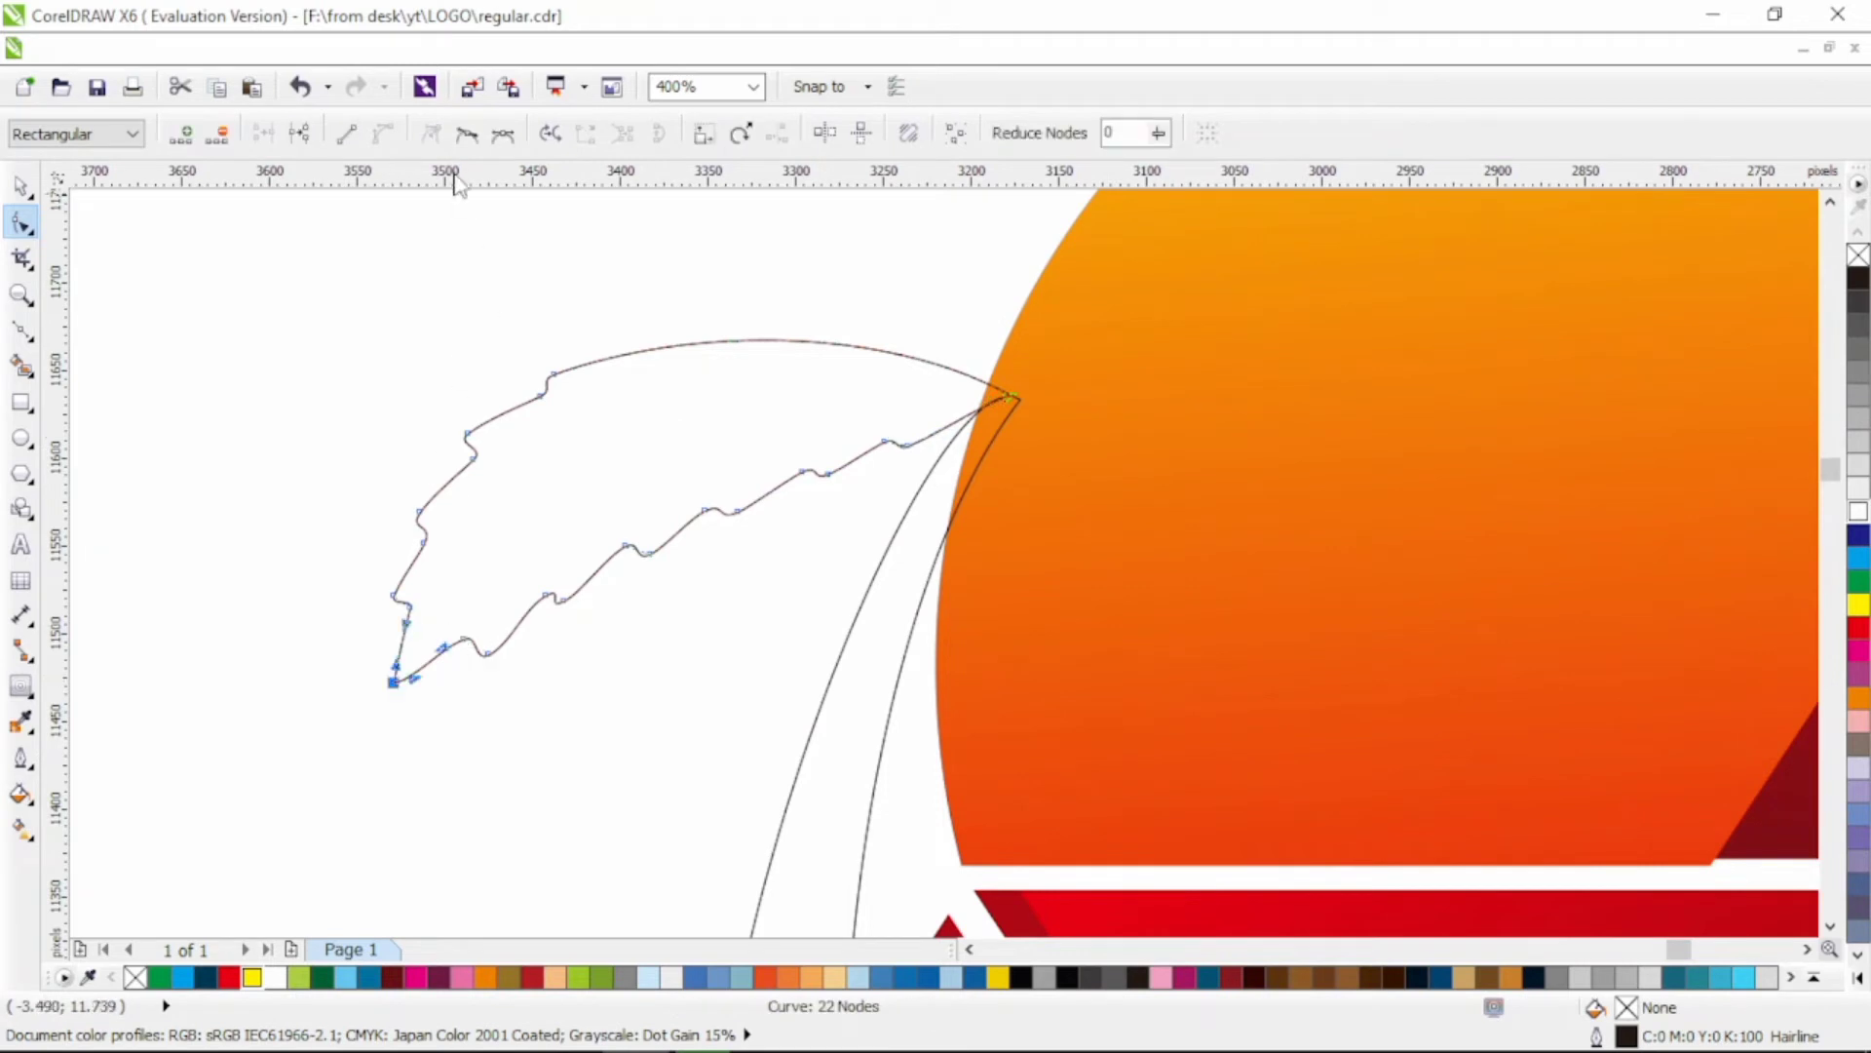
left_click_drag(411, 695, 400, 709)
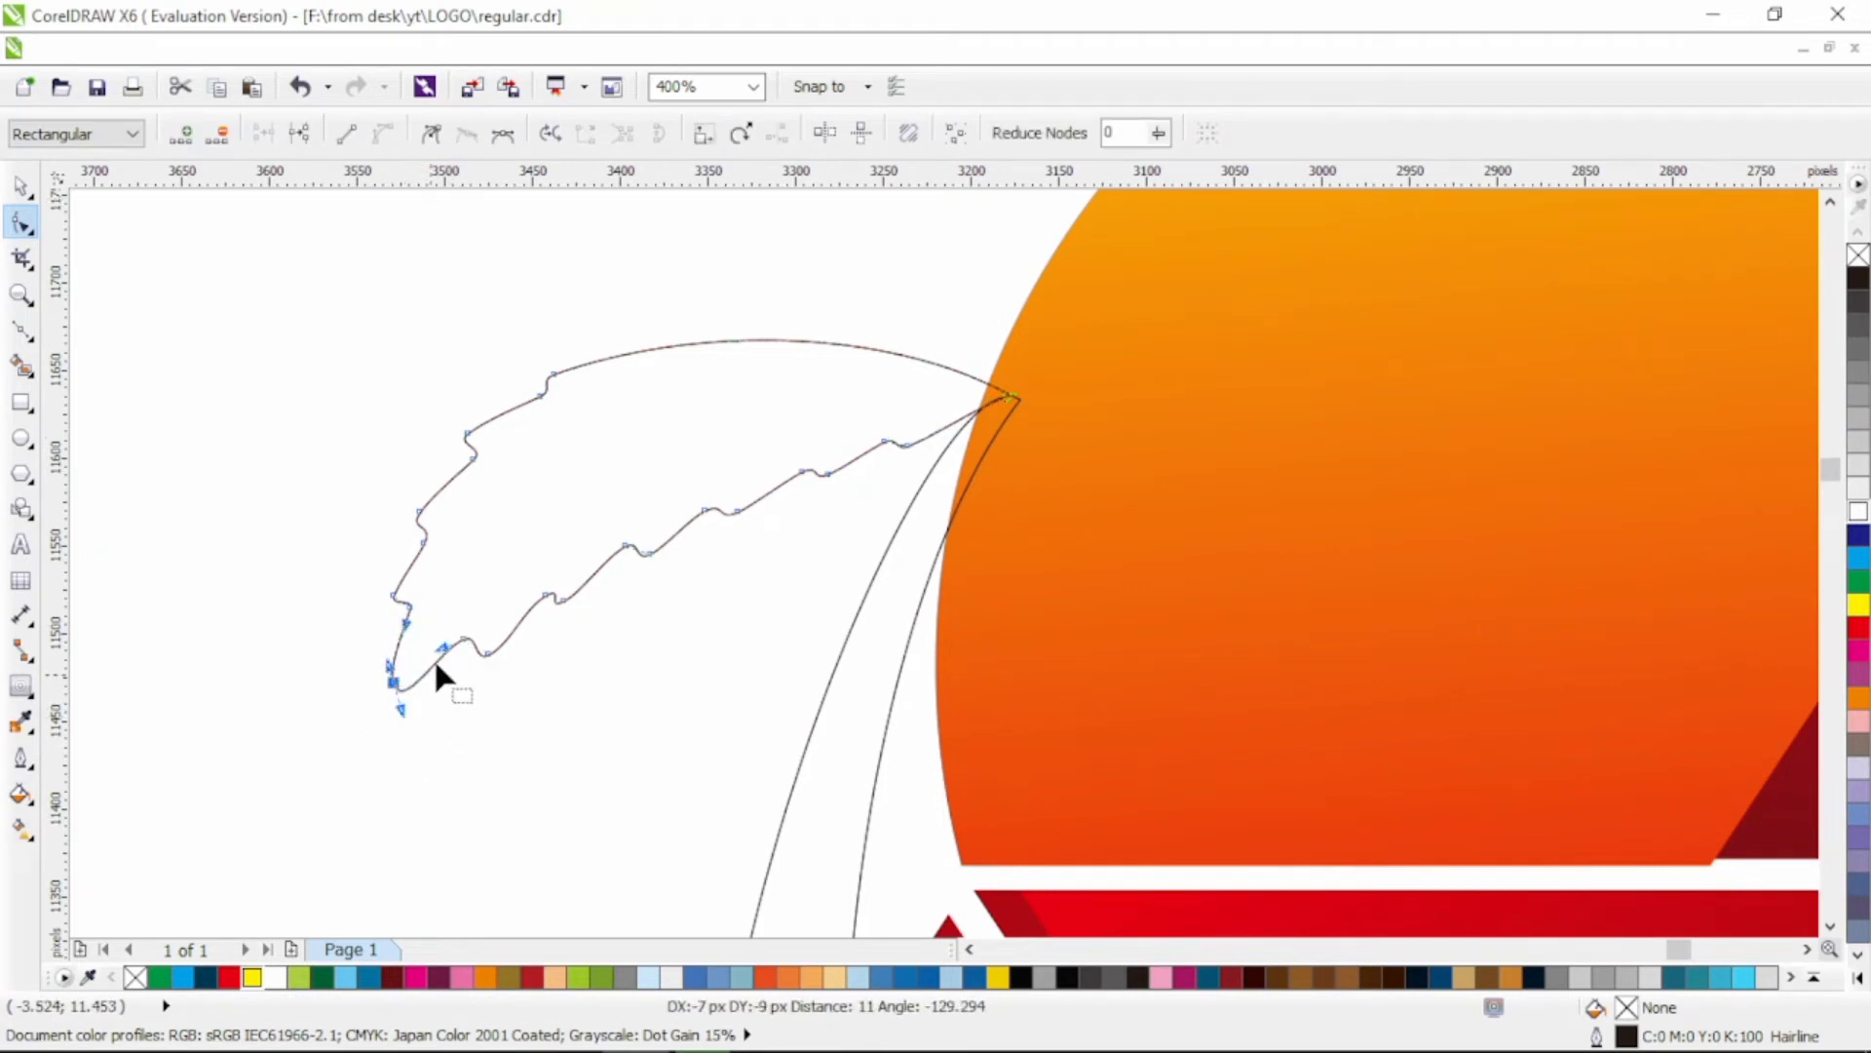
Step: Form two further notches along the middle of the leaf's upper edge by adding and shifting nodes
double_click(620, 354)
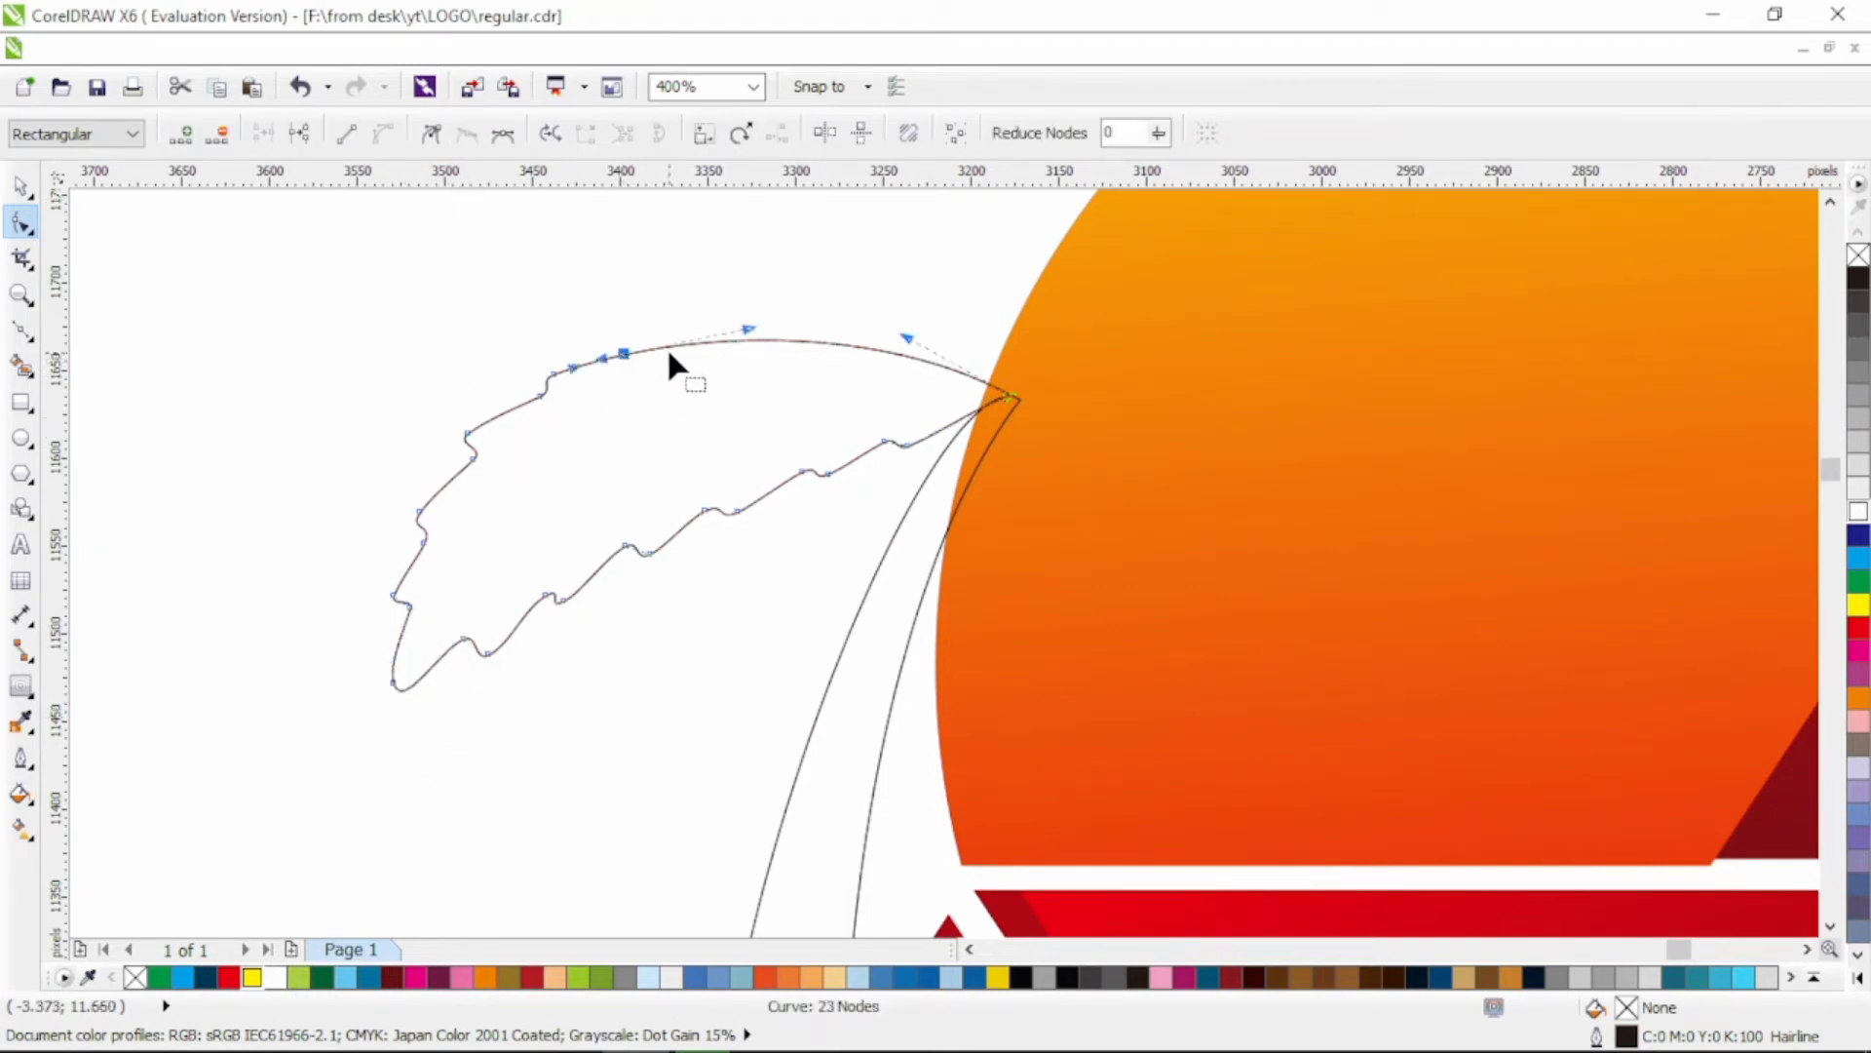
left_click(668, 345)
left_click_drag(669, 345, 652, 342)
left_click(744, 359)
double_click(754, 335)
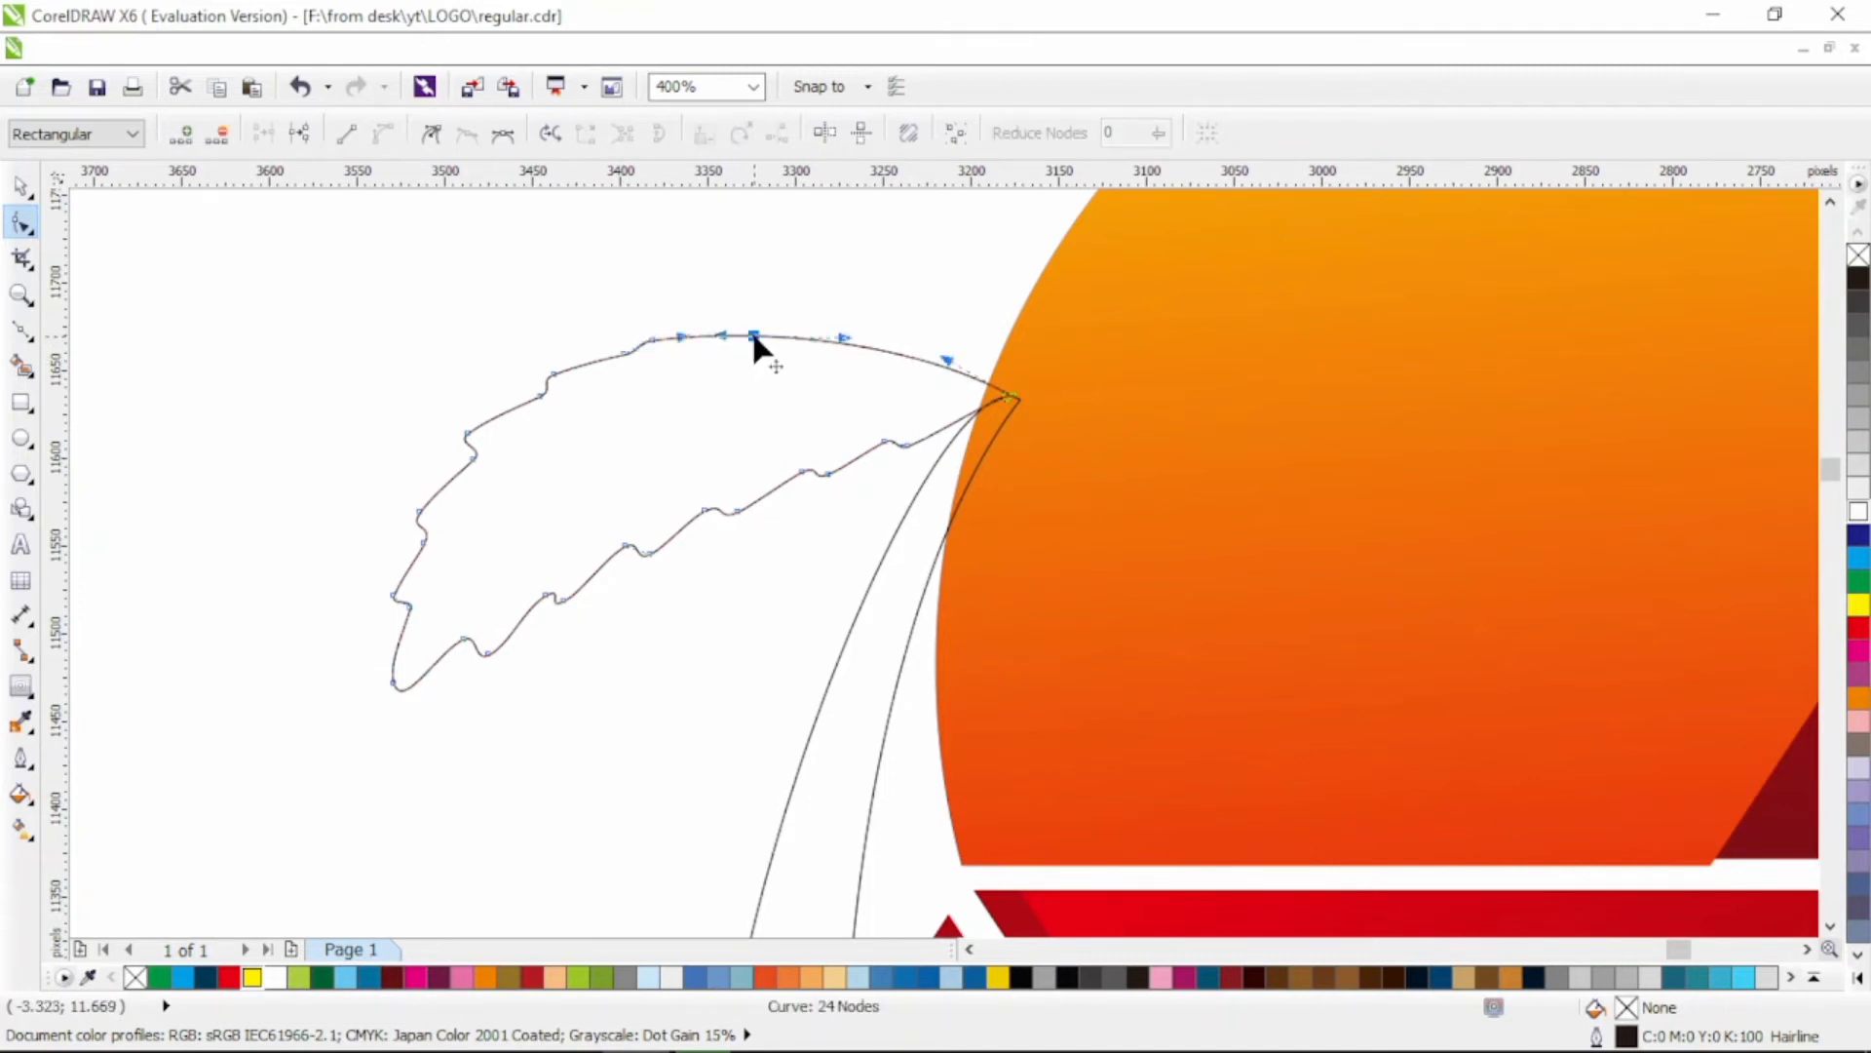
left_click(726, 355)
double_click(777, 333)
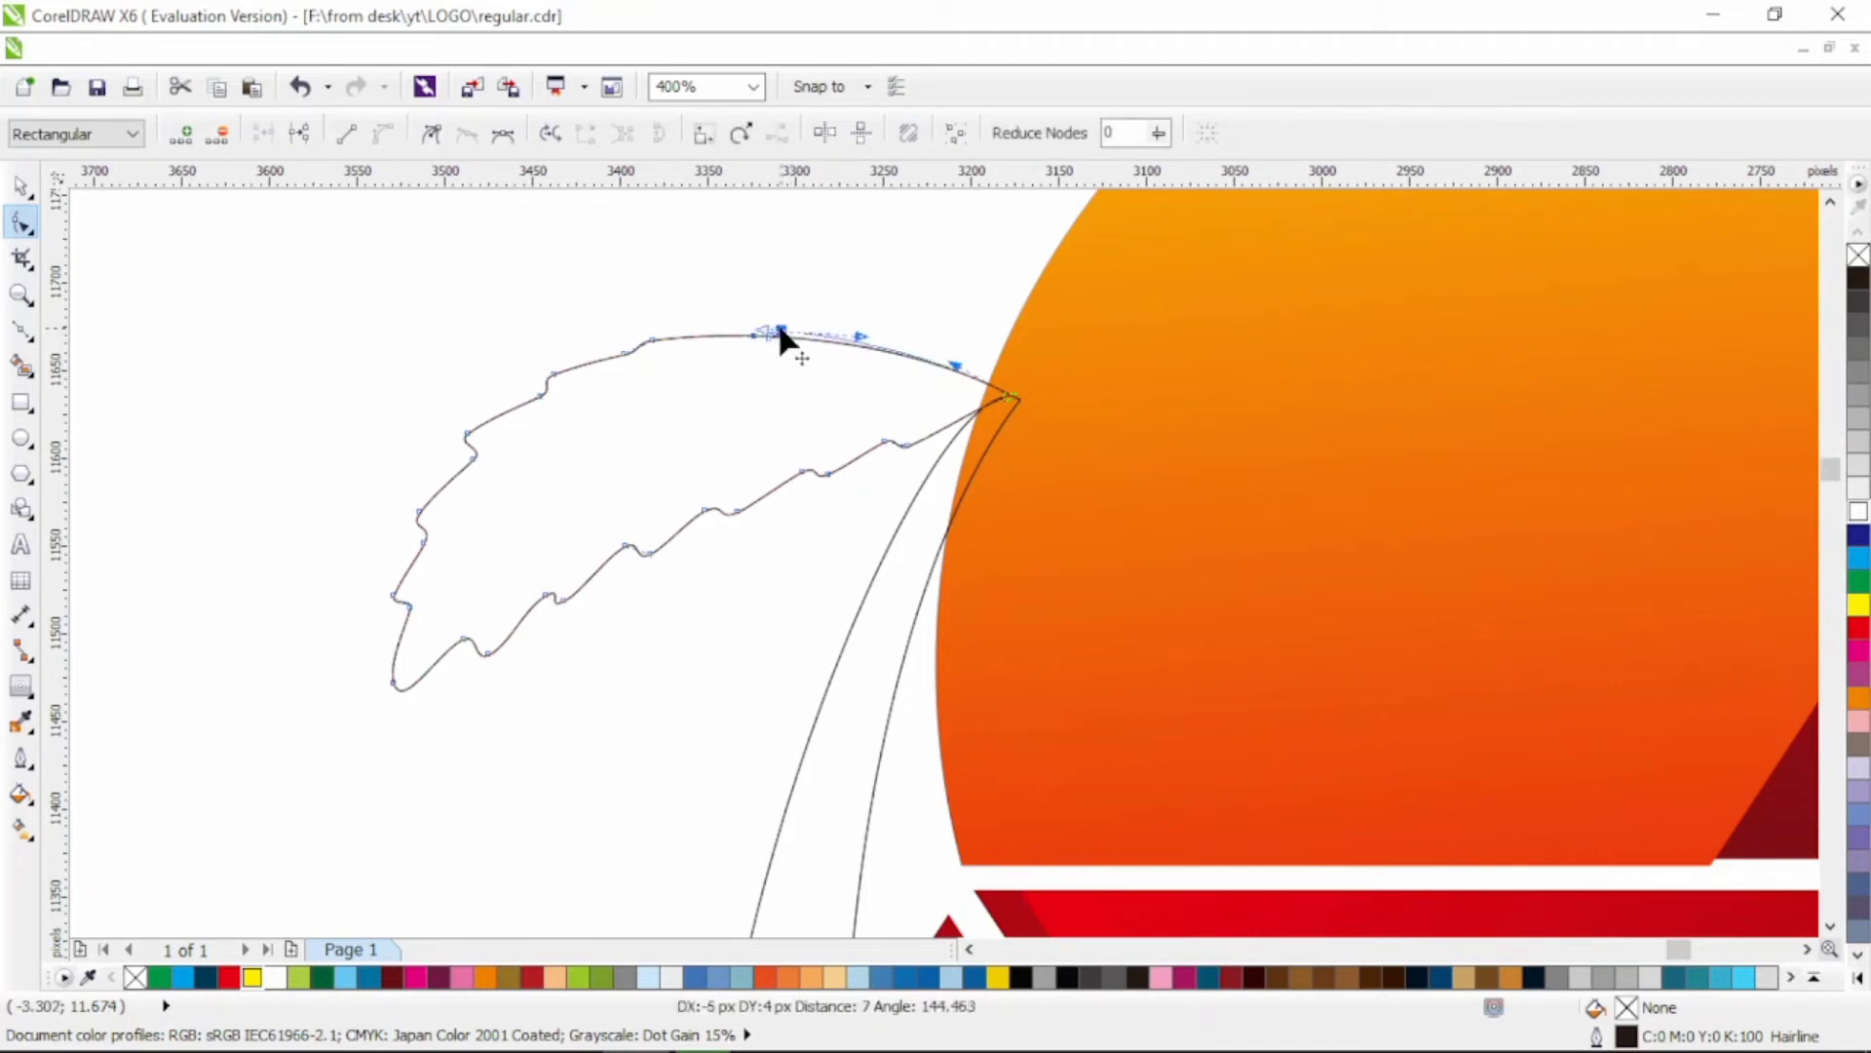
left_click(872, 370)
scroll(873, 370, "down", 1)
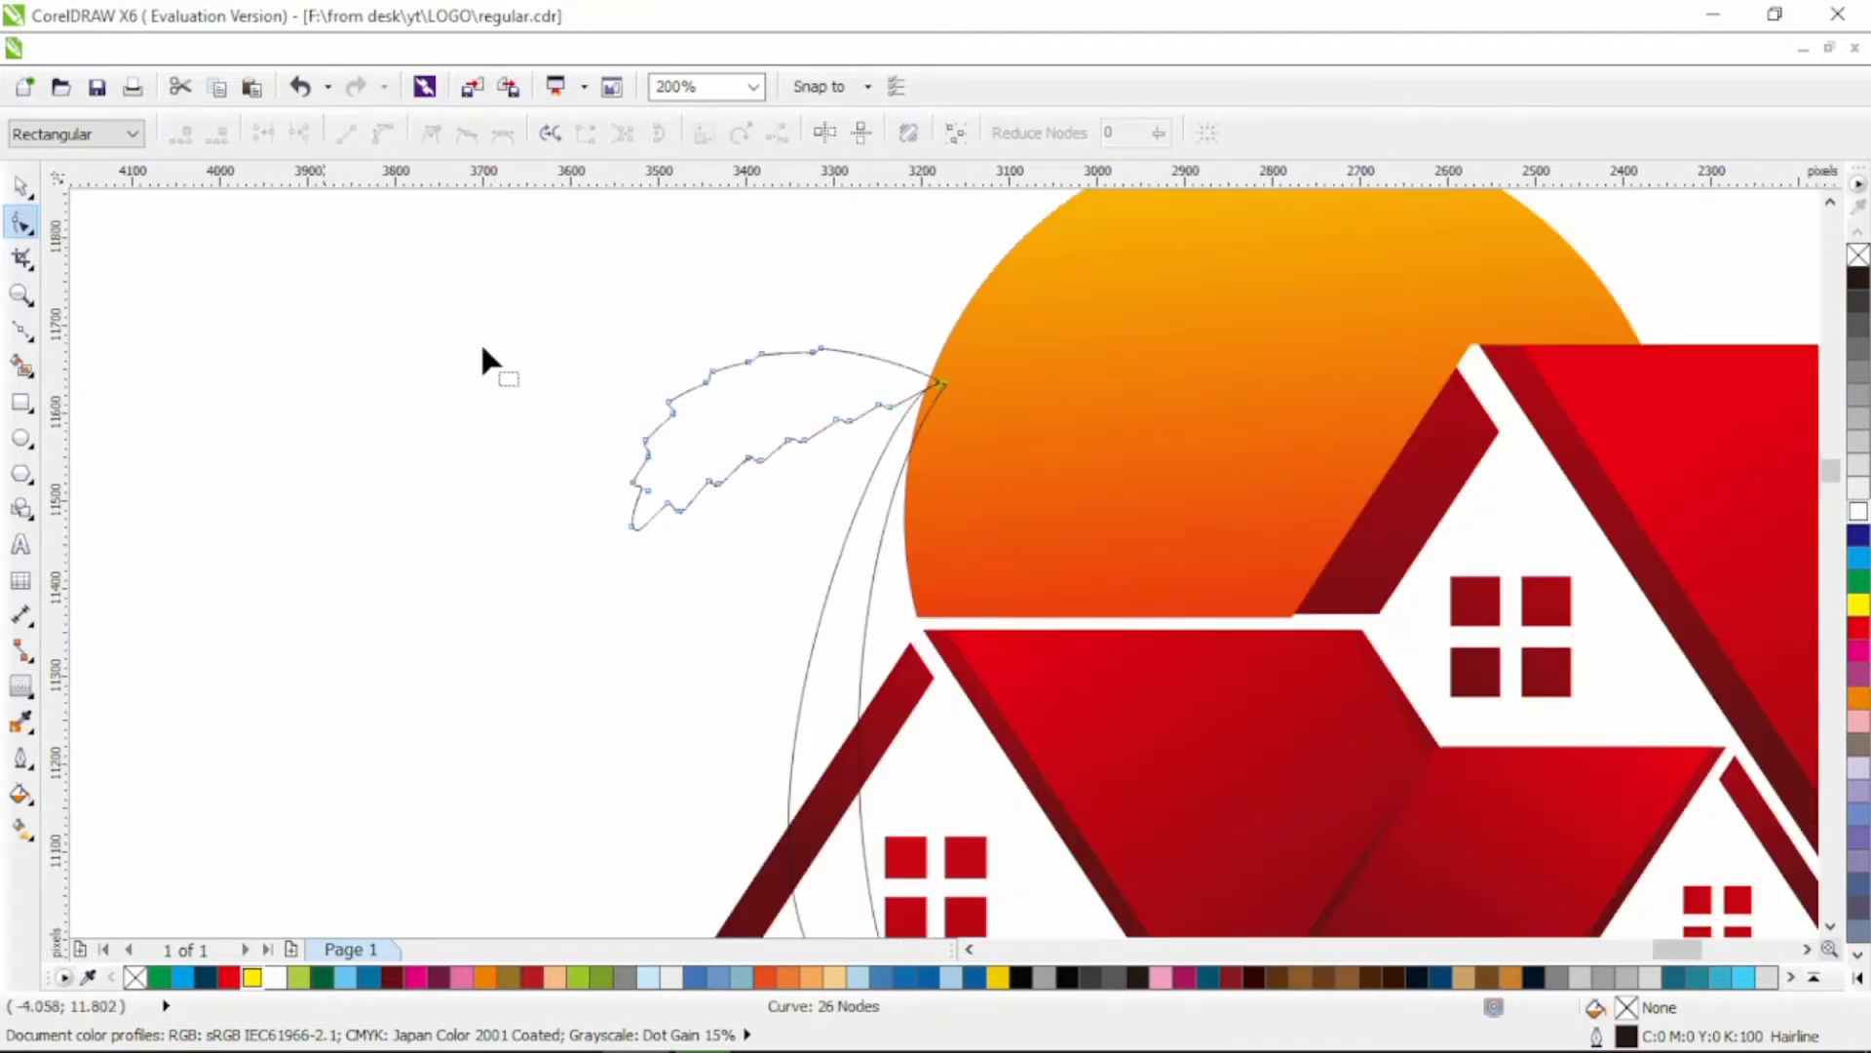
Step: Complete the upper-edge notches between the leaf's middle and its base at the sun
scroll(877, 366, "up", 1)
double_click(860, 362)
left_click(901, 381)
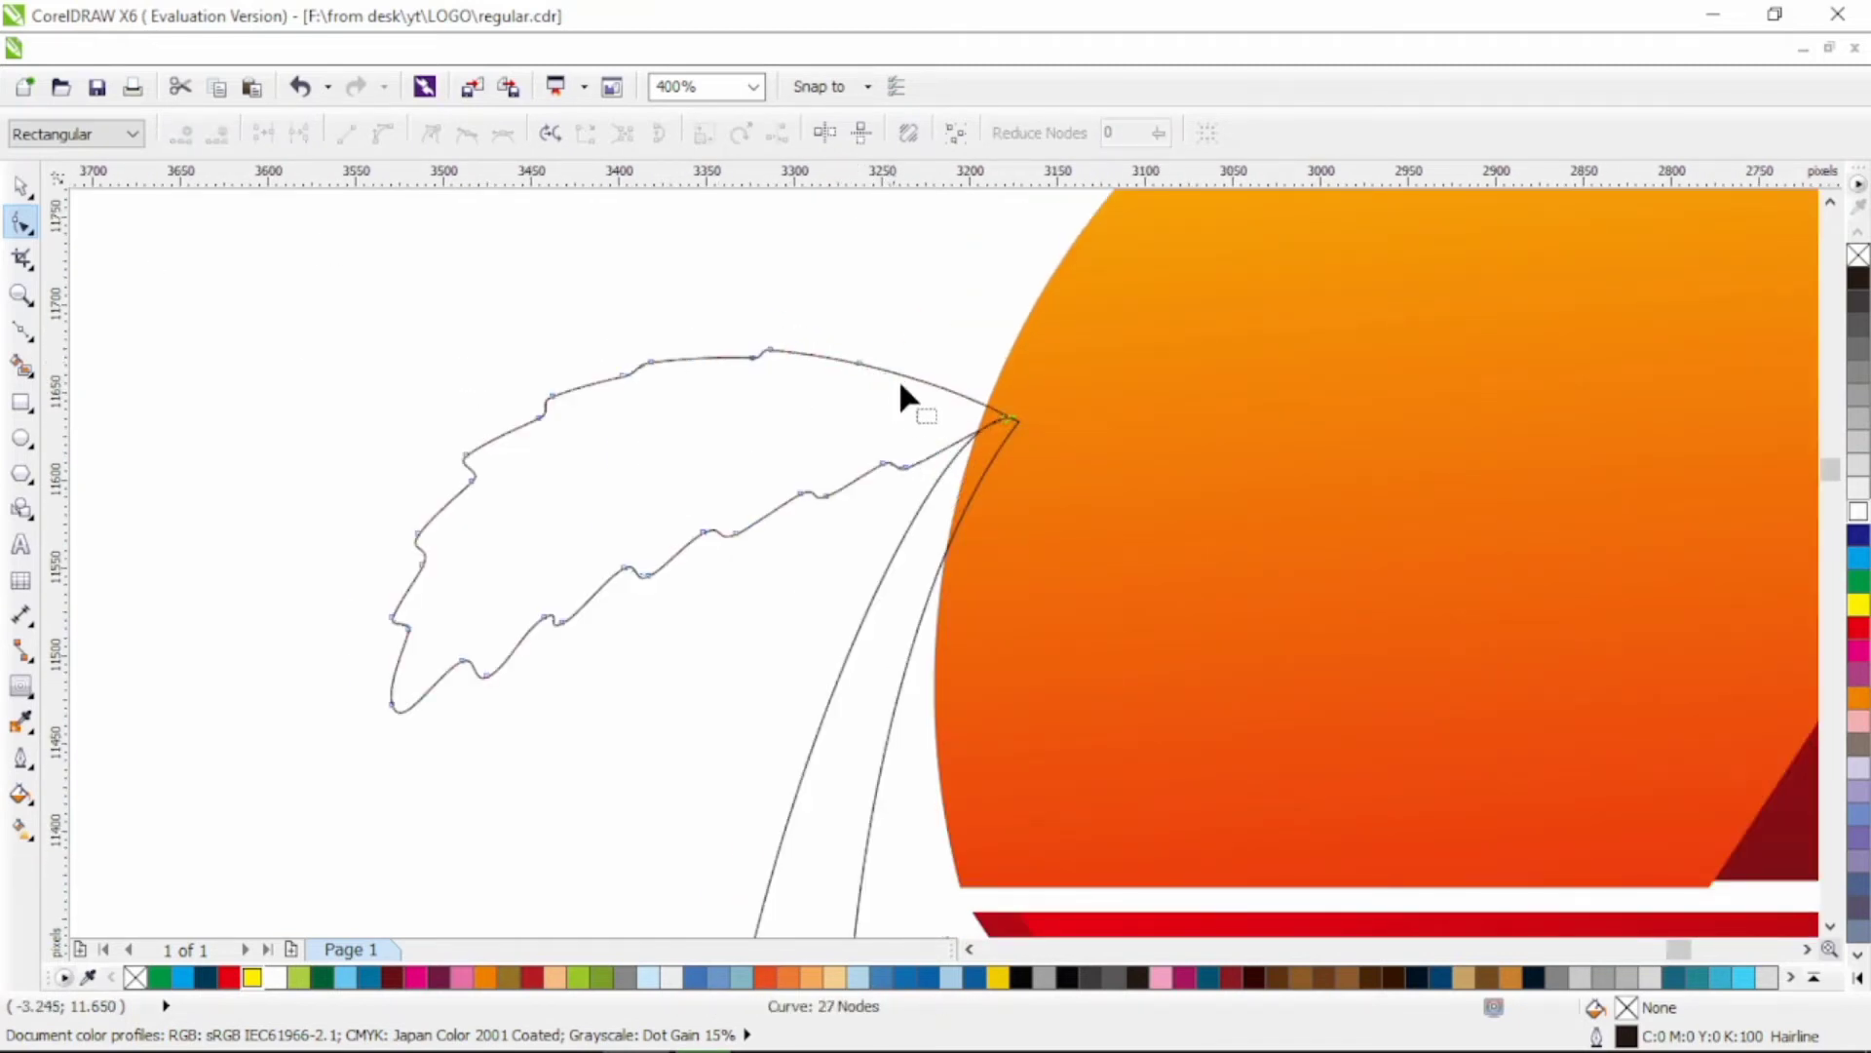
double_click(905, 374)
left_click_drag(905, 374, 880, 362)
double_click(960, 391)
left_click(920, 382)
double_click(936, 377)
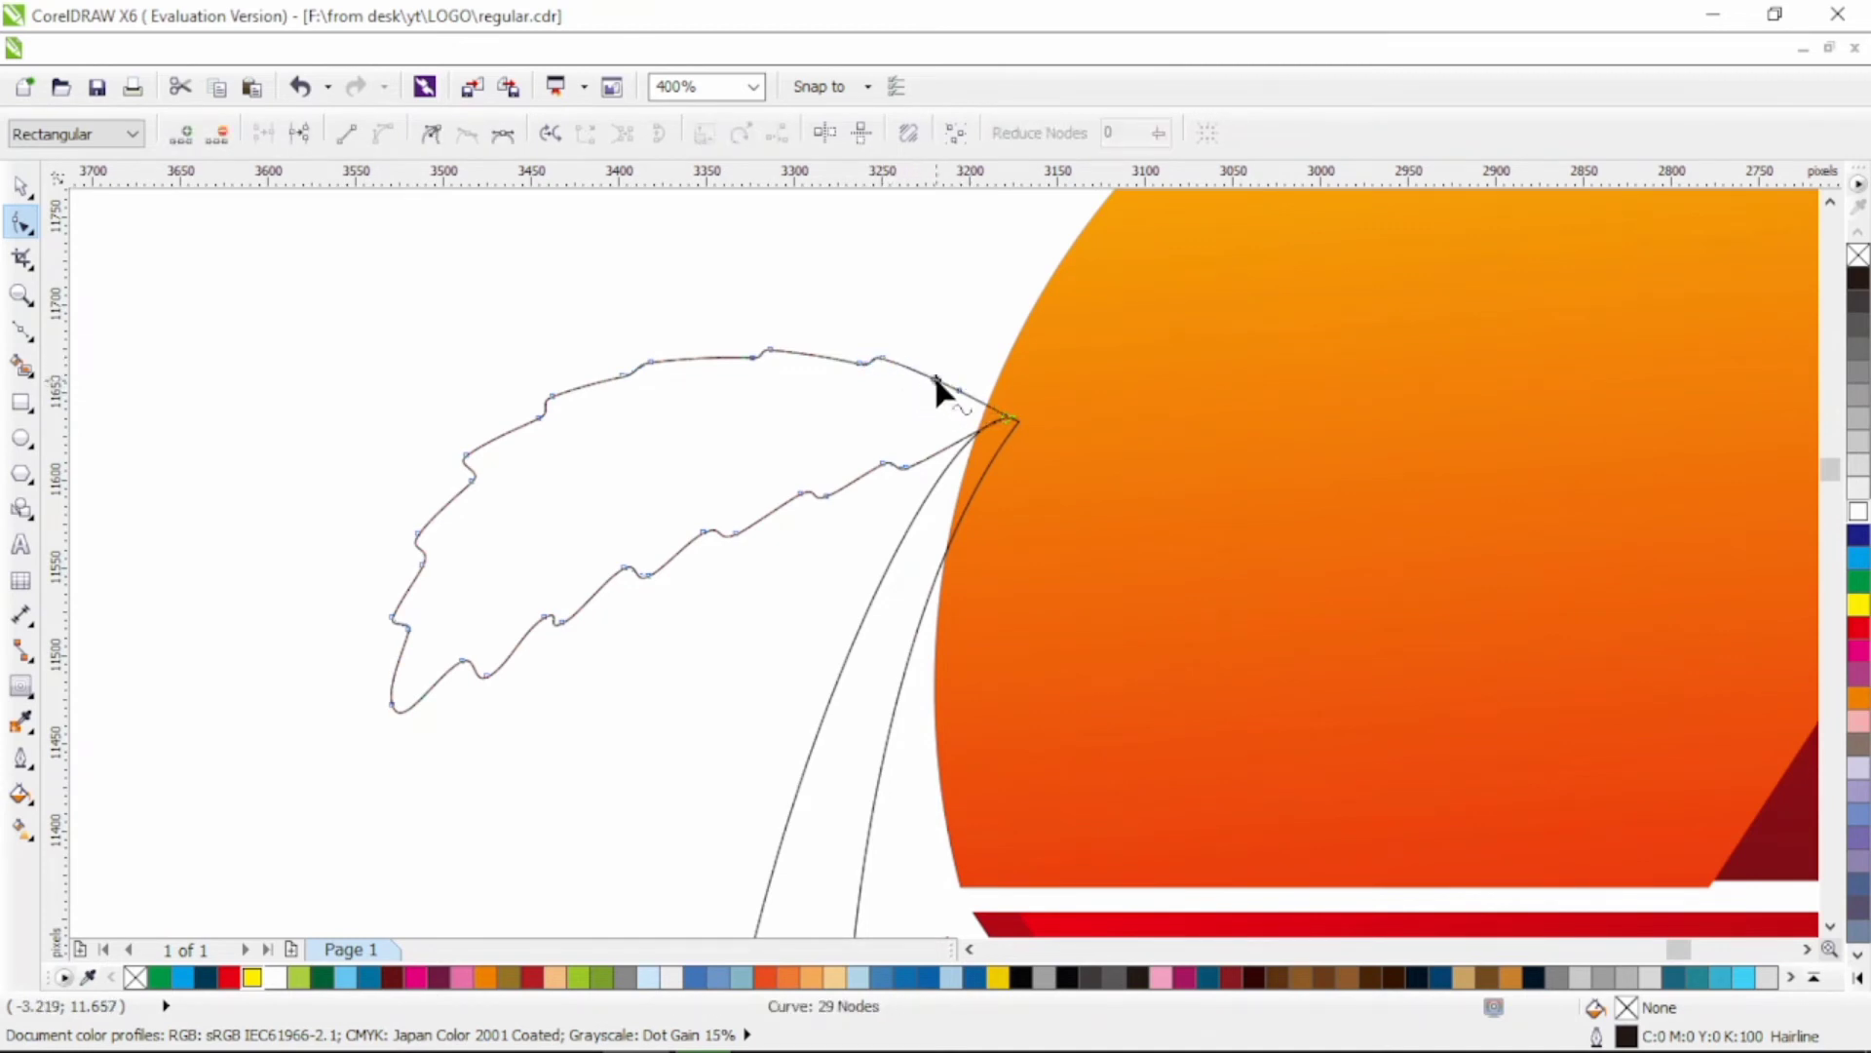
scroll(854, 402, "down", 3)
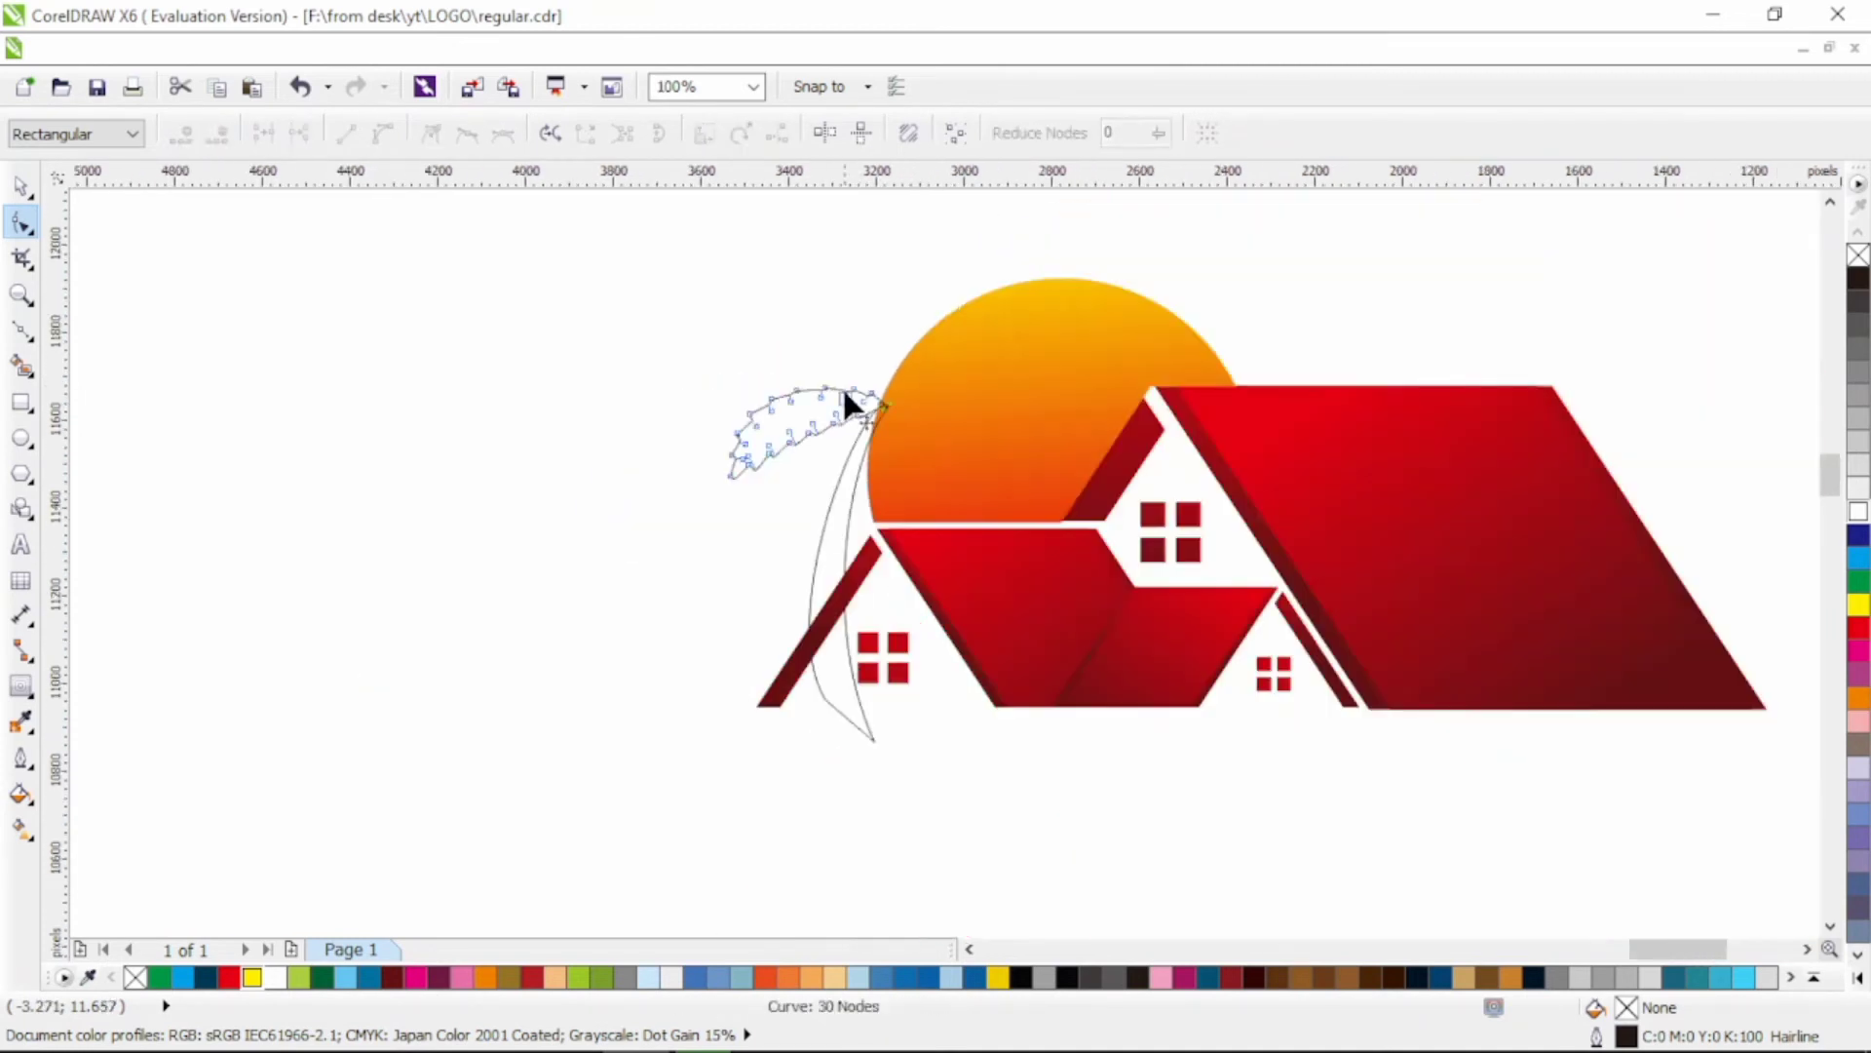
Step: Duplicate the leaf, then mirror and rotate the copy so it droops from the trunk's tip across the sun
left_click(20, 187)
scroll(910, 349, "up", 1)
right_click(873, 470)
left_click_drag(627, 474, 996, 458)
left_click(632, 132)
left_click_drag(1148, 509, 1139, 671)
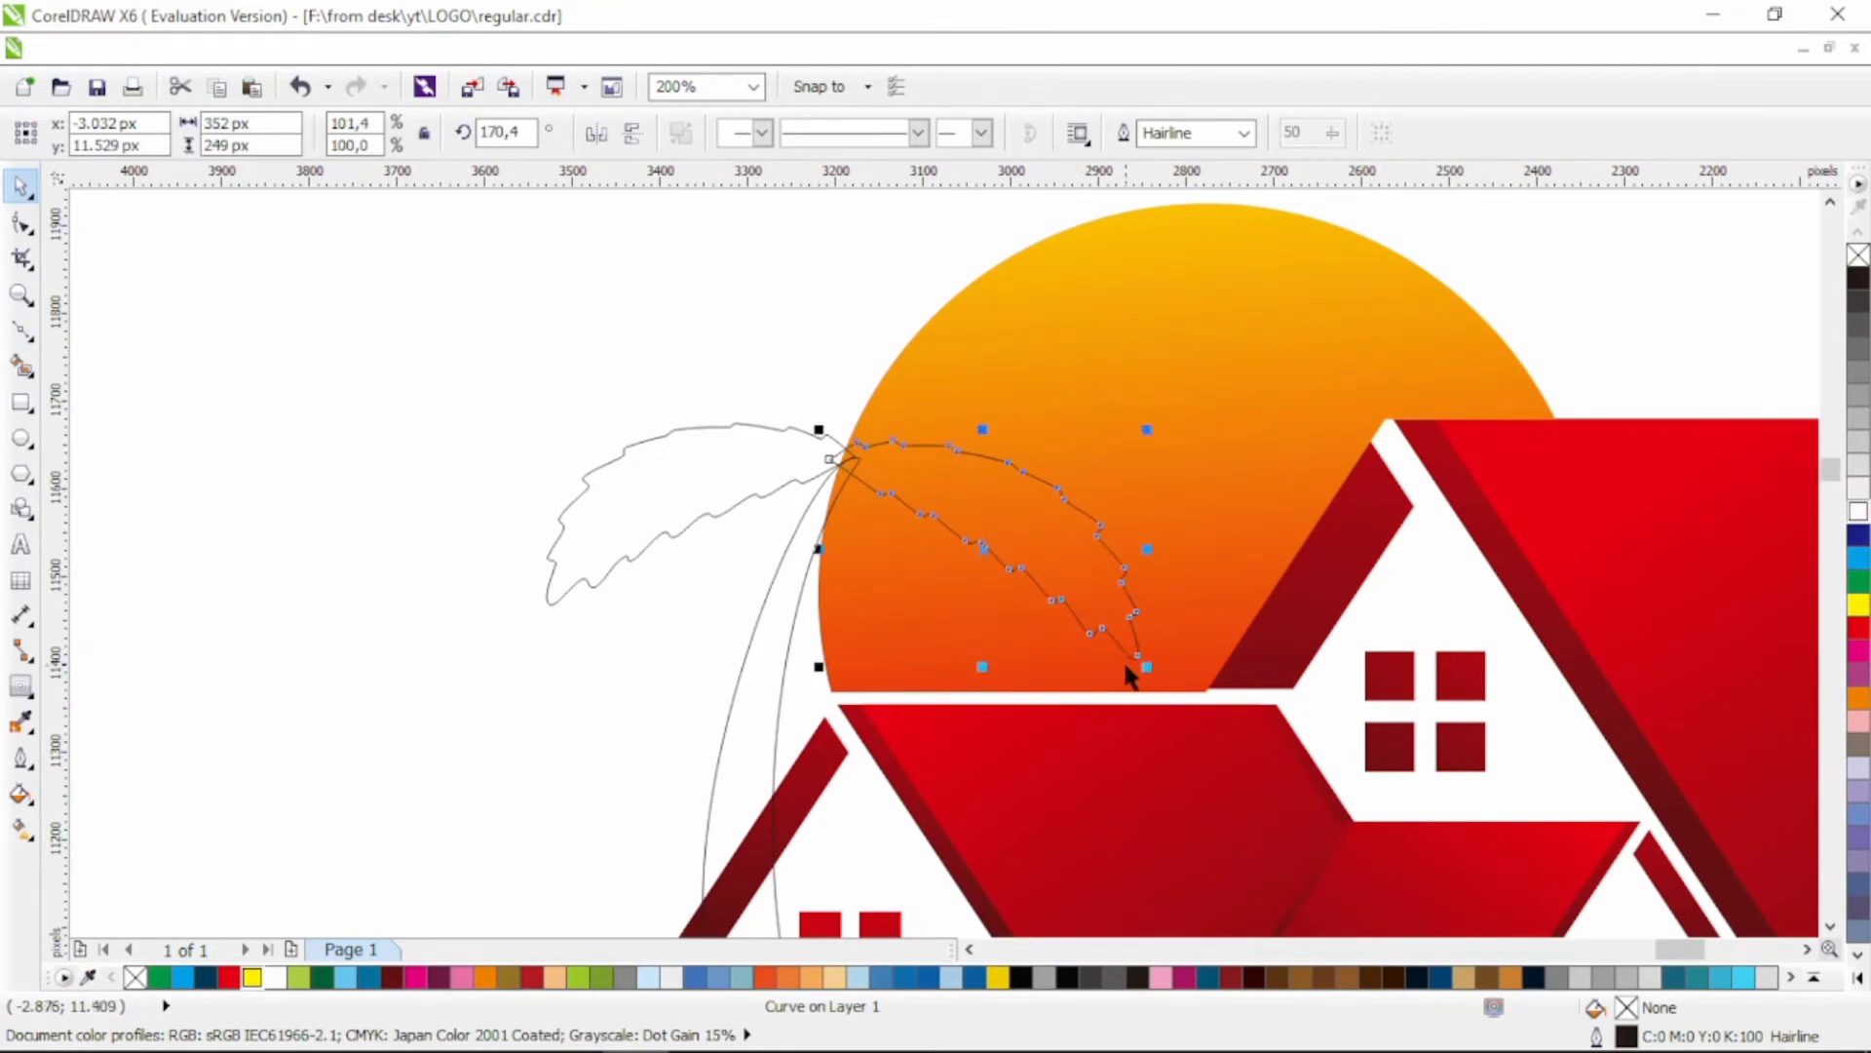
Step: Skew the leaf over the sun horizontally to about 304 px wide so its end hangs closer to the trunk
left_click(1039, 549)
left_click(1036, 584)
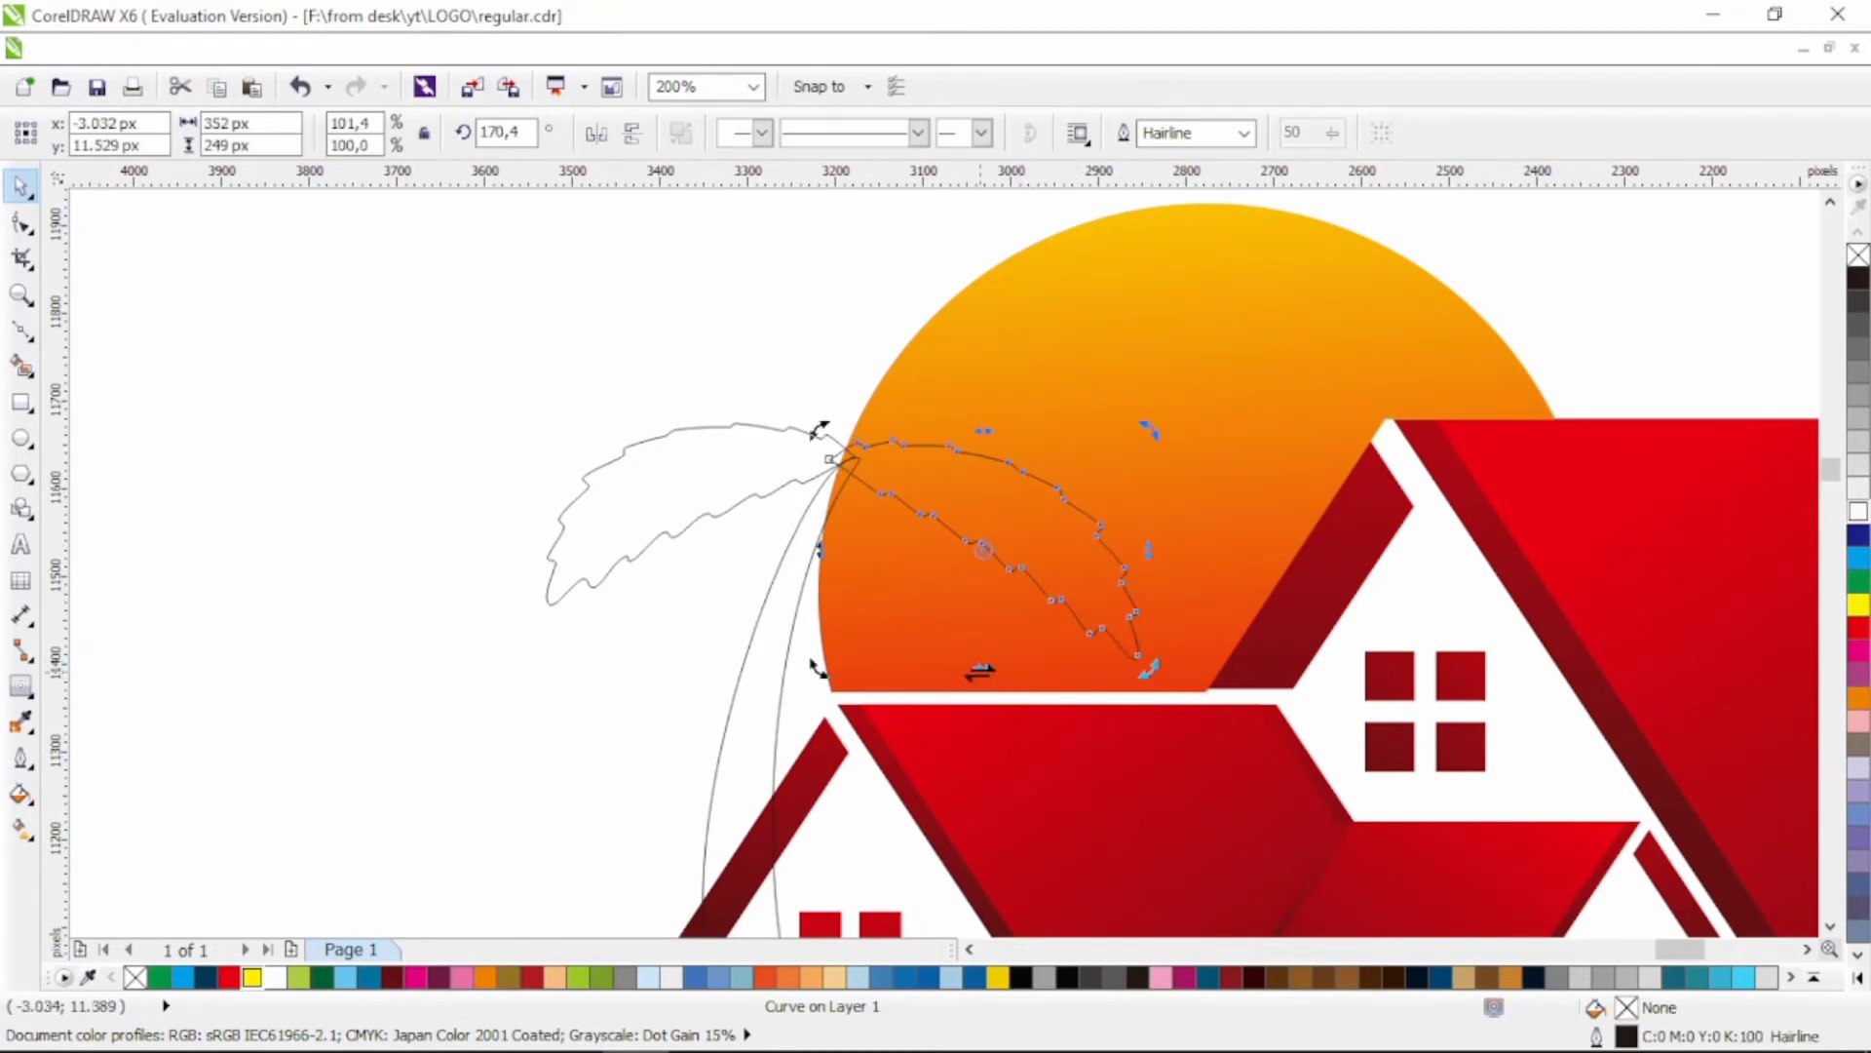
left_click_drag(981, 670, 921, 670)
Step: Place a copy of the right leaf above the trunk's tip and skew it to about 348 by 196 px
left_click_drag(959, 487, 769, 339)
right_click(768, 339)
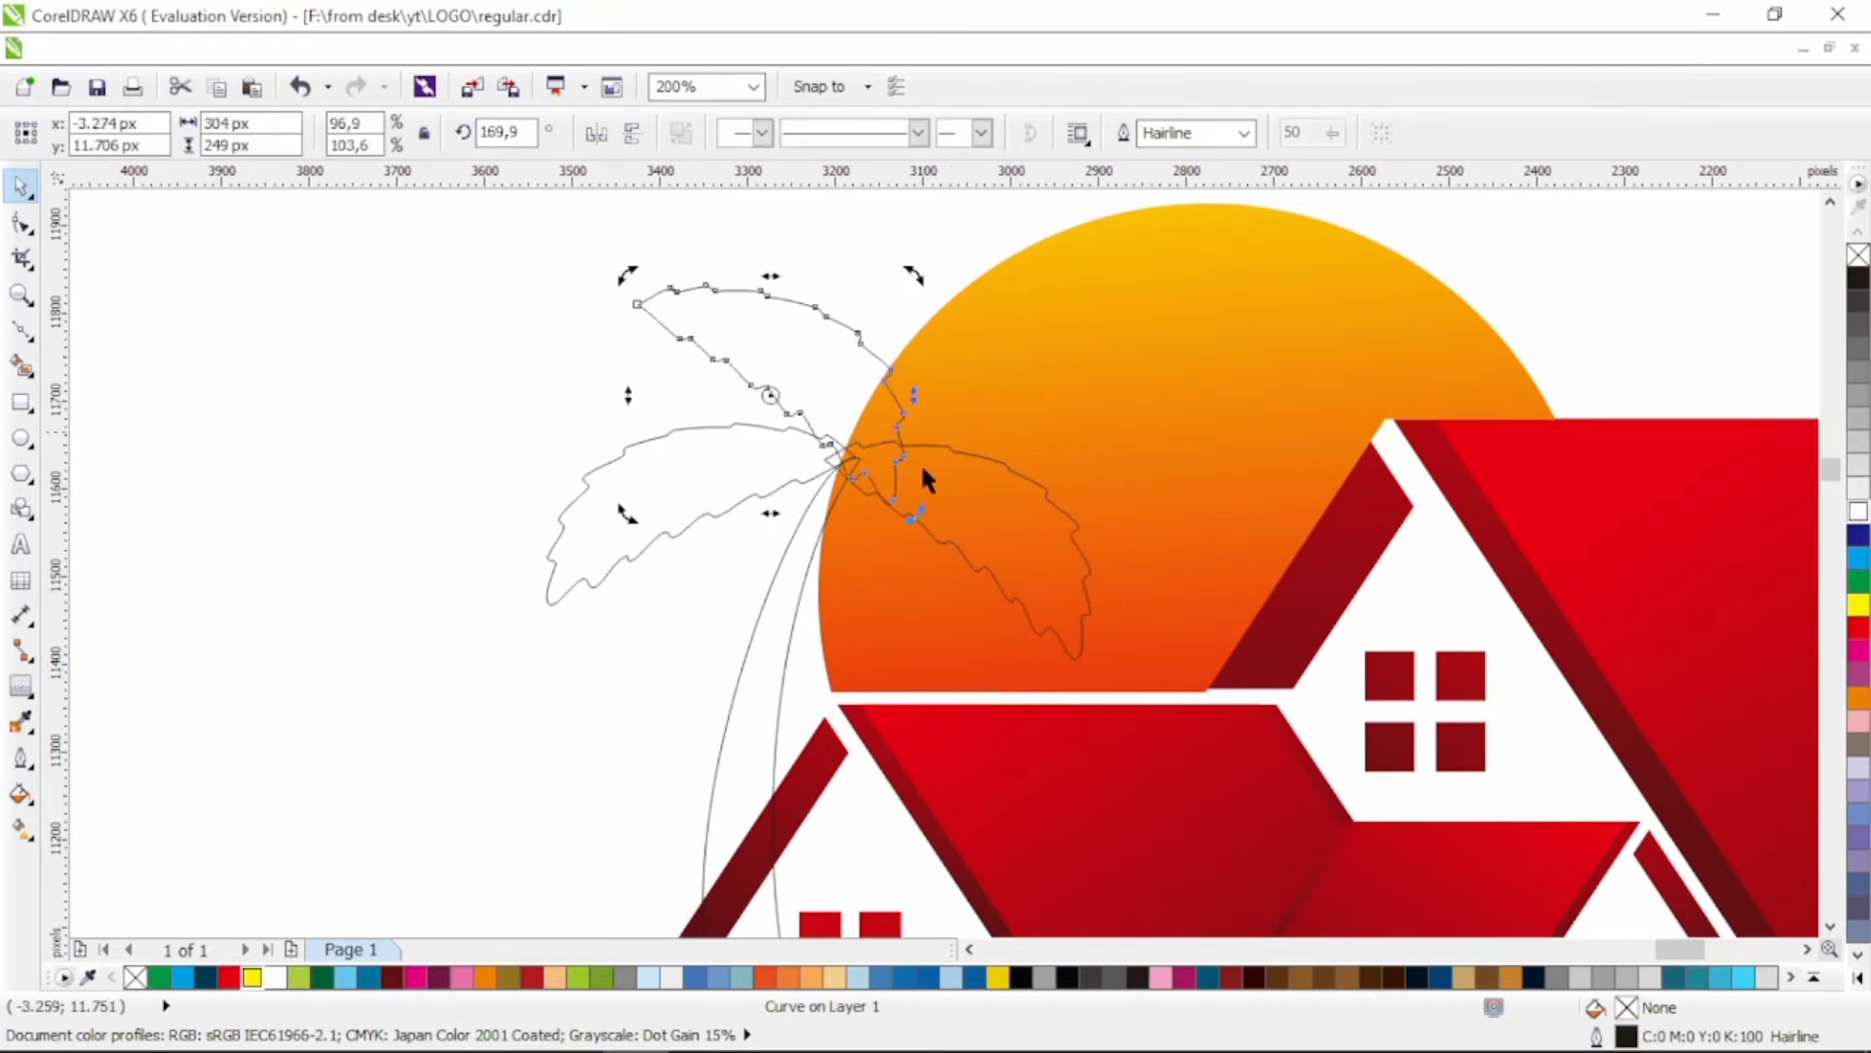
left_click_drag(912, 397, 903, 300)
left_click(871, 391)
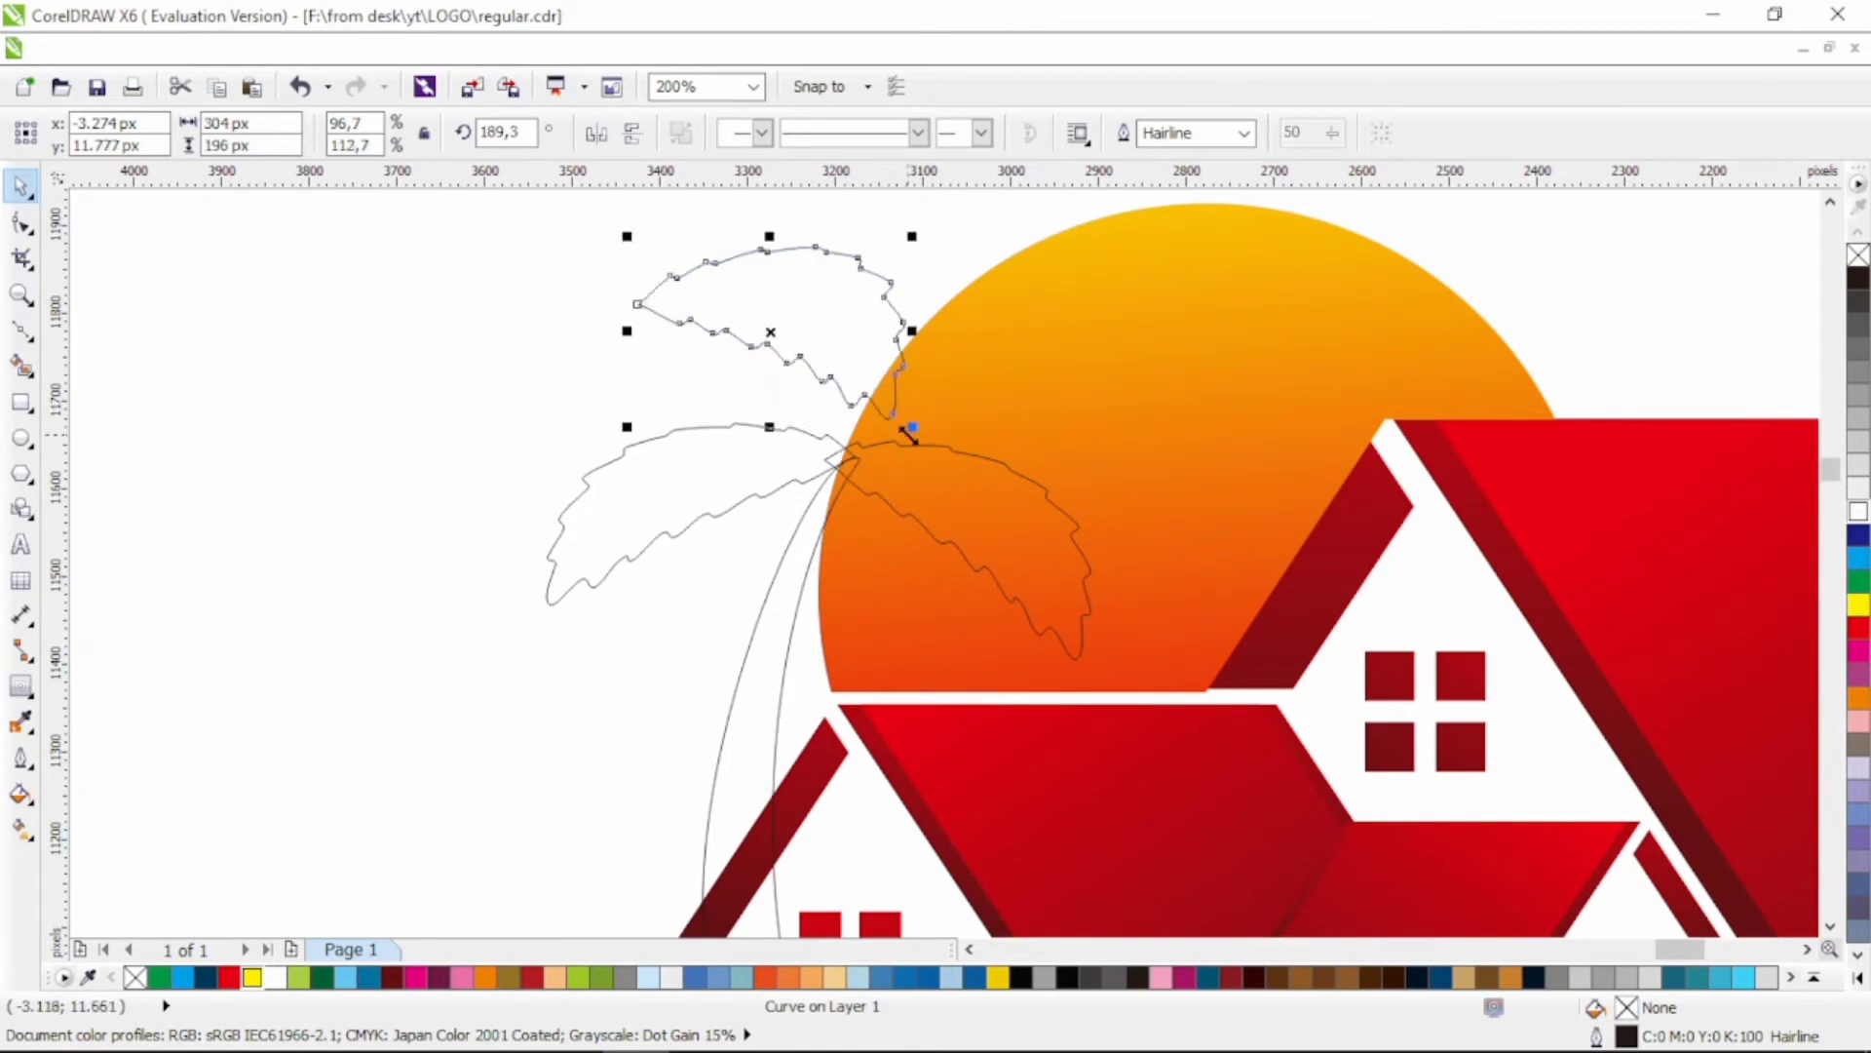
left_click_drag(776, 431, 857, 420)
left_click(903, 346)
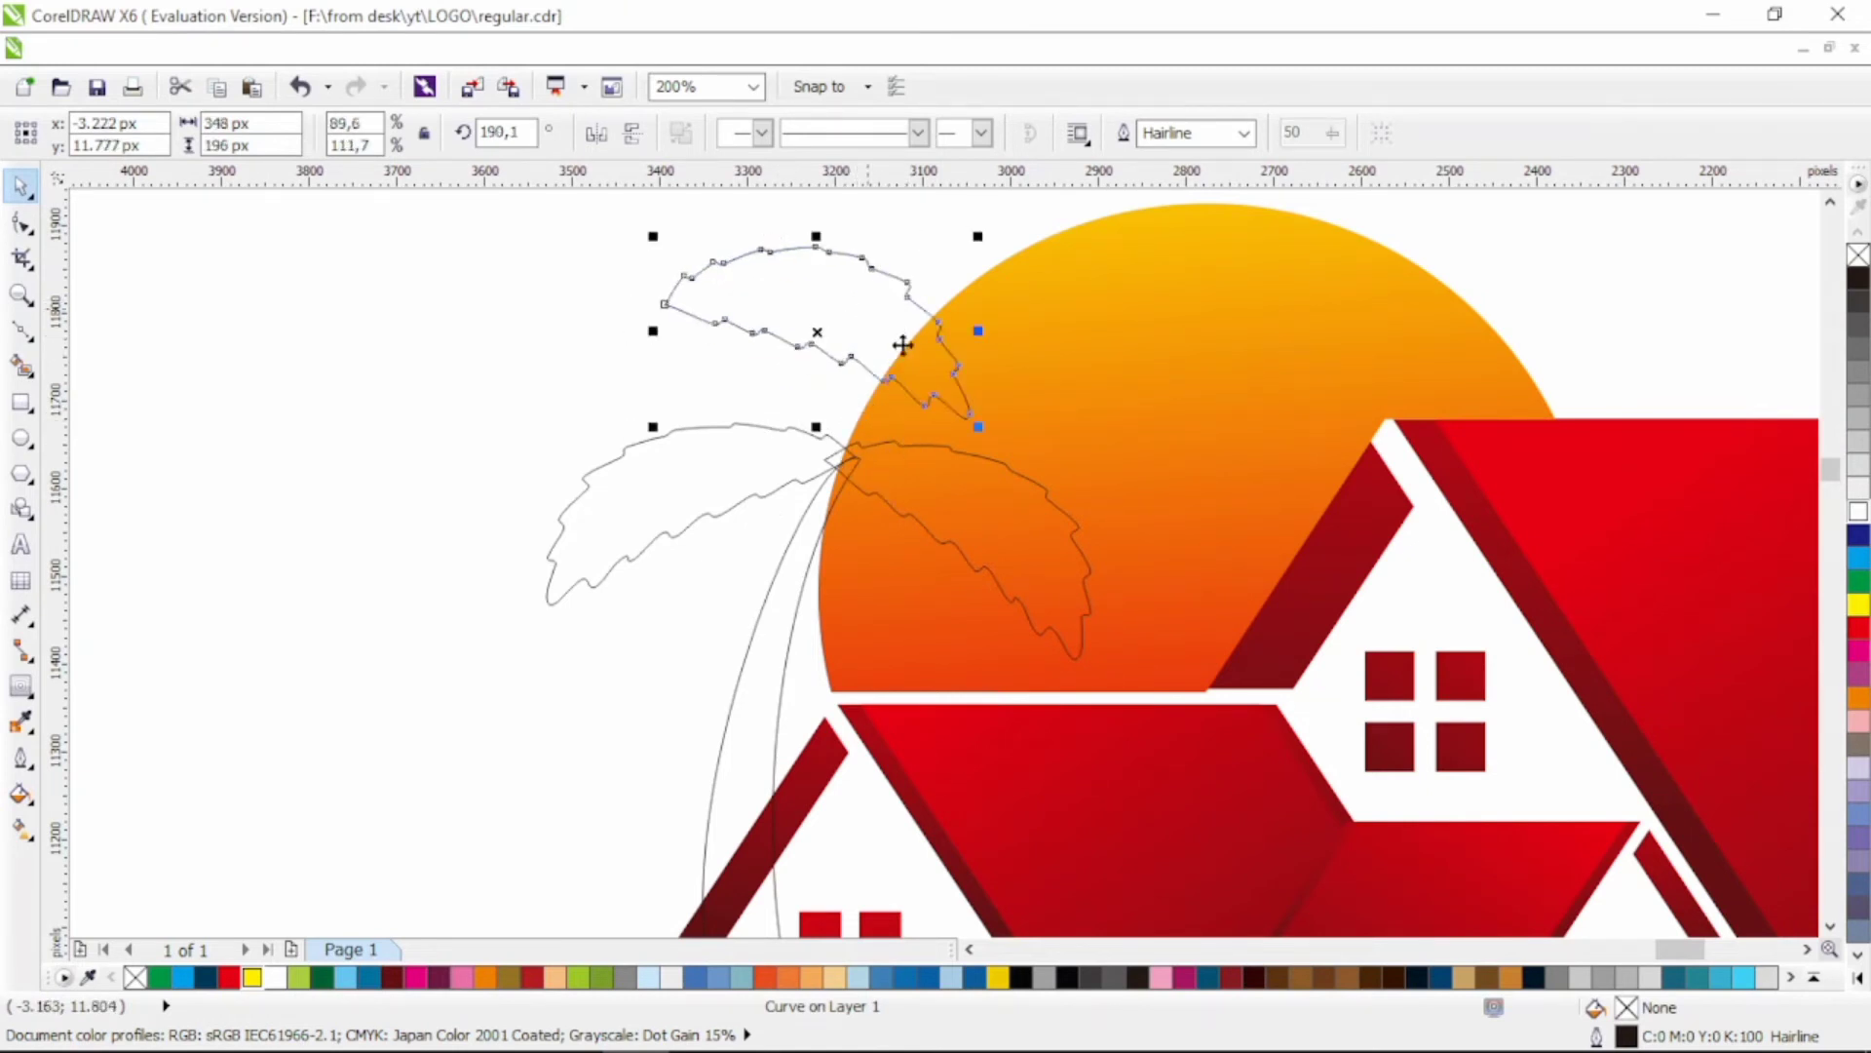
Step: Rotate the new leaf to about 217.6° and attach its base to the trunk's tip, spreading over the upper sun
left_click(815, 307)
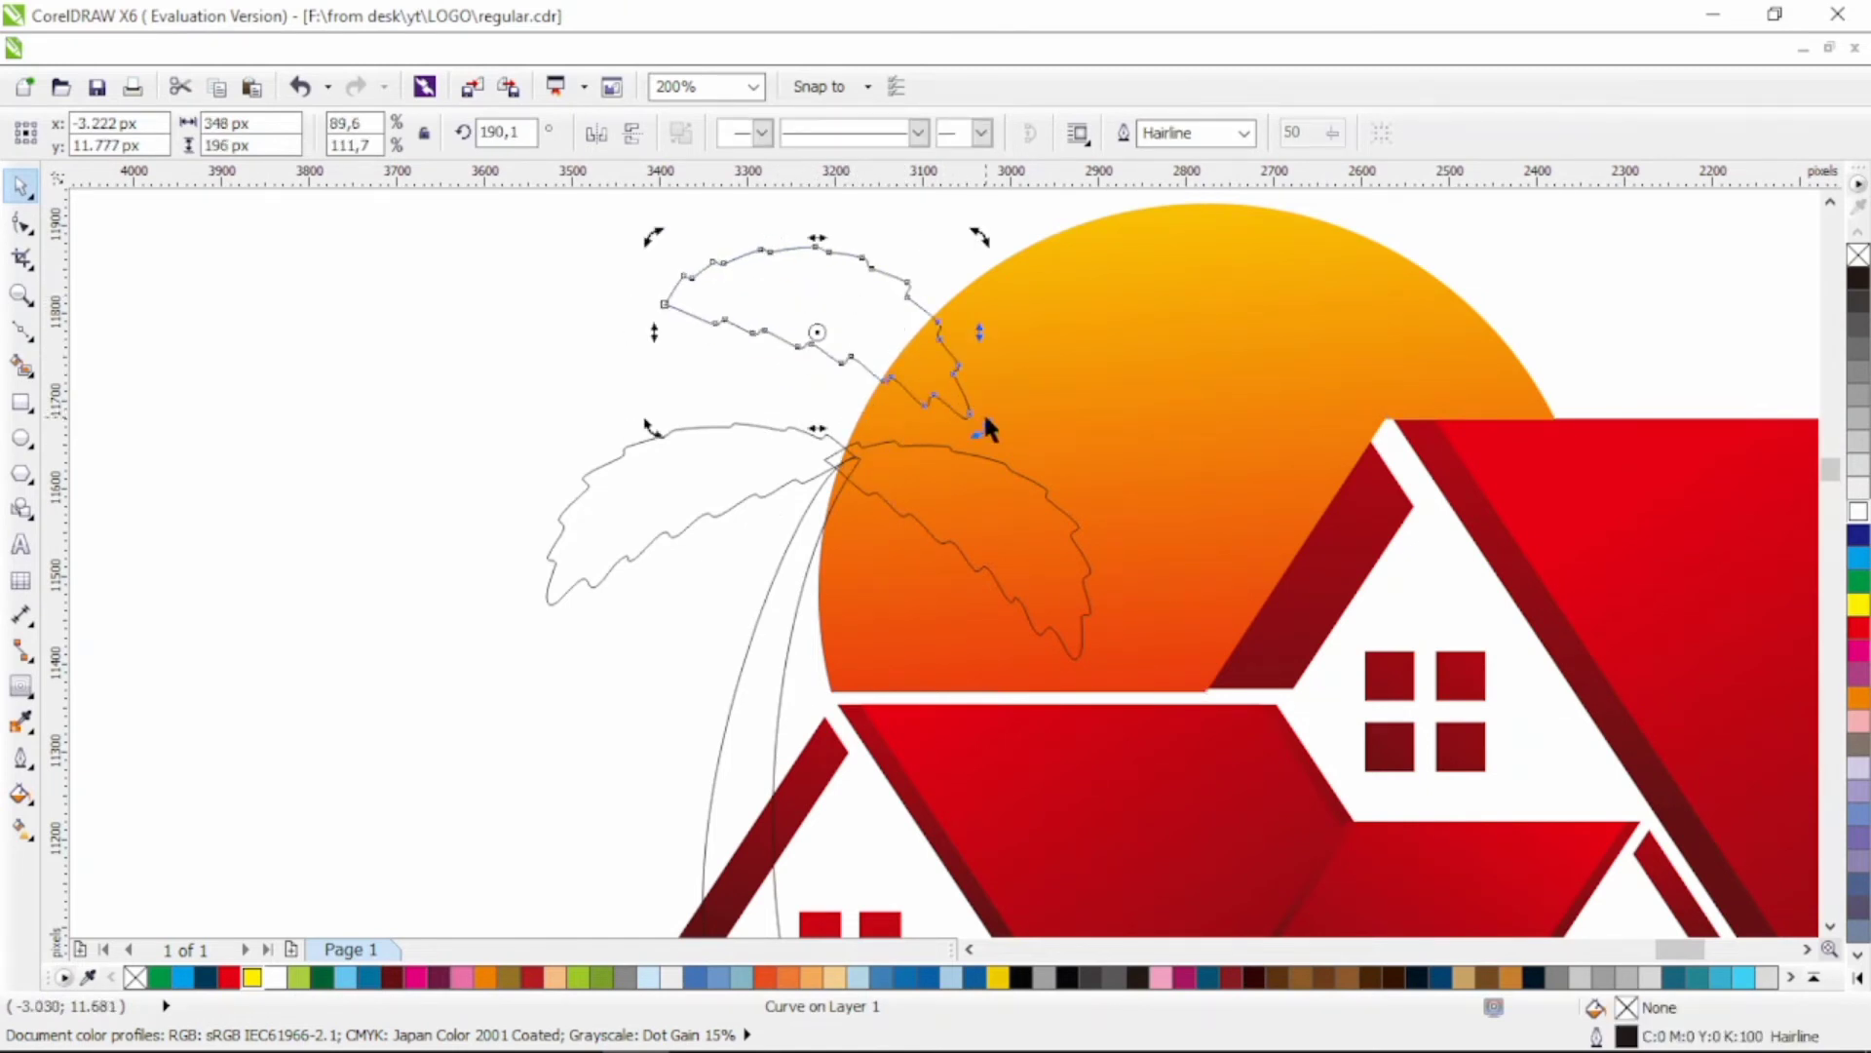
left_click_drag(983, 423, 1014, 388)
left_click(1028, 376)
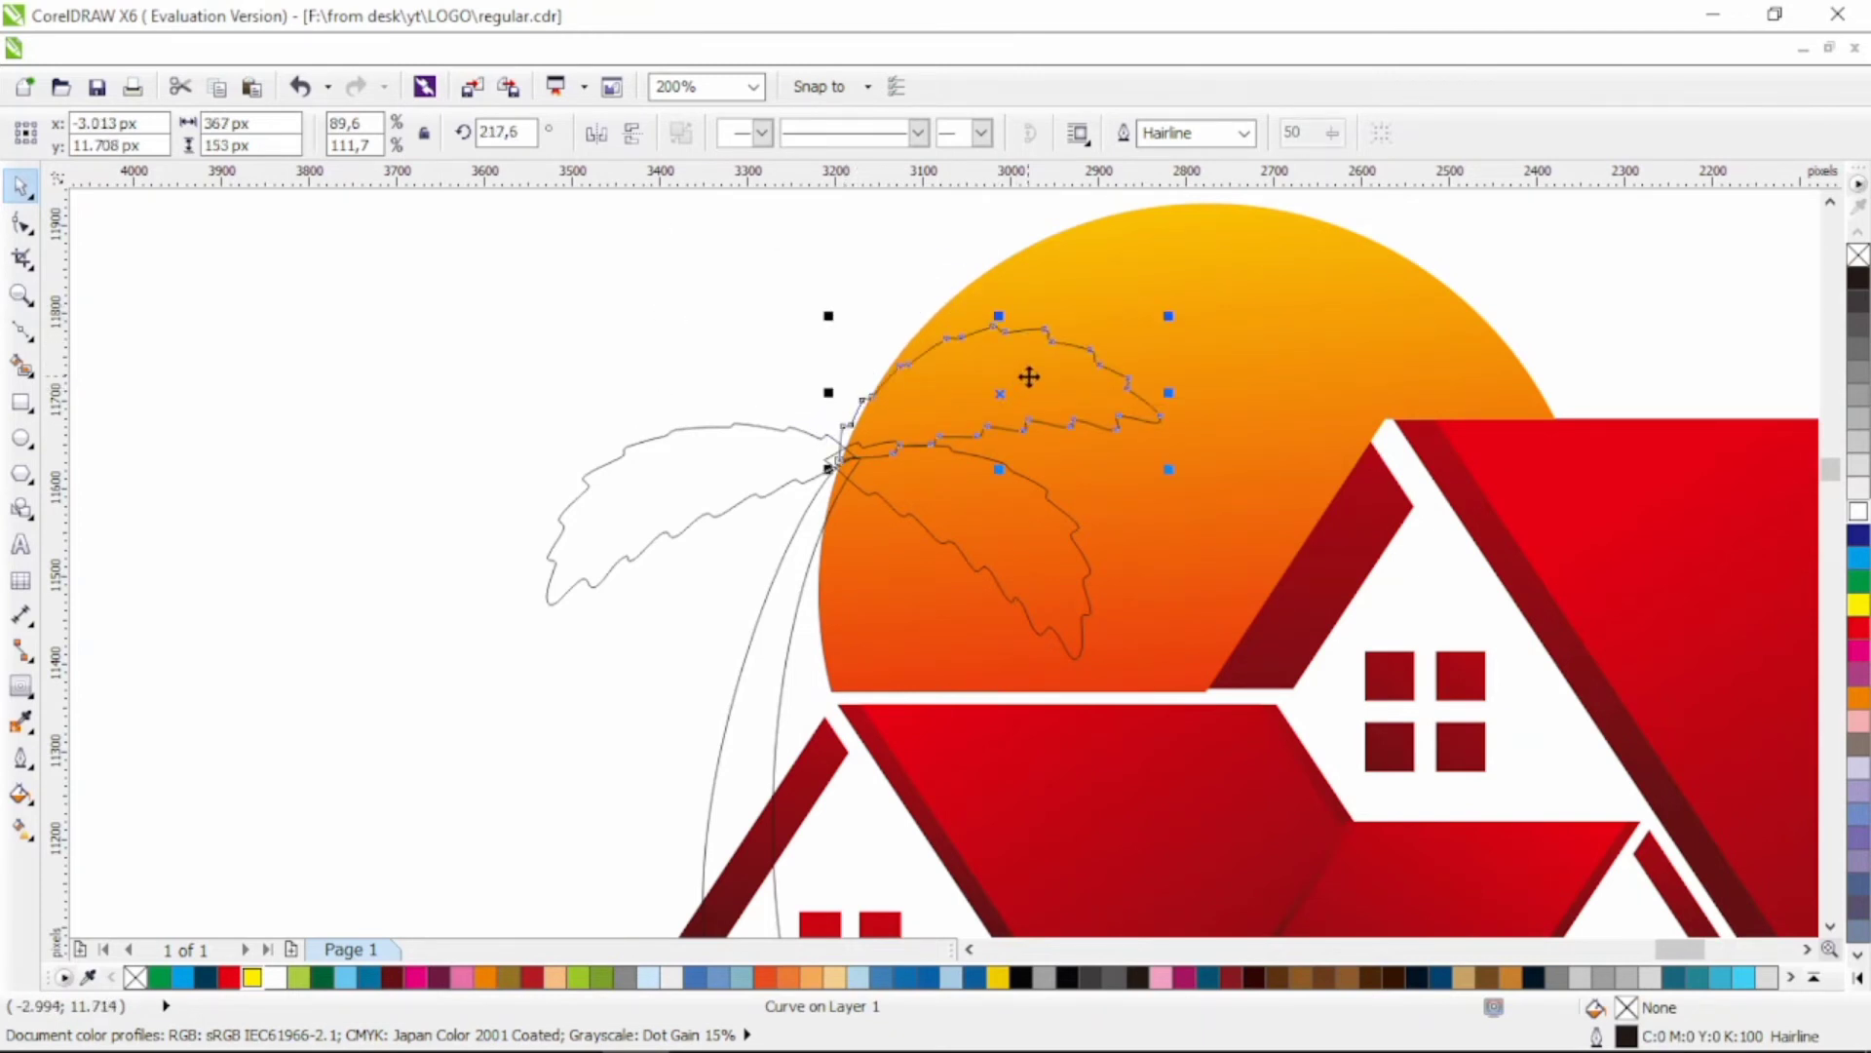
Step: Add a horizontally mirrored copy of the upper-right leaf and rotate it to about 301.8° at the trunk's upper left
left_click(597, 132)
left_click_drag(849, 344, 777, 351)
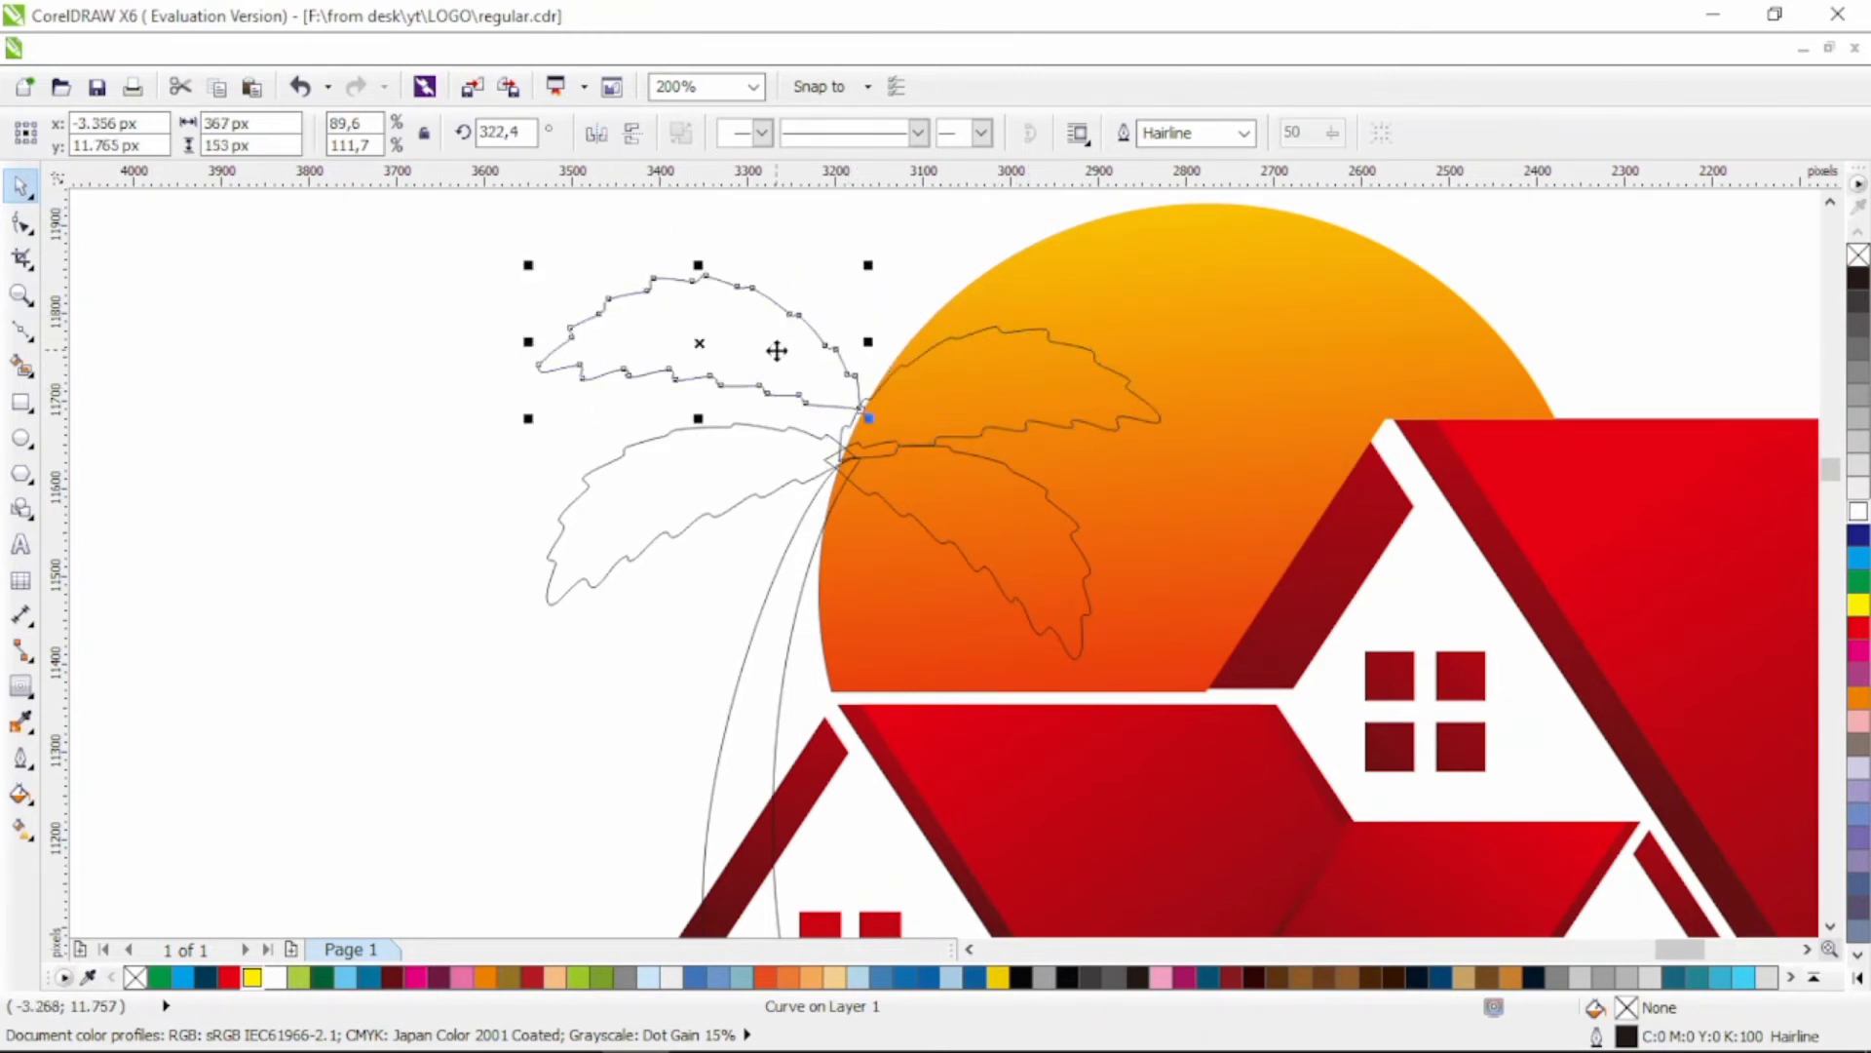
left_click_drag(867, 272, 814, 367)
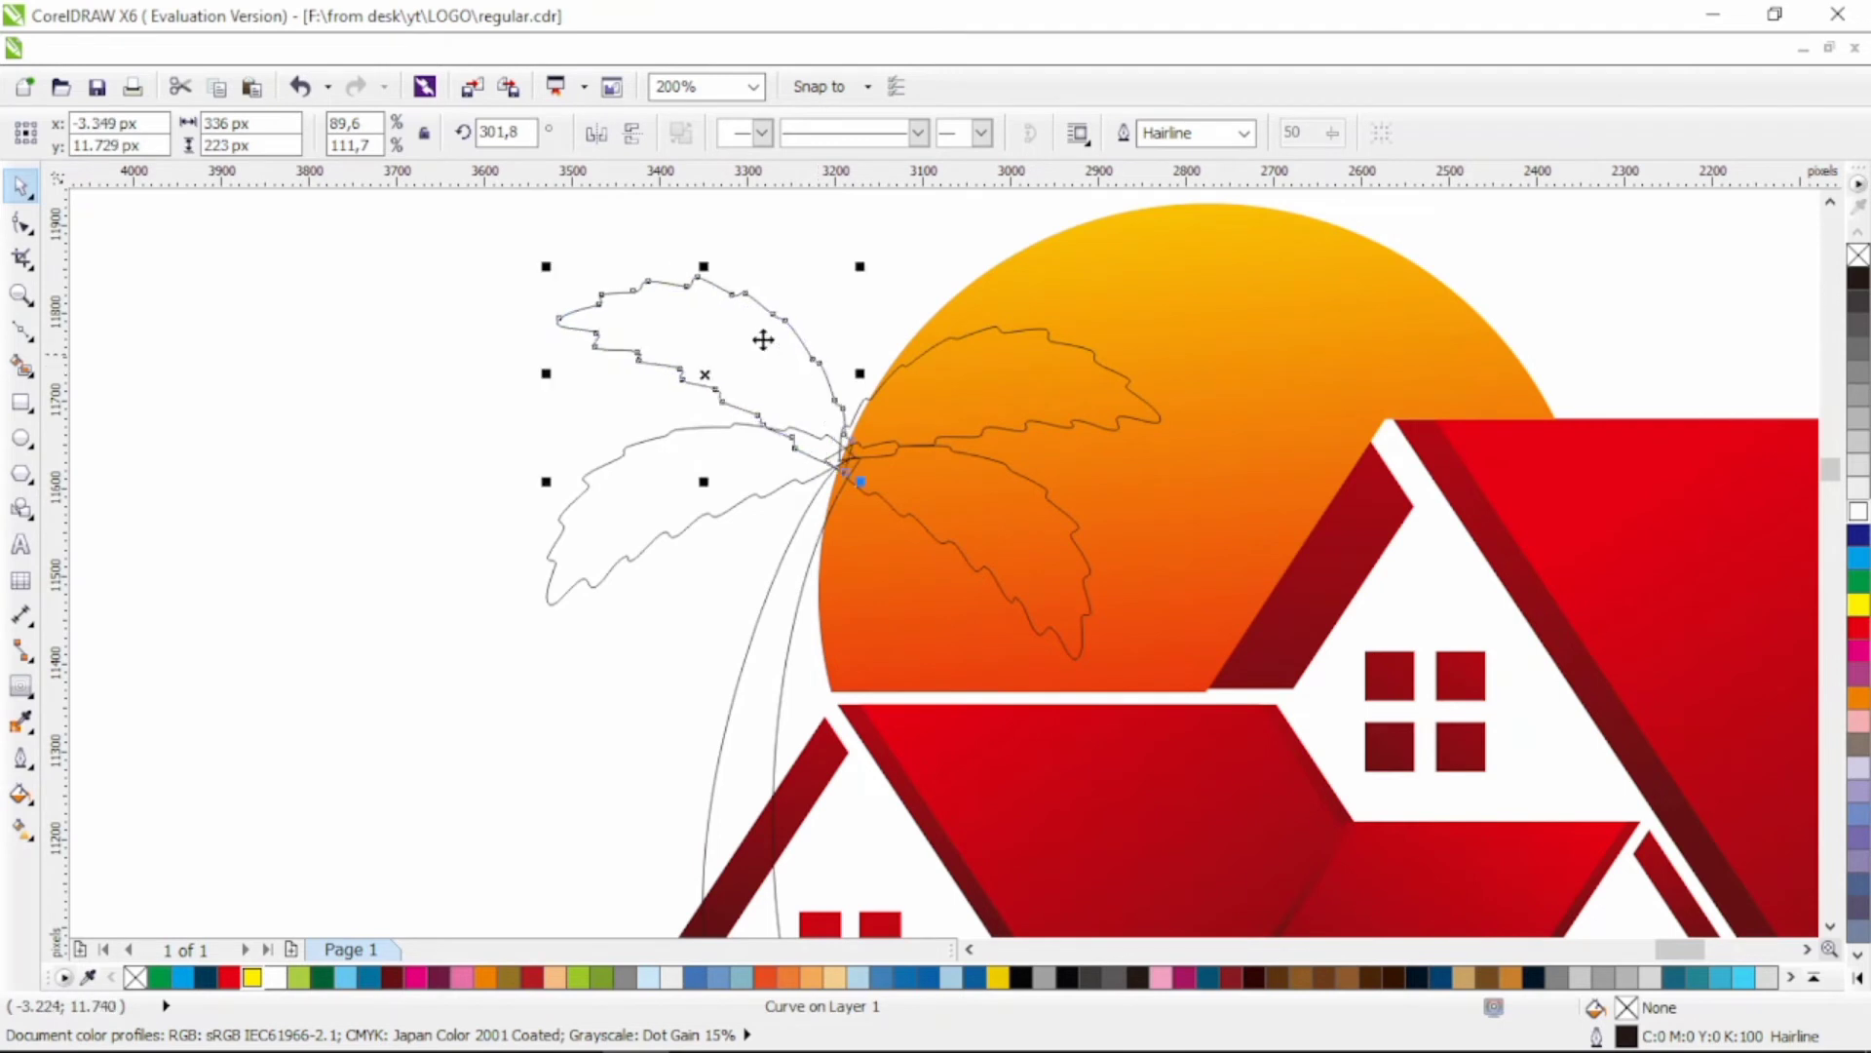
Step: Weld the four leaves and the trunk into a single palm tree outline, and deselect it
left_click(830, 474, "shift")
left_click(922, 484, "shift")
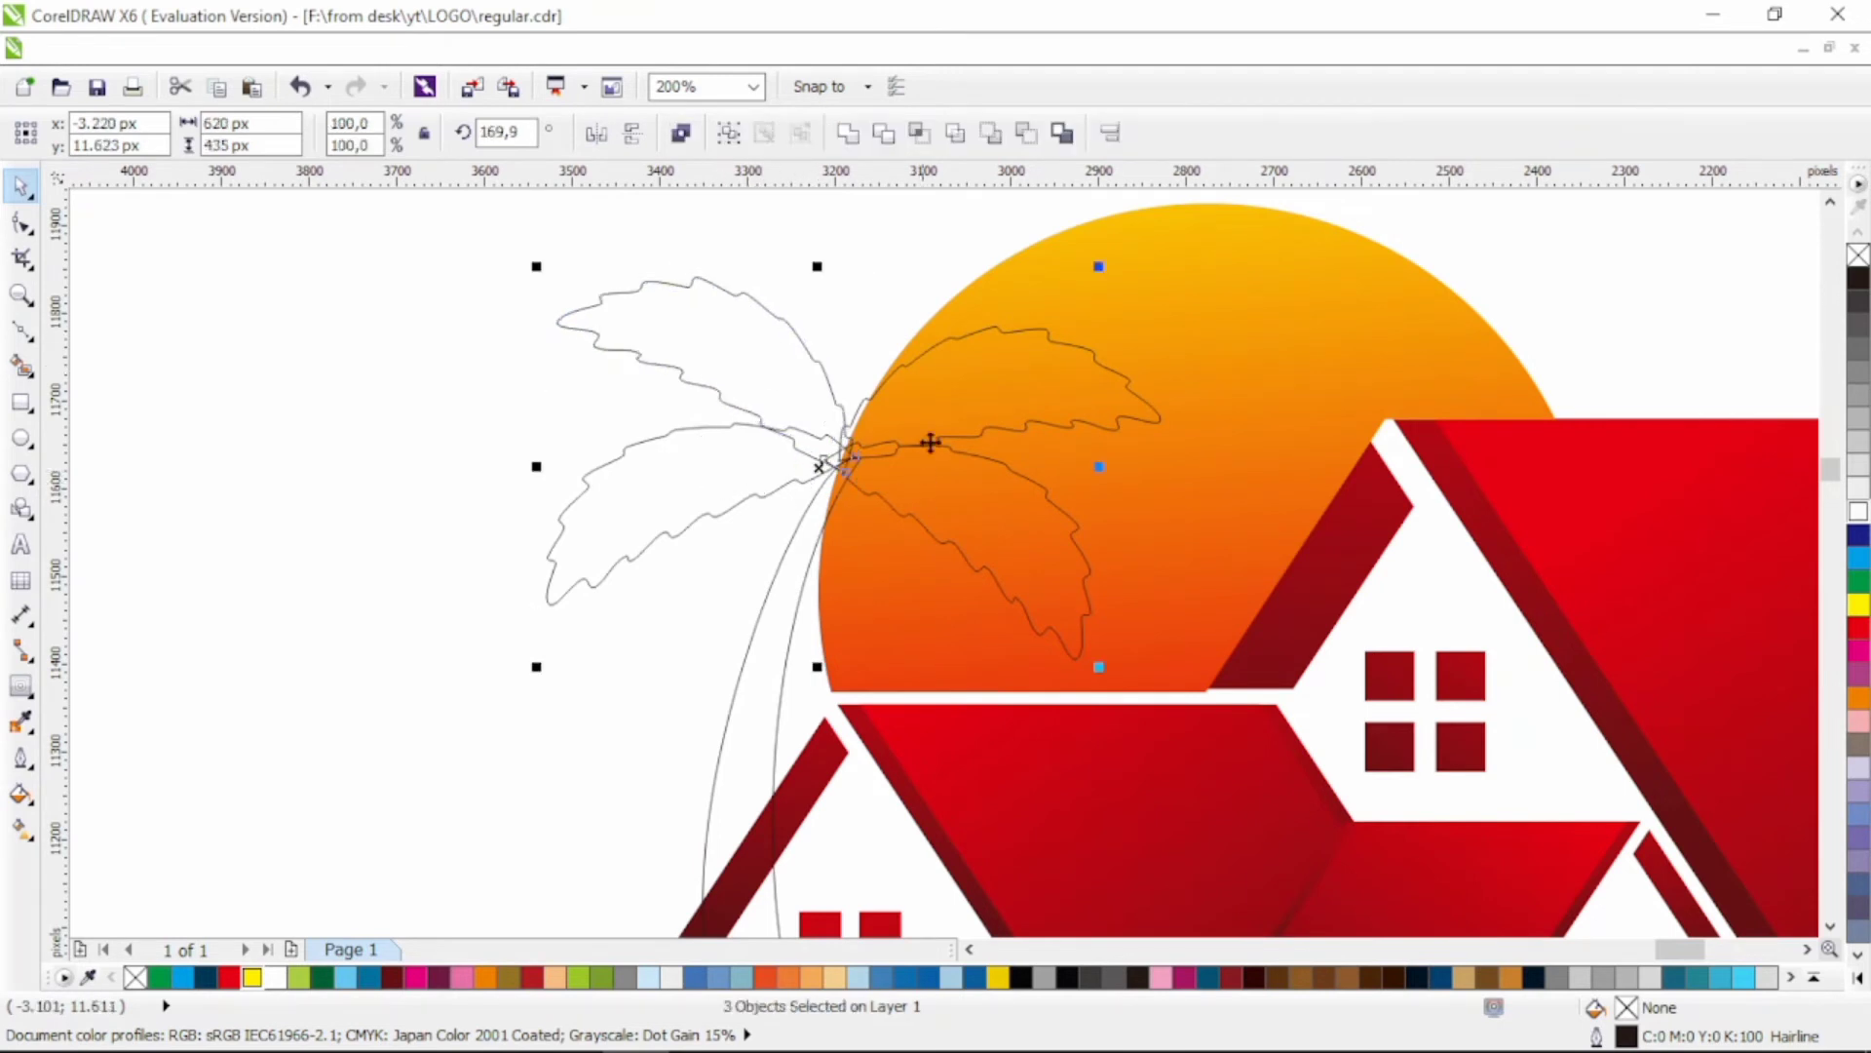
left_click(932, 400, "shift")
left_click(806, 520, "shift")
left_click(846, 134)
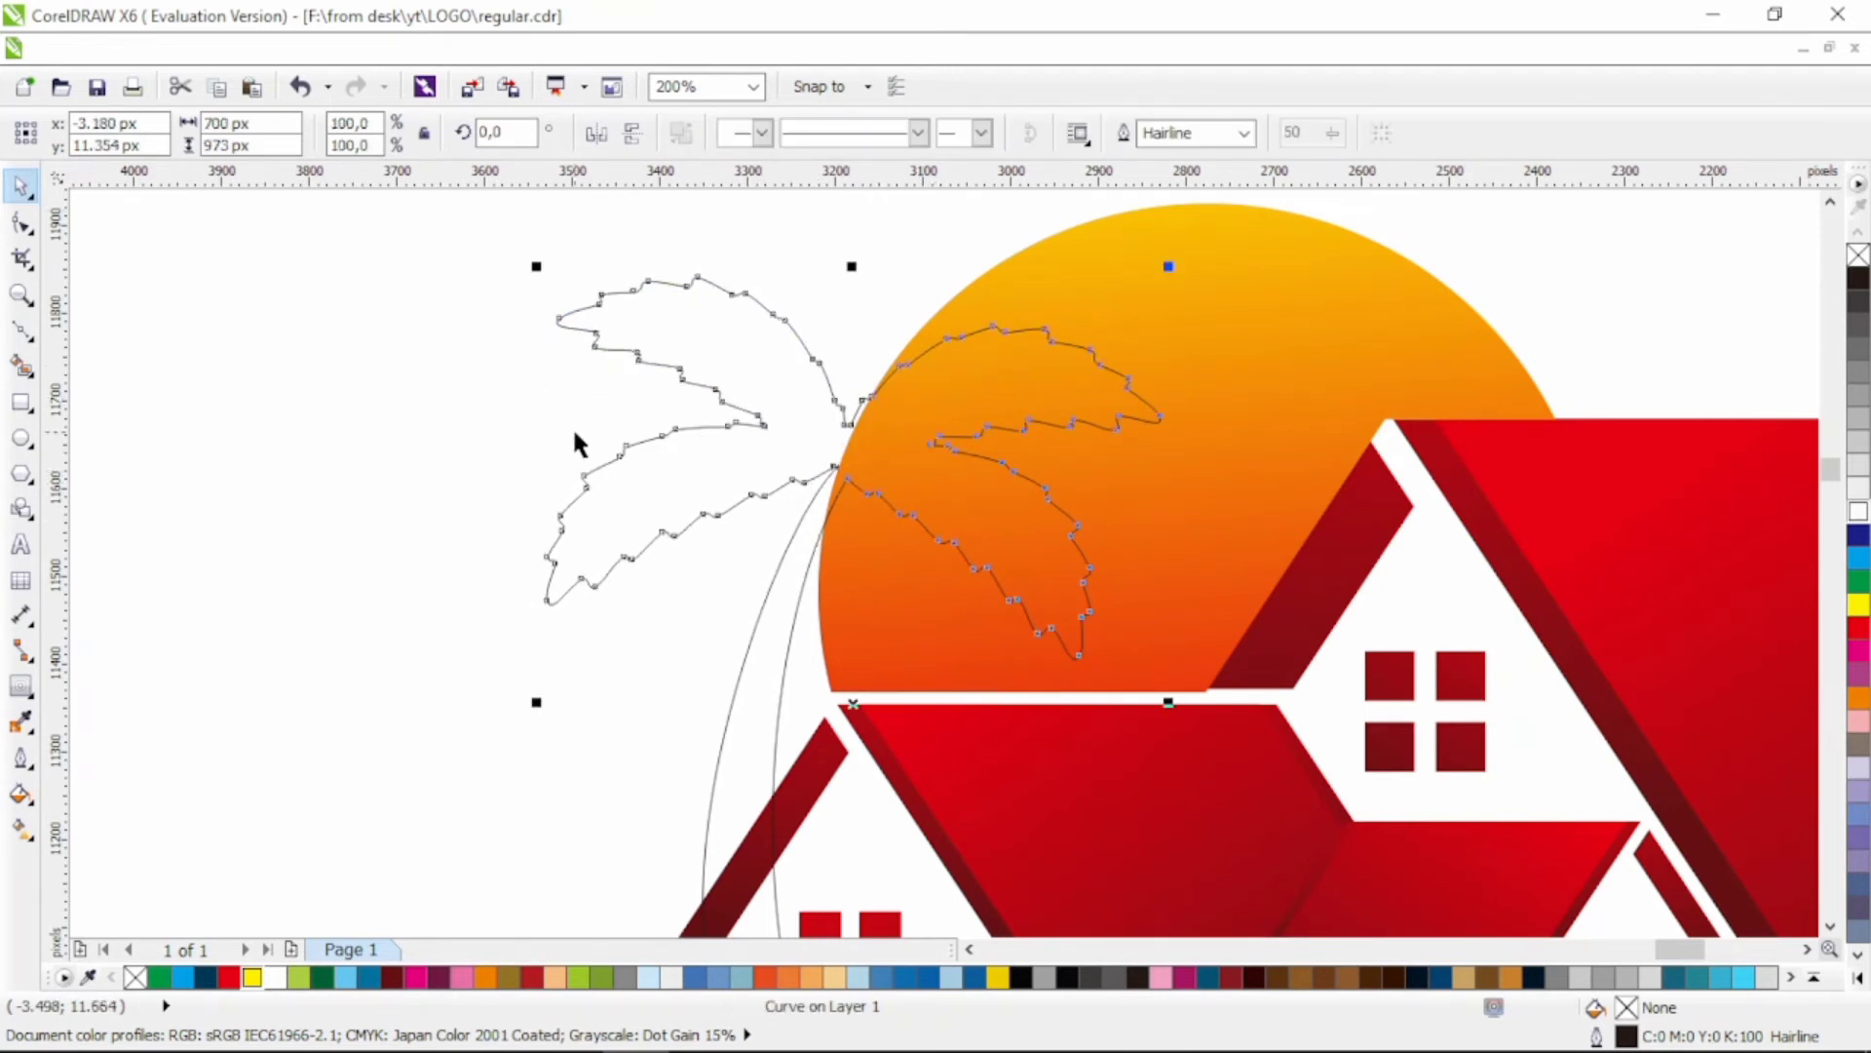
scroll(571, 425, "down", 1)
left_click(477, 448)
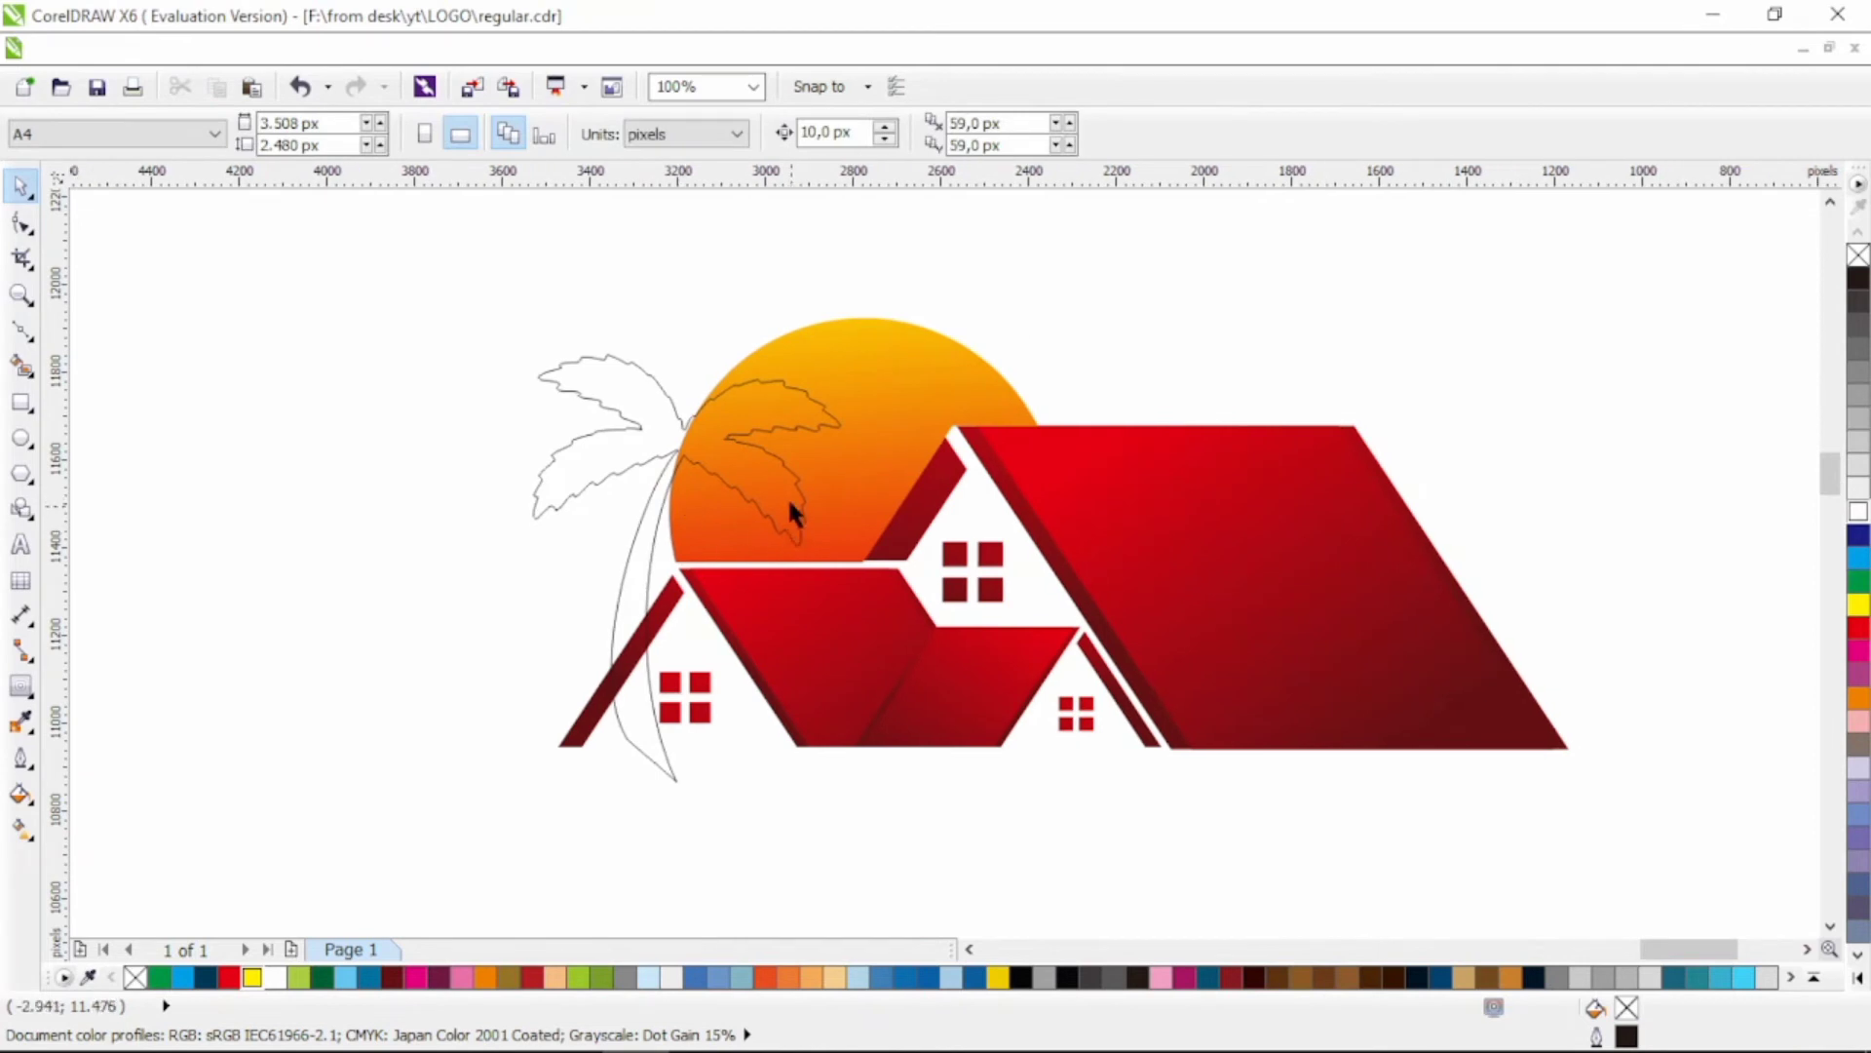
Step: Fill the palm tree with dark green C99 M58 Y100 K39 and remove its outline
scroll(788, 495, "up", 1)
left_click(505, 596)
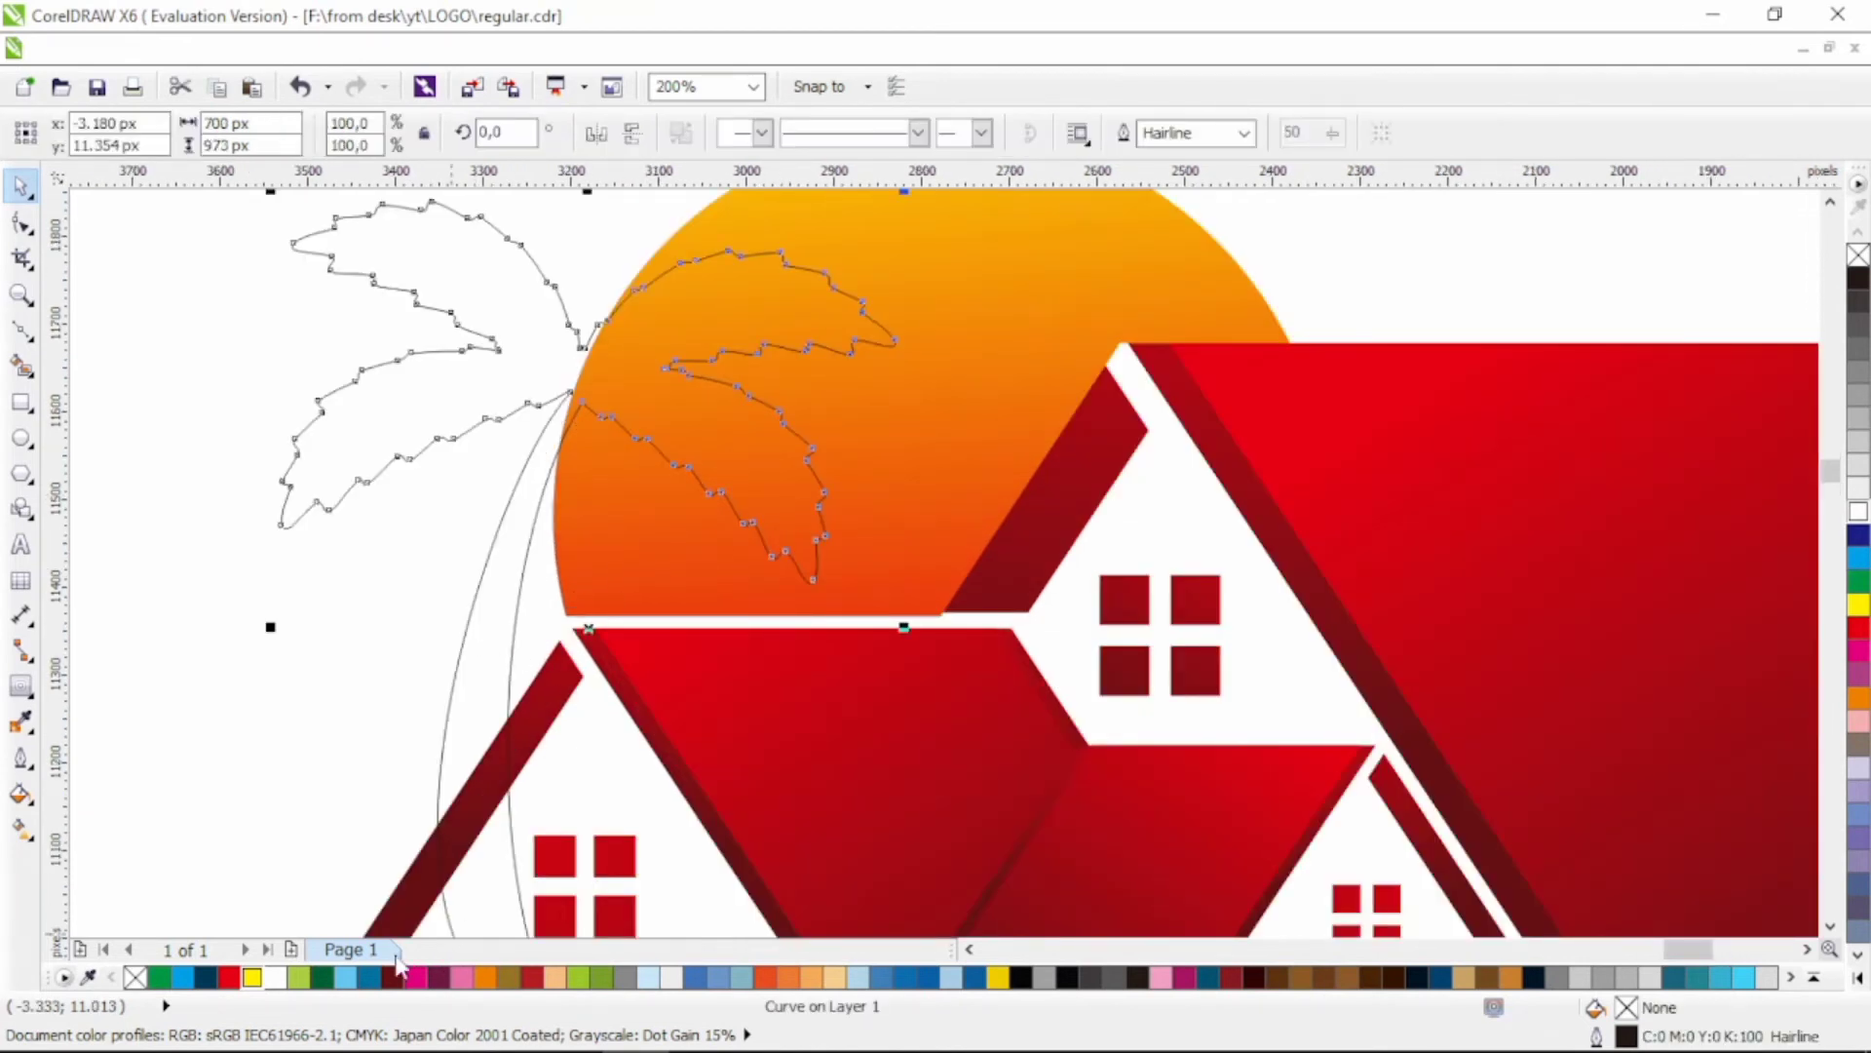
left_click(322, 976)
right_click(135, 976)
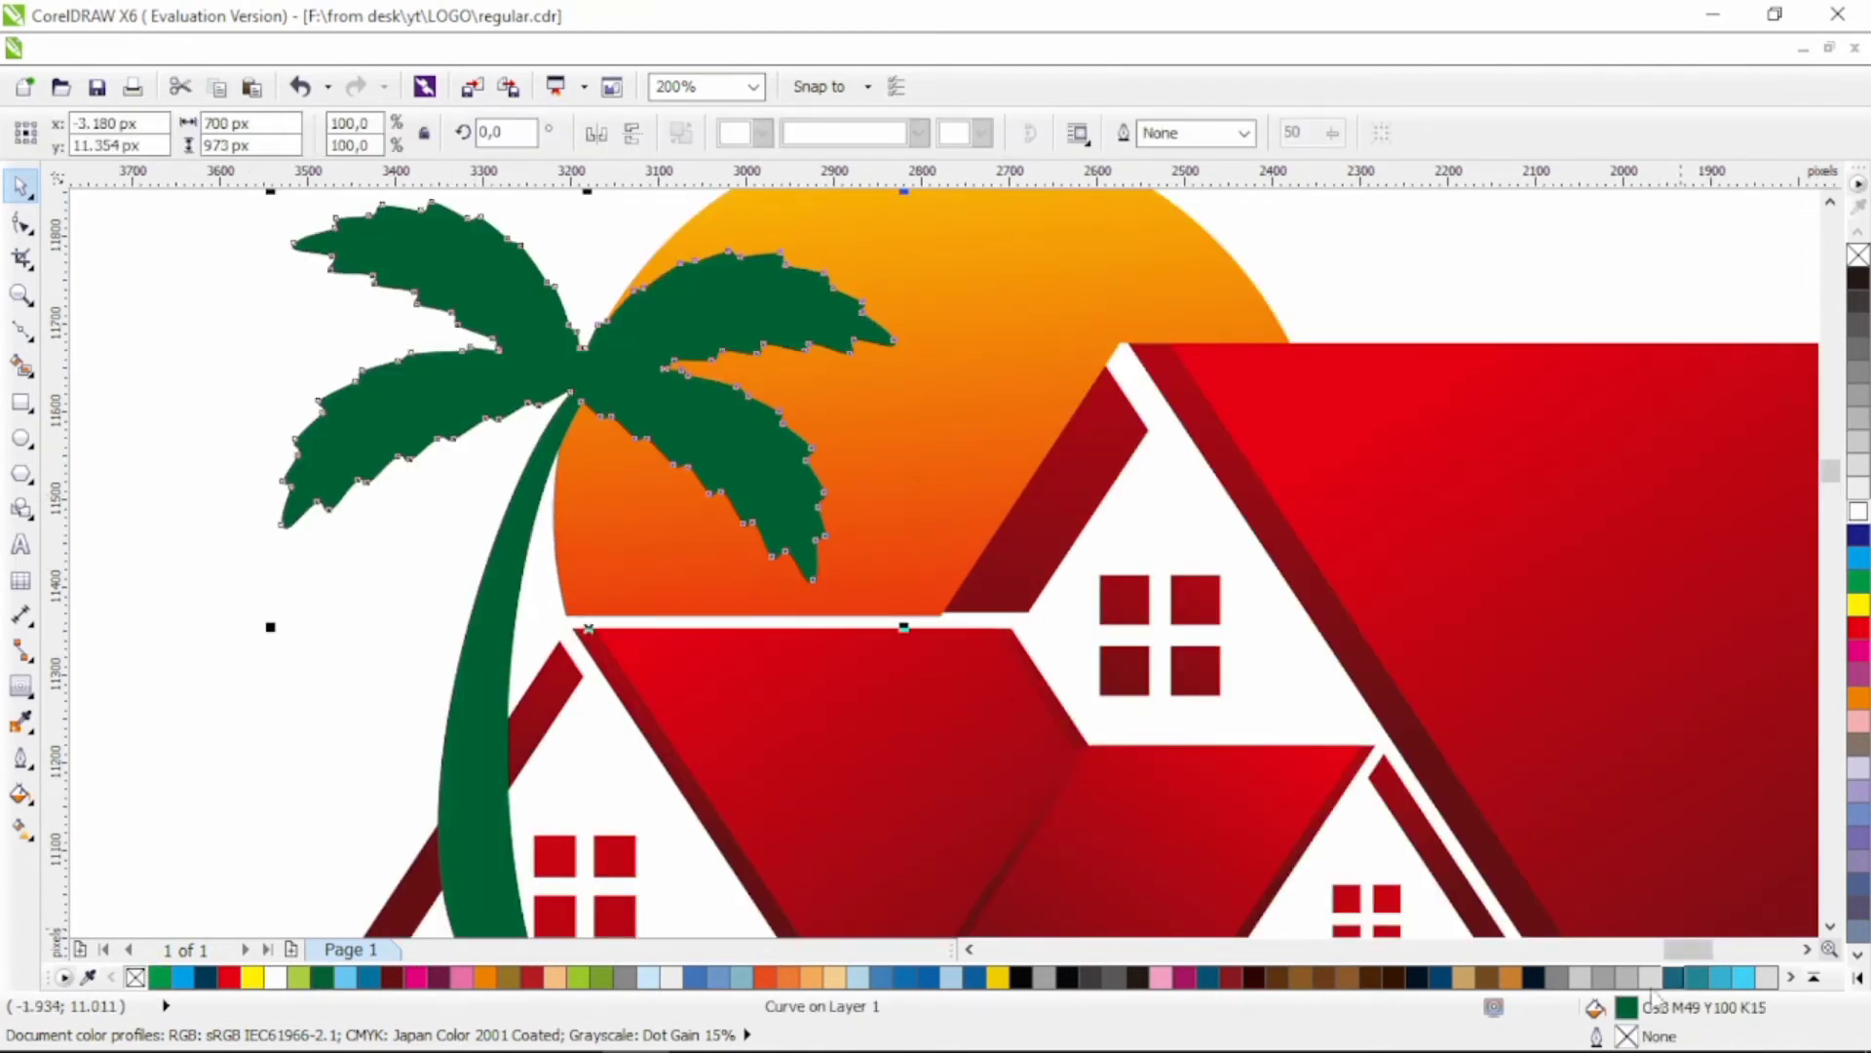
double_click(1625, 1012)
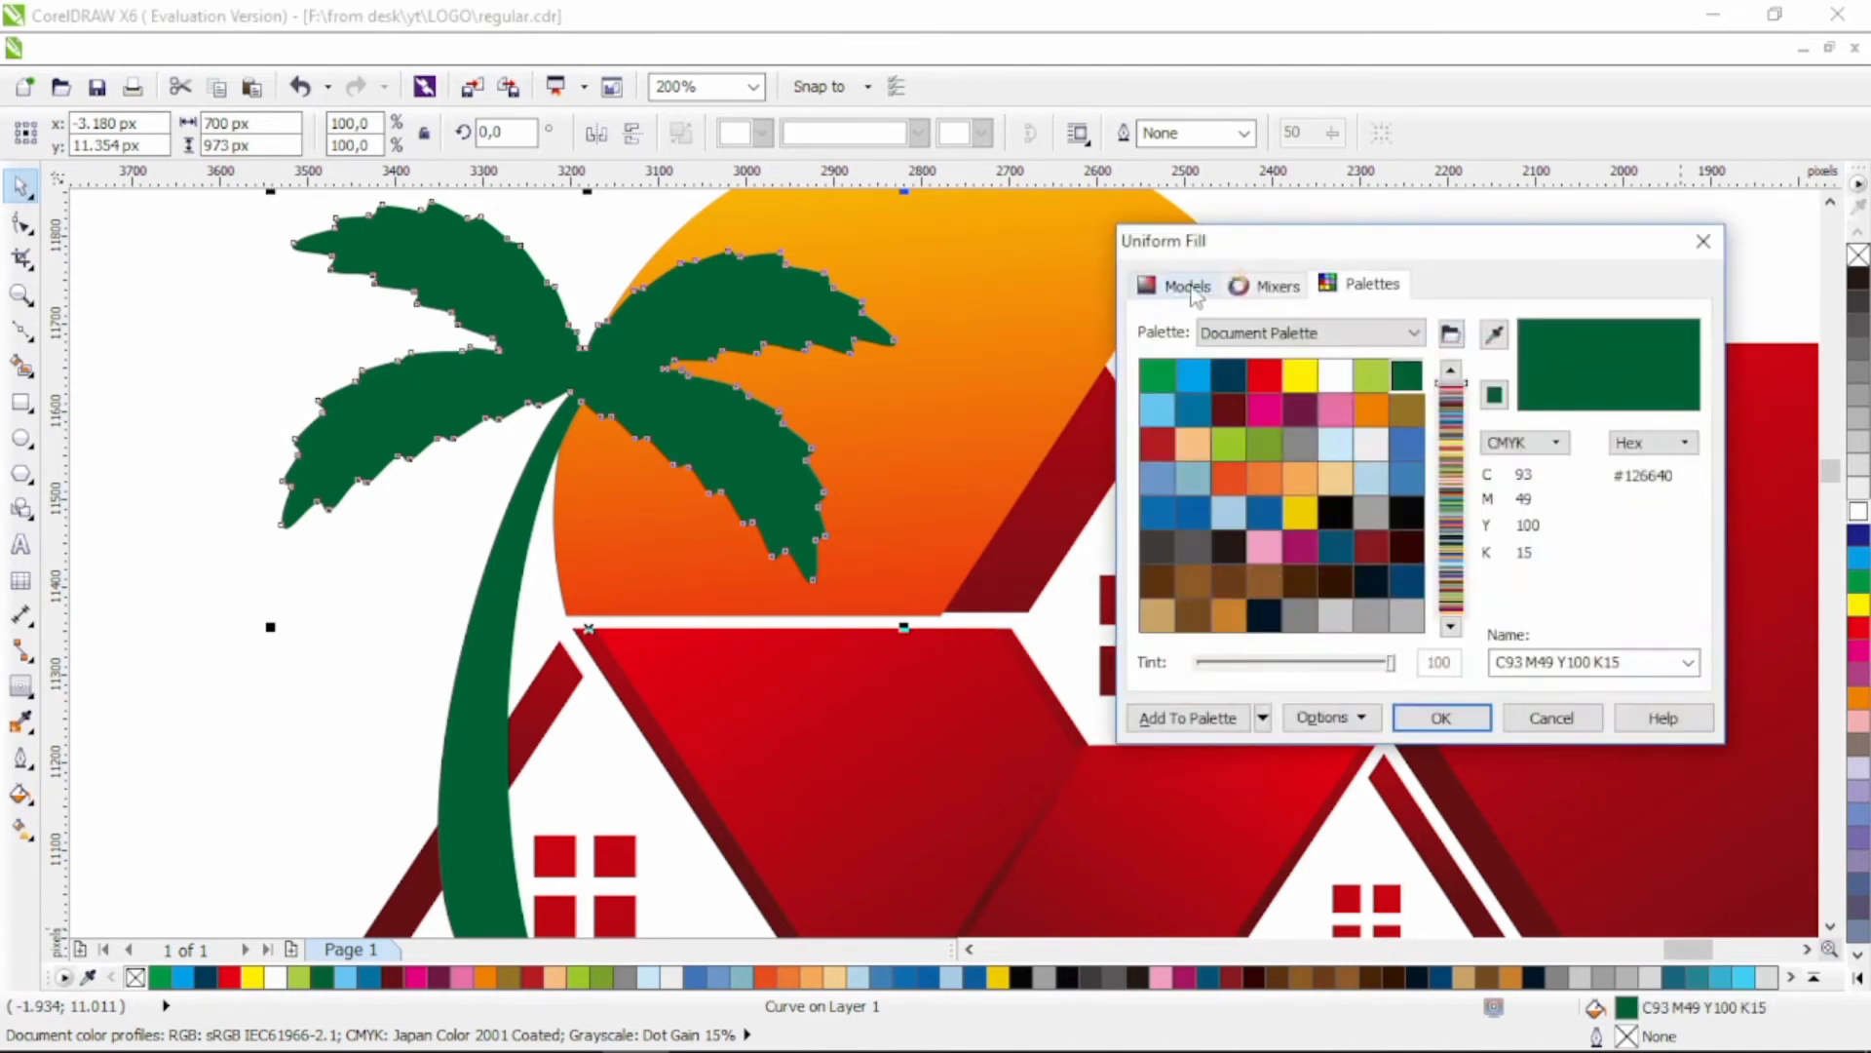
left_click(1188, 286)
left_click(1410, 585)
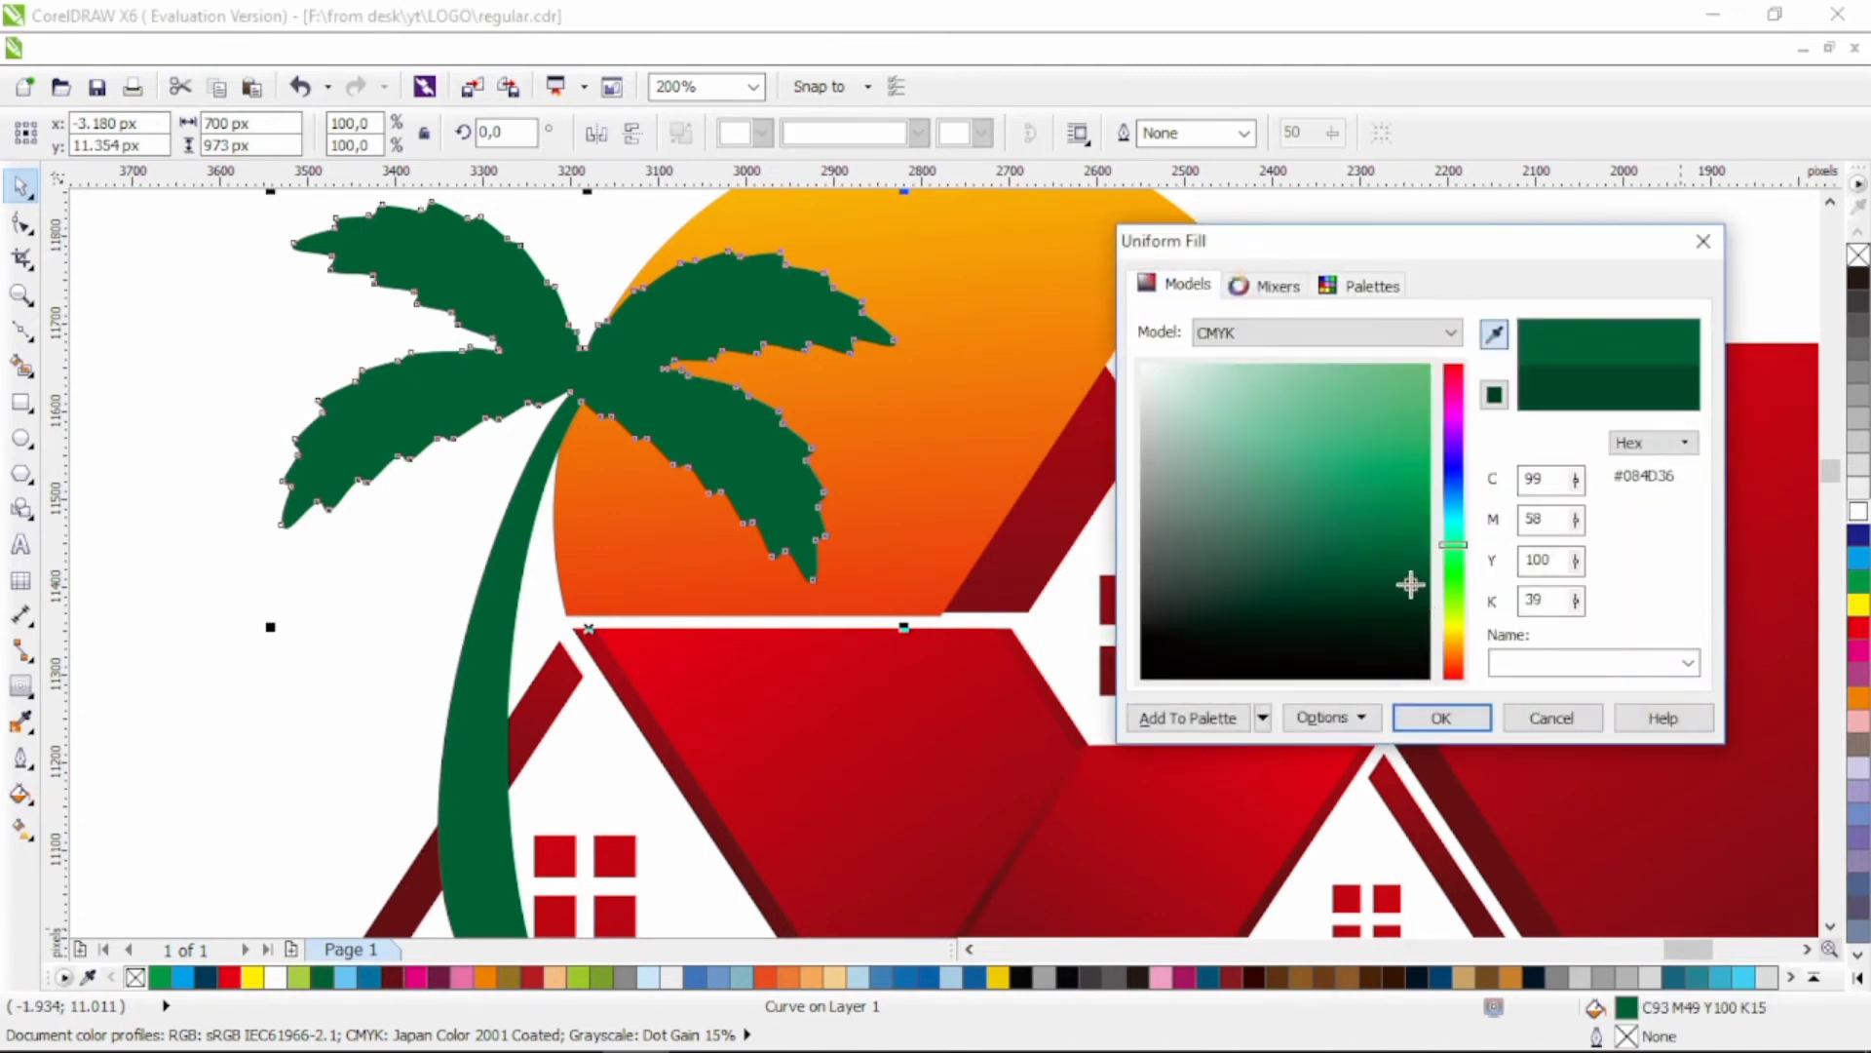
left_click(1426, 715)
left_click(548, 612)
scroll(621, 599, "down", 1)
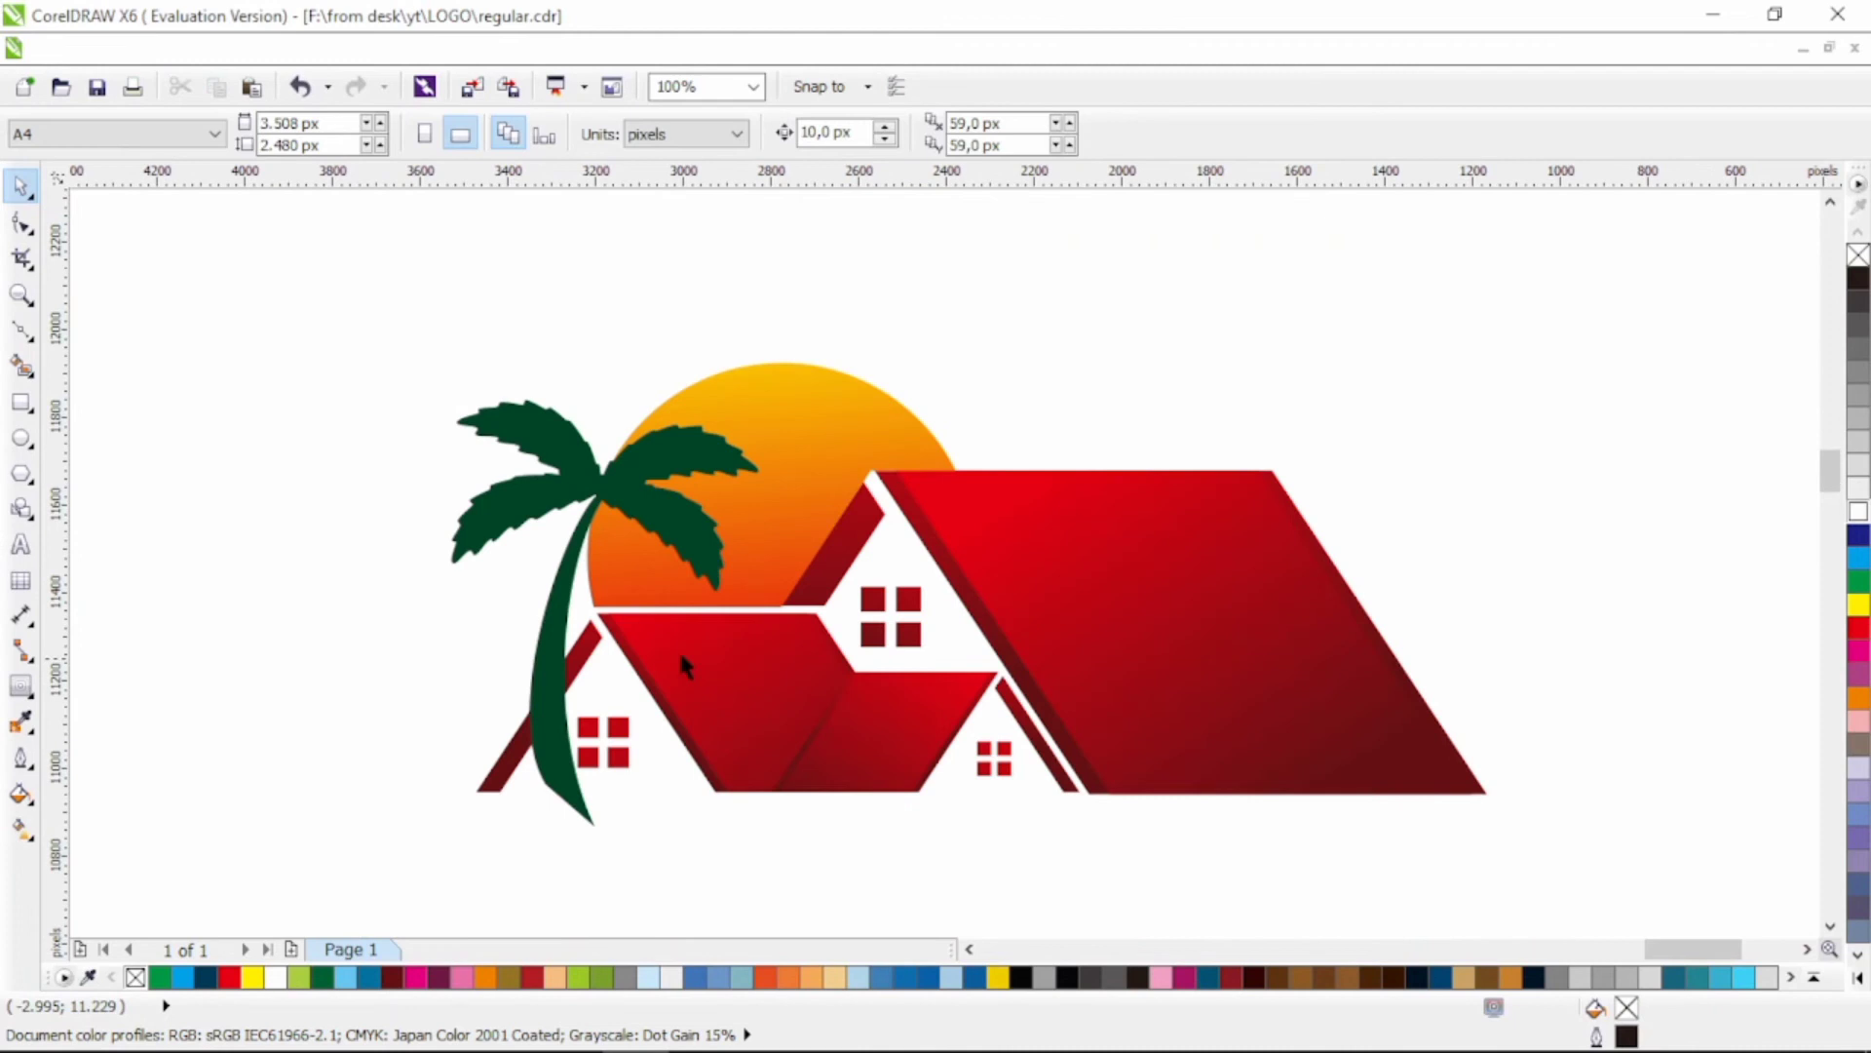
Step: Move the palm in front of the sun's left side and trim off its lower trunk at the sun's base using a temporary rectangle
left_click(627, 508)
left_click_drag(627, 508, 691, 451)
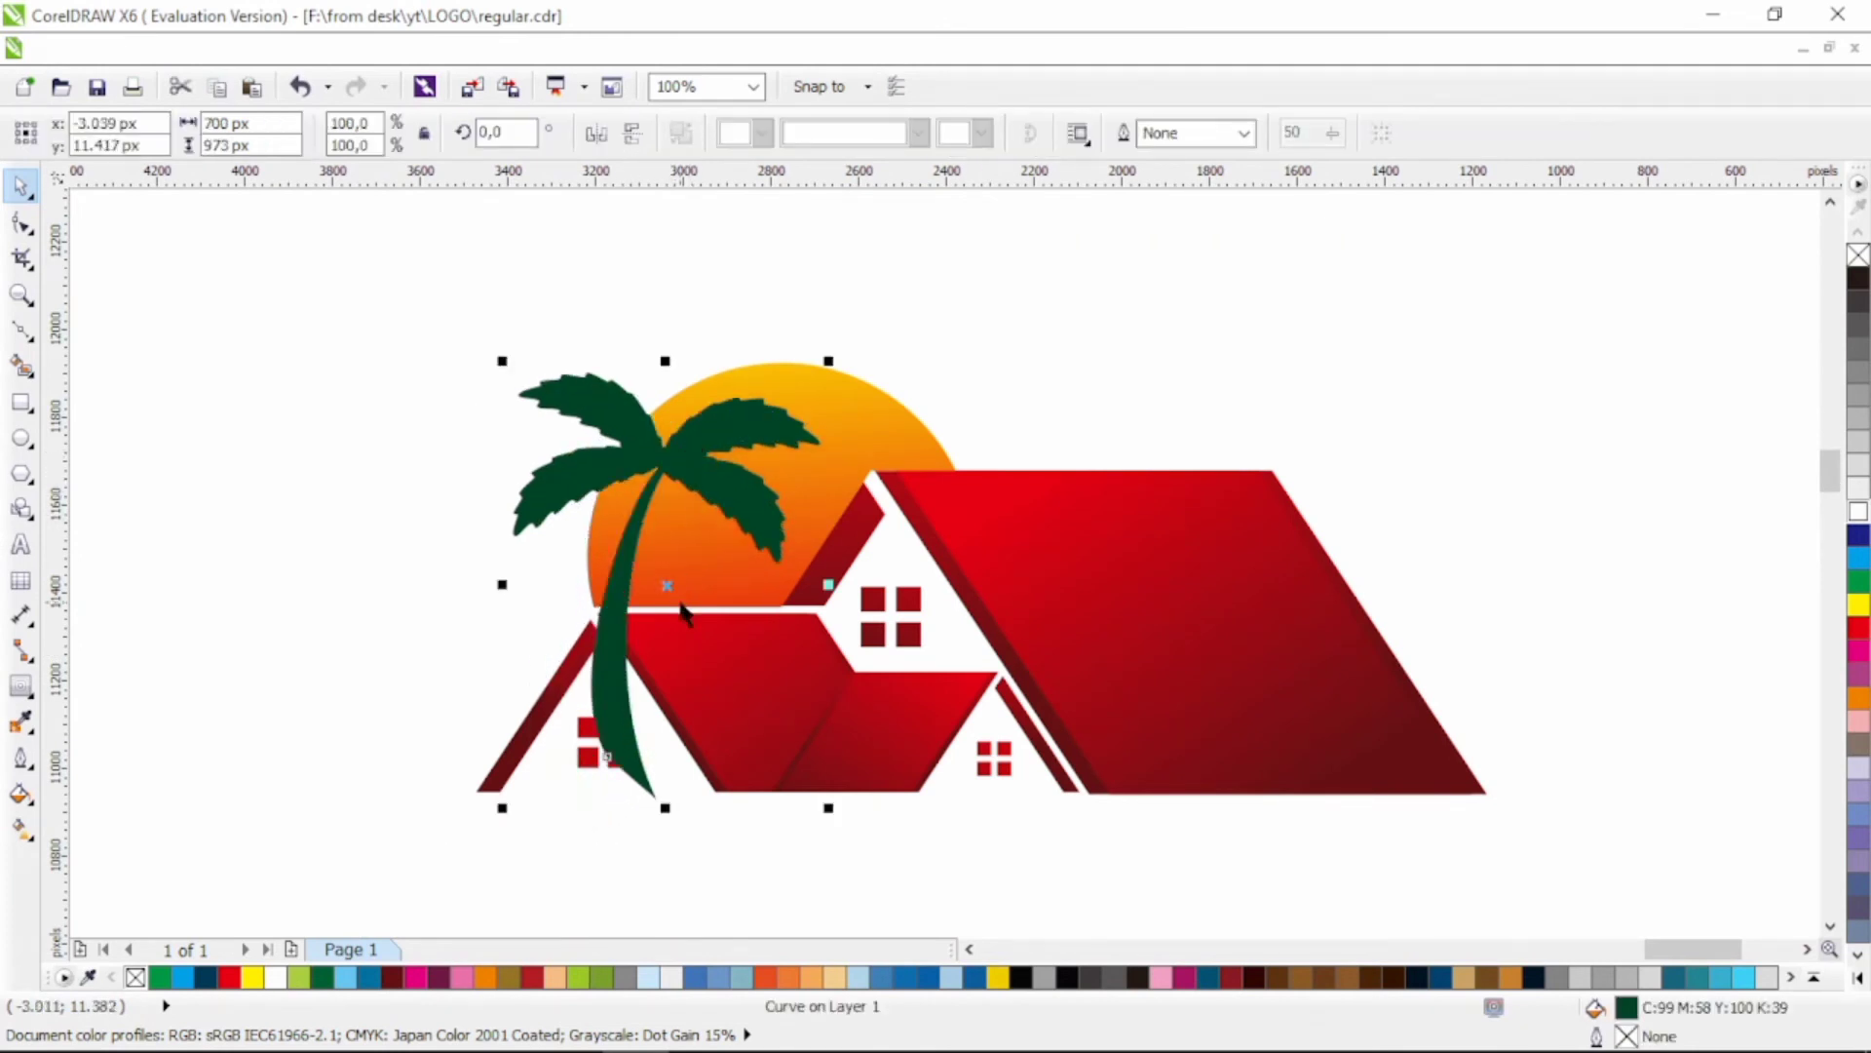
left_click(21, 402)
left_click_drag(438, 816, 914, 605)
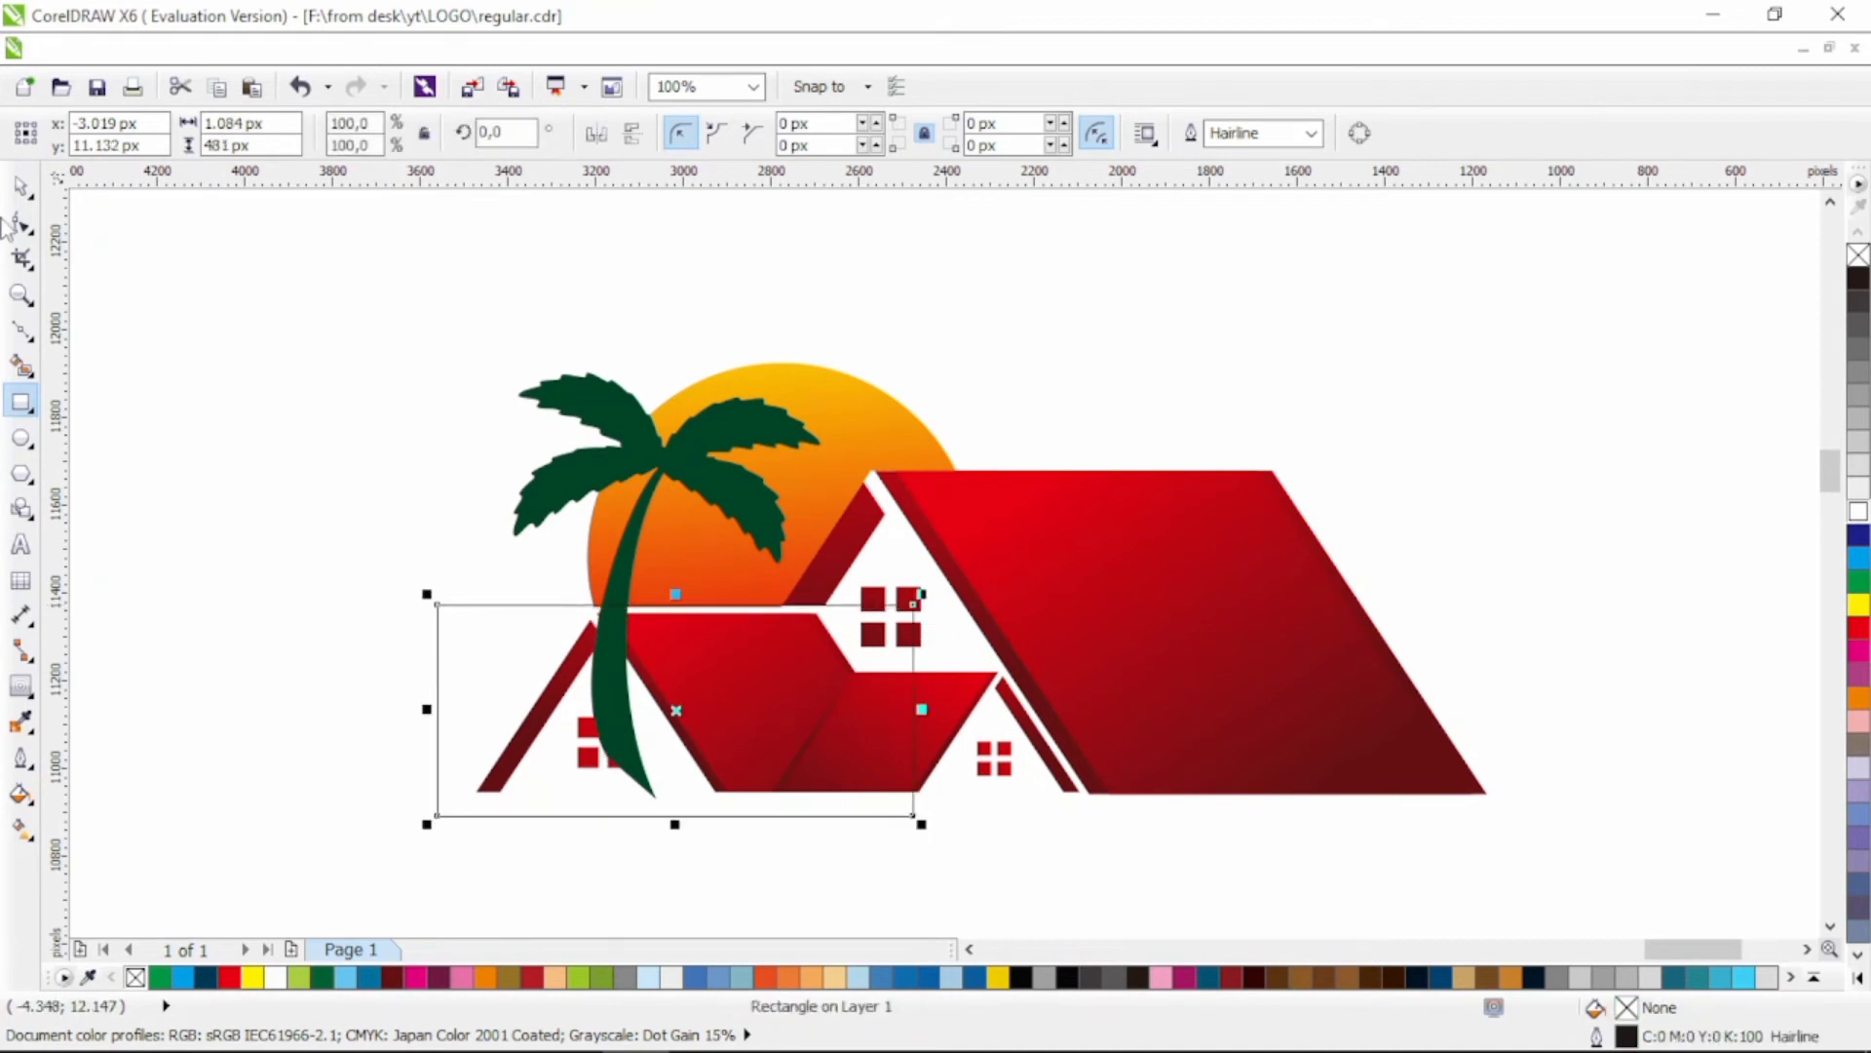
key("space")
left_click(717, 468, "shift")
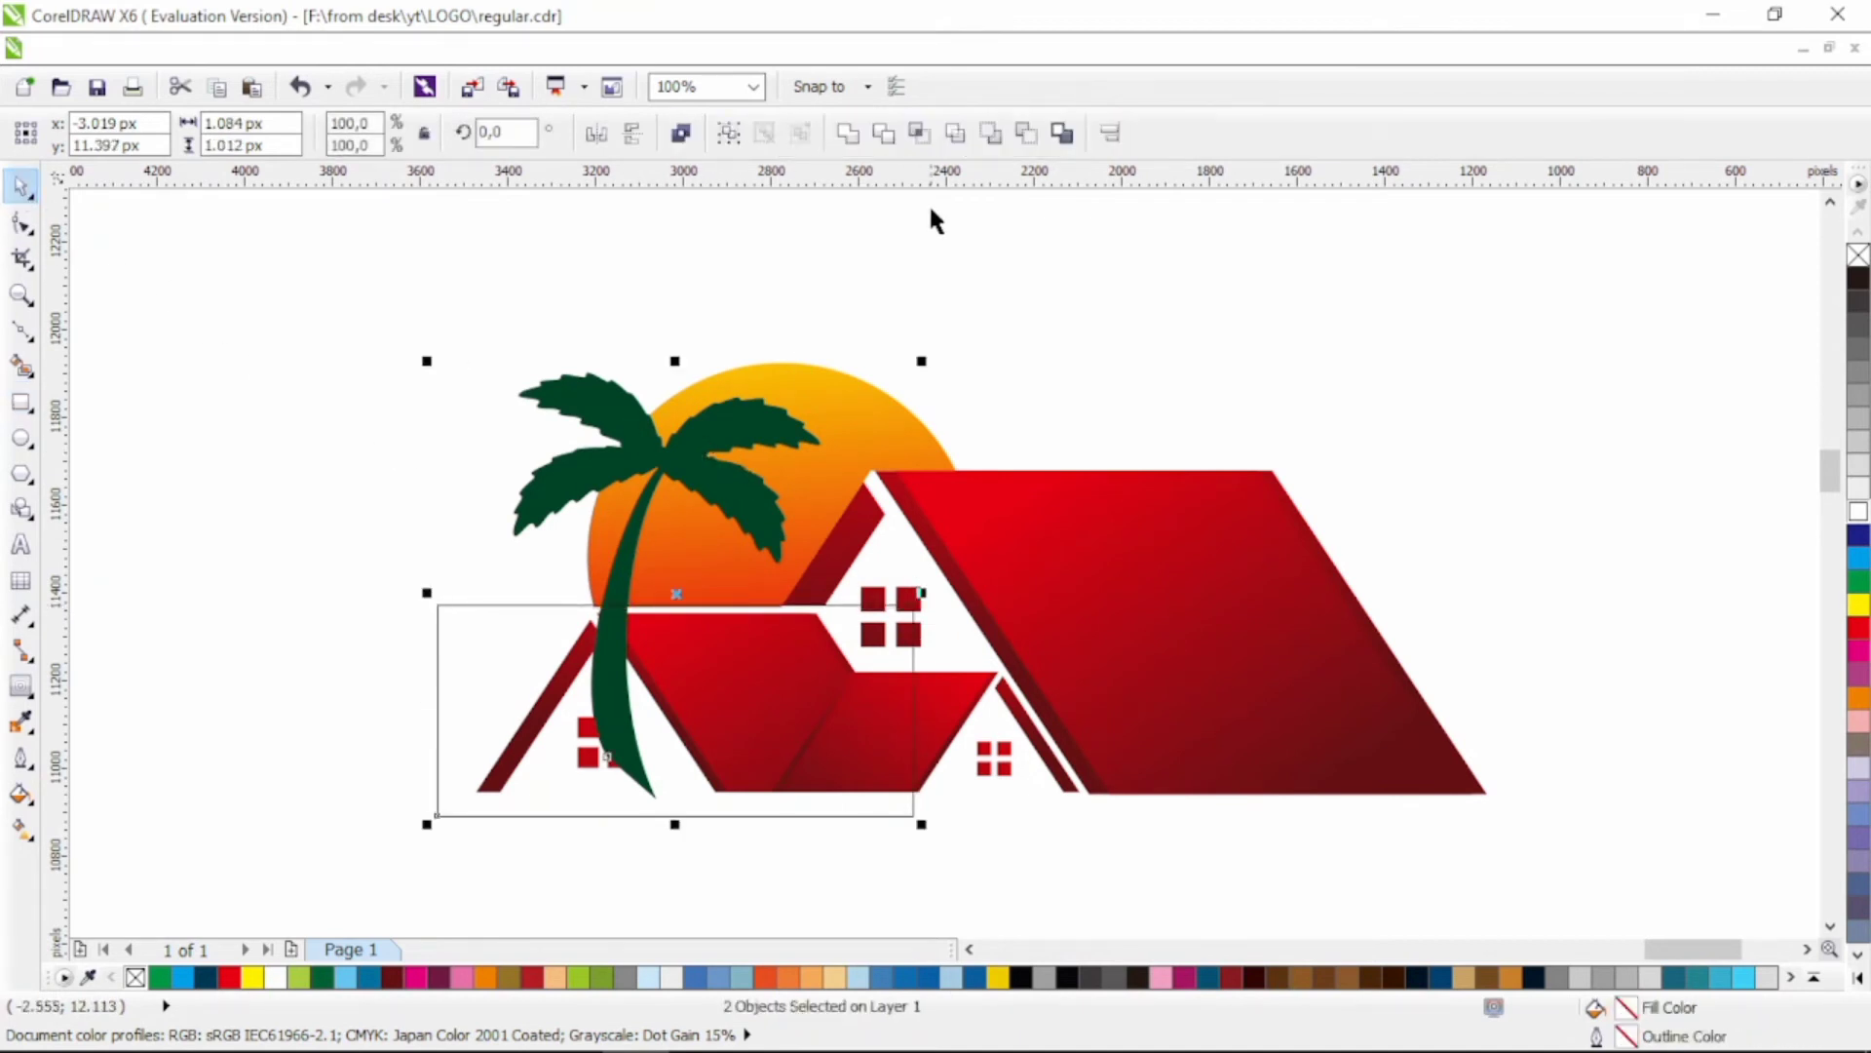
left_click(884, 136)
key("Escape")
left_click(458, 643)
key("Delete")
left_click(614, 532)
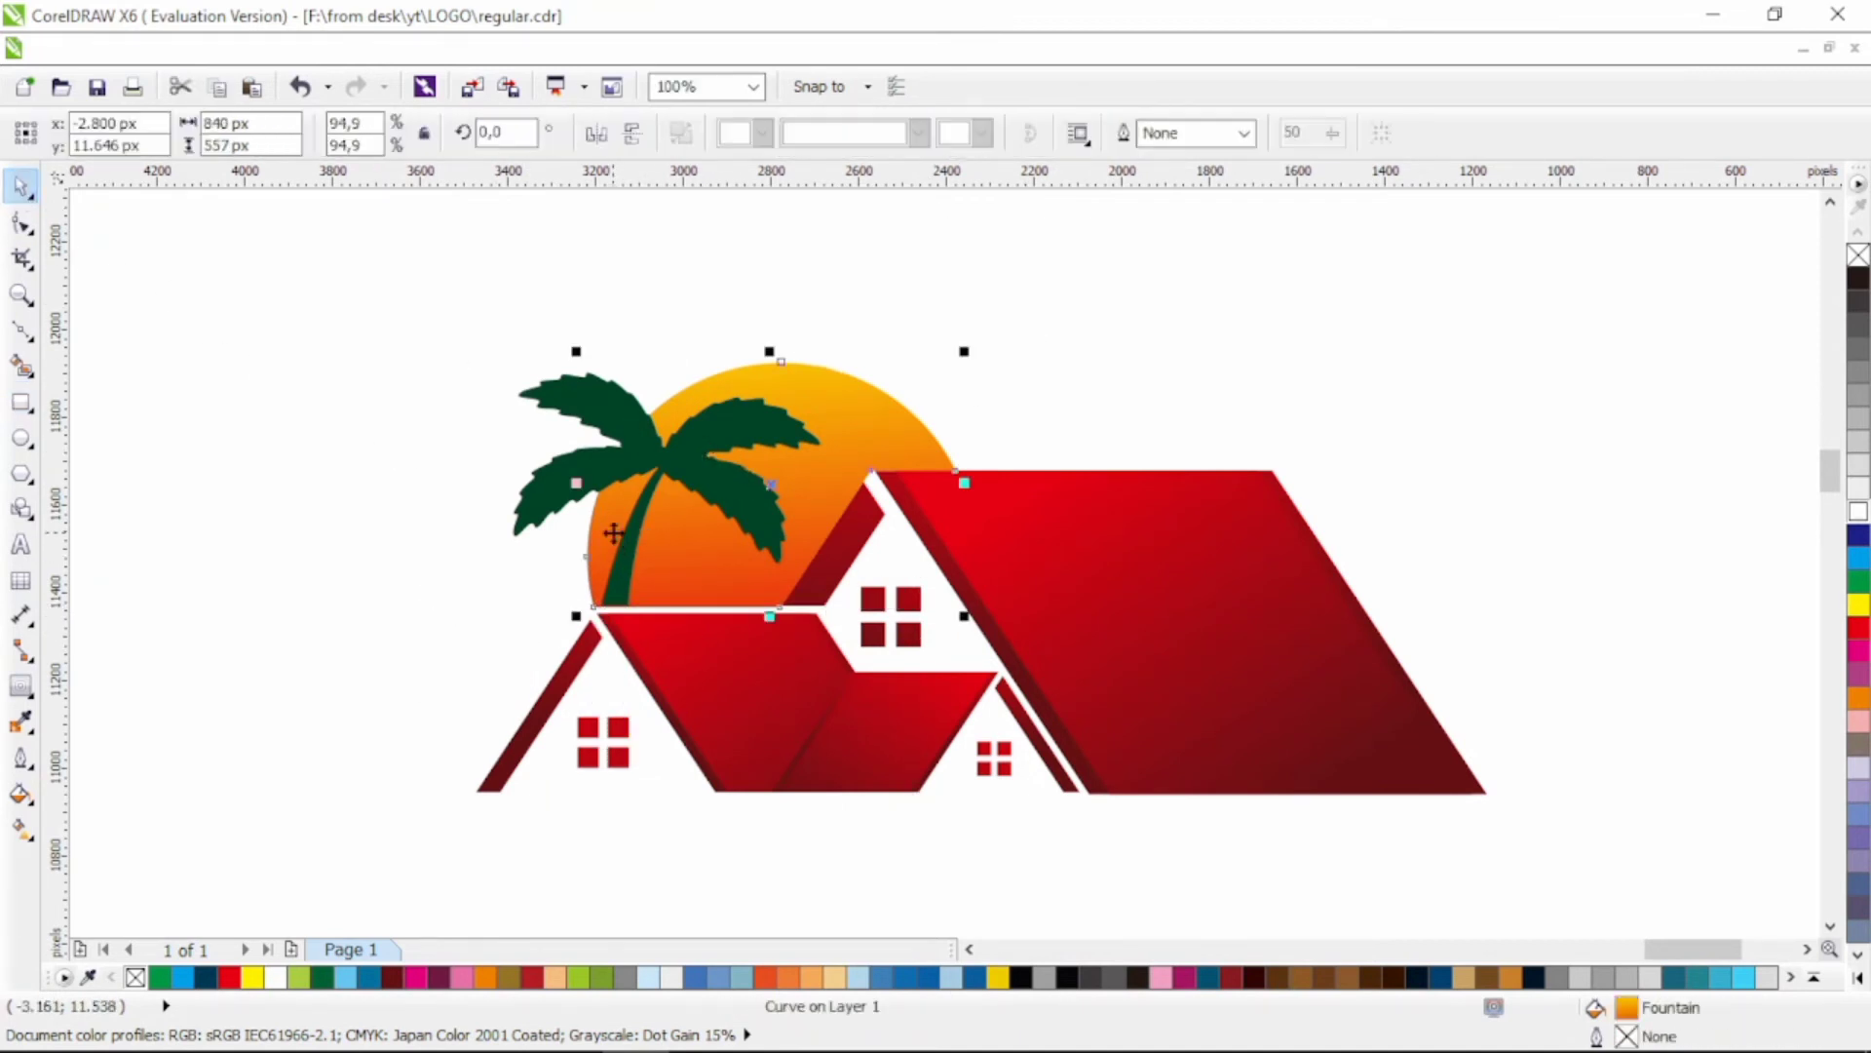
left_click(596, 503)
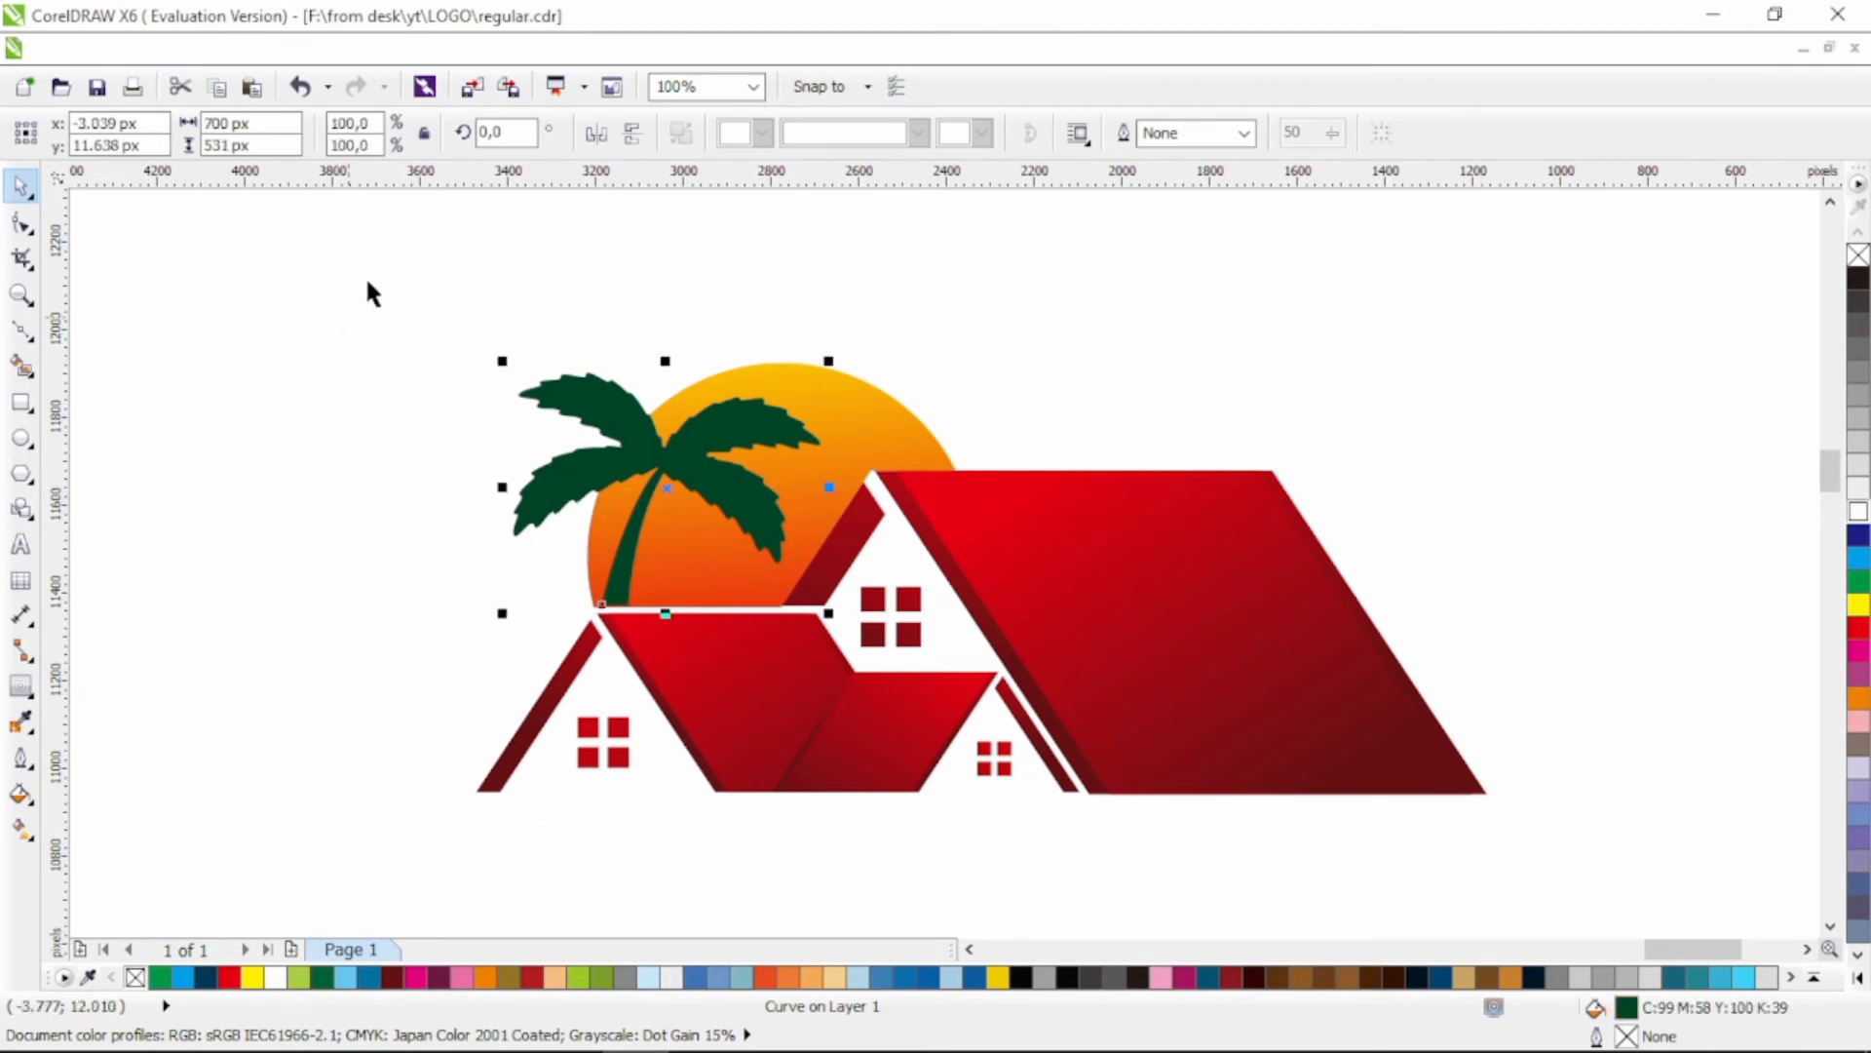
left_click_drag(368, 288, 1492, 848)
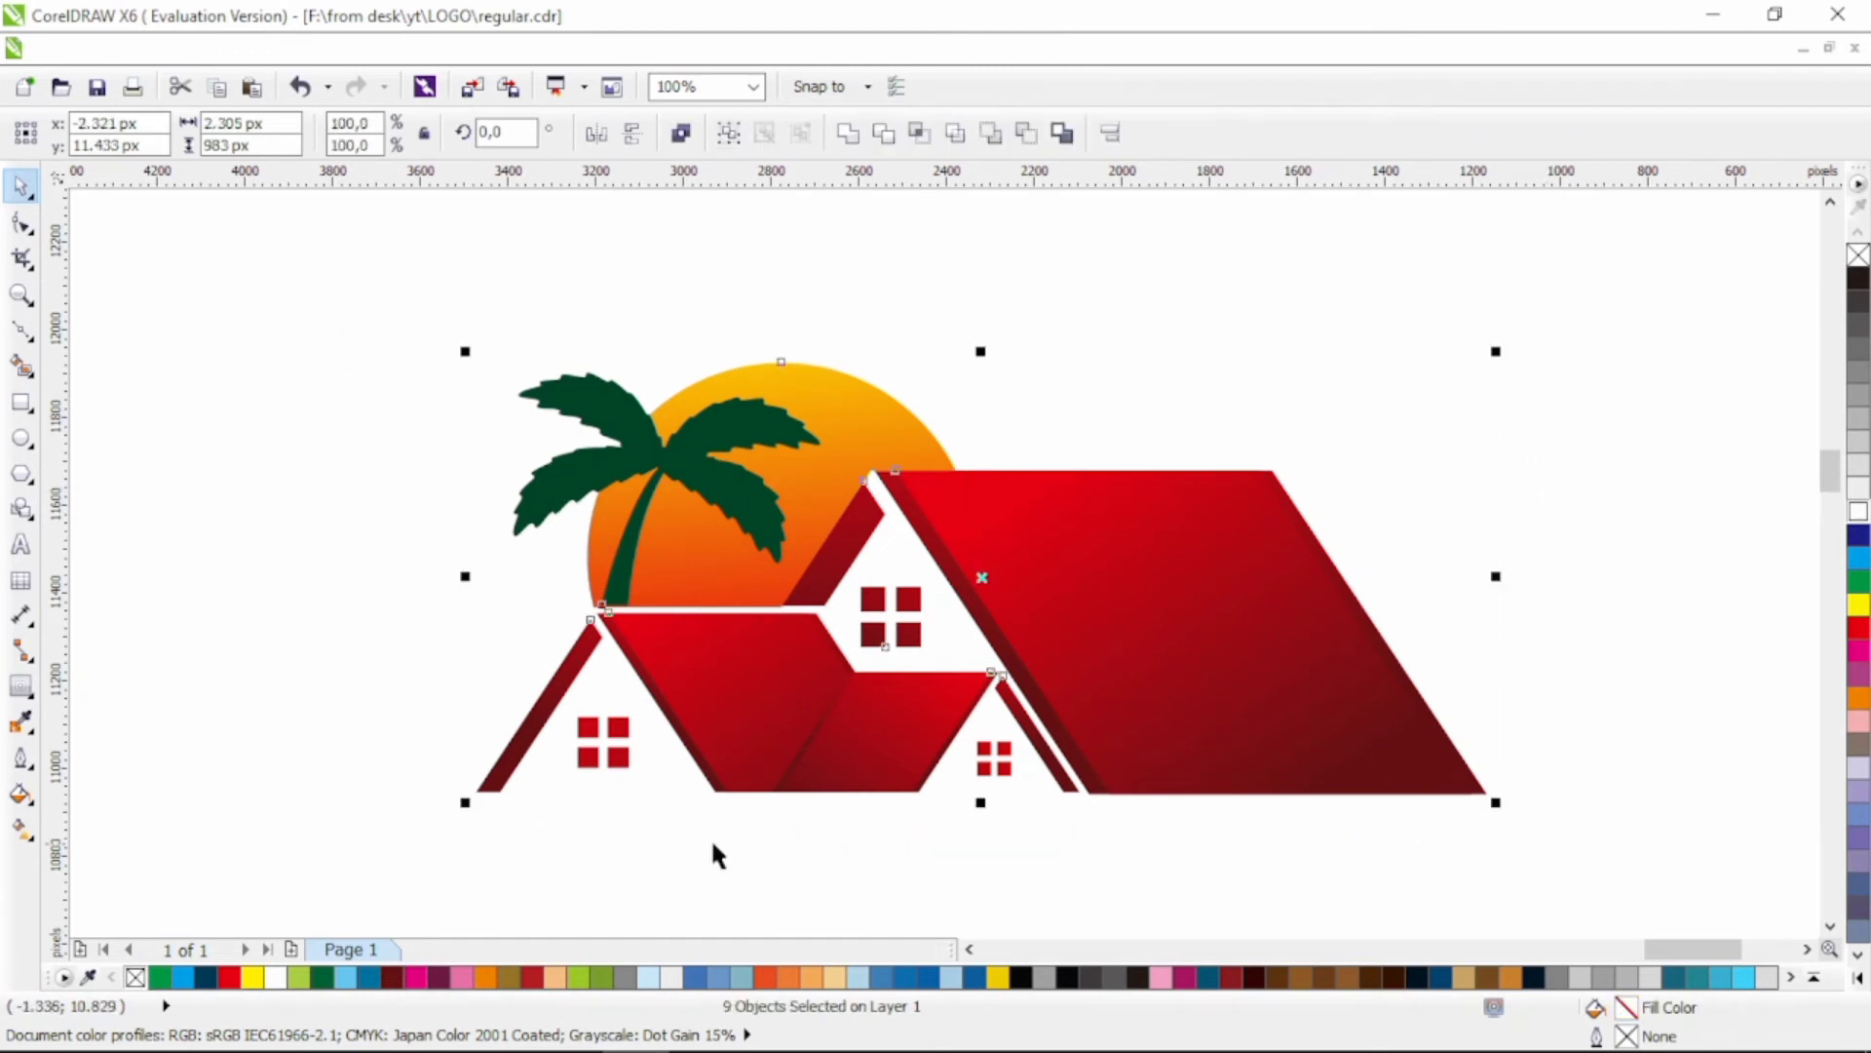
left_click(270, 801)
Step: Place a copy of the palm beside the left house's roof, scaled to about 71.7% and rotated to about 17.1°
left_click_drag(642, 537, 424, 622)
left_click_drag(612, 452, 510, 524)
left_click(540, 490)
left_click_drag(460, 583, 532, 604)
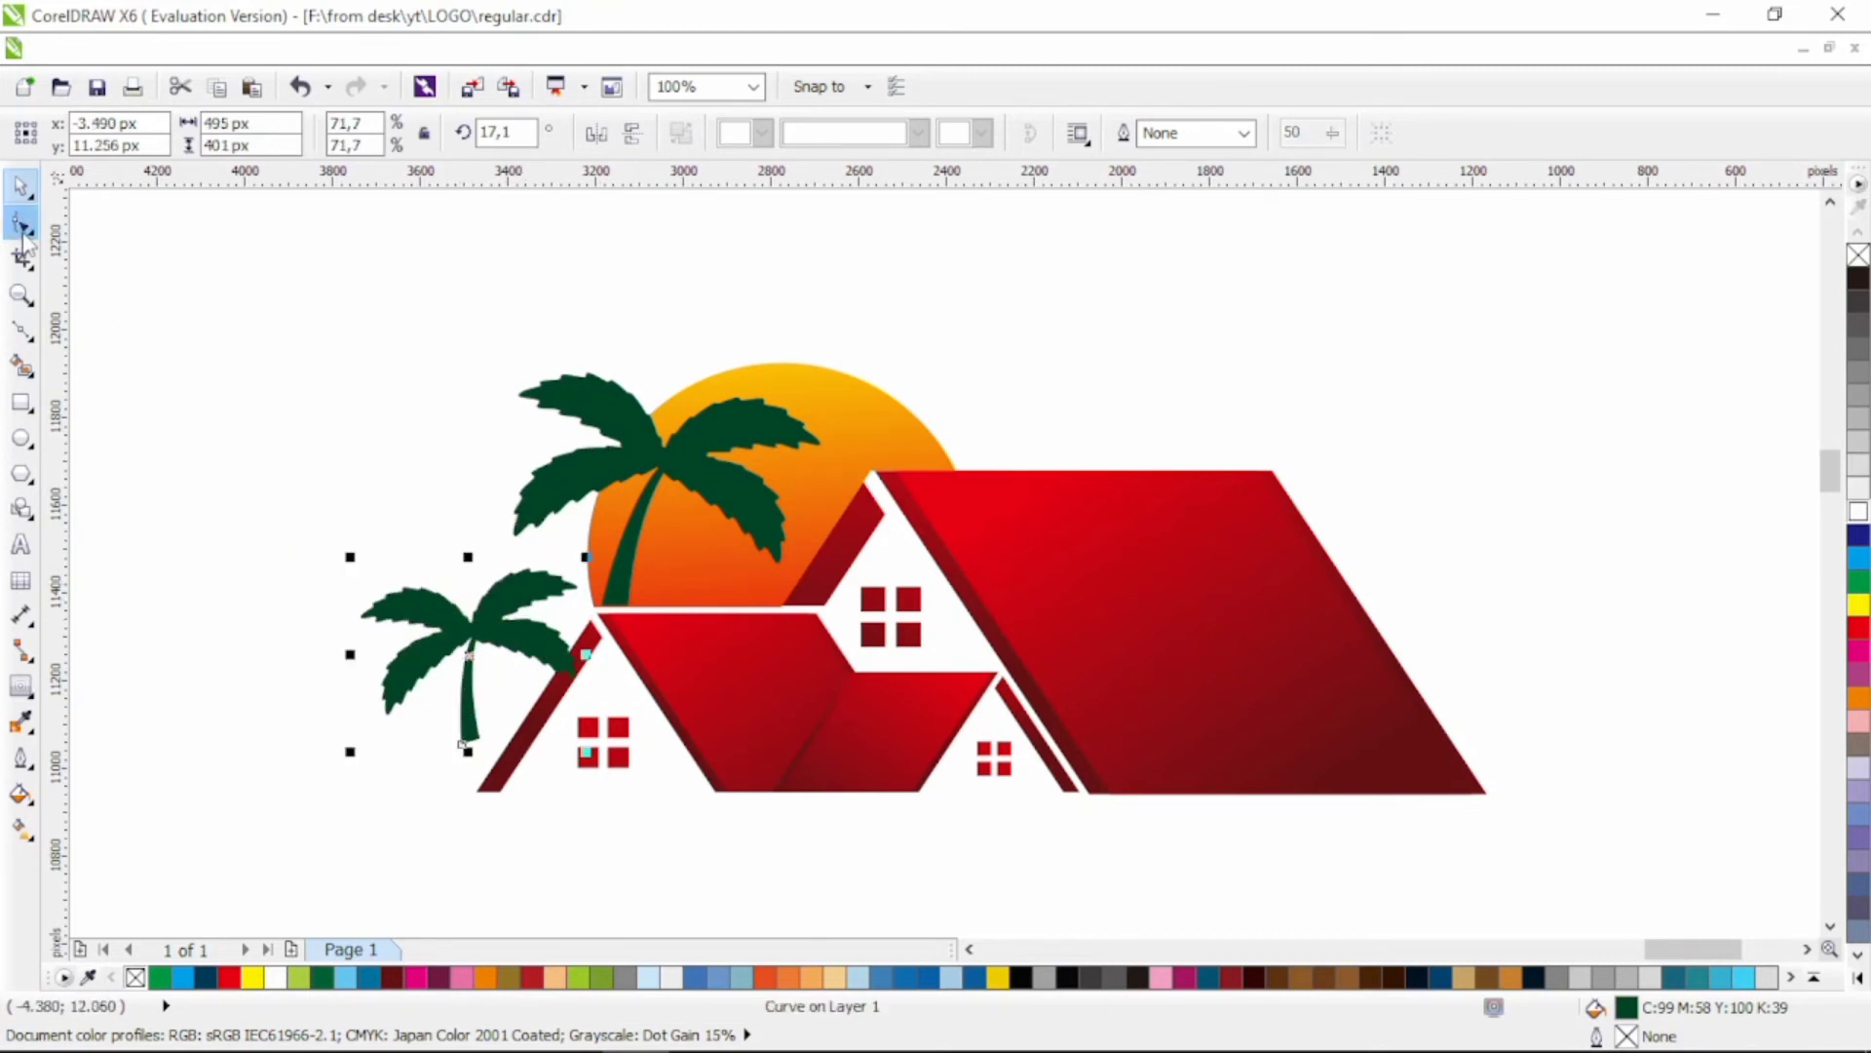
Step: Extend the small palm's trunk down to the left house's base by reshaping its bottom nodes and curving both sides
key("F10")
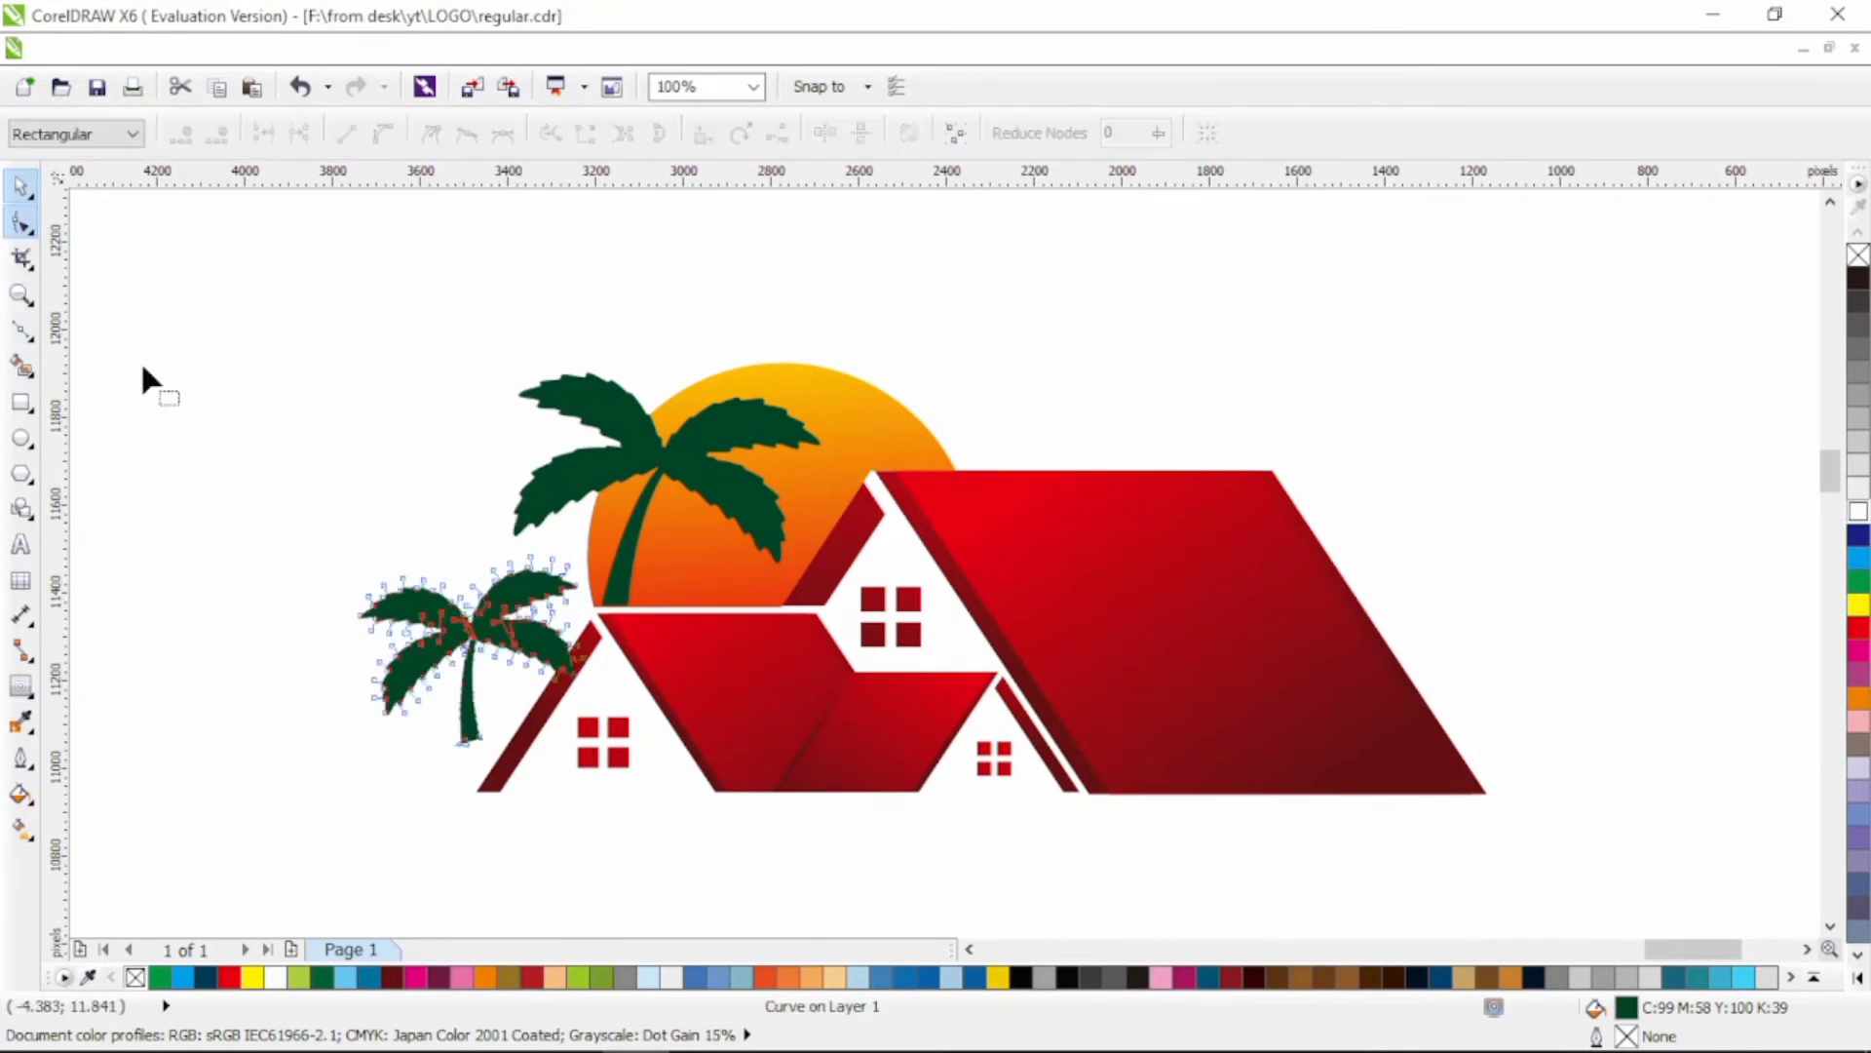
scroll(466, 748, "up", 1)
left_click_drag(411, 712, 561, 833)
mouse_move(465, 807)
left_mouse_down()
mouse_move(569, 900)
mouse_move(526, 855)
left_mouse_up()
left_click_drag(492, 840, 537, 872)
left_click_drag(512, 766, 451, 770)
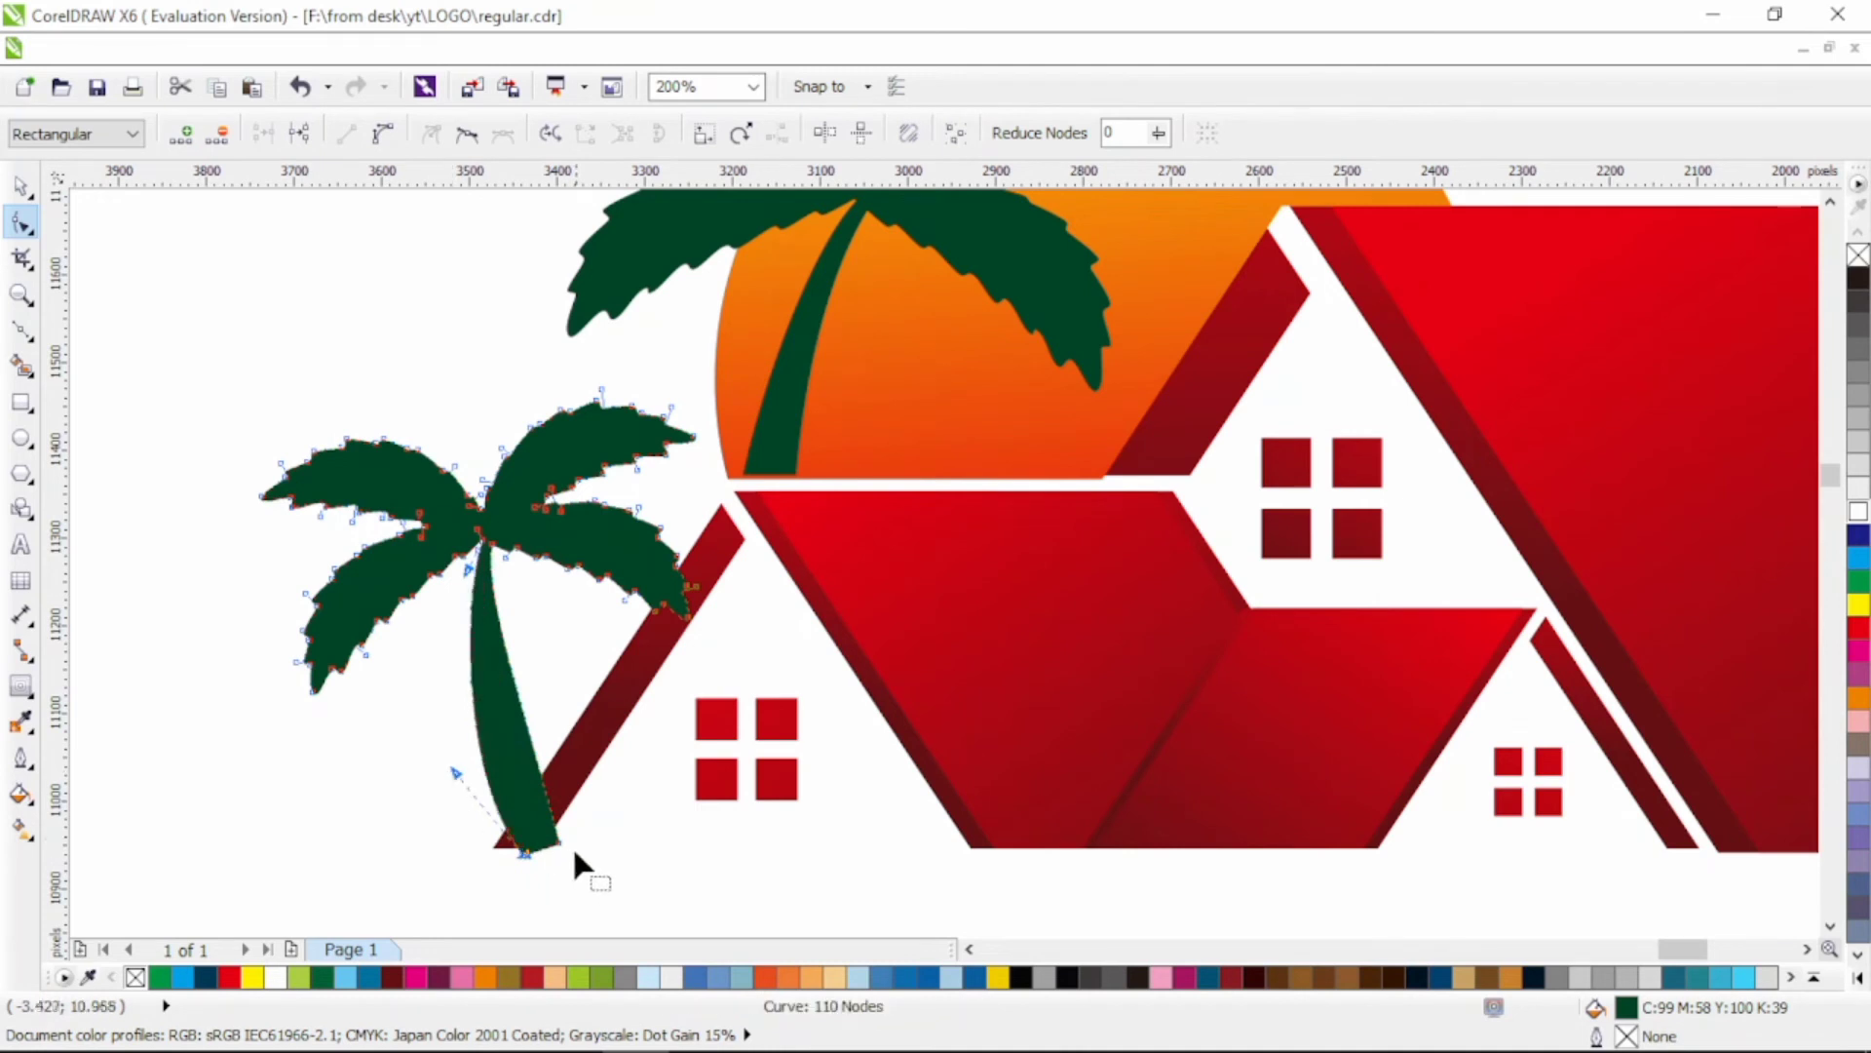
left_click_drag(558, 843, 566, 839)
left_click_drag(550, 769, 506, 777)
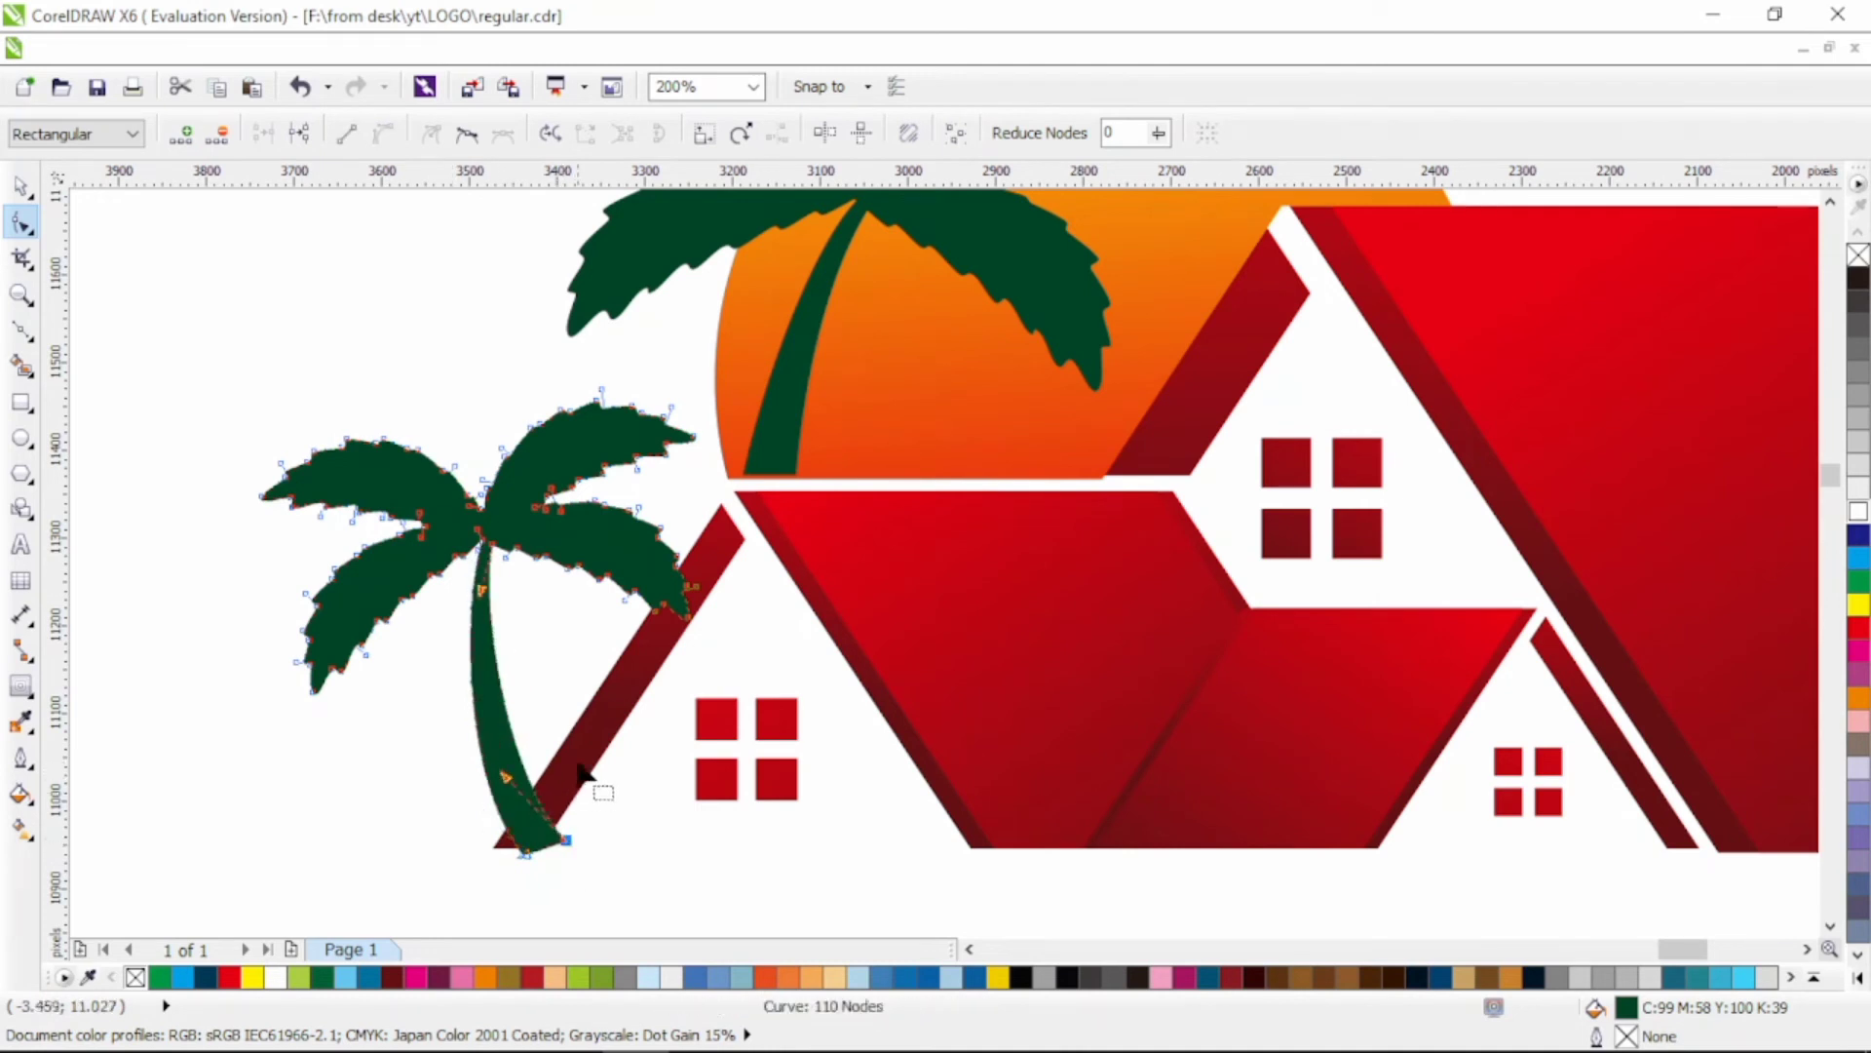
Step: Draw a closed four-sided outline running parallel to the left roof's outer edge, enclosing the overlapping leaf tip and trunk base
left_click(23, 332)
left_click(78, 330)
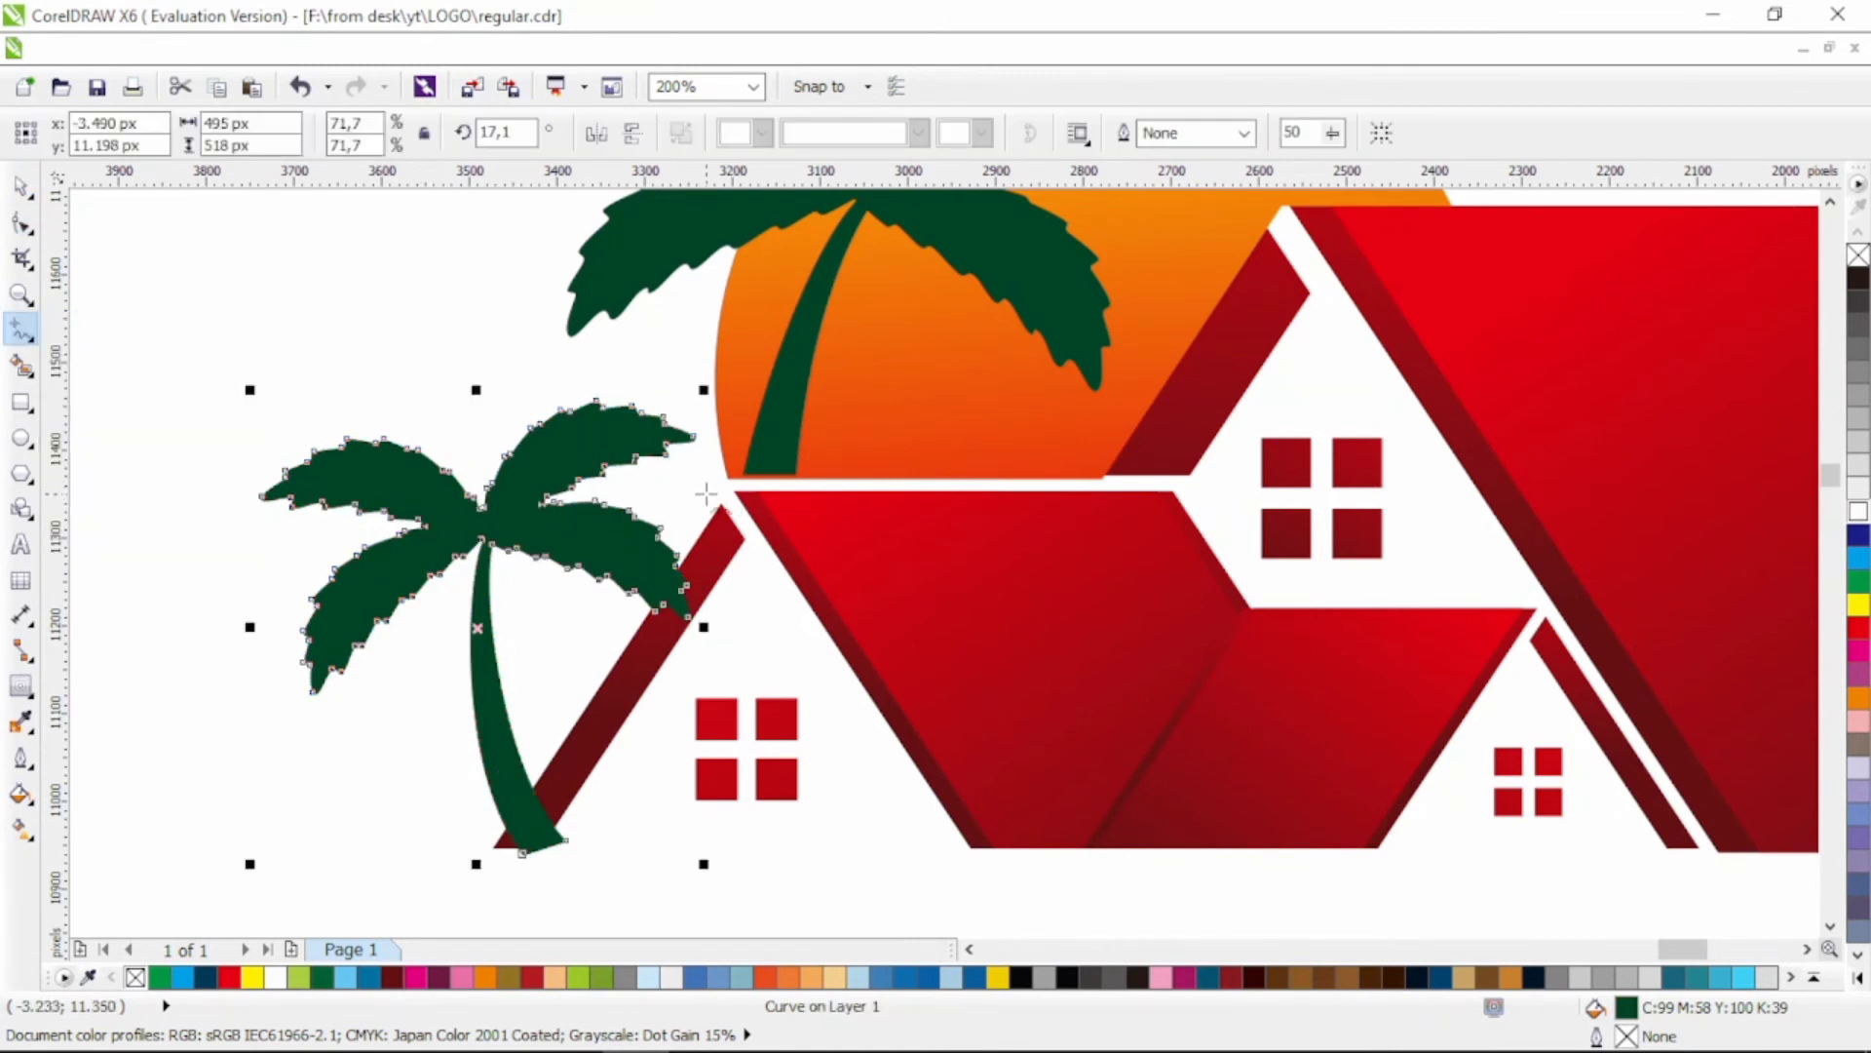
left_click(711, 495)
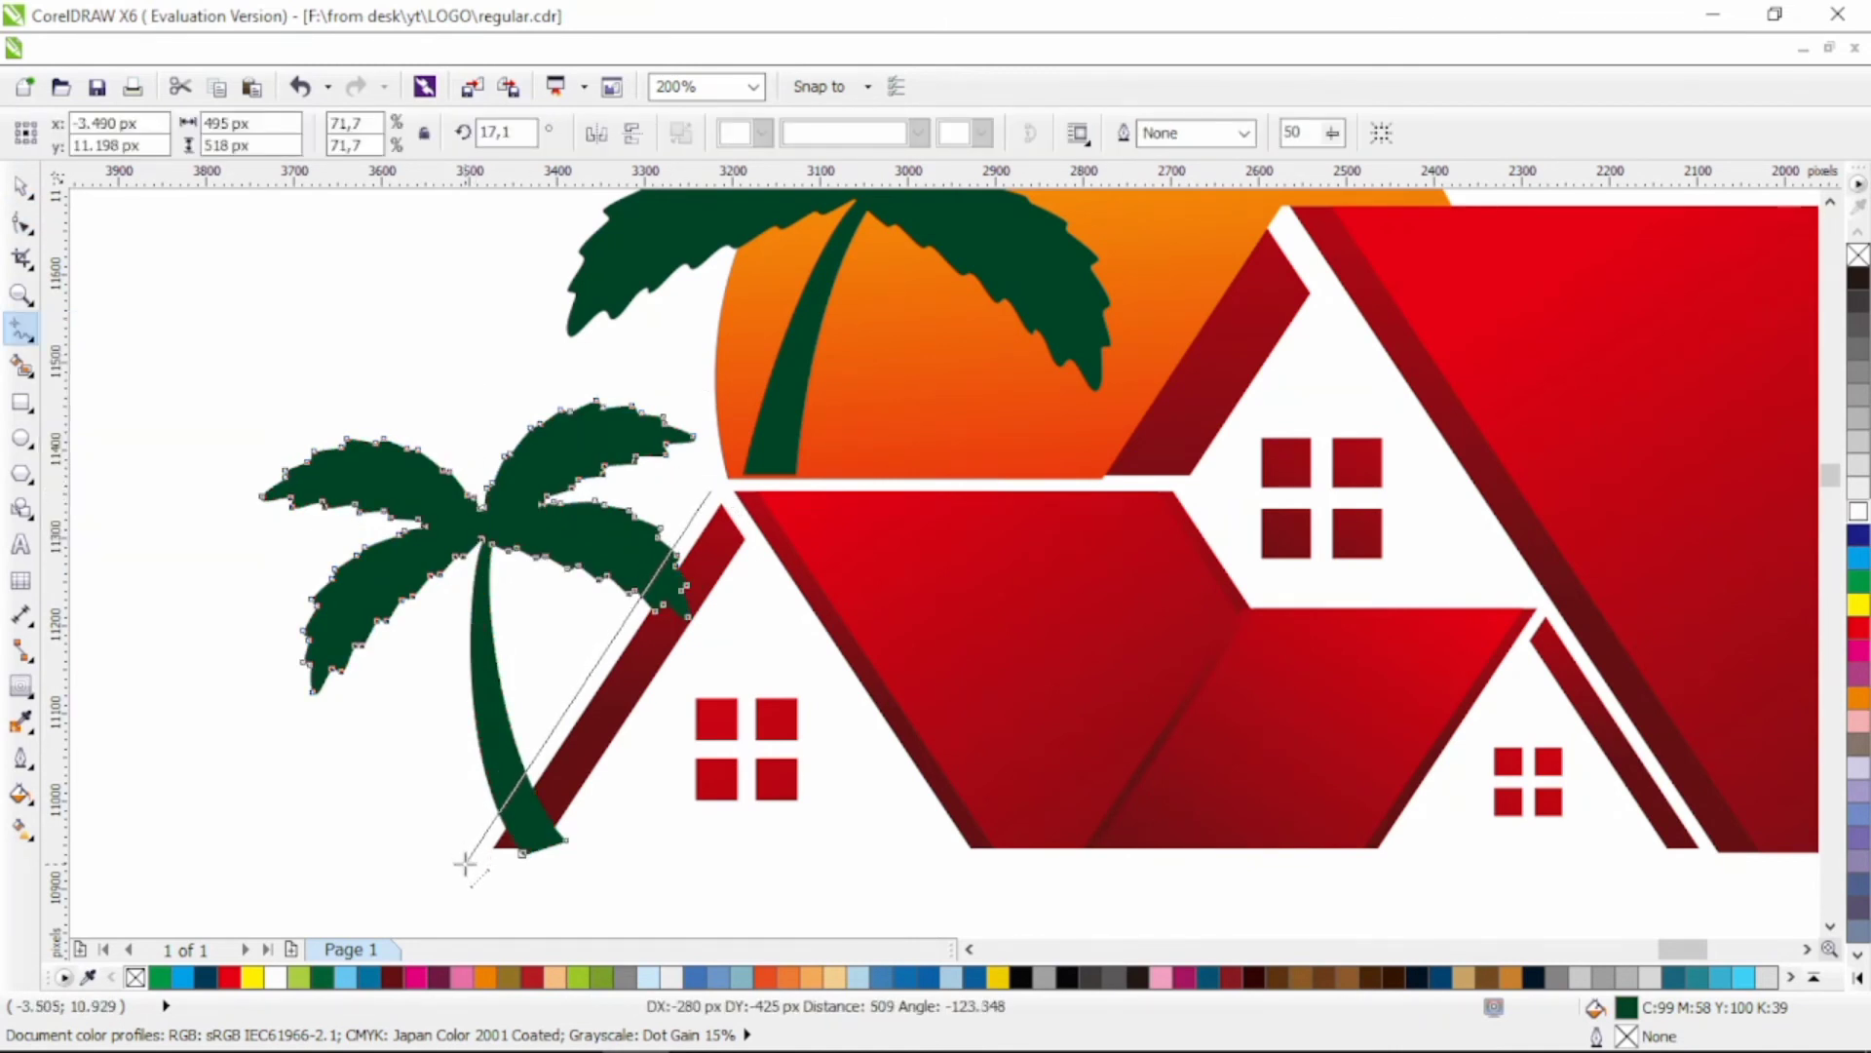
left_click(465, 864)
left_click(669, 898)
left_click(798, 675)
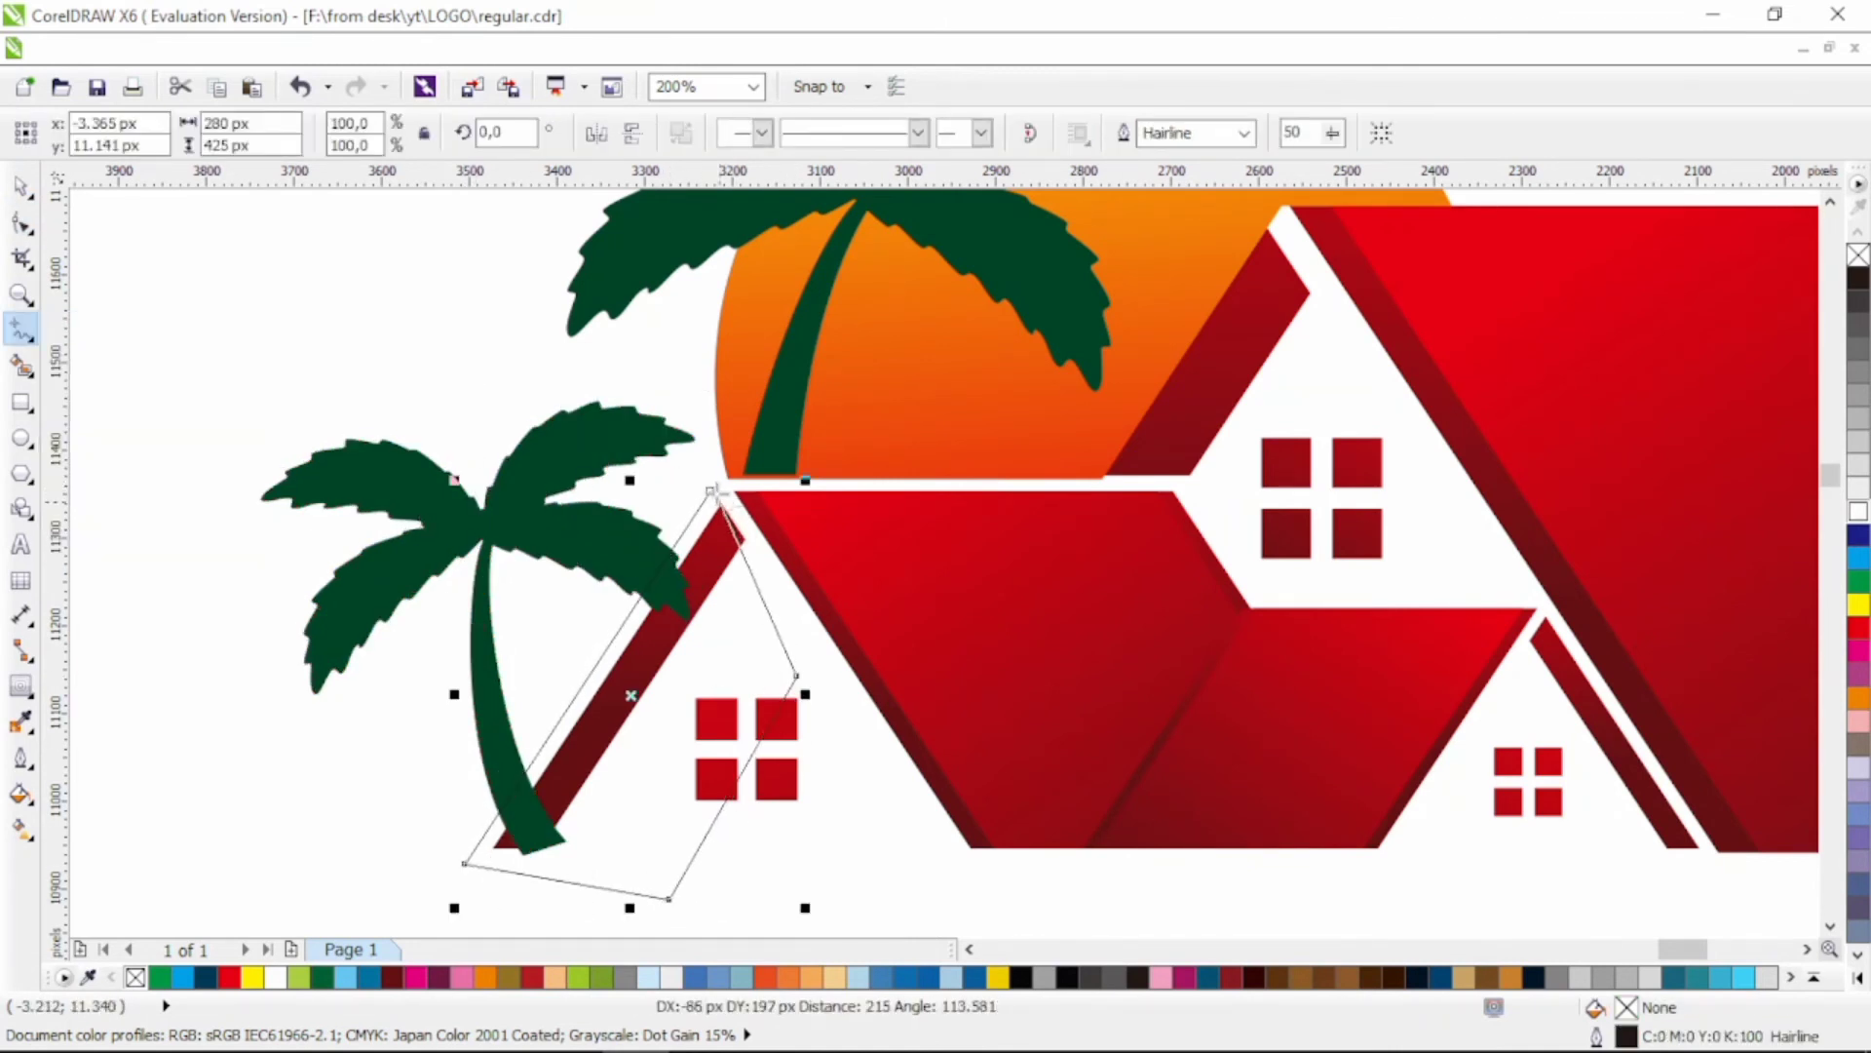
Step: Trim the small palm with the four-sided outline, and delete the outline
left_click(21, 185)
left_click(463, 491, "shift")
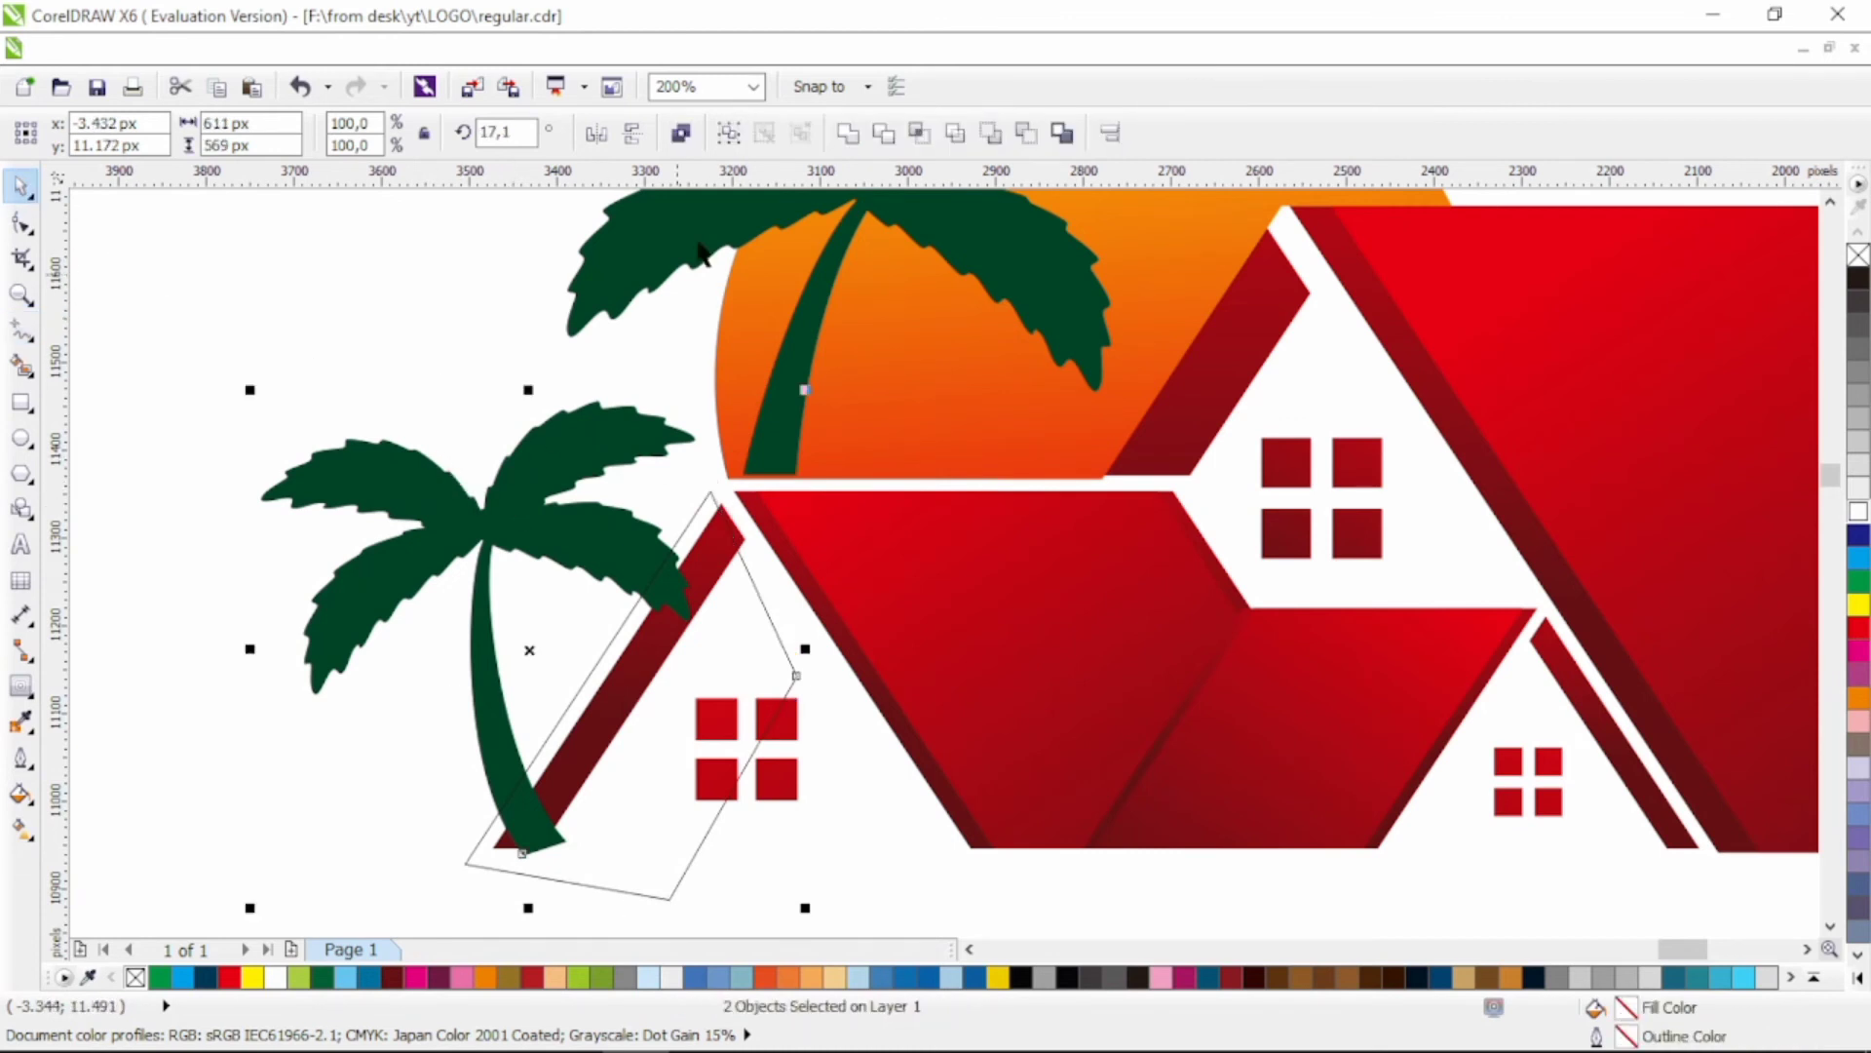
left_click(874, 139)
key("Delete")
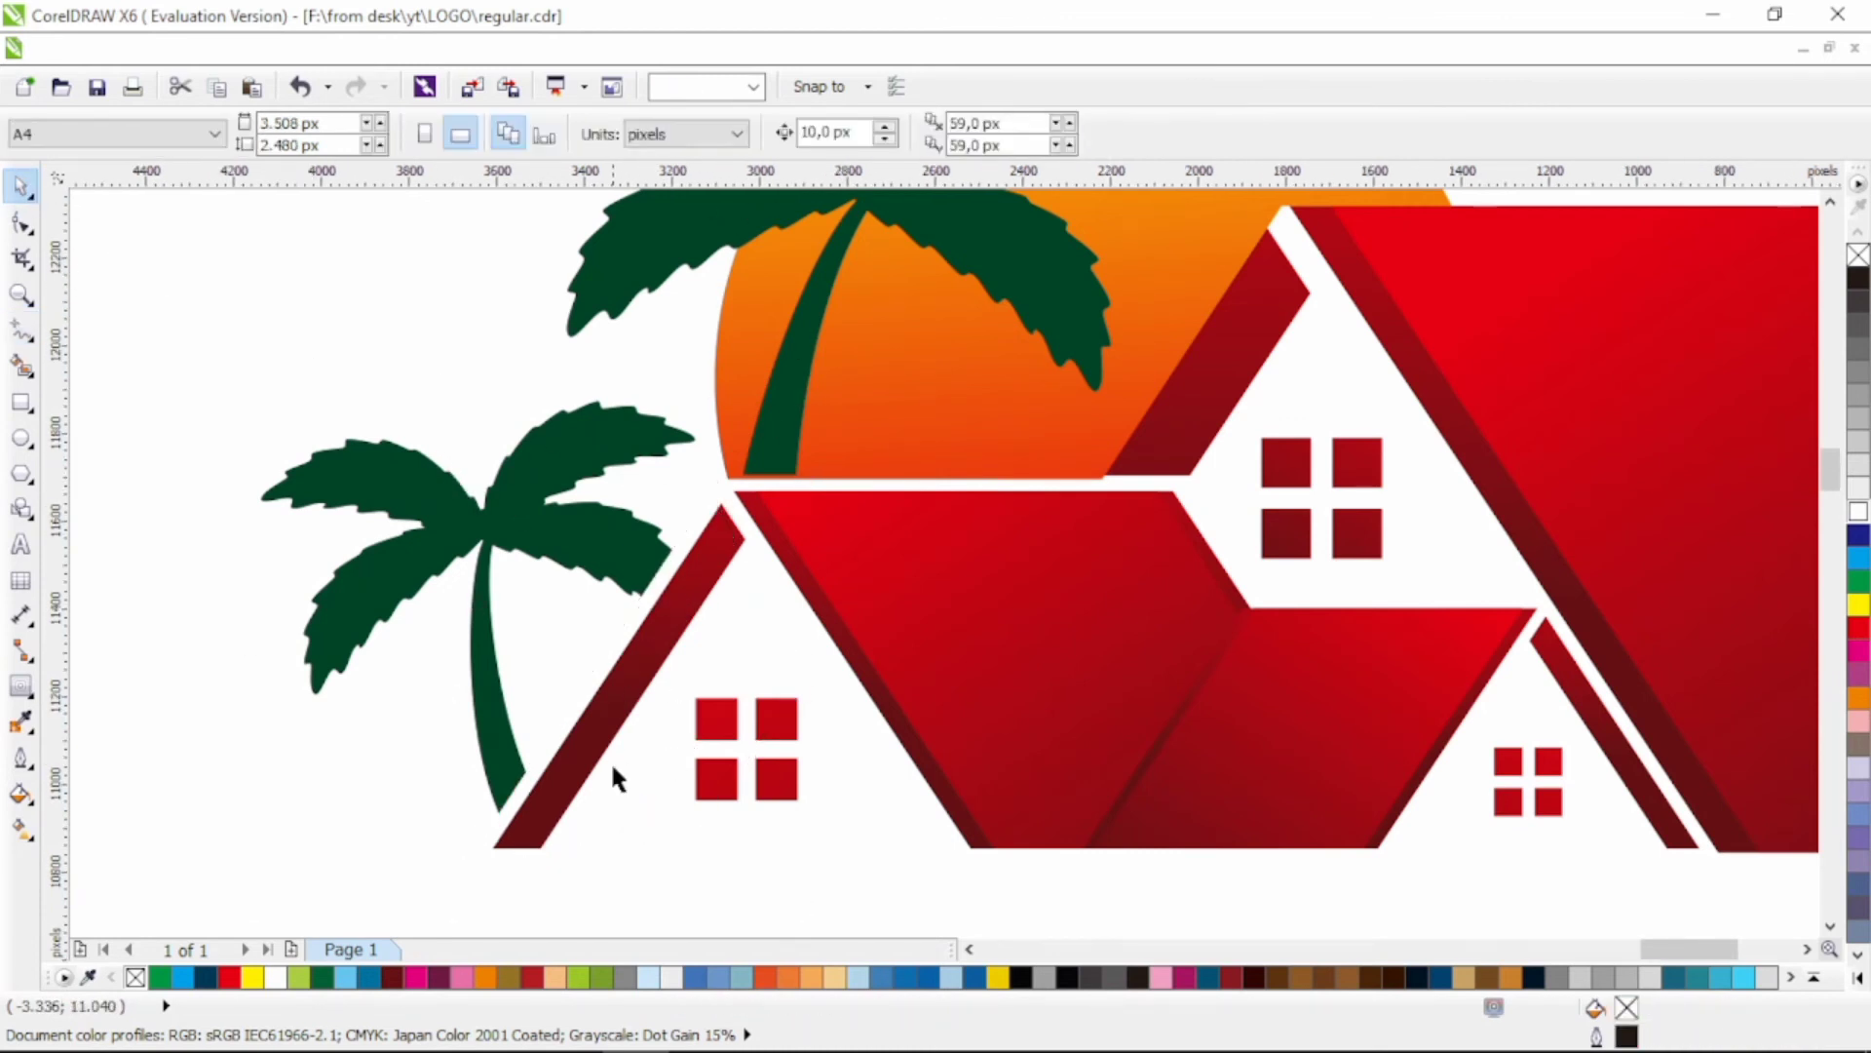
Step: Copy the large palm onto the right end of the large roof and mirror the copy horizontally
scroll(610, 760, "down", 2)
scroll(953, 526, "right", 3)
left_click_drag(659, 493, 1408, 561)
right_click(1408, 562)
left_click(596, 132)
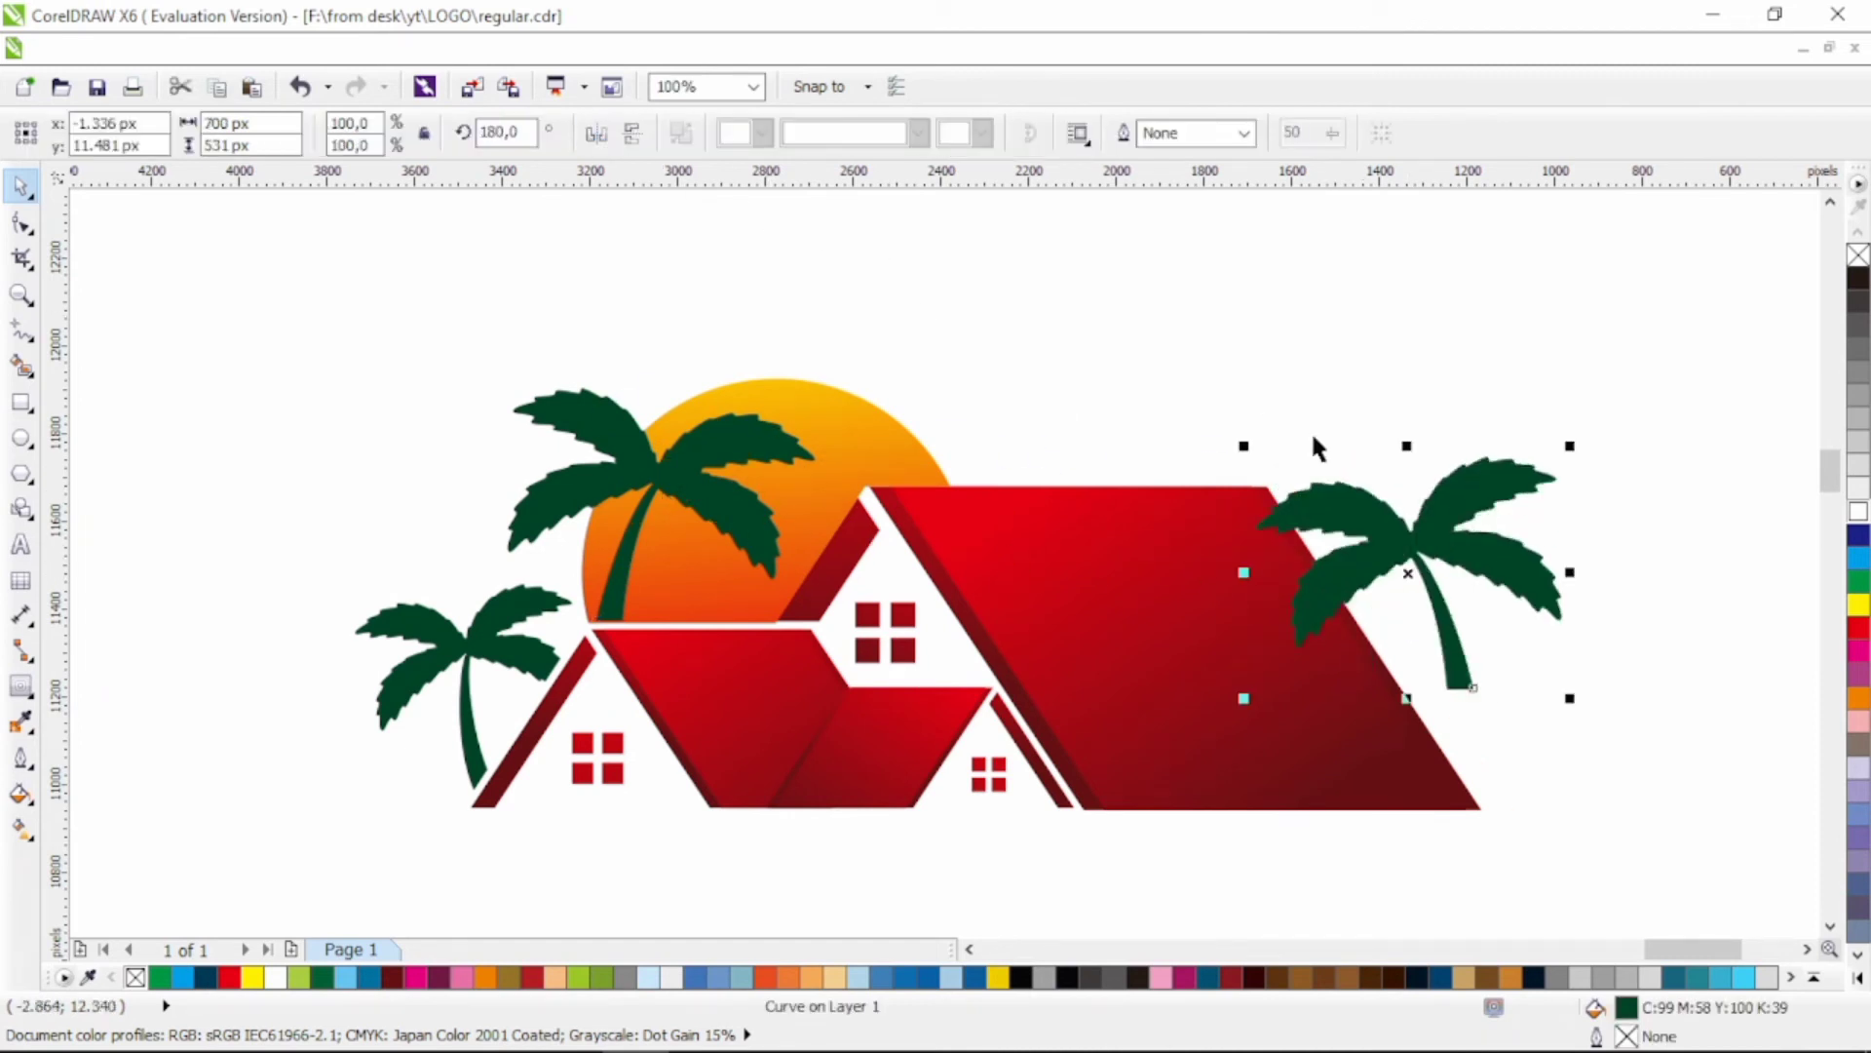
Step: Rotate the mirrored palm to about 167.8° and place it lower, behind the right slope of the large roof
left_click(1427, 529)
left_click_drag(1566, 452, 1588, 488)
left_click_drag(1486, 544, 1459, 578)
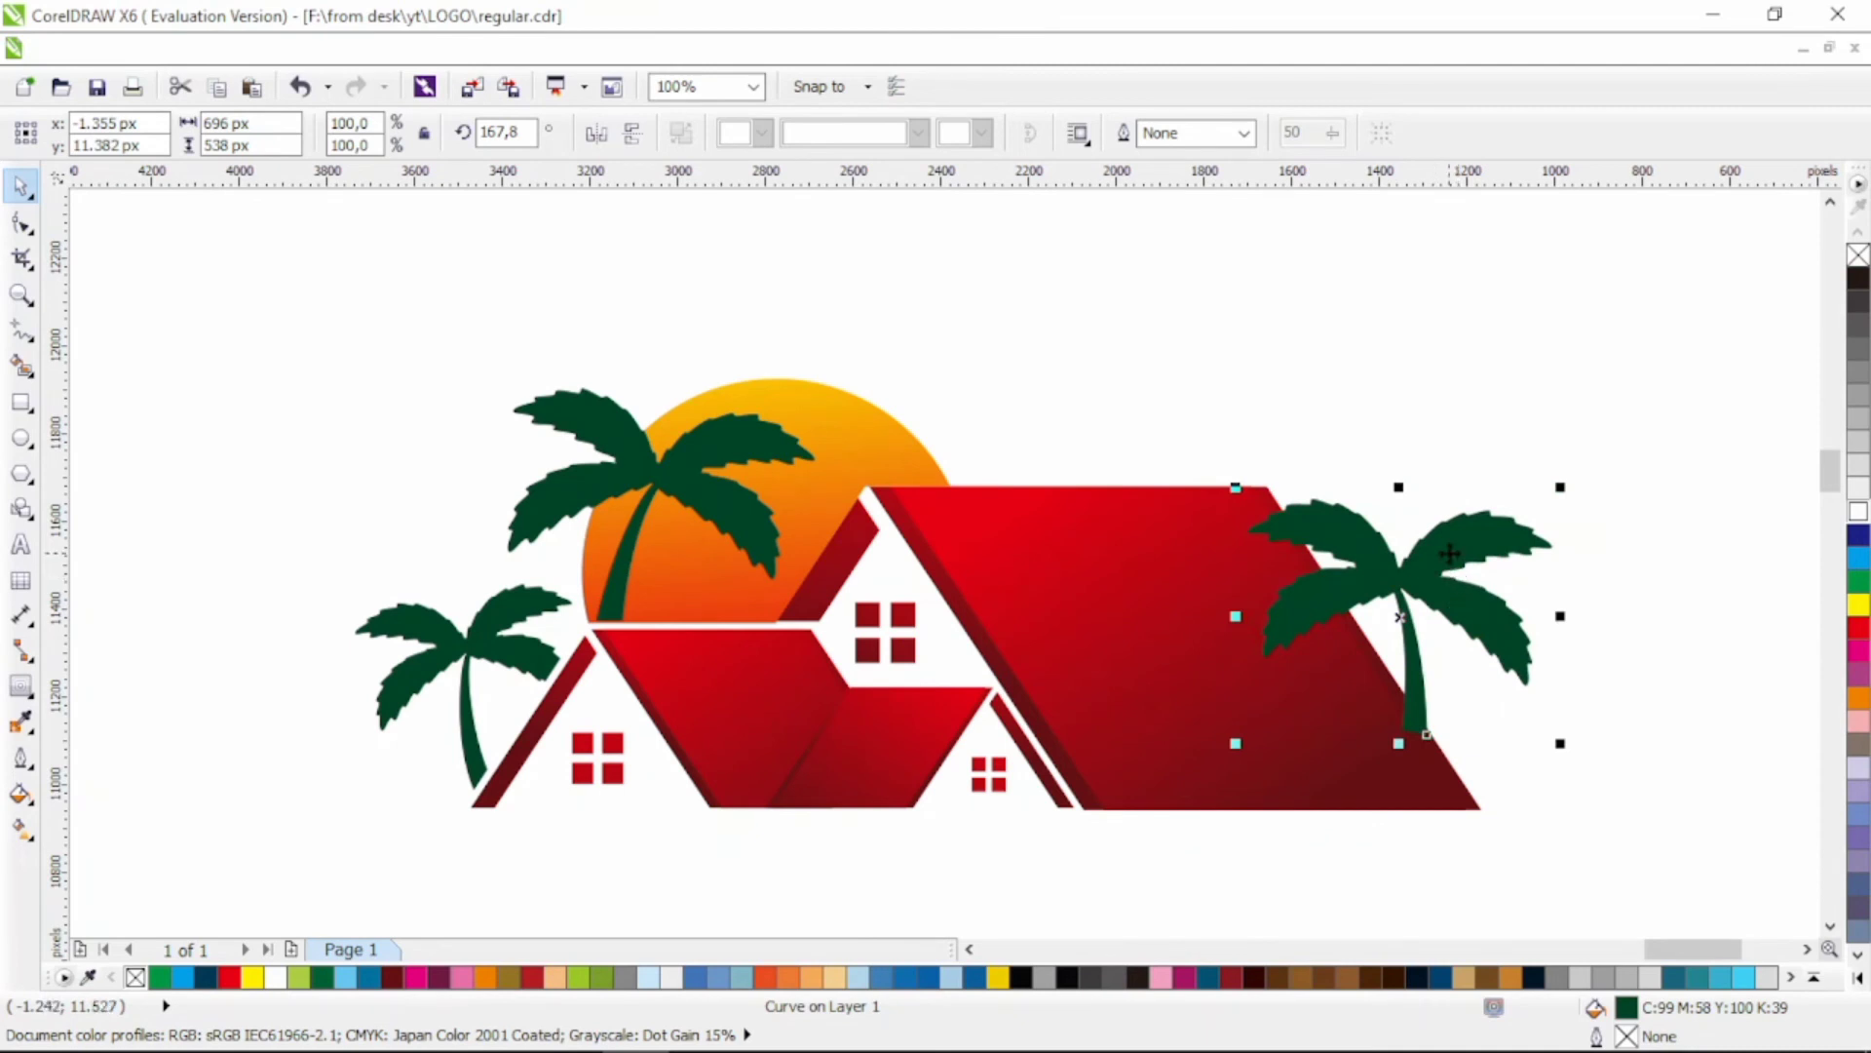
left_click(1487, 394)
scroll(1487, 394, "down", 2)
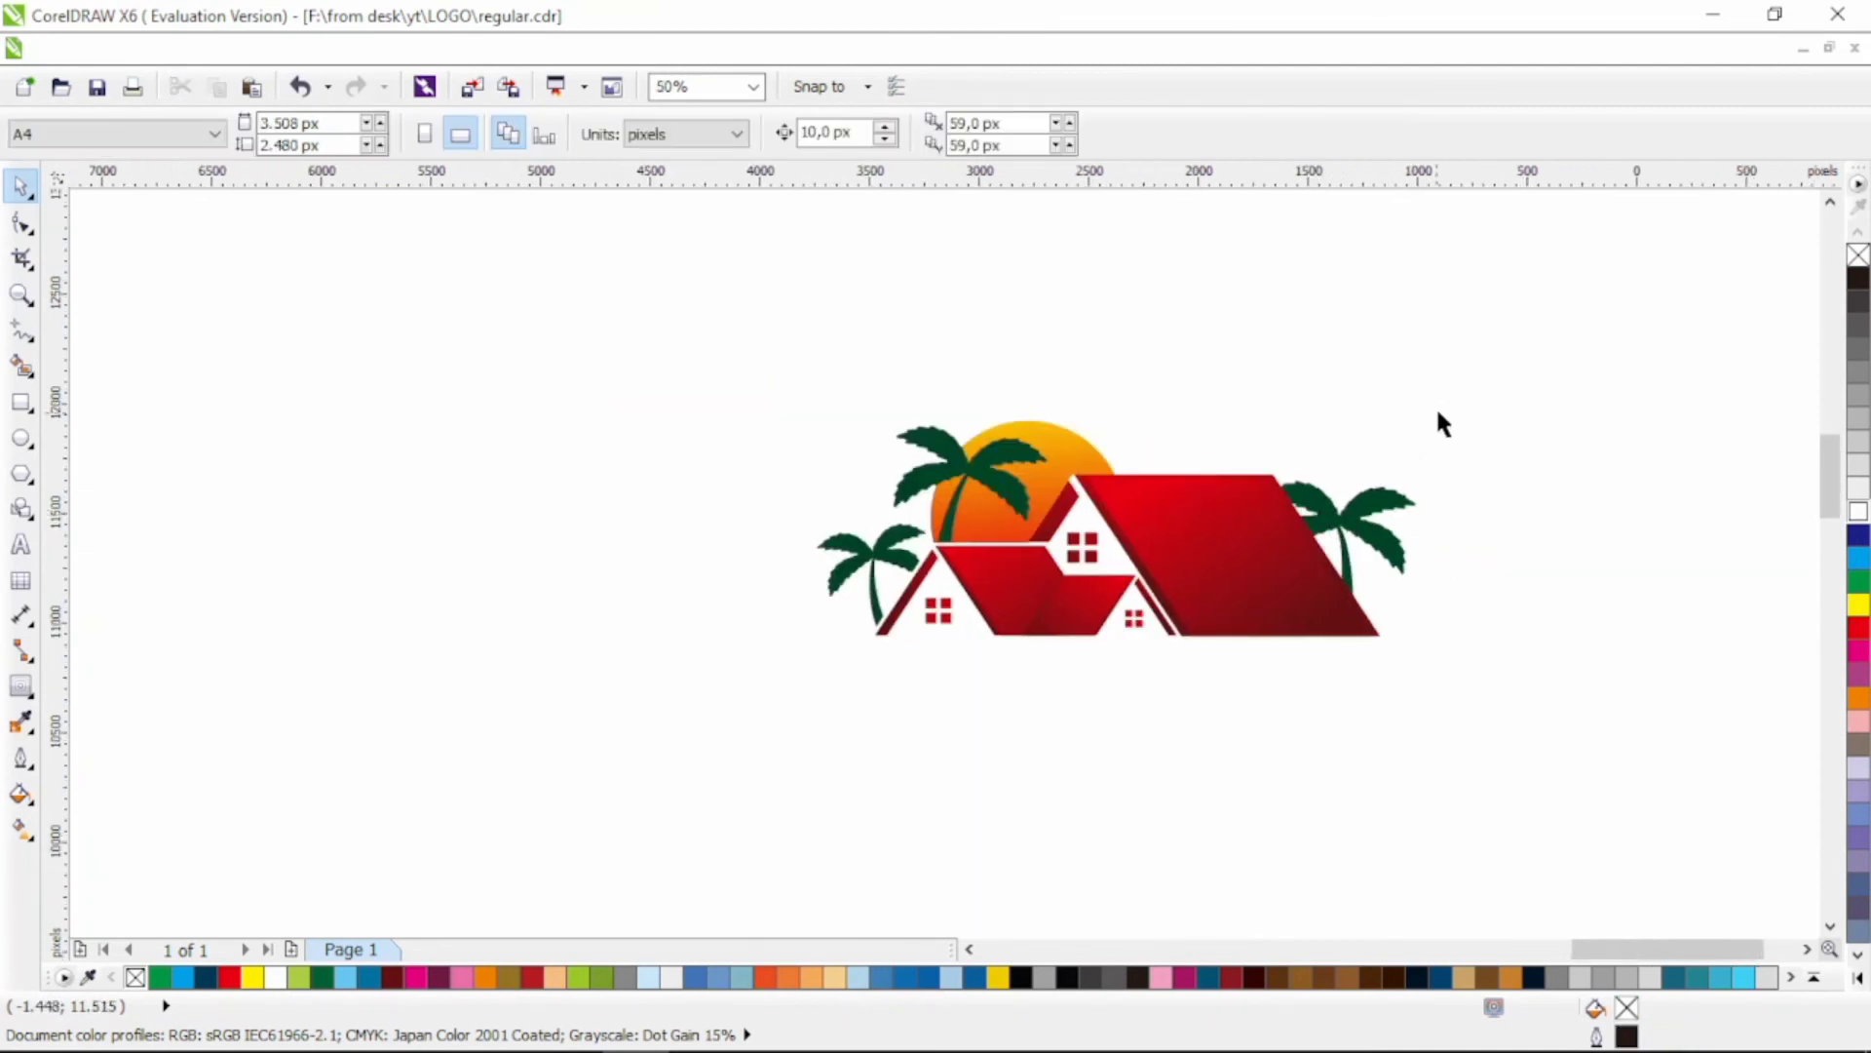
Step: Resize the whole artwork, shift it left on the page, and group all its objects
left_click_drag(664, 771, 666, 771)
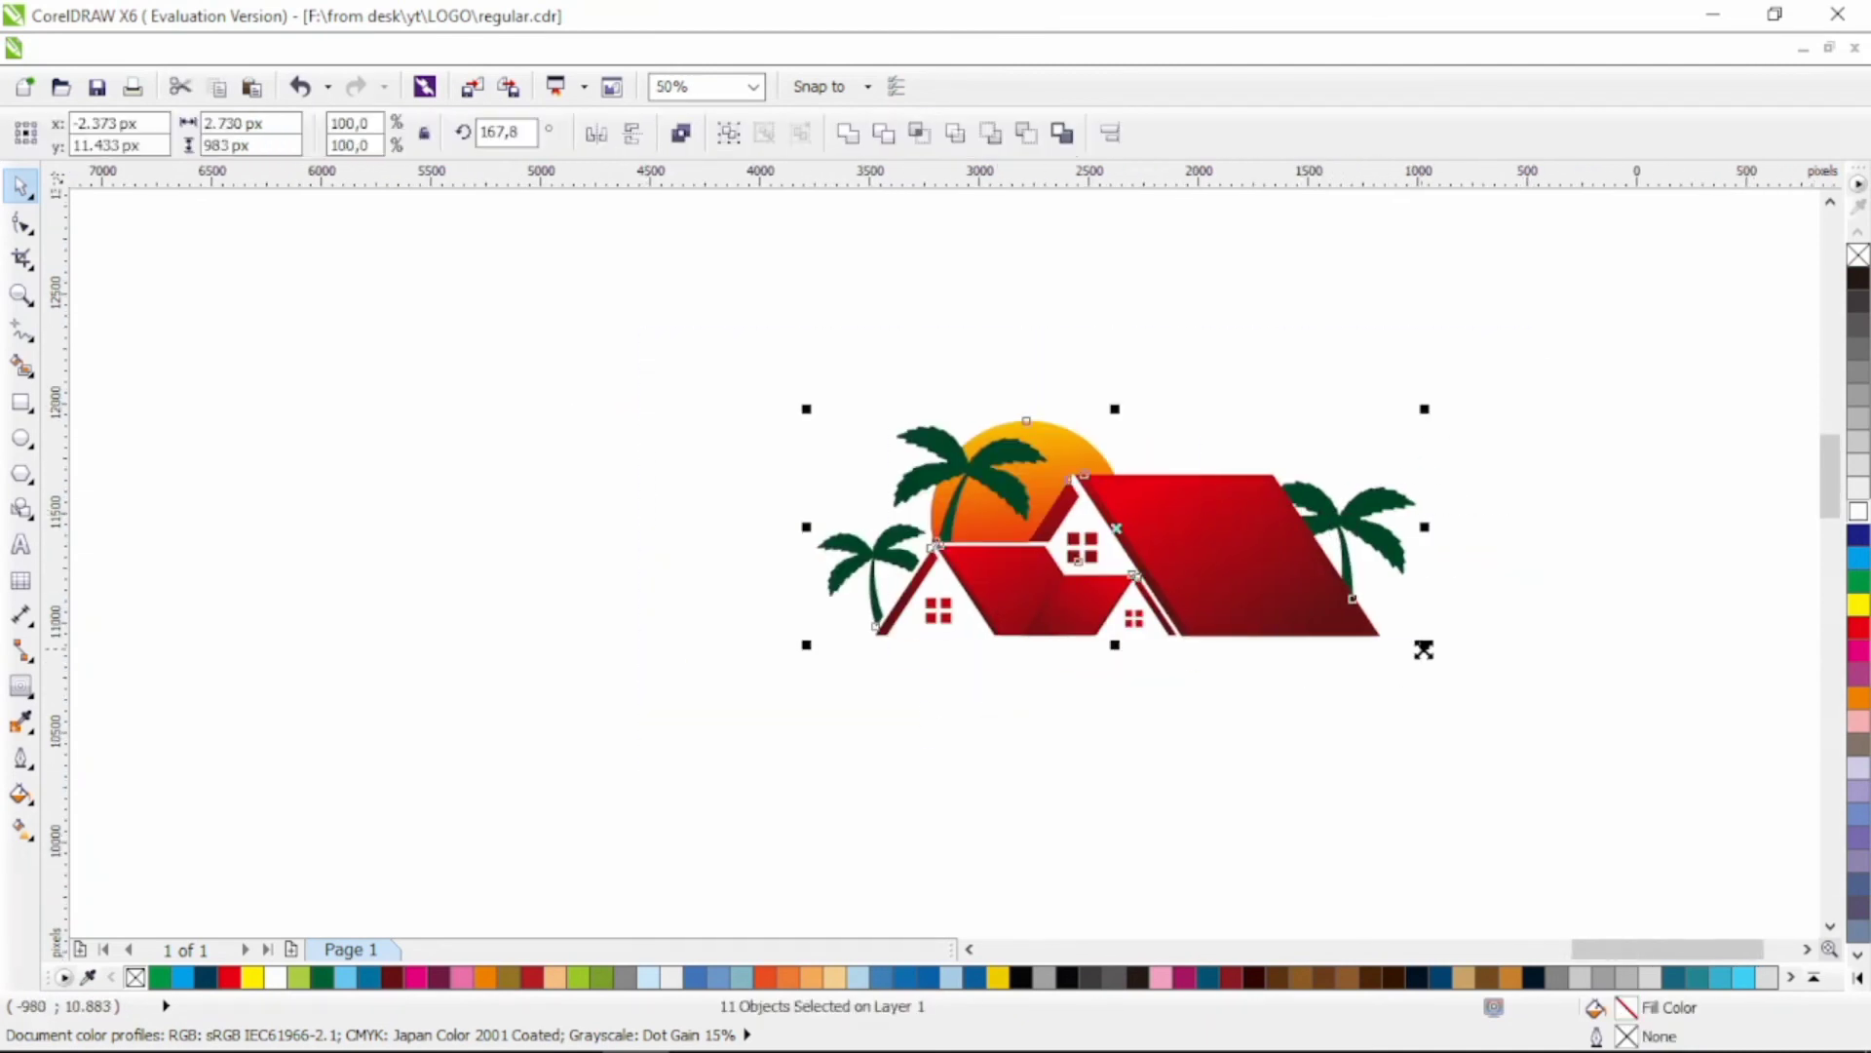
left_click_drag(1424, 649, 1384, 633)
left_click_drag(1226, 526, 1133, 513)
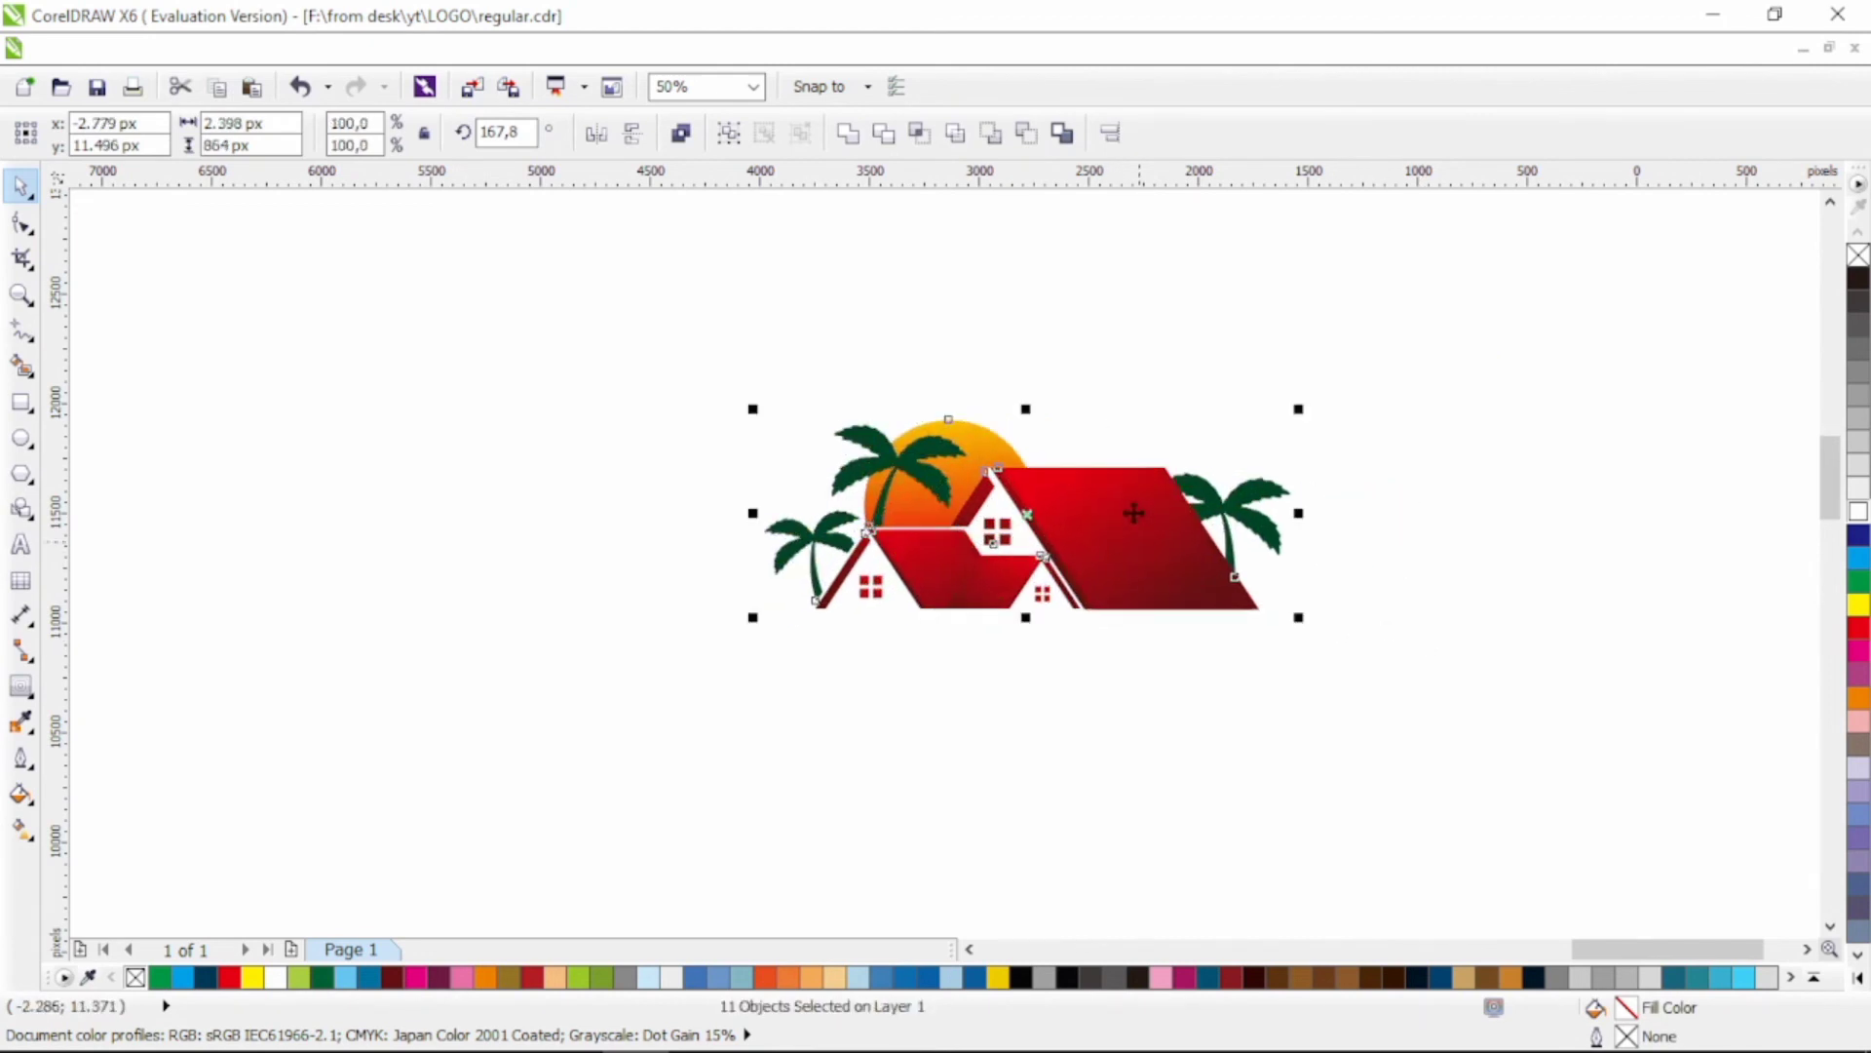
left_click(729, 132)
left_click_drag(1298, 408, 1338, 391)
left_click(1170, 305)
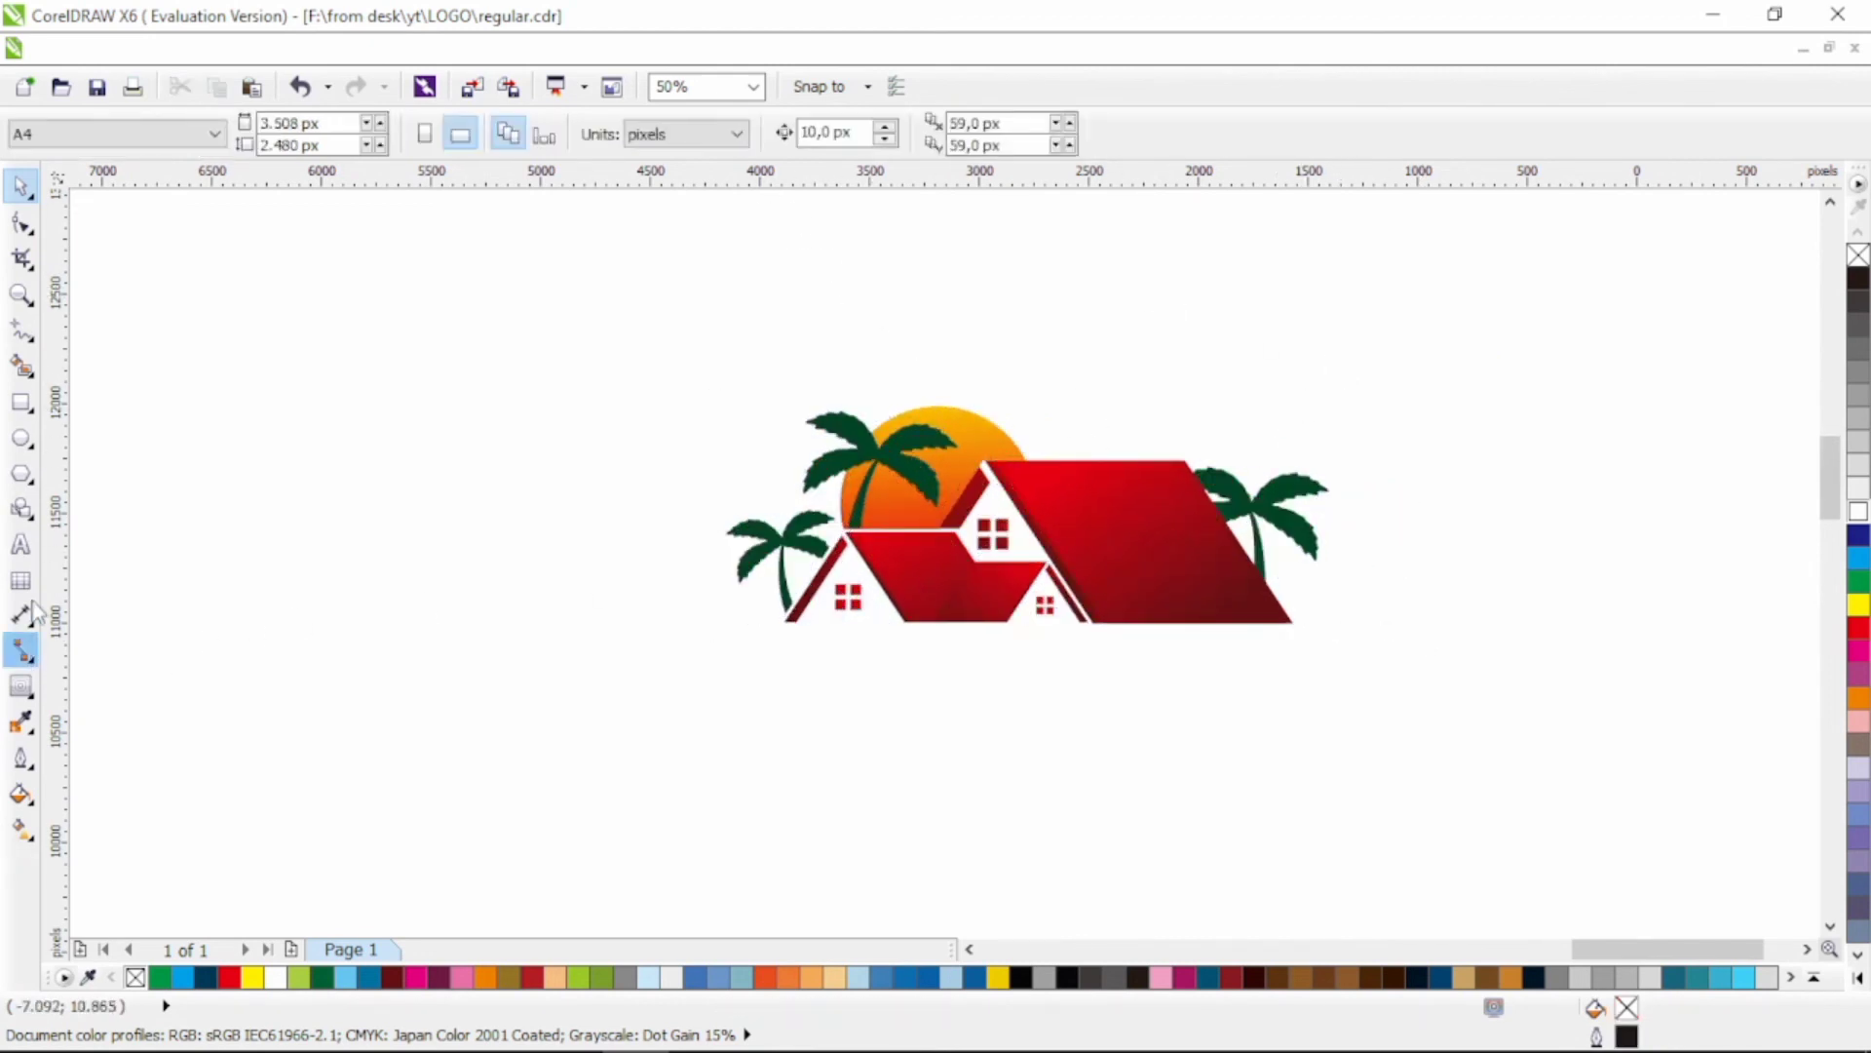
Step: Add the text "REAL ESTATE" below the houses
left_click(20, 546)
left_click(803, 682)
type("RE")
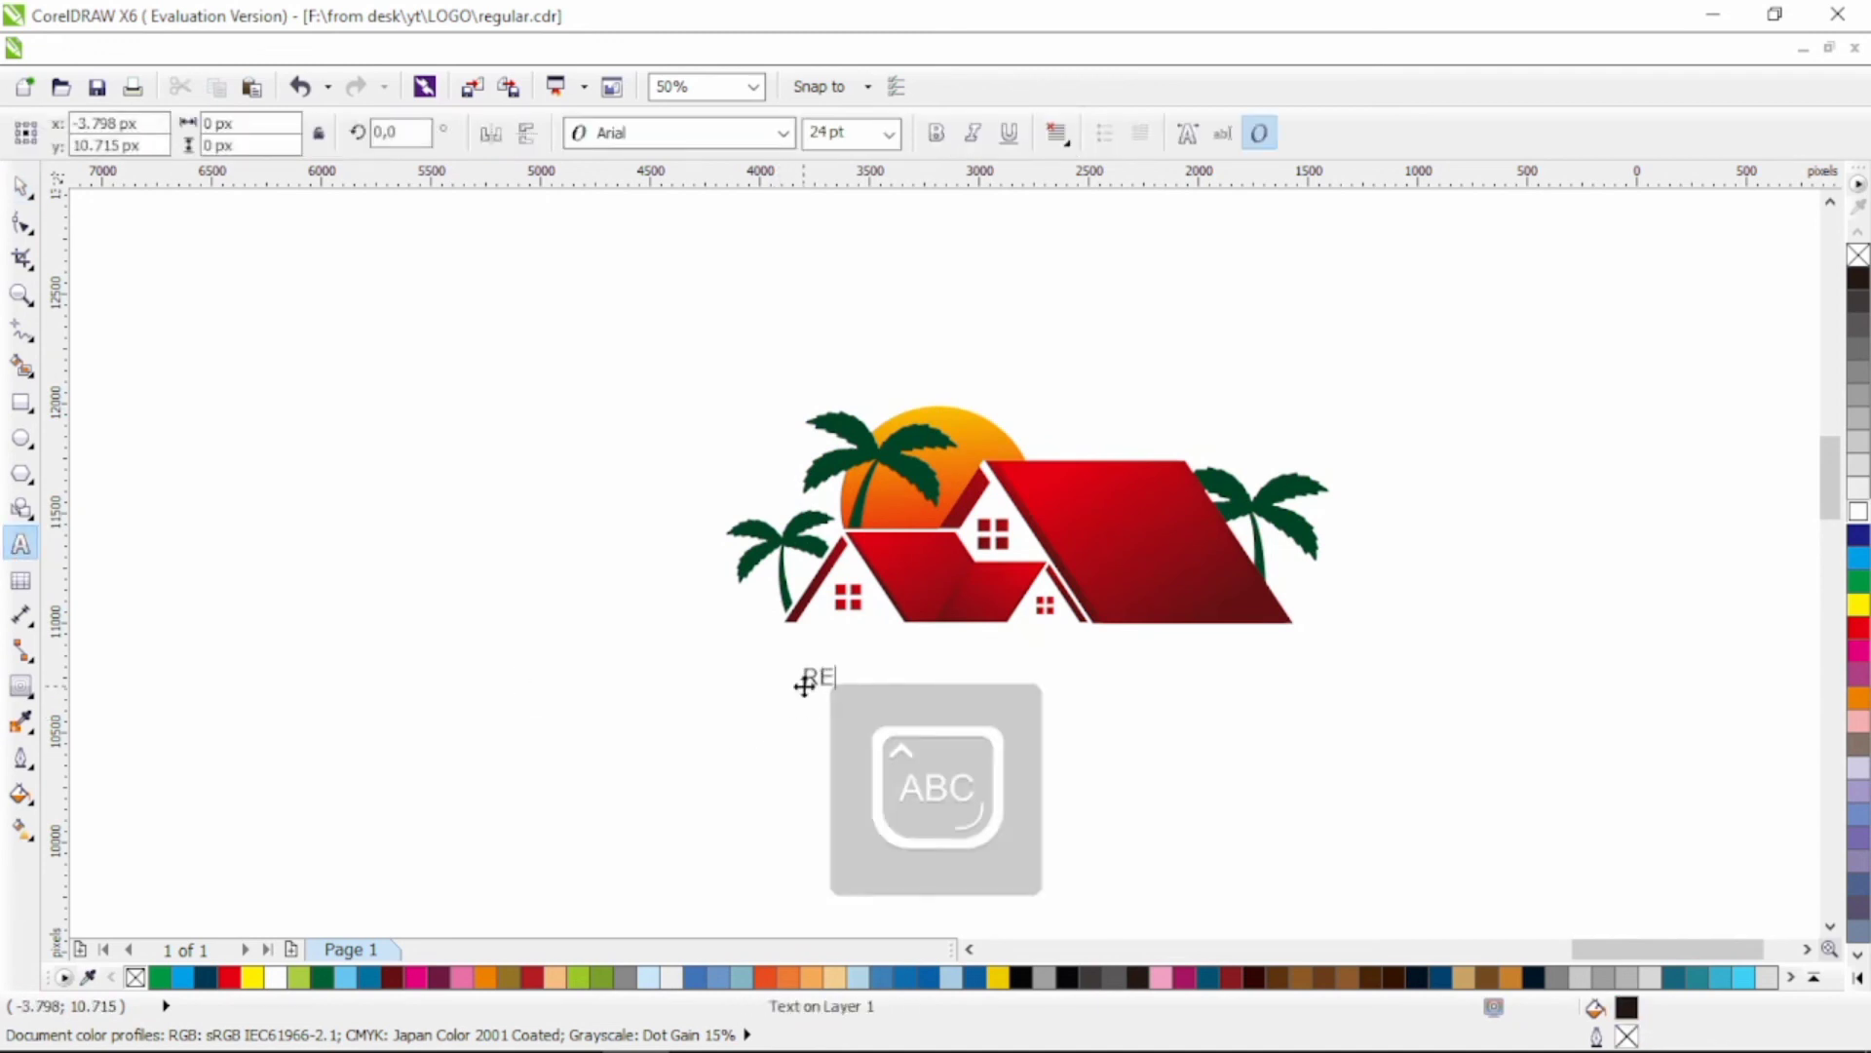
type("AL ESTATE")
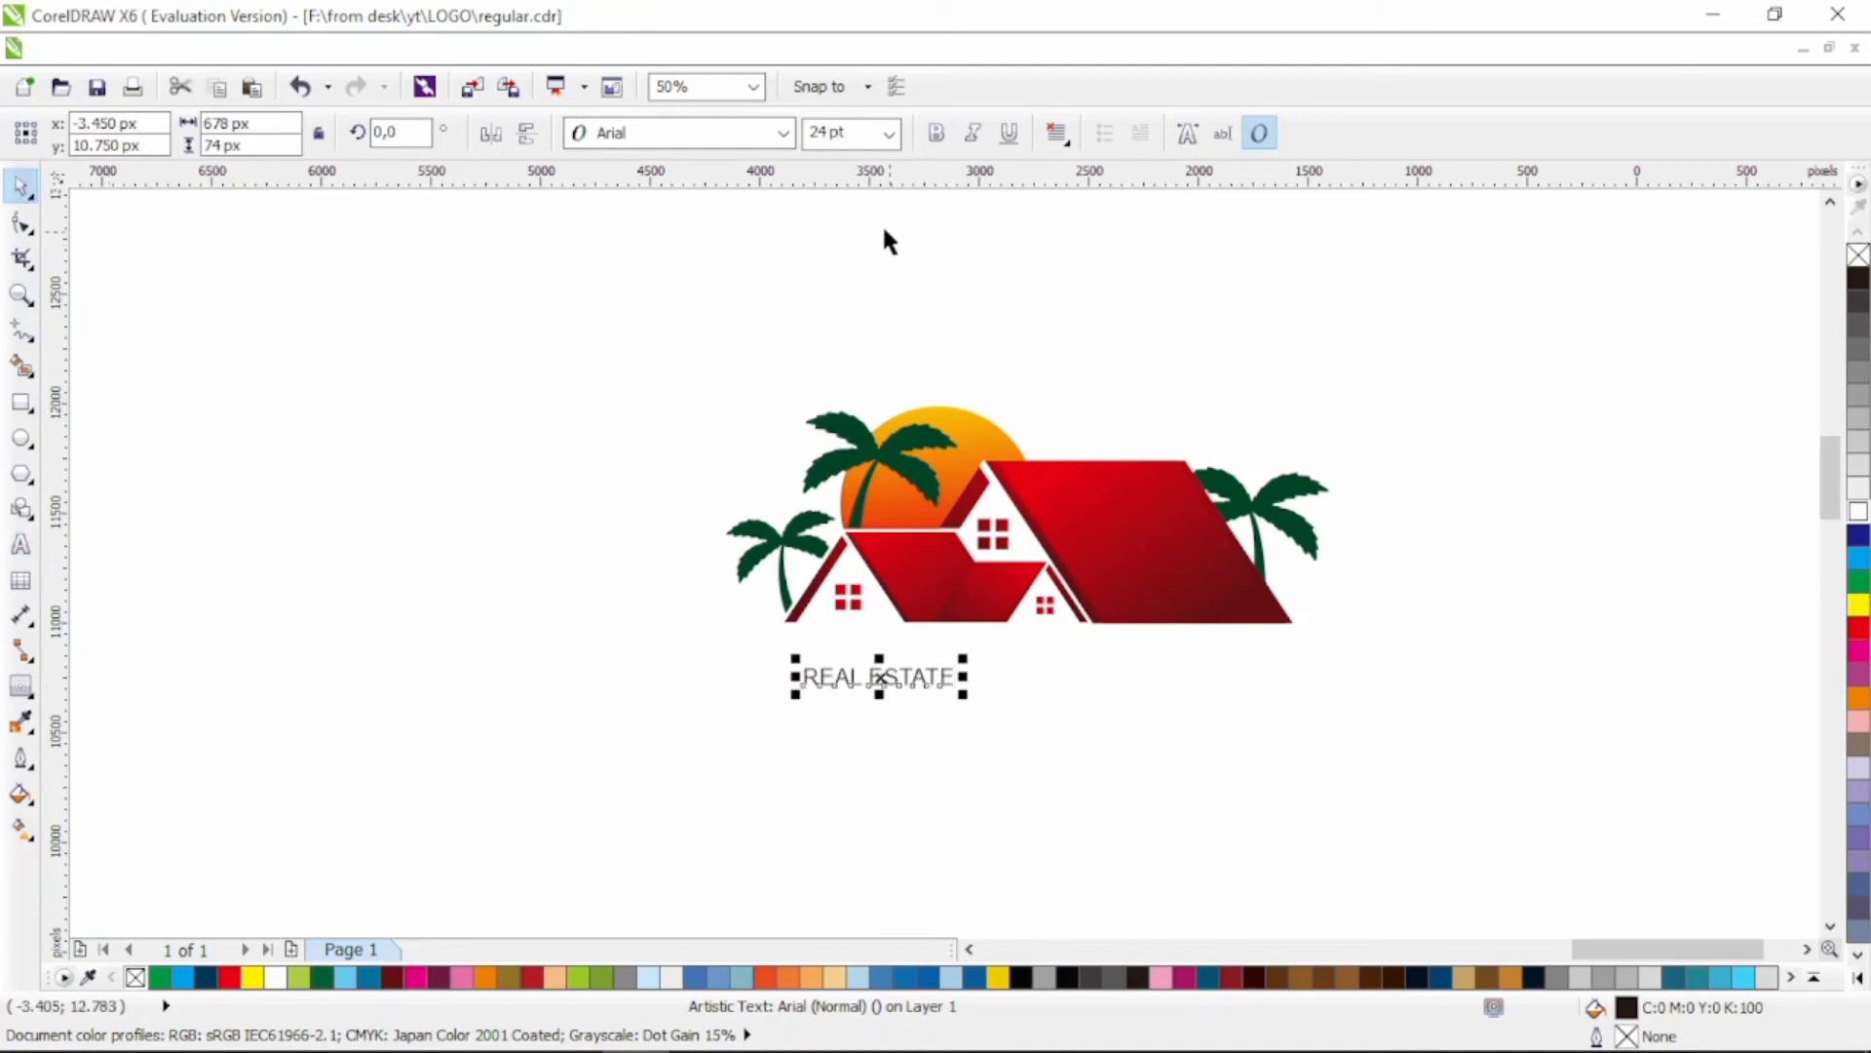
Step: Set the heading in bold Calibri and enlarge it to about 102.4 pt, spanning the width of the houses
left_click(783, 132)
left_click(753, 222)
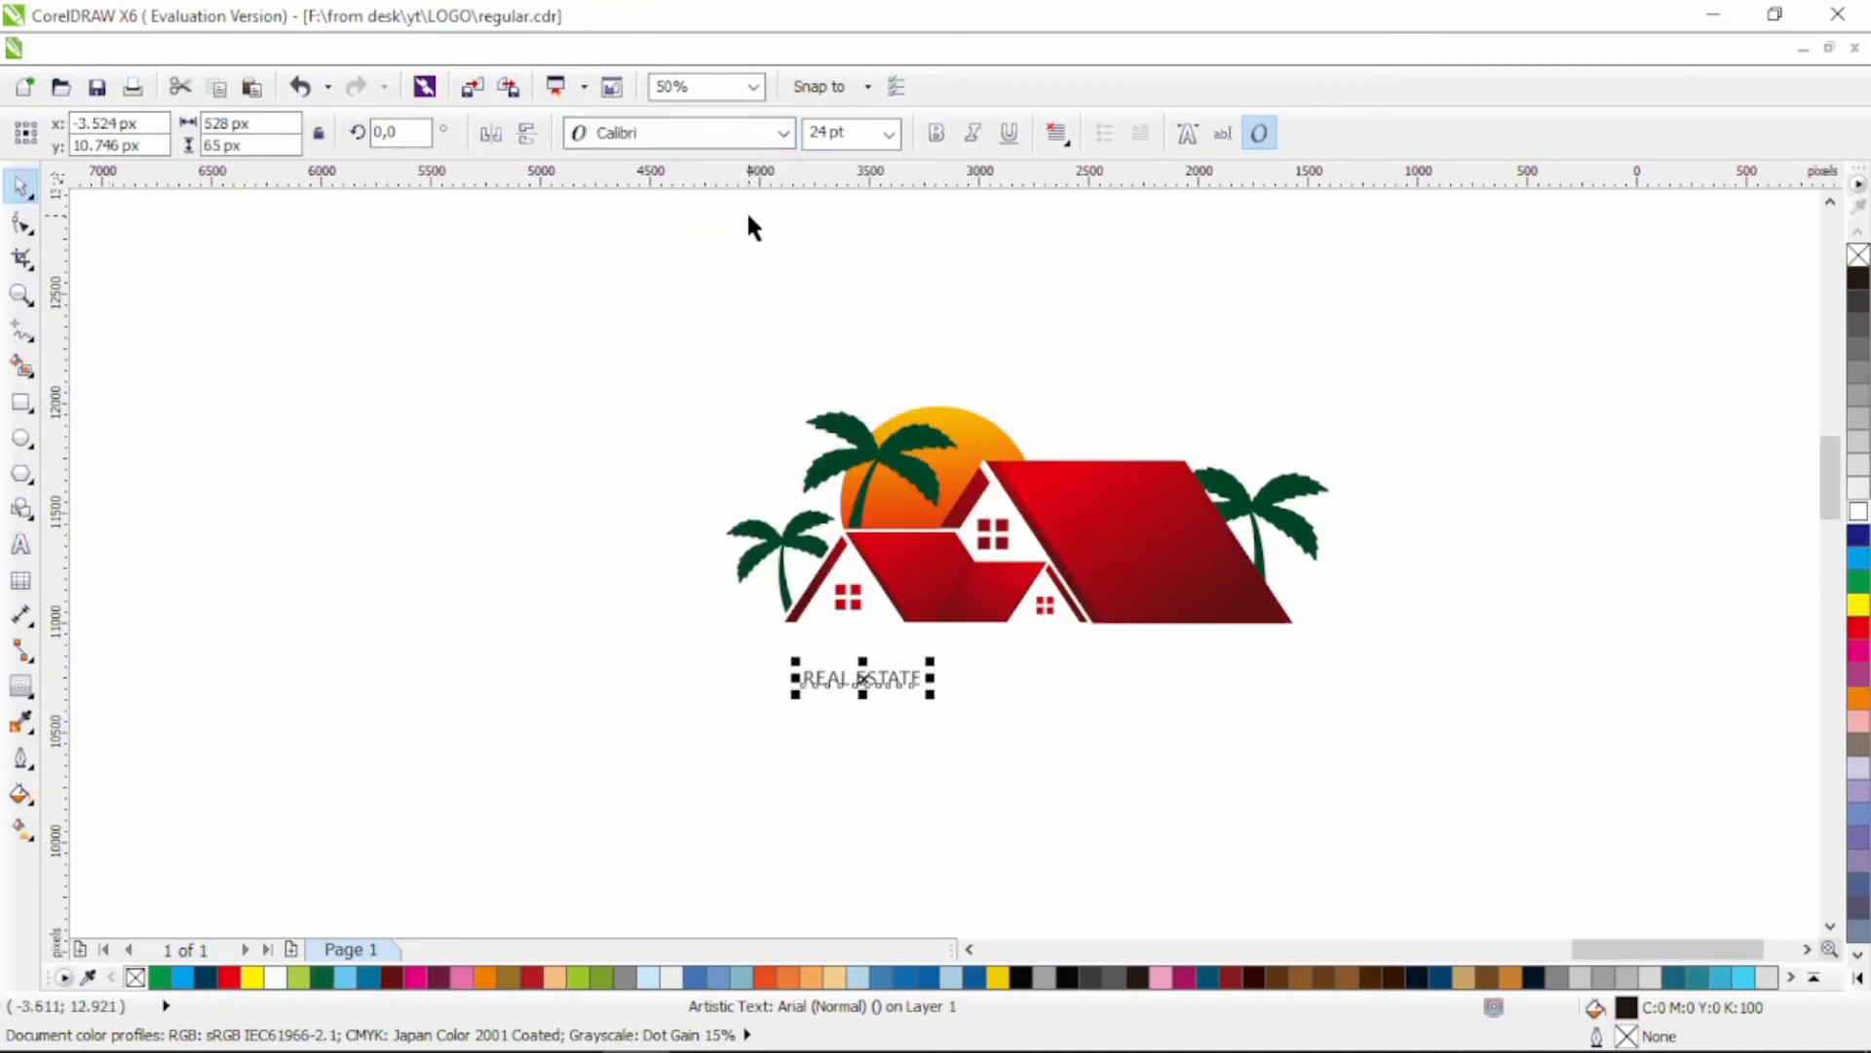
left_click(936, 132)
left_click_drag(933, 694, 1321, 810)
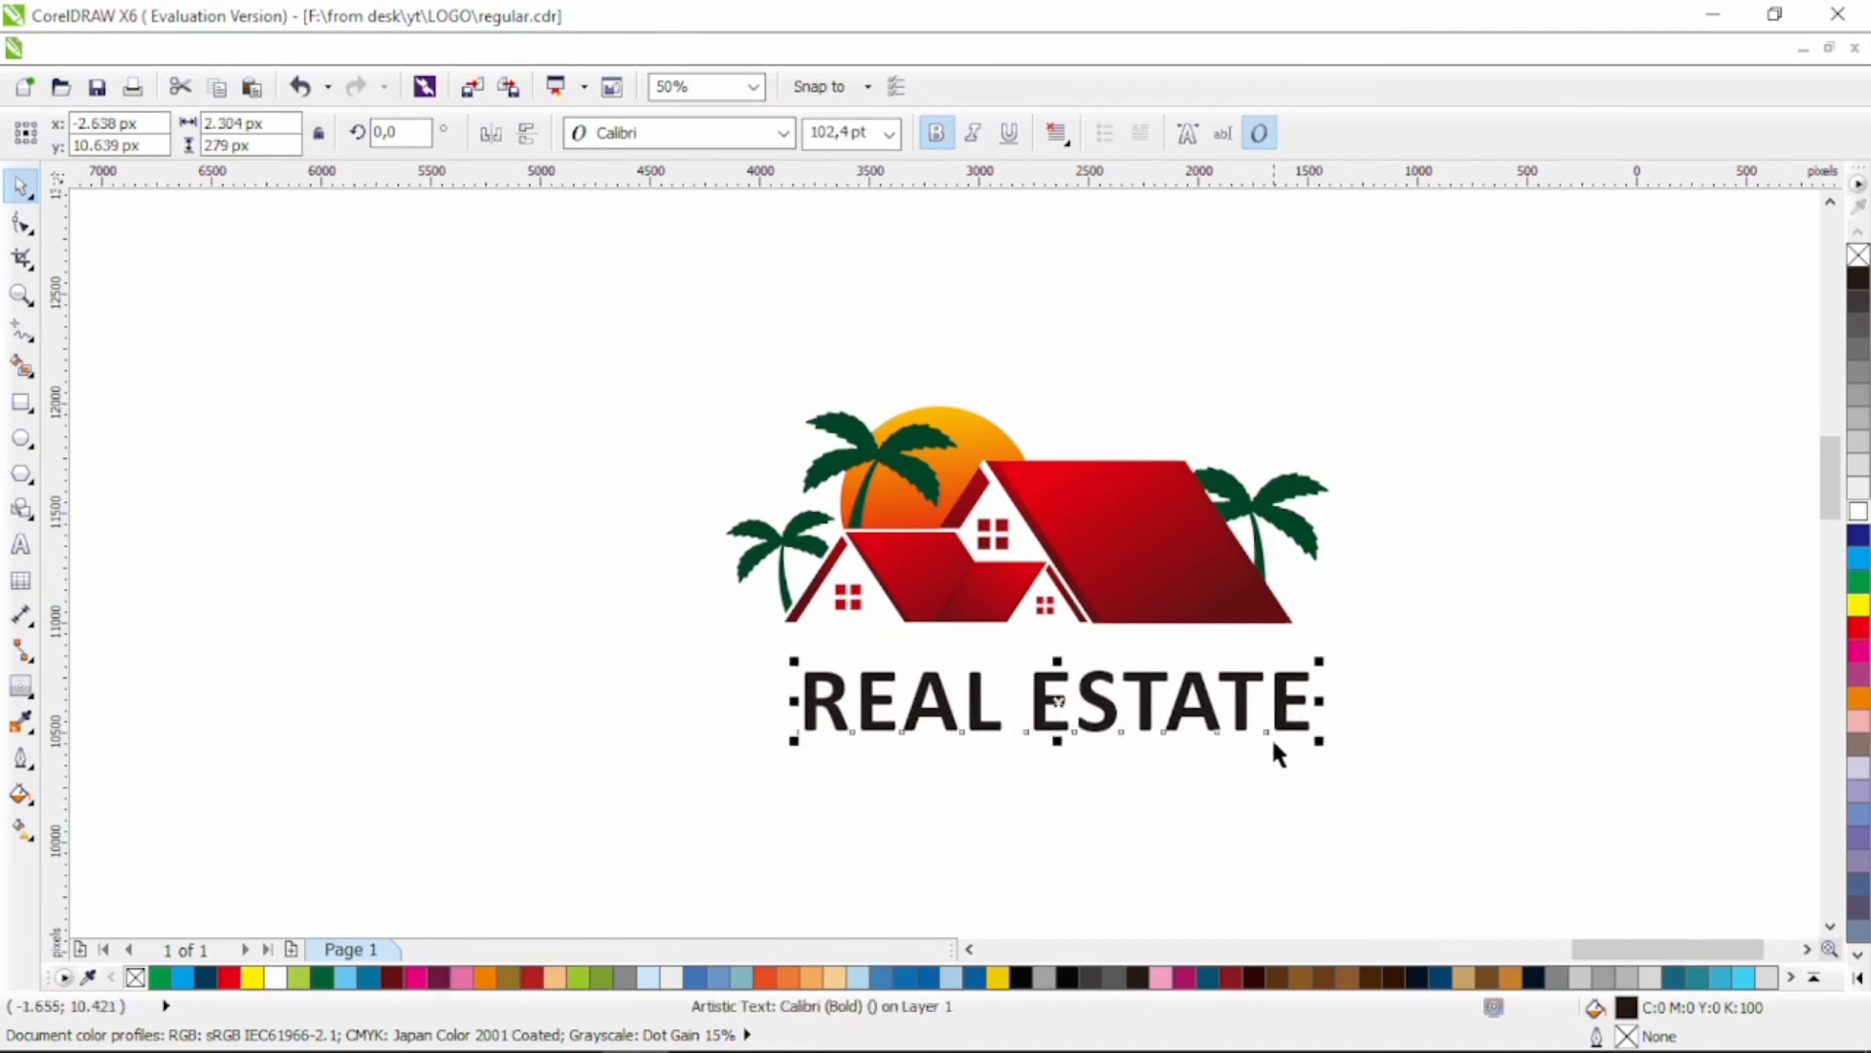
Step: Shrink the artwork slightly and reduce the heading to about 89.9 pt, widening its letter spacing to span about 2580 px
left_click_drag(1324, 746, 1298, 623)
left_click(29, 237)
left_click(20, 185)
Step: Duplicate the heading just below itself and replace the copy's text with "HOUSING"
left_click_drag(1293, 692, 1235, 717)
double_click(1221, 726)
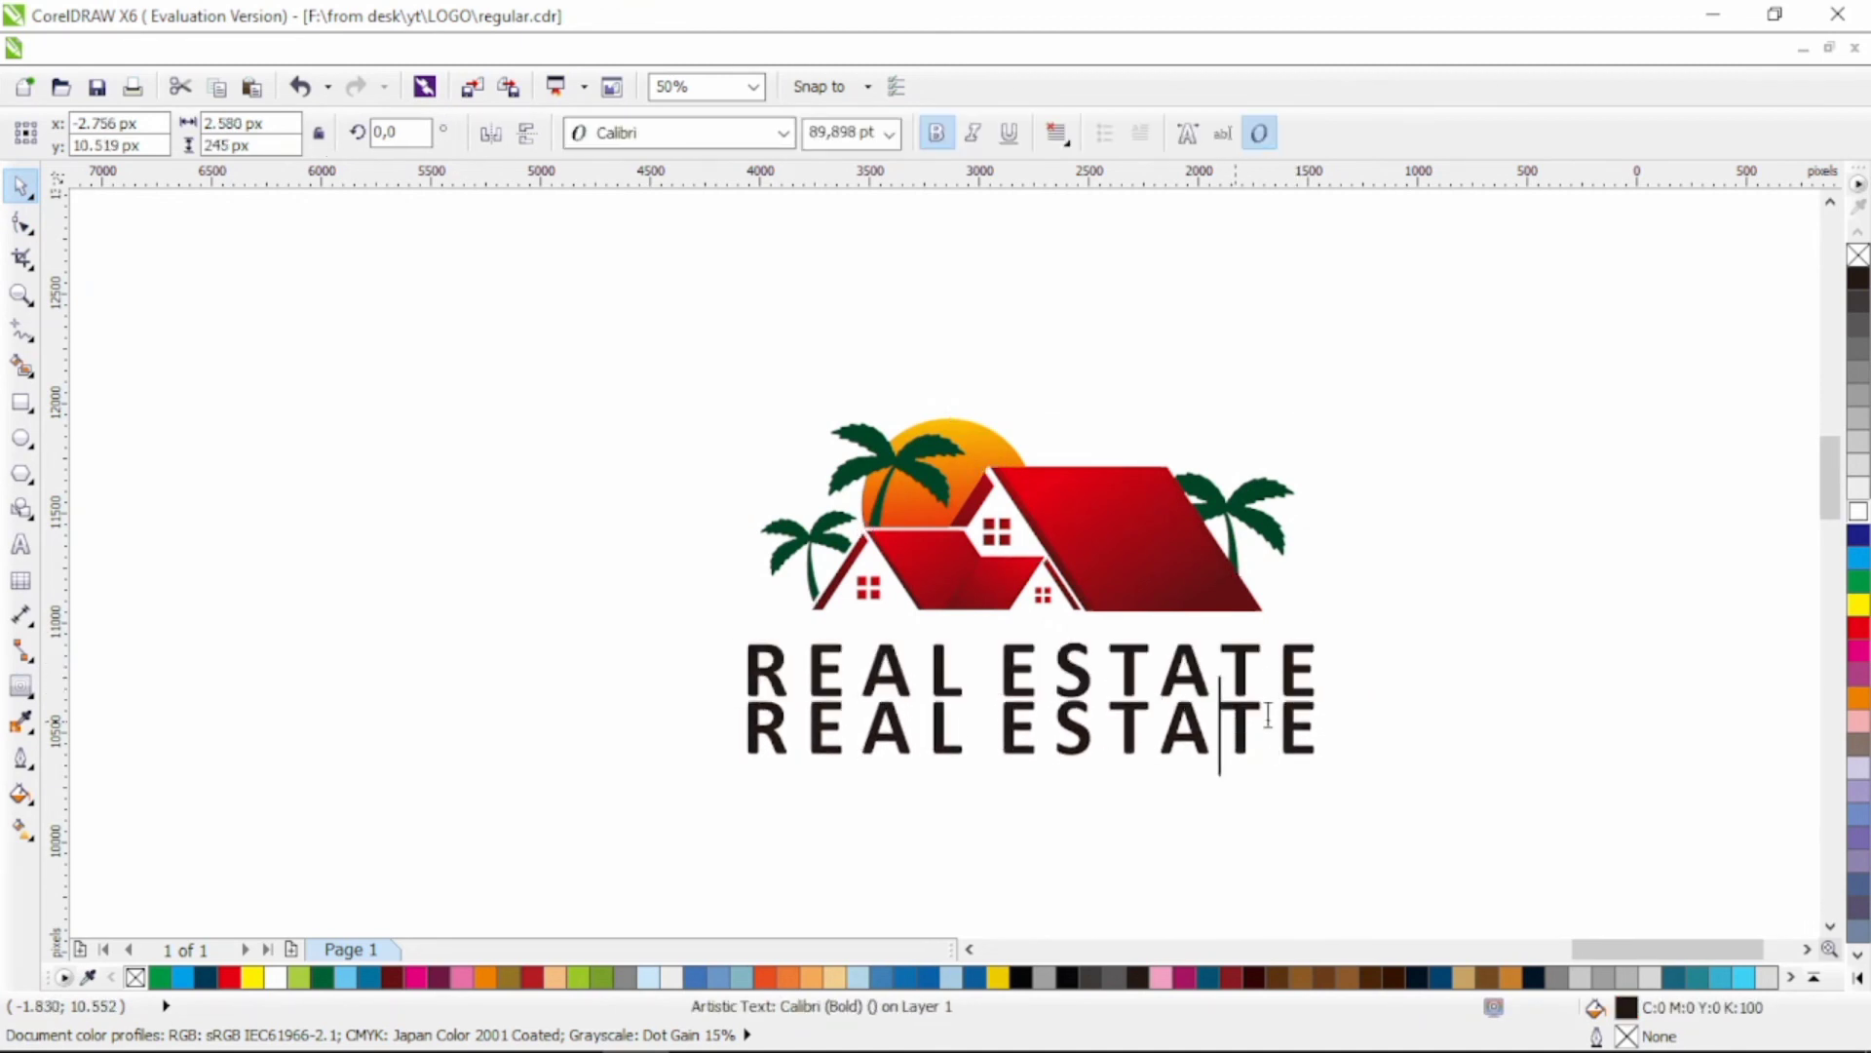
key("ctrl+a")
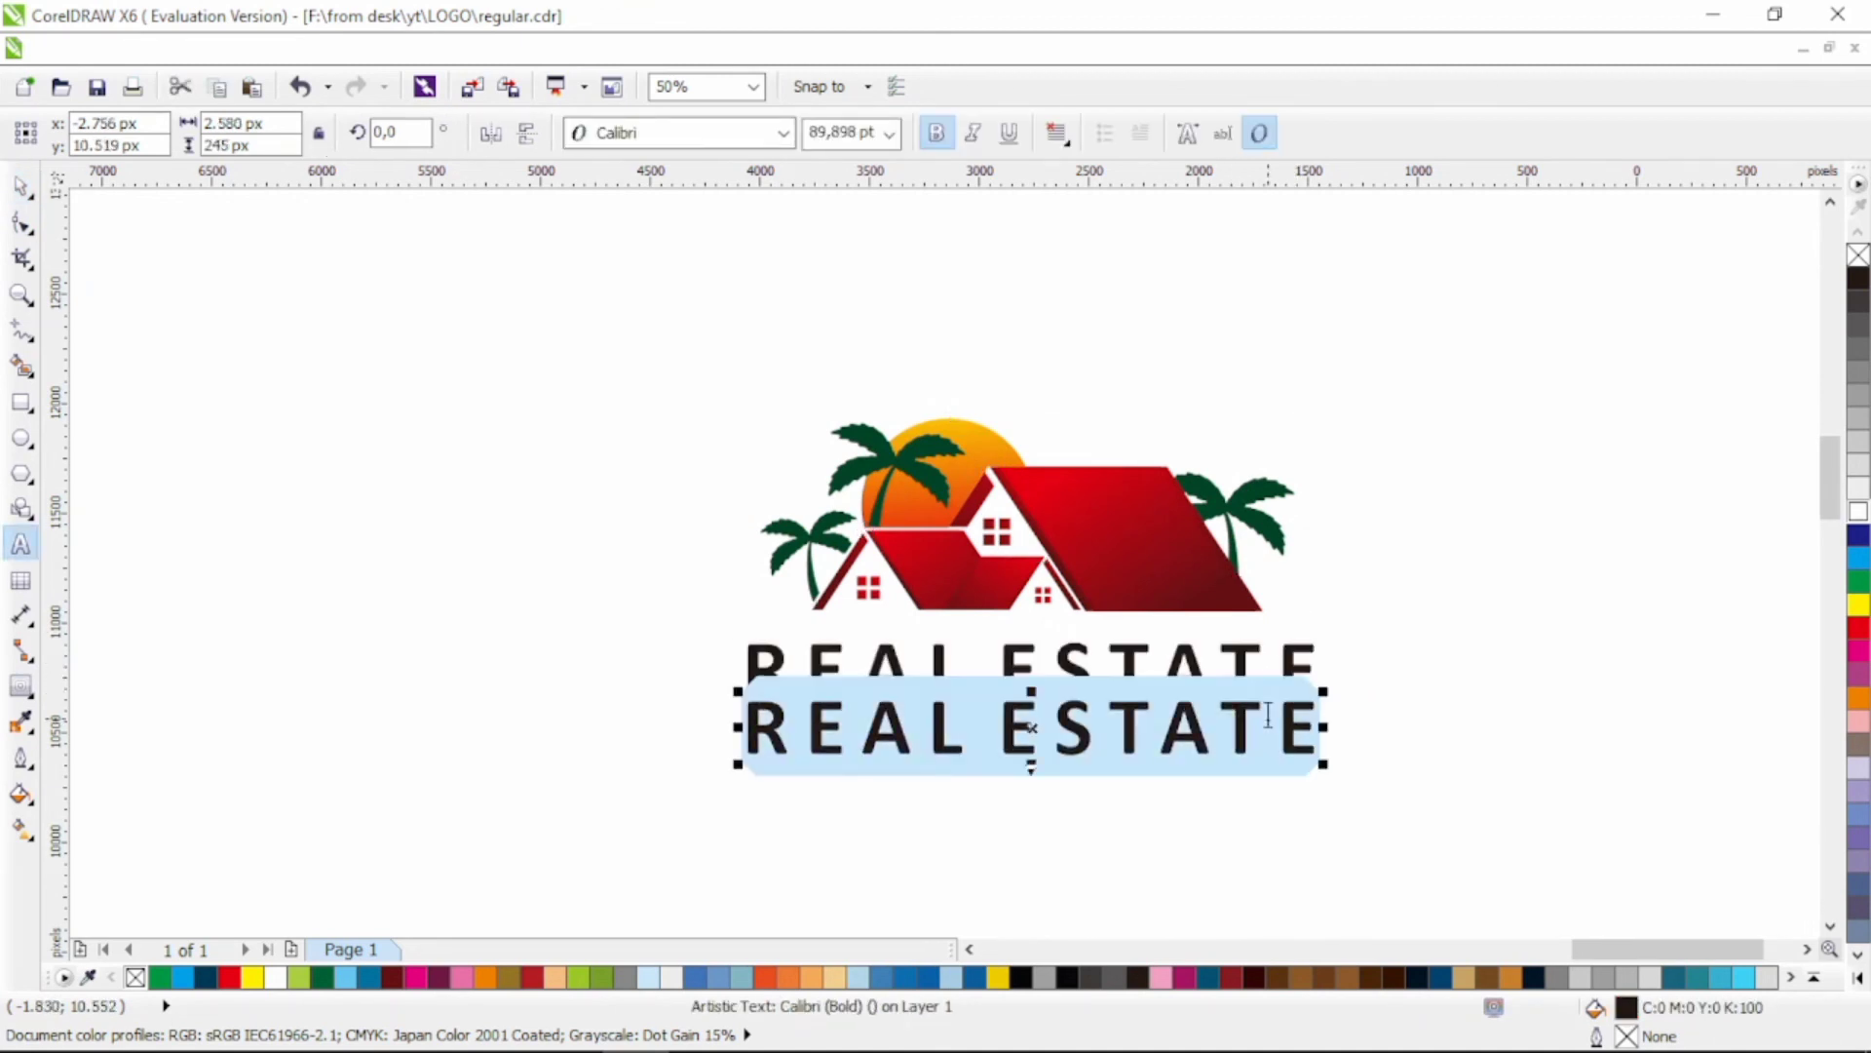
key("Caps_Lock")
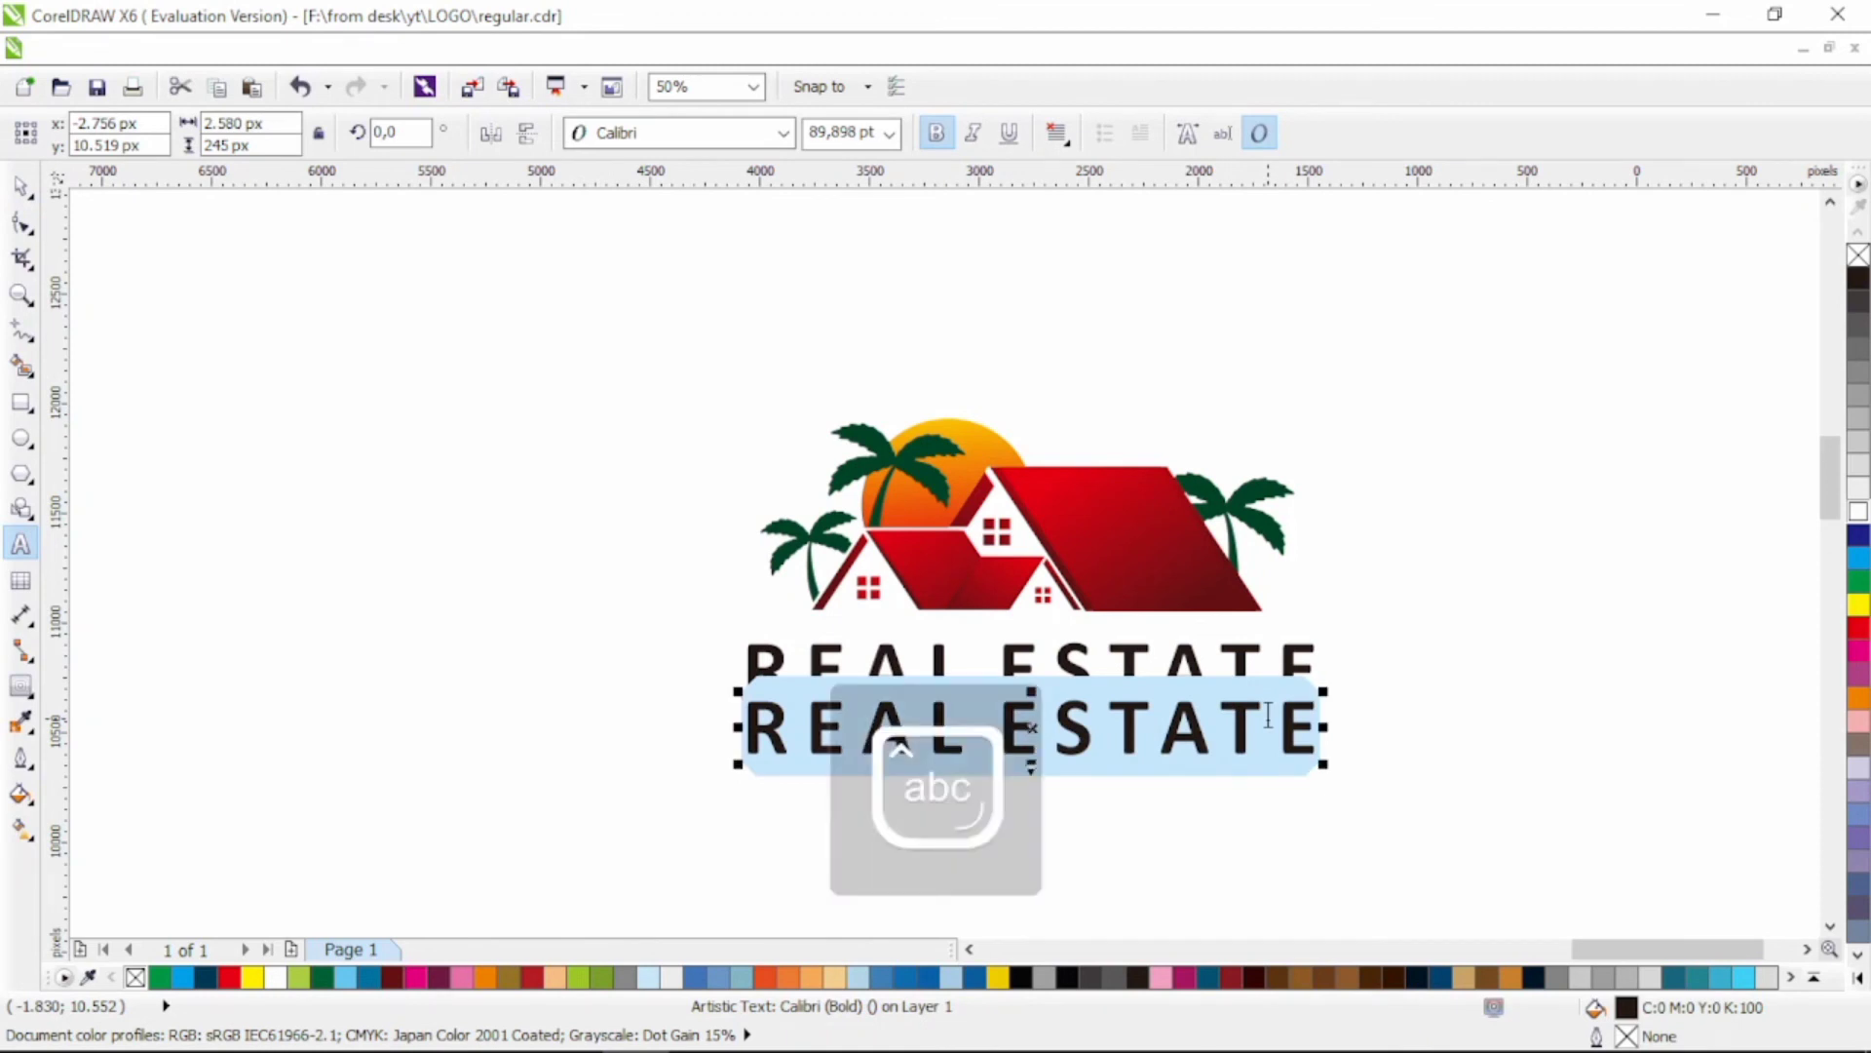
key("Caps_Lock")
type("H")
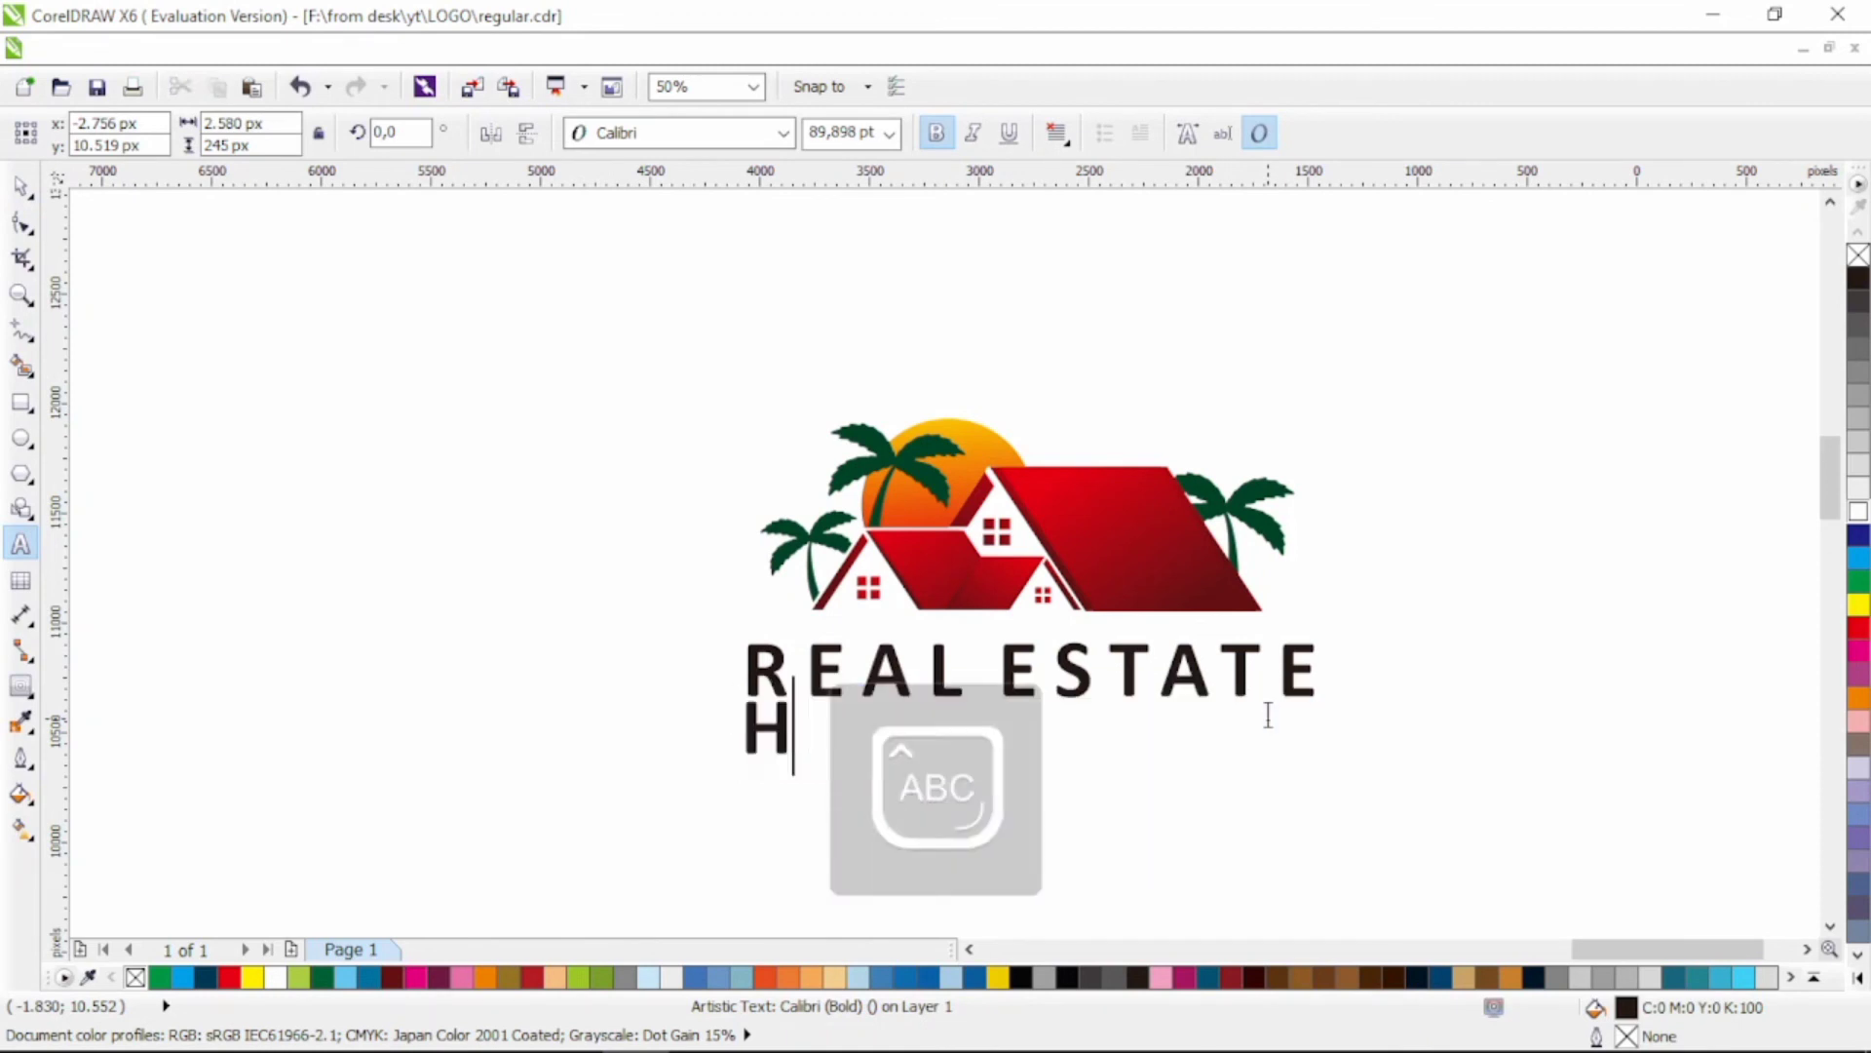
type("OUSING")
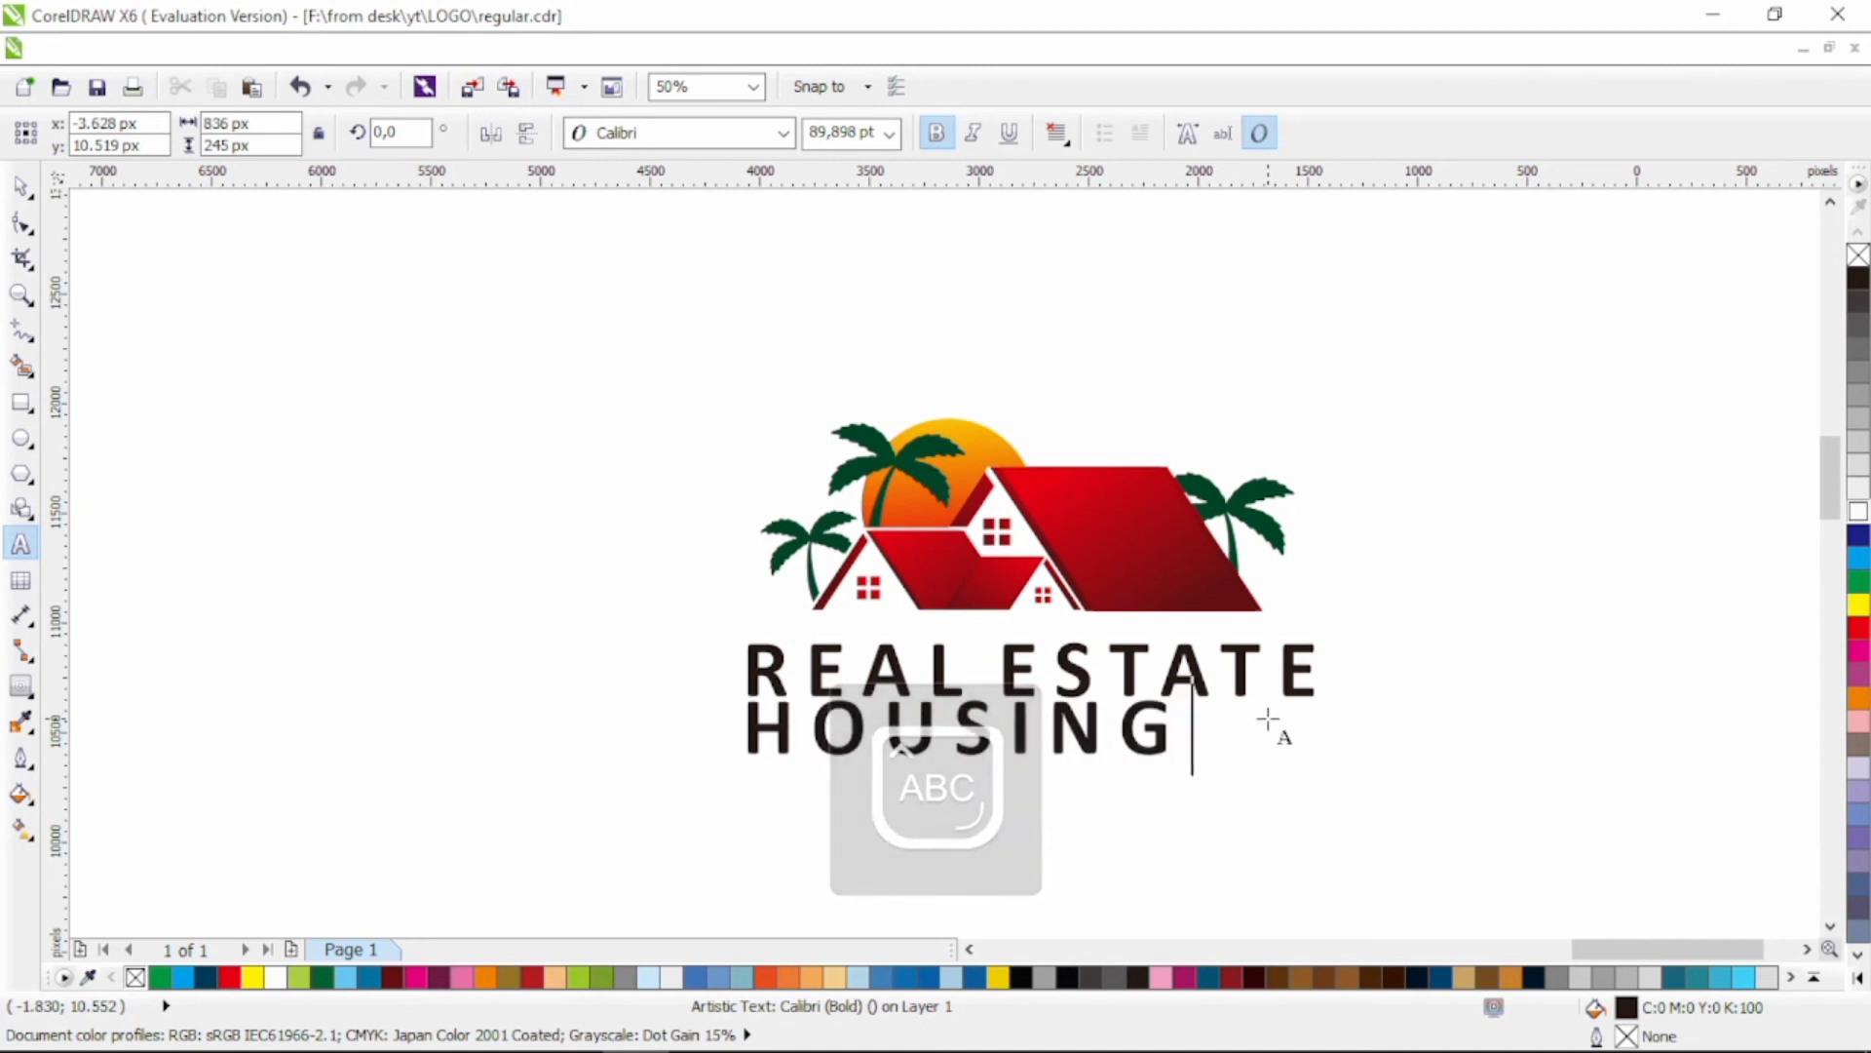
Step: Complete the second line as "HOUSING COMPANY" and shrink it to about a third of the heading's width
type(" COMPANY")
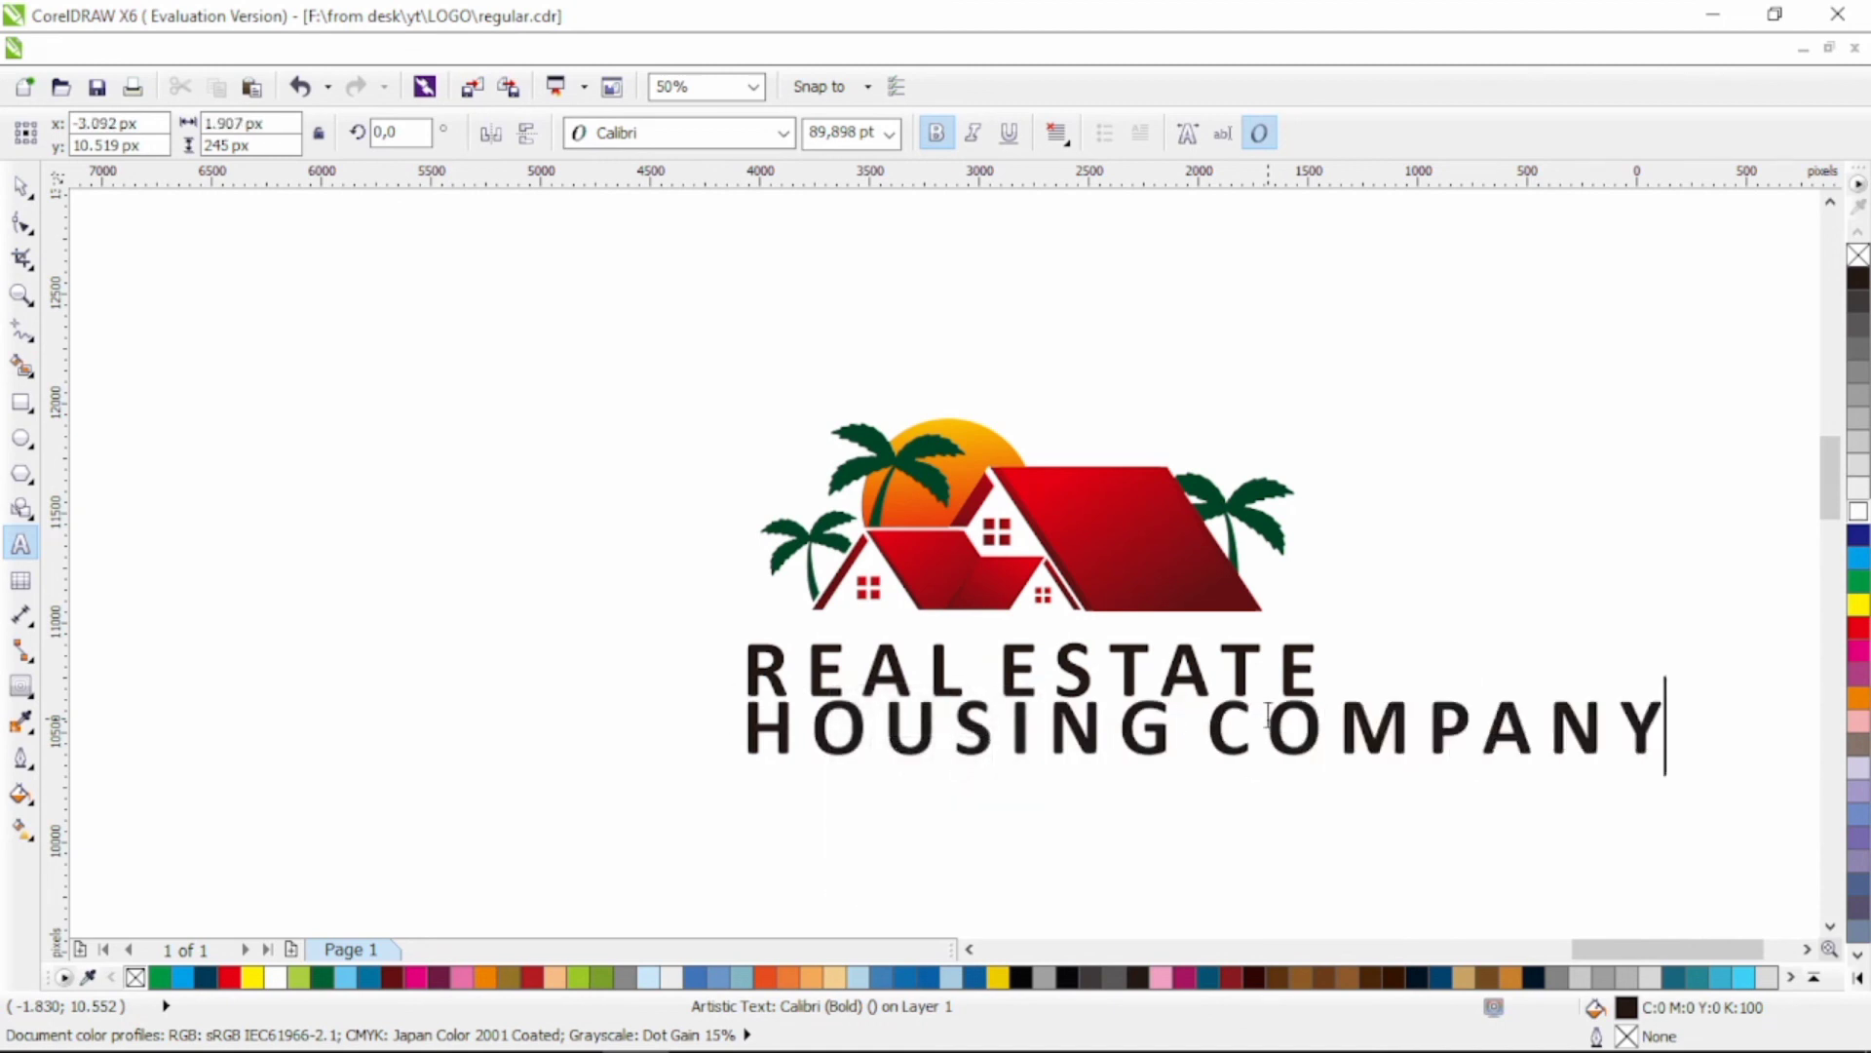
key("Caps_Lock")
left_click(21, 185)
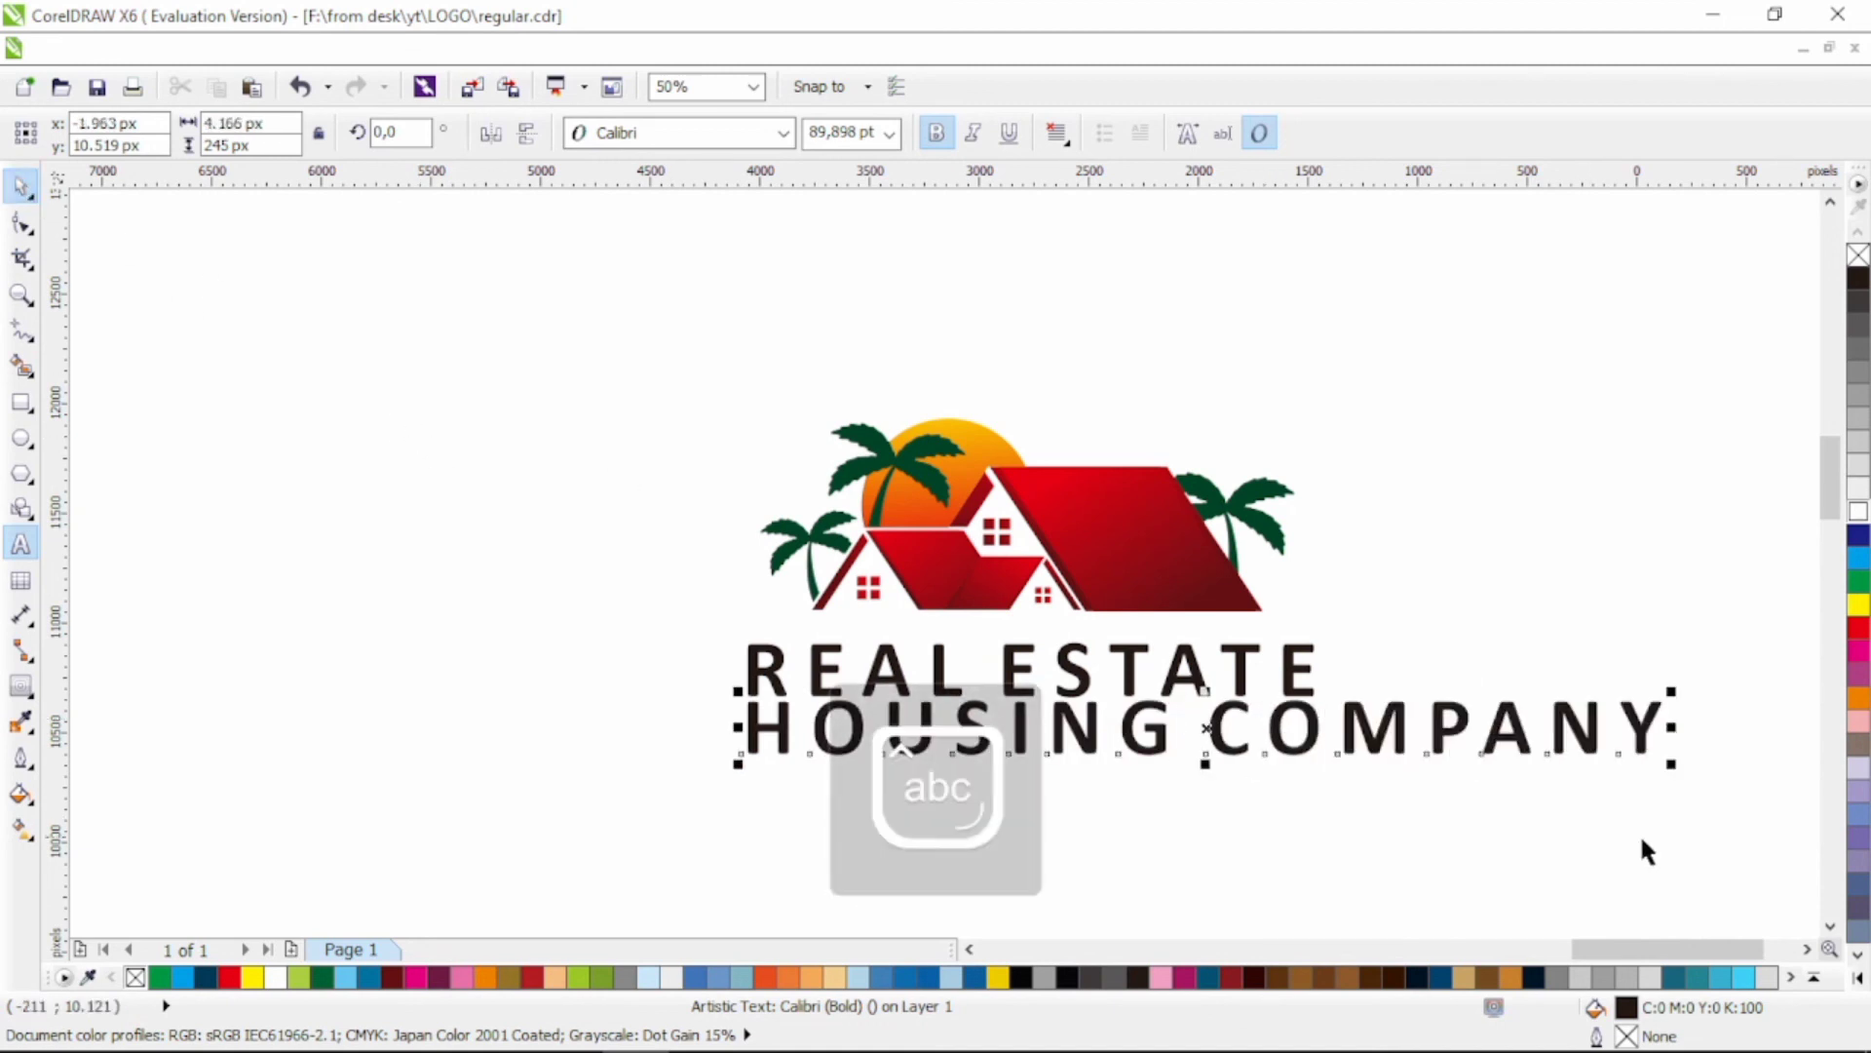
left_click_drag(1667, 764, 949, 780)
left_click(1030, 702)
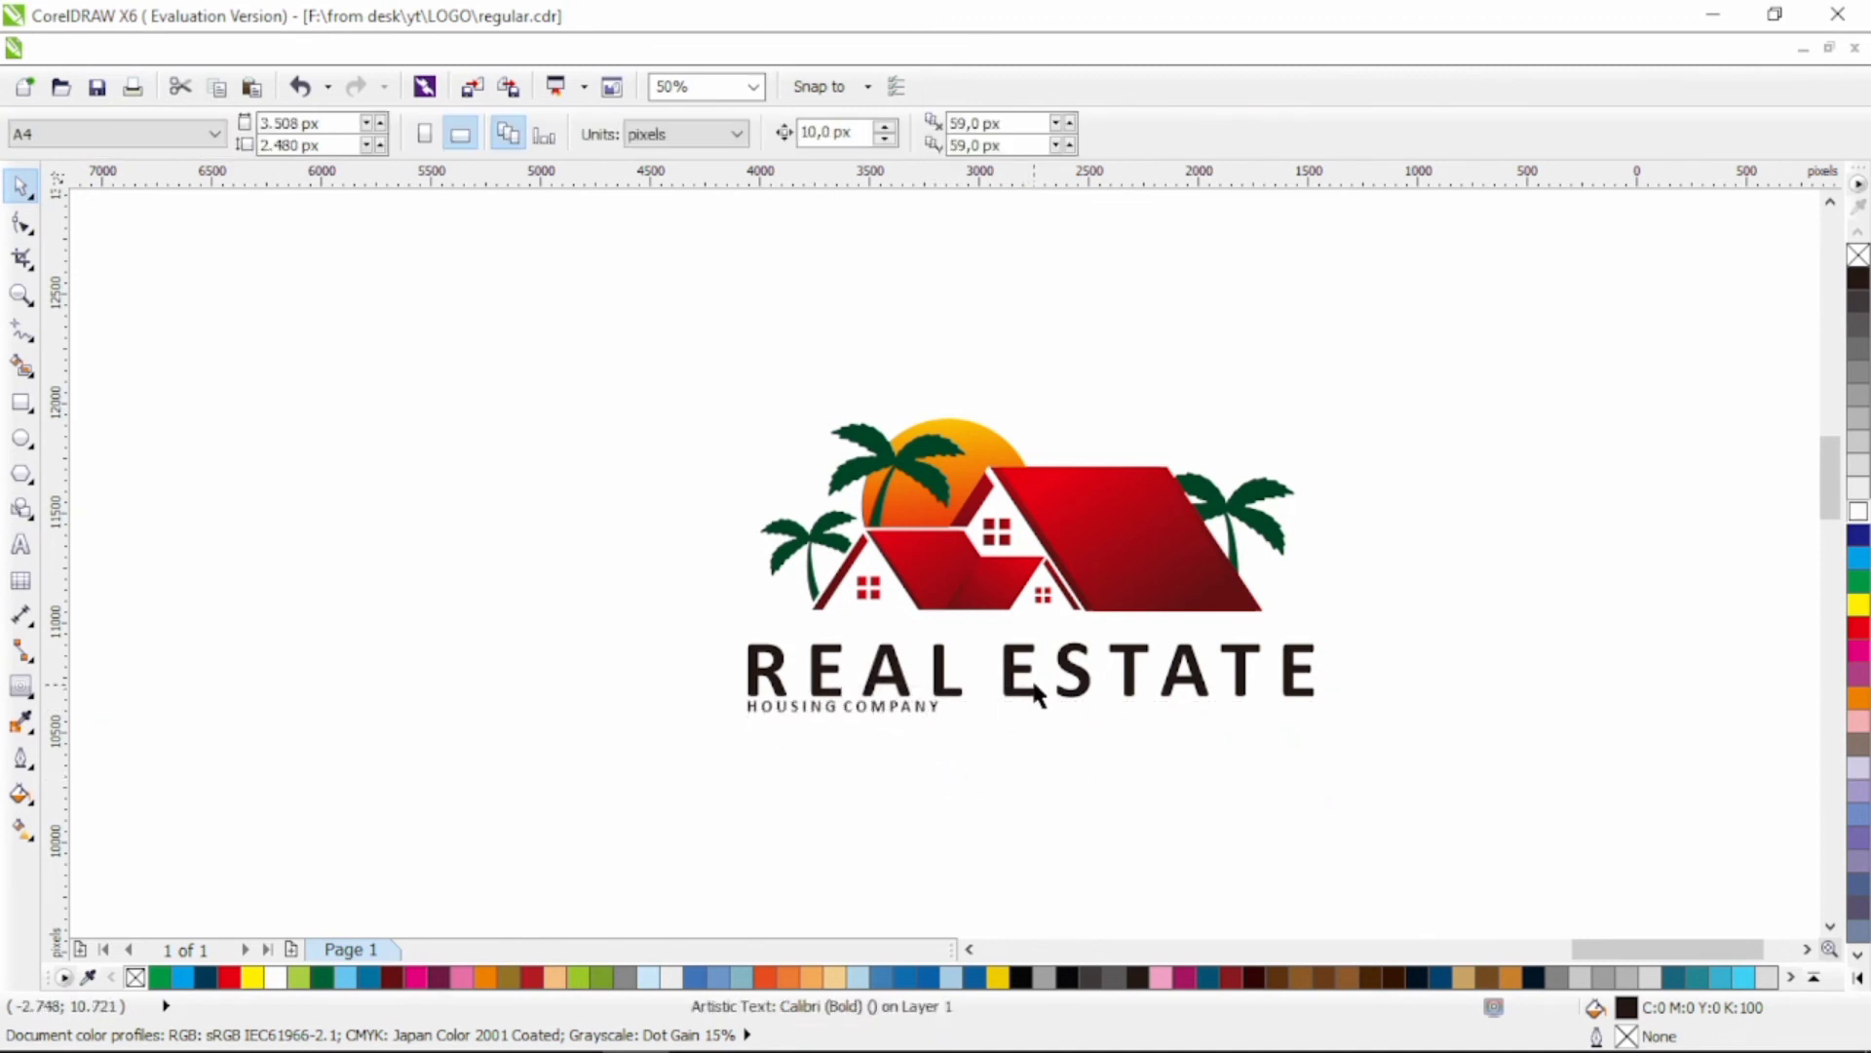
Step: Reduce the "REAL ESTATE" heading slightly to about 2480 px wide, keeping its proportions
left_click(1031, 676)
left_click(1319, 704)
left_click(1320, 703)
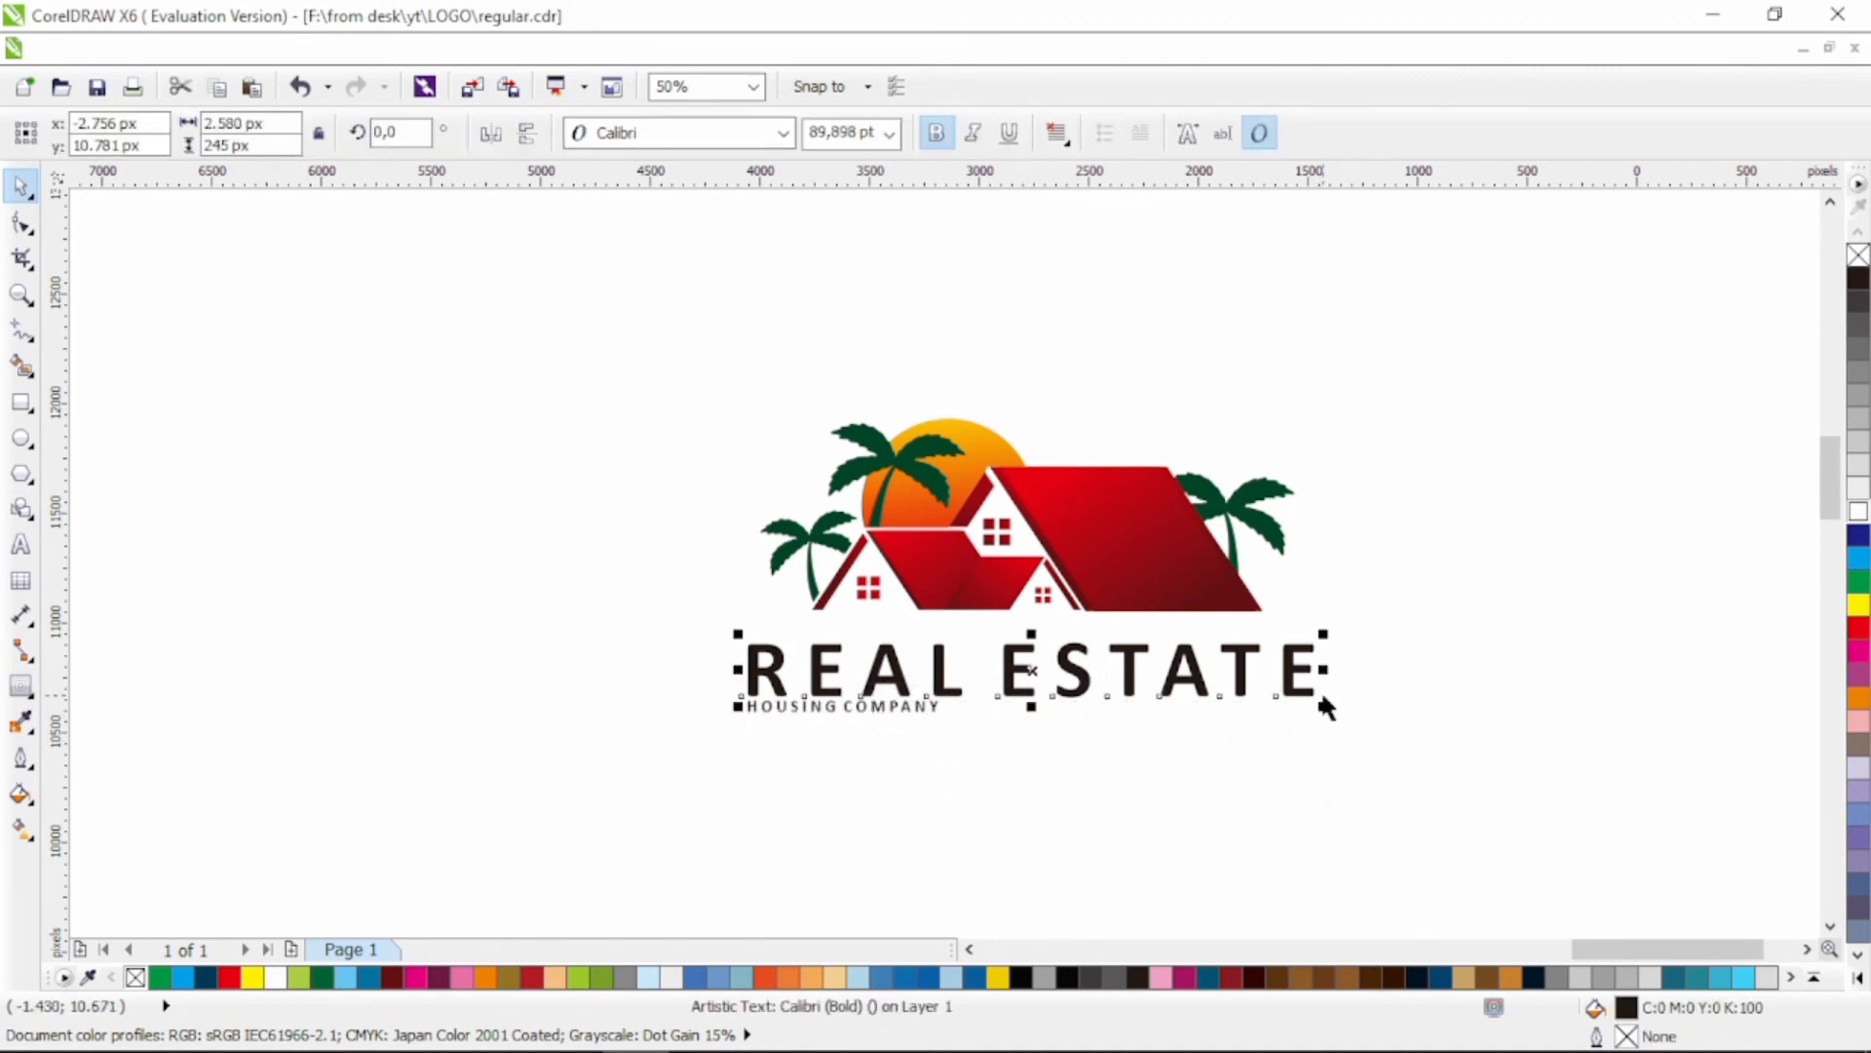
left_click_drag(1320, 703, 1302, 706)
Step: Centre the artwork and both text lines on a common vertical axis, then enlarge "HOUSING COMPANY" slightly and lower it a little
left_click_drag(1407, 770, 535, 322)
key("c")
left_click(530, 418)
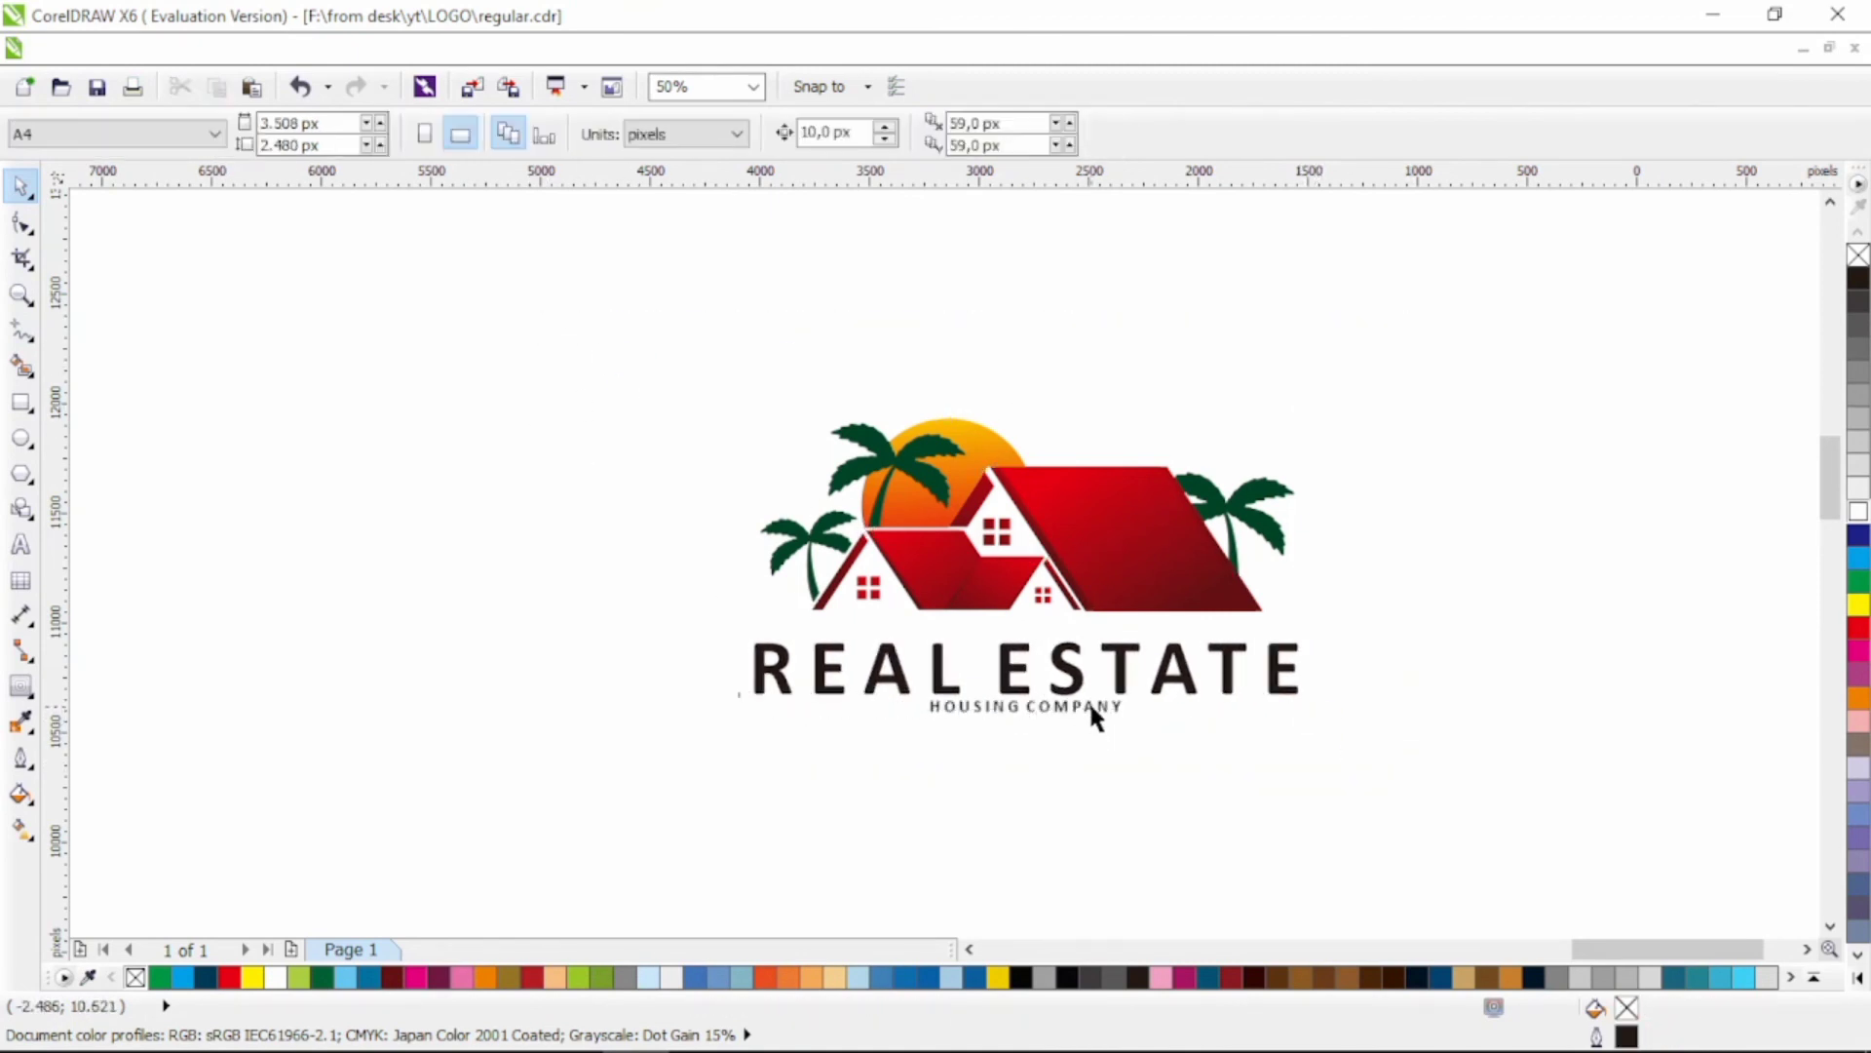
left_click_drag(1093, 713, 1149, 735)
left_click(1229, 745)
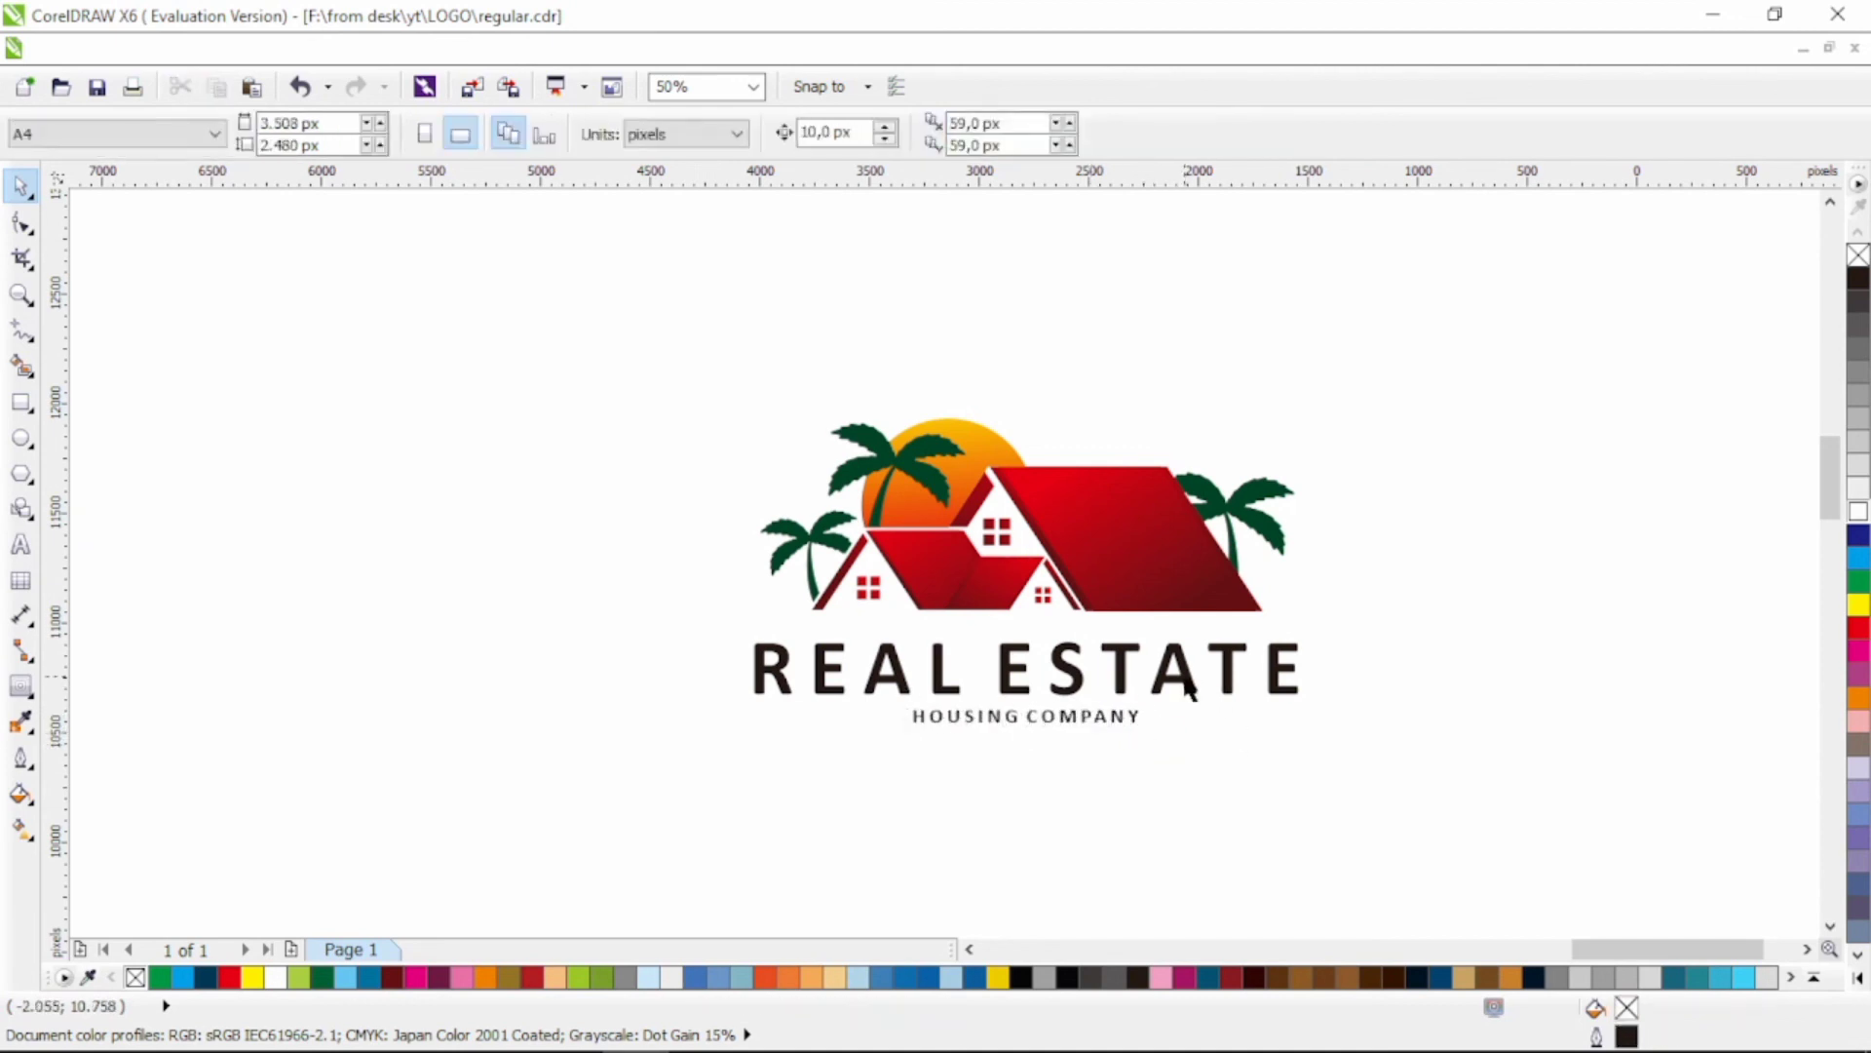
Step: Fill both the "REAL ESTATE" heading and the "HOUSING COMPANY" line with dark red
left_click(1184, 681)
left_click_drag(589, 830, 1367, 635)
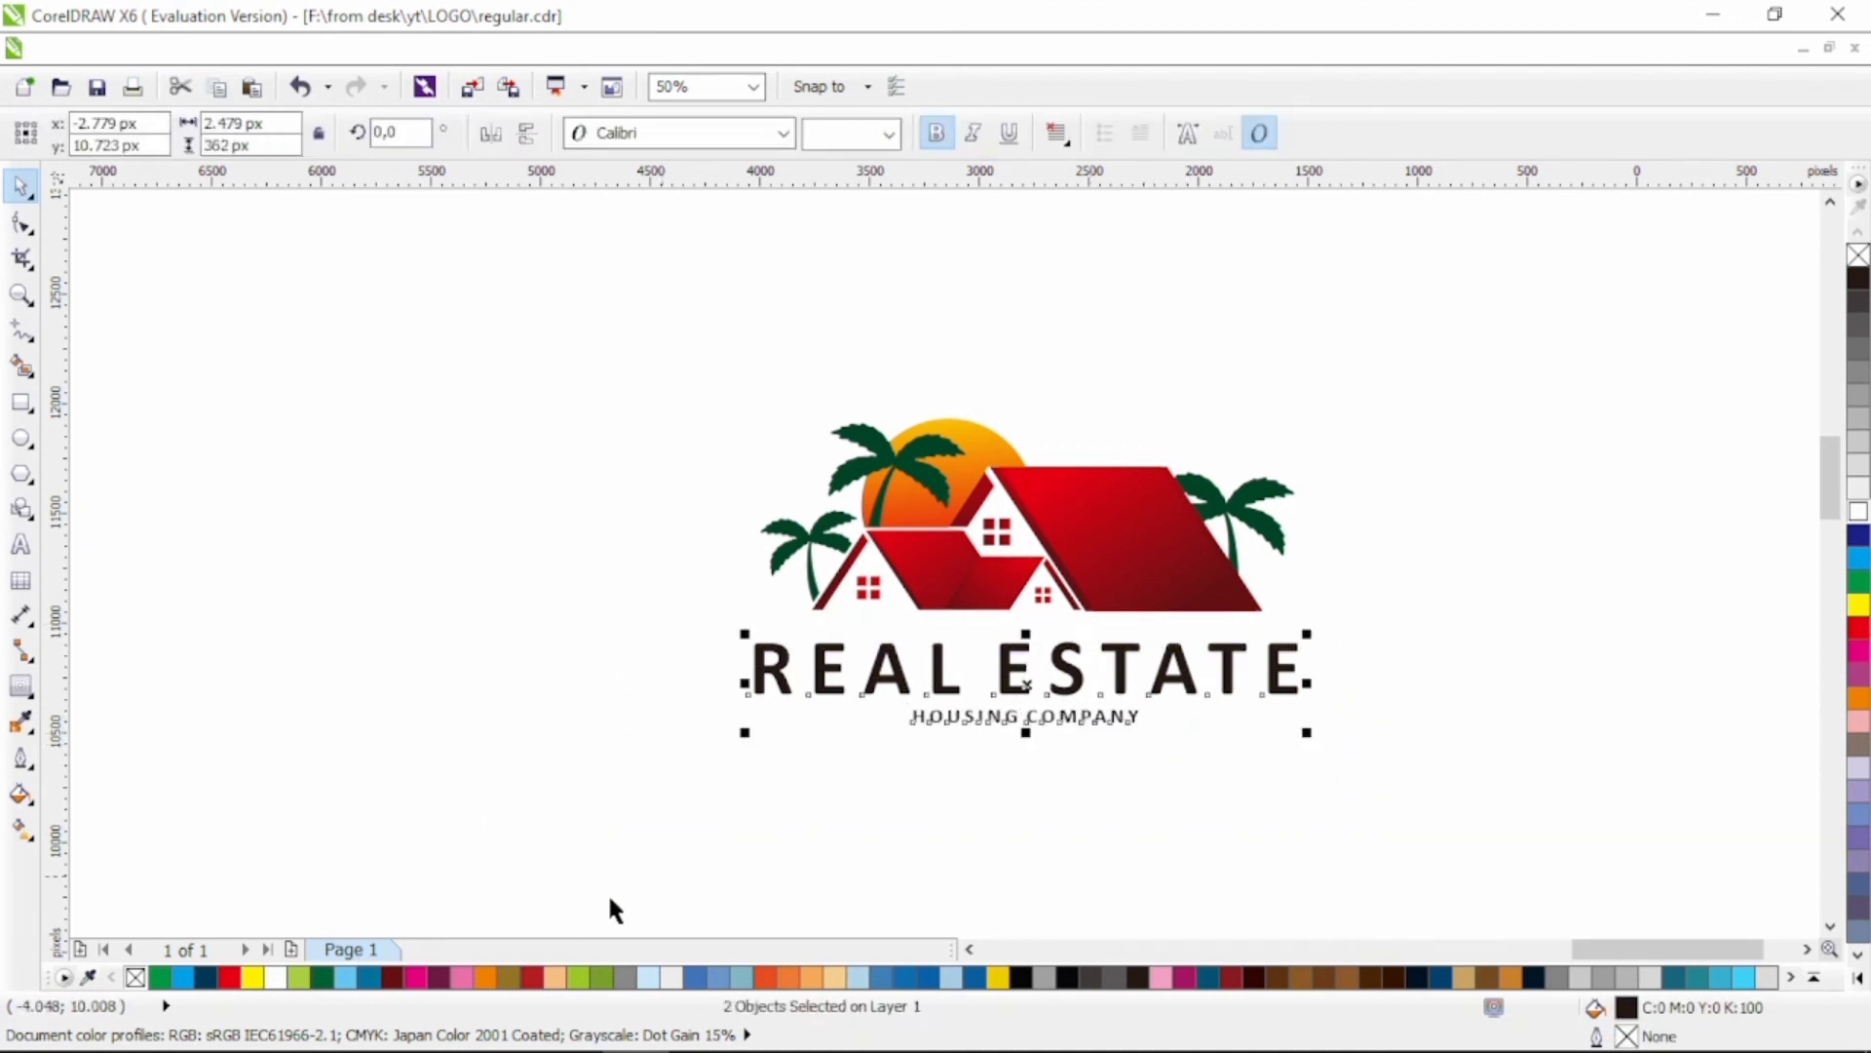
left_click(392, 977)
left_click(601, 723)
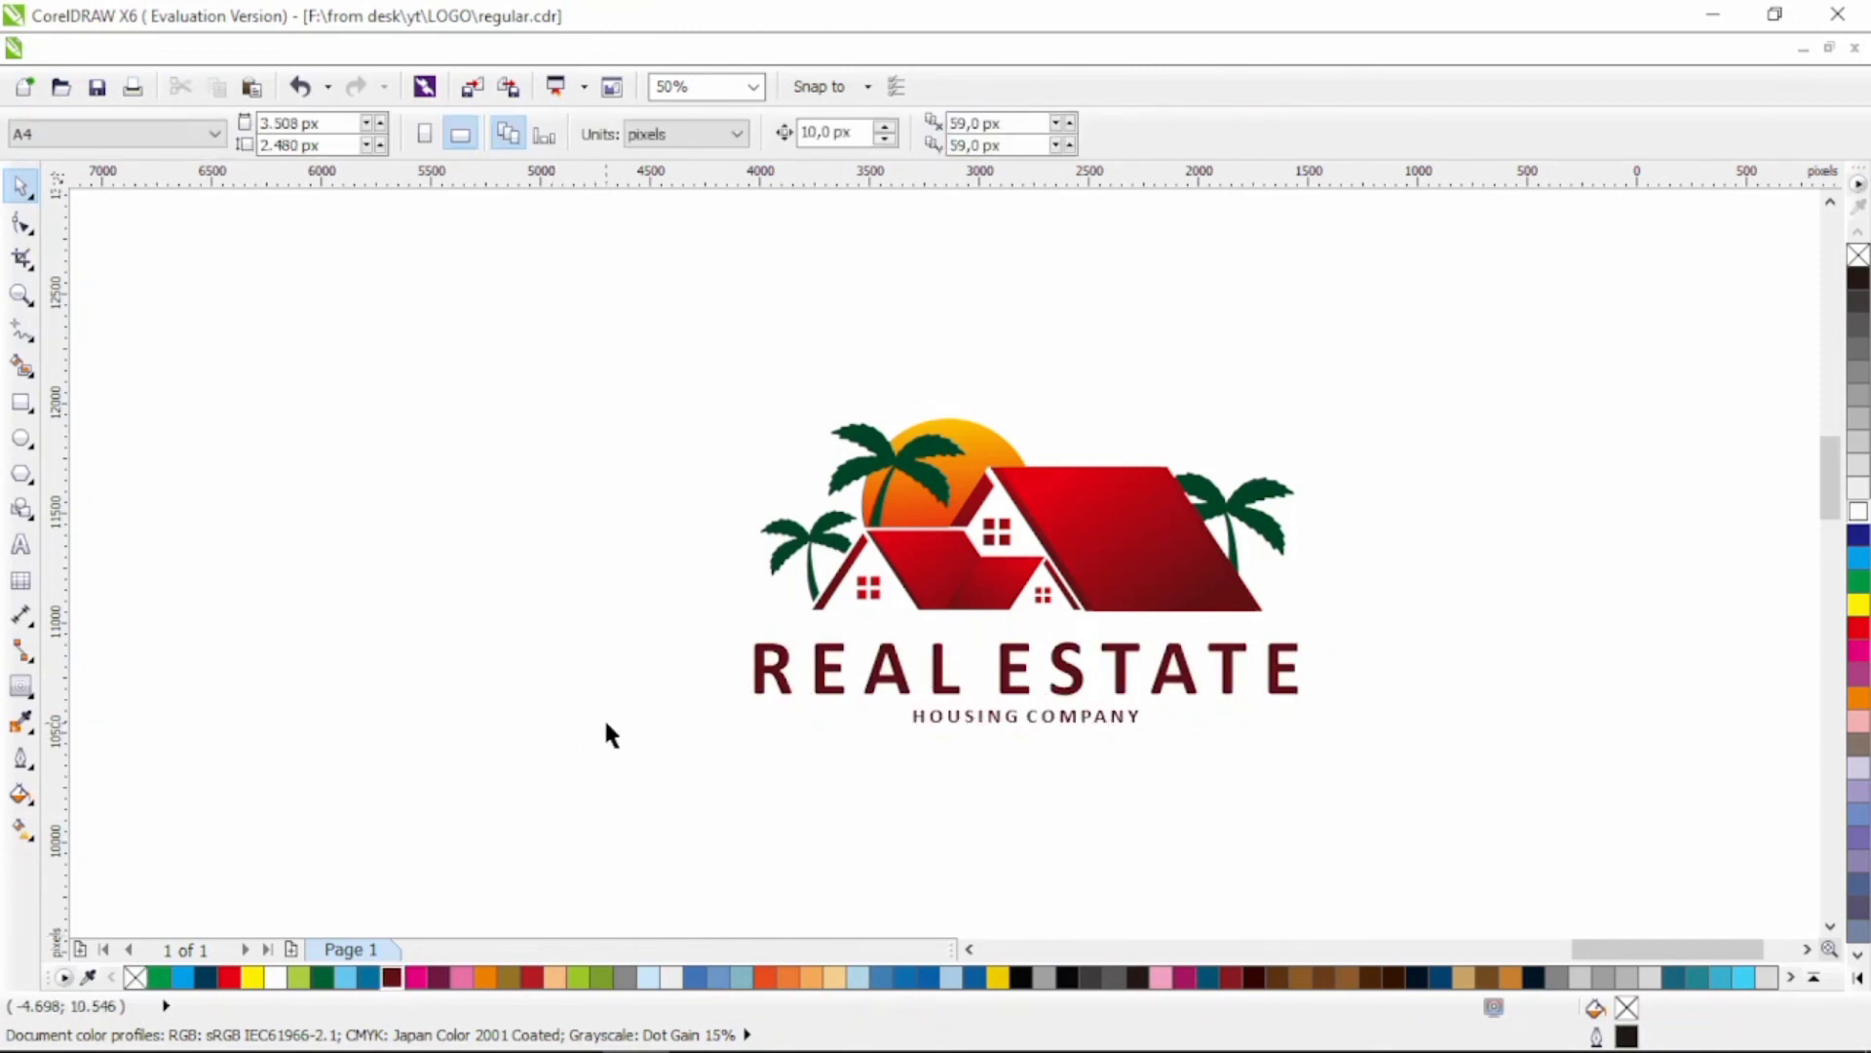
Step: Scale the house artwork and the "REAL ESTATE" heading up together by about a quarter around their centre
left_click_drag(606, 723, 1449, 320)
left_click_drag(1307, 407, 1378, 368)
left_click(1289, 328)
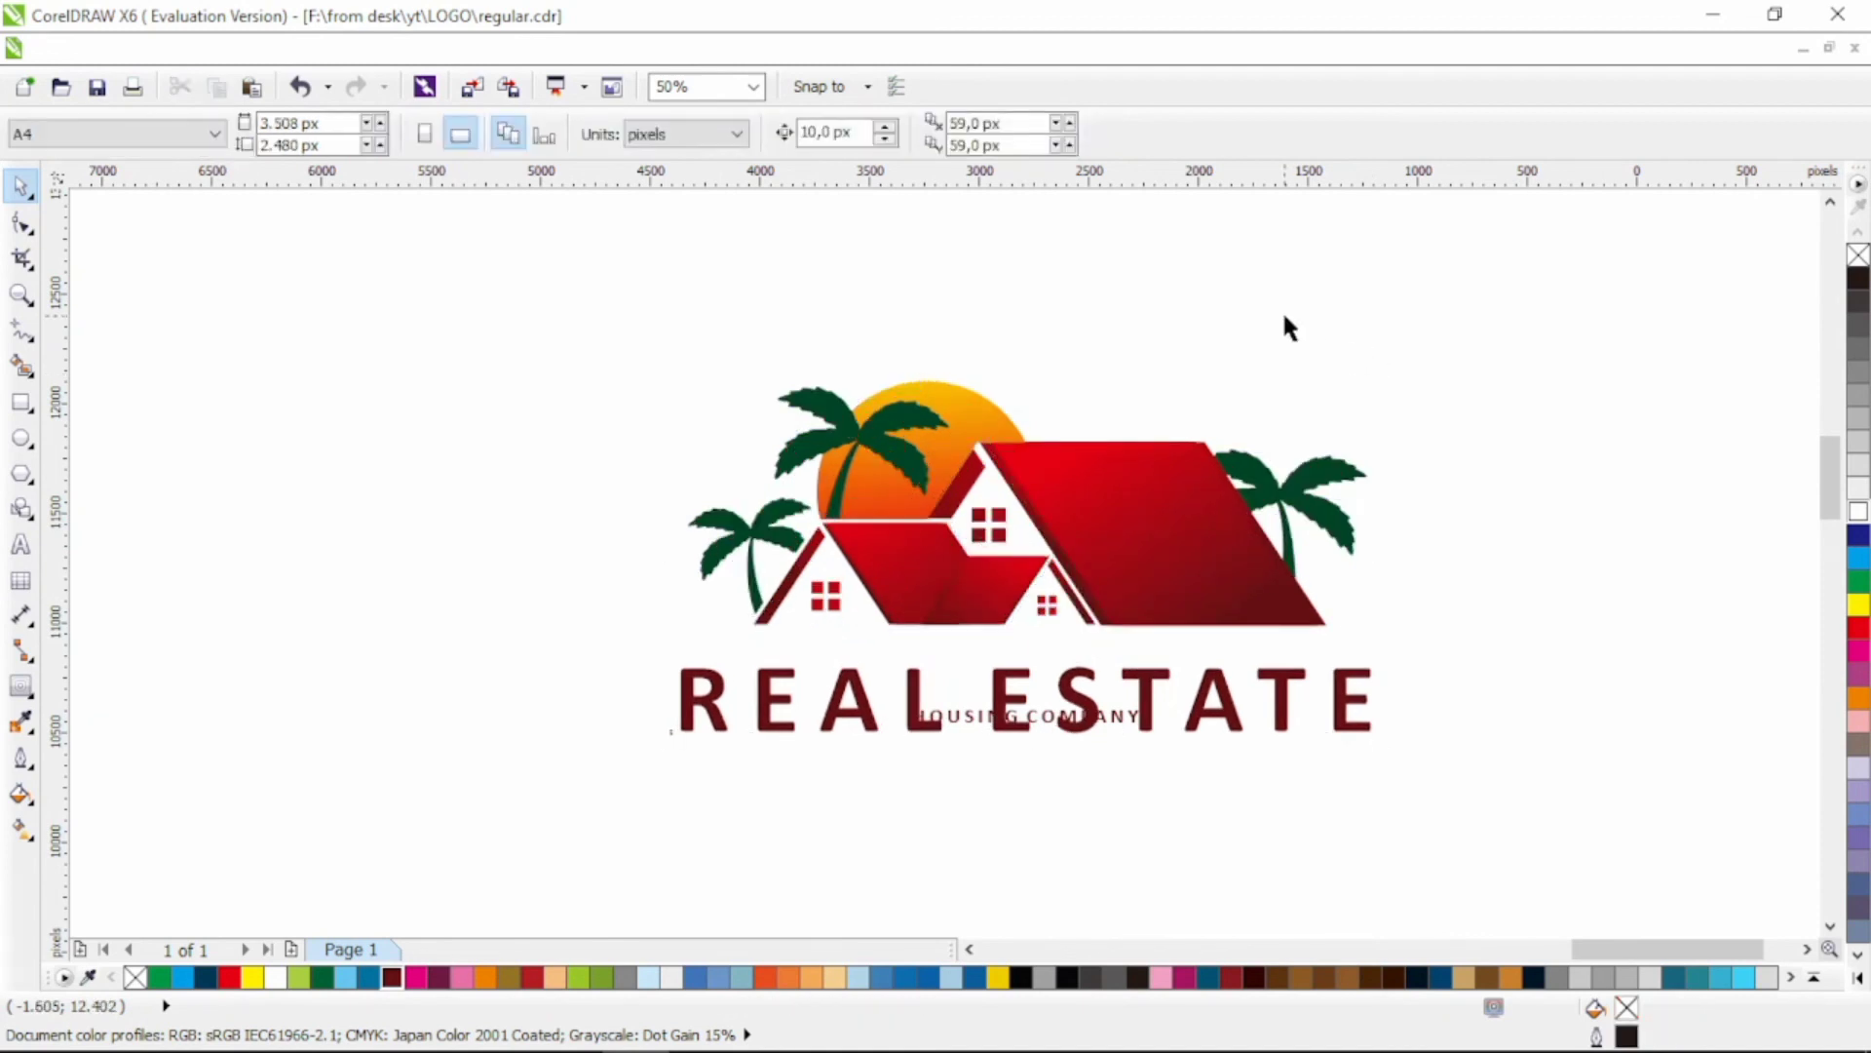